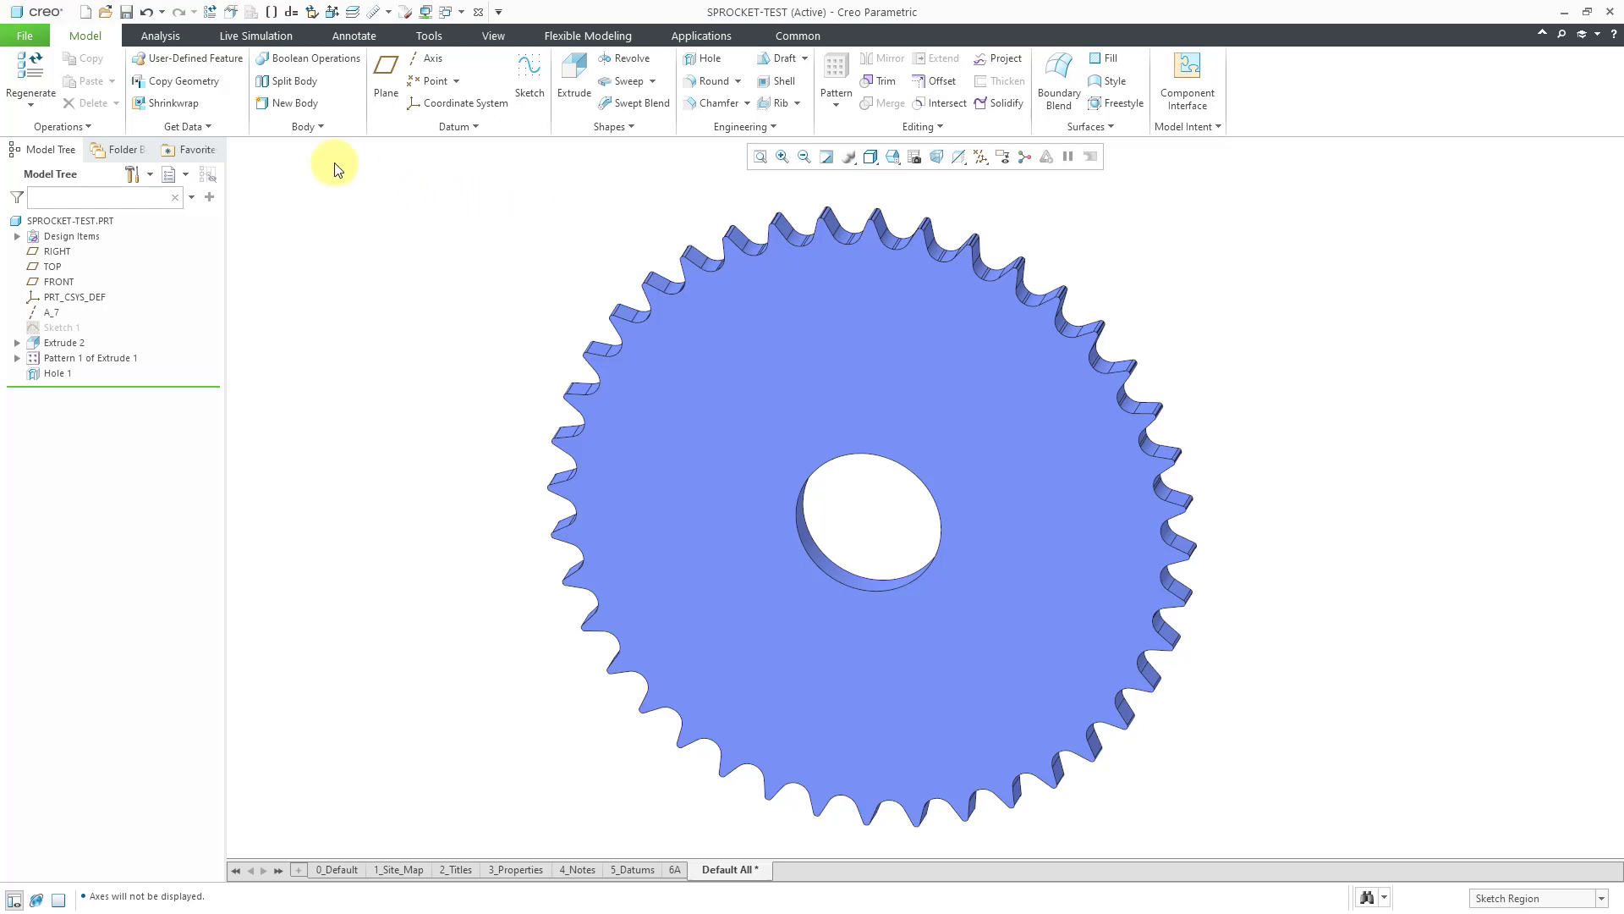
Create a new solid part named SPROCKET-GENERIC from the mcae_part_creo5_inch template.
left_click(88, 18)
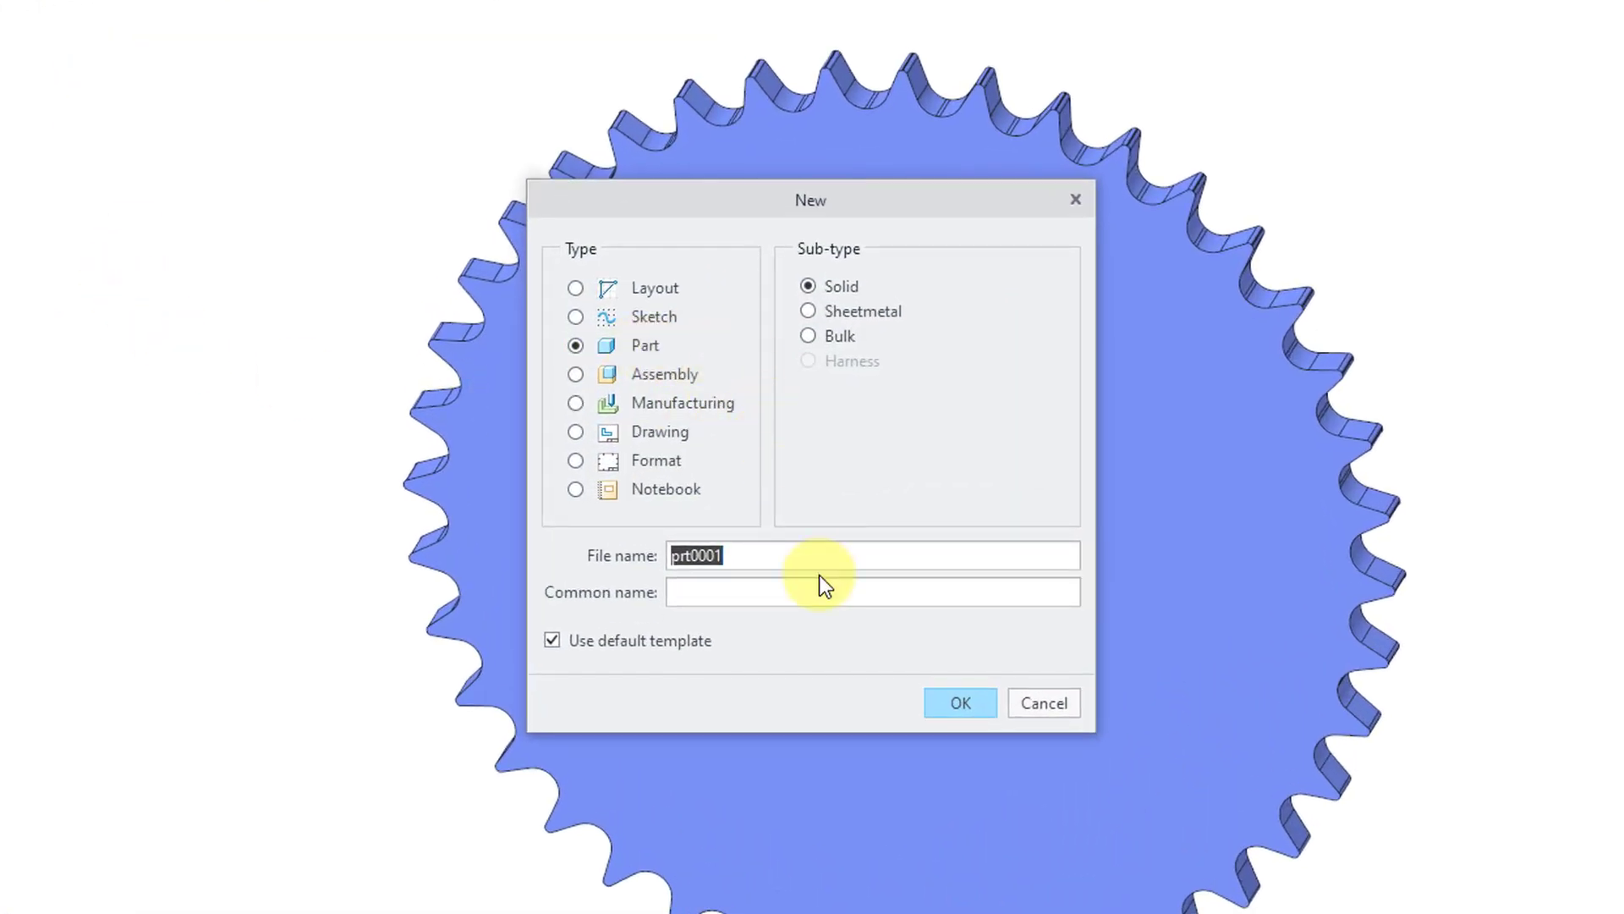
type("sprocket-generic")
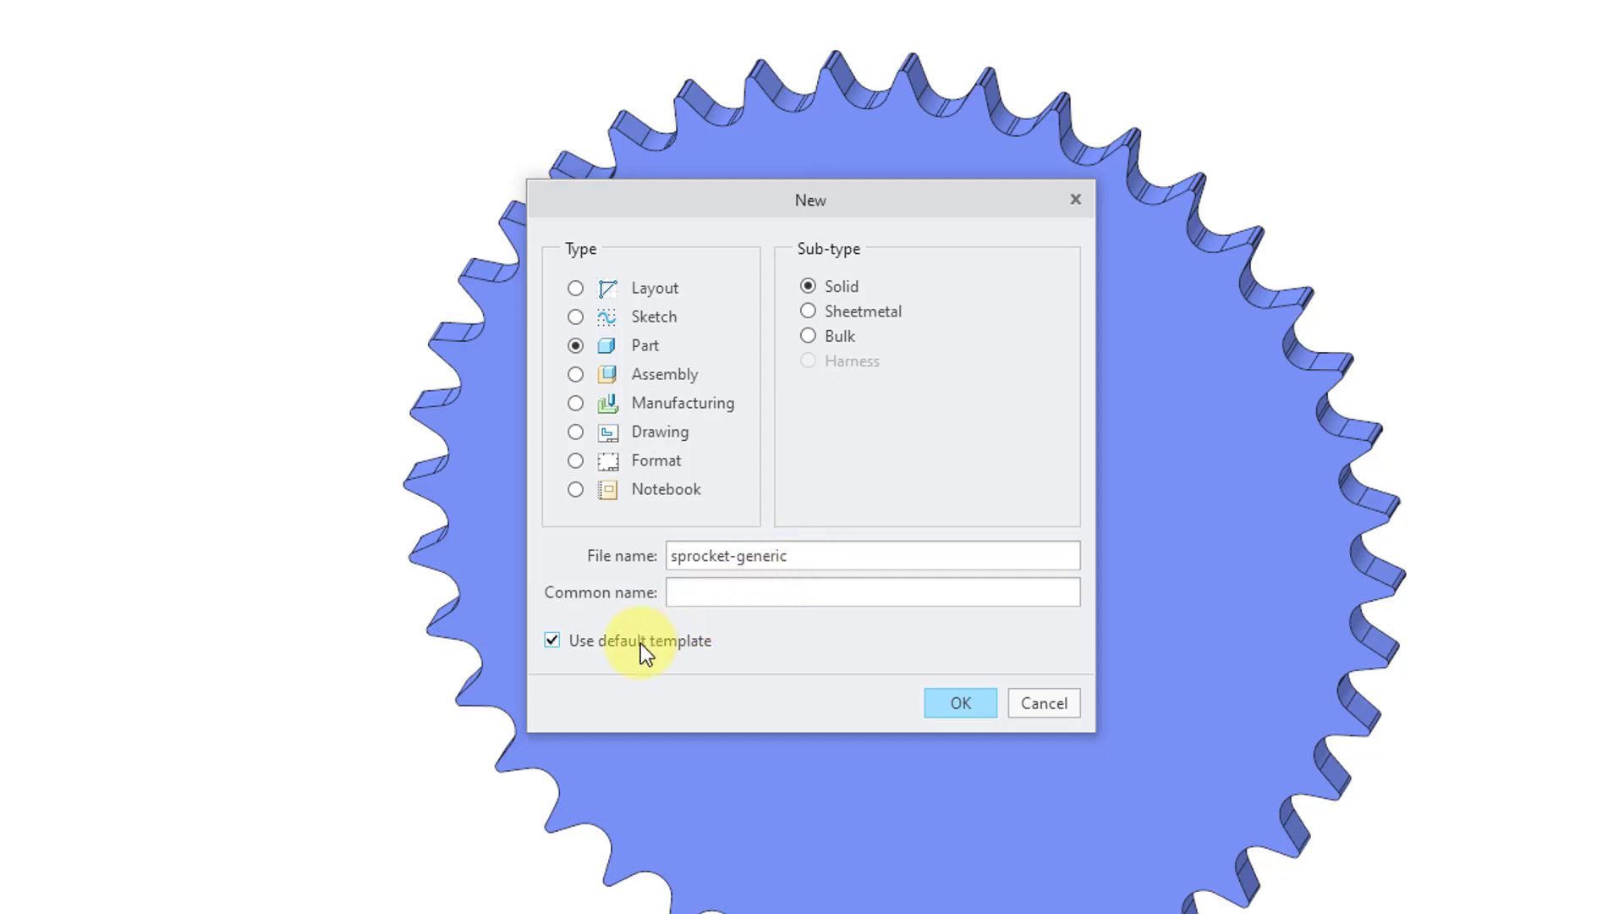
left_click(643, 651)
left_click(963, 707)
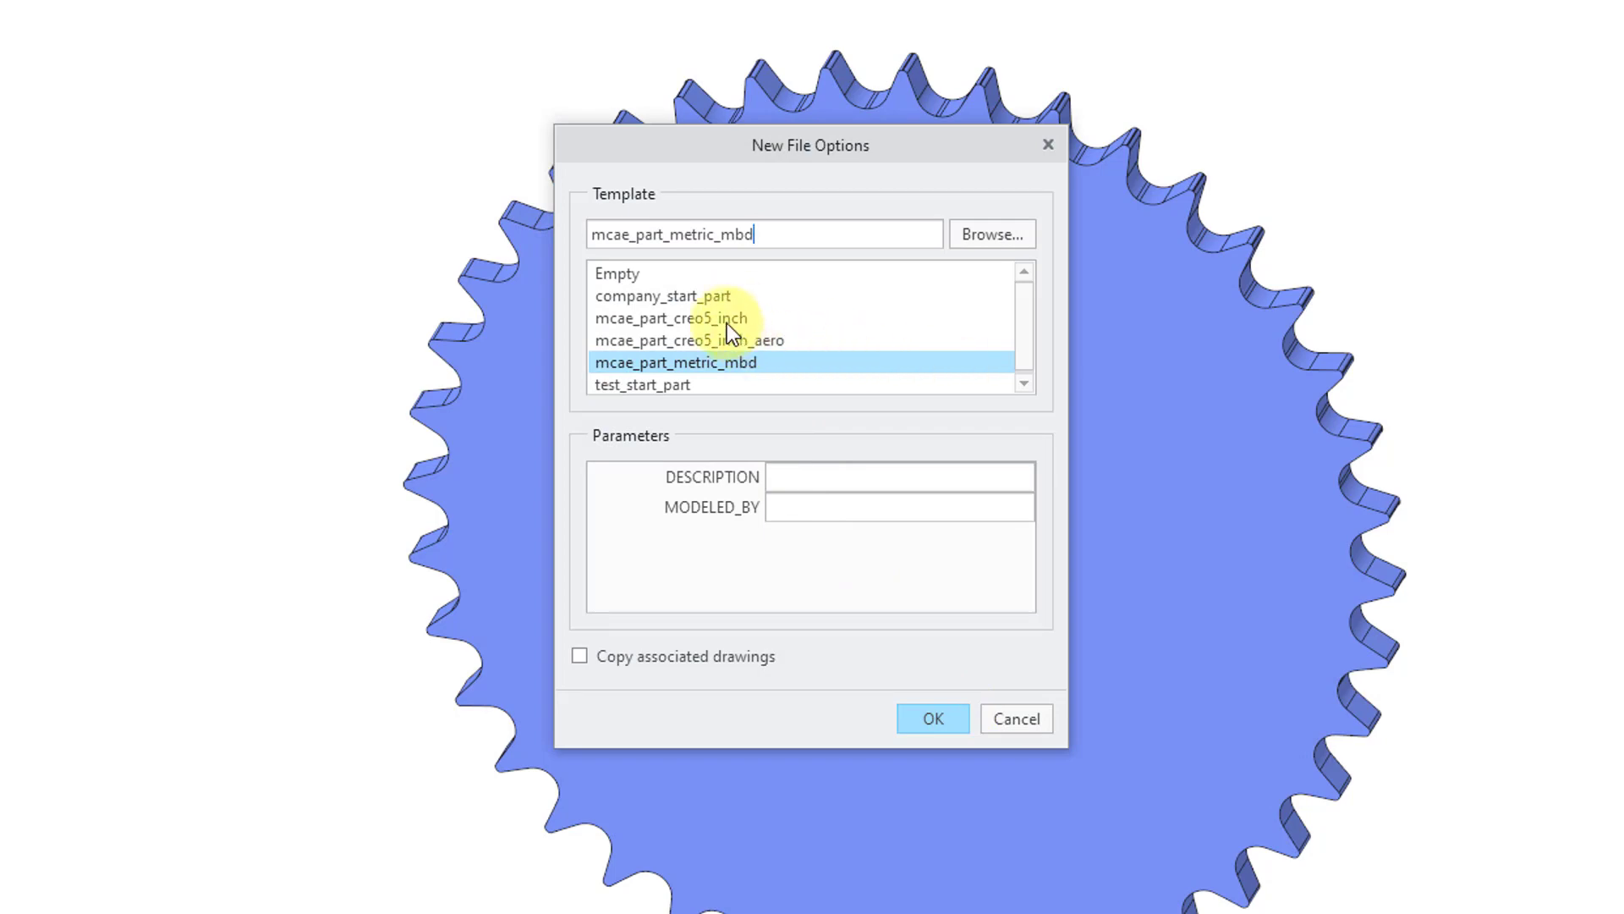
left_click(727, 320)
left_click(933, 718)
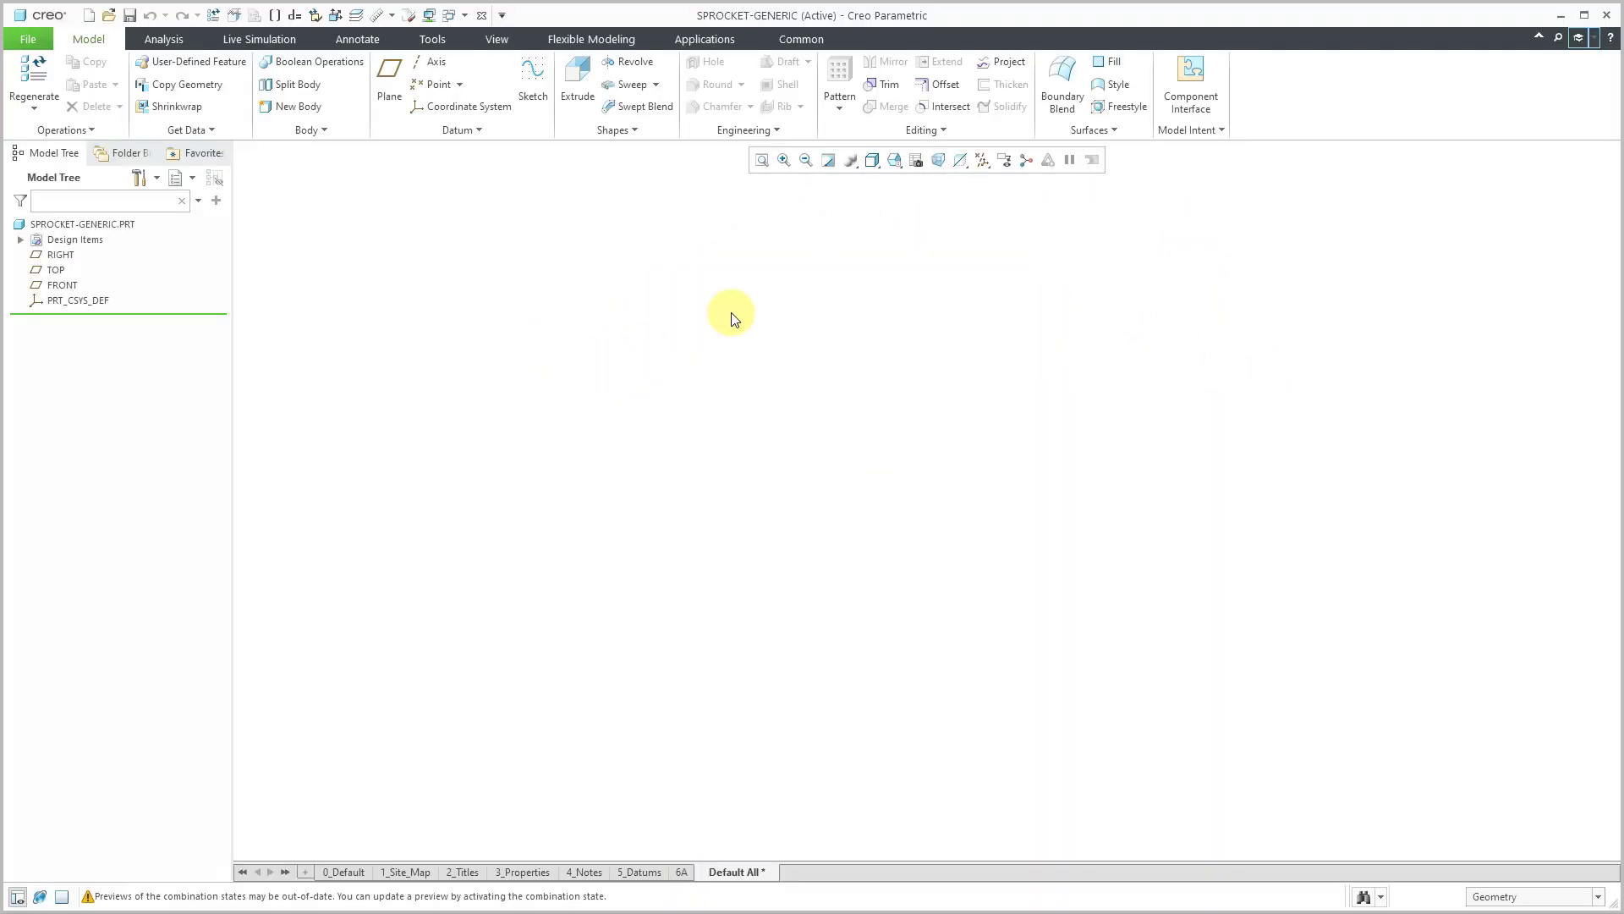
Turn on datum plane display and maximize the Creo window.
left_click(980, 160)
left_click(1018, 256)
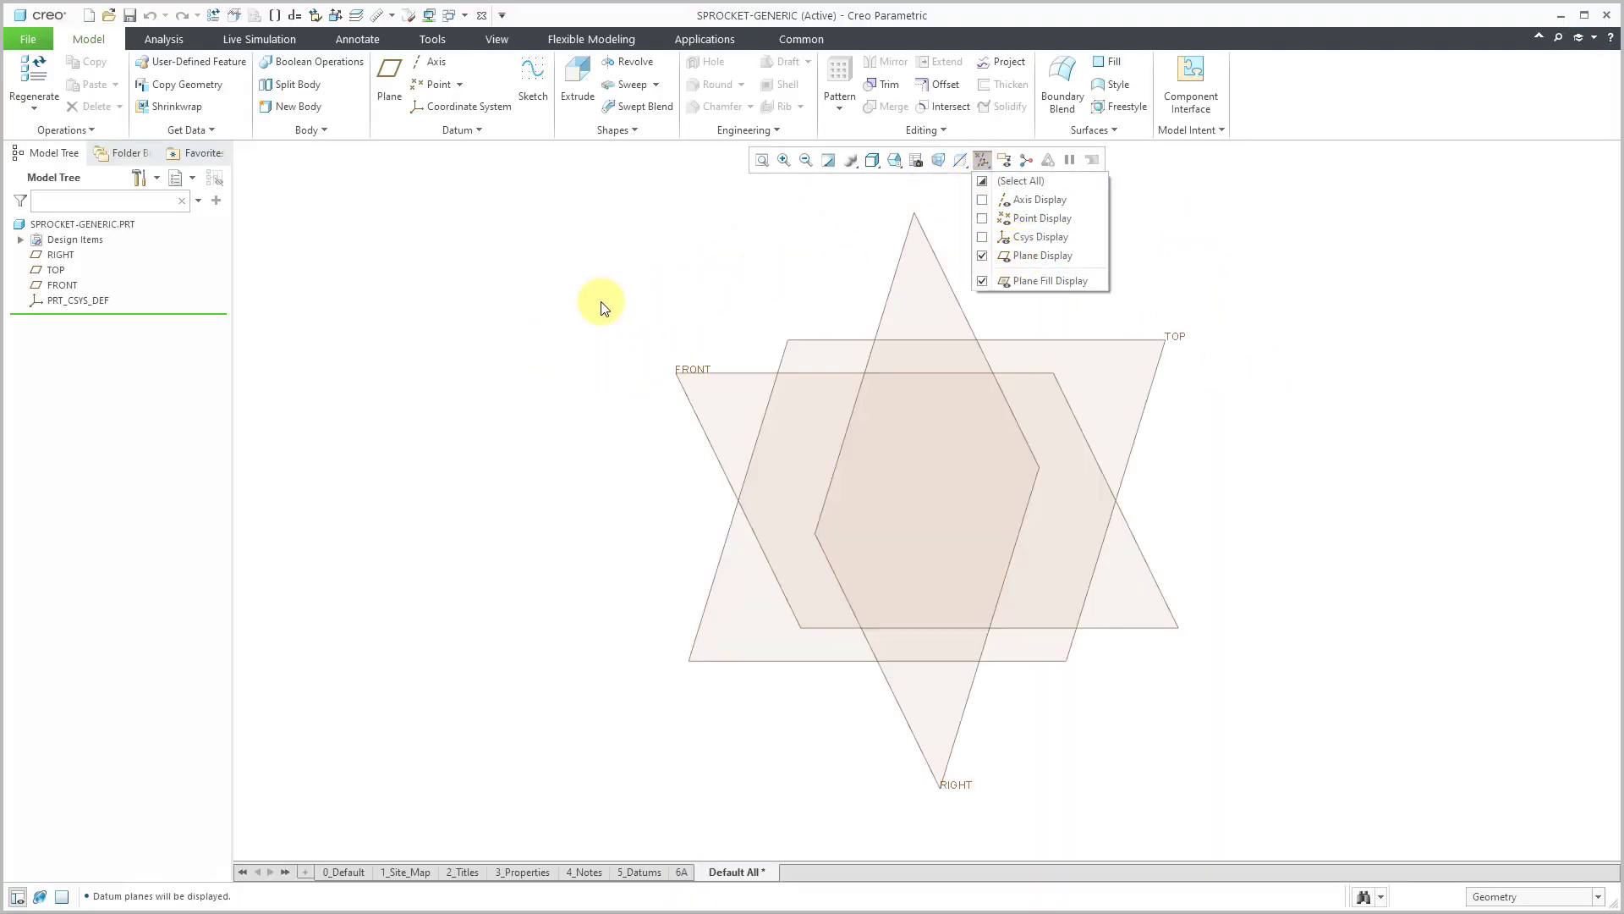
left_click(1584, 15)
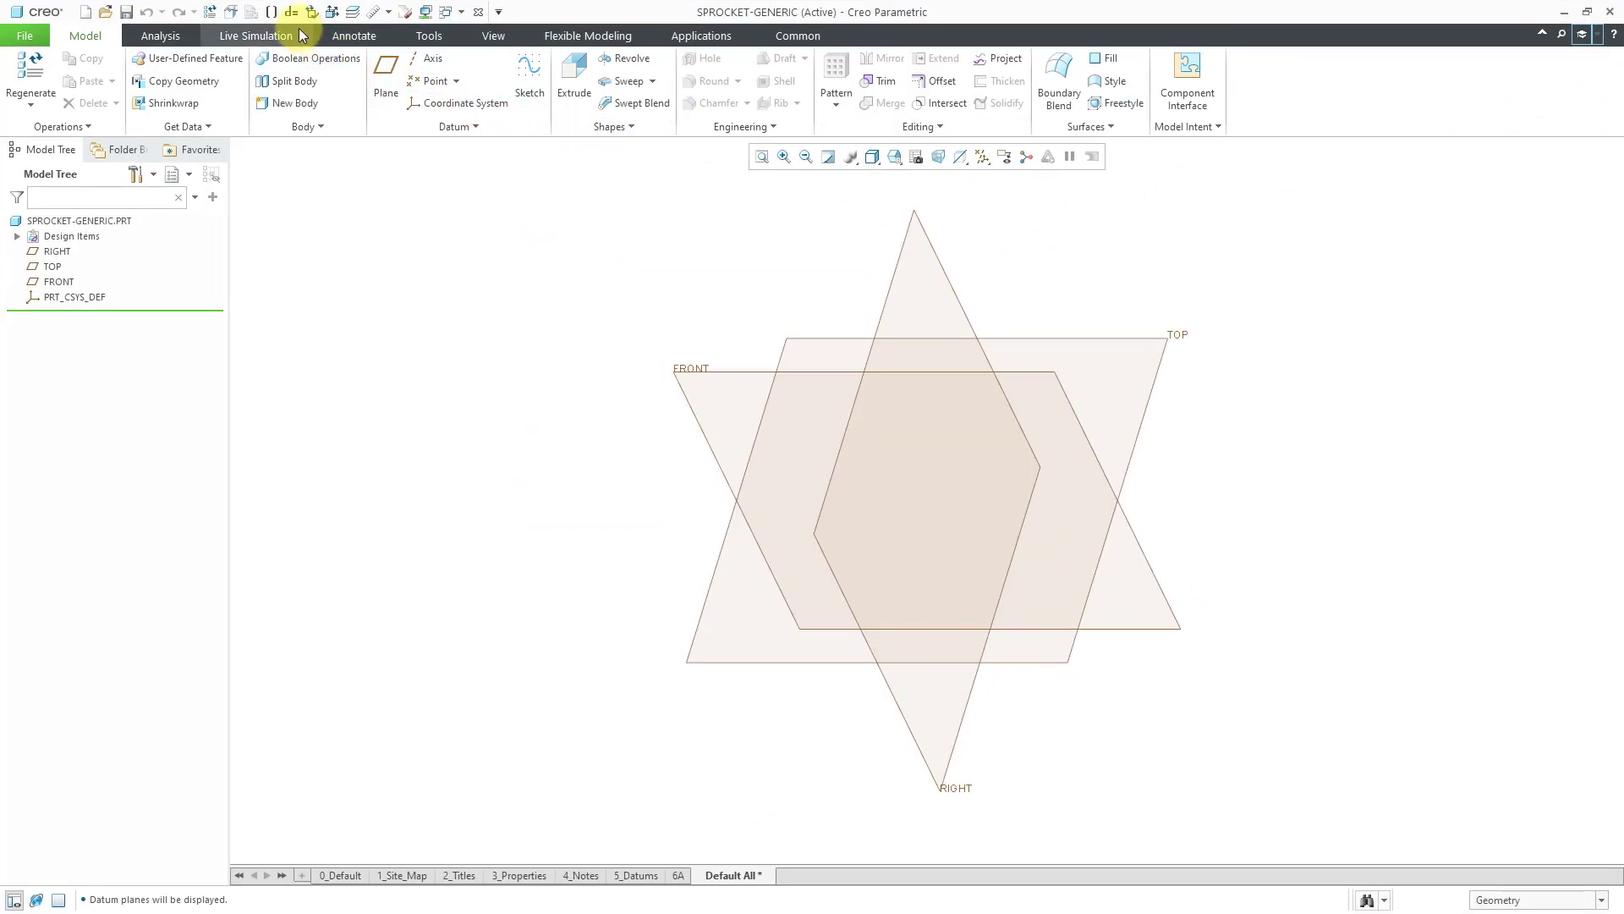
Set the part's absolute accuracy to .001 in Model Properties and regenerate.
left_click(232, 14)
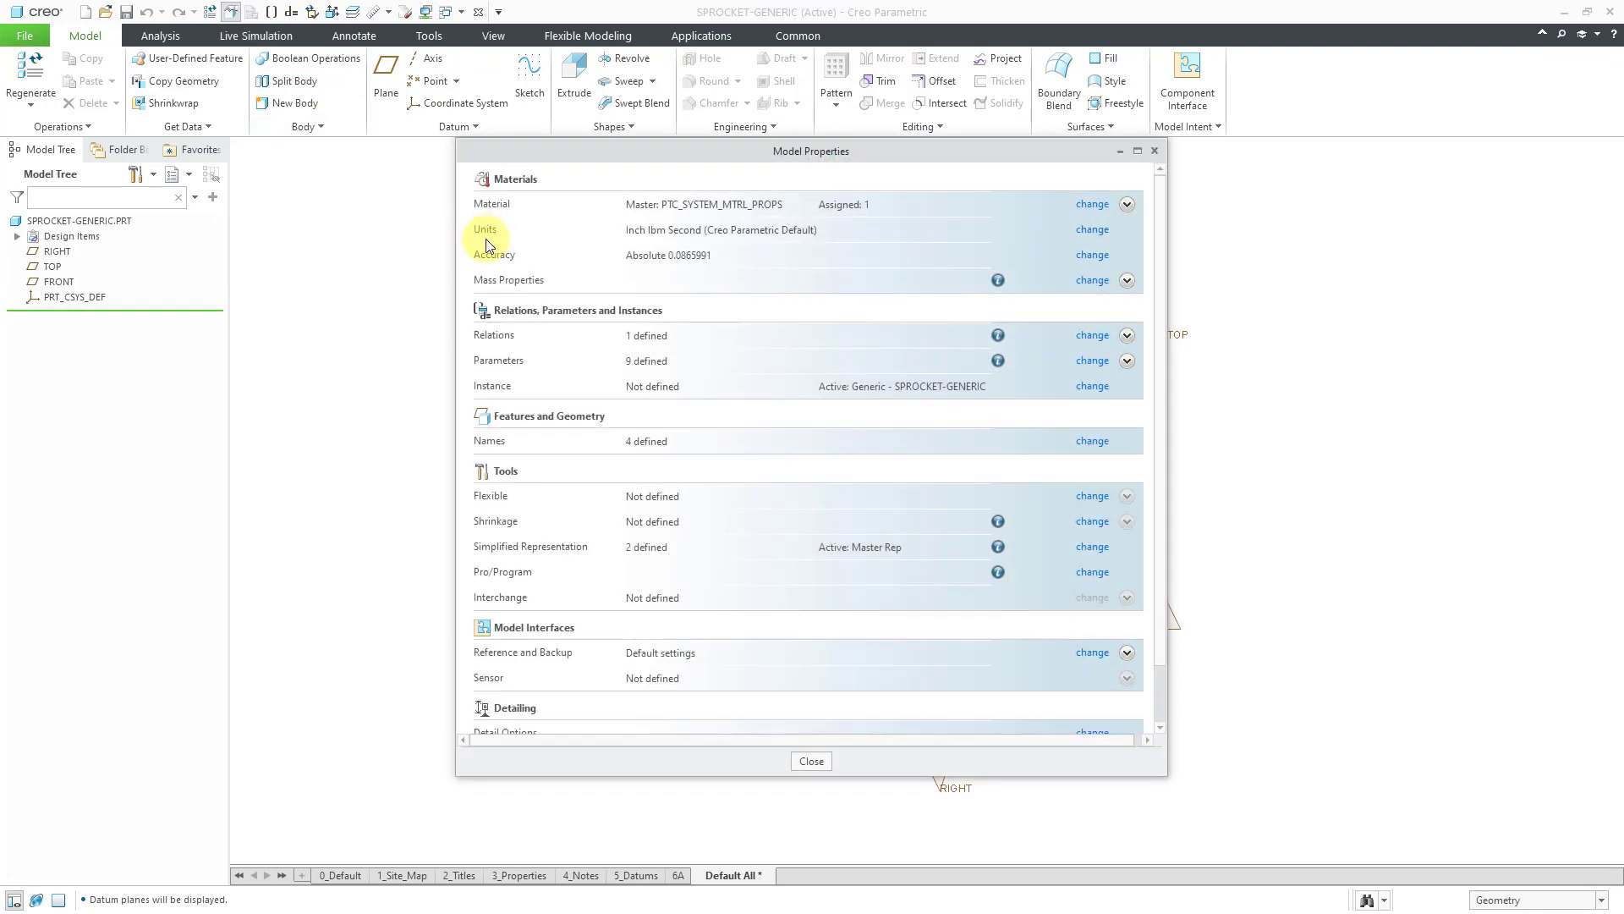
left_click(1092, 256)
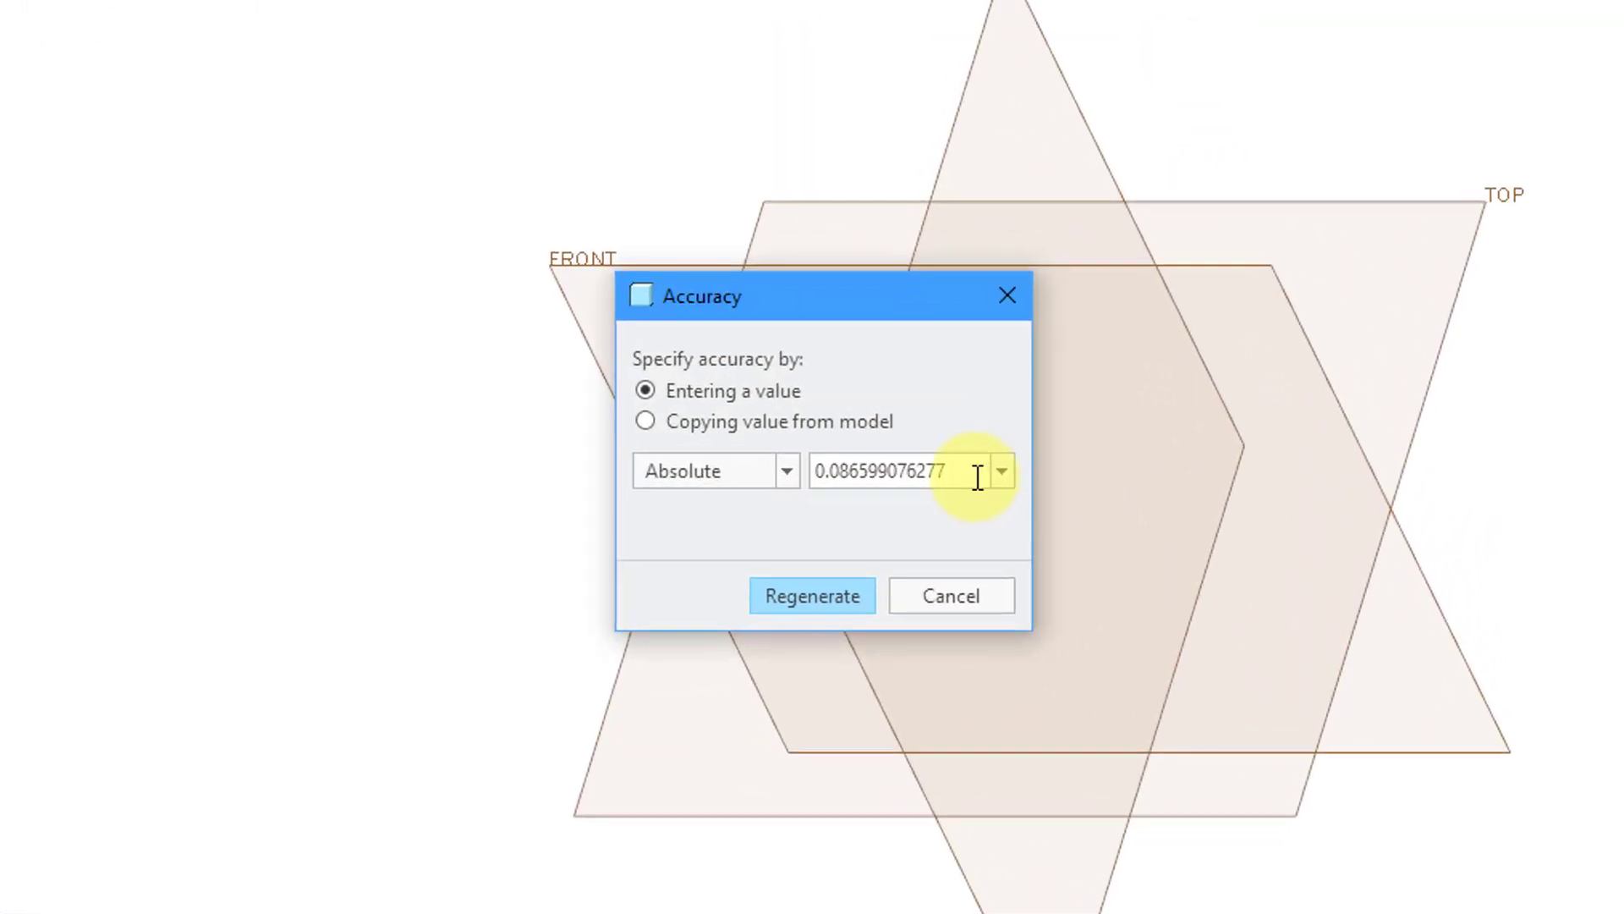
double_click(977, 478)
type(".001")
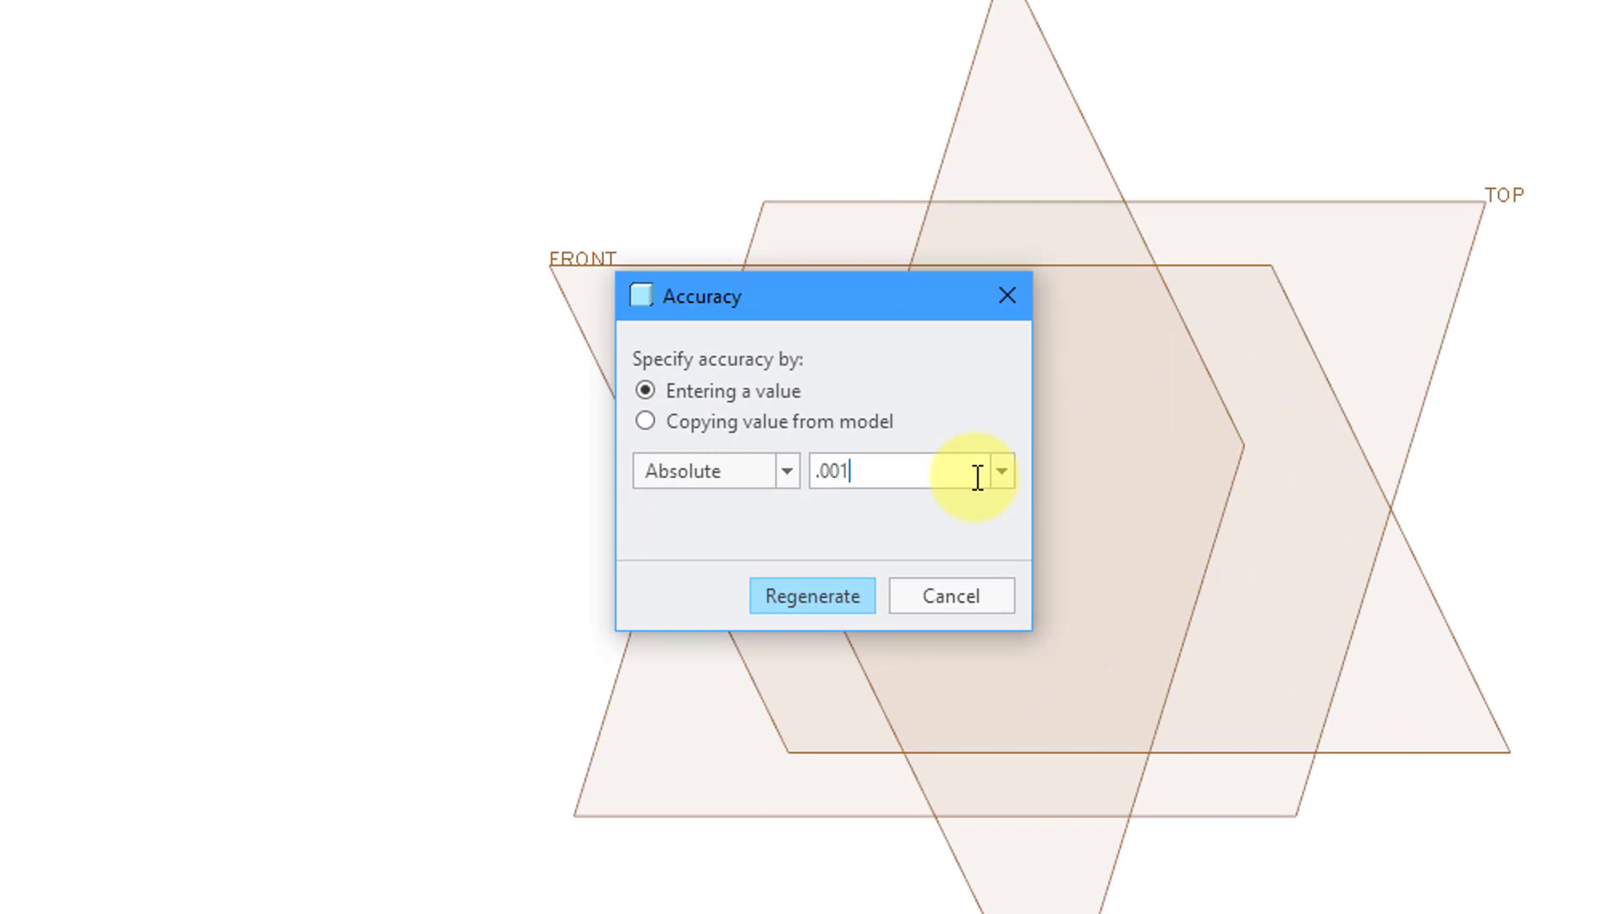
left_click(810, 600)
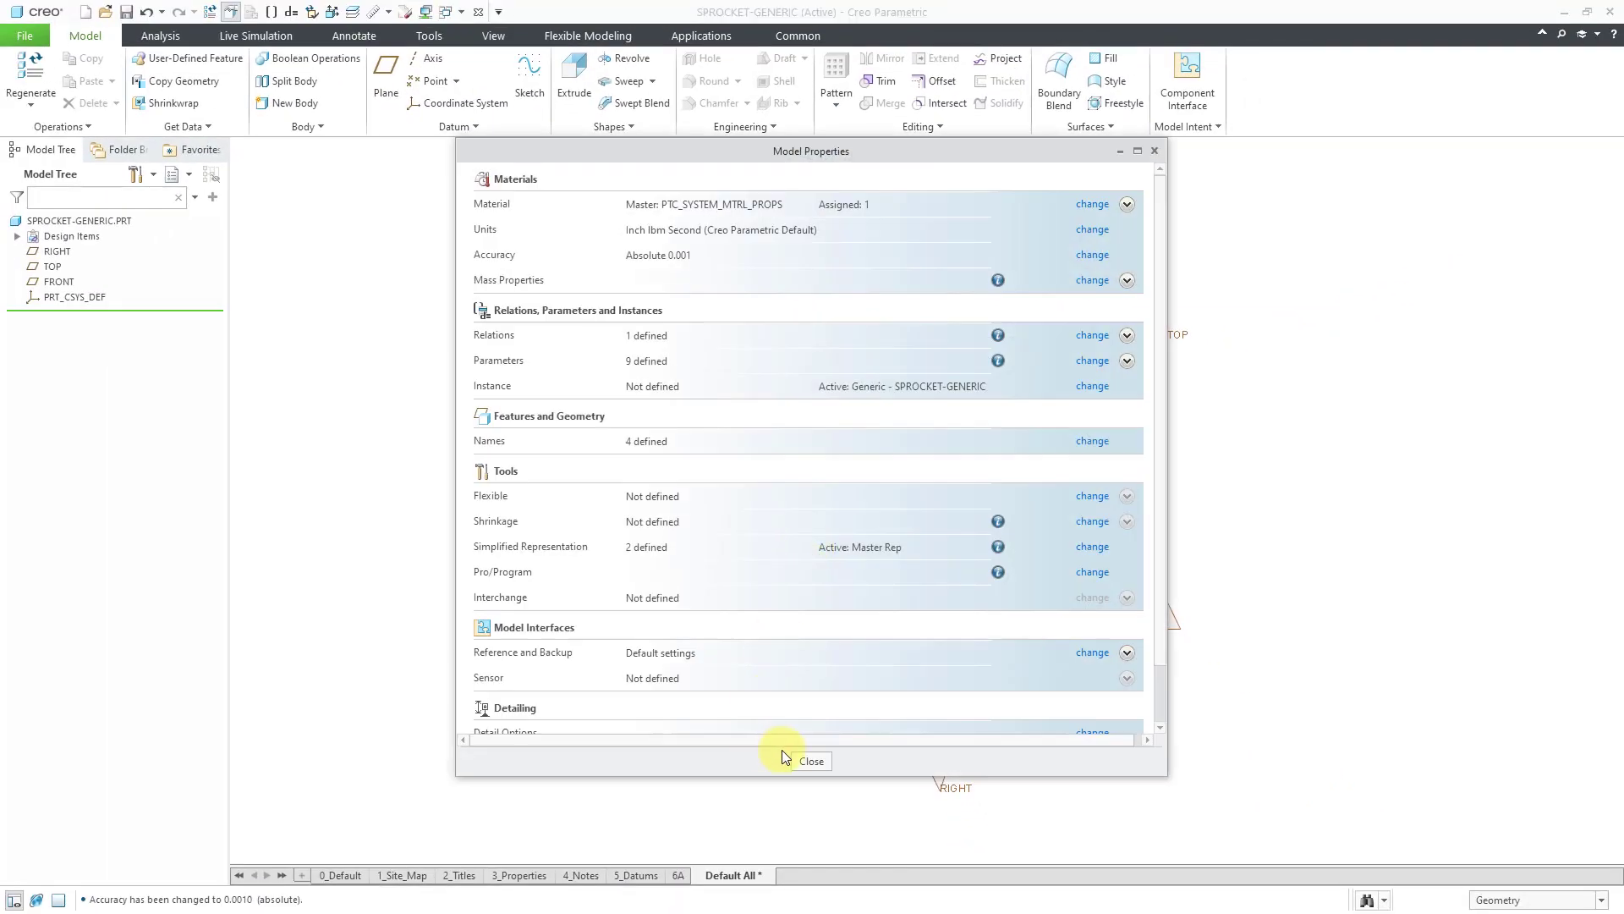
left_click(800, 759)
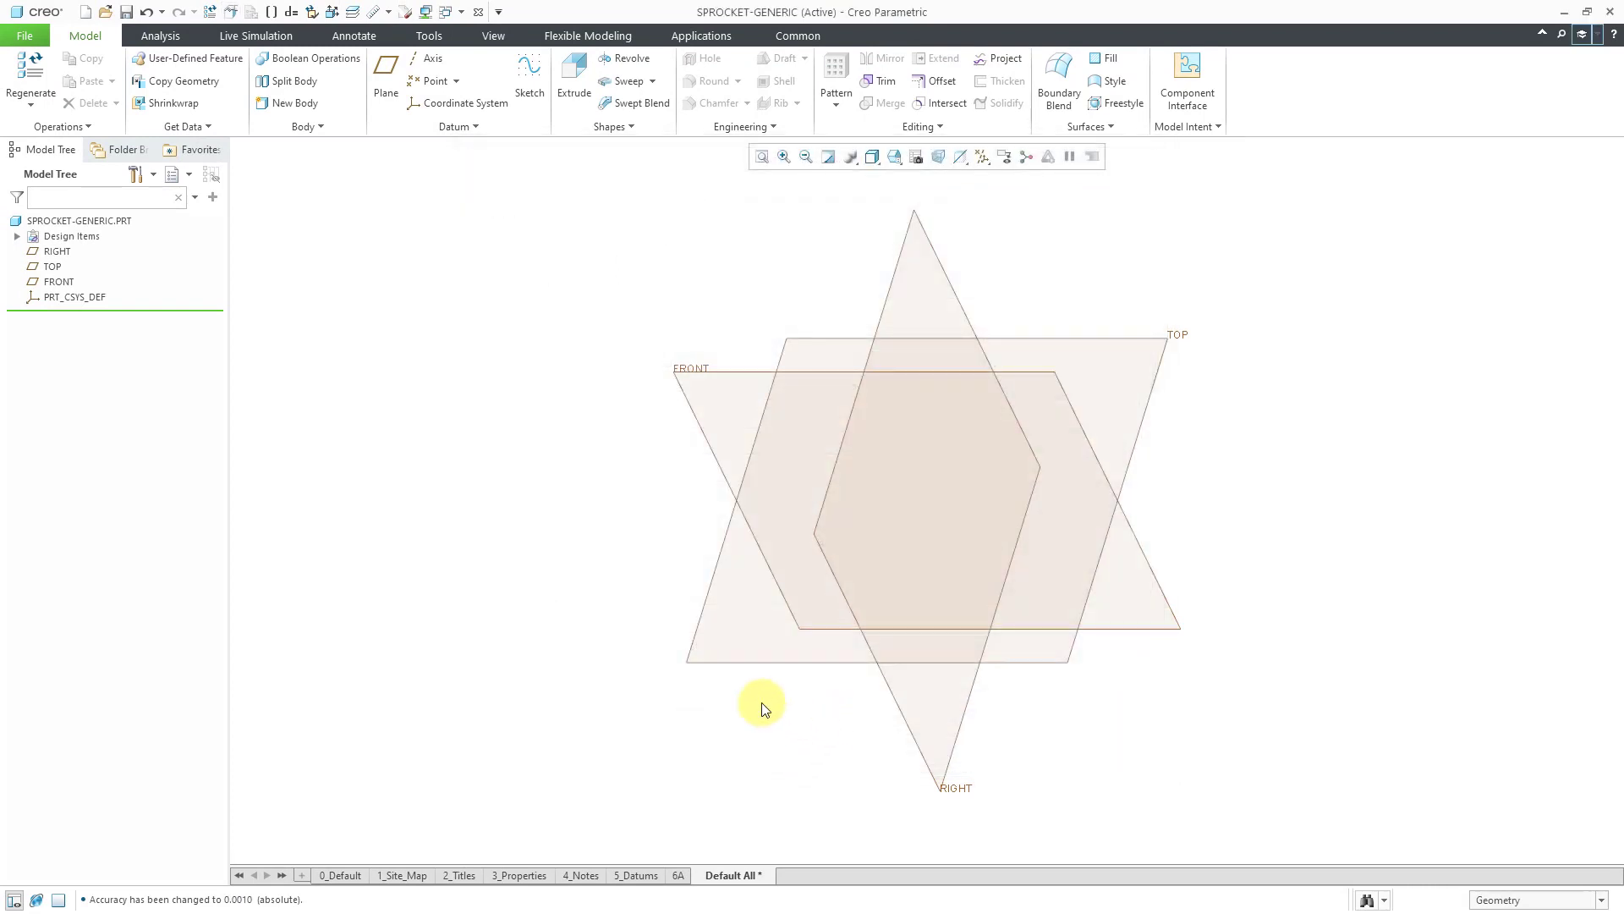
Open Relations with Local Parameters expanded, enlarging the dialog and widening the Name column.
left_click(1208, 130)
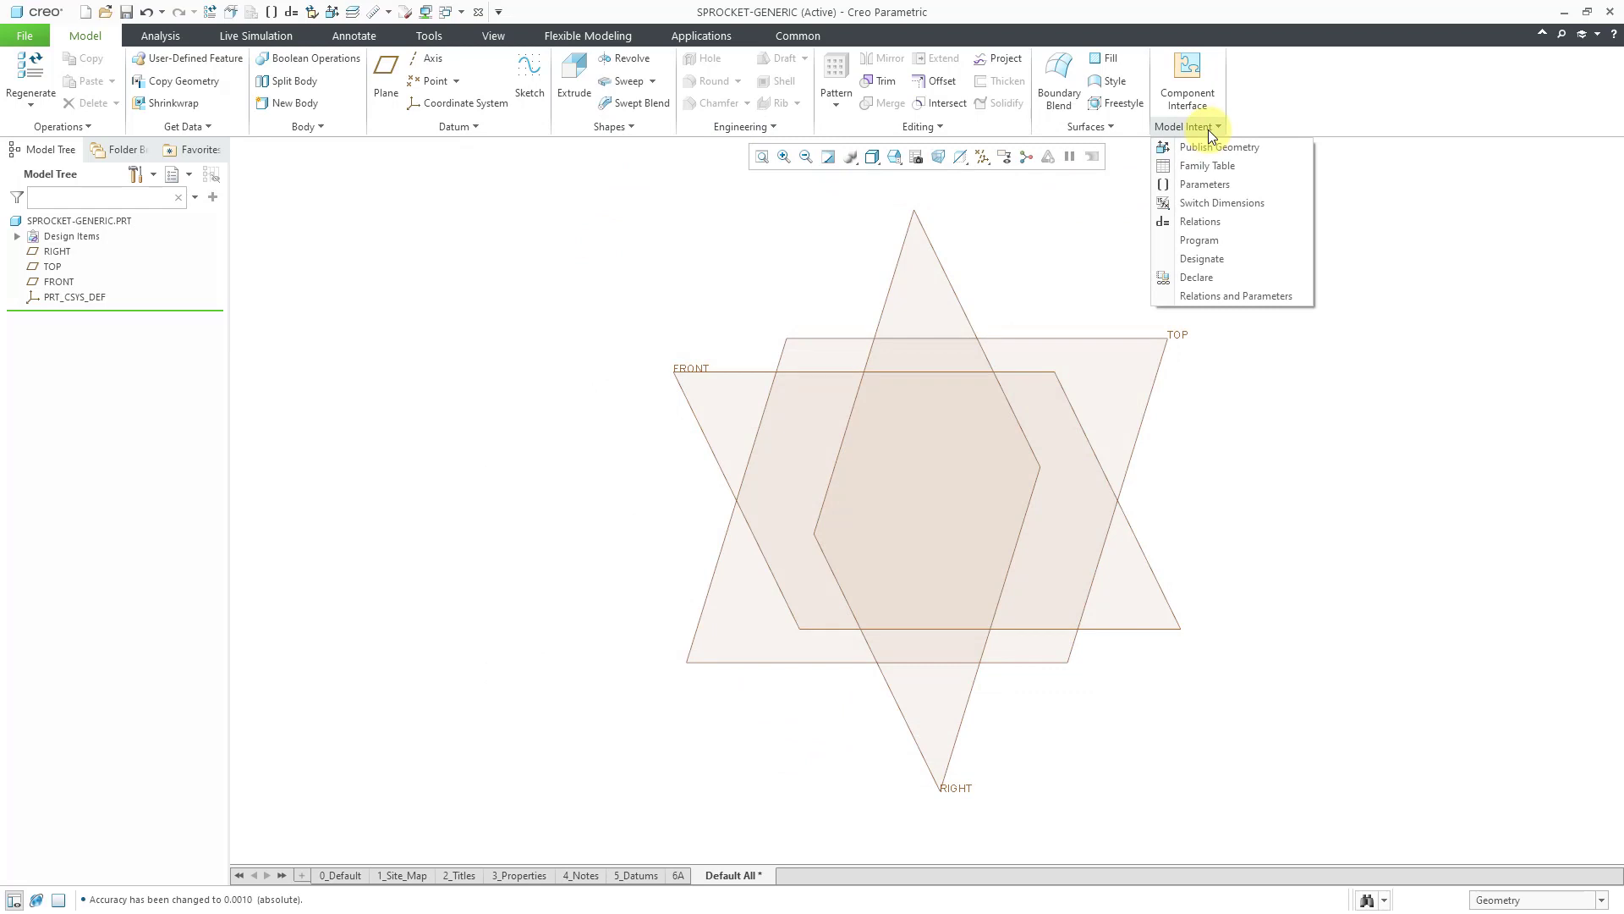
left_click(1213, 222)
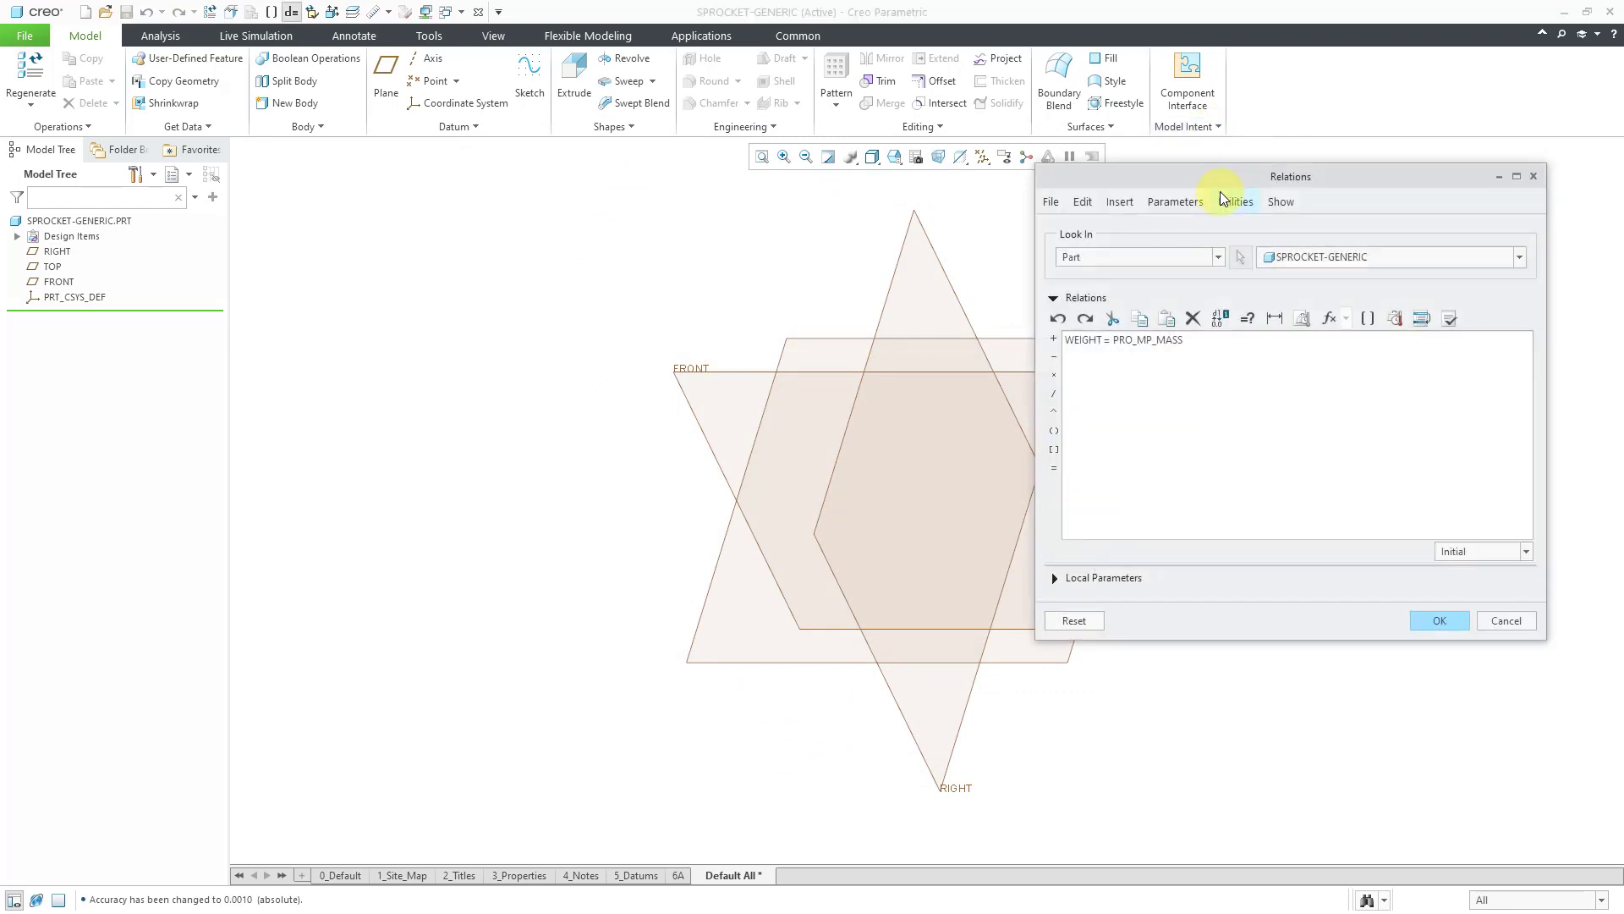
left_click_drag(1220, 178, 1185, 199)
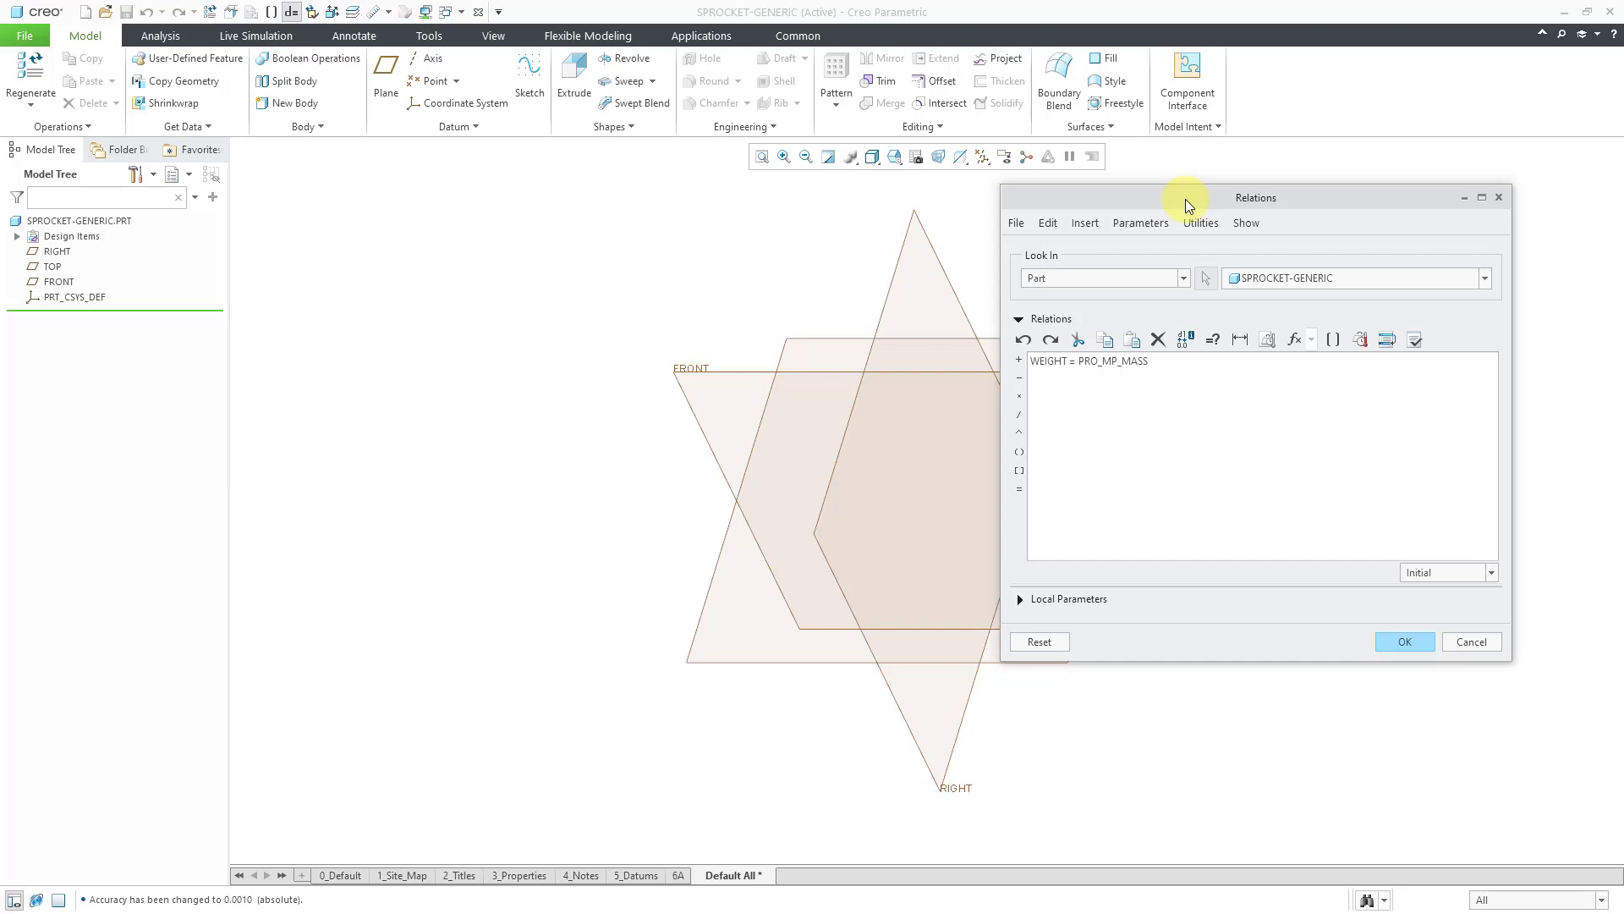
left_click(1019, 600)
left_click_drag(1151, 197, 646, 97)
left_click_drag(1013, 343, 1275, 344)
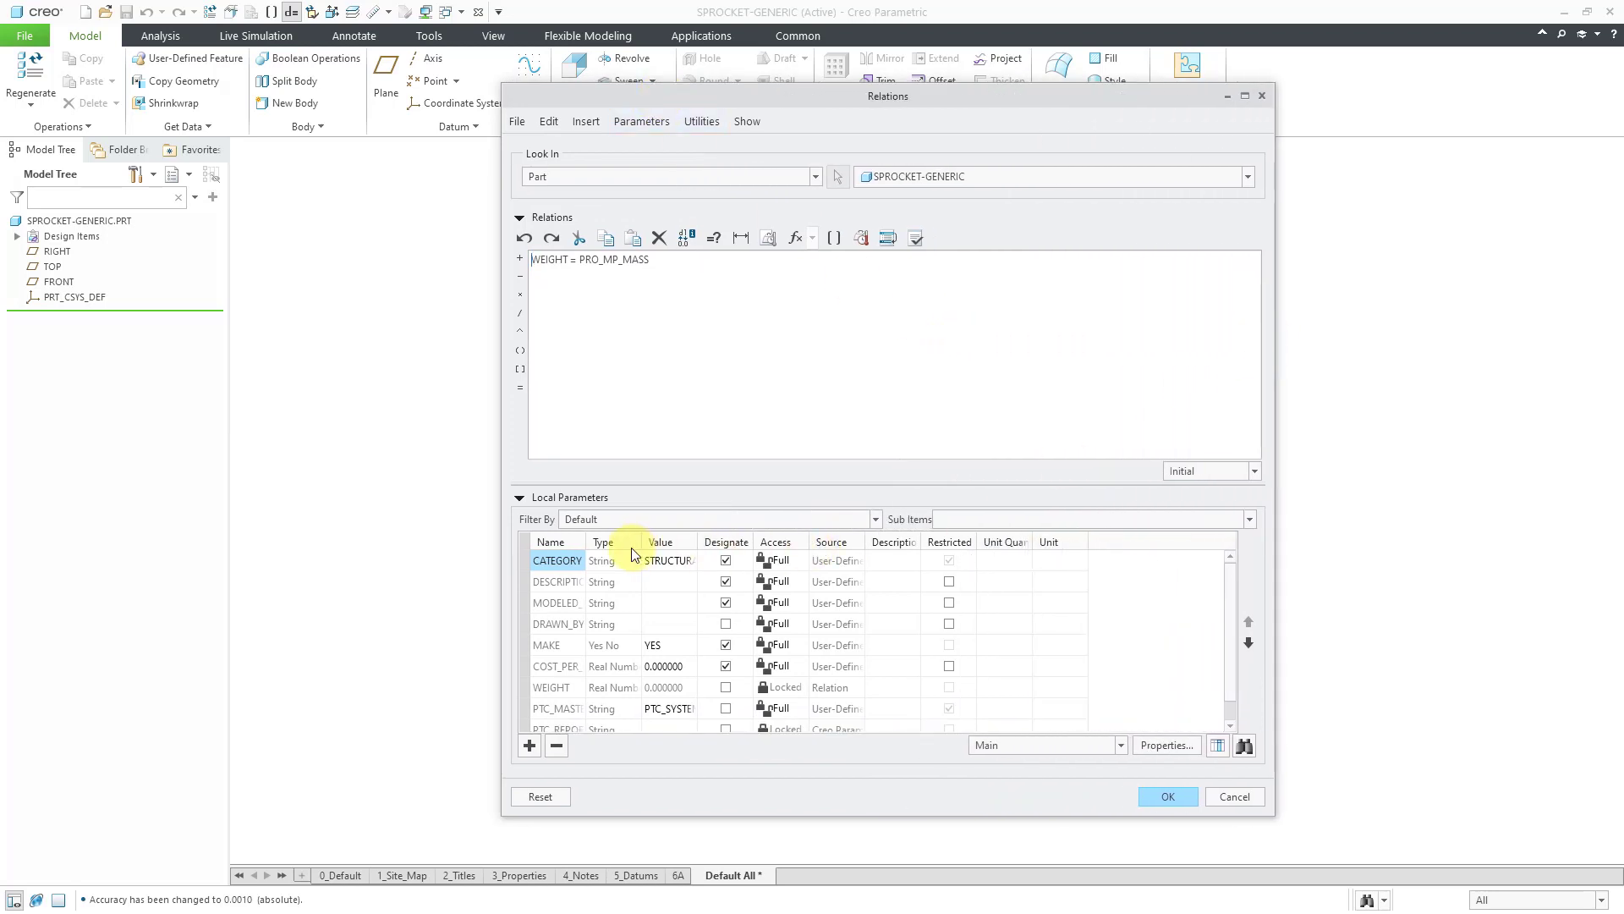
left_click_drag(587, 540, 667, 531)
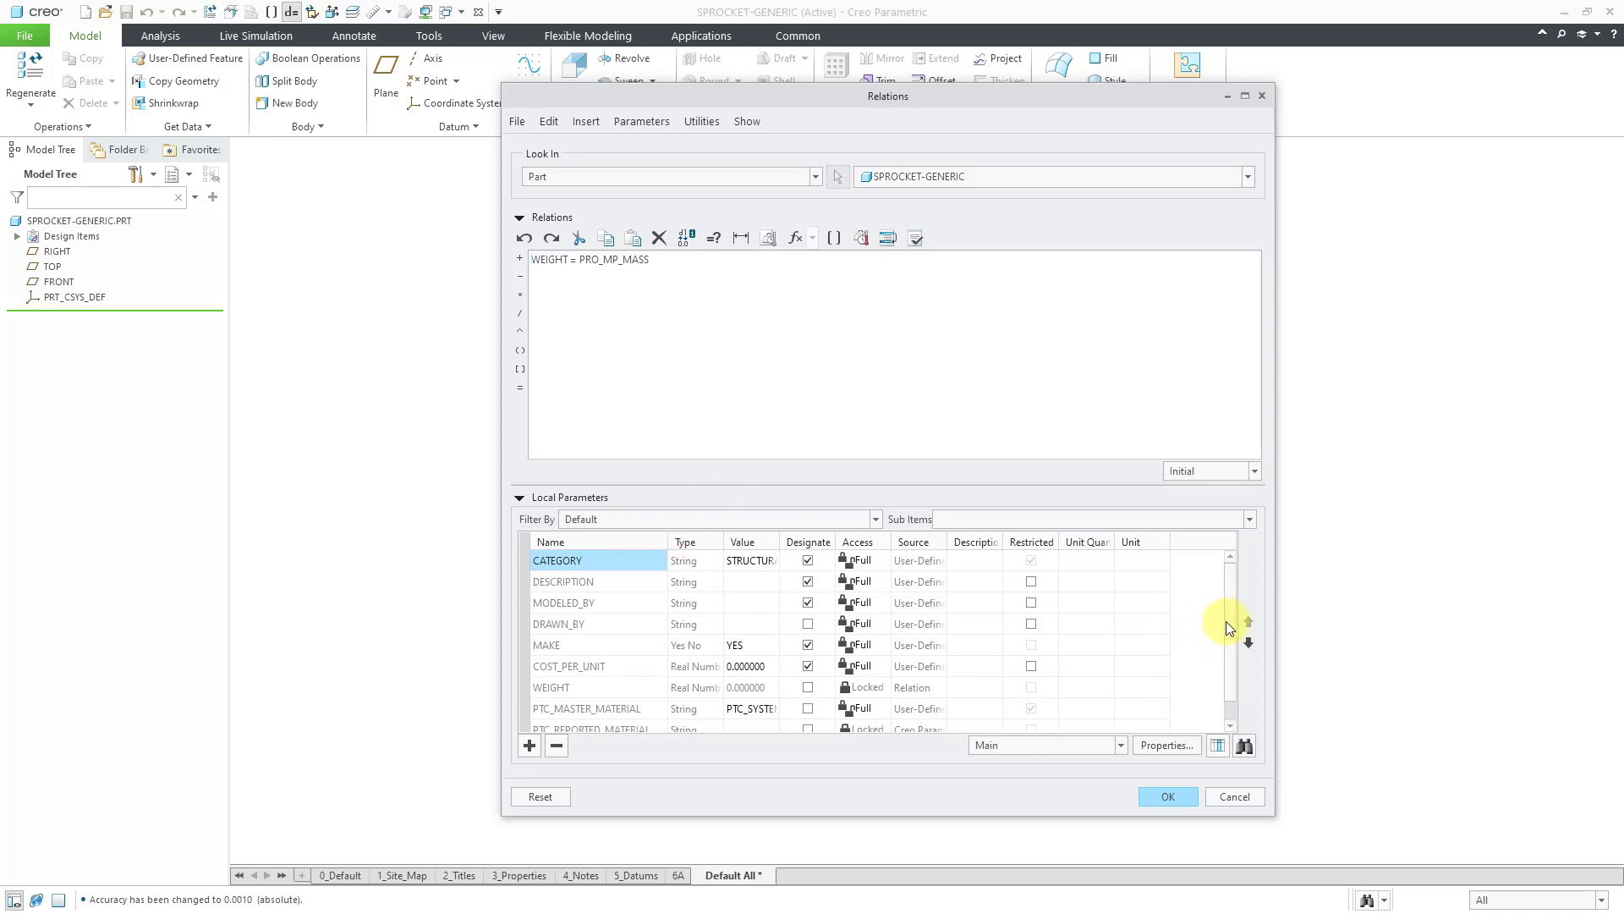
scroll(1228, 637, "down", 1)
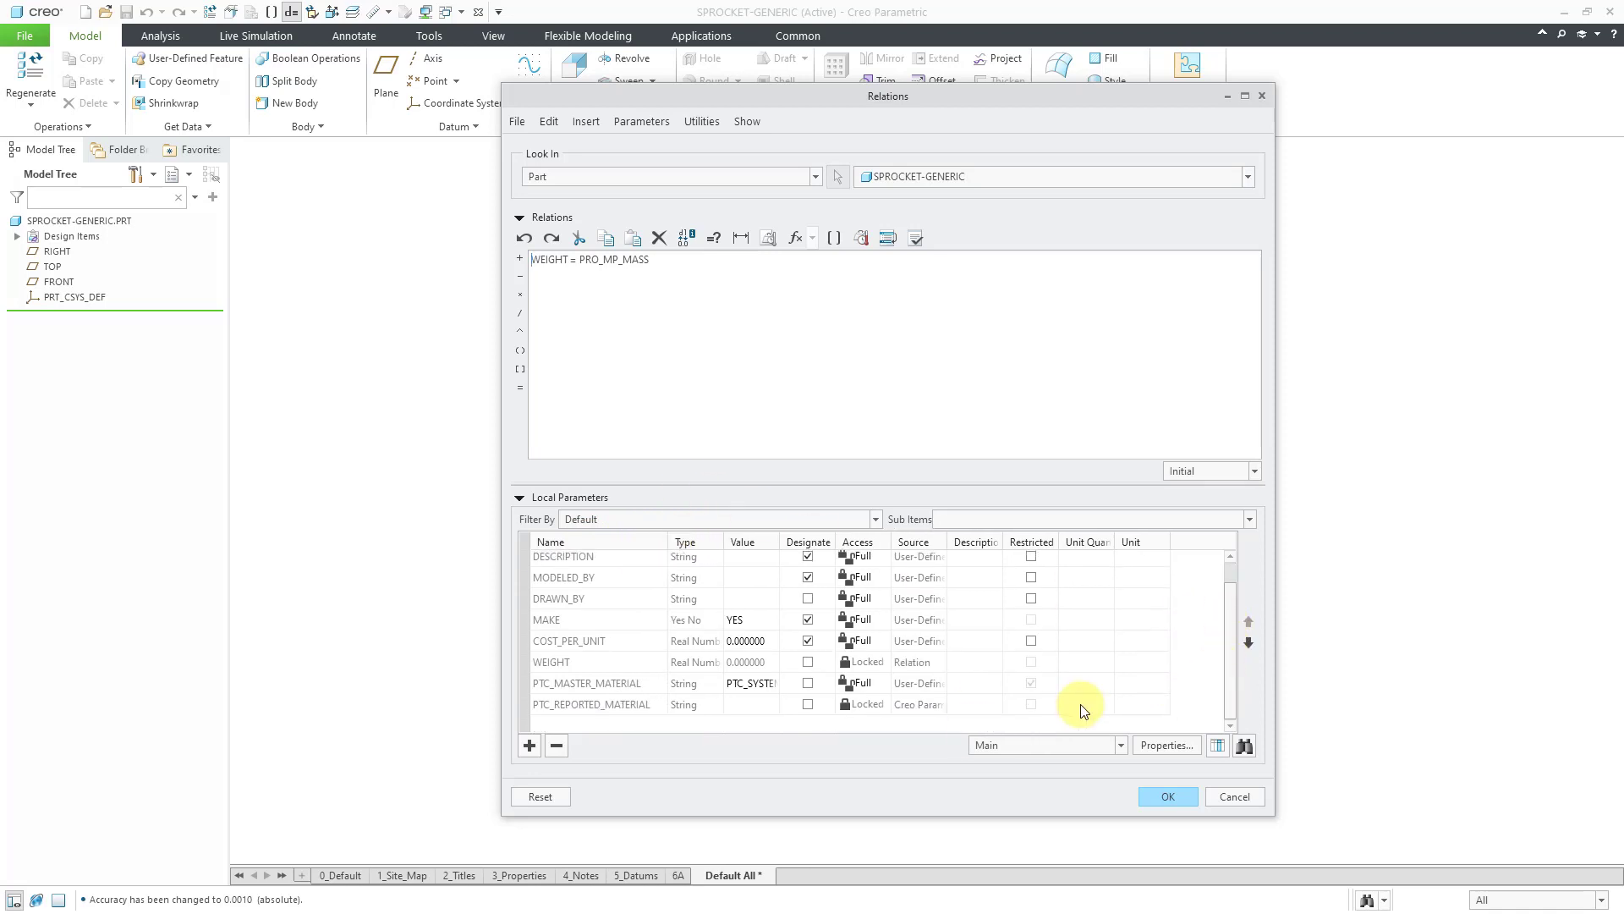
Add a local parameter PITCH with value 0.5 and unit quantity Length.
left_click(530, 743)
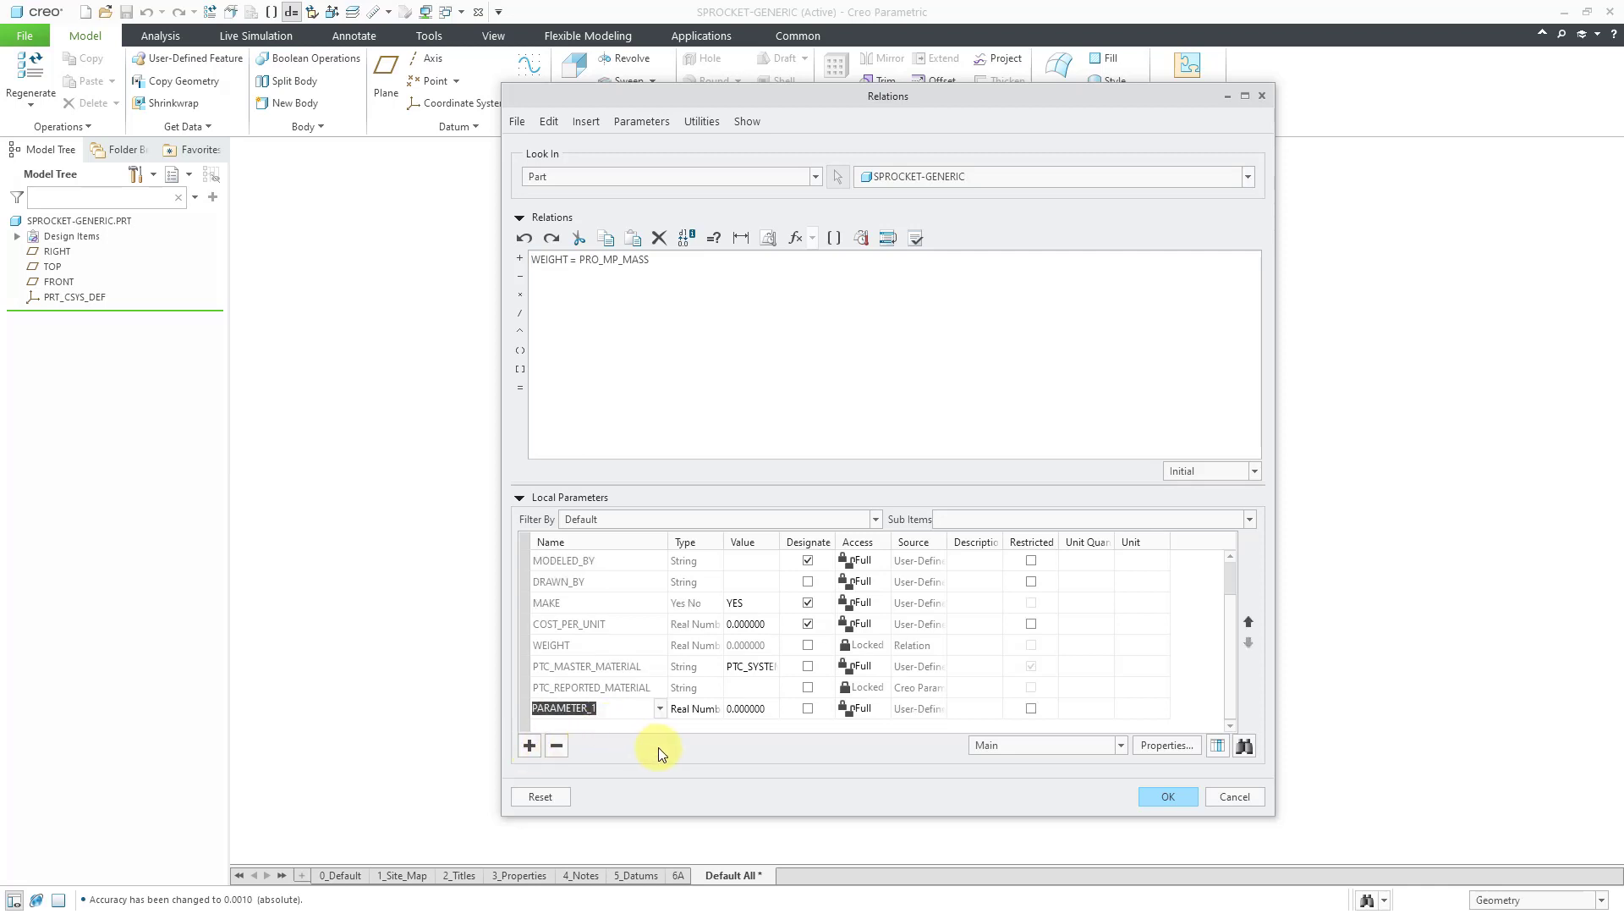
type("PITCH")
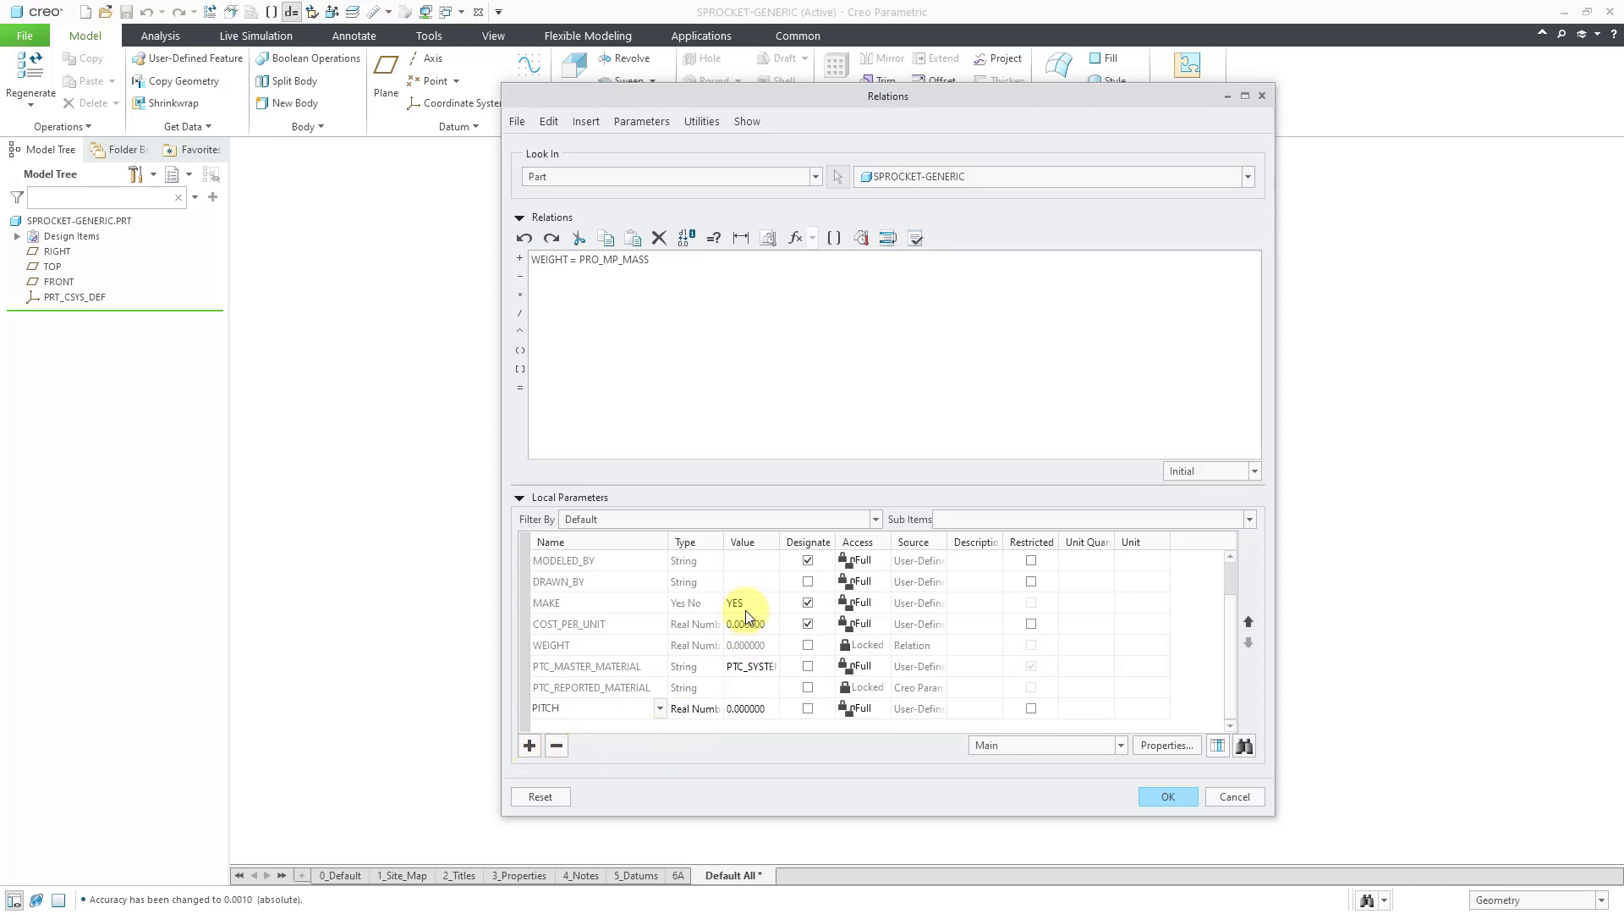
left_click_drag(733, 539, 756, 537)
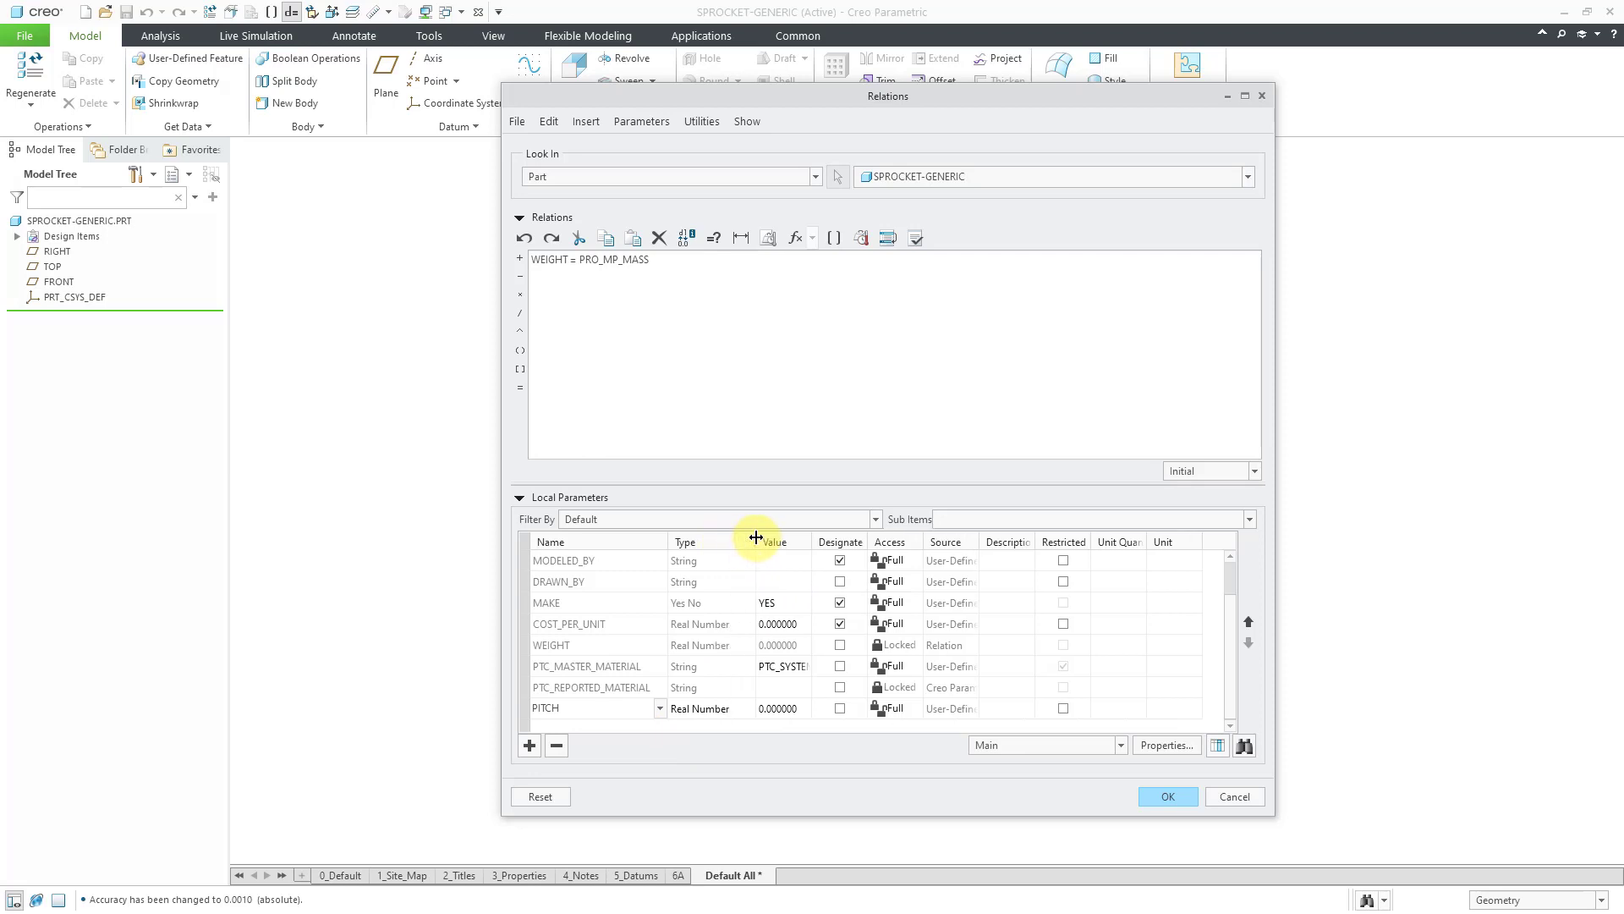
left_click(800, 711)
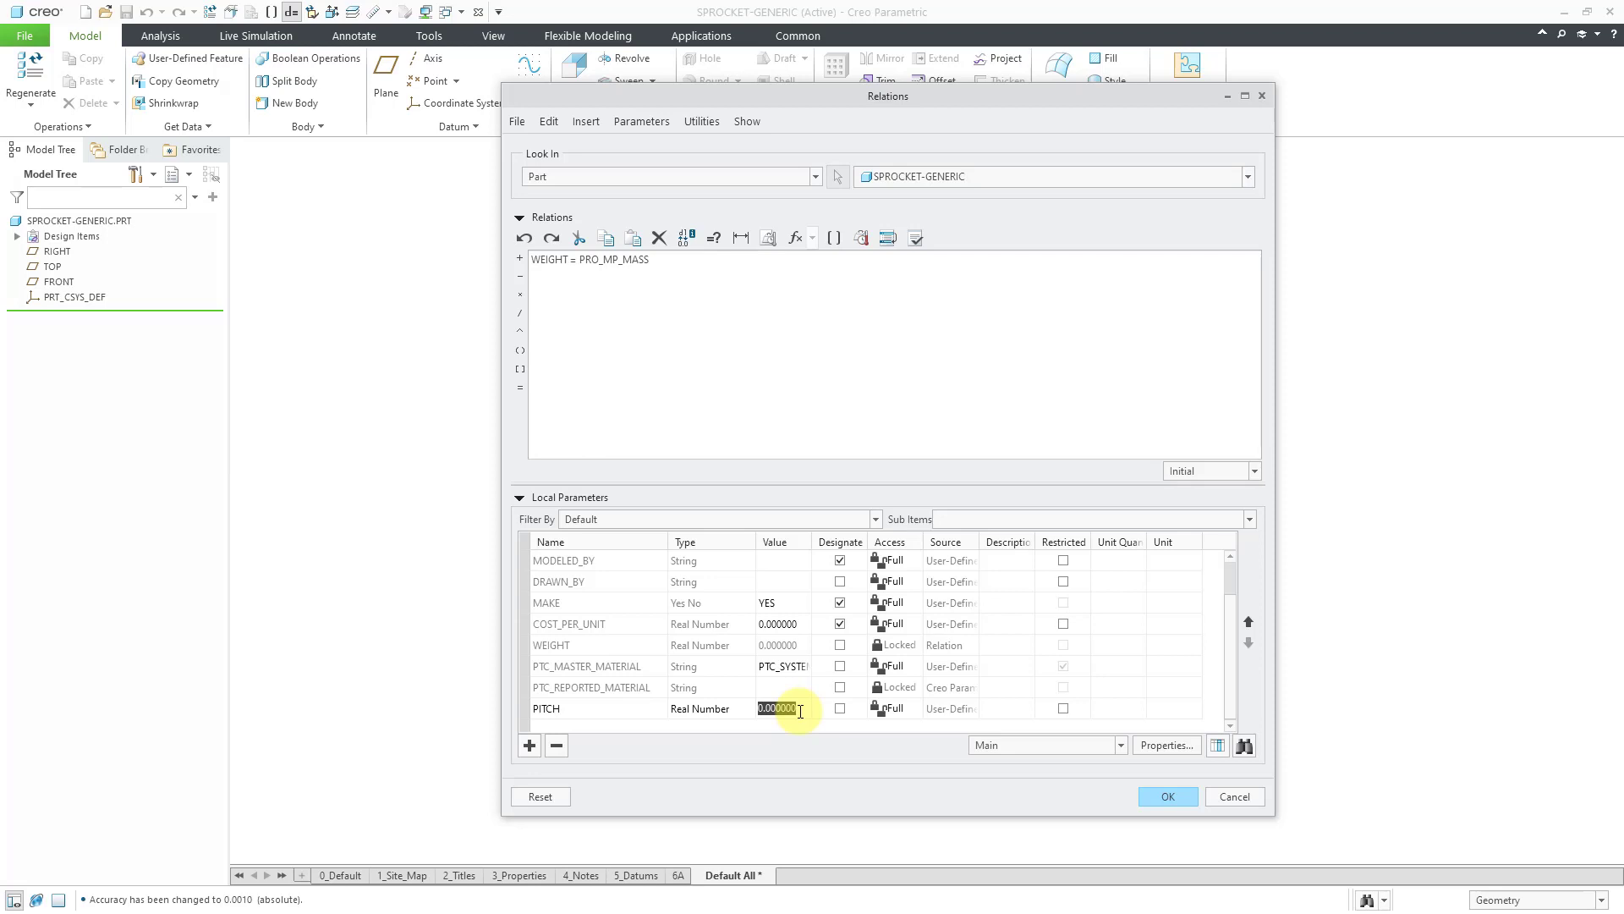
type(".5")
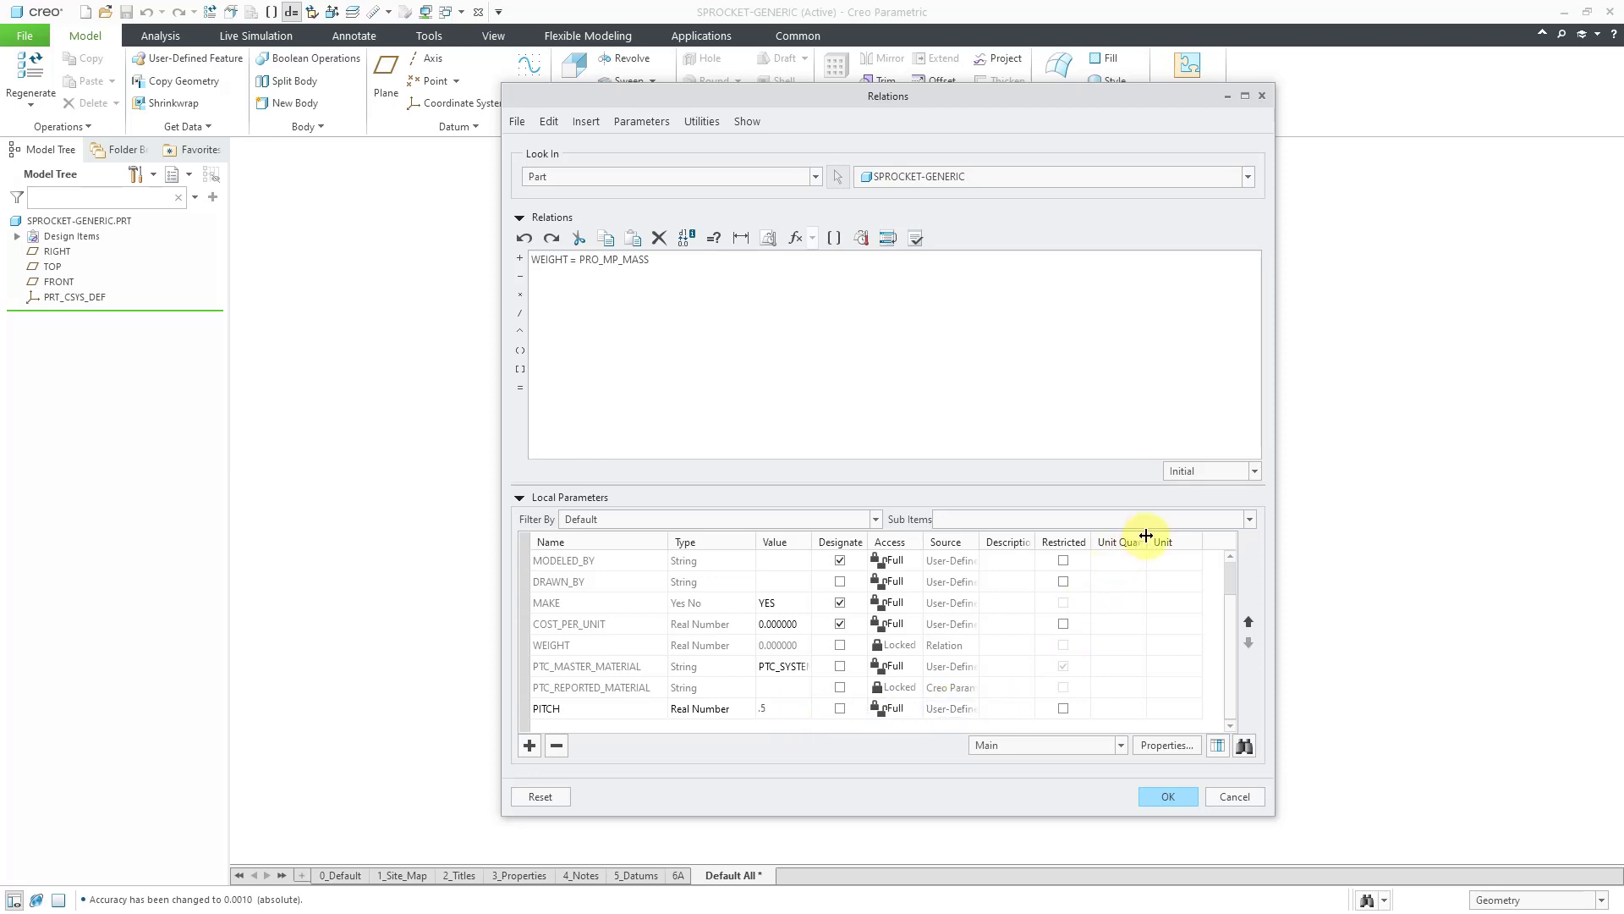
left_click_drag(1145, 535, 1163, 536)
left_click(1156, 711)
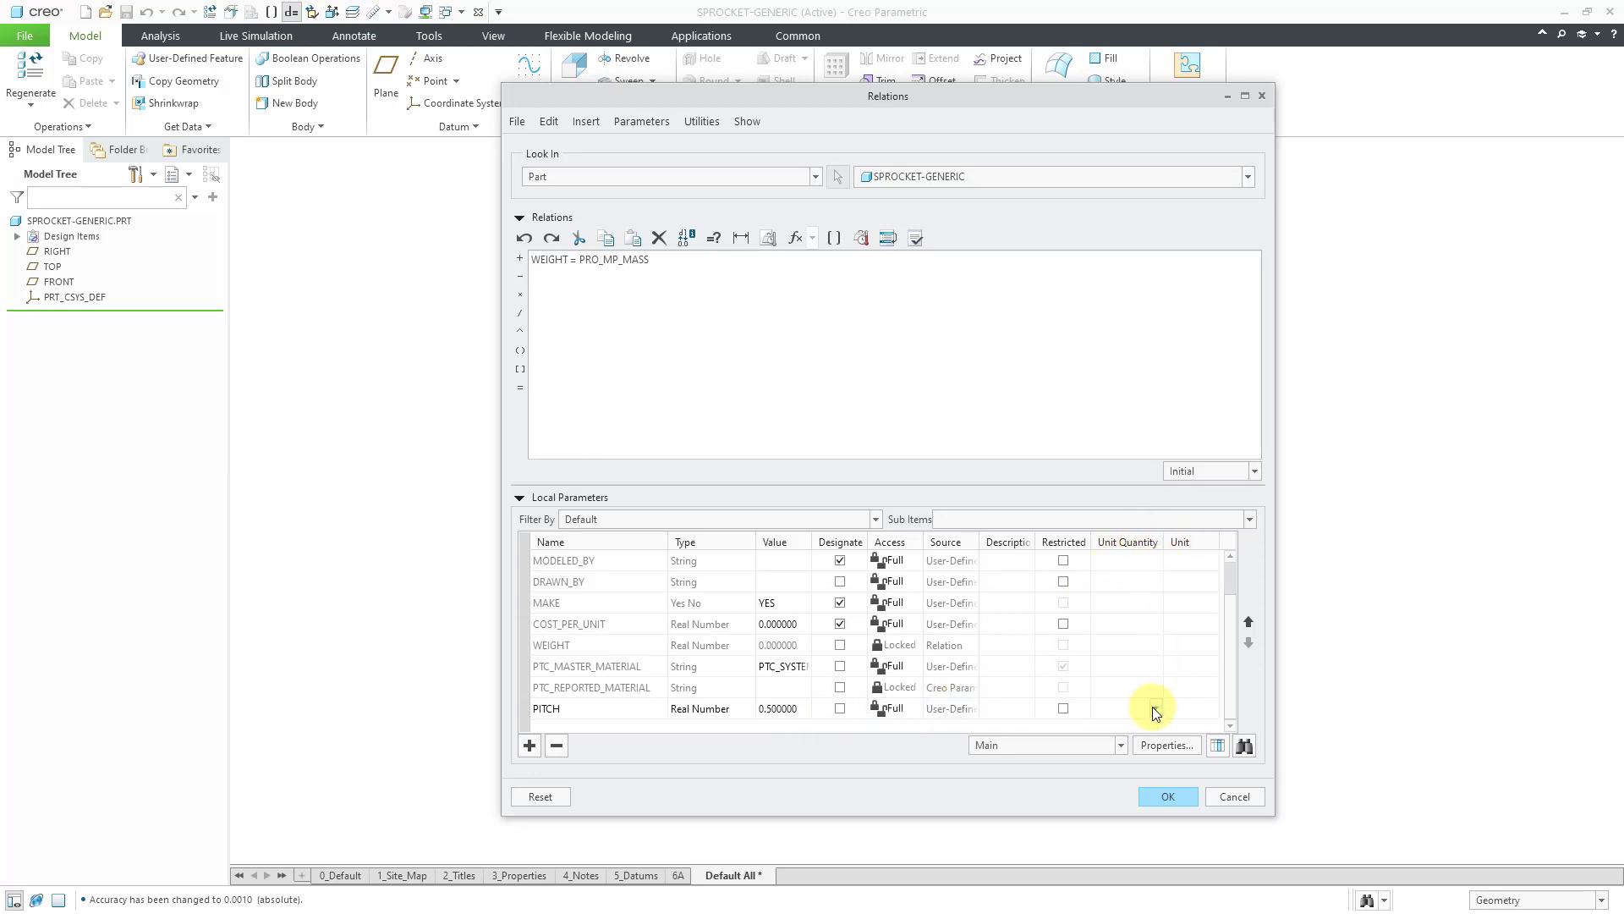
left_click(1155, 709)
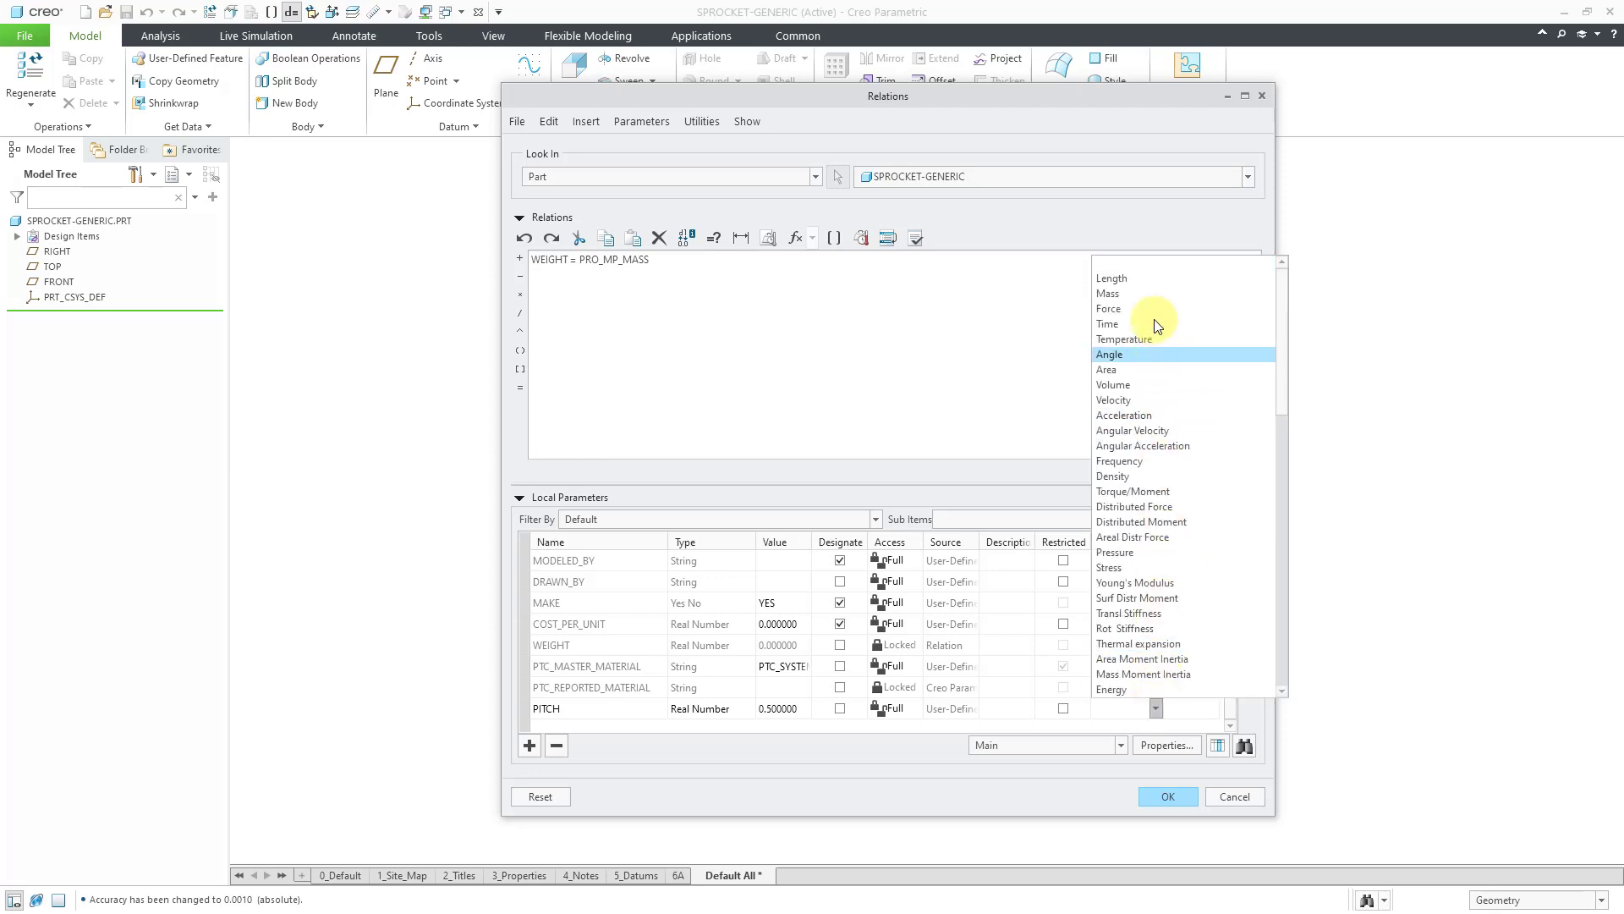
left_click(1148, 280)
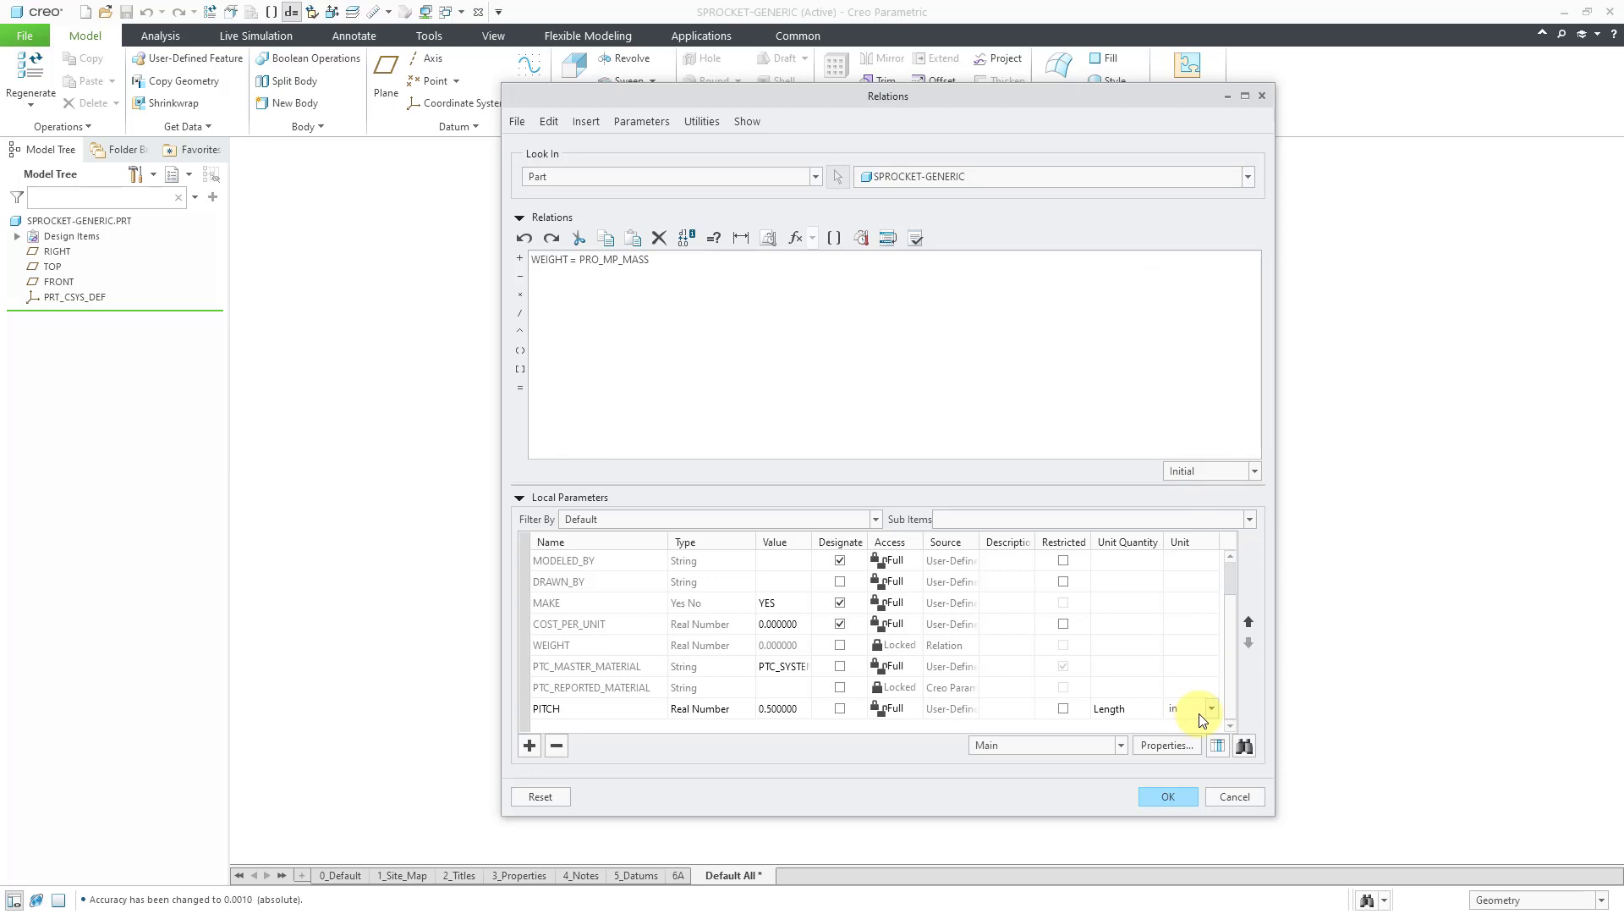
Add a local parameter ROLLER_DIA with value 0.313 and unit quantity Length.
left_click(530, 747)
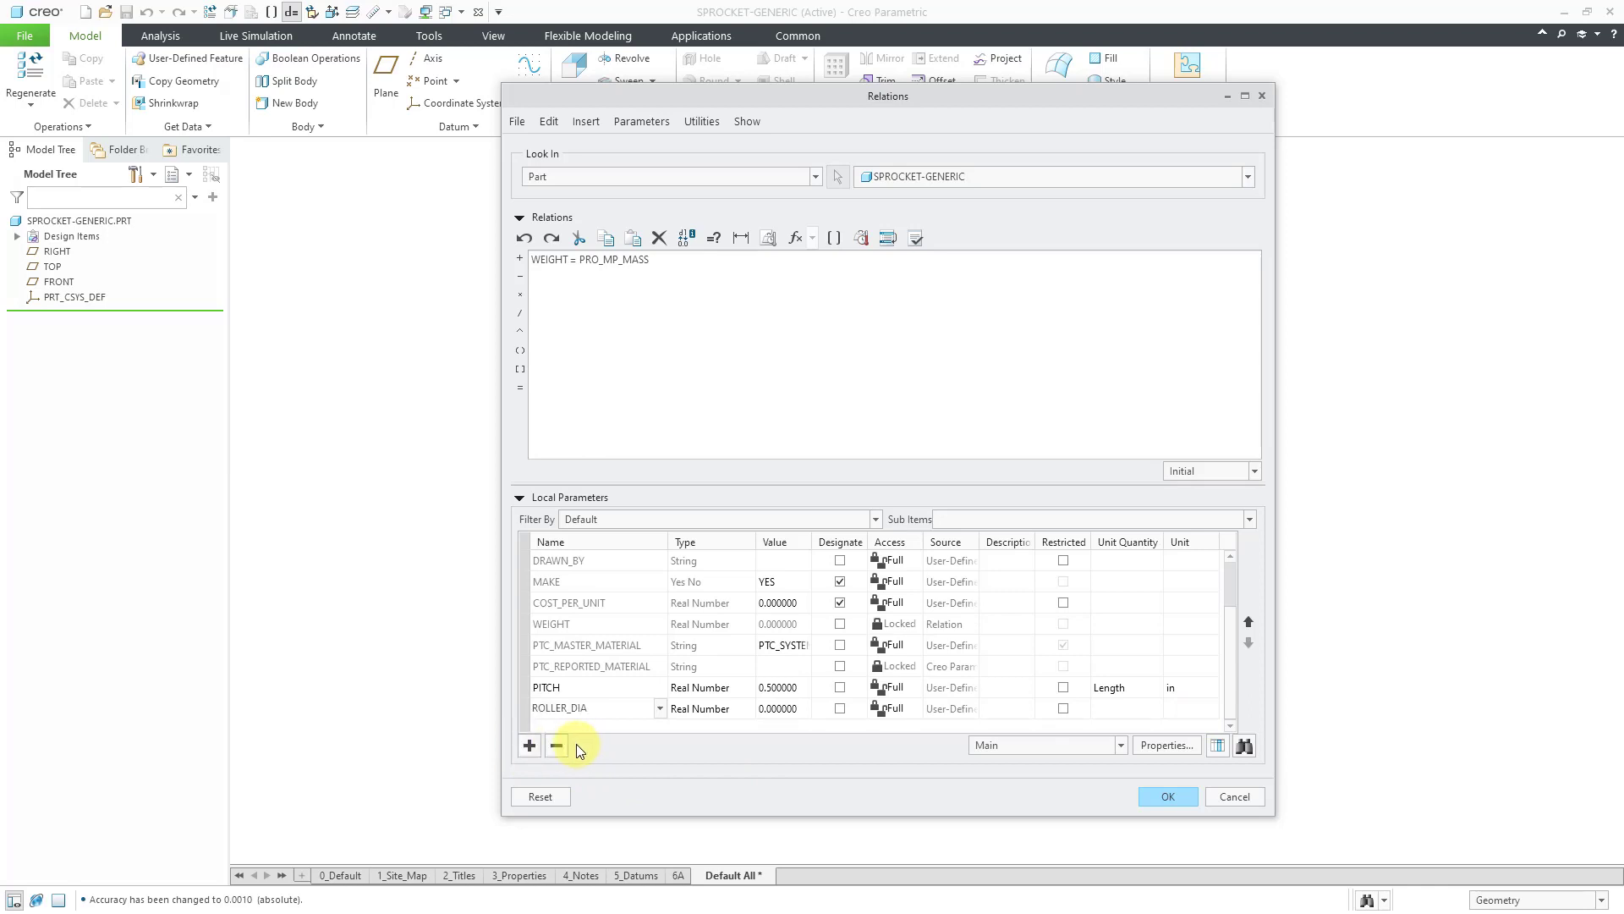
left_click(794, 708)
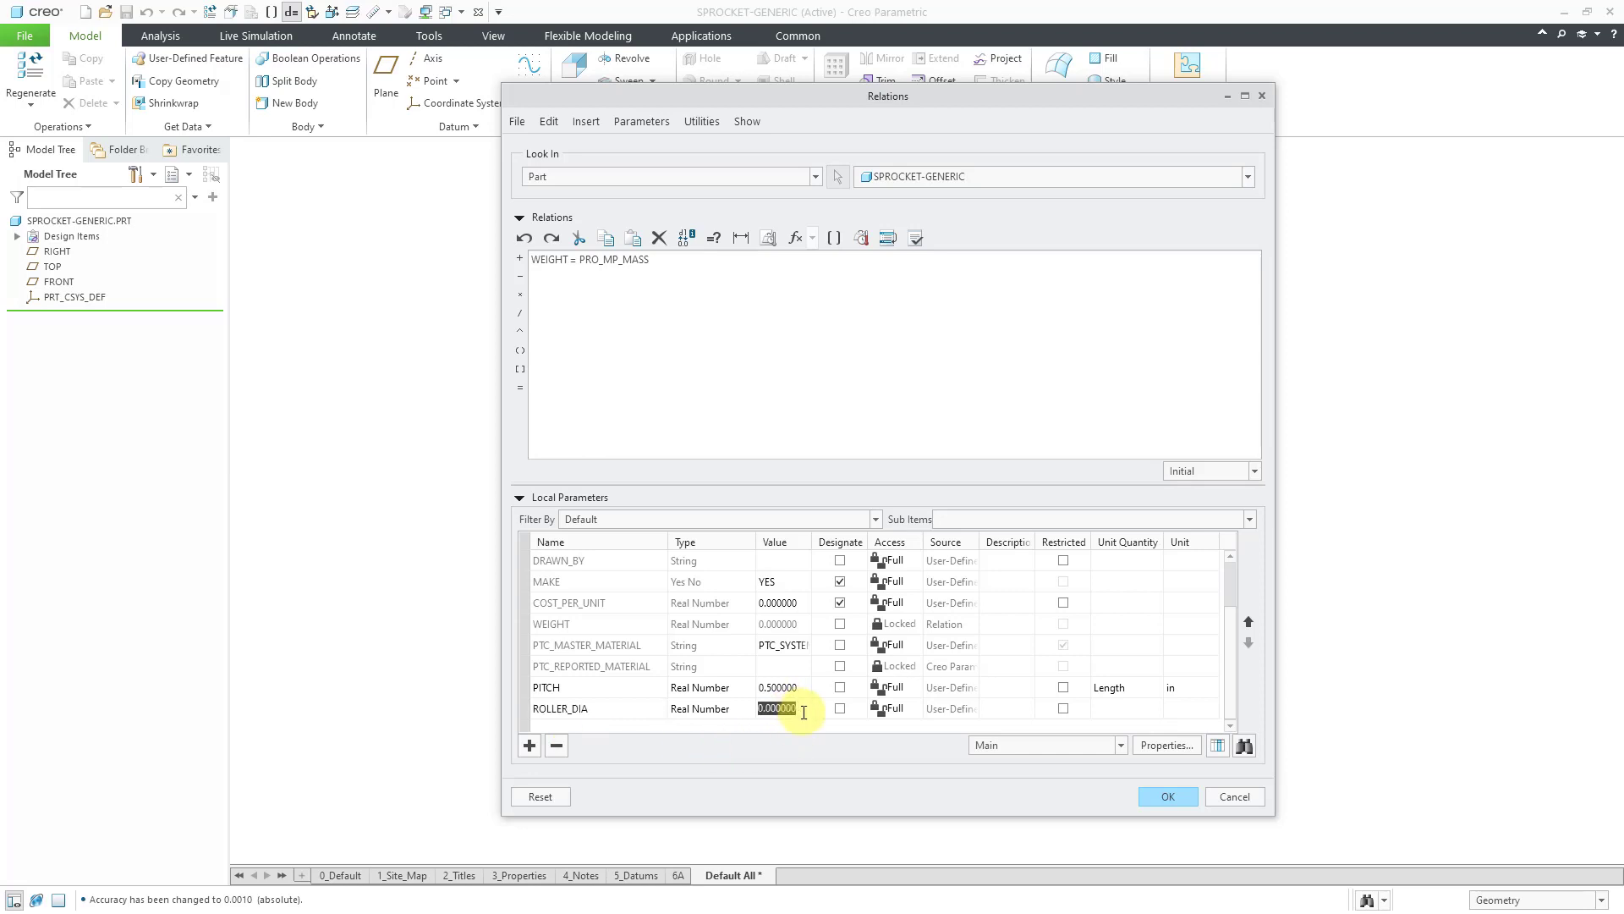
type(".313")
left_click(1153, 712)
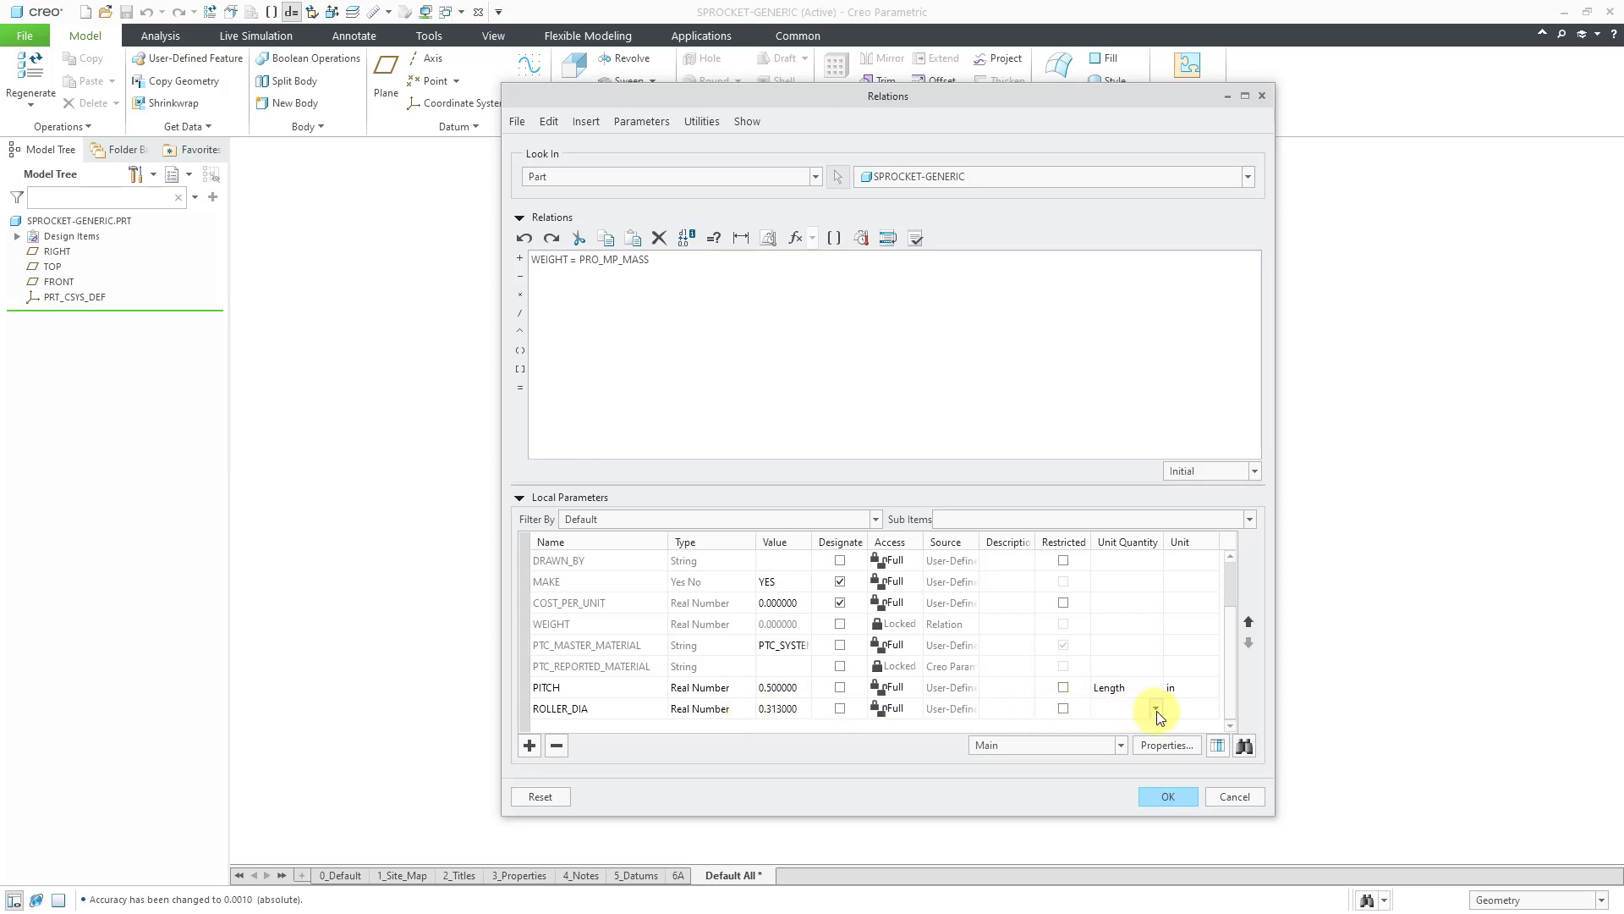
left_click(1156, 711)
left_click(1147, 280)
Add a THICKNESS parameter of 0.284 with unit quantity Length.
left_click(528, 746)
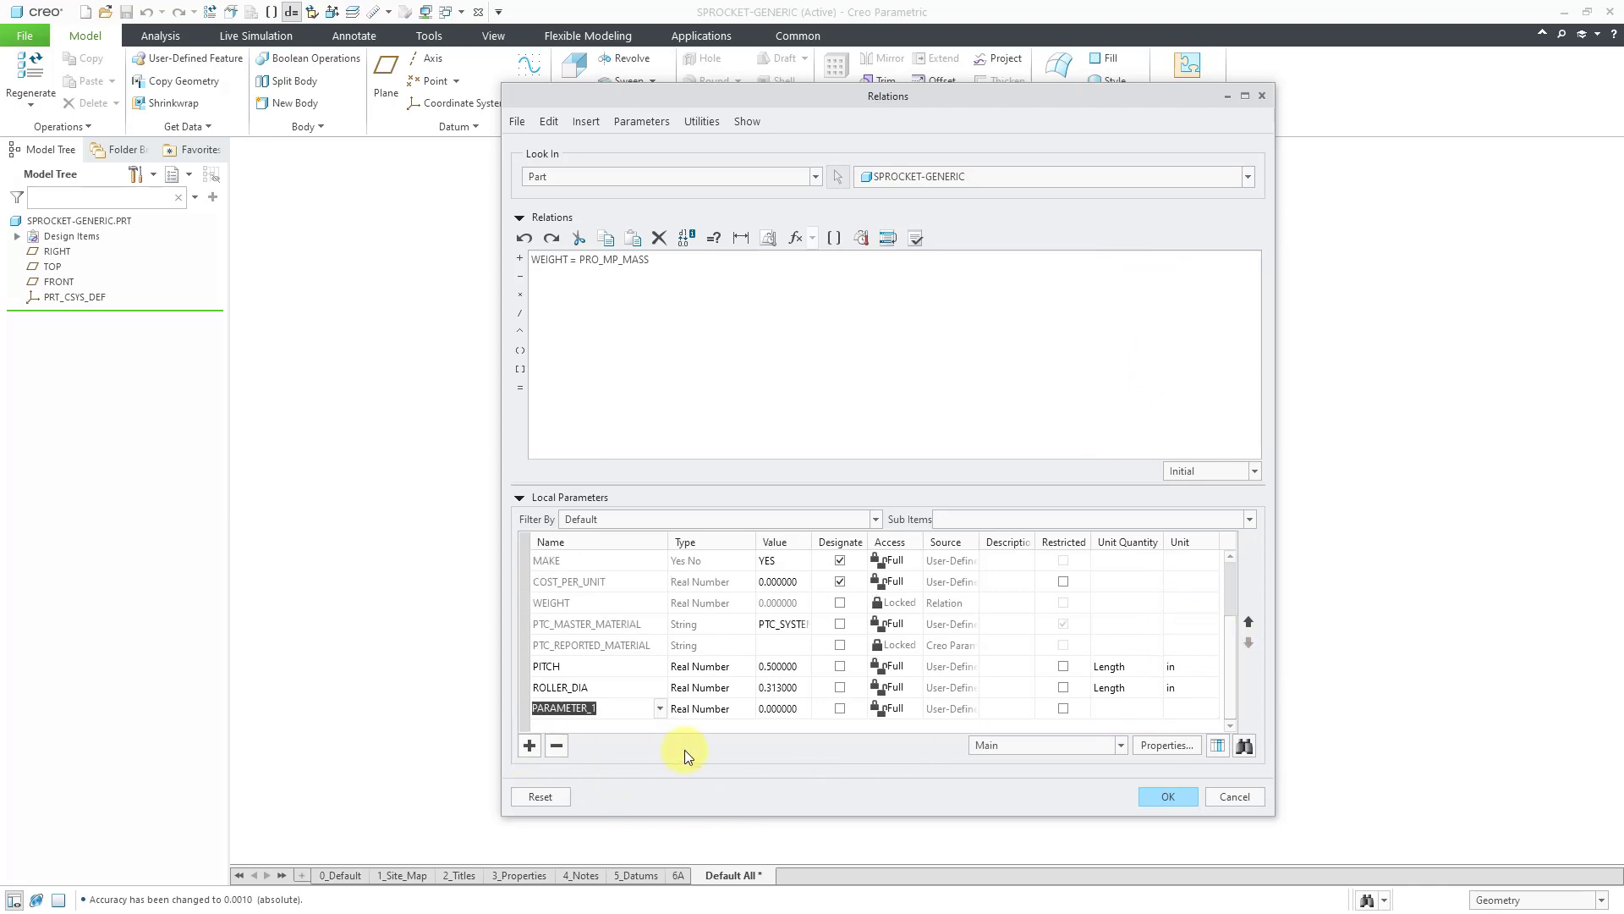
type("THICKNESS")
left_click(785, 713)
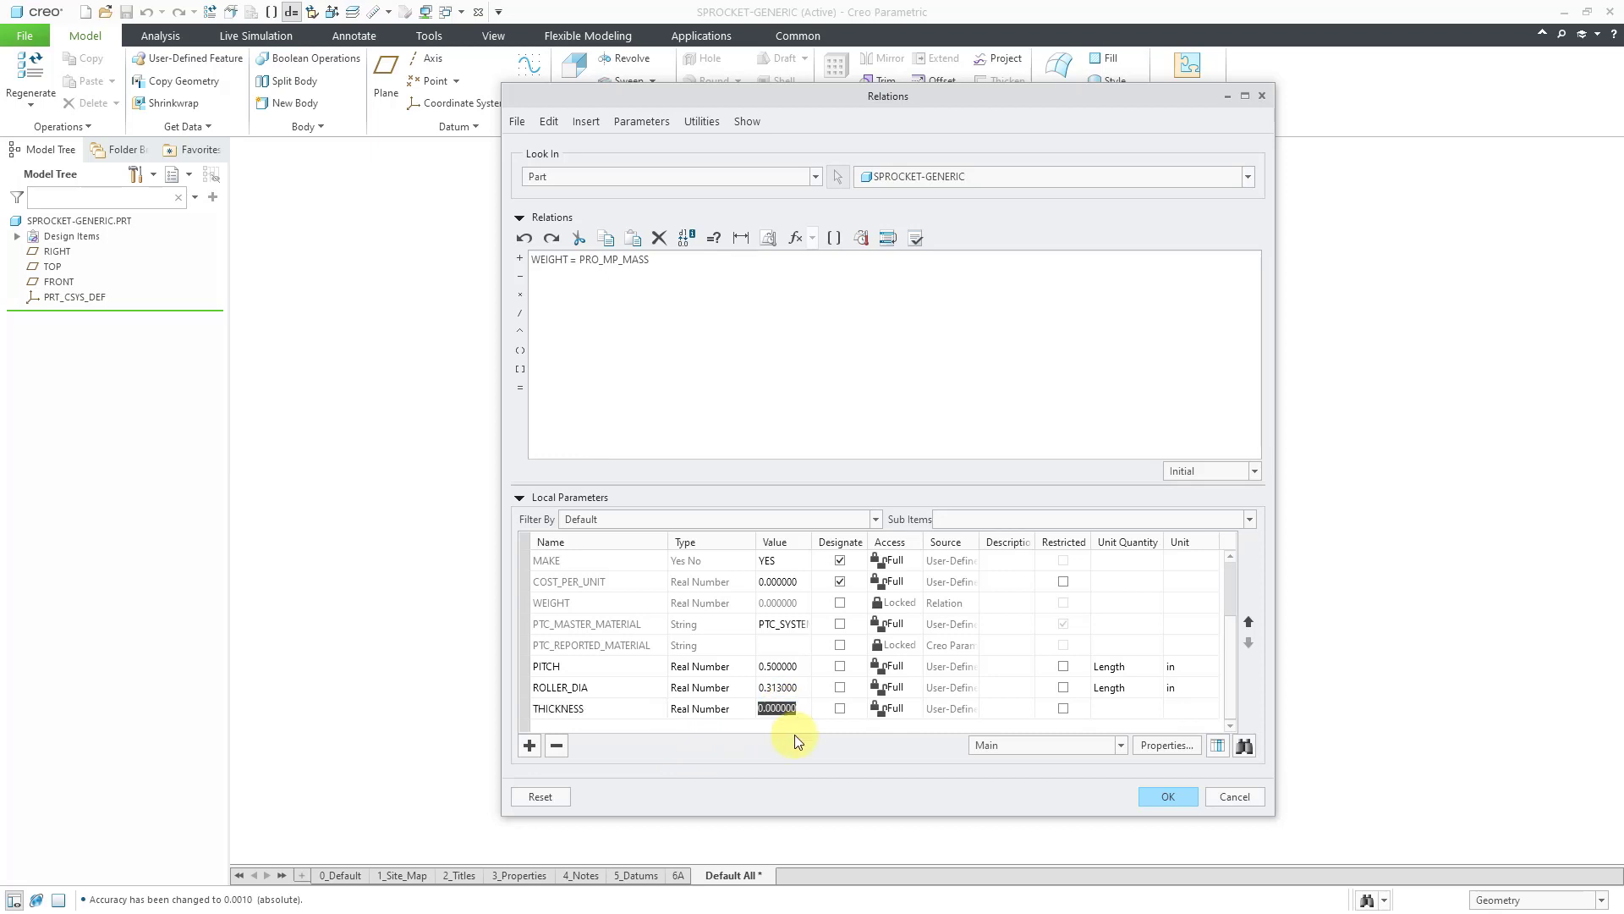
type(".284")
left_click(1132, 708)
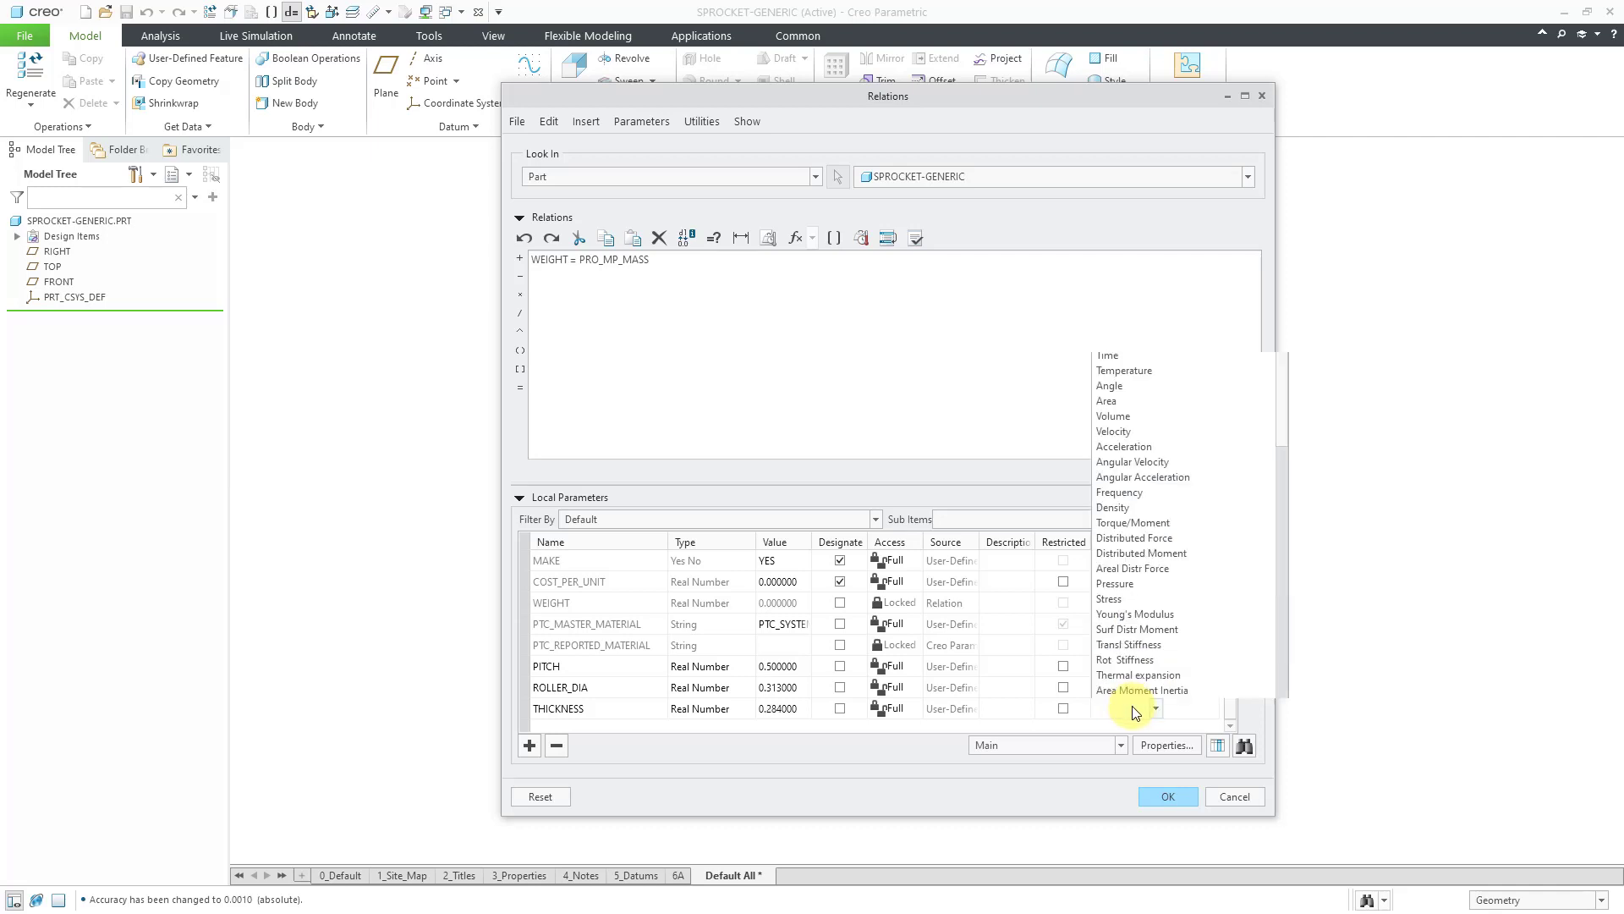
scroll(1199, 308, "up", 3)
left_click(1182, 273)
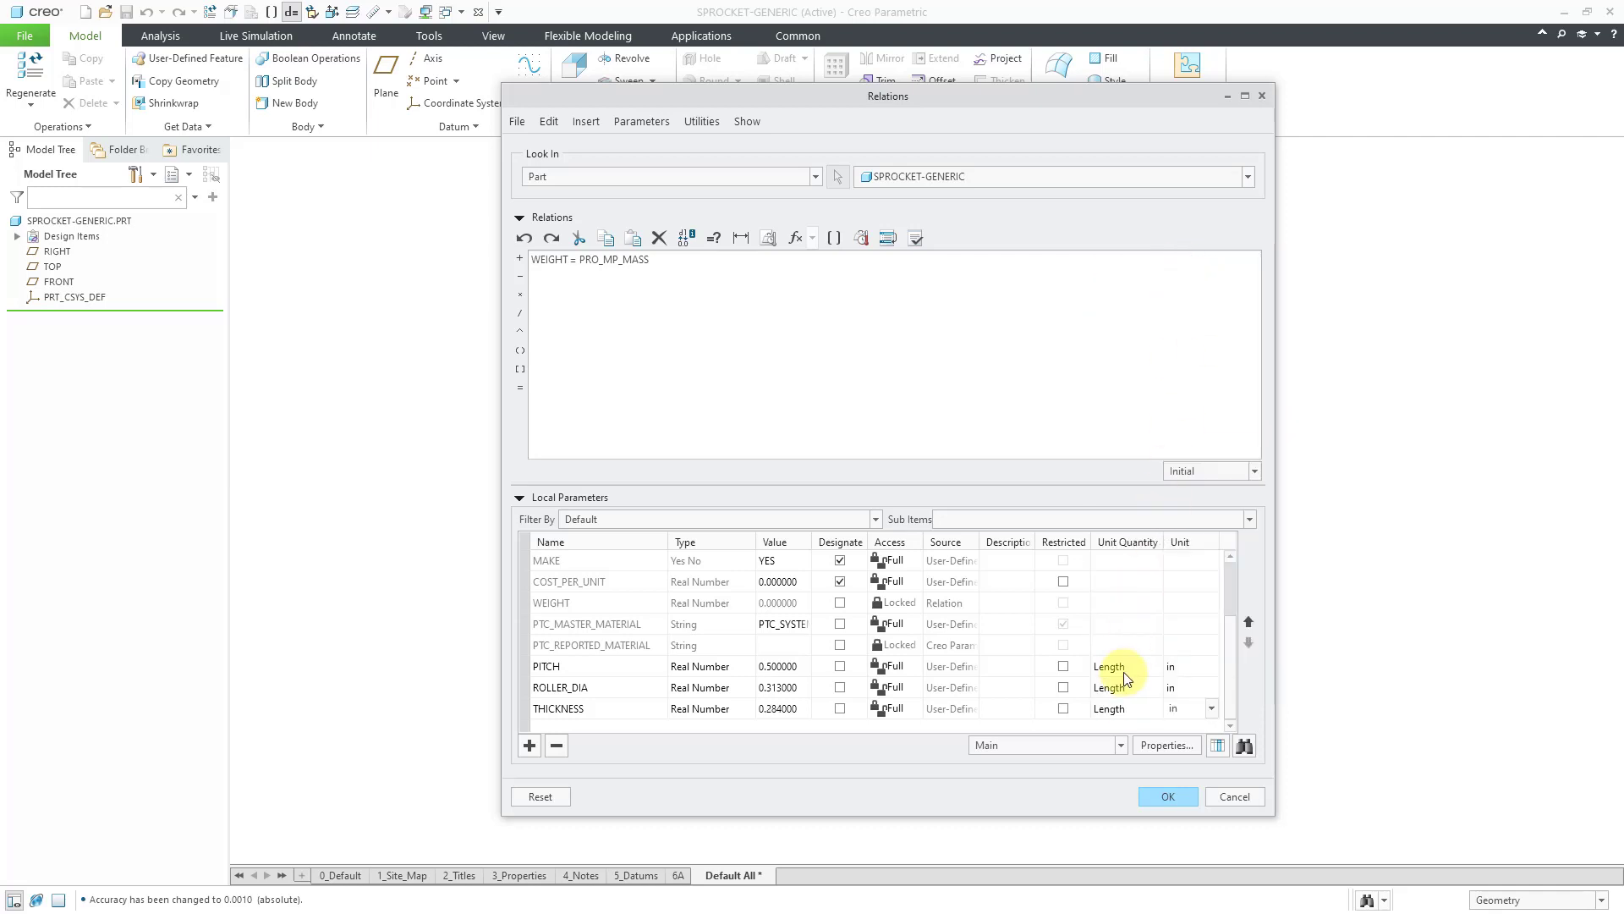
Add an Integer parameter TEETH with value 40.
left_click(530, 745)
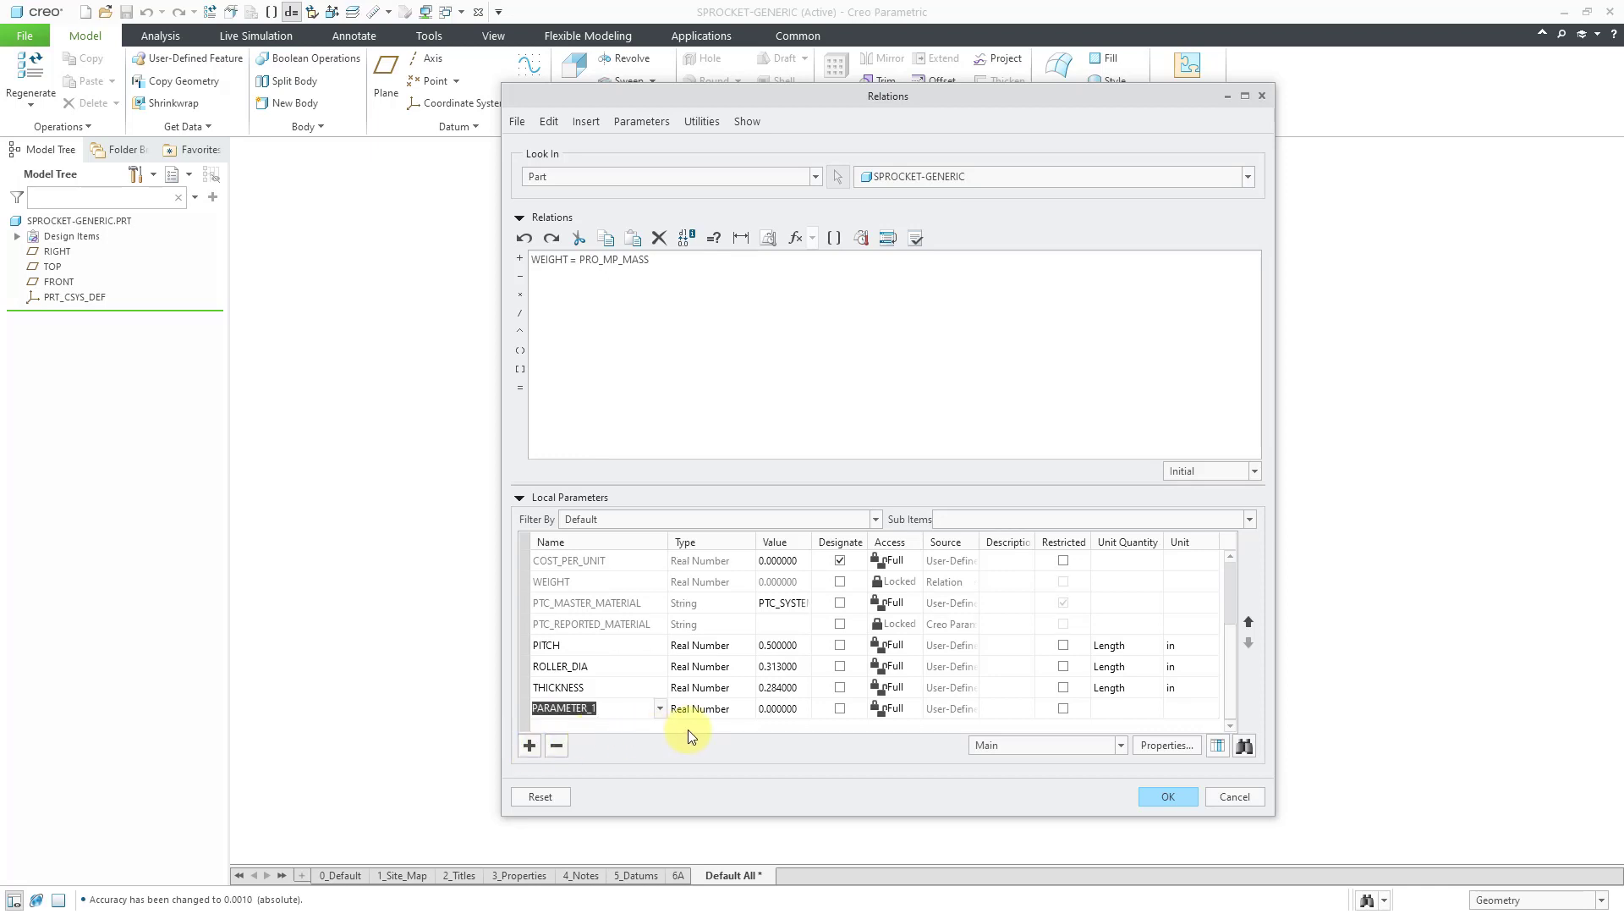
type("TEETH")
left_click(732, 709)
left_click(748, 708)
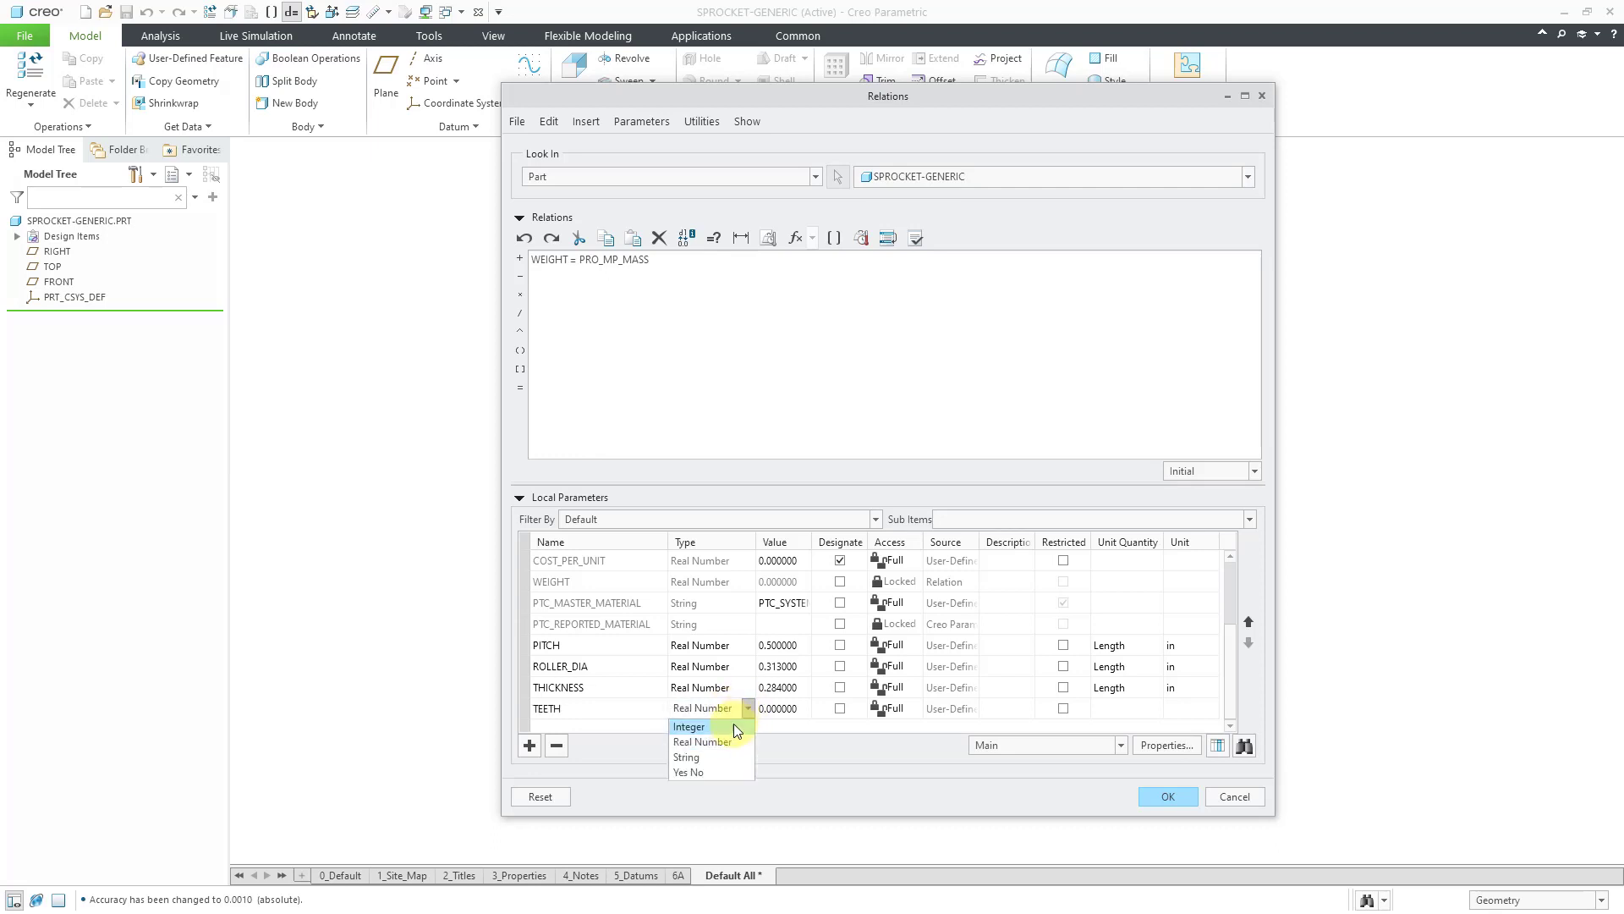
left_click(733, 723)
left_click(793, 710)
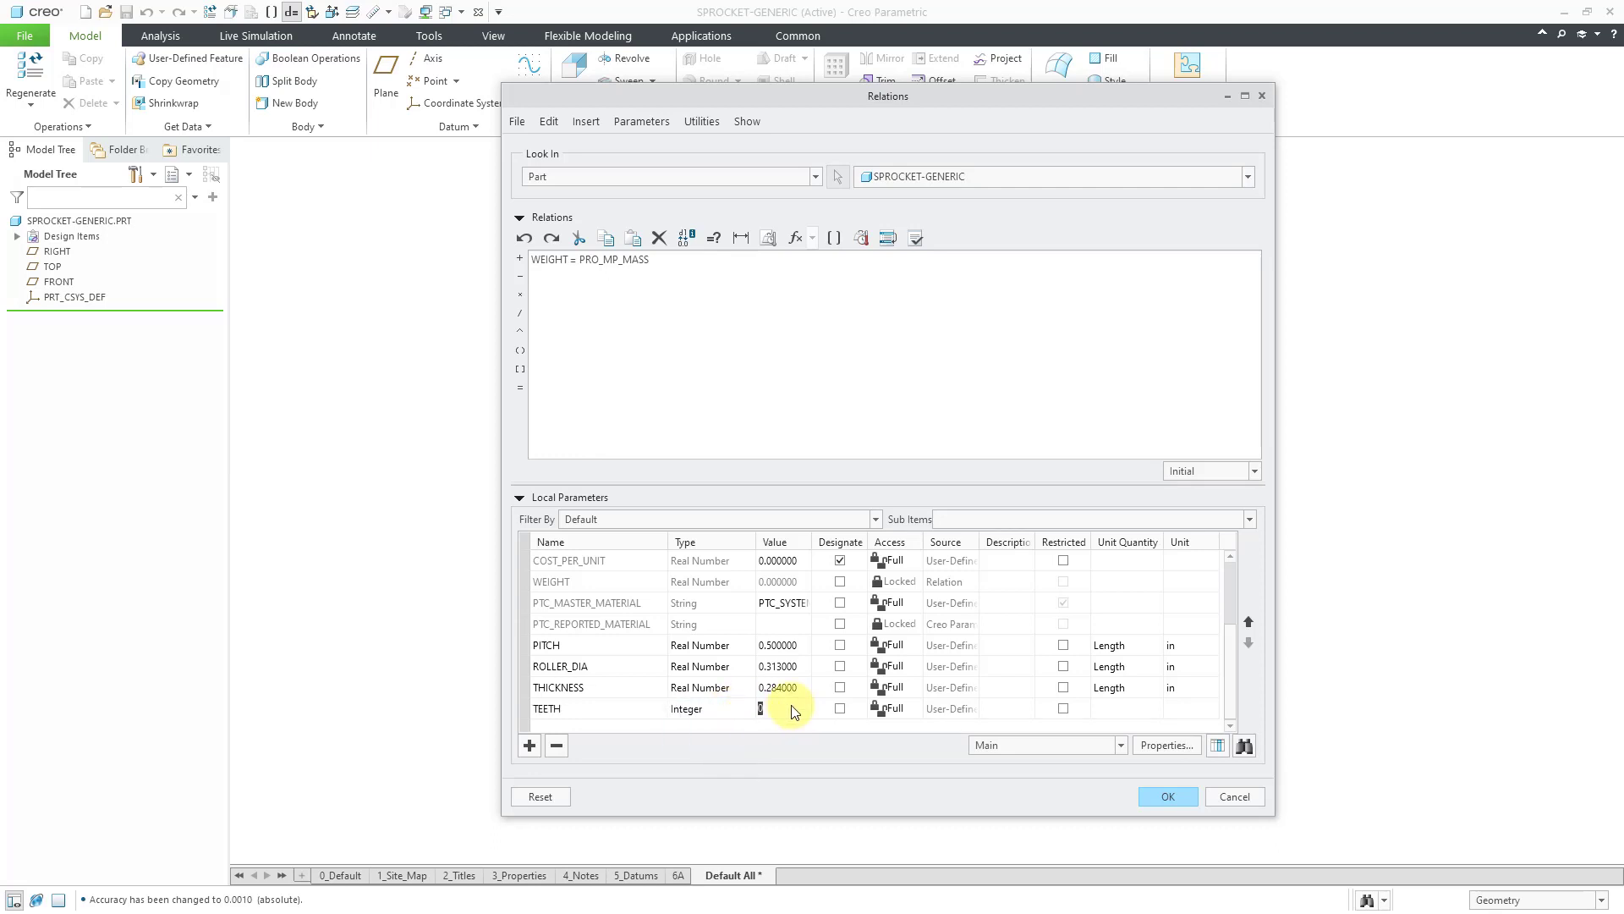
type("40")
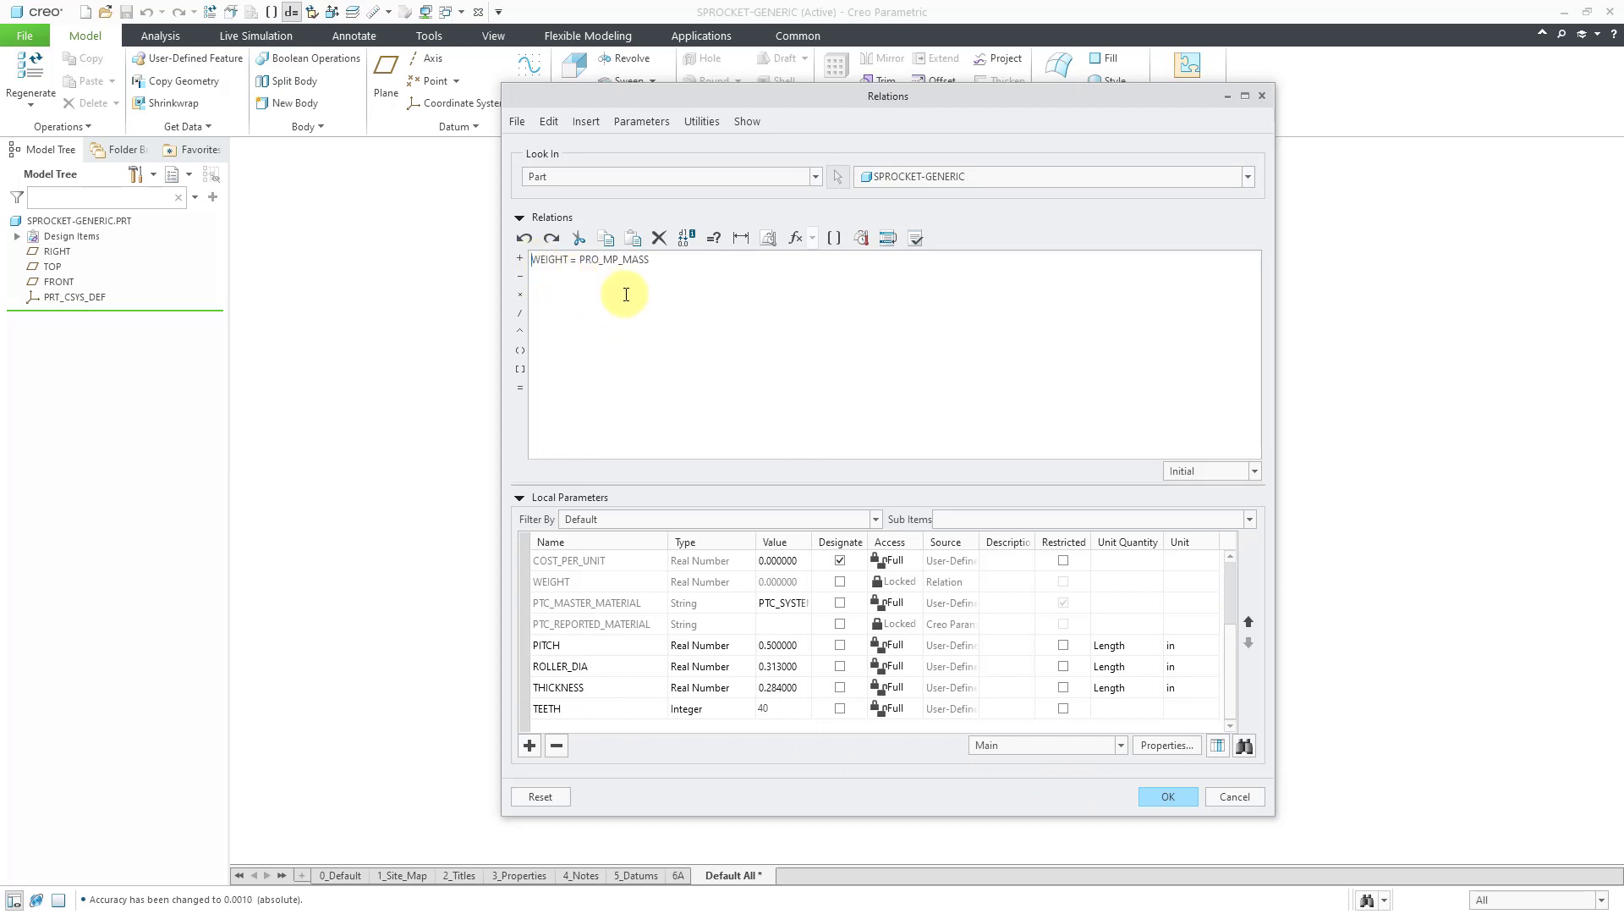
Comment out the WEIGHT relation with /*, then start a face-on sketch on FRONT.
type("/*")
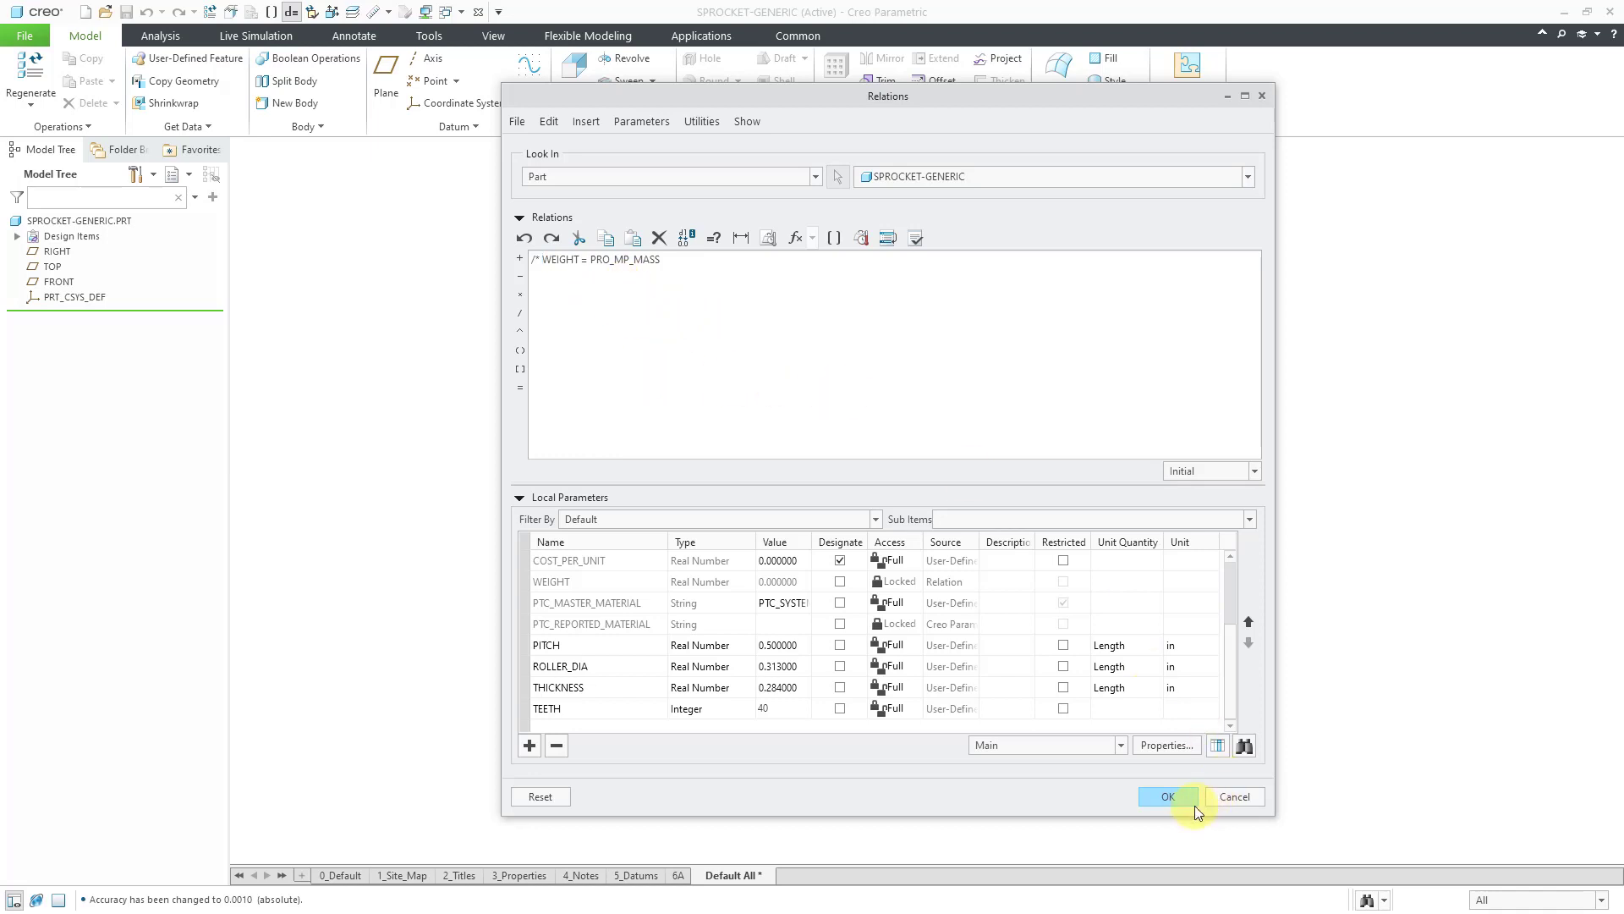
left_click(1171, 798)
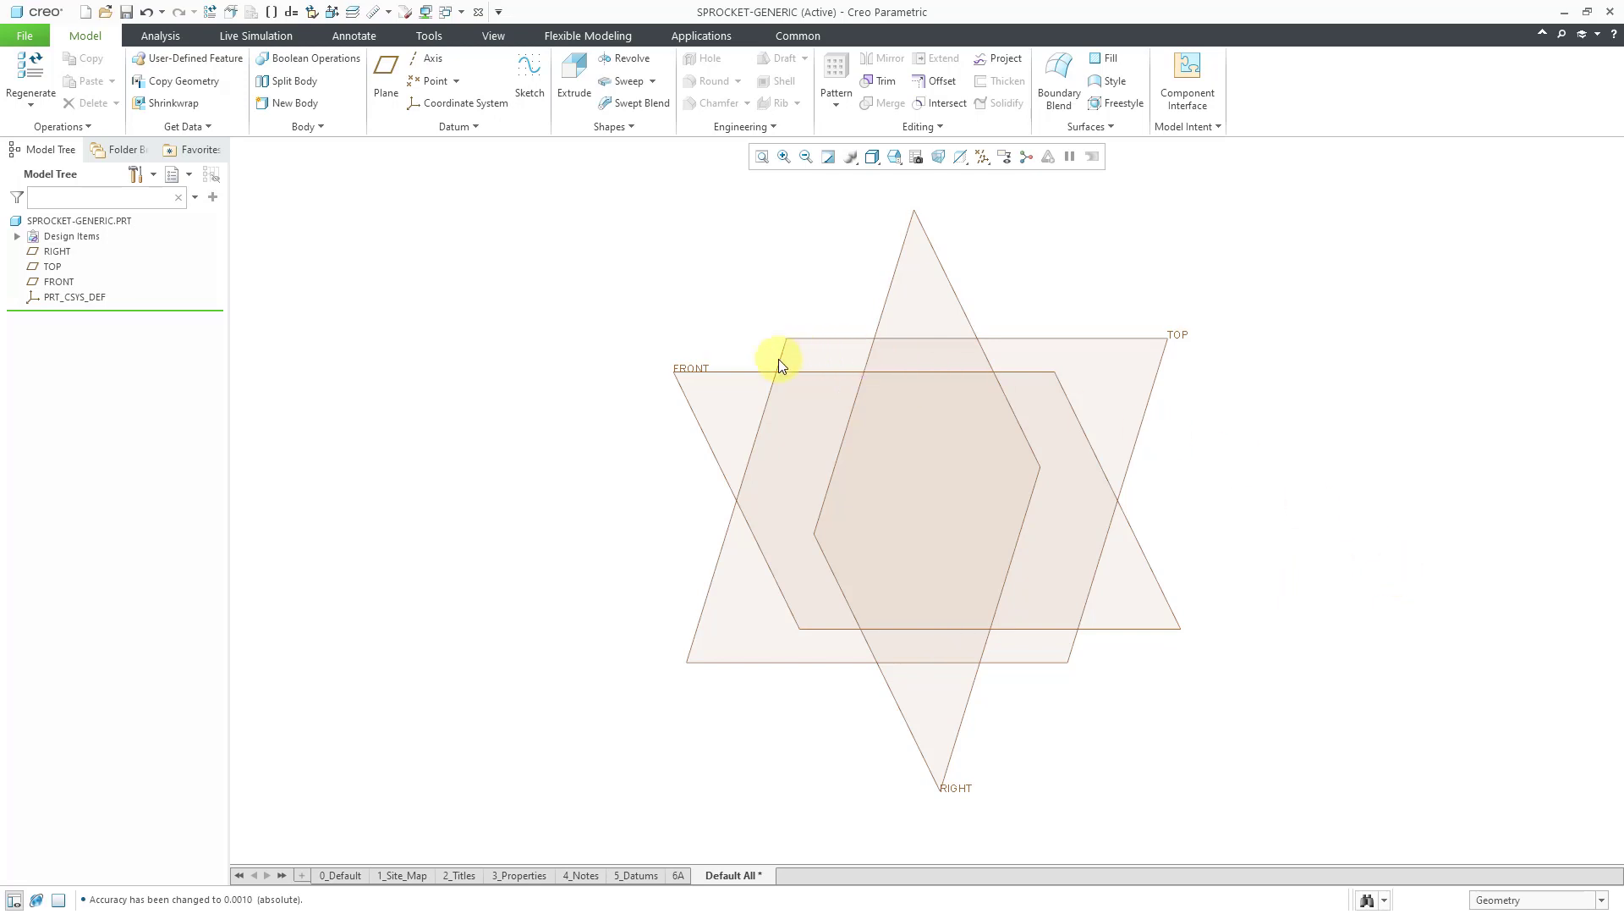
left_click(702, 376)
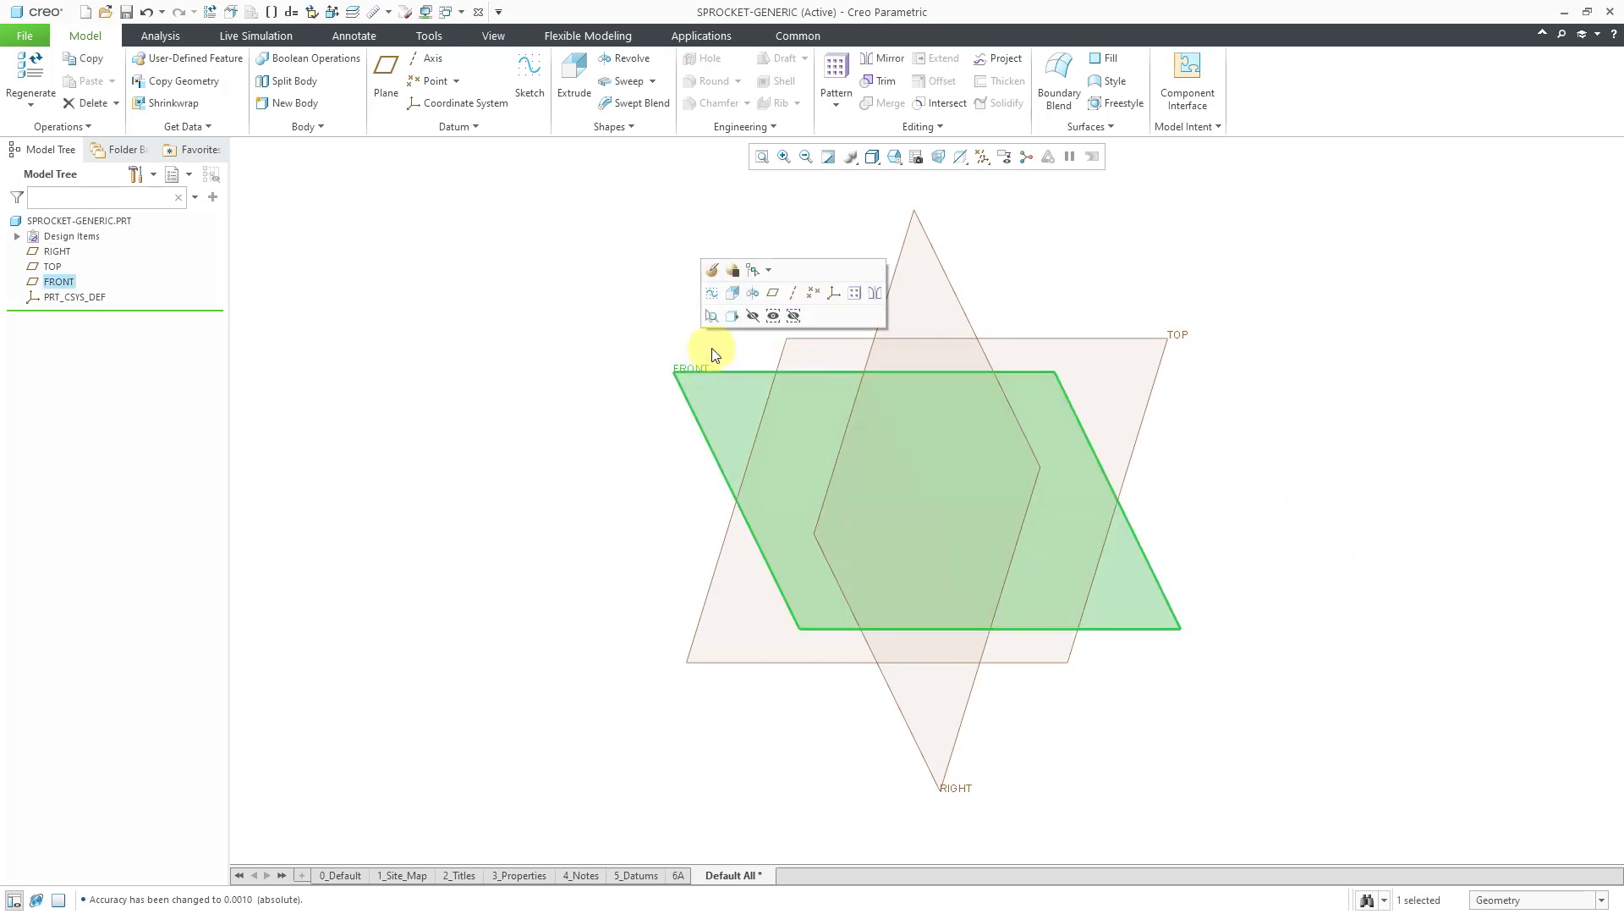
left_click(713, 295)
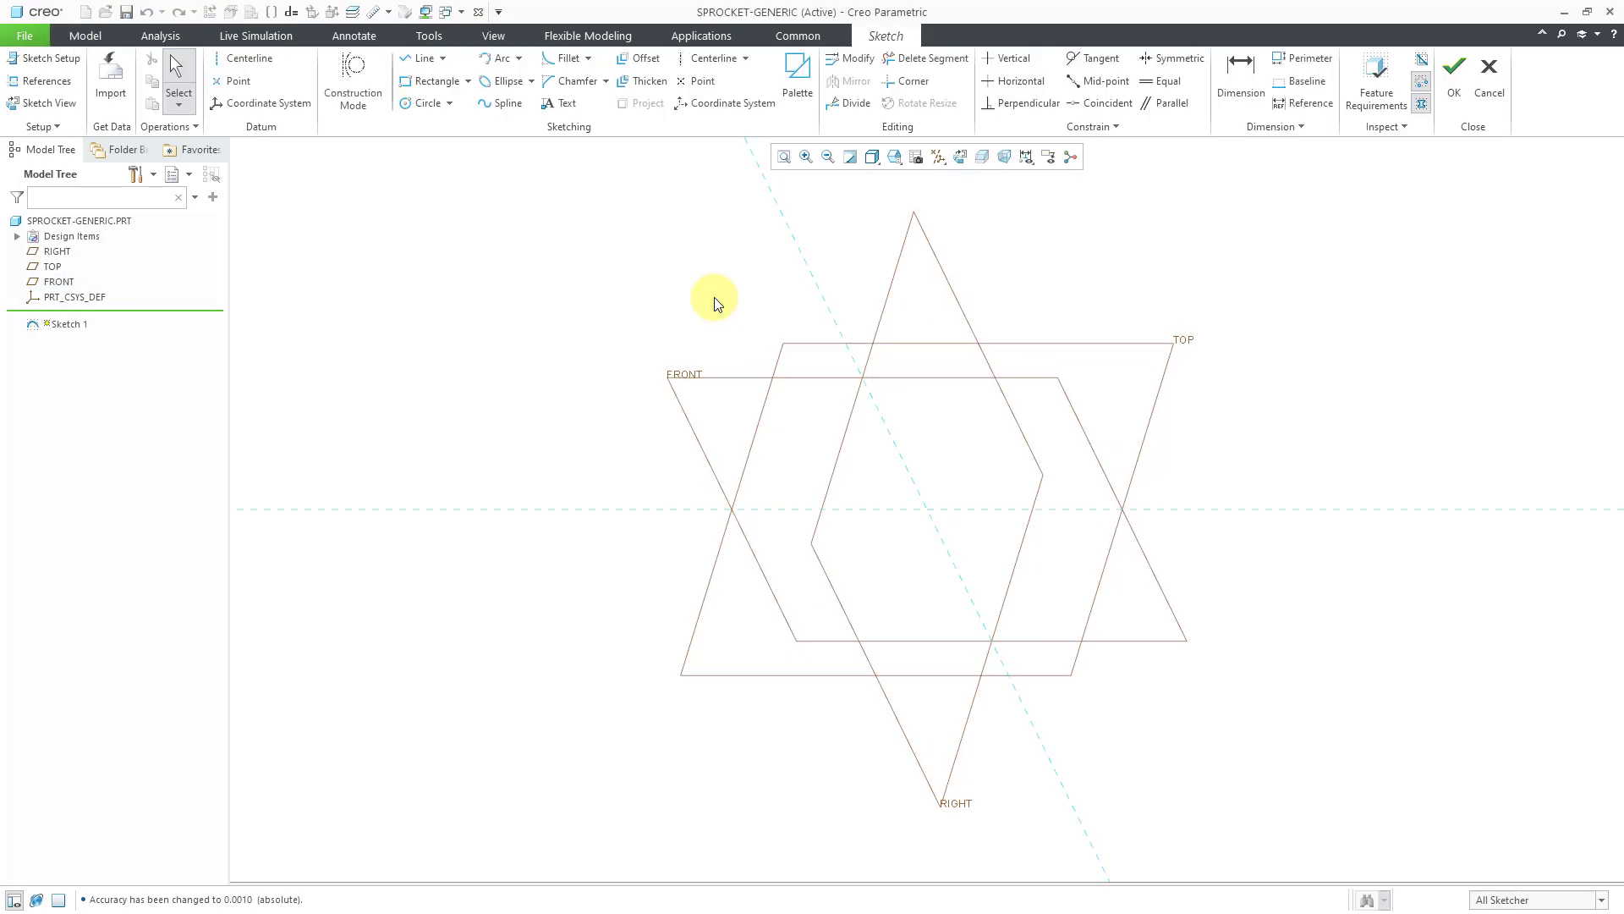
left_click(961, 159)
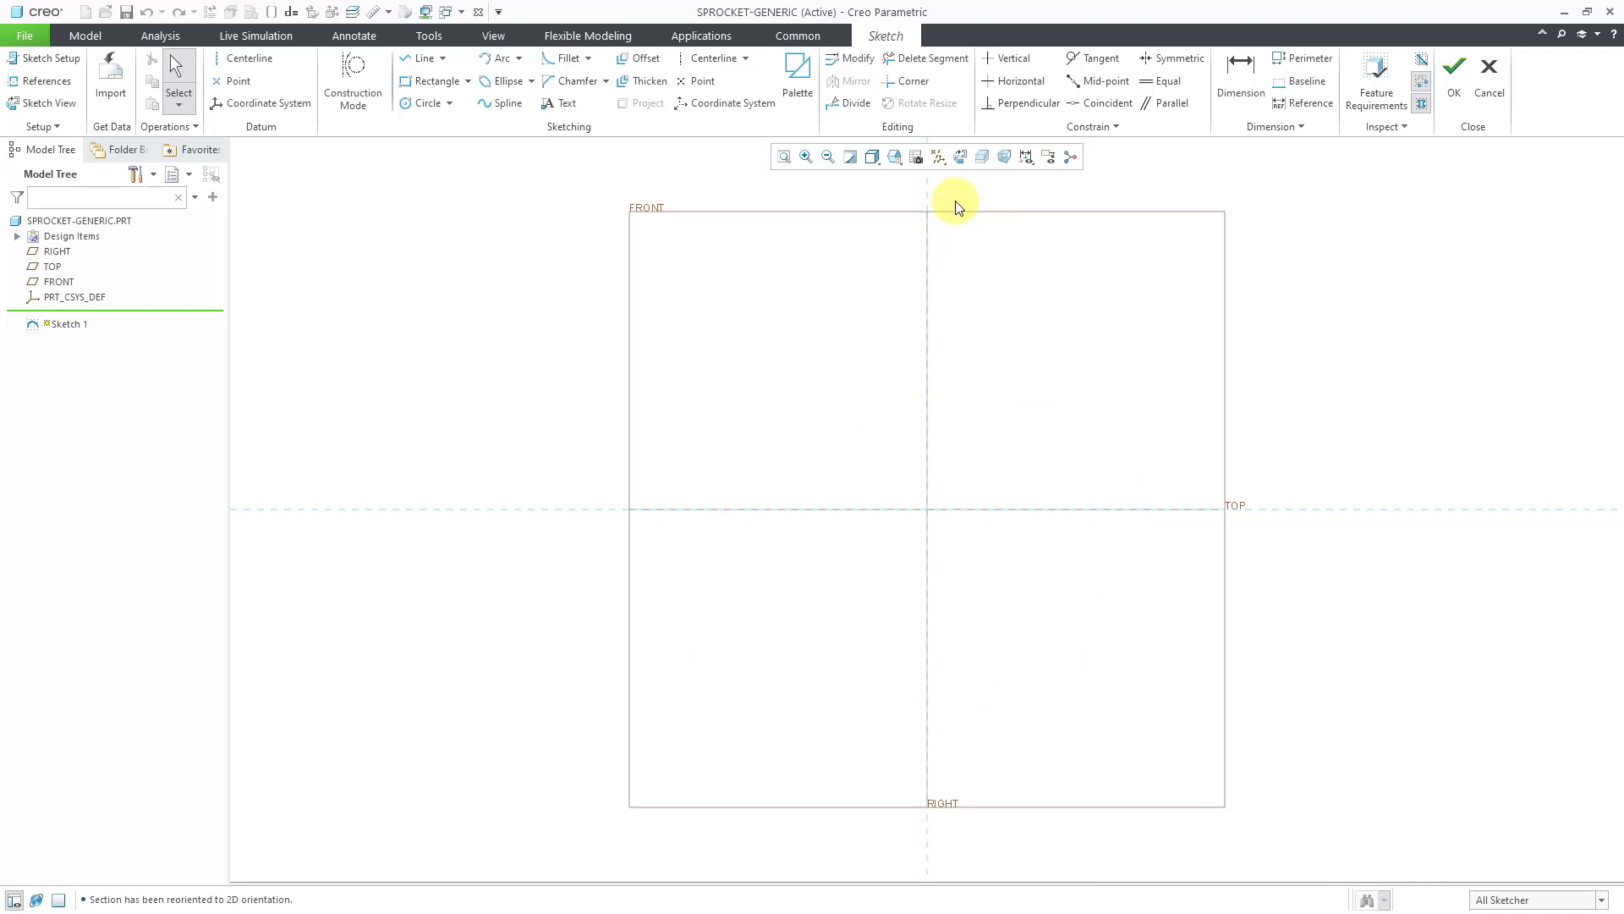
Draw a vertical line up from the sketch origin and dimension its length 0.250.
mouse_move(954, 496)
middle_mouse_down("ctrl")
mouse_move(934, 553)
mouse_move(928, 772)
middle_mouse_up("ctrl")
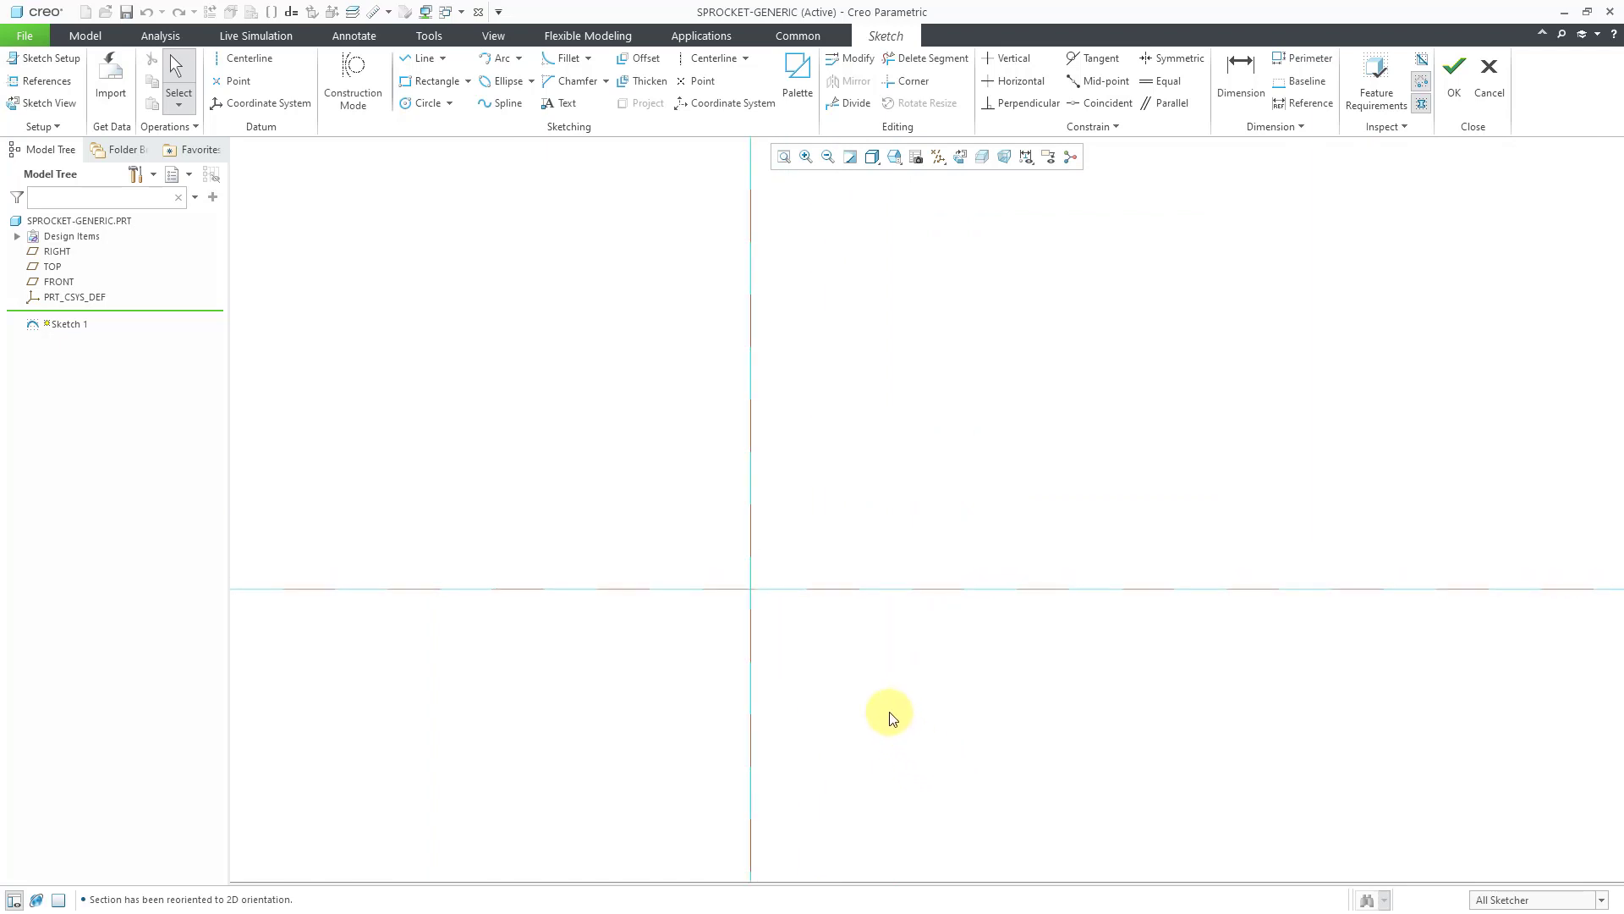
left_click(417, 66)
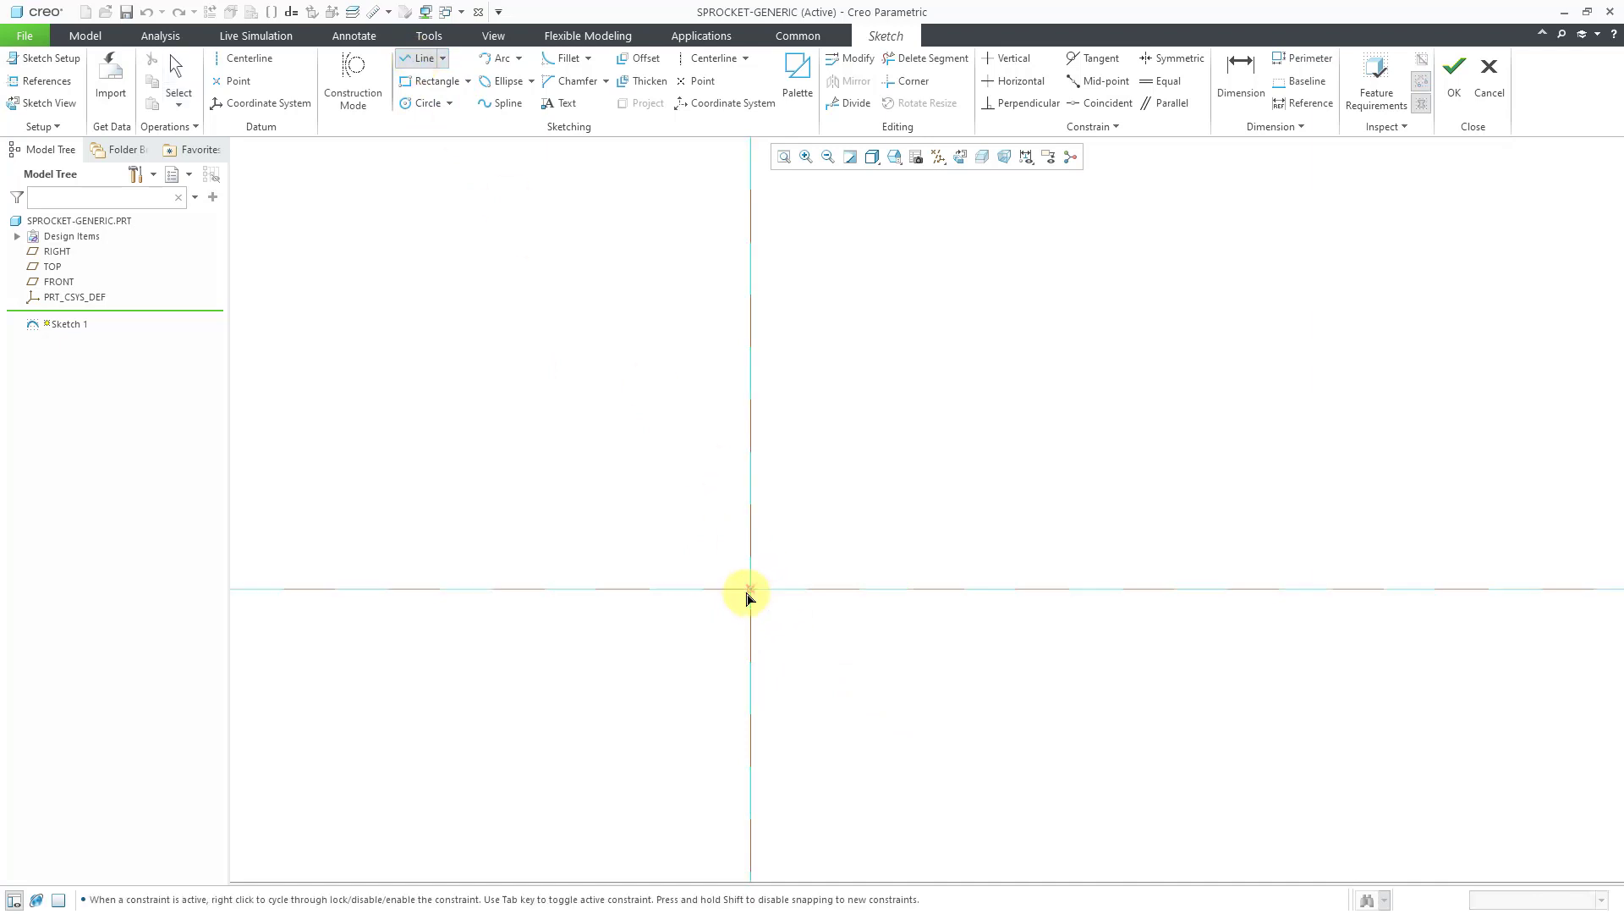
left_click(749, 589)
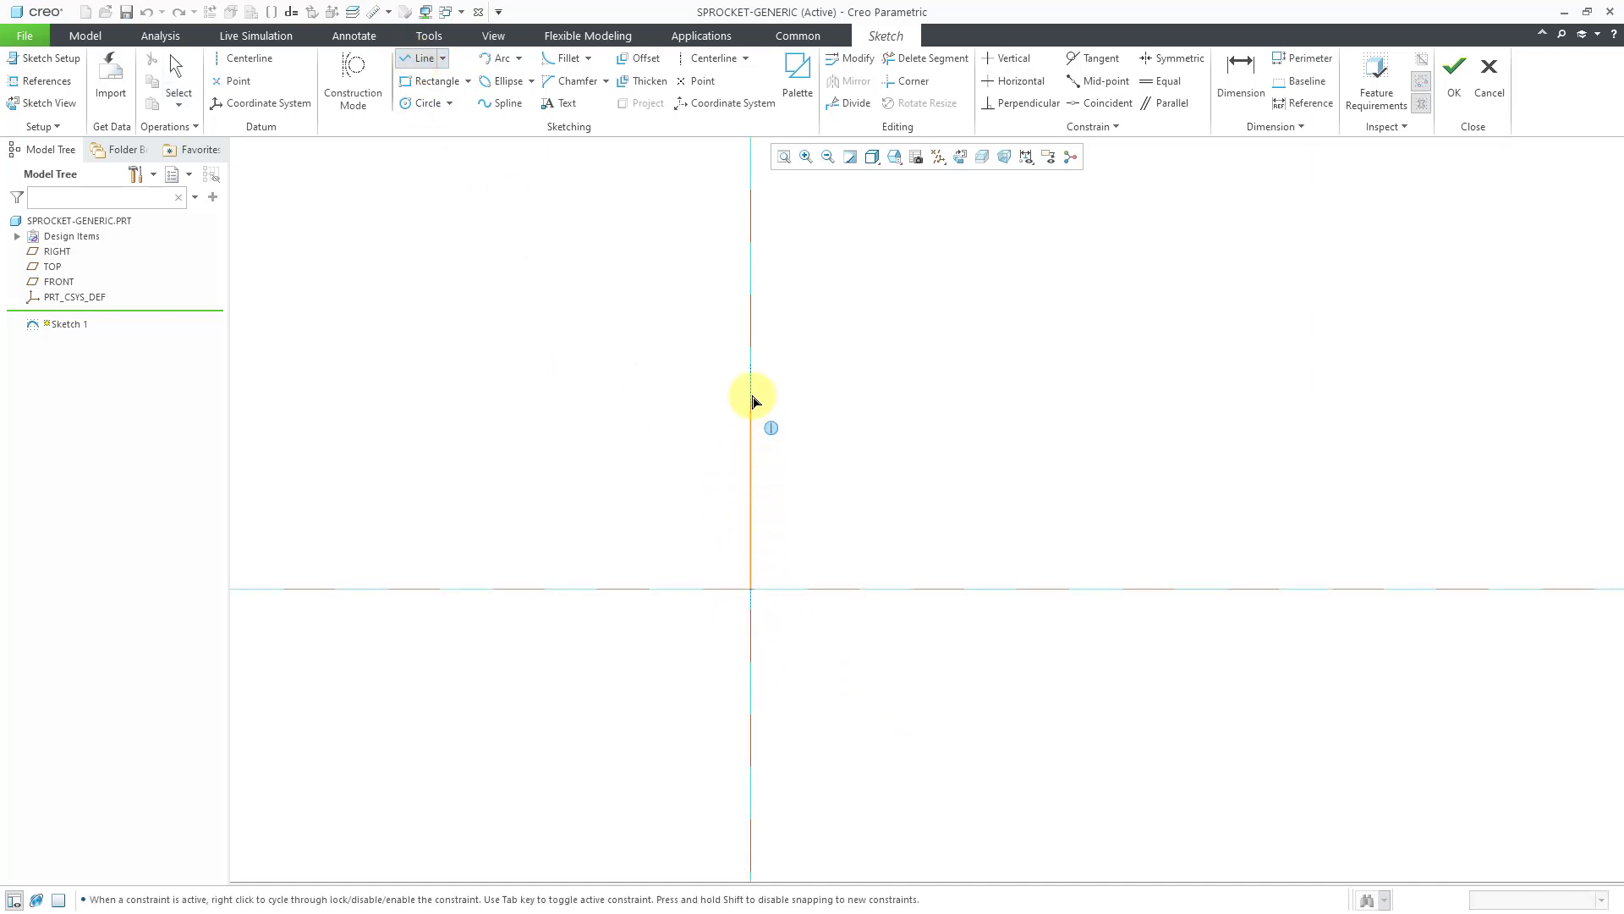
left_click(750, 315)
middle_click(892, 405)
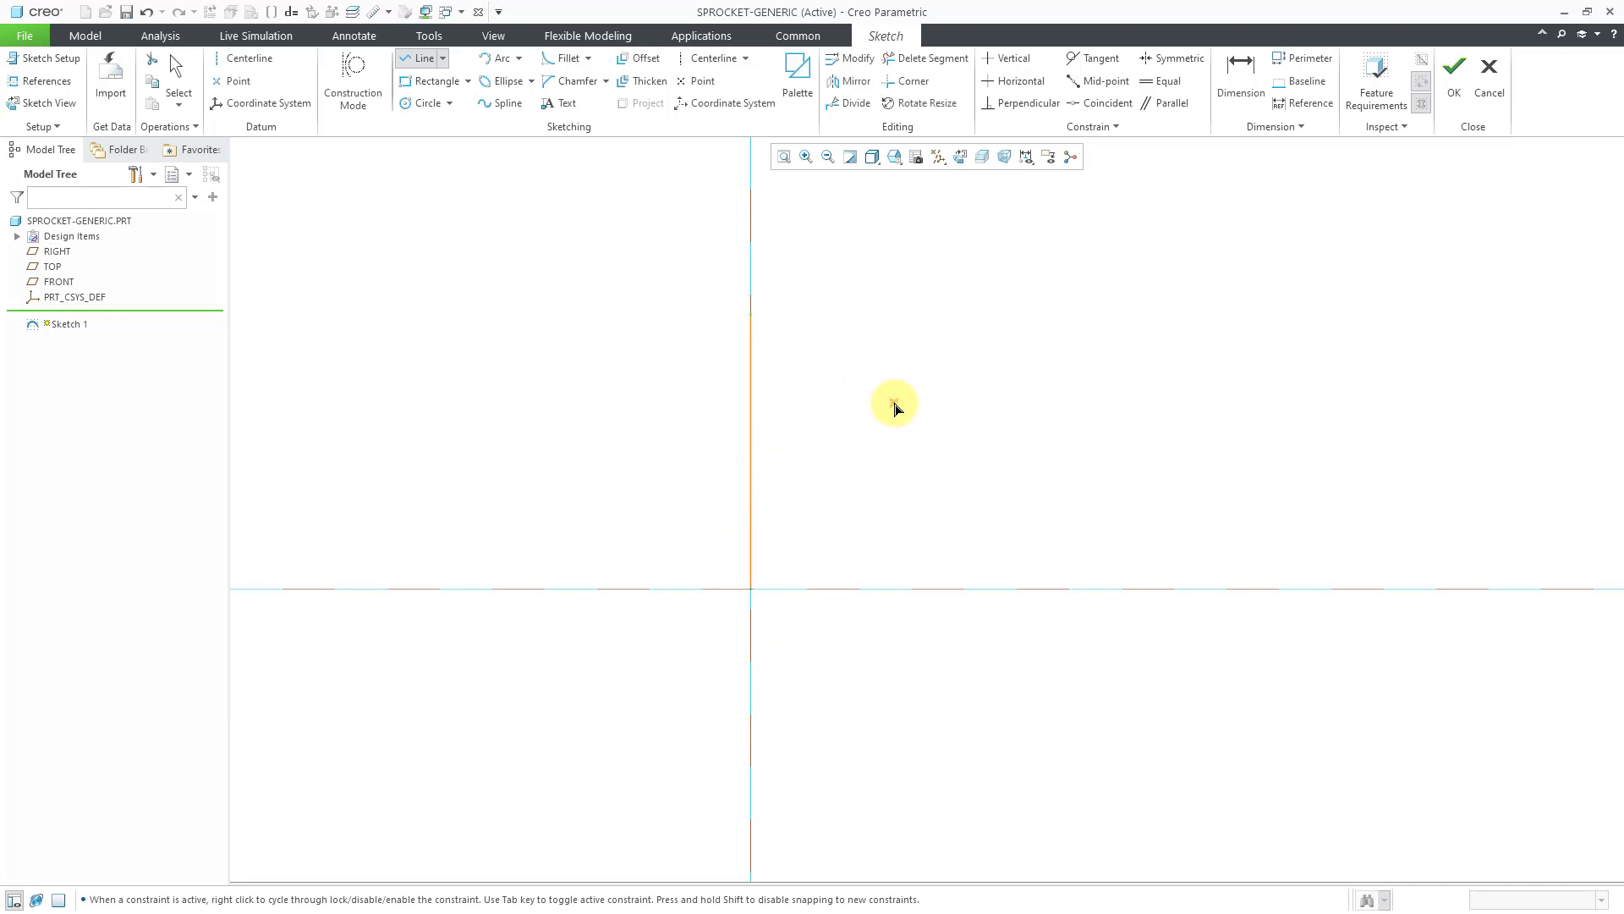
middle_click(895, 408)
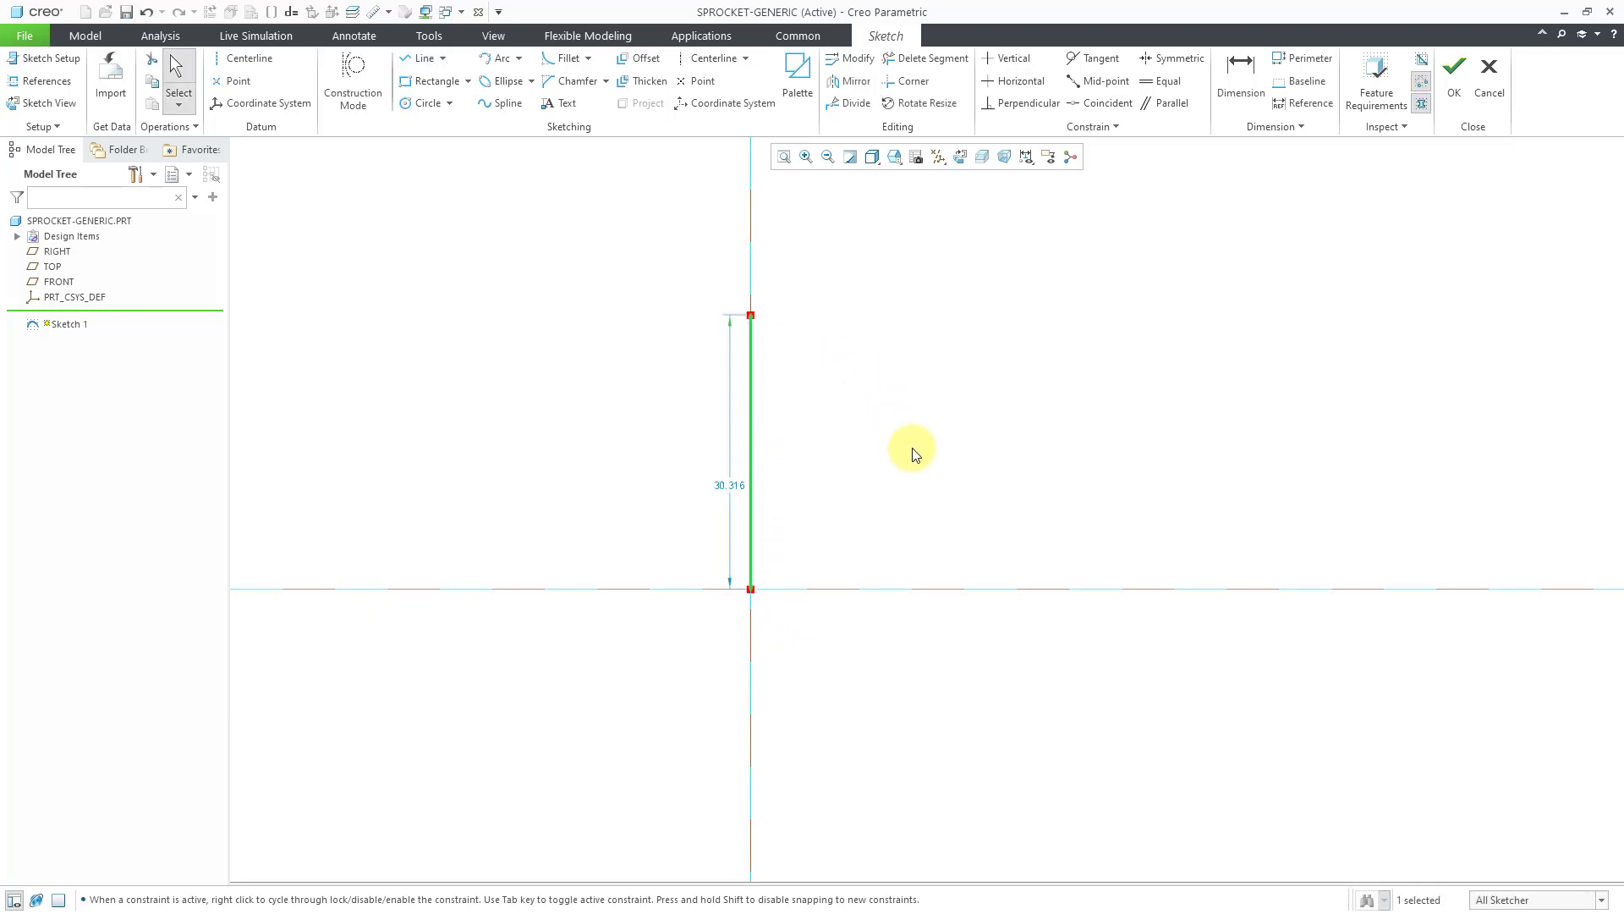
double_click(736, 486)
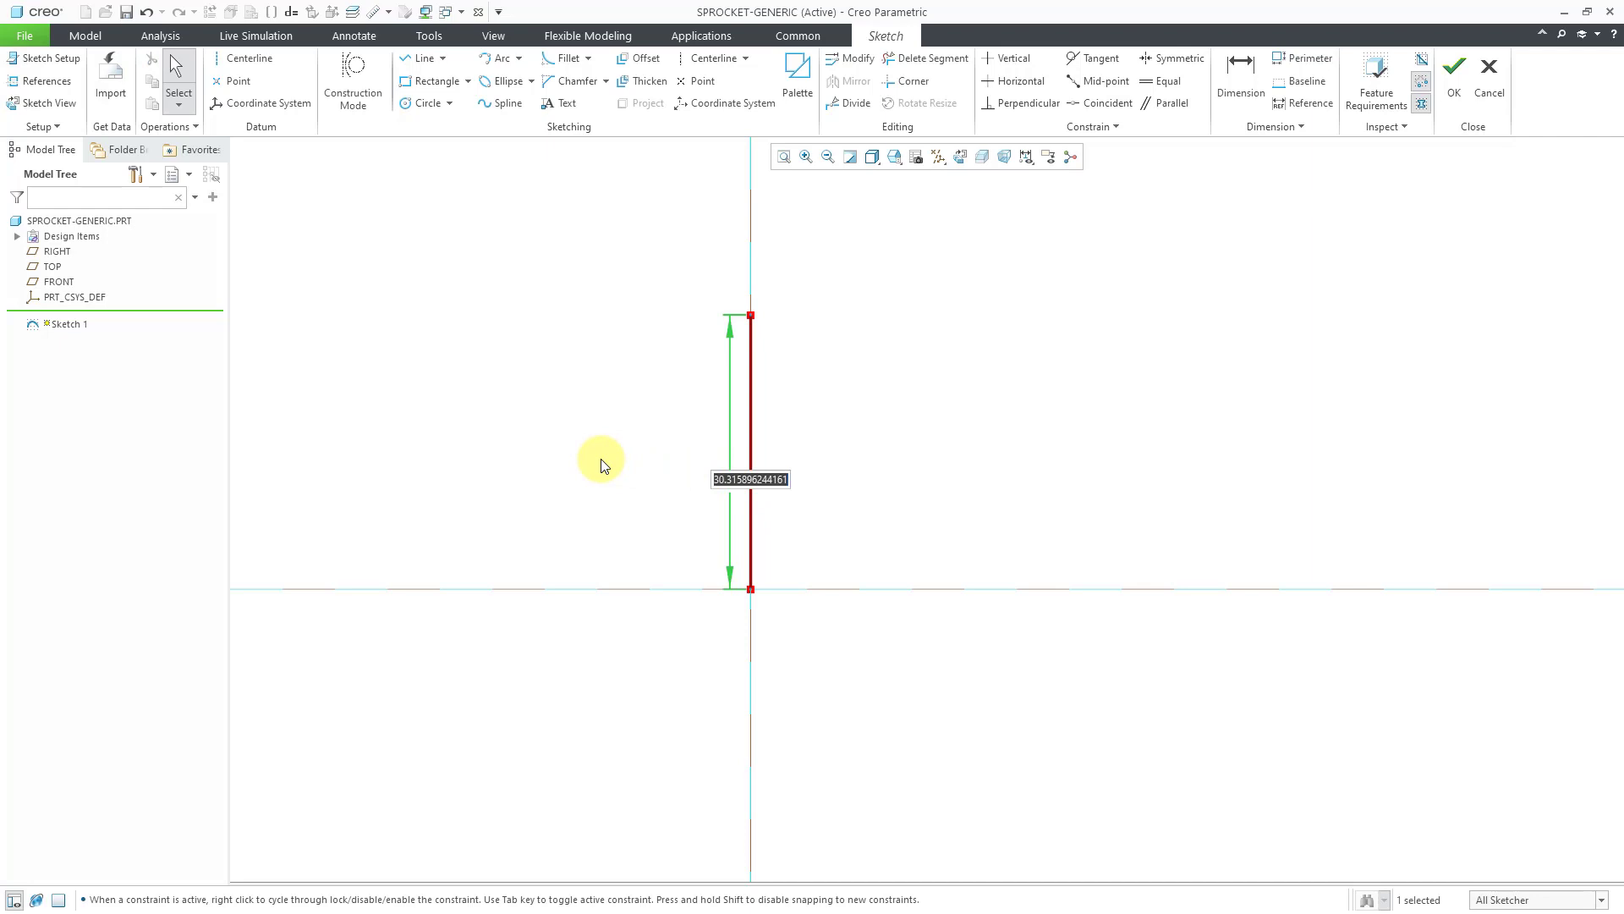
type("0.5")
key("Return")
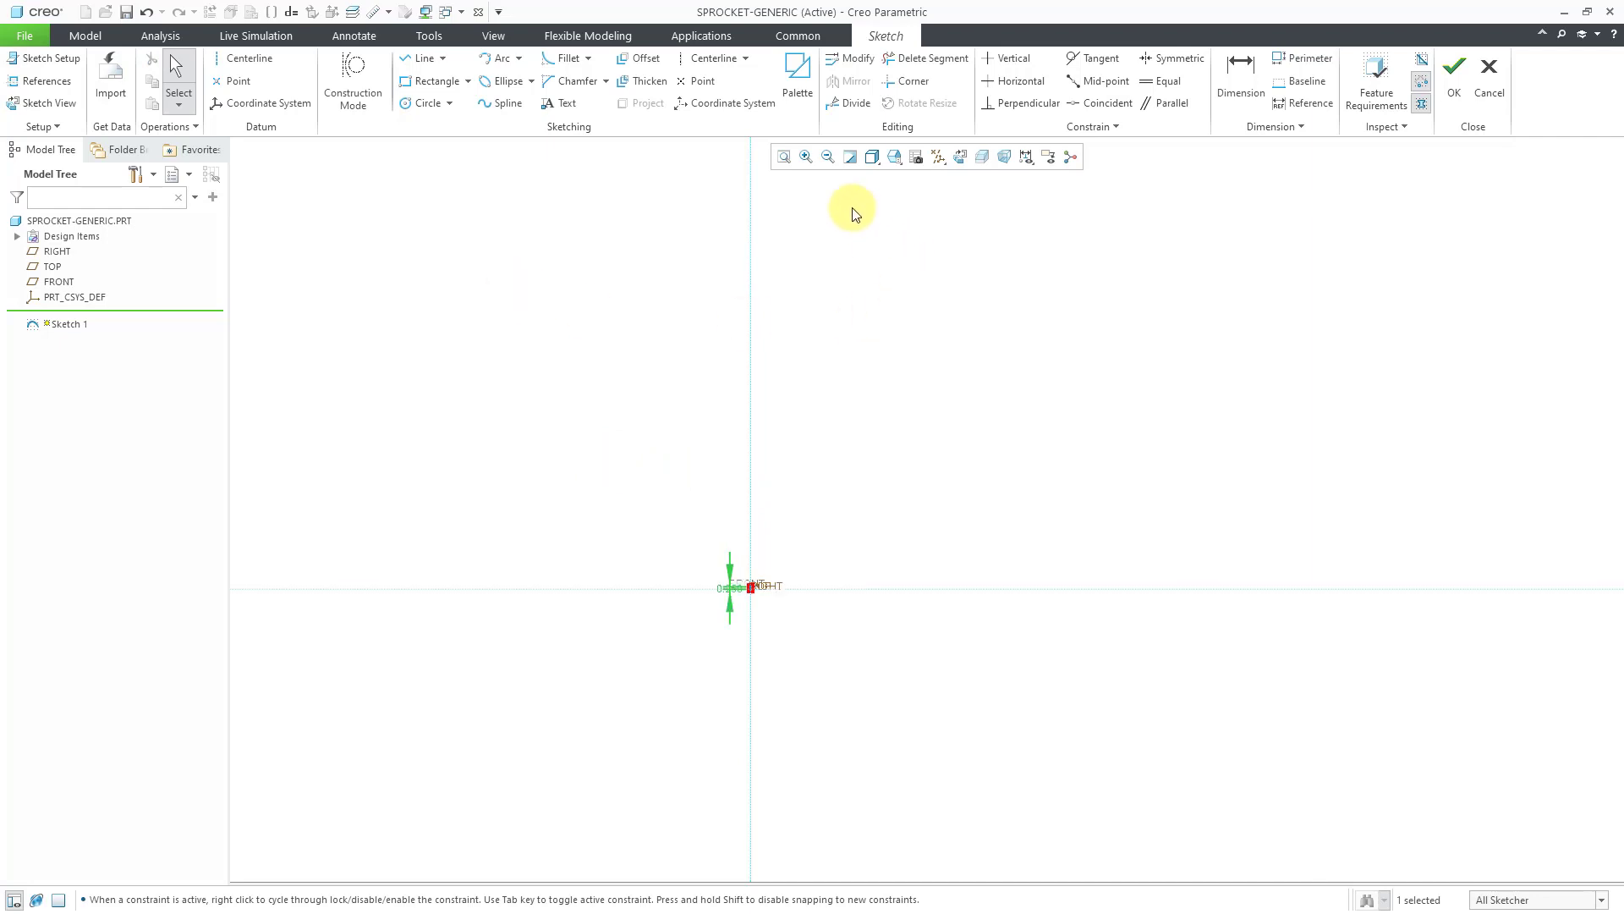
left_click(786, 157)
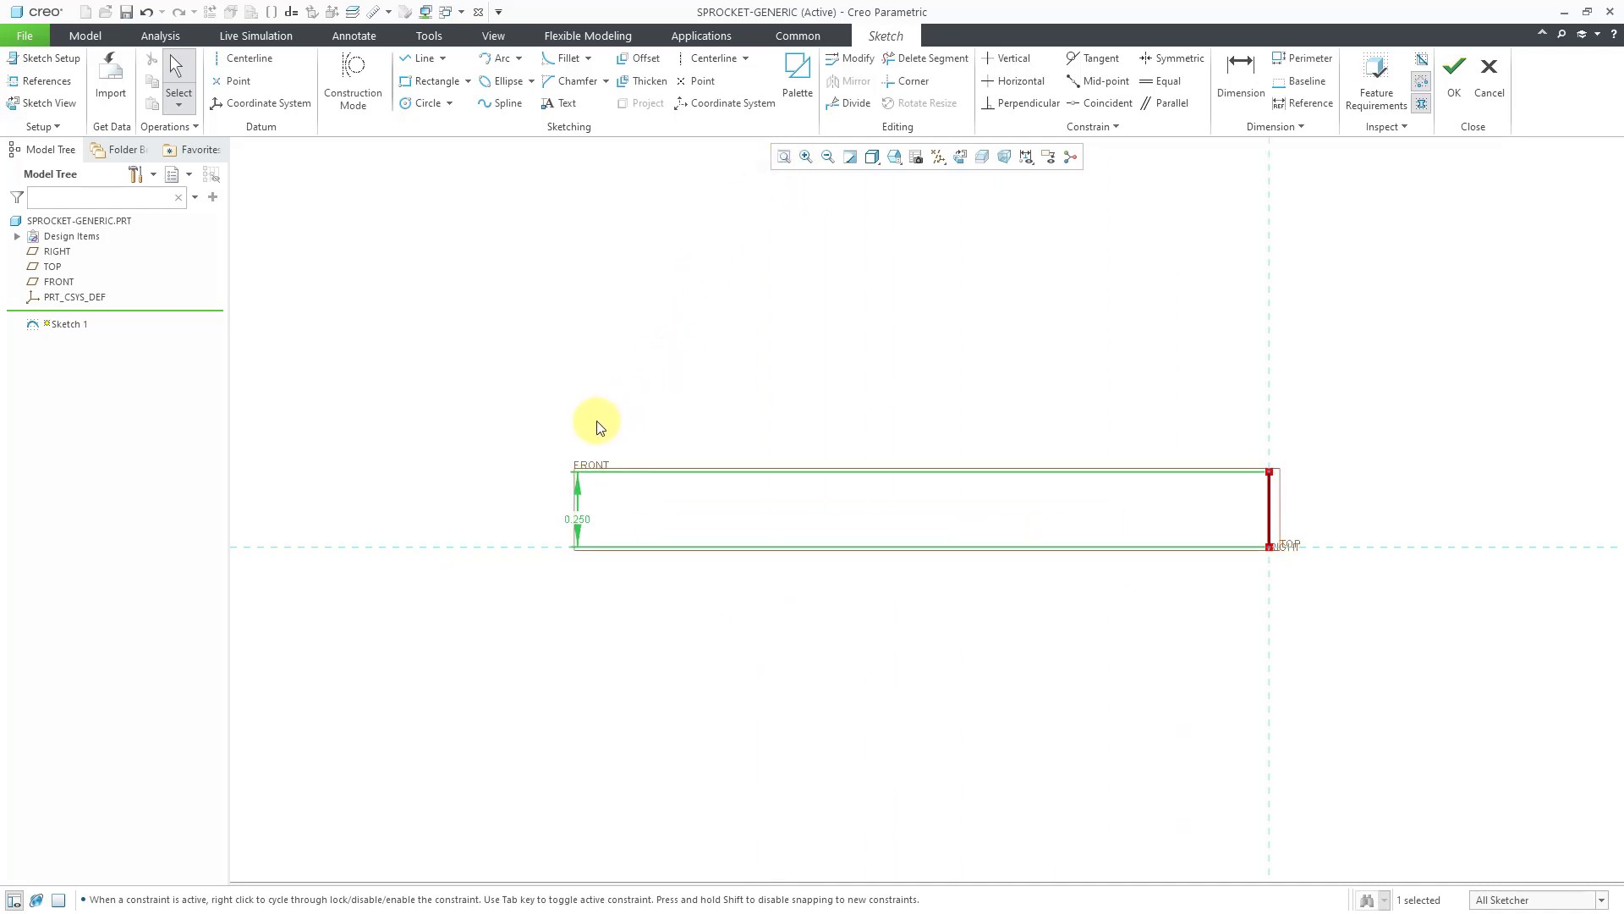
left_click_drag(583, 520, 1181, 518)
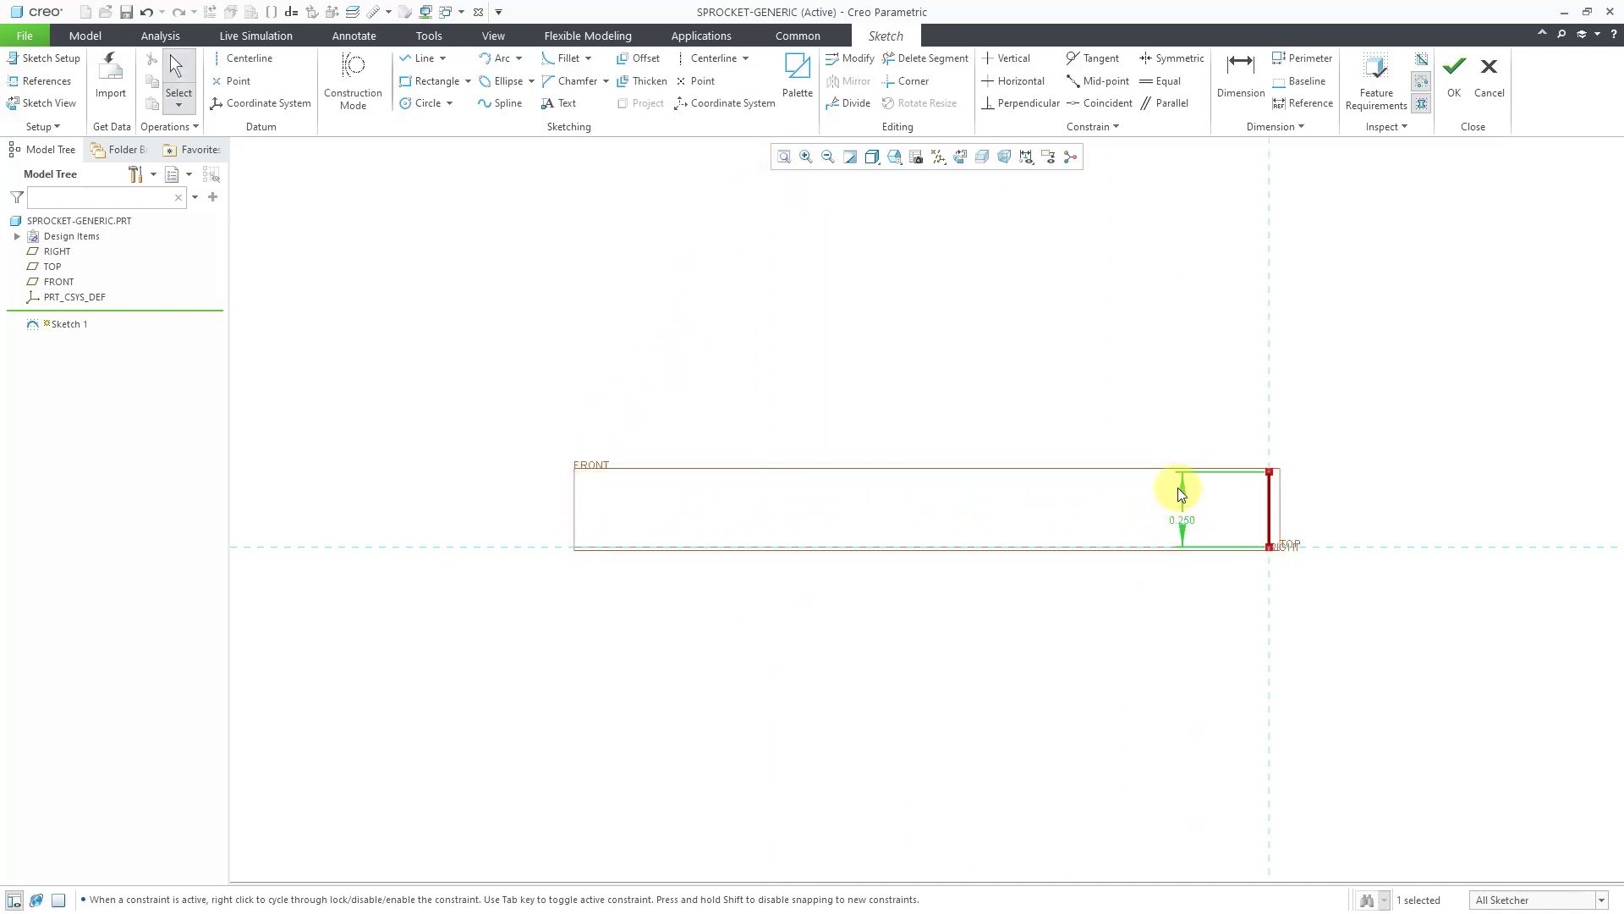
Hide the datum planes and pan the sketch so the line sits left.
left_click(939, 158)
left_click(991, 252)
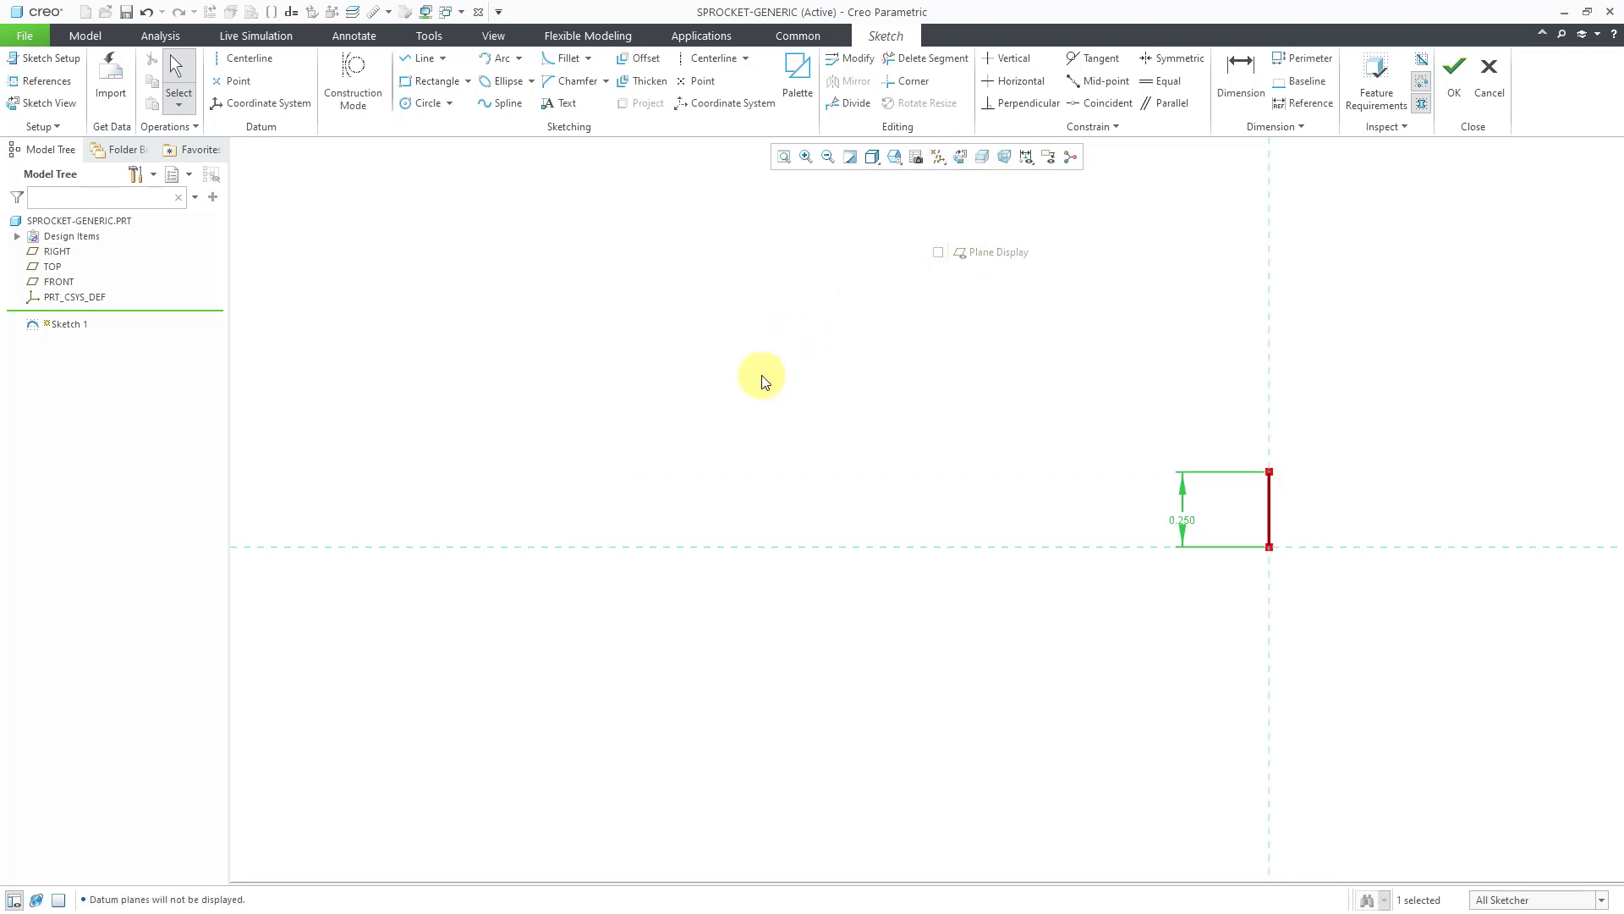
scroll(602, 417, "down", 2)
scroll(602, 416, "down", 2)
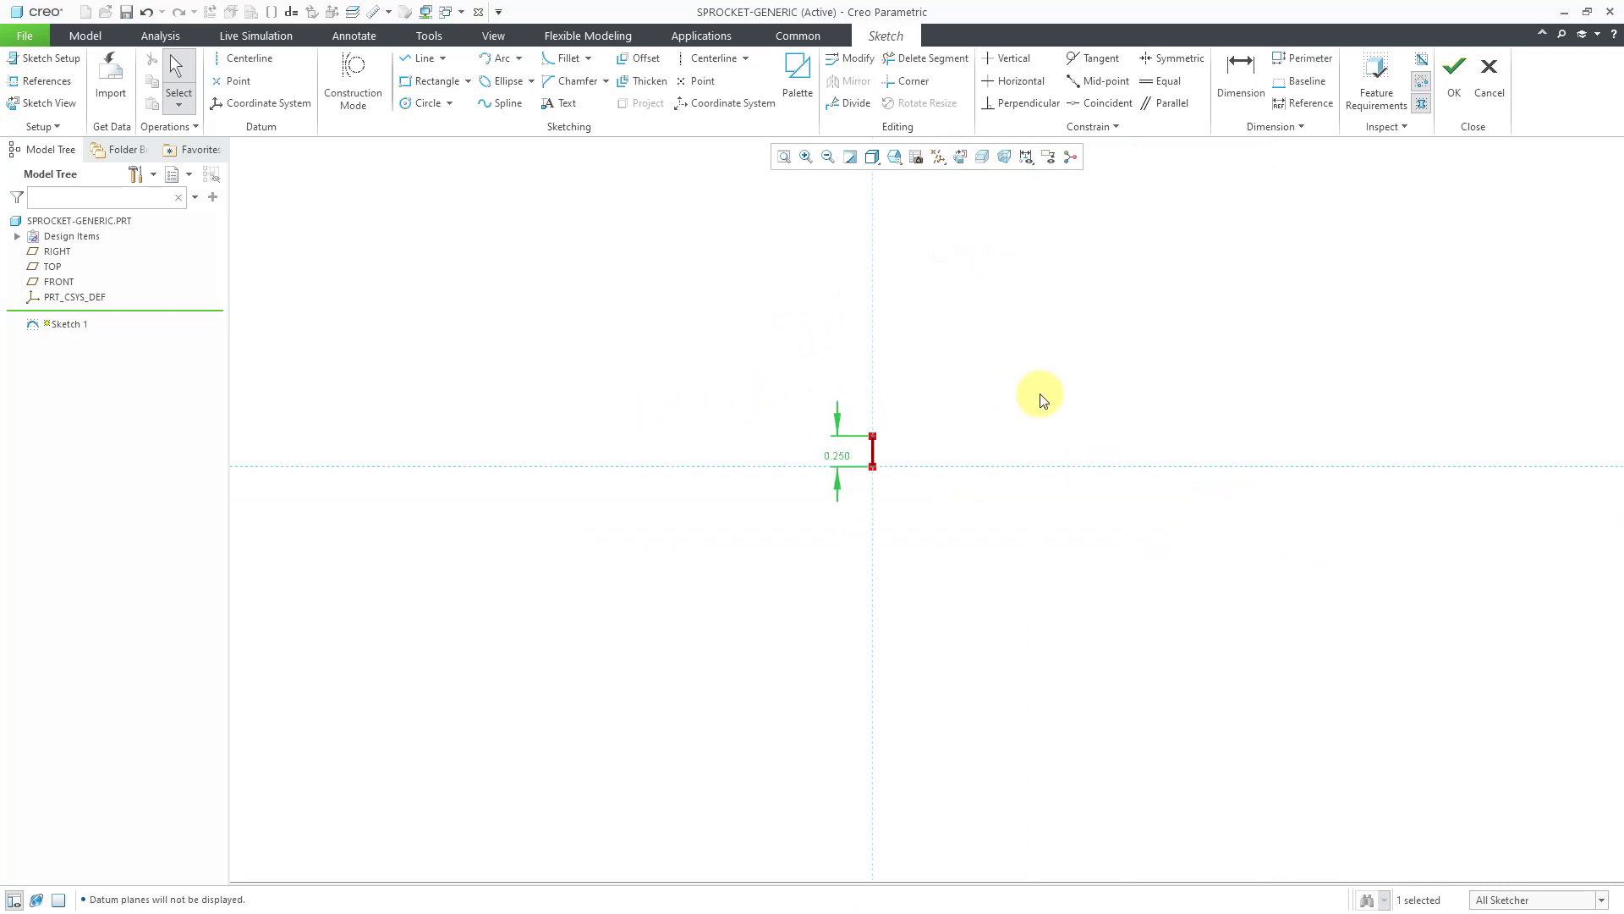
mouse_move(1041, 399)
middle_mouse_down("shift")
mouse_move(827, 424)
mouse_move(675, 396)
middle_mouse_up("shift")
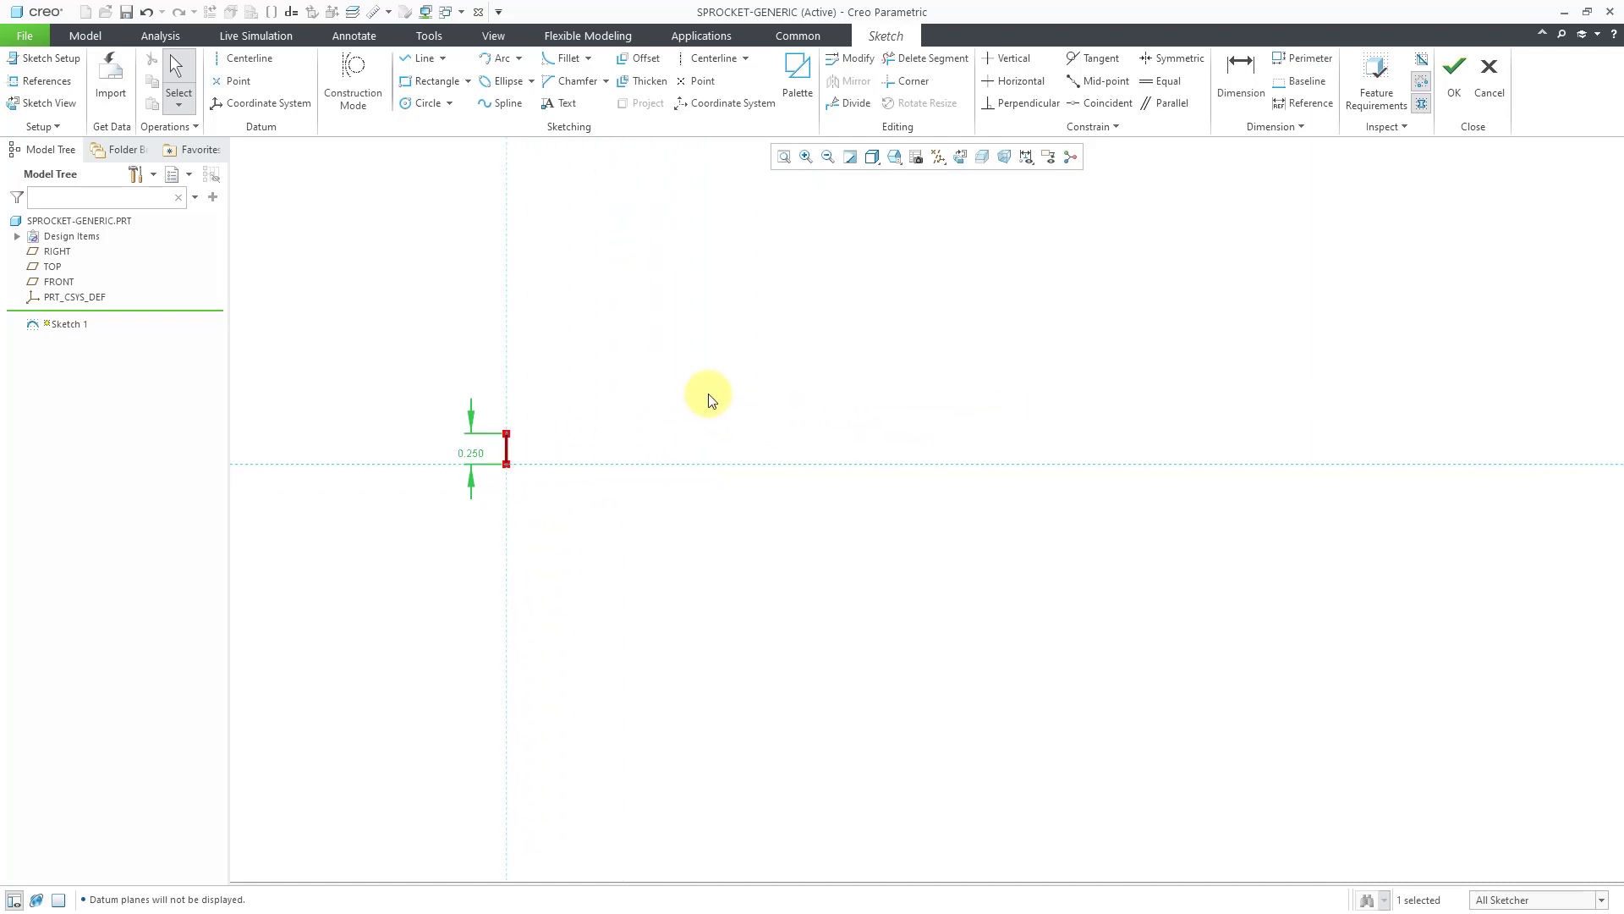
Sketch a centerline through the origin sloping up to the right.
left_click(690, 58)
left_click(509, 471)
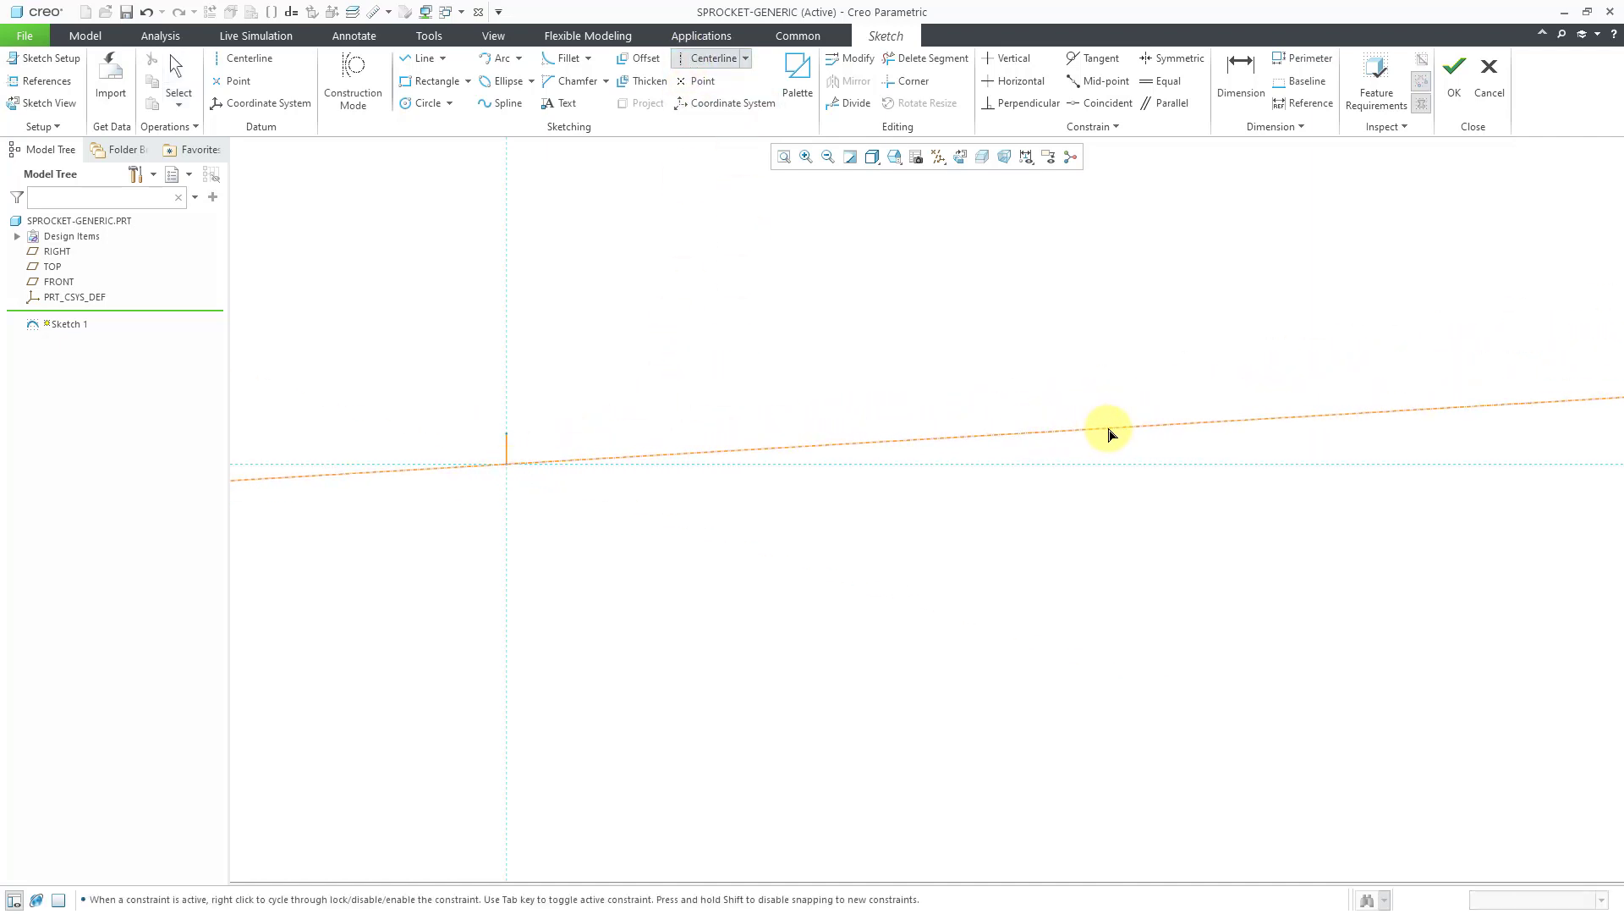
left_click(1112, 438)
middle_click(826, 346)
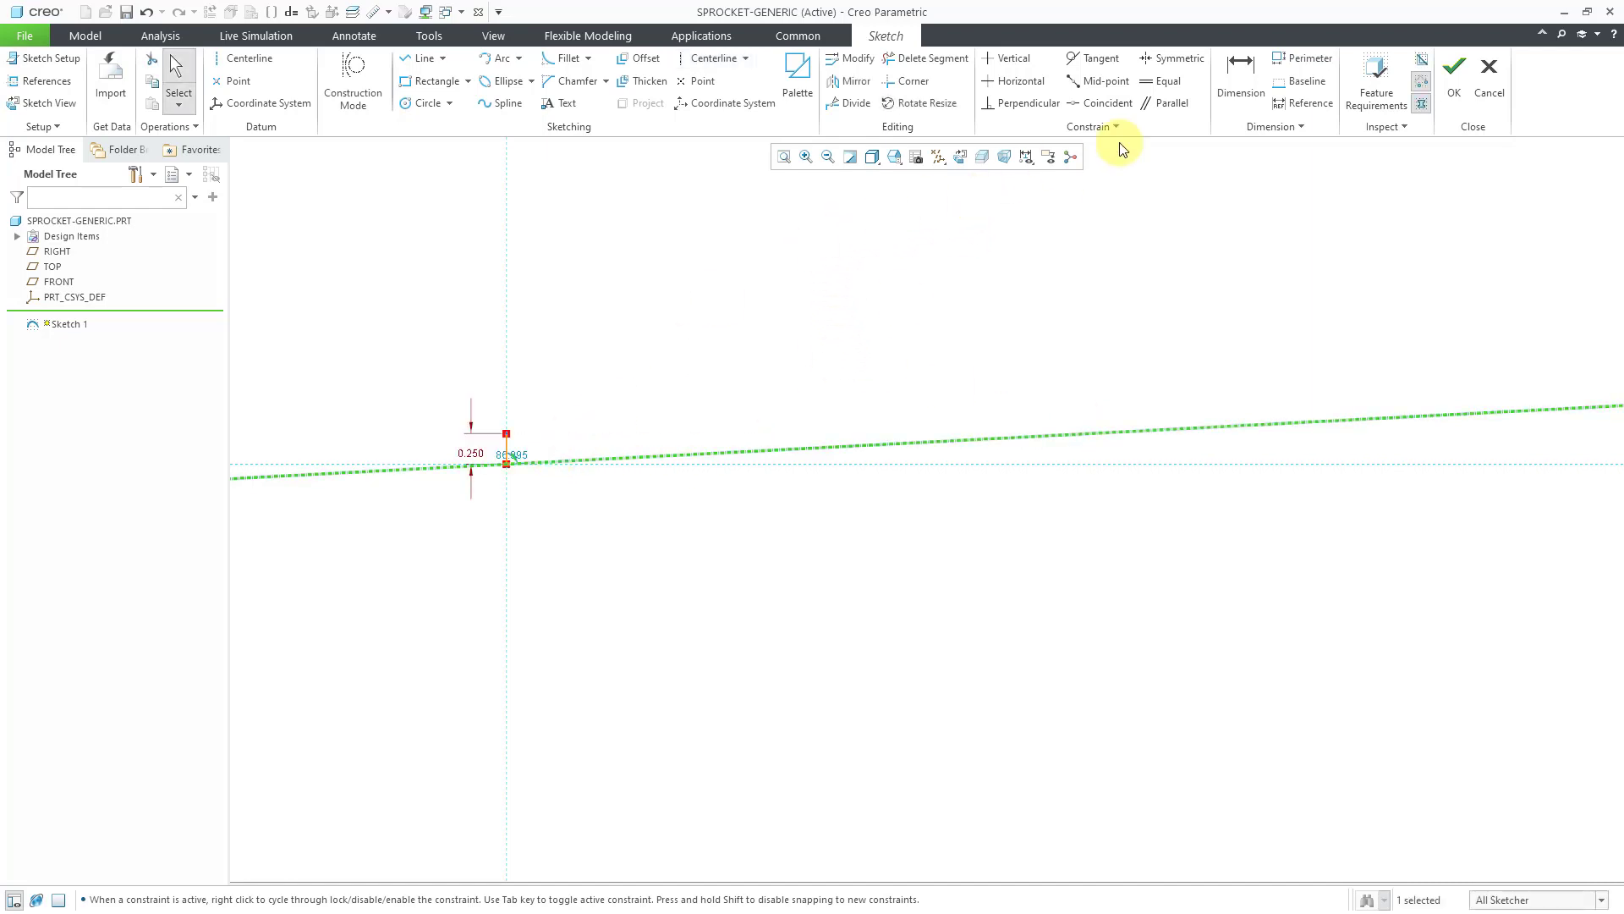
Dimension the angle between the centerline and horizontal reference as 4.500.
left_click(1241, 78)
left_click(903, 307)
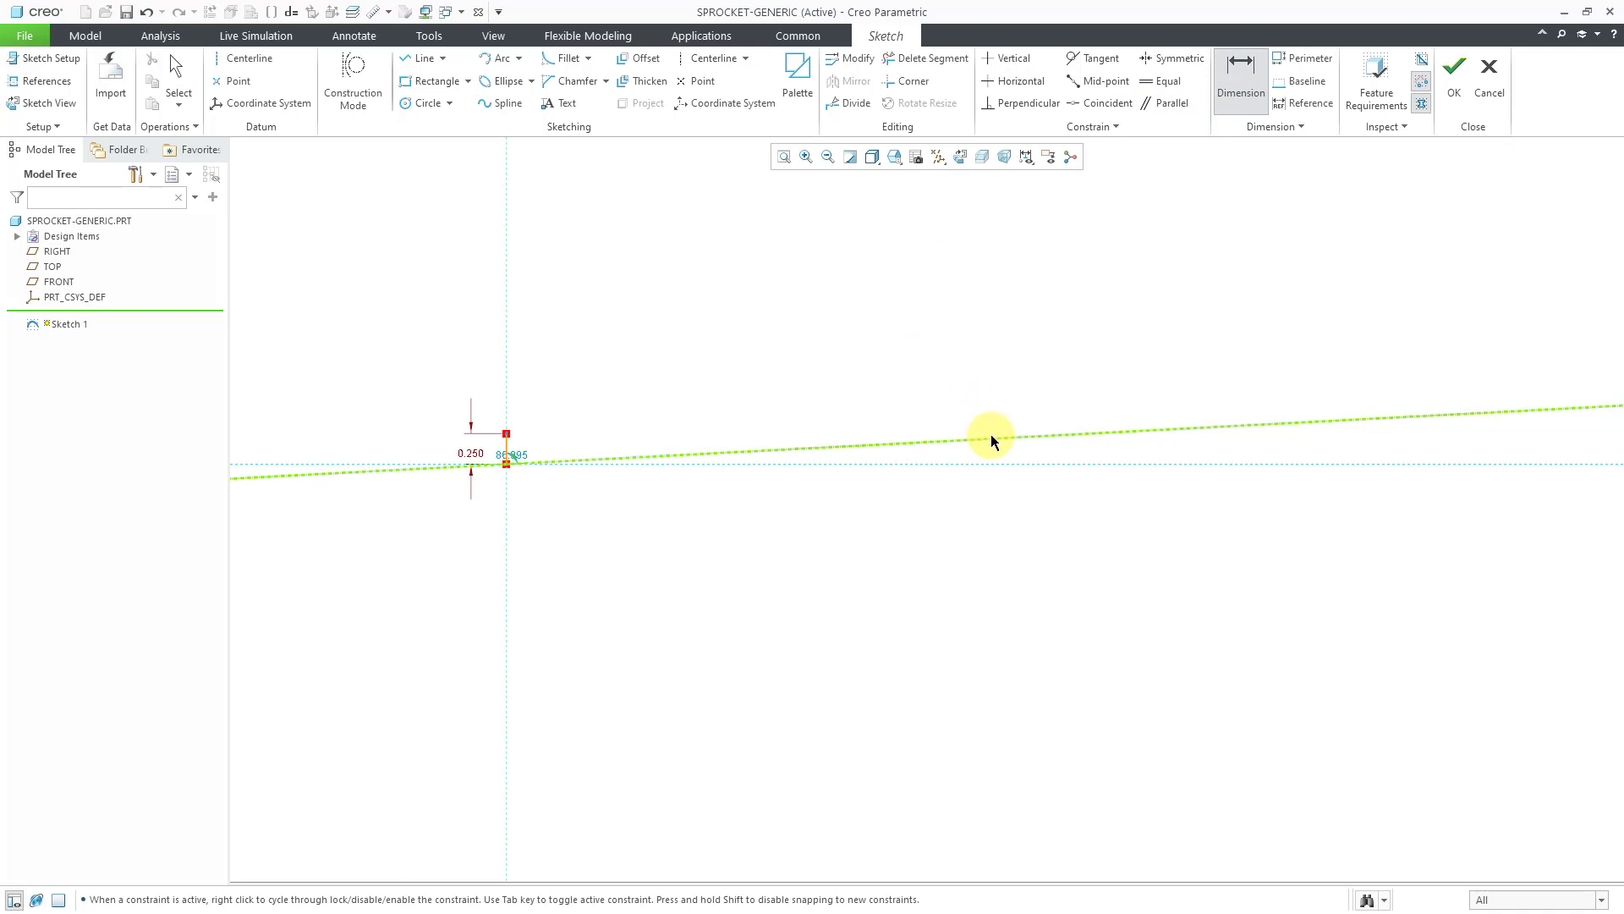
left_click(1009, 464)
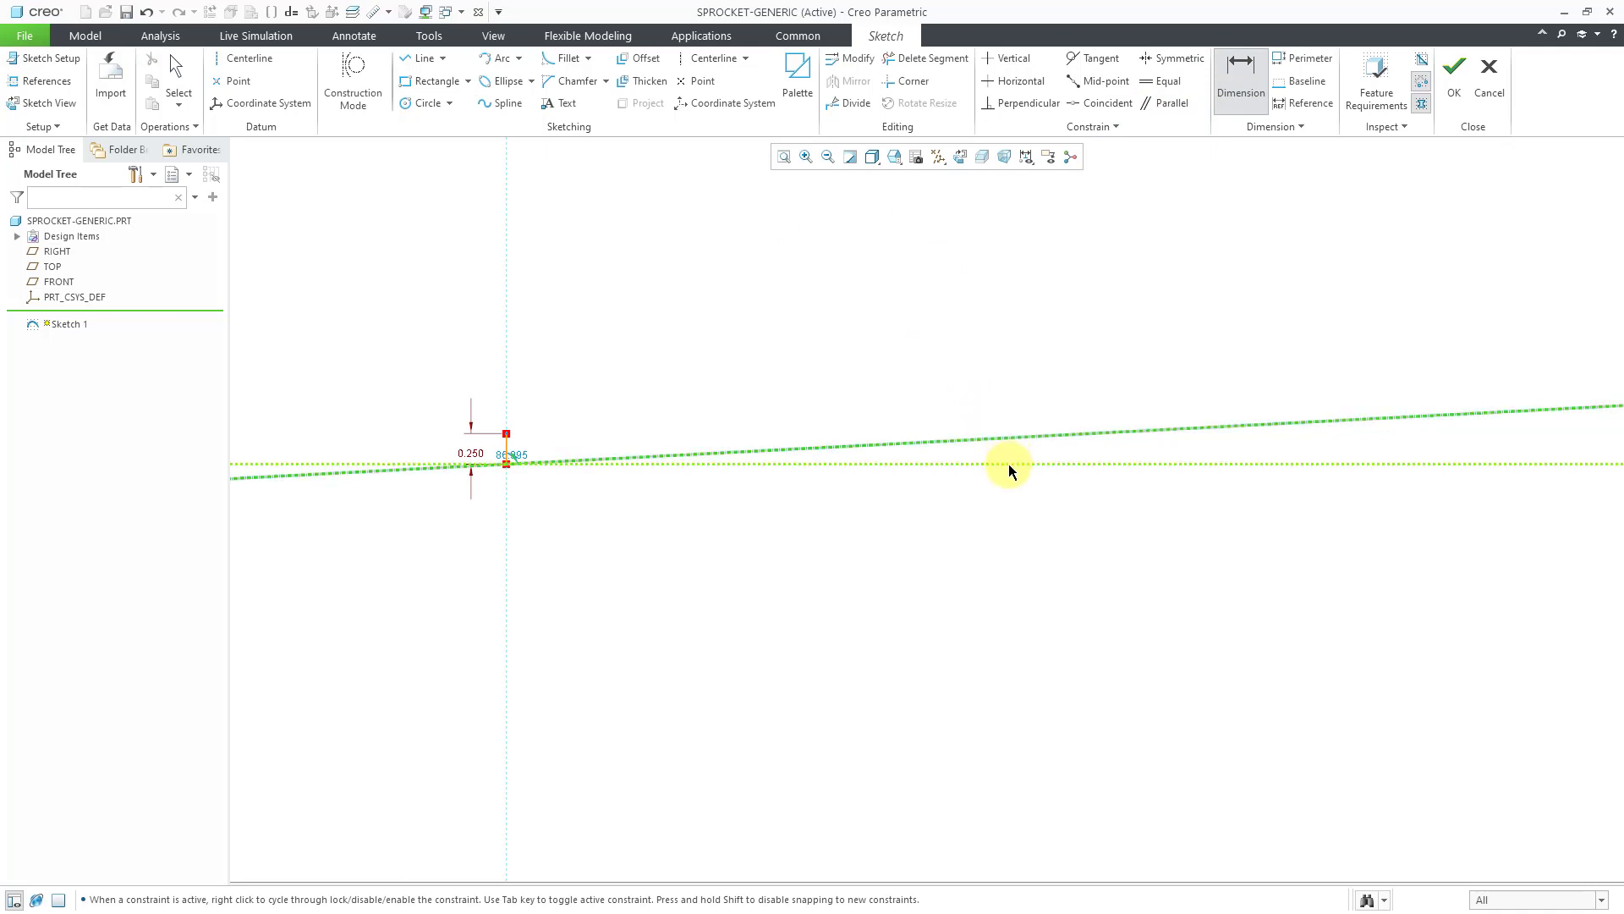
middle_click(1076, 454)
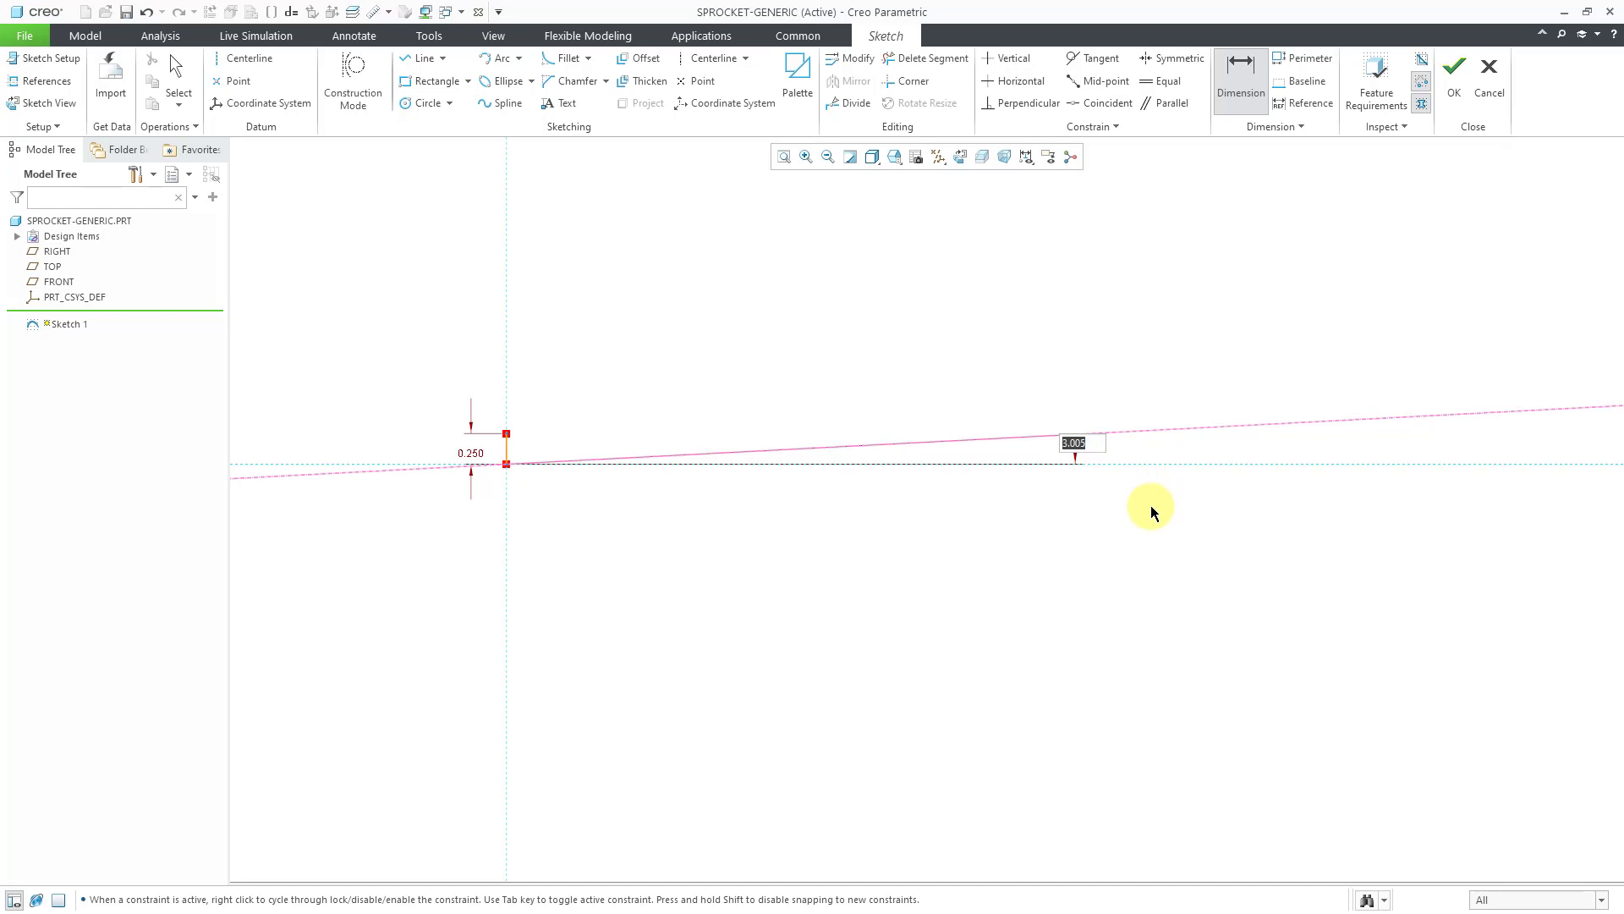
type("4.5")
key("Return")
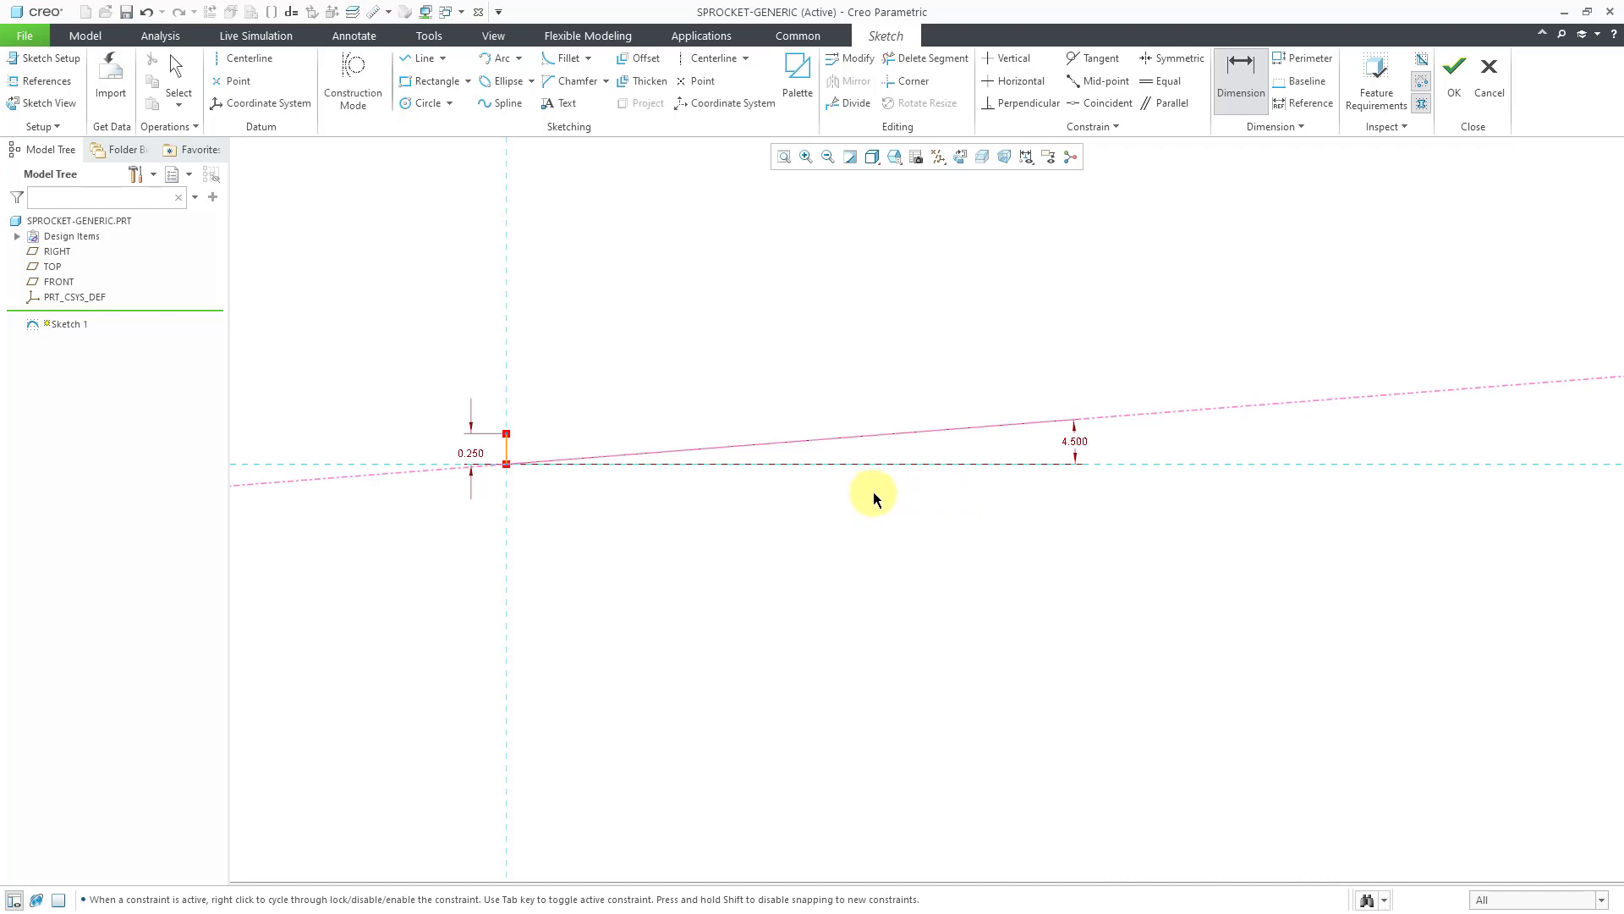
middle_click(1039, 522)
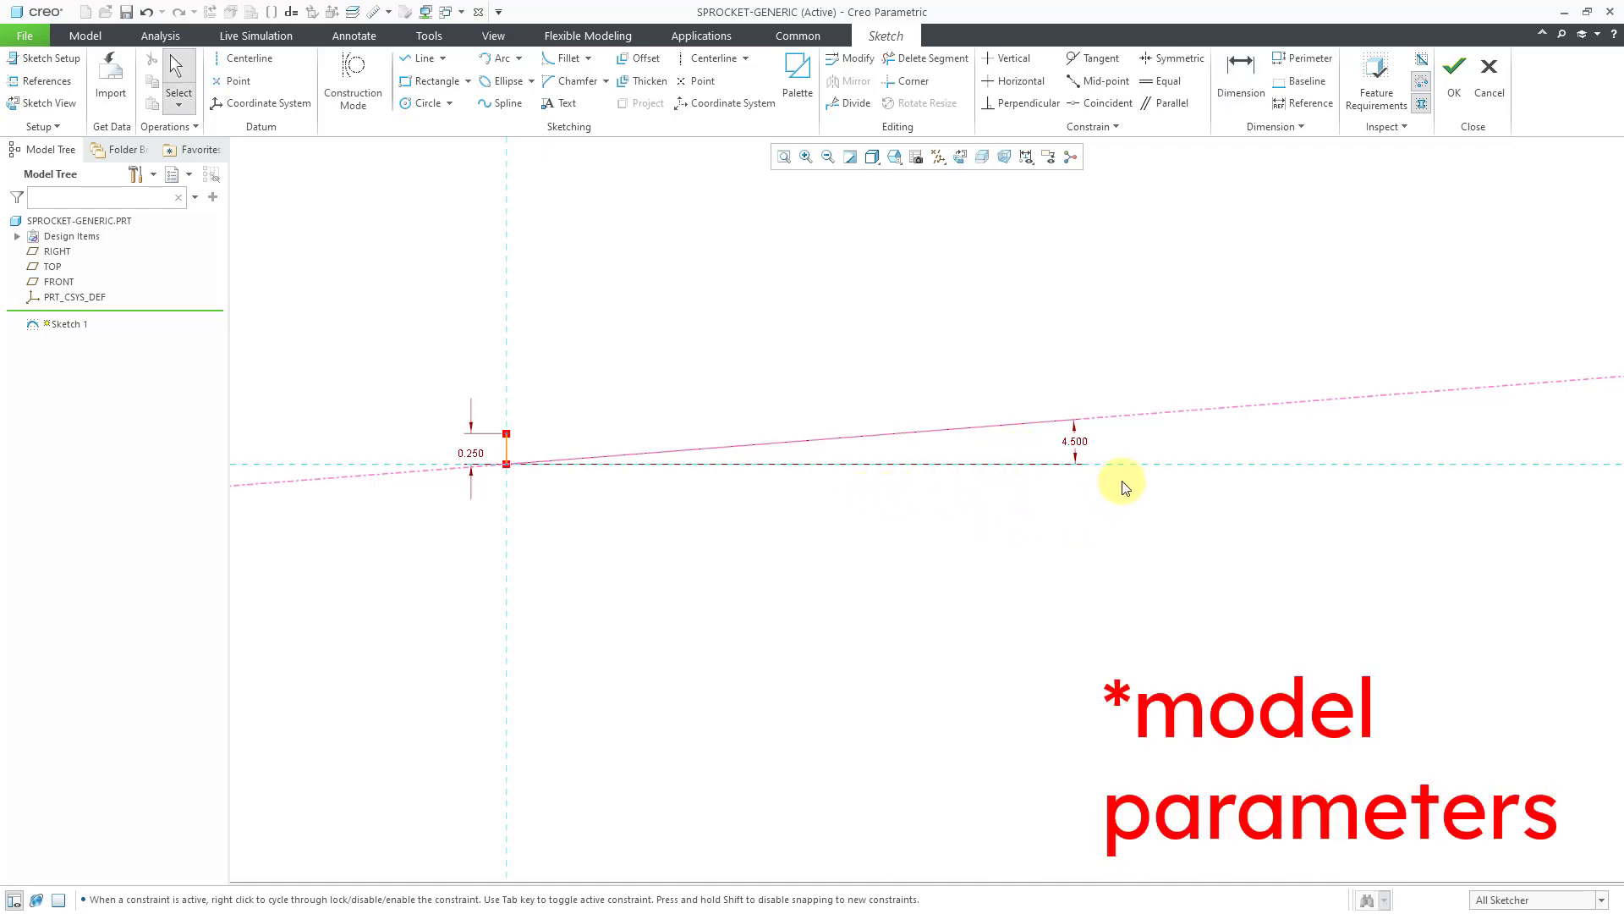
Draw a horizontal top line from the short vertical's top to the angled centerline.
left_click_drag(1079, 440, 650, 508)
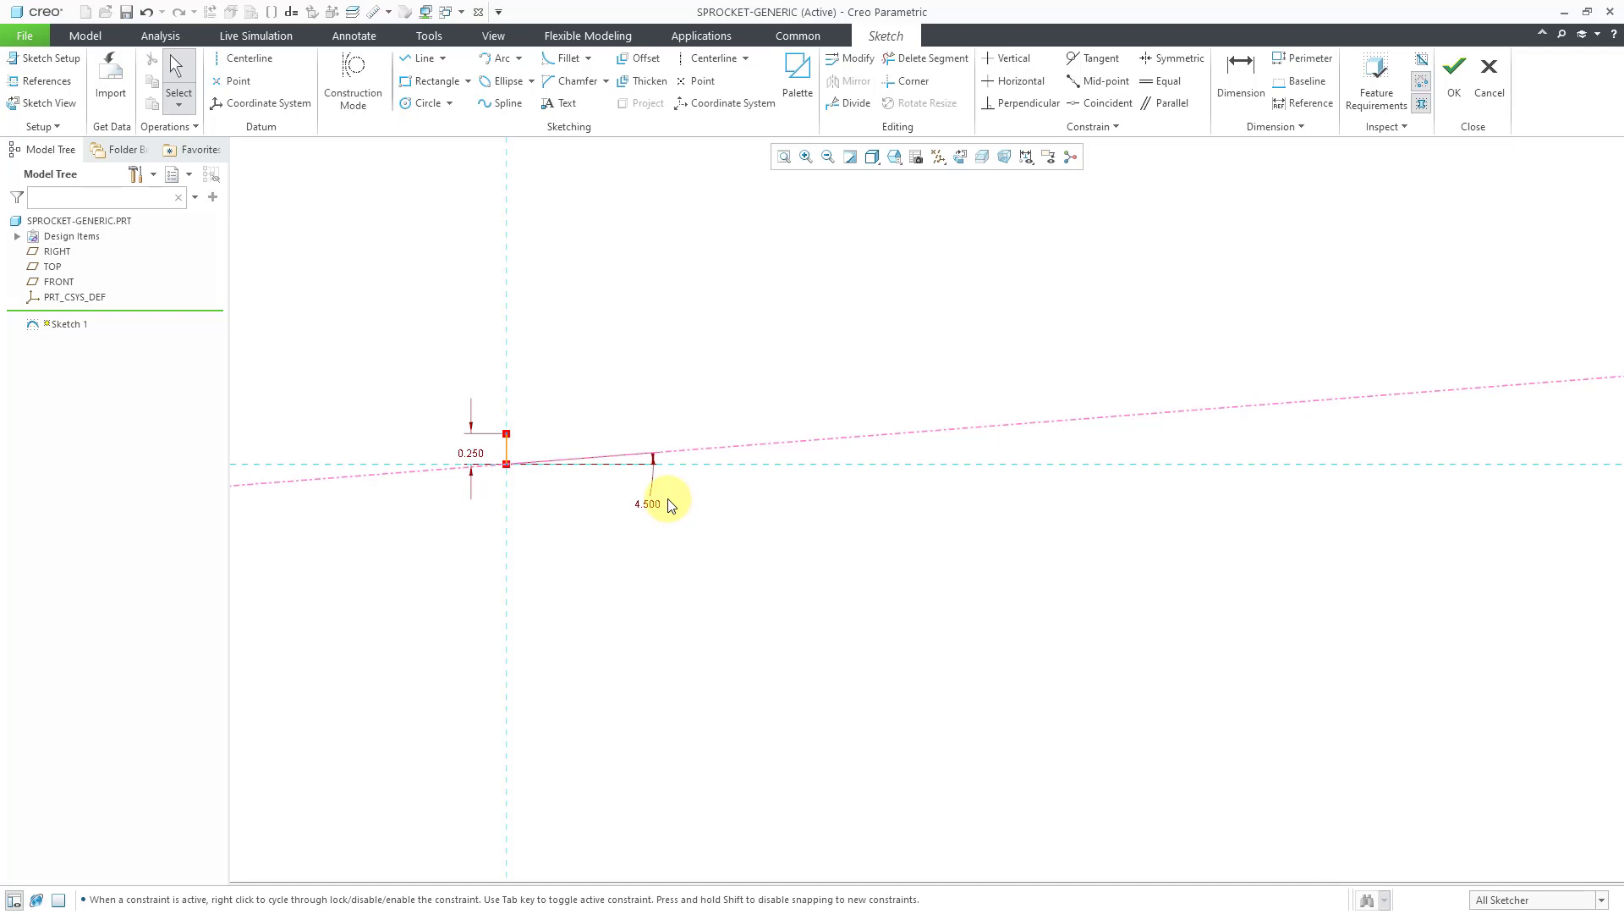
left_click(416, 59)
left_click(507, 434)
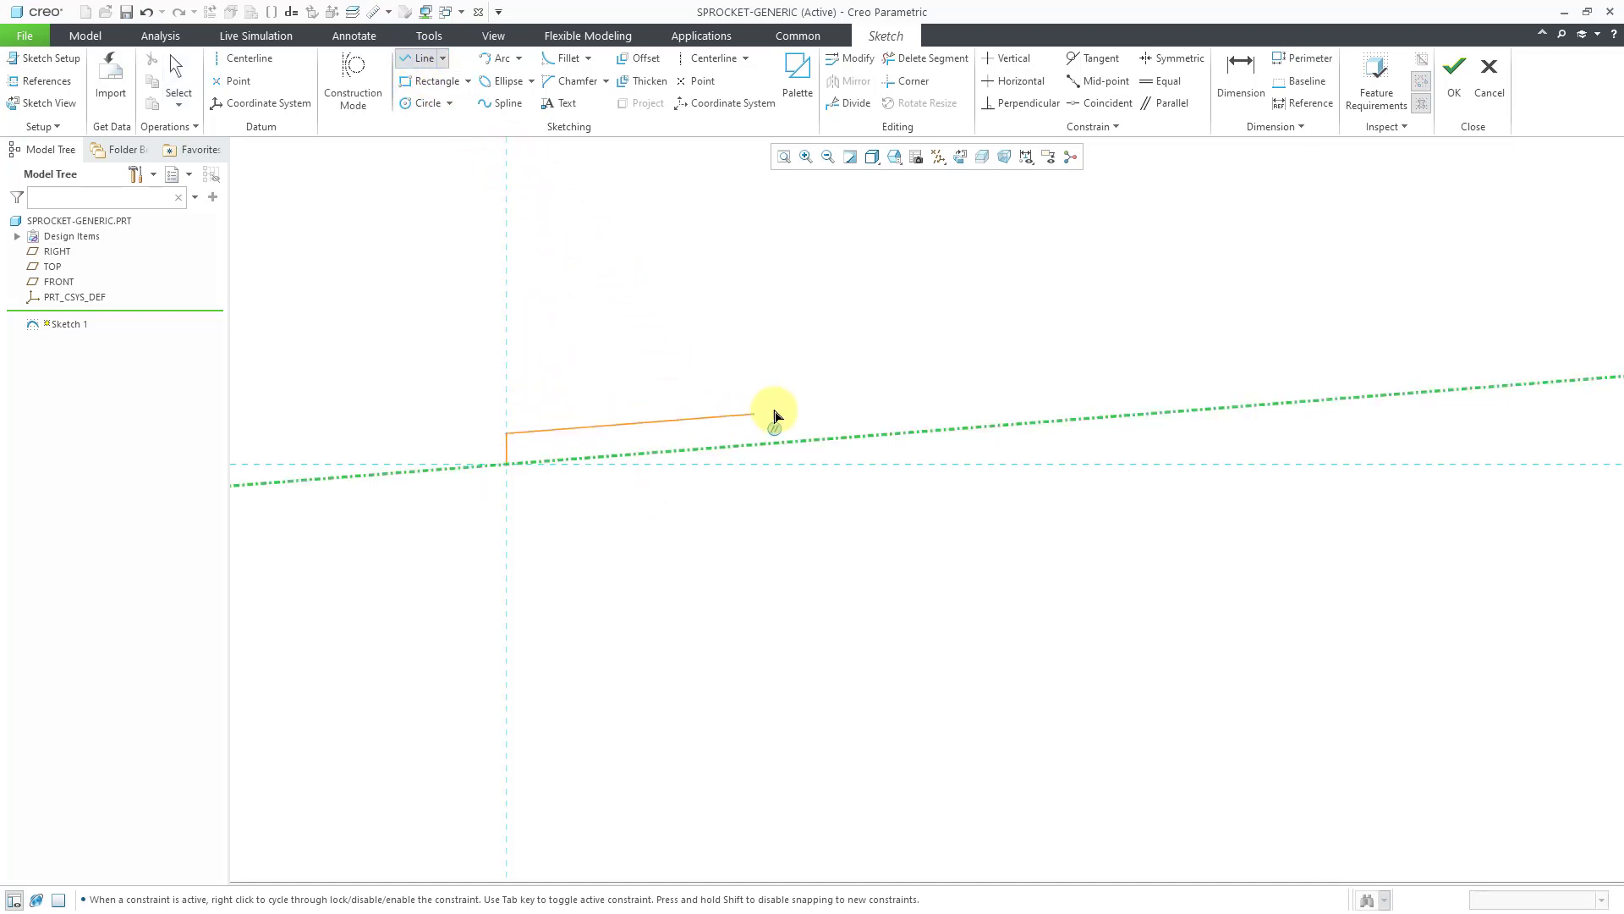
left_click(897, 434)
middle_click(912, 348)
middle_click(912, 347)
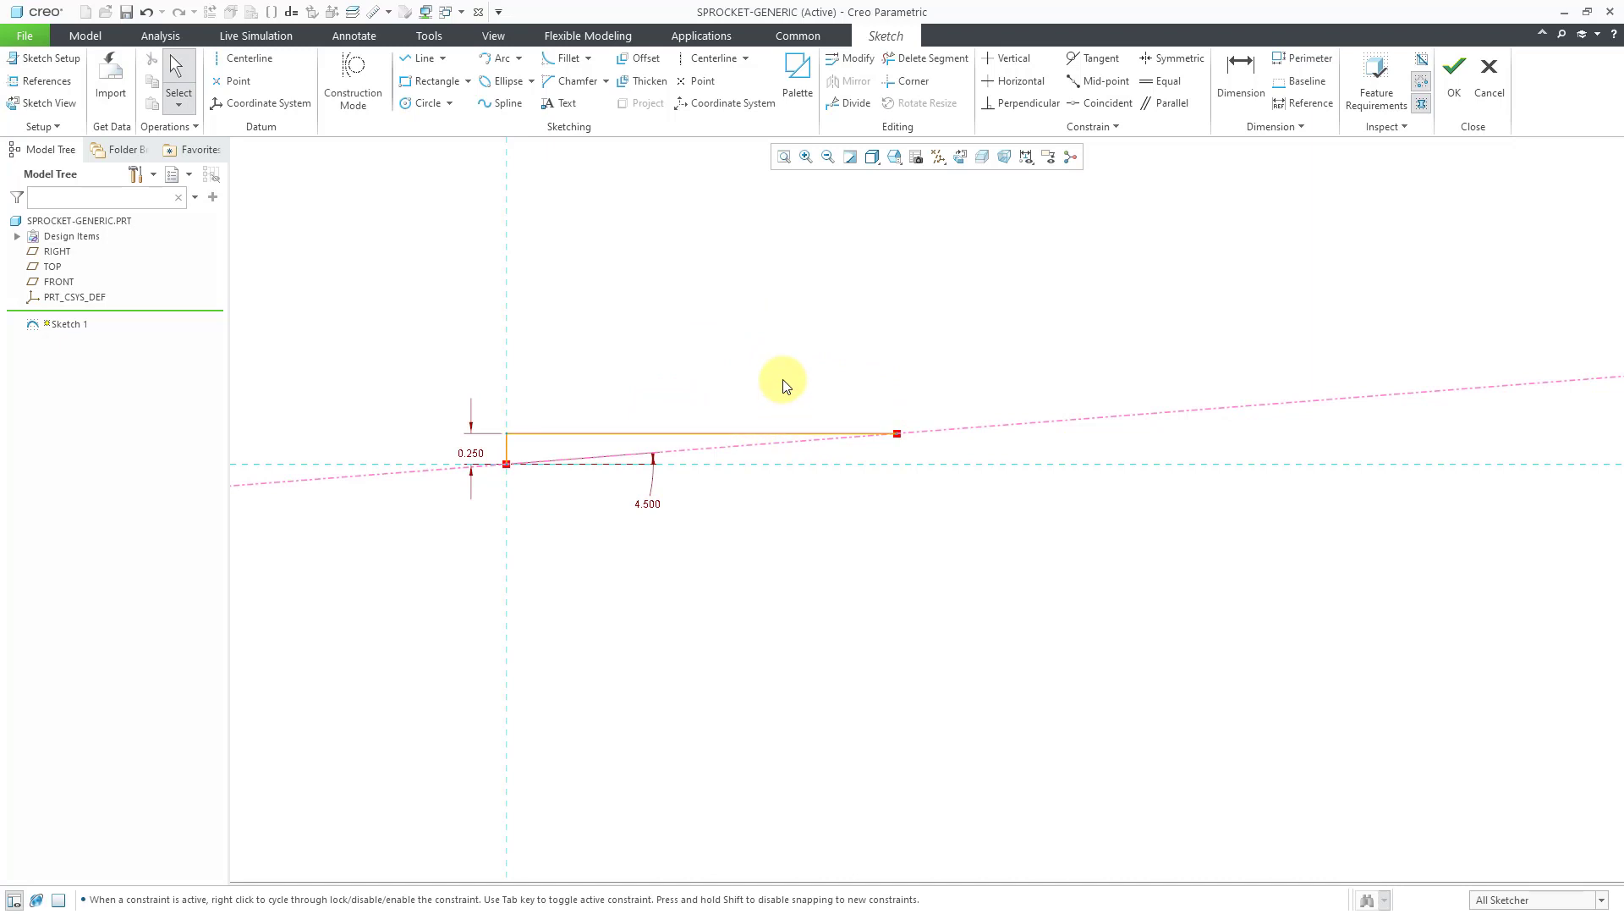
mouse_move(783, 382)
middle_mouse_down("ctrl")
mouse_move(767, 533)
mouse_move(795, 548)
middle_mouse_up("ctrl")
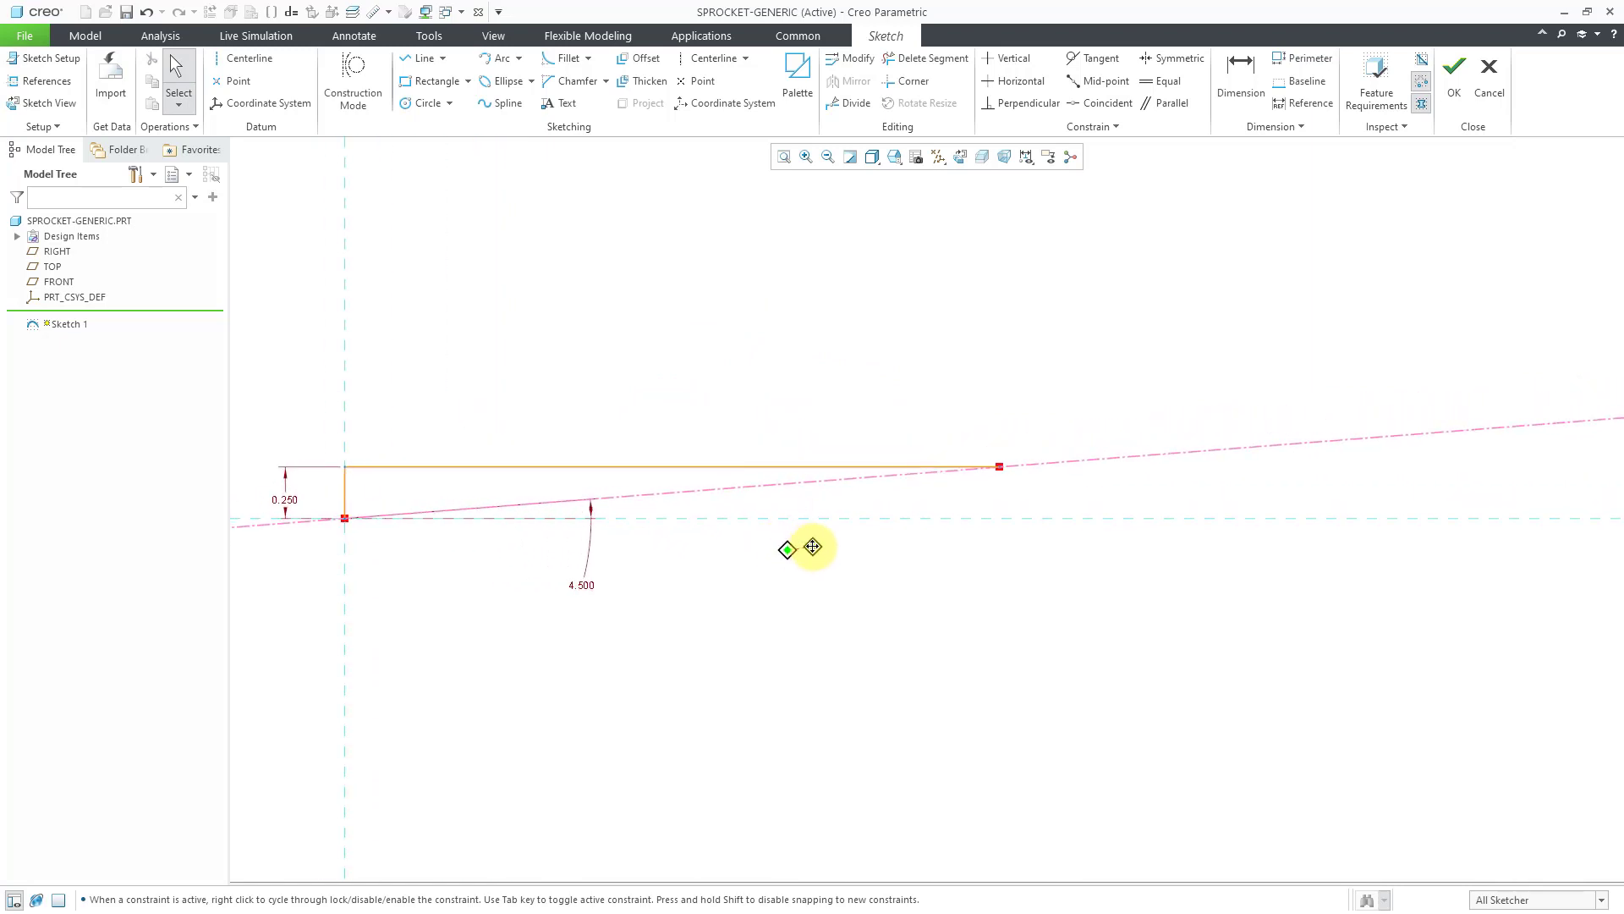
left_click(15, 899)
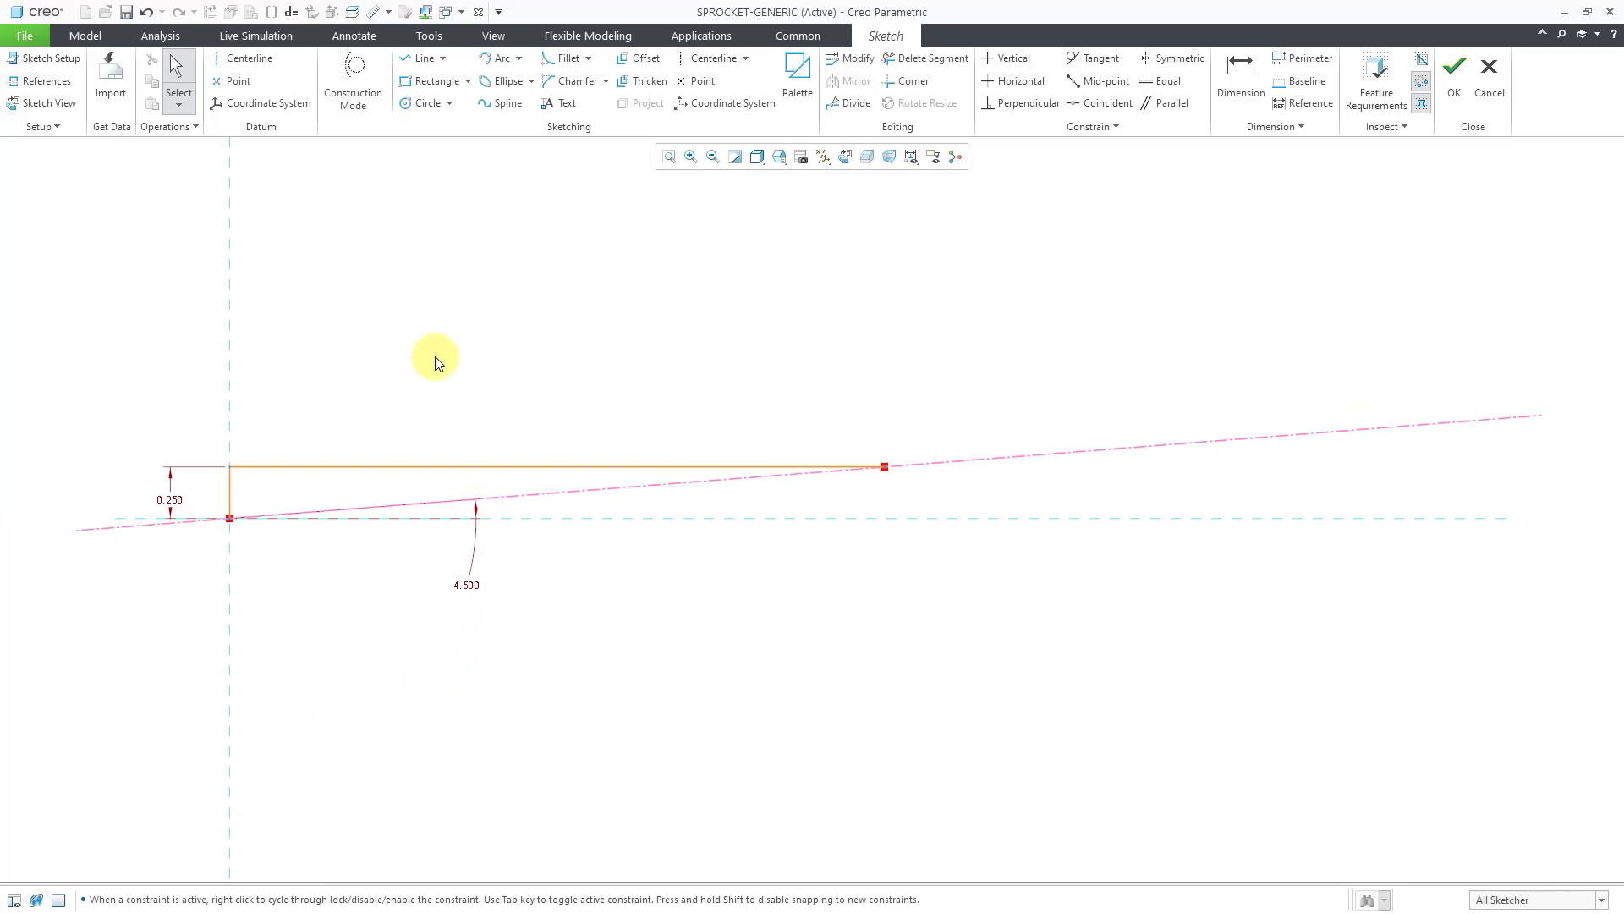
Draw a vertical line down from the top line's end and set its length to 0.500.
left_click(420, 58)
left_click(894, 476)
left_click(885, 583)
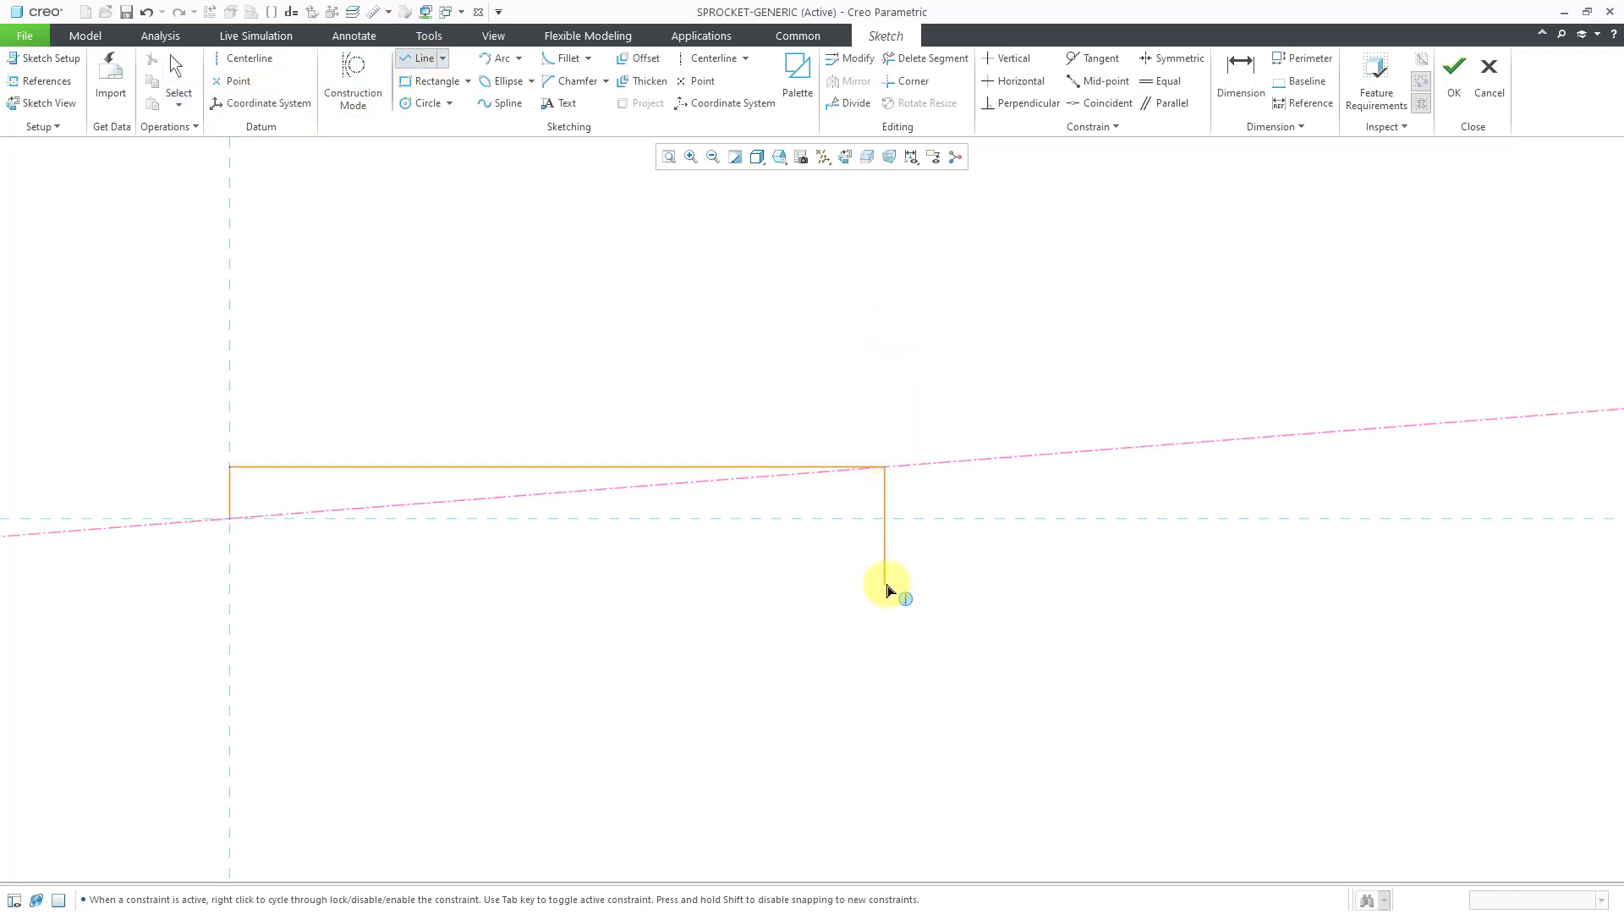
middle_click(947, 588)
middle_click(945, 584)
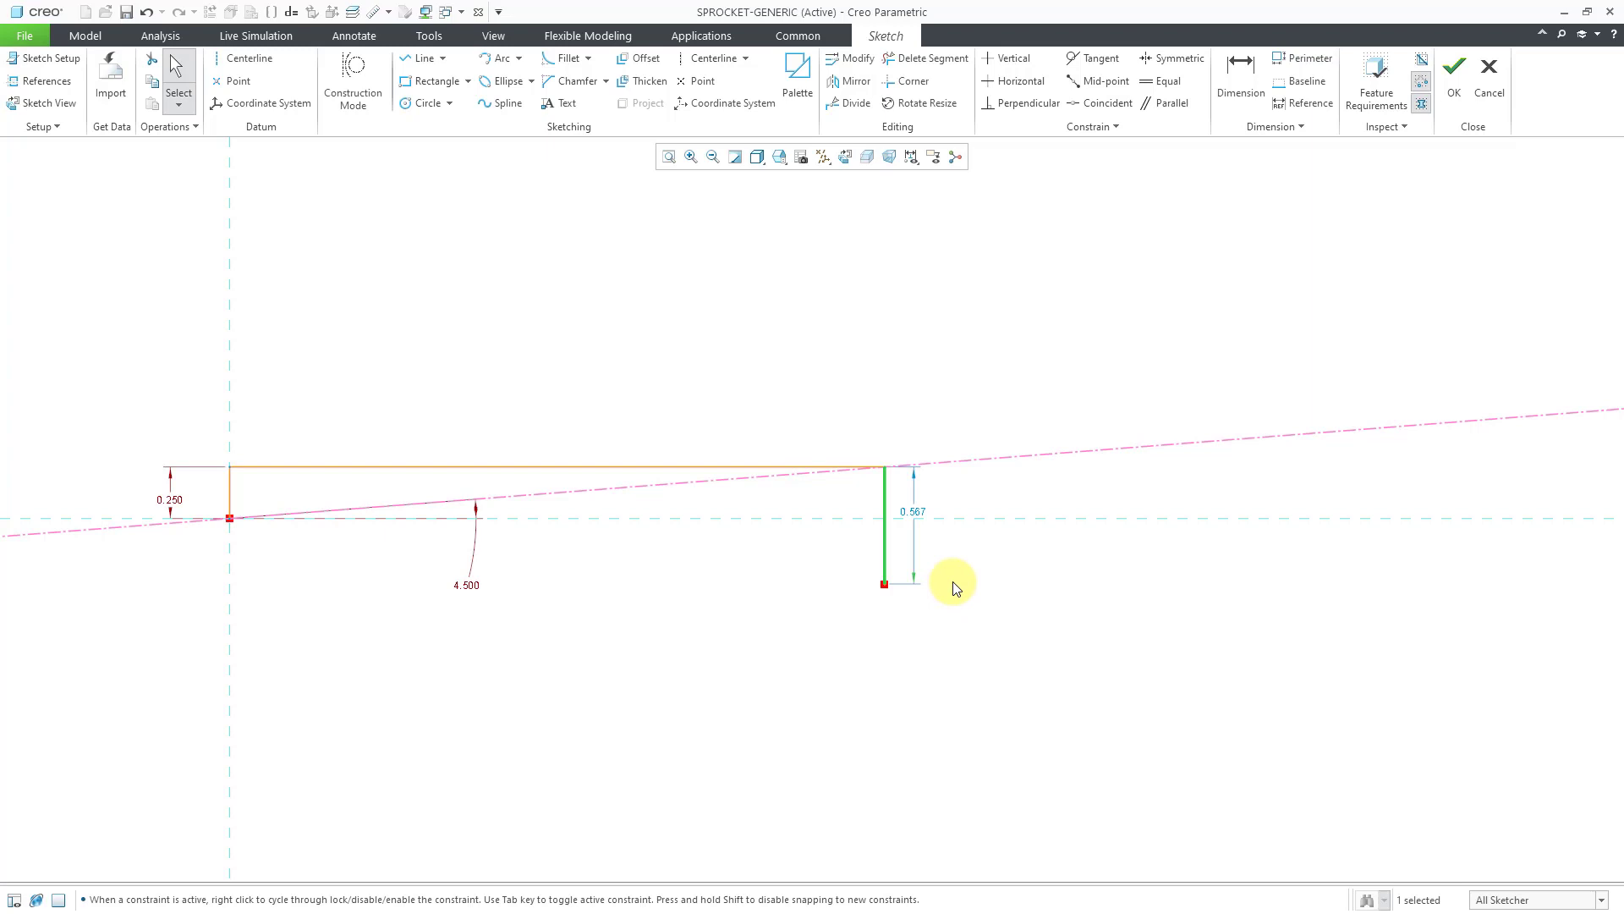
double_click(912, 511)
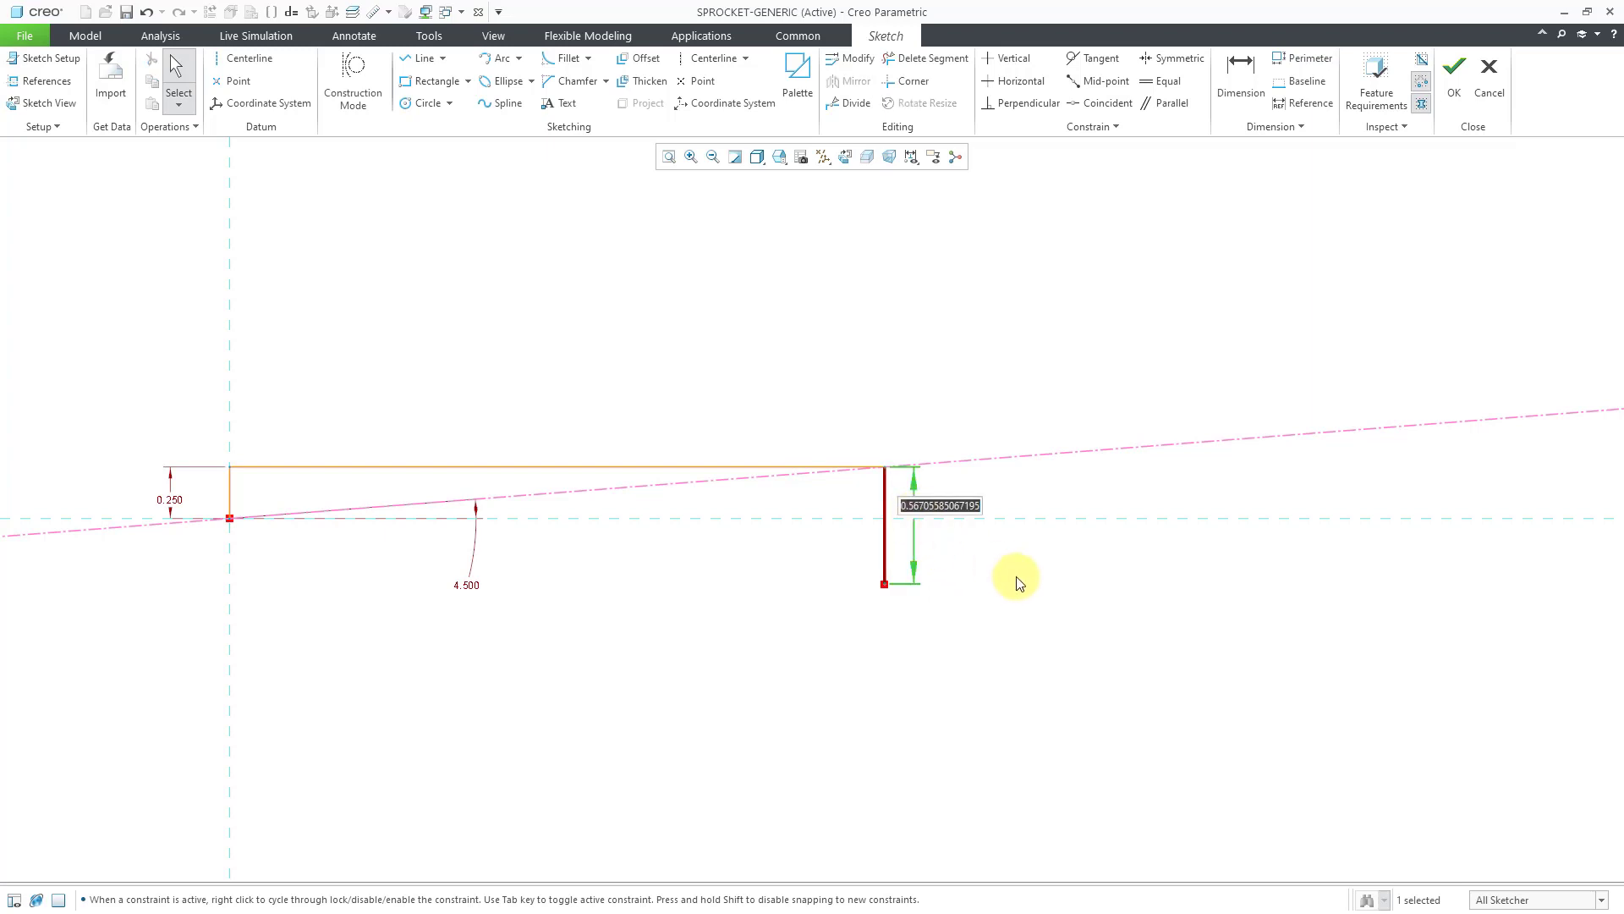
type(".5")
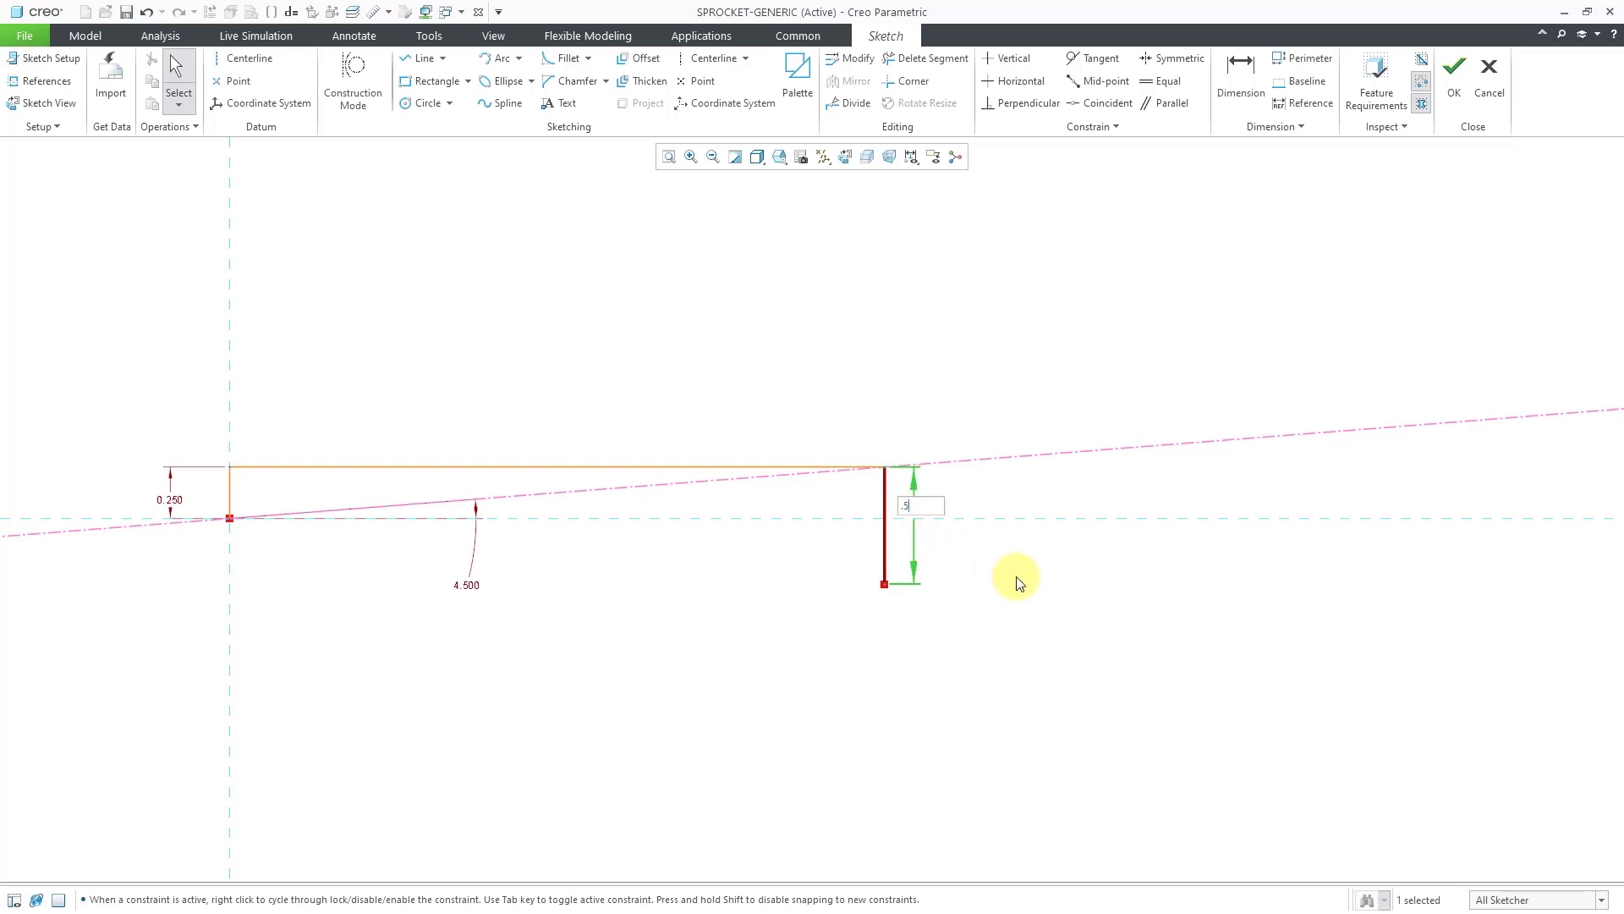
key("Return")
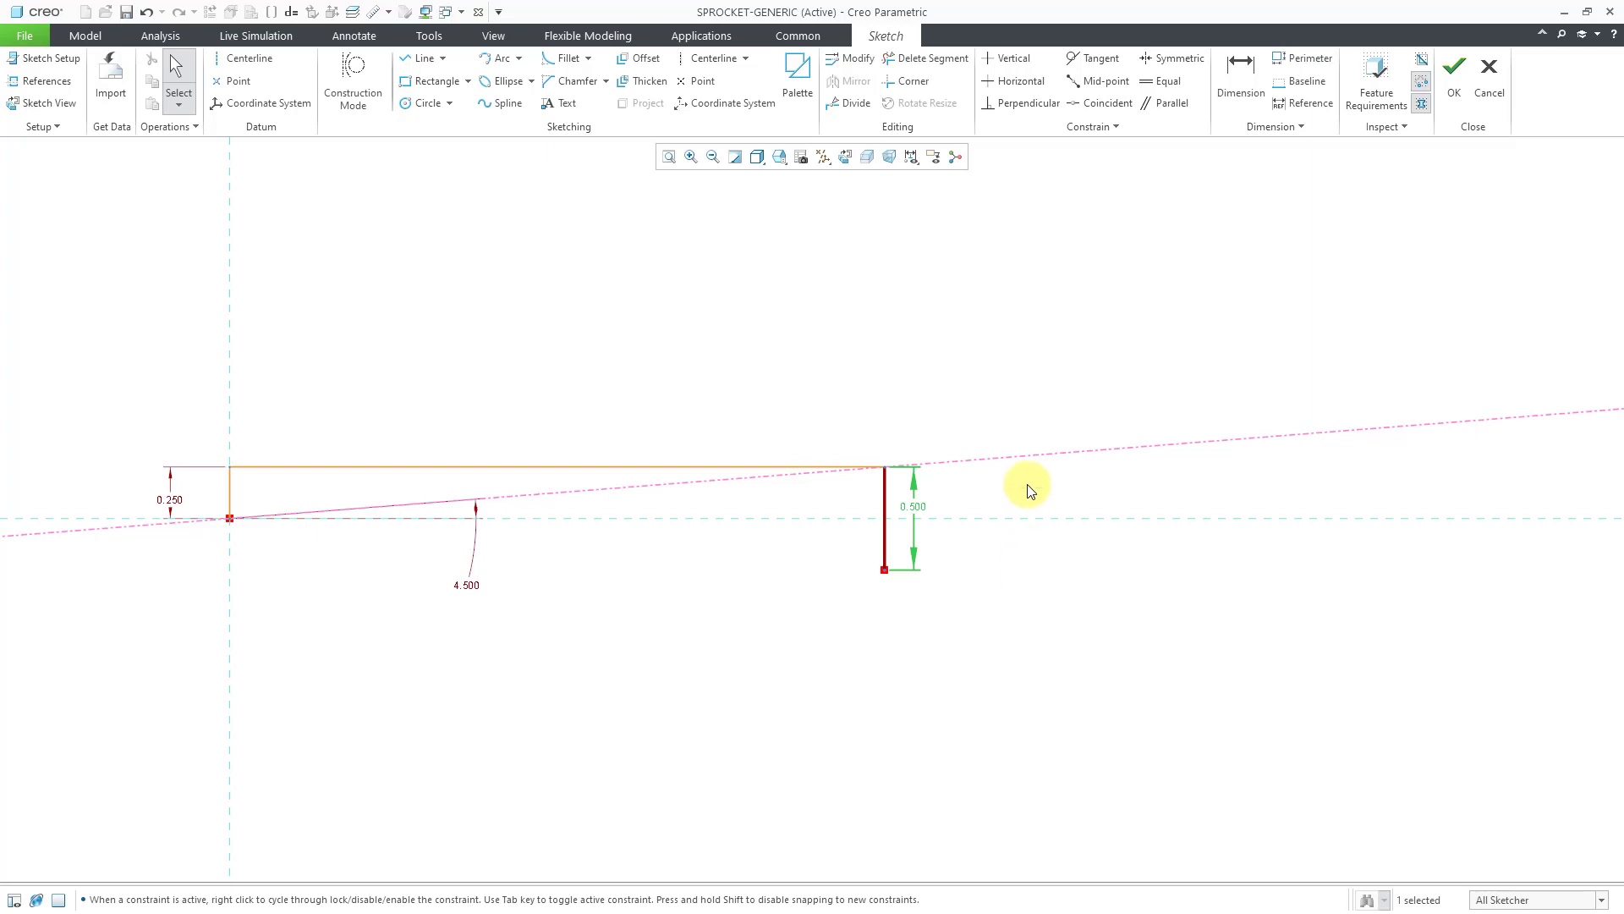
left_click(973, 385)
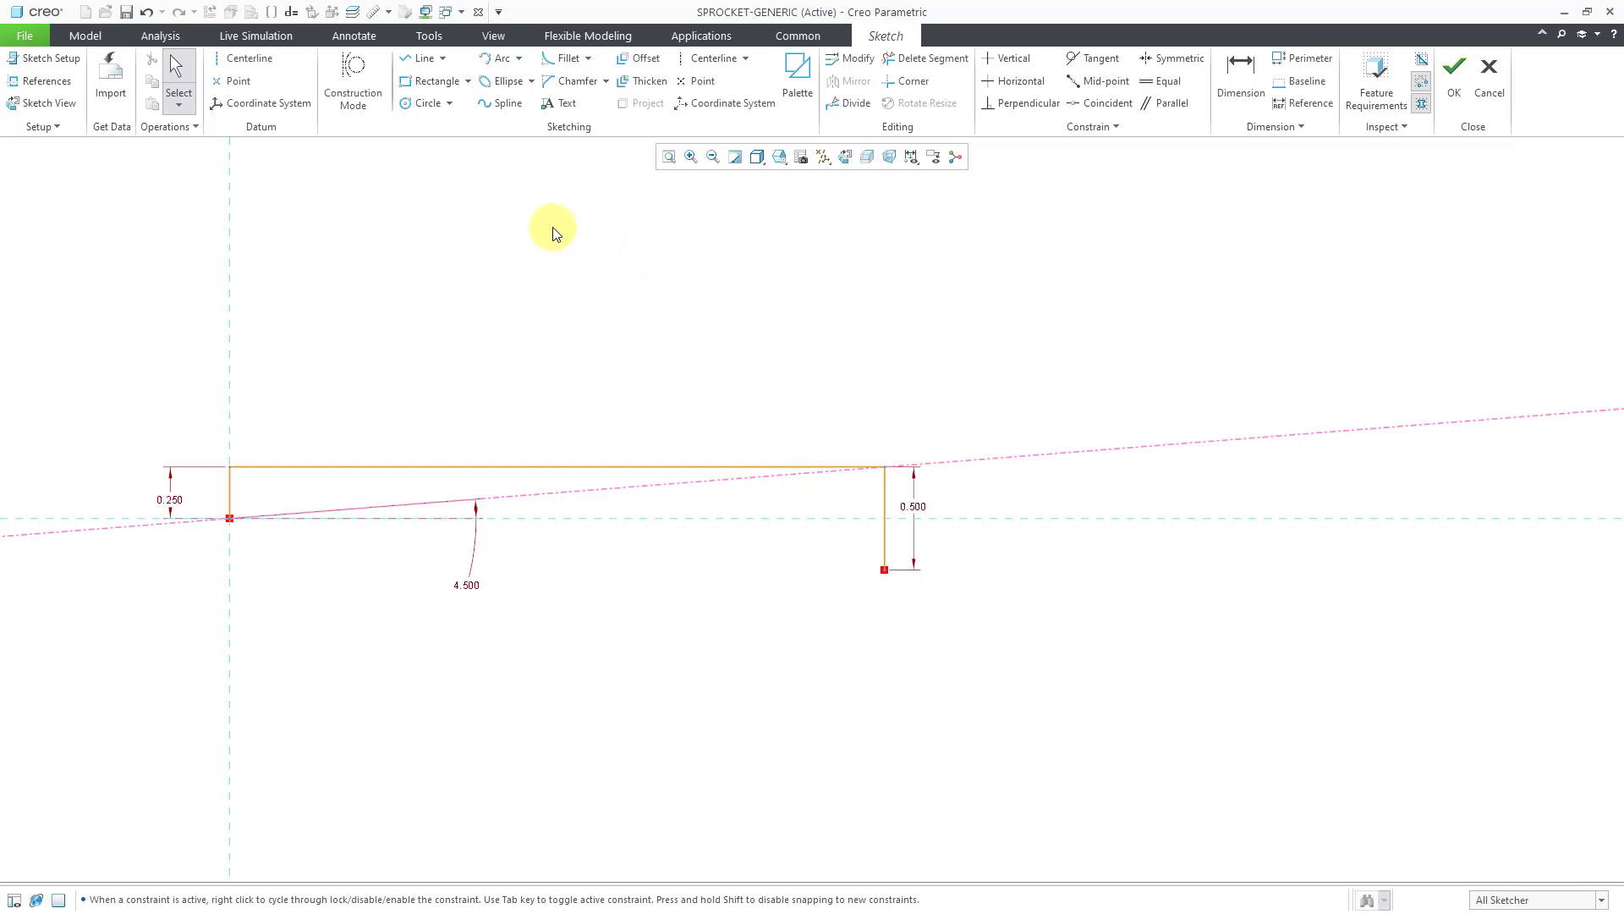
Sketch equal circles at both ends of the 0.500 vertical with diameter 0.318.
left_click(417, 105)
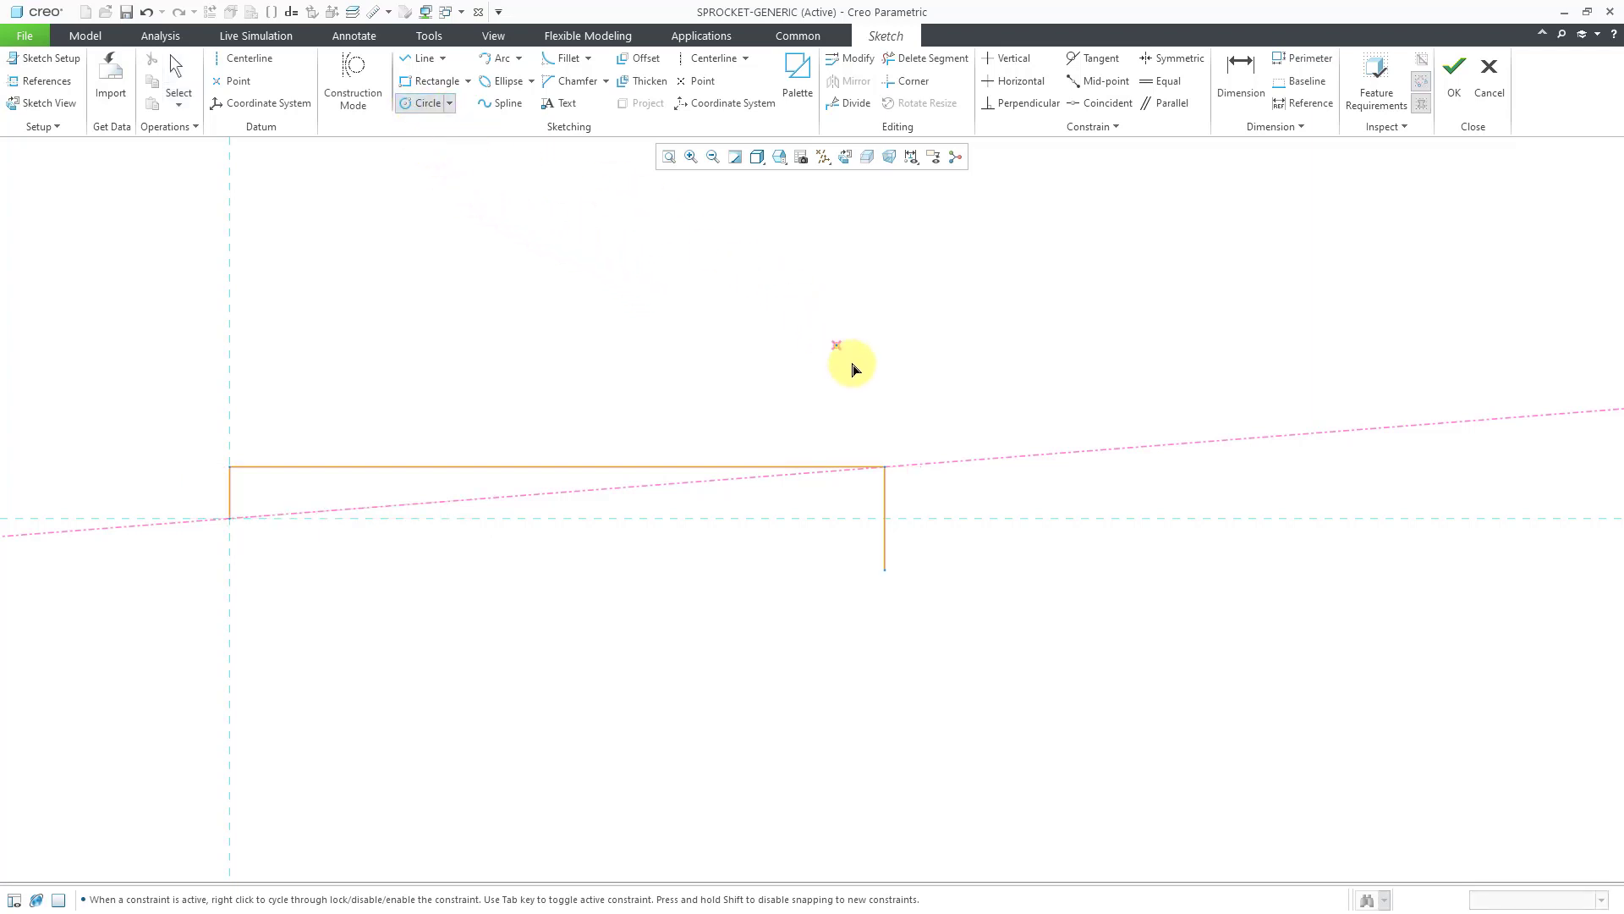
left_click(886, 467)
left_click(908, 444)
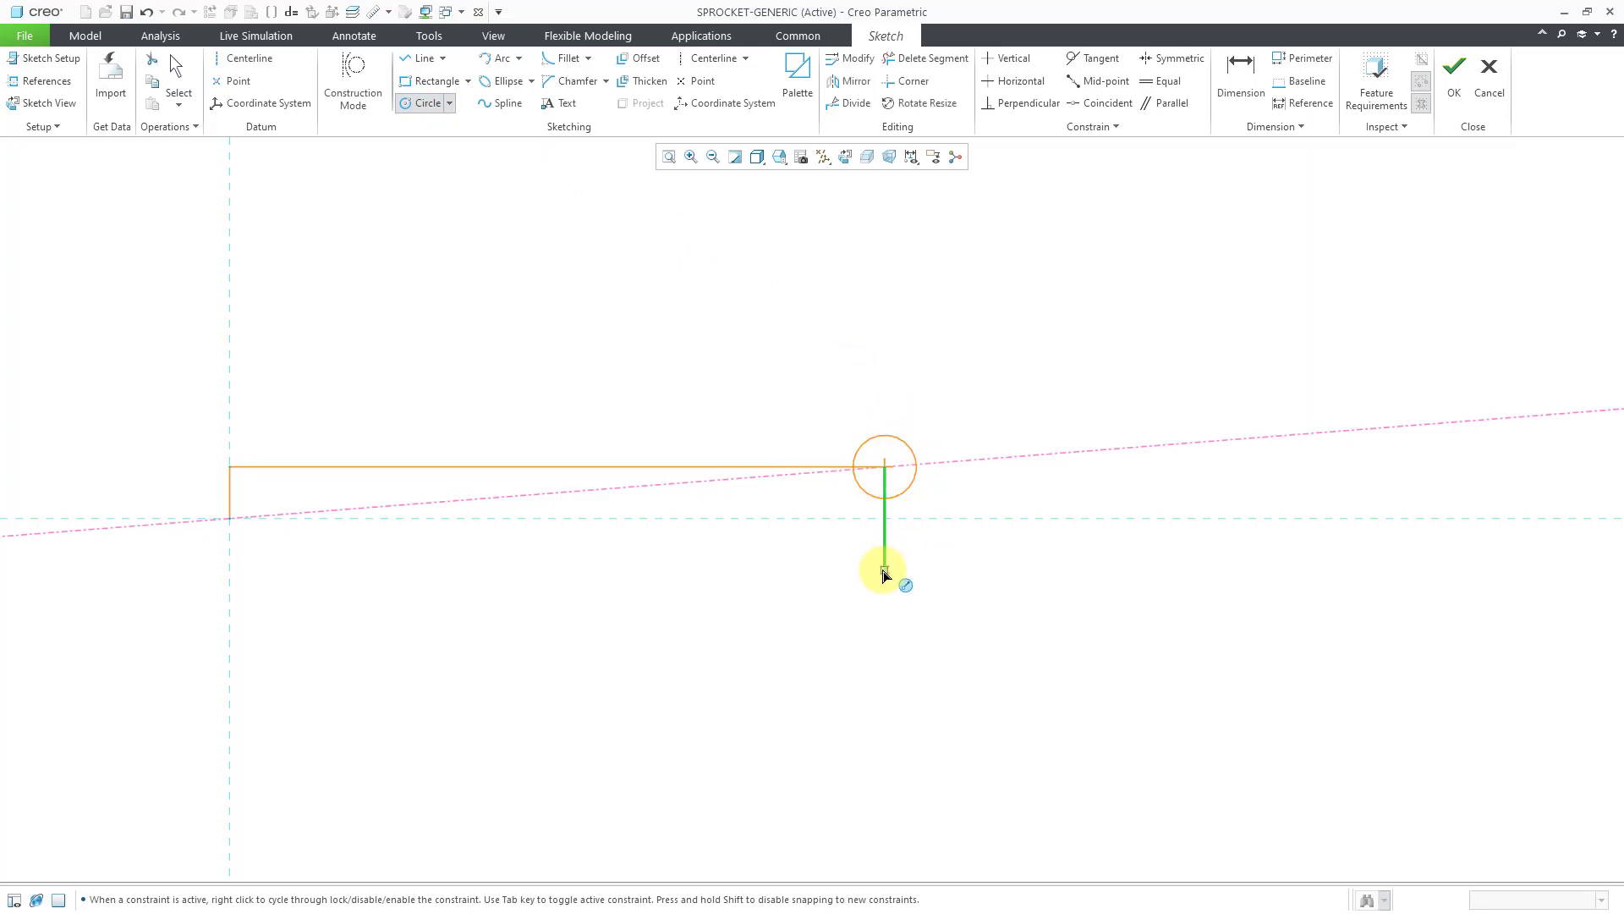
left_click(884, 569)
left_click(898, 600)
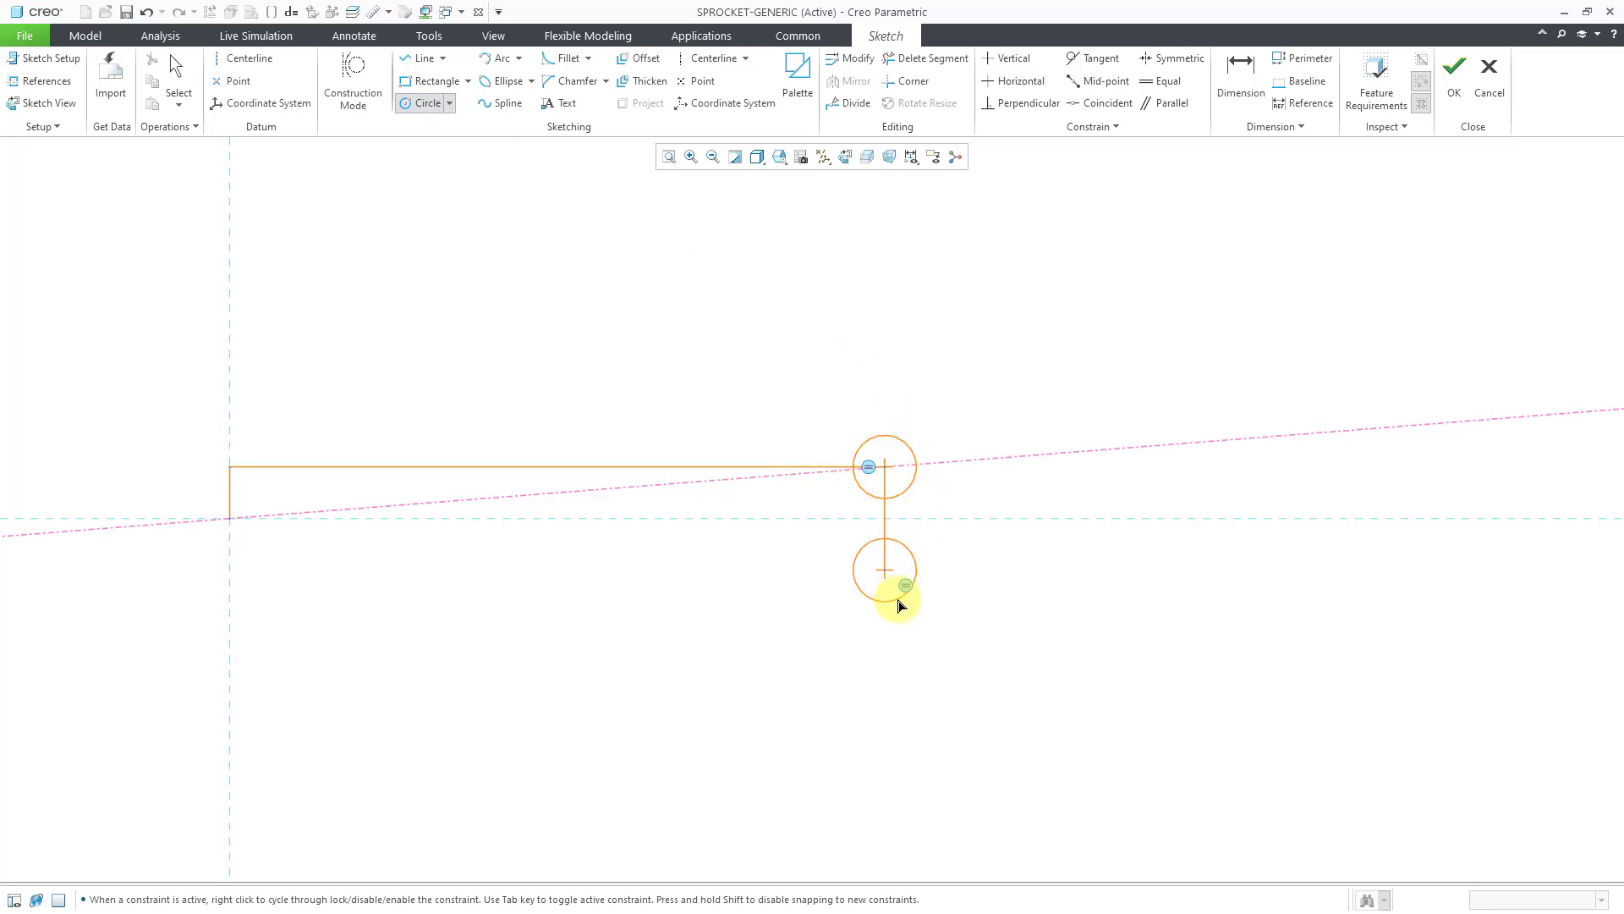
middle_click(969, 608)
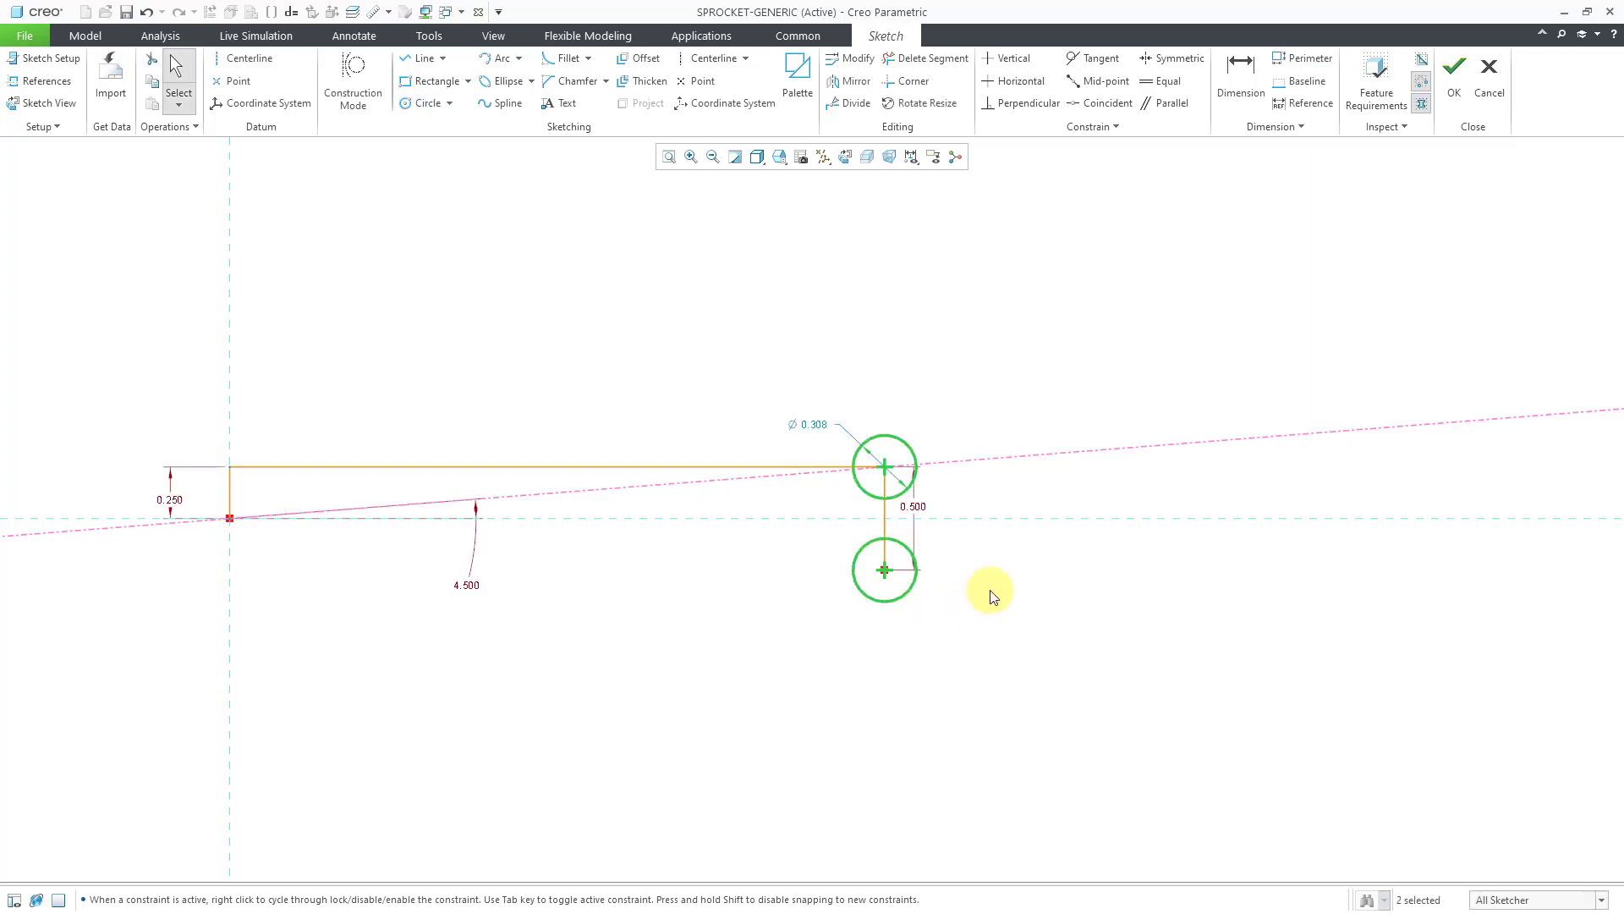
double_click(819, 433)
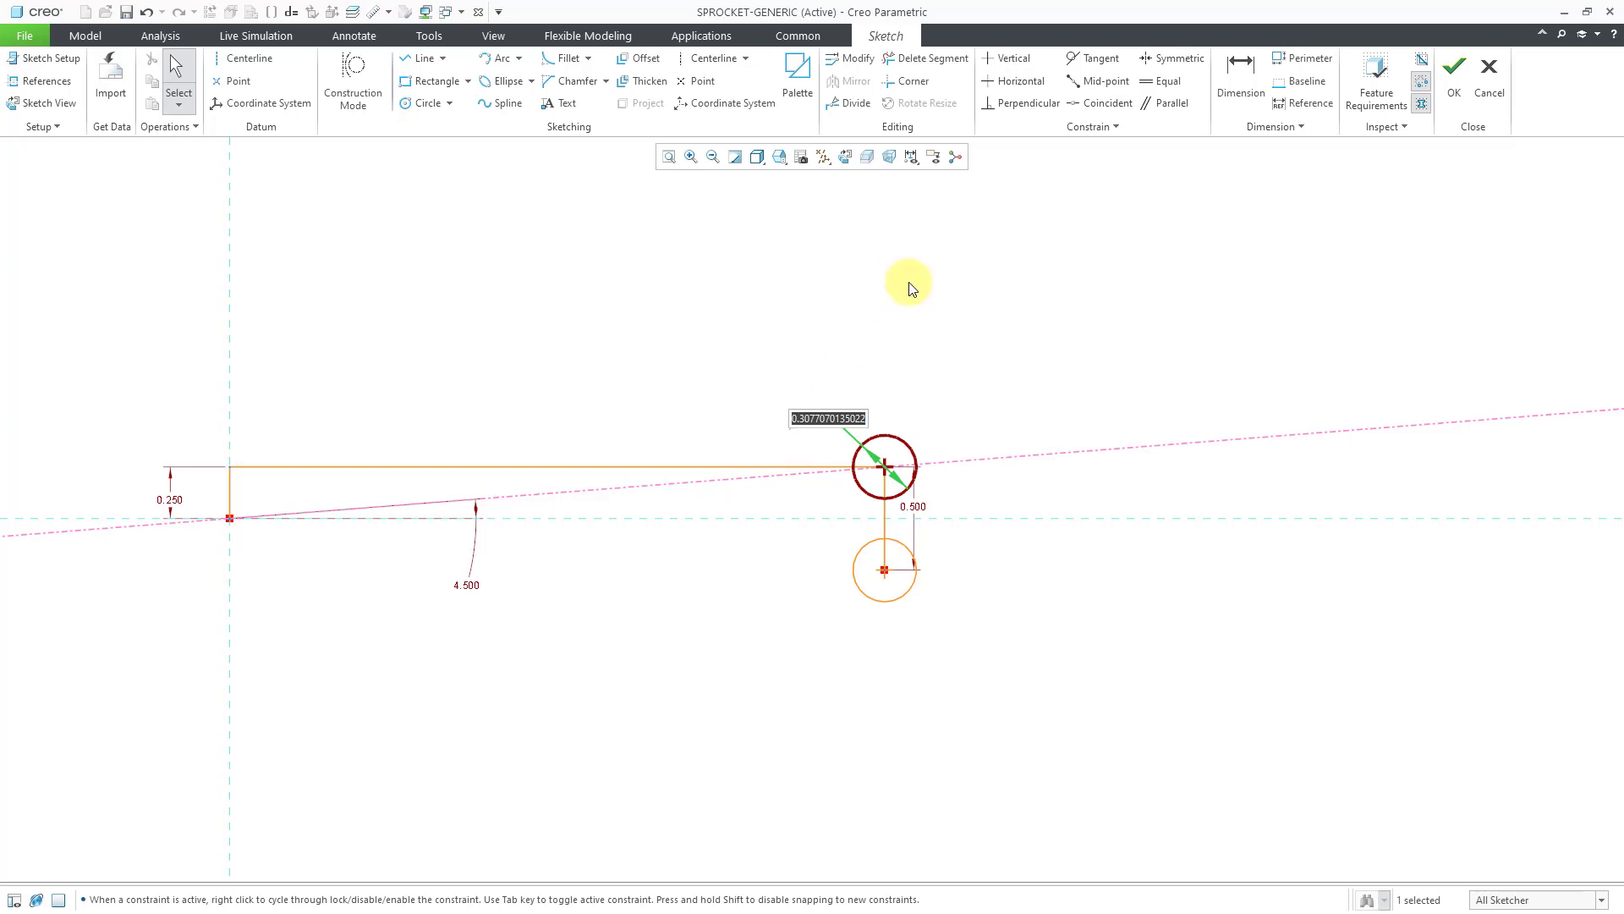
type(".318")
key("Return")
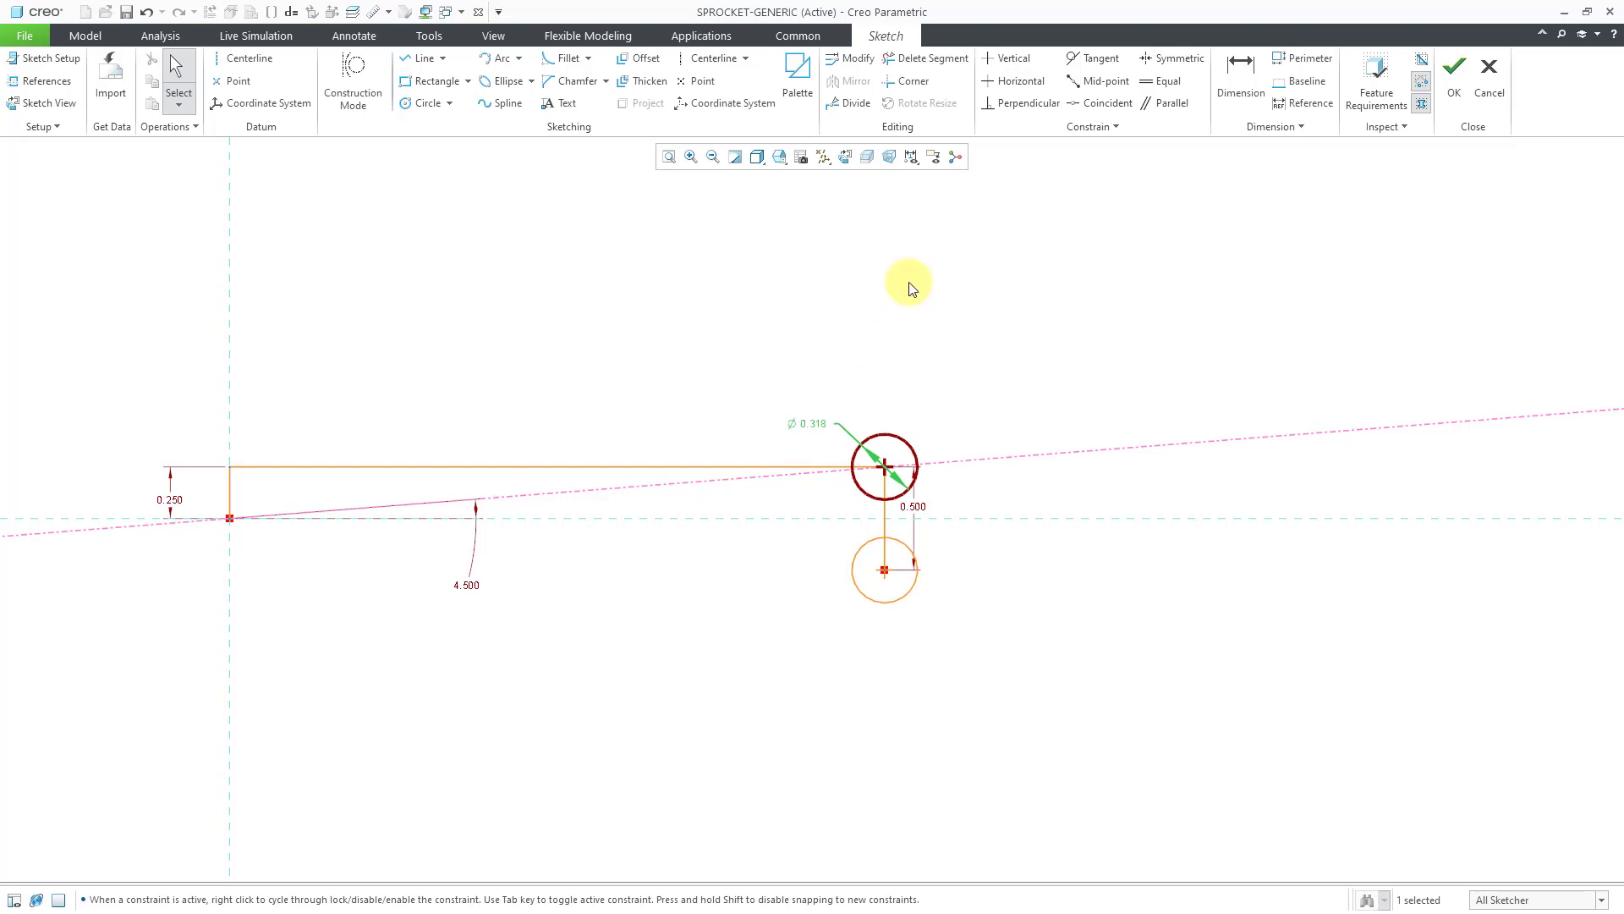
left_click(911, 289)
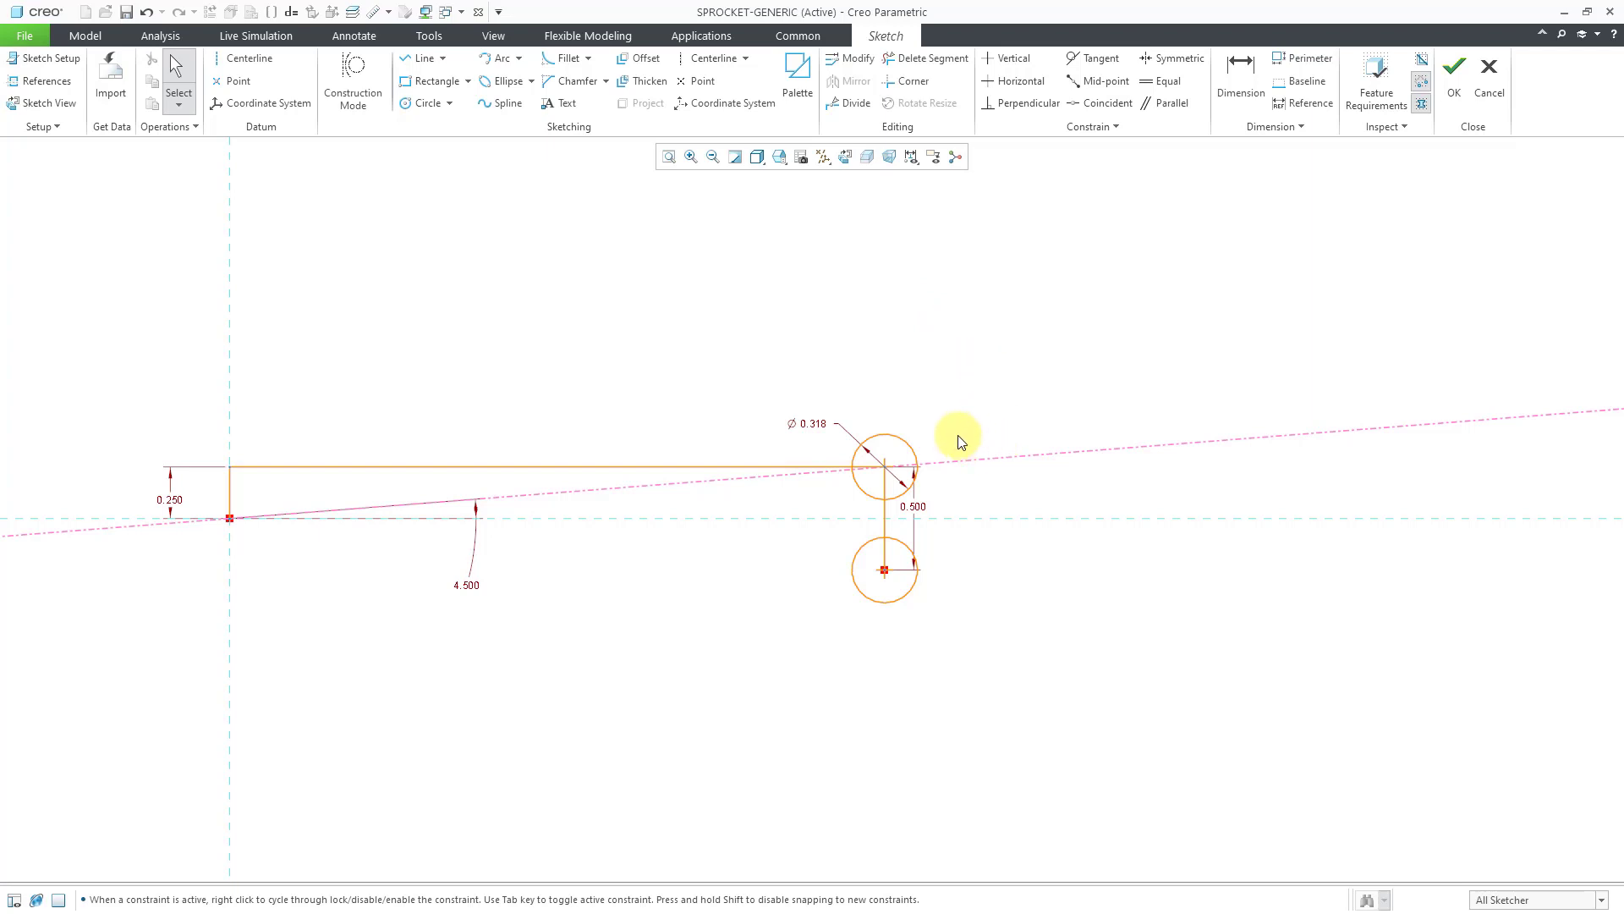
Start a tangent line on the upper circle using Line Tangent.
scroll(895, 456, "up", 1)
scroll(880, 583, "up", 2)
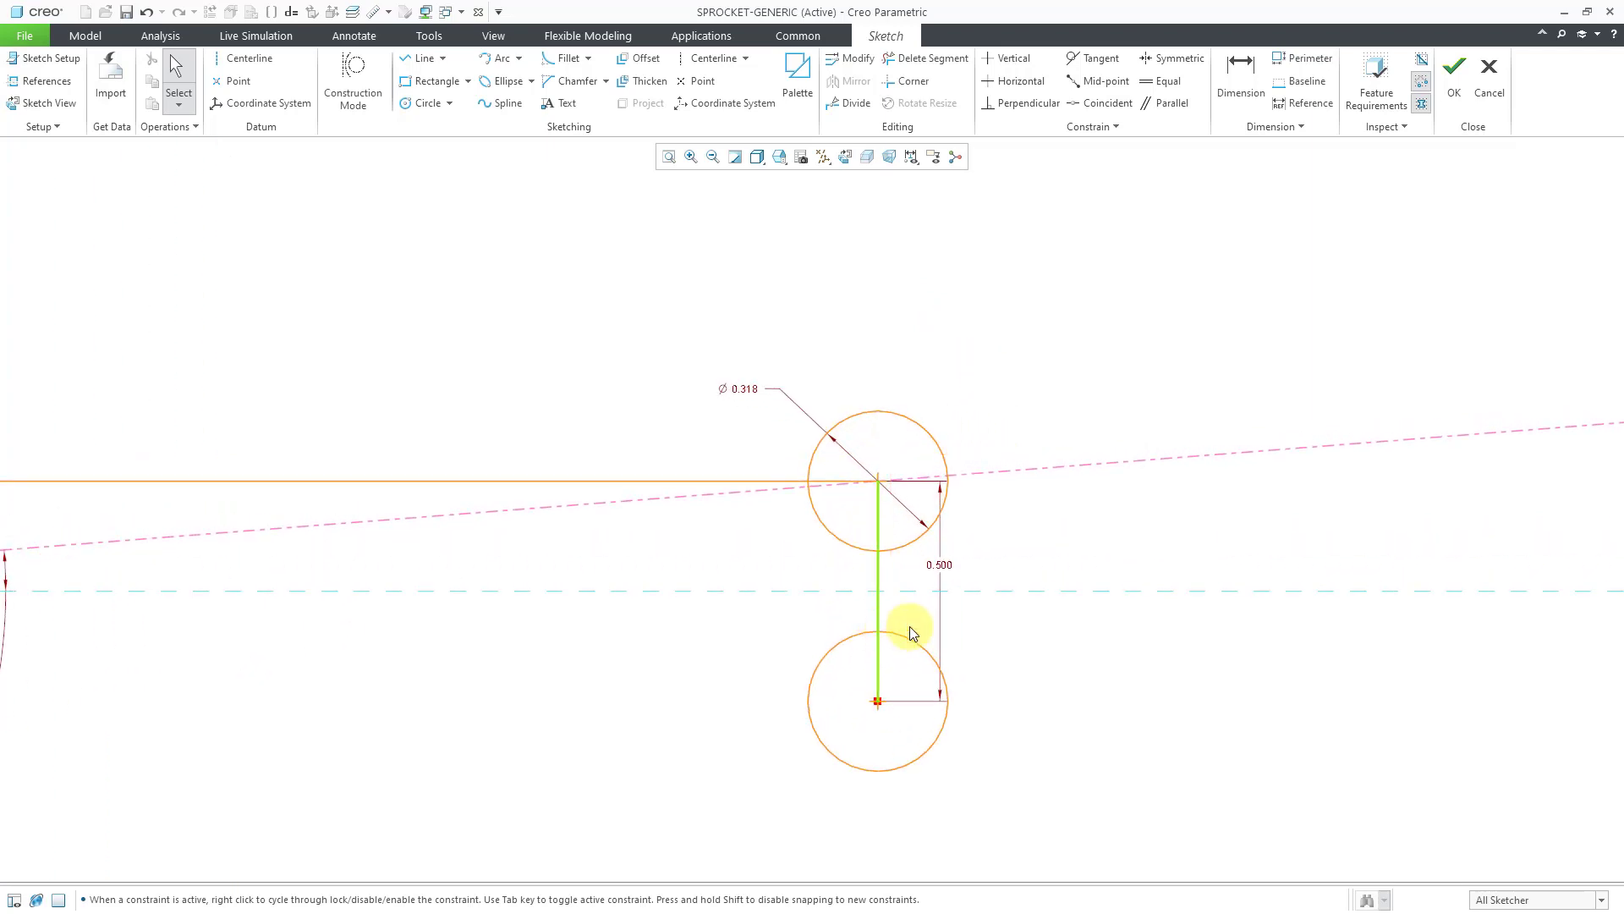
middle_click_drag(930, 477, 978, 355, "shift")
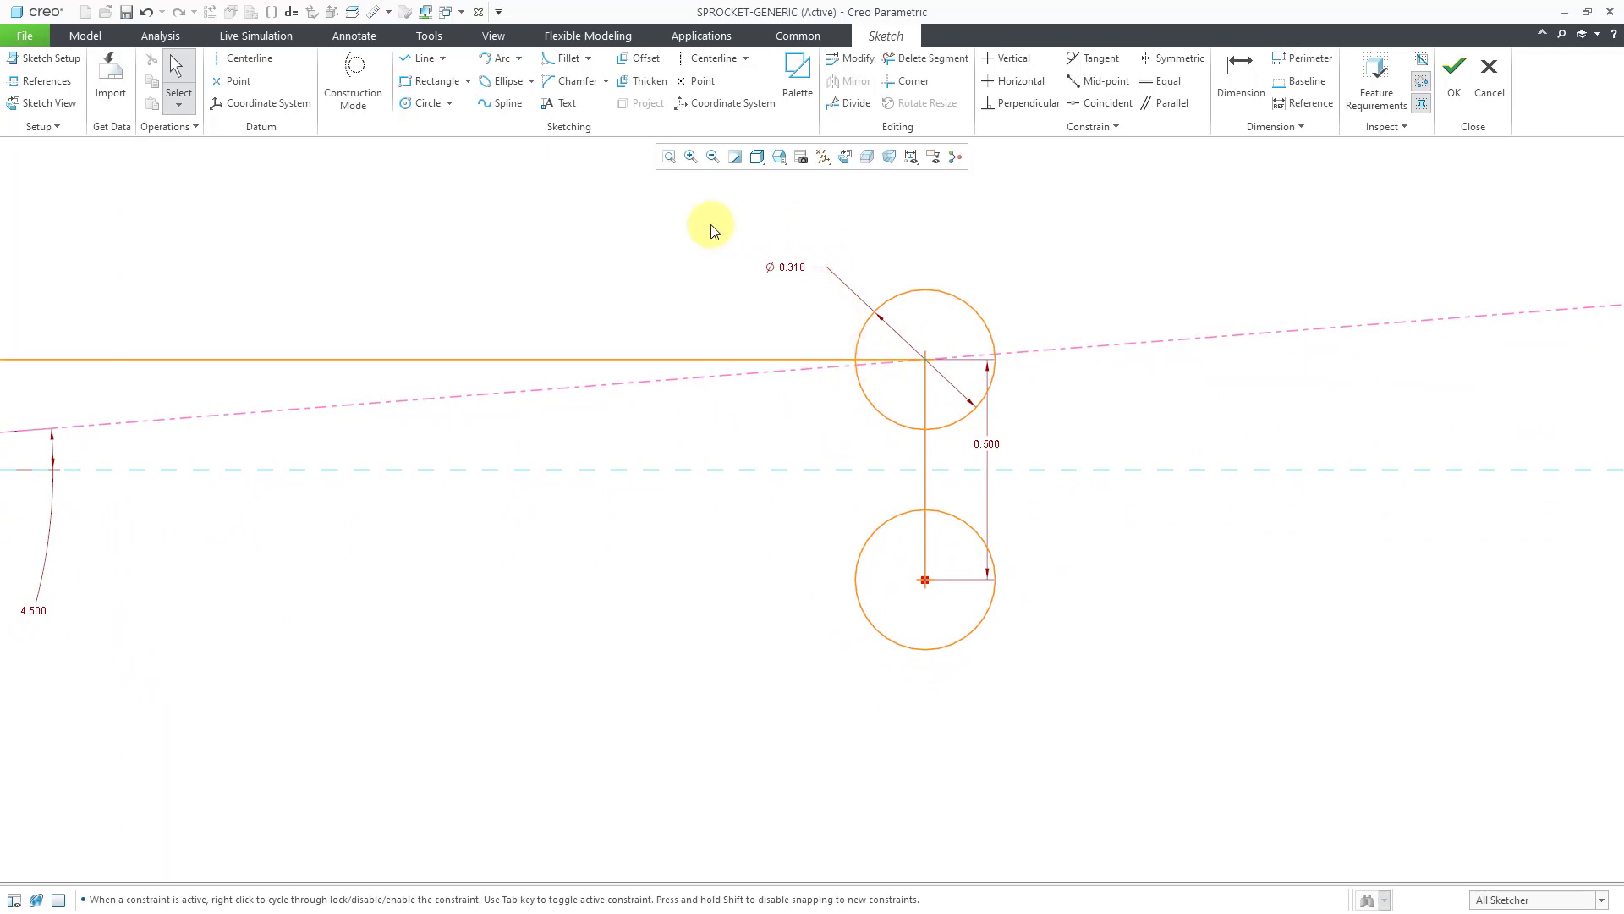
left_click(444, 59)
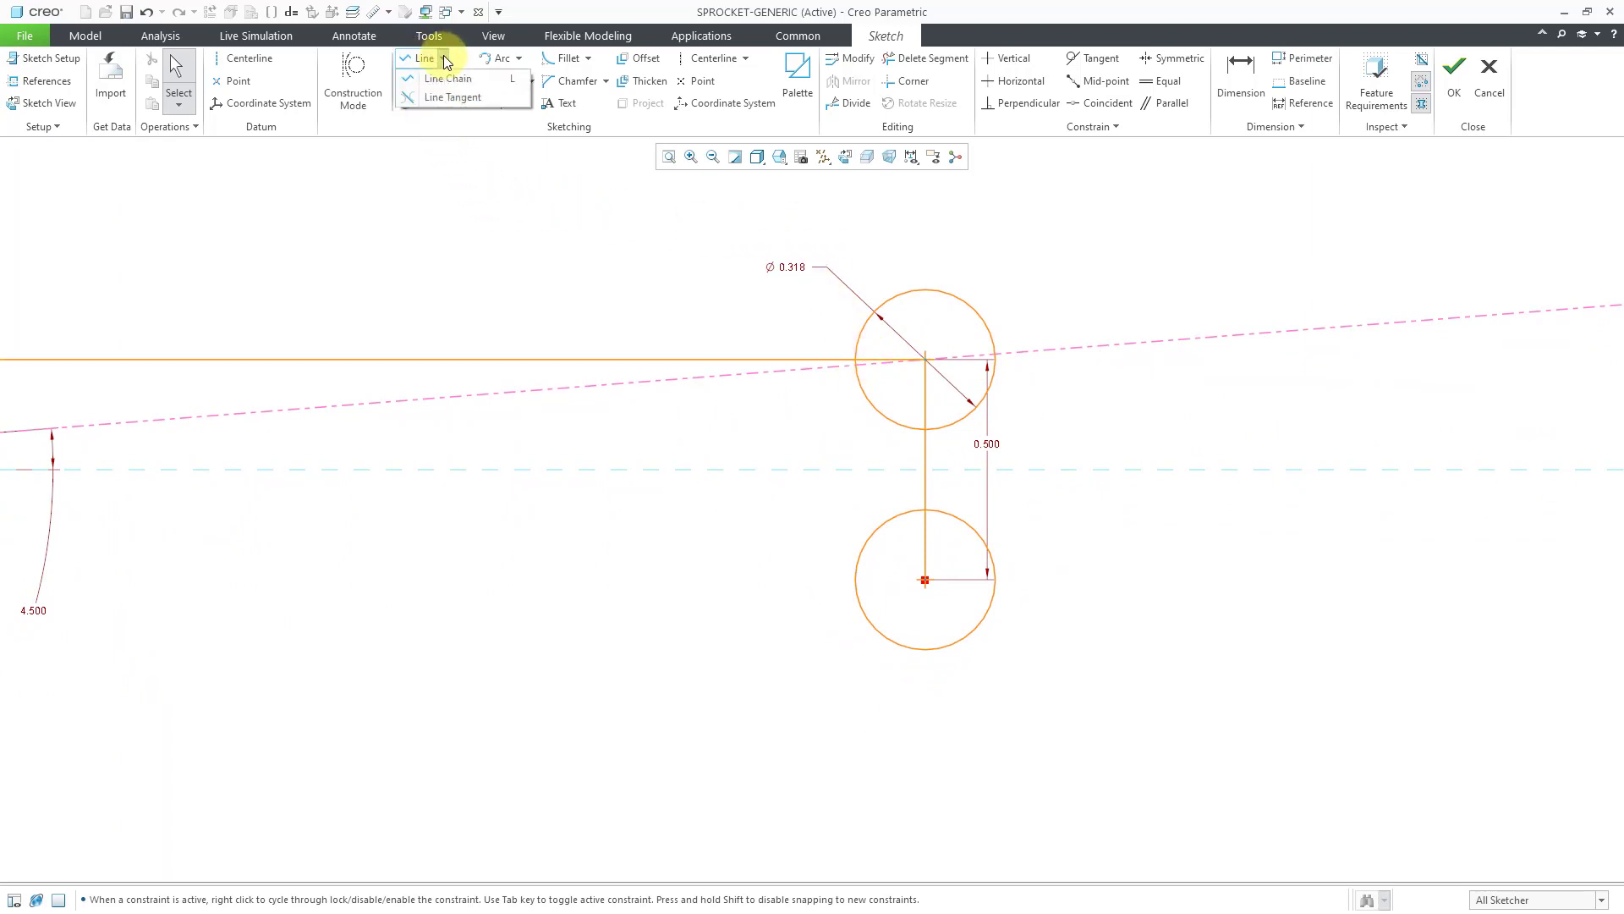
left_click(447, 98)
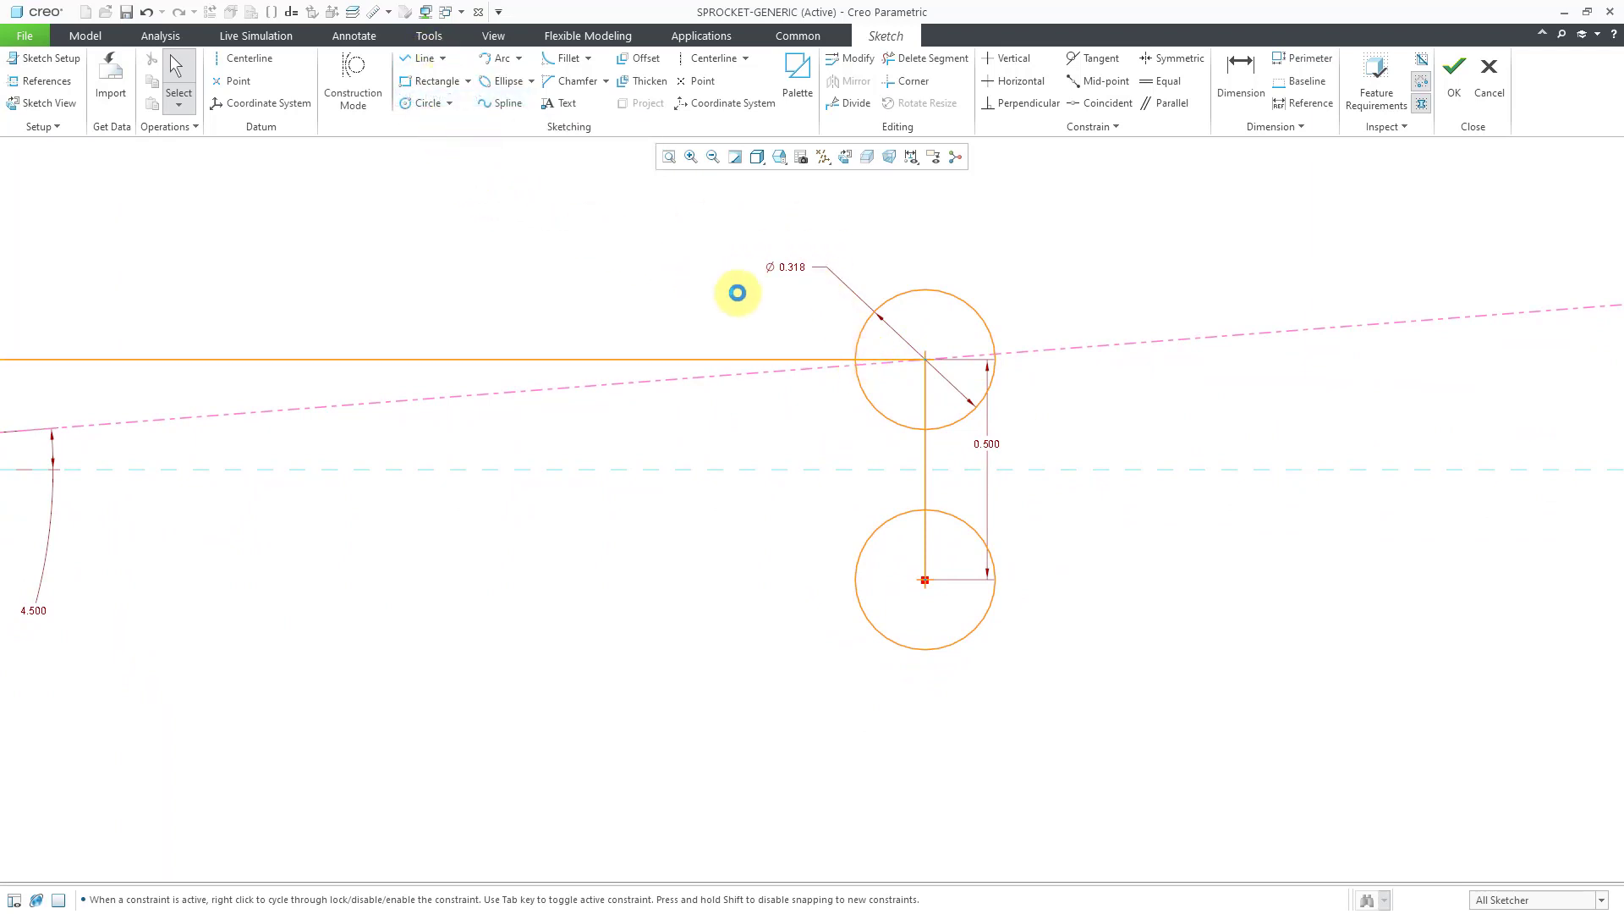
left_click(857, 344)
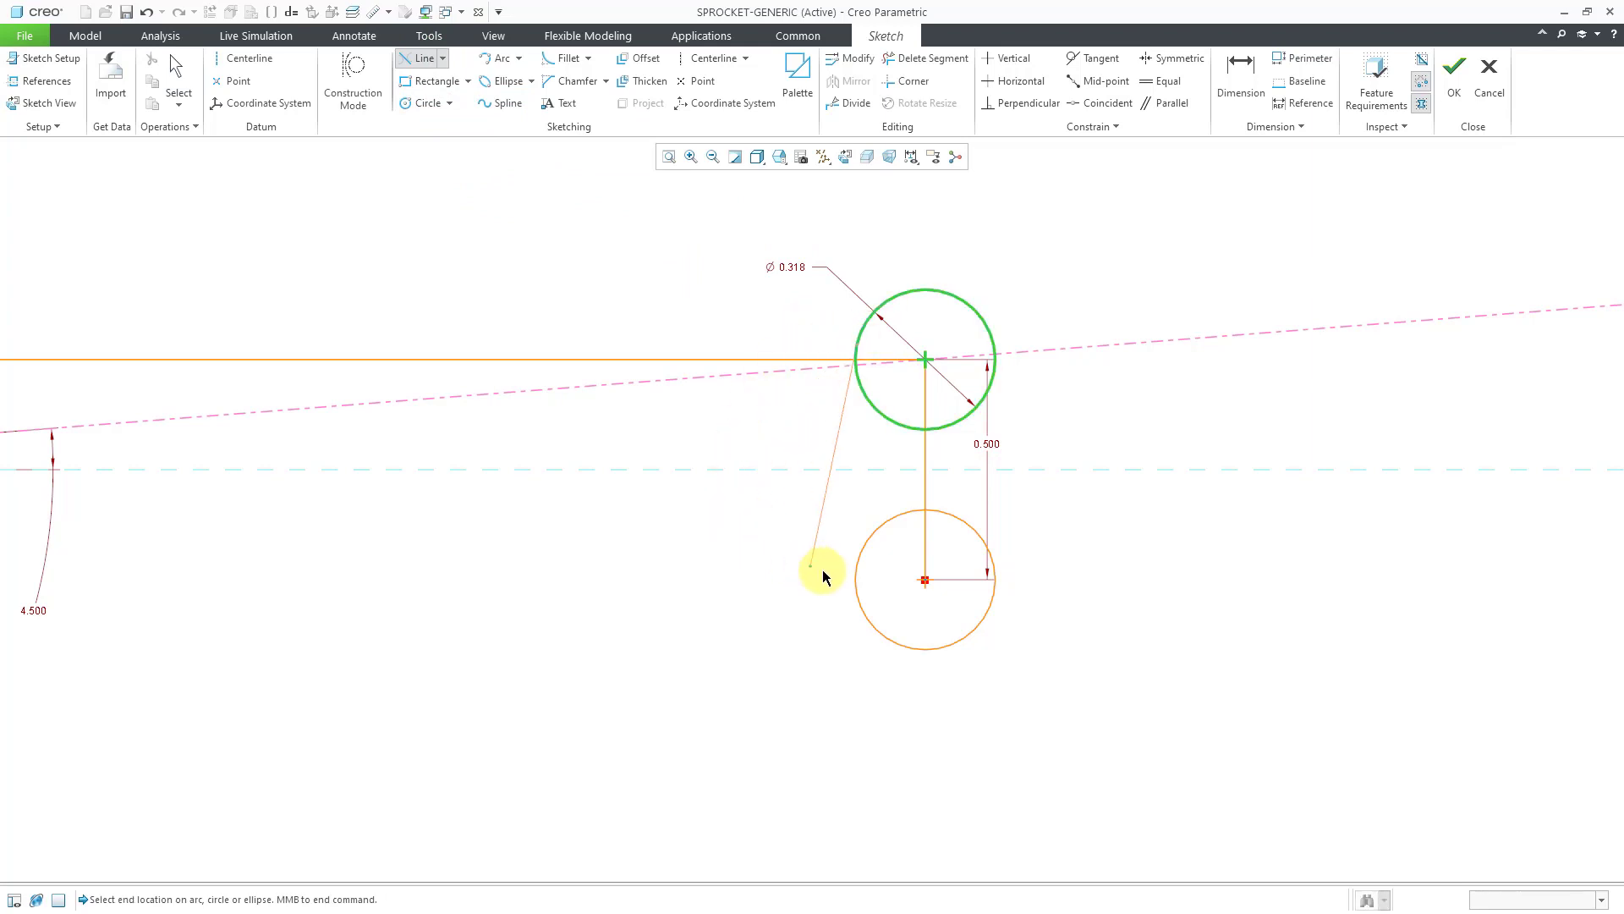
Finish the tangent line on the lower circle and make the centre-to-centre vertical line construction geometry.
left_click(857, 584)
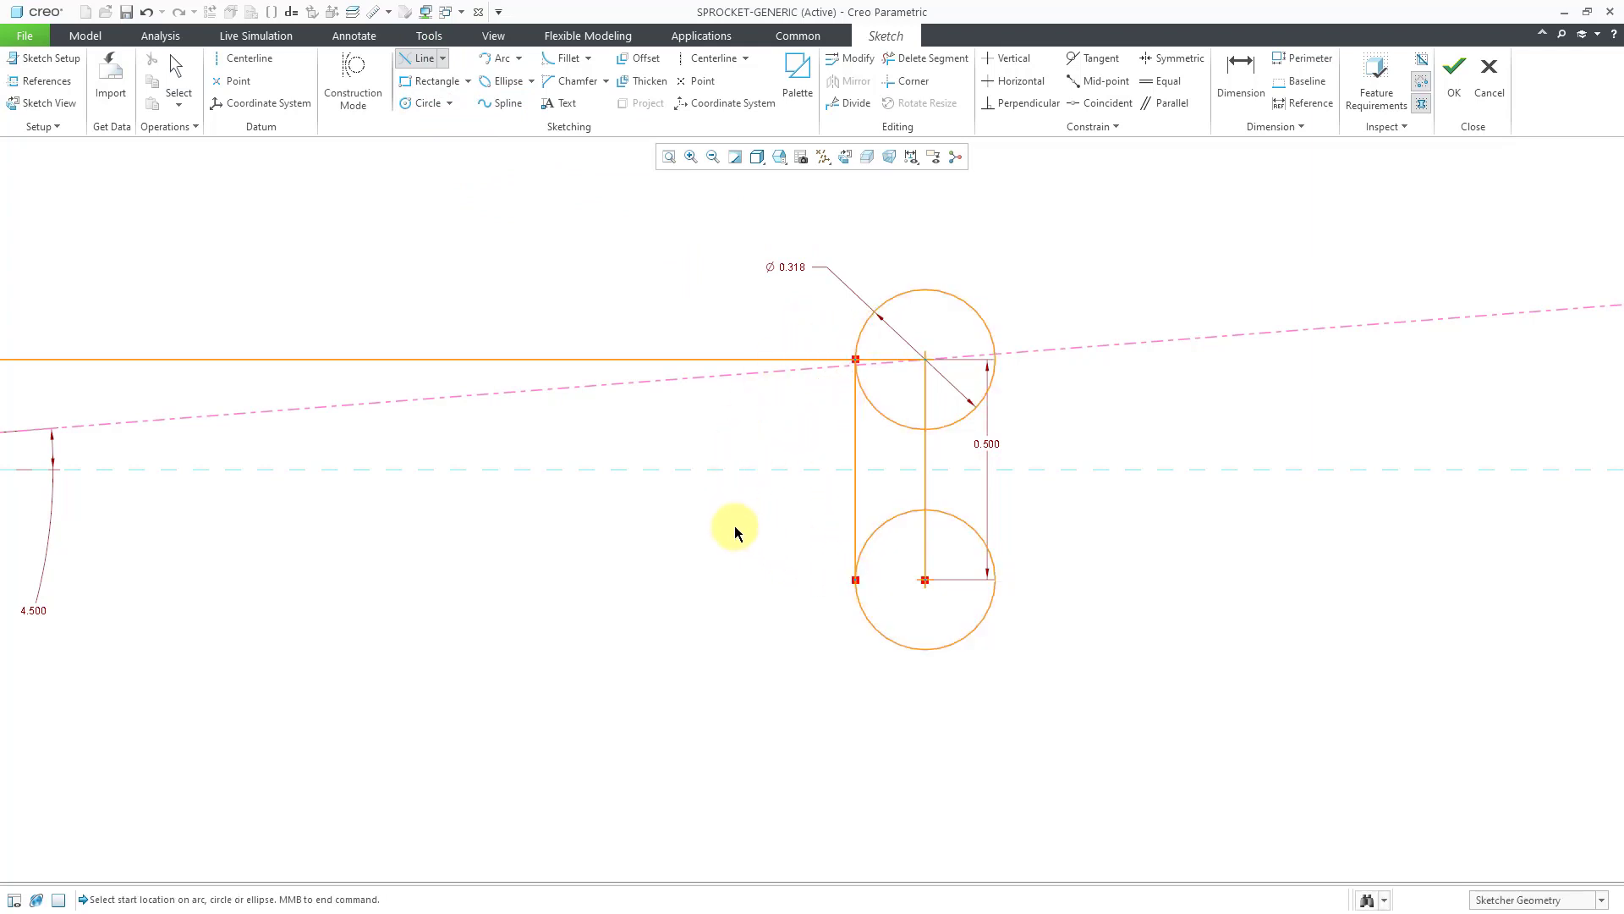
middle_click(734, 527)
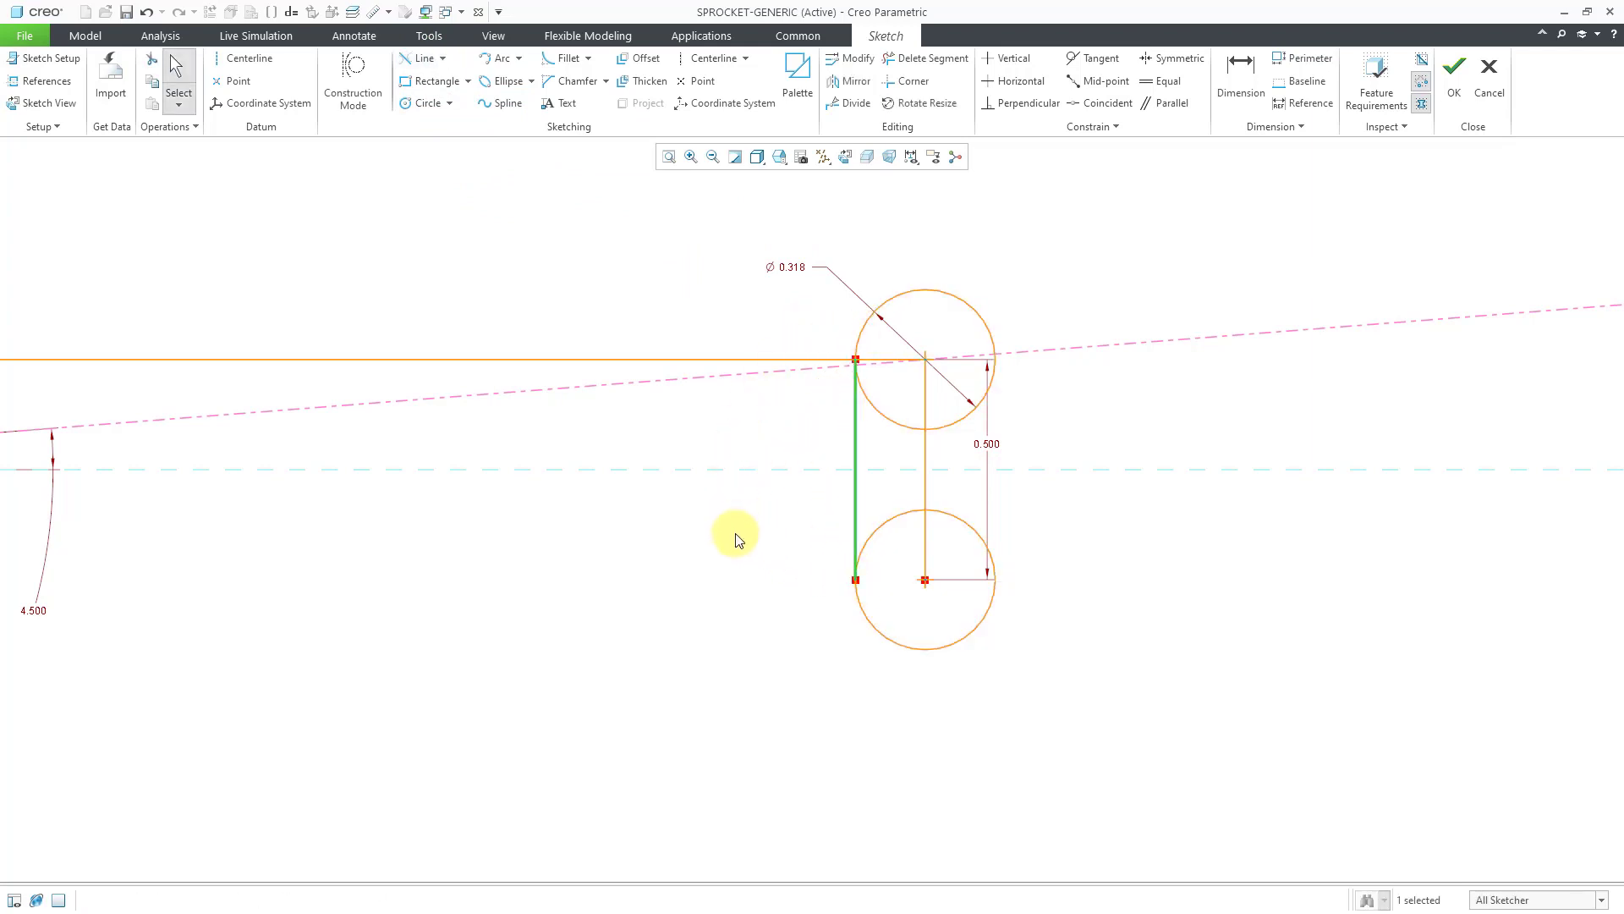
left_click(924, 474)
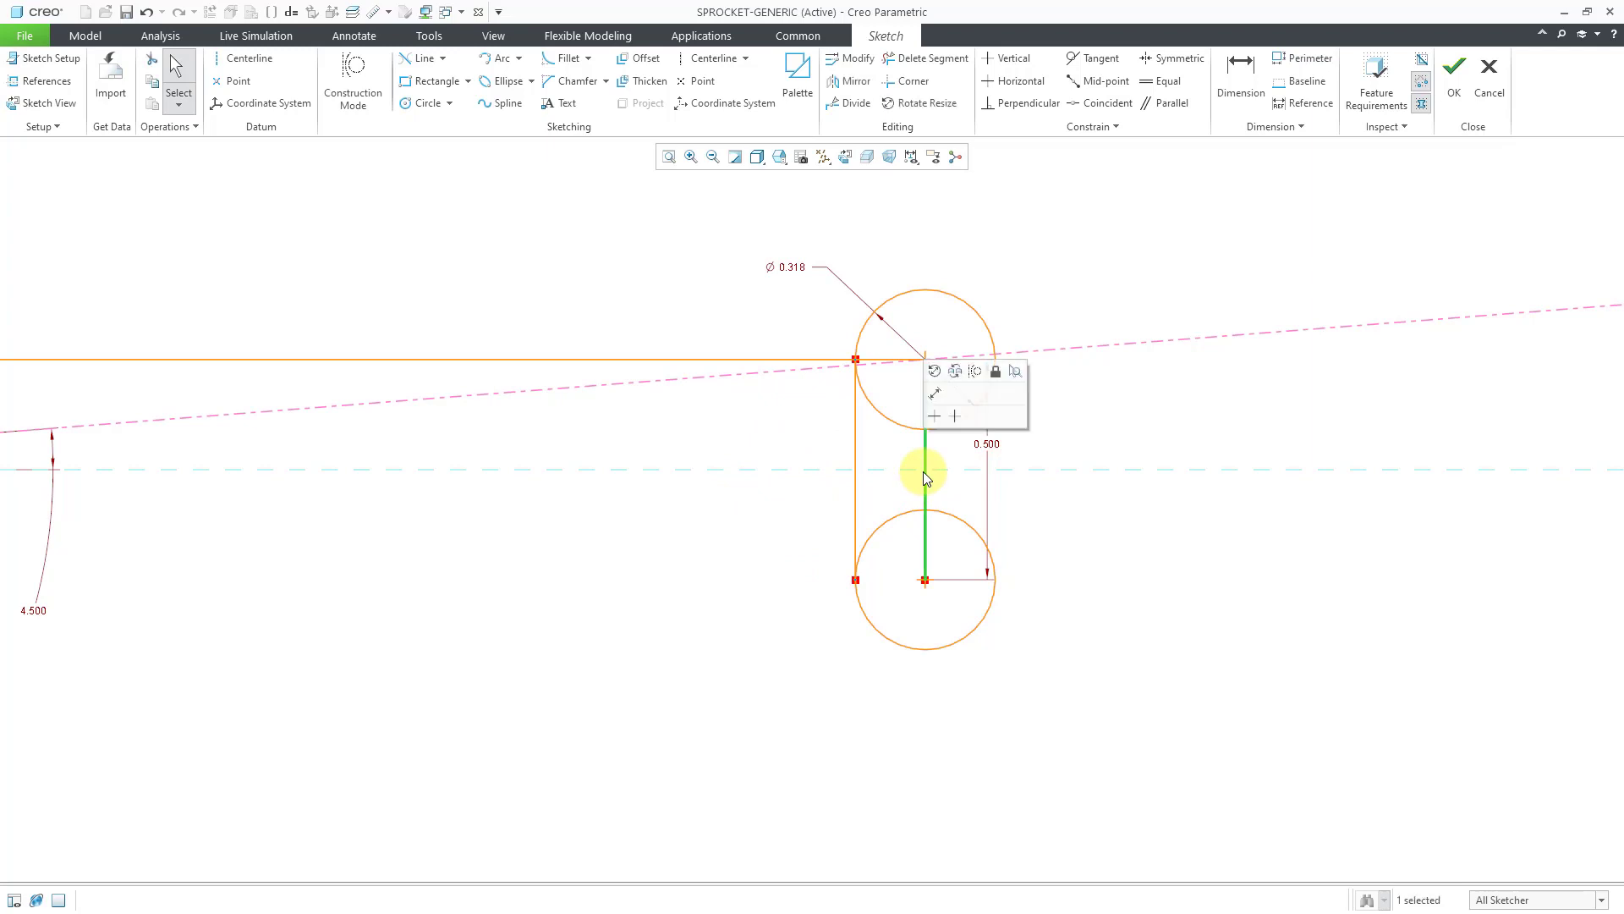
left_click(974, 372)
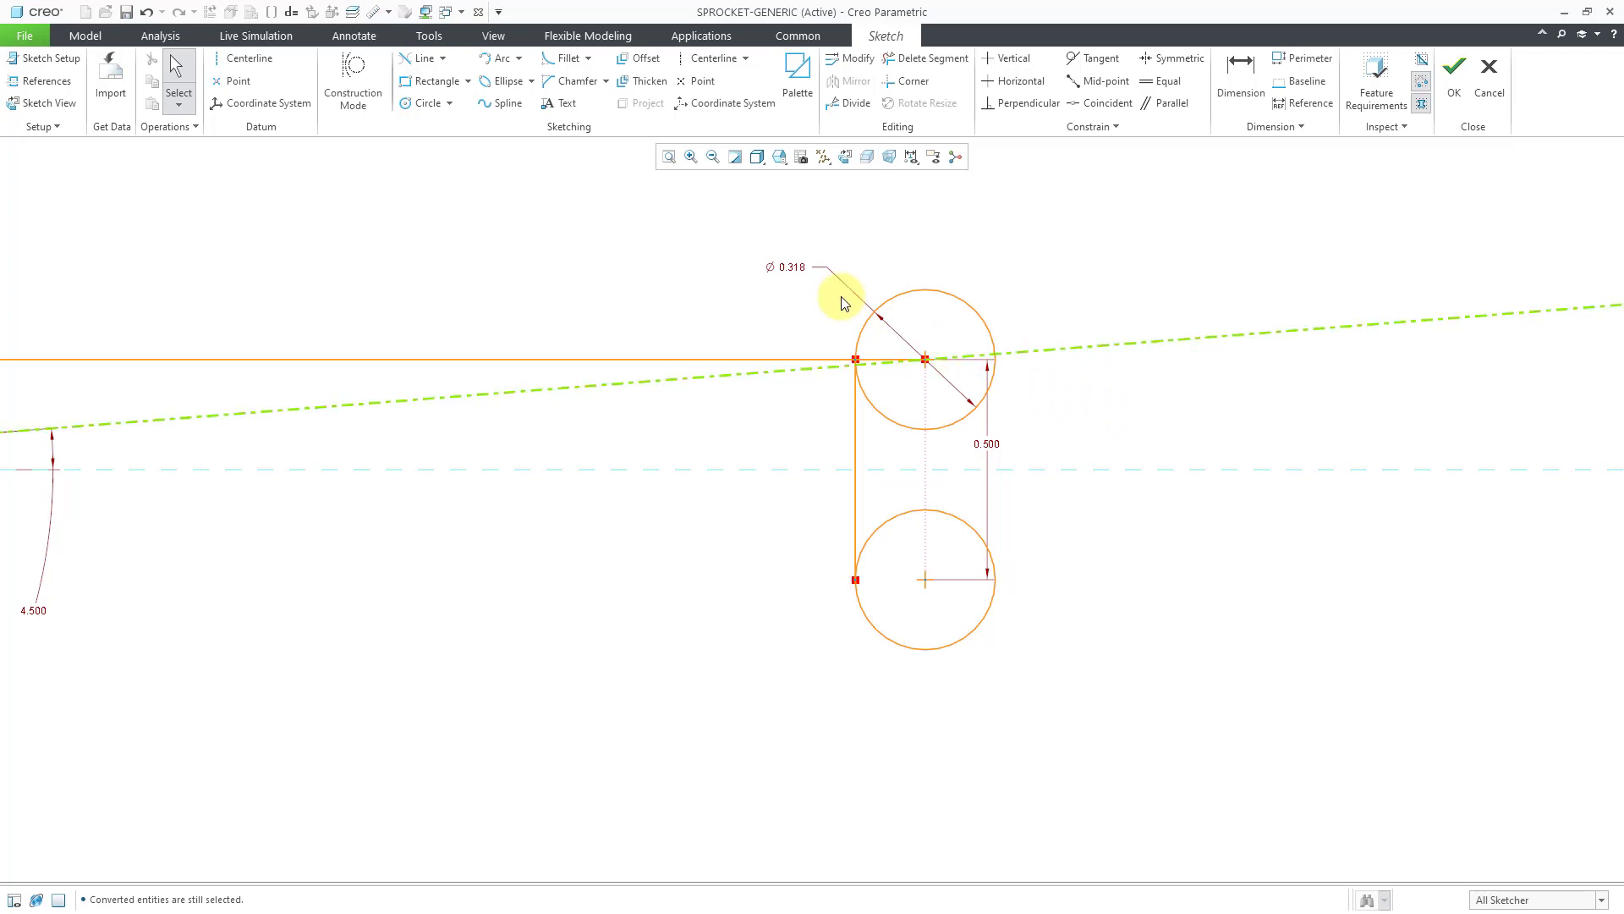
Place two sketch points on the horizontal centerline.
left_click(692, 81)
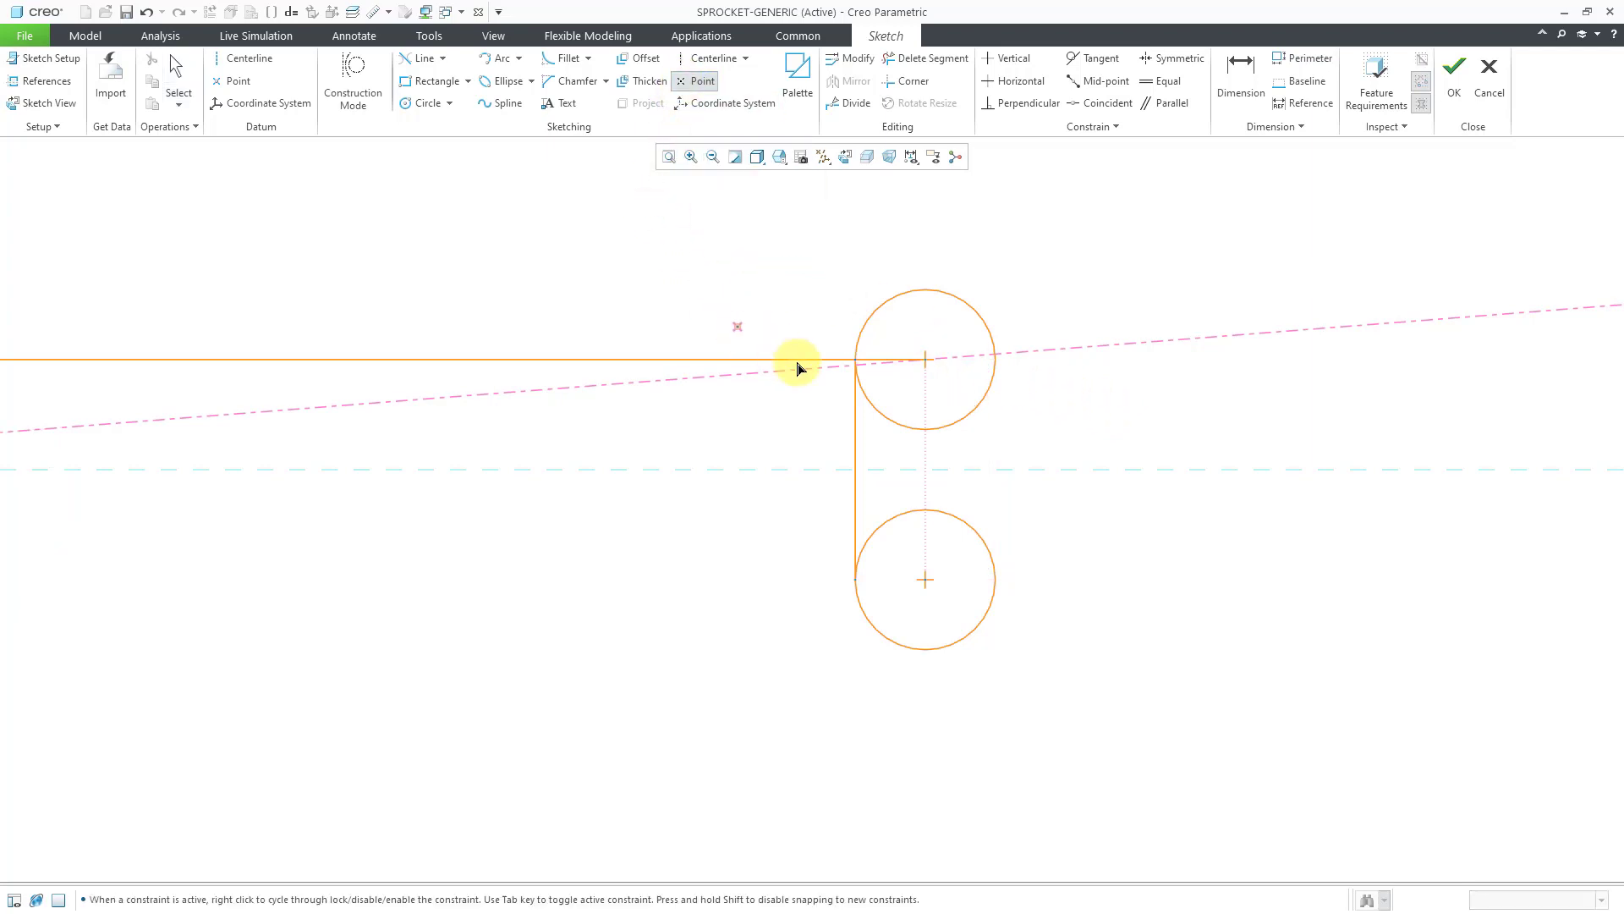
left_click(894, 469)
left_click(964, 468)
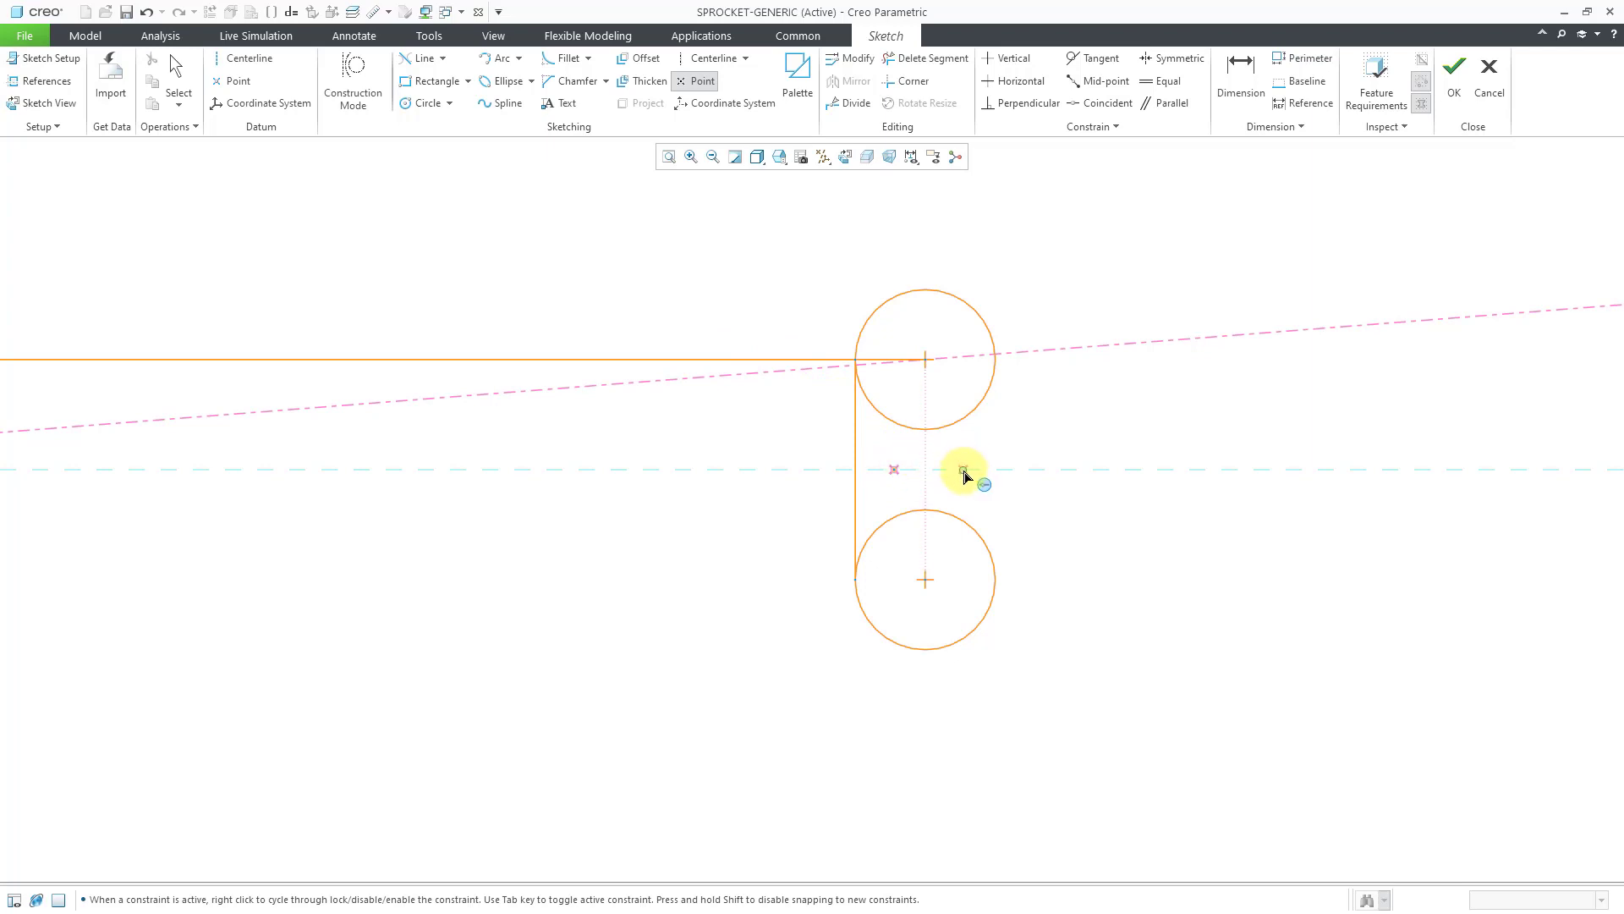
middle_click(1063, 453)
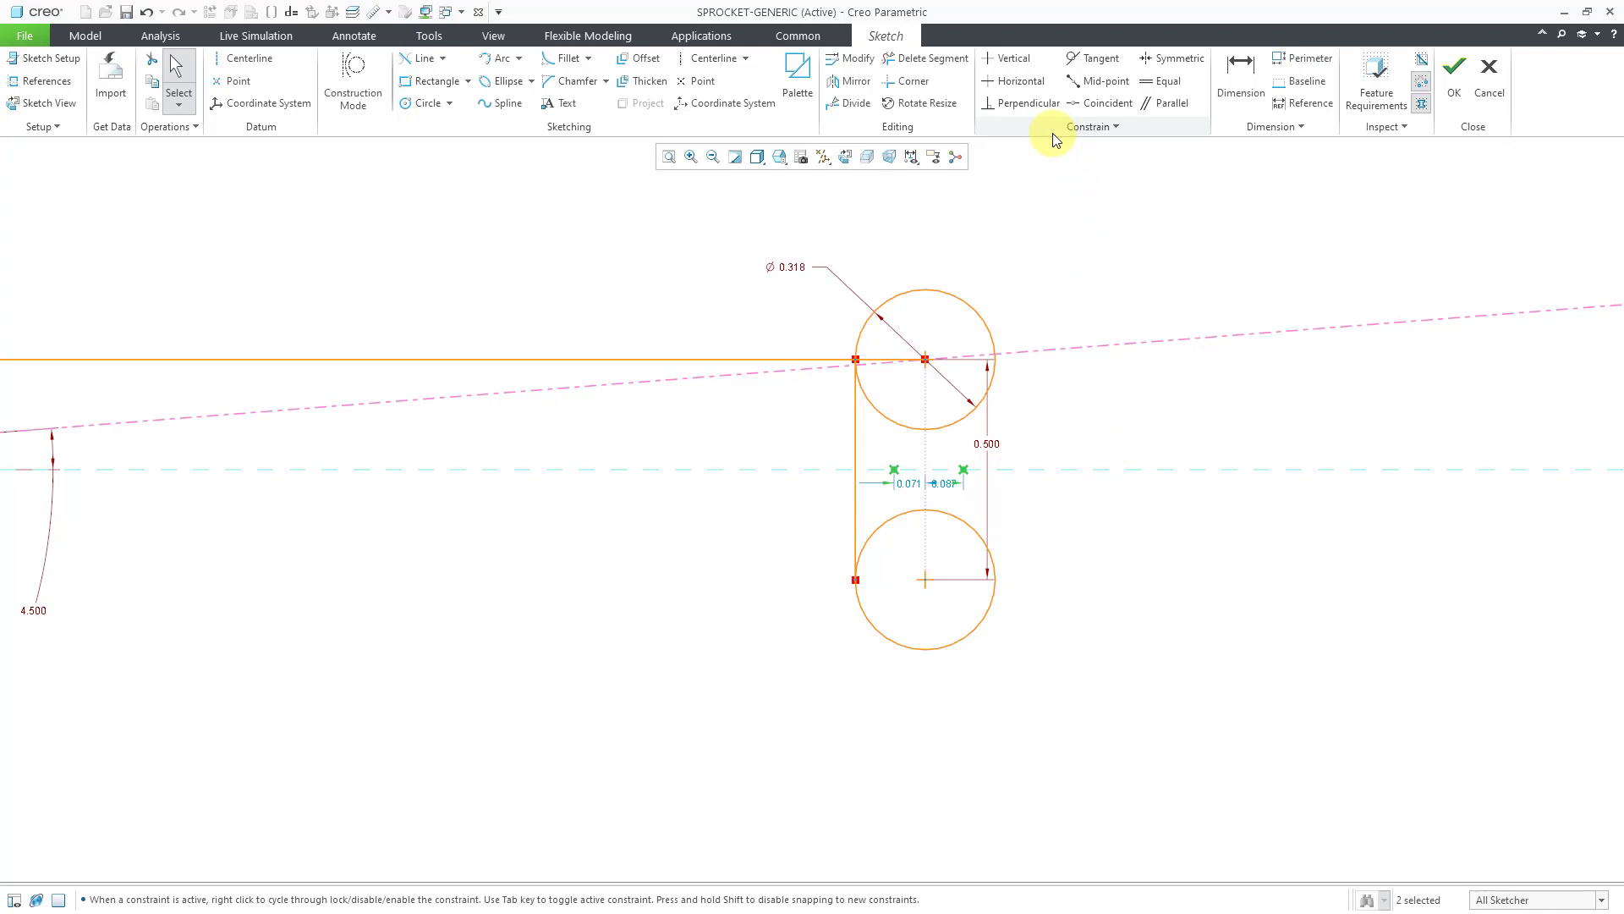
Dimension the two points 0.100 and 0.300 from the left vertical line.
left_click(1242, 93)
left_click(894, 470)
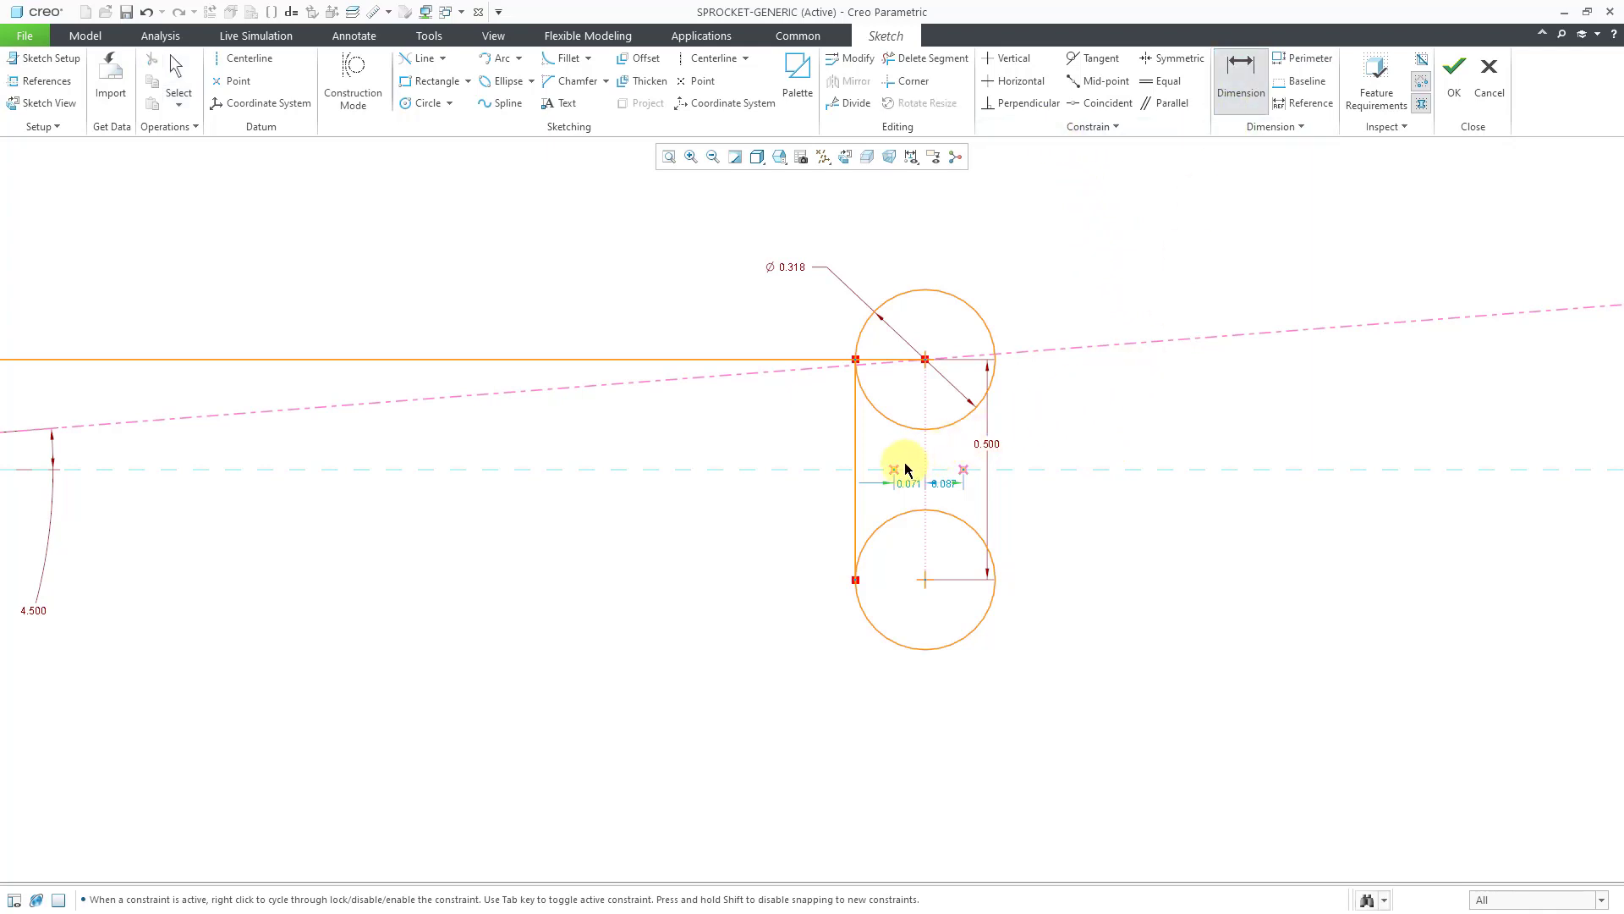
left_click(856, 450)
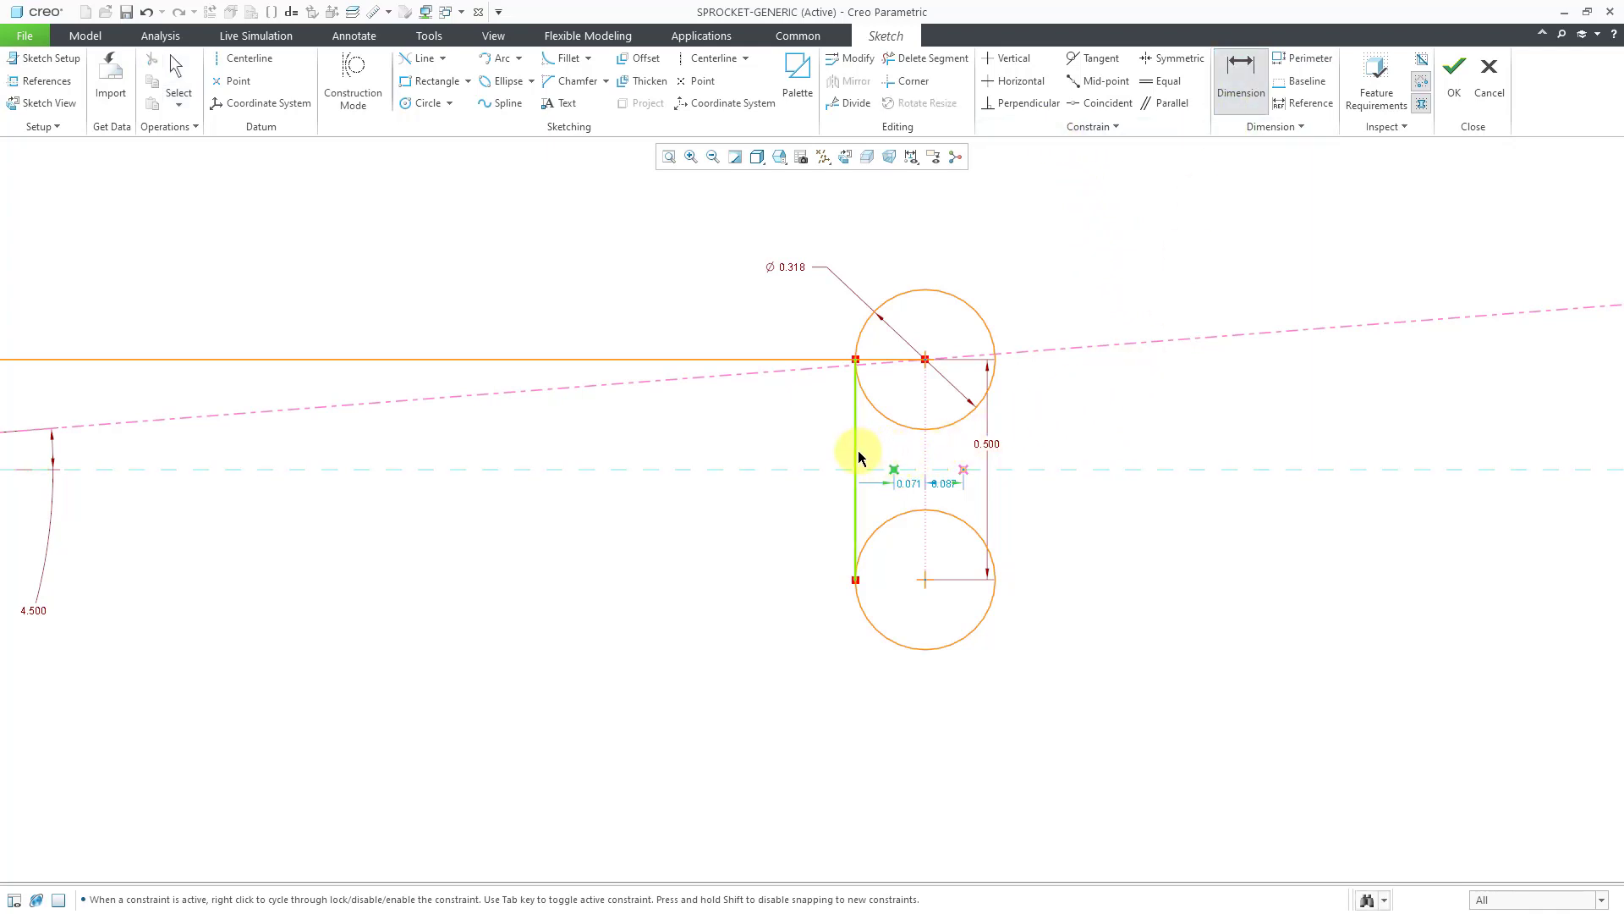
middle_click(779, 709)
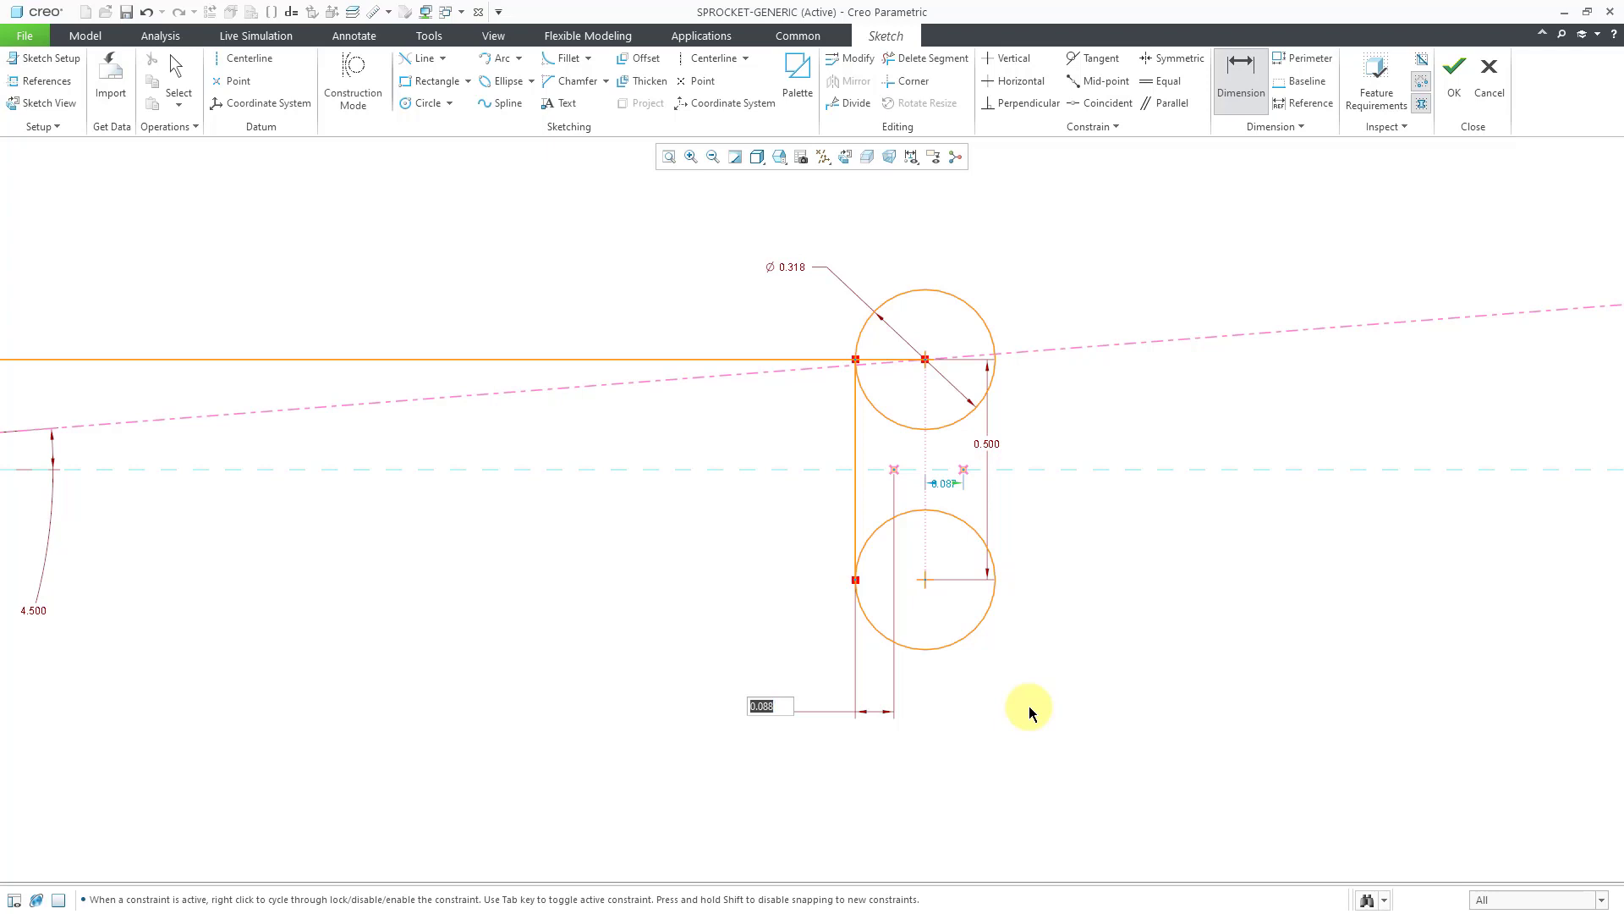
type(".1")
key("Return")
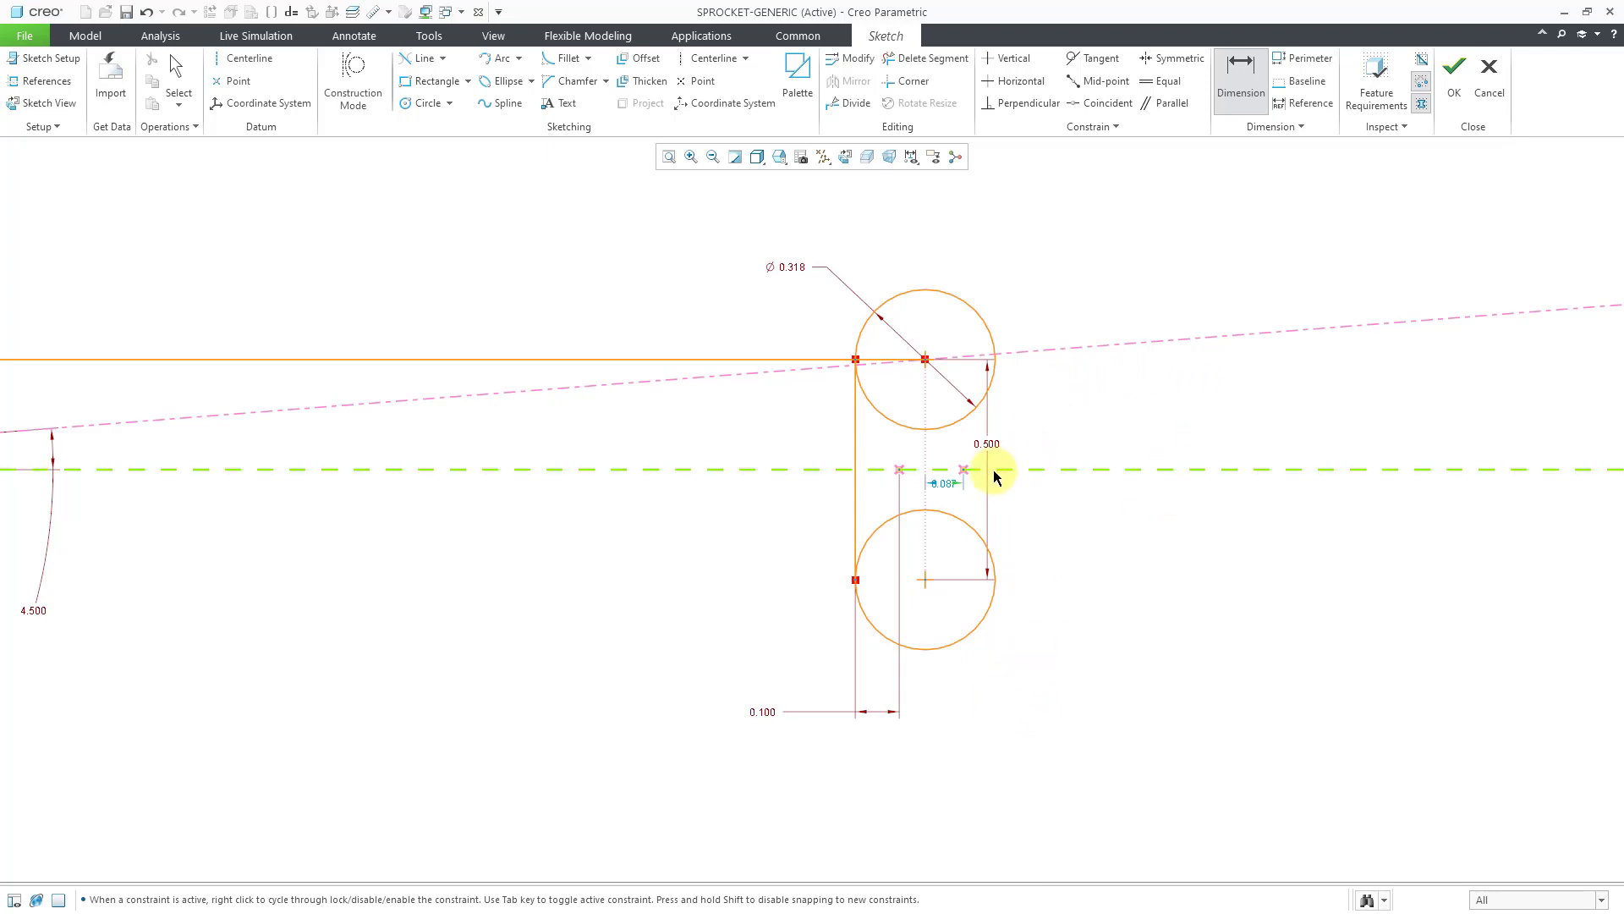
left_click(965, 471)
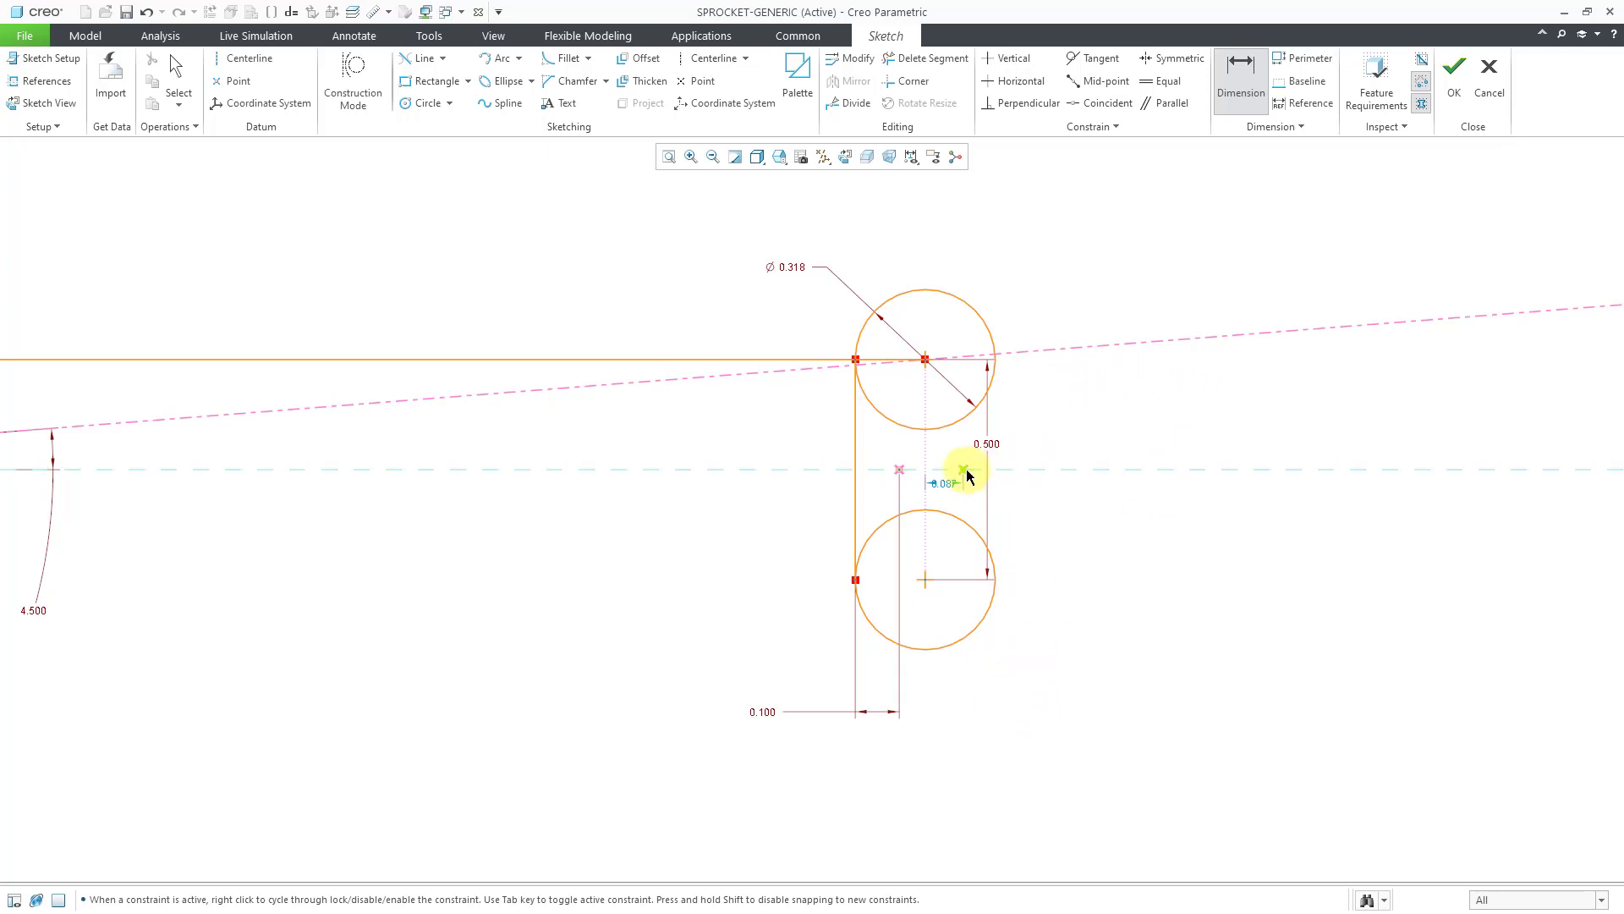
left_click(858, 459)
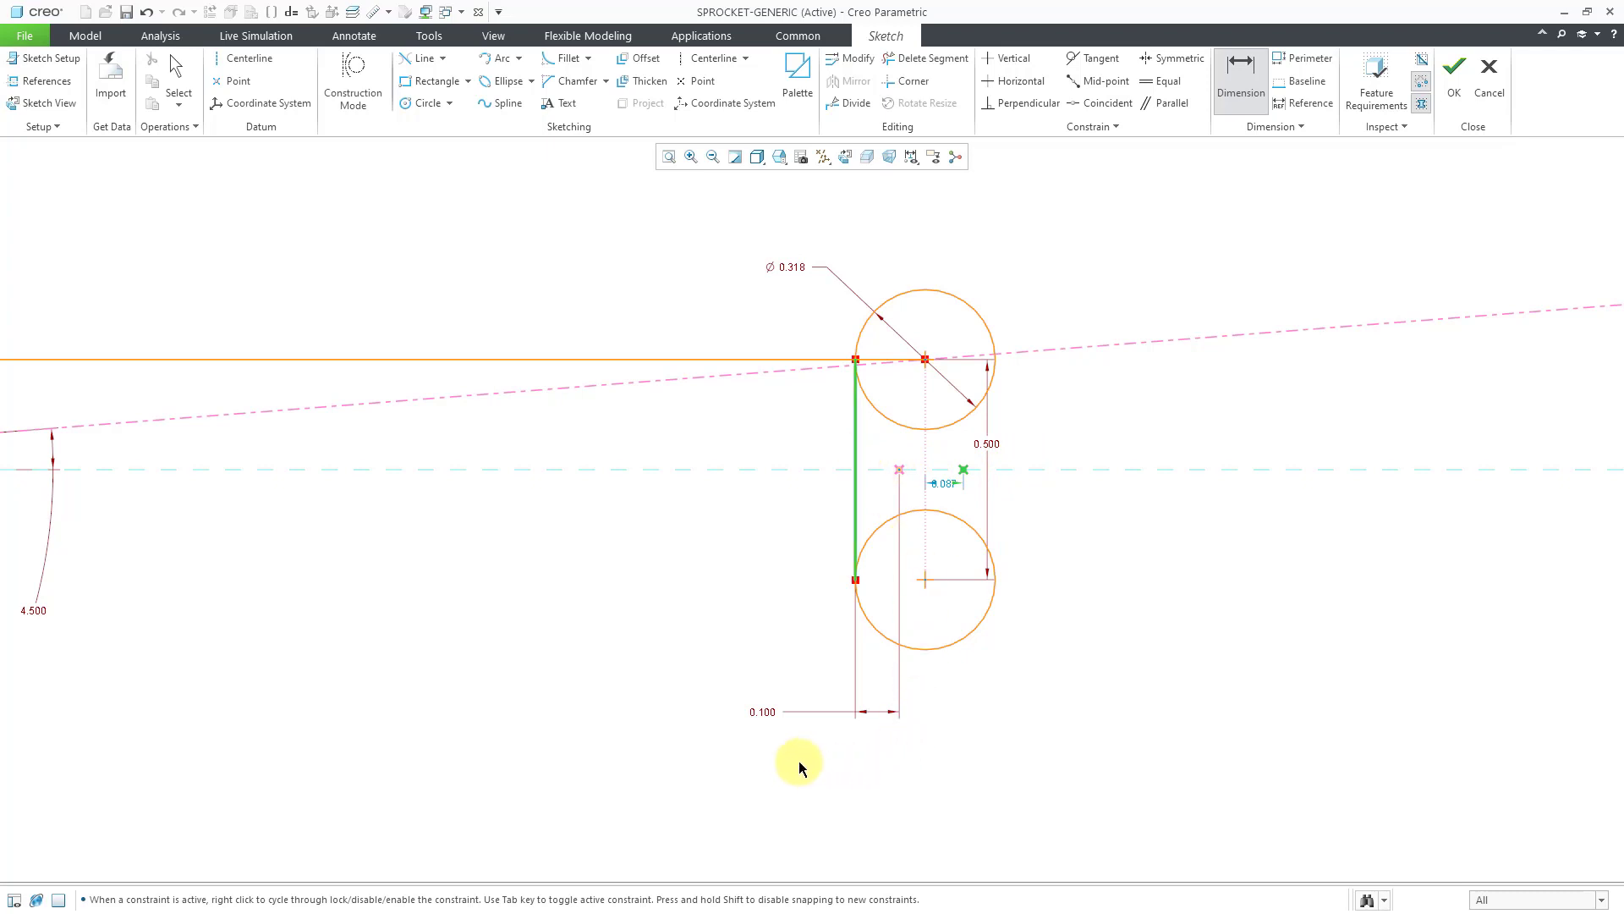
middle_click(767, 760)
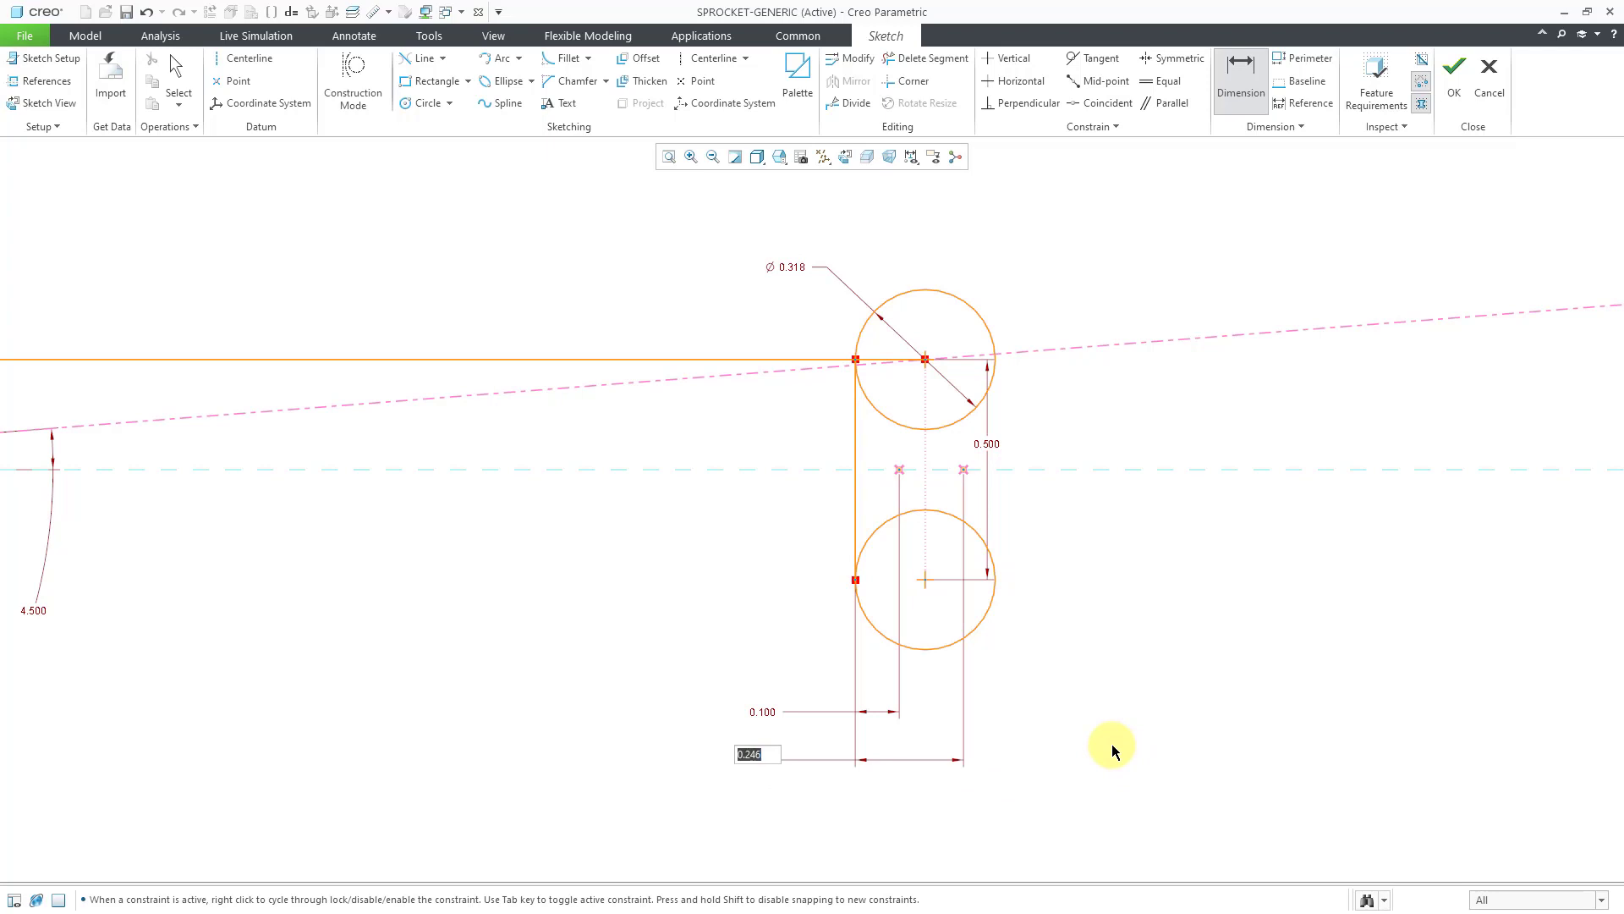
type("0.3")
key("Return")
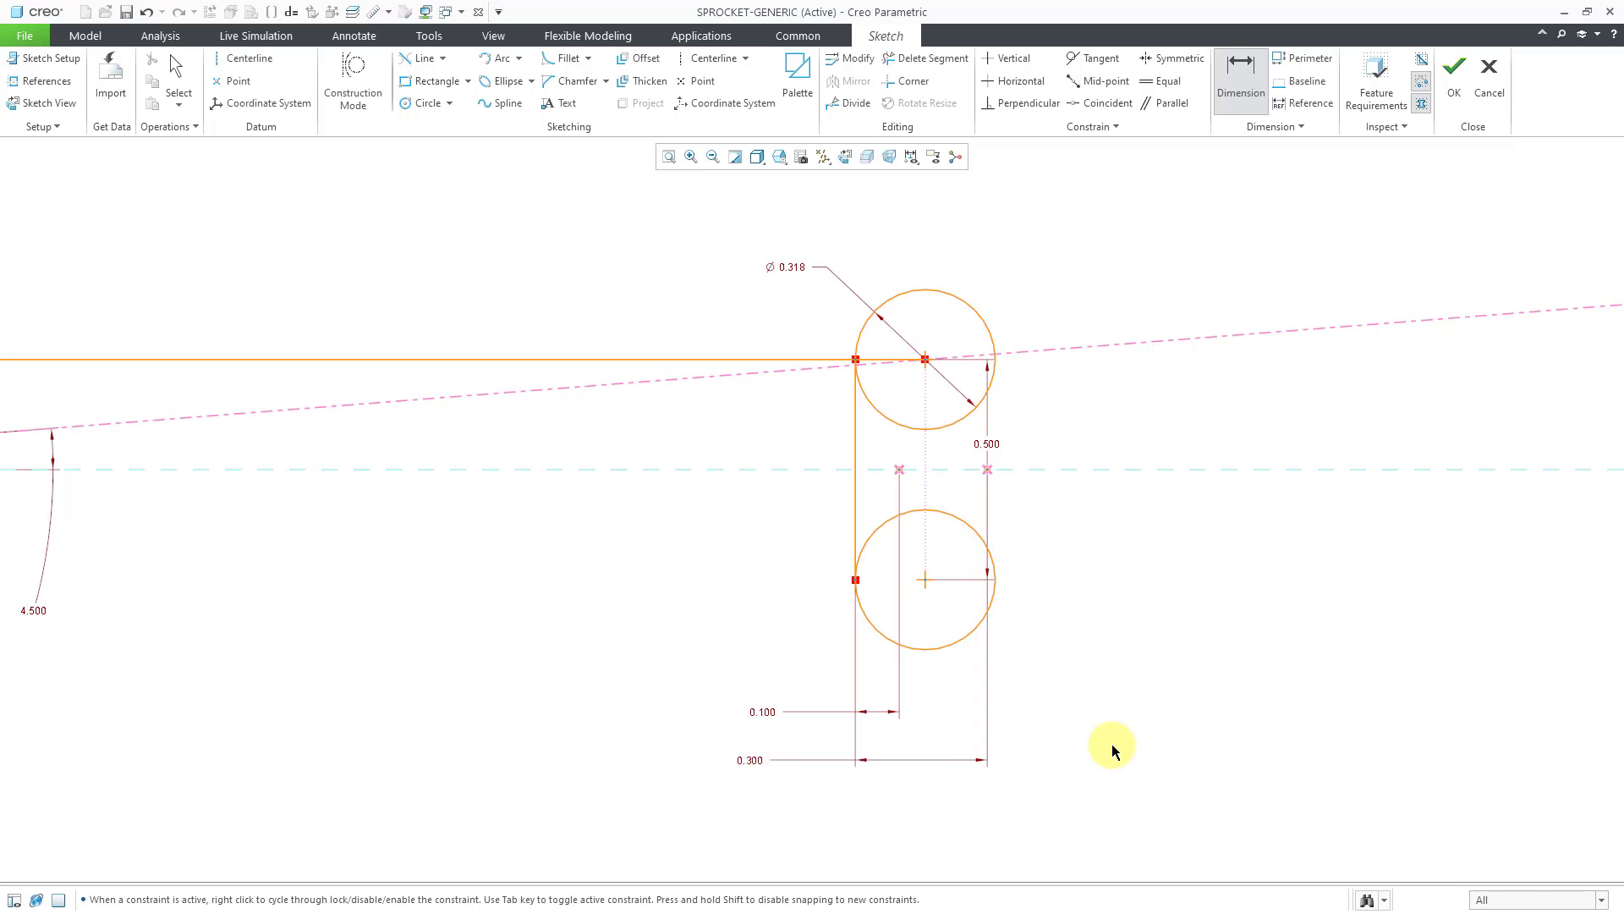
middle_click(1079, 612)
left_click_drag(997, 445, 1129, 457)
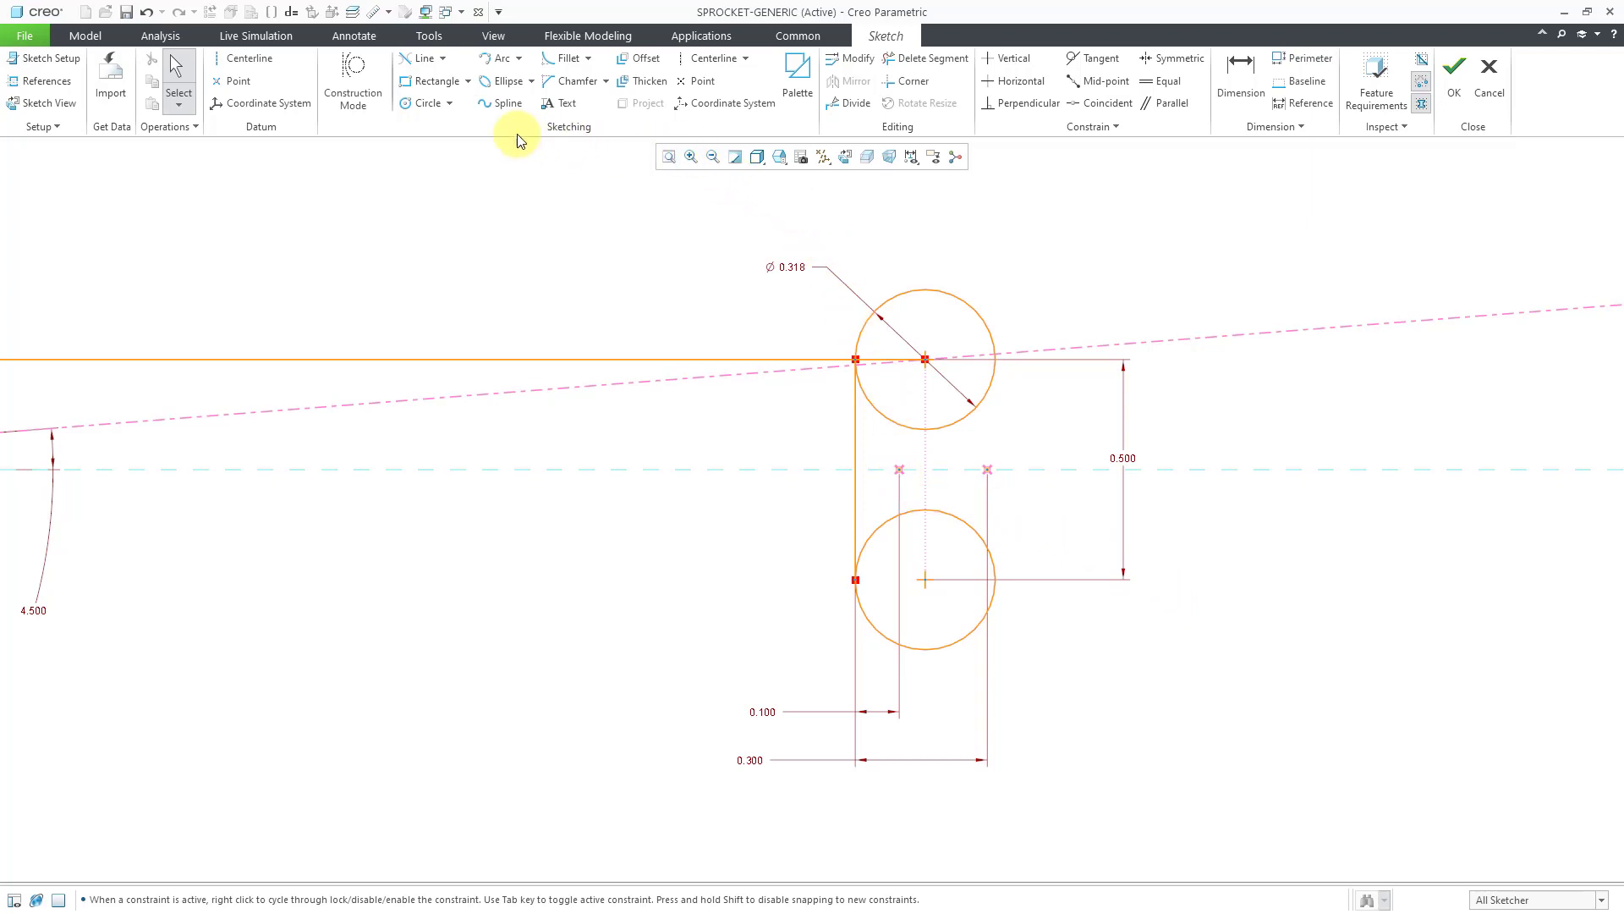
Draw a vertical line from the upper circle through the 0.100 point to the lower circle.
left_click(443, 59)
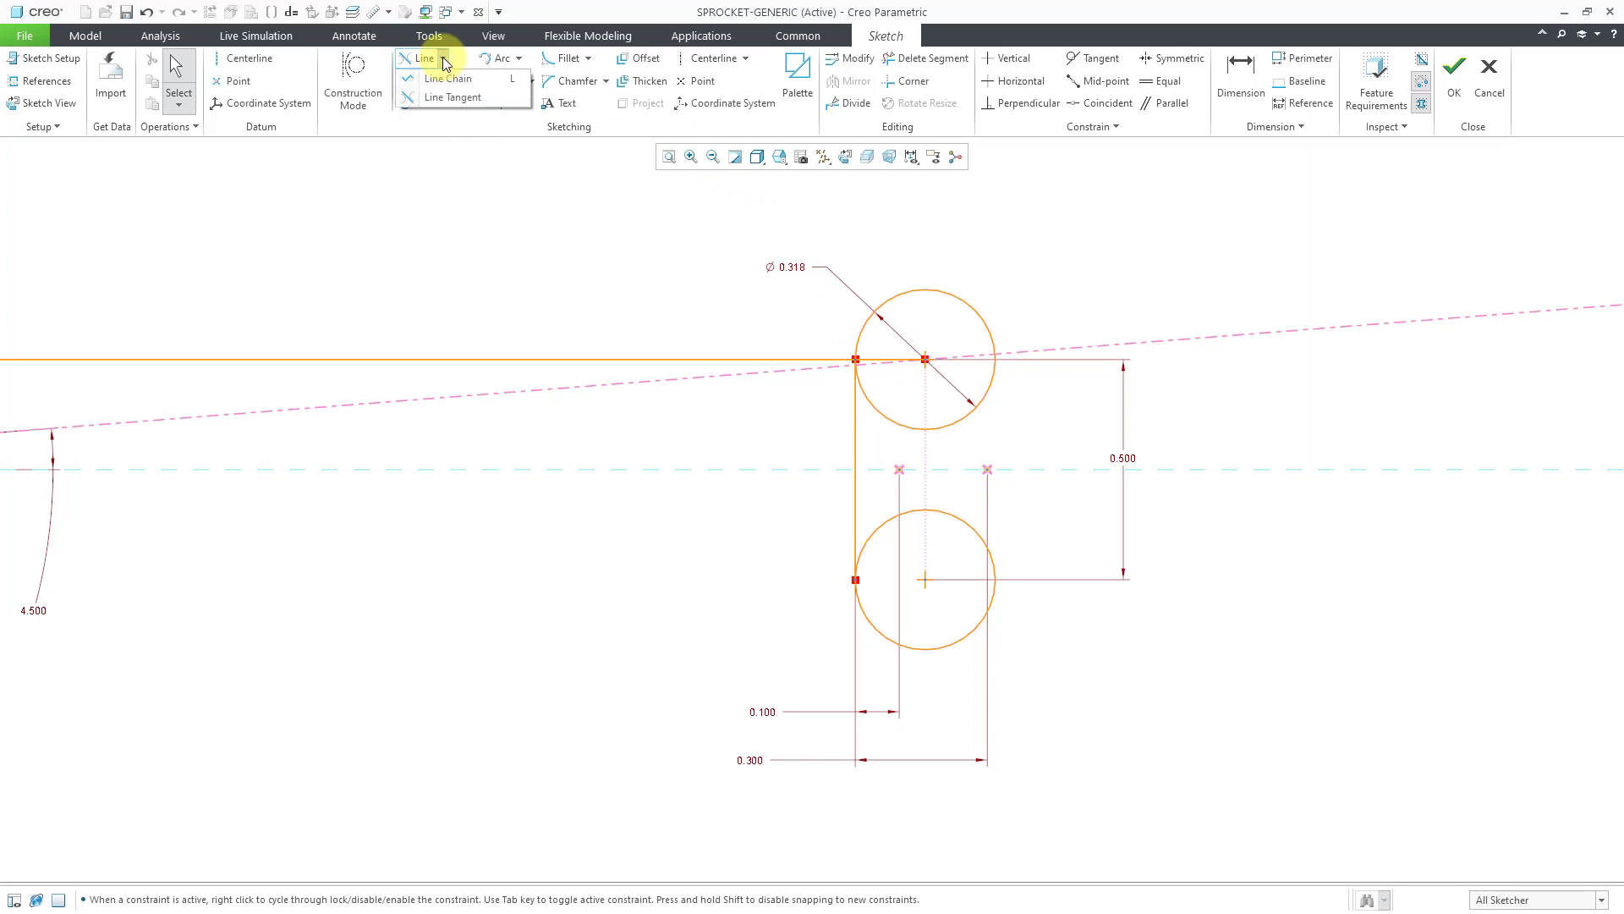
left_click(451, 80)
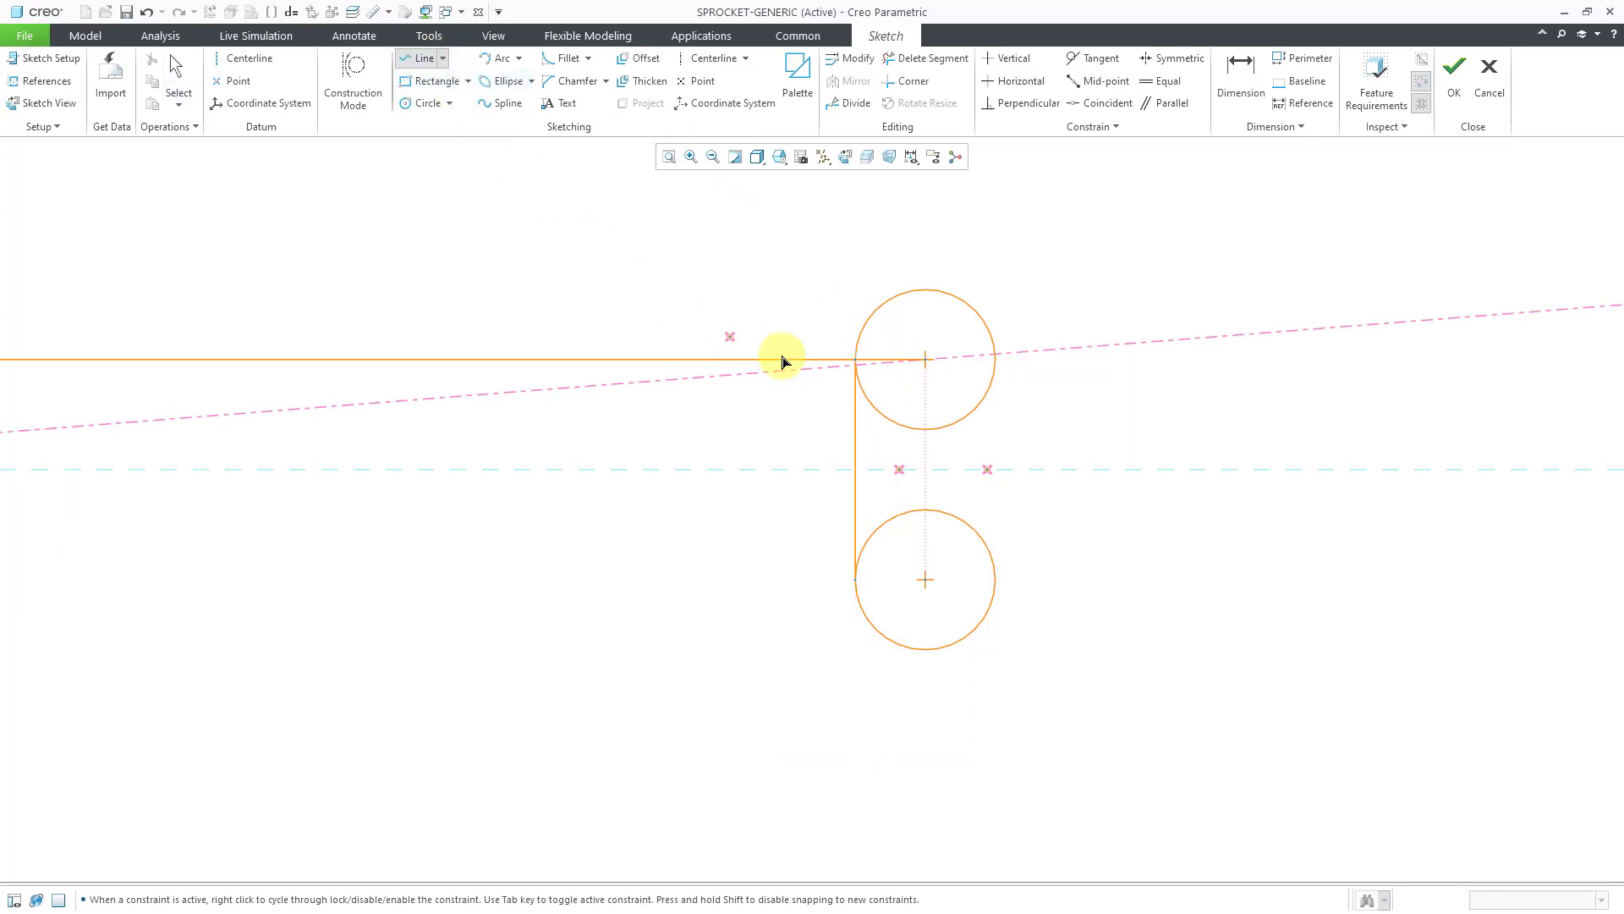
left_click(899, 425)
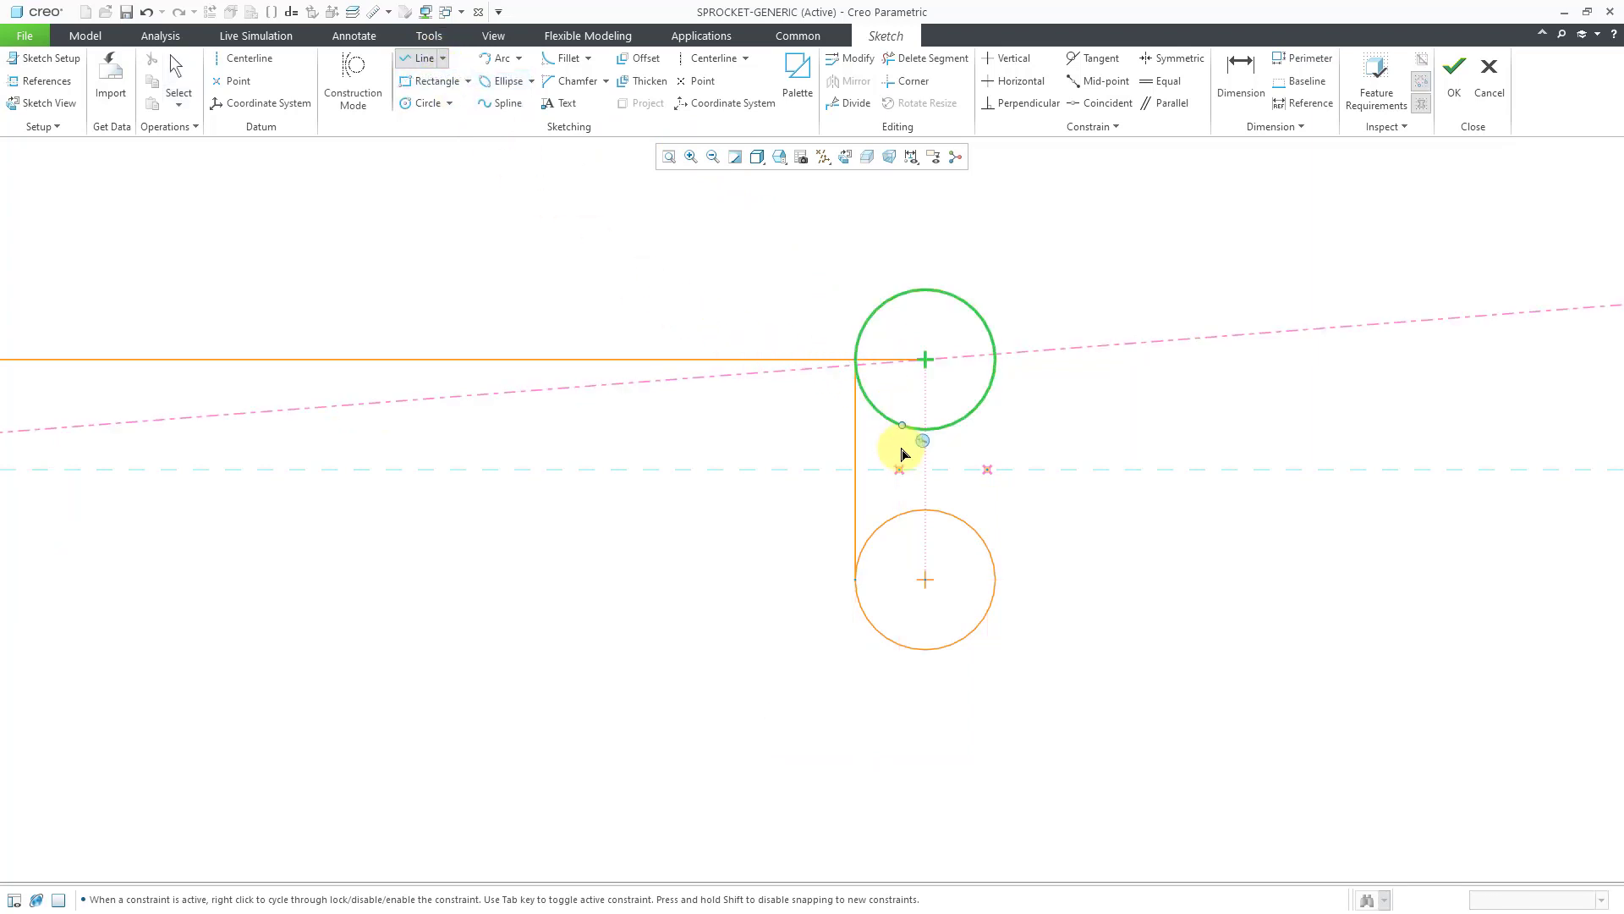
left_click(899, 470)
left_click(900, 515)
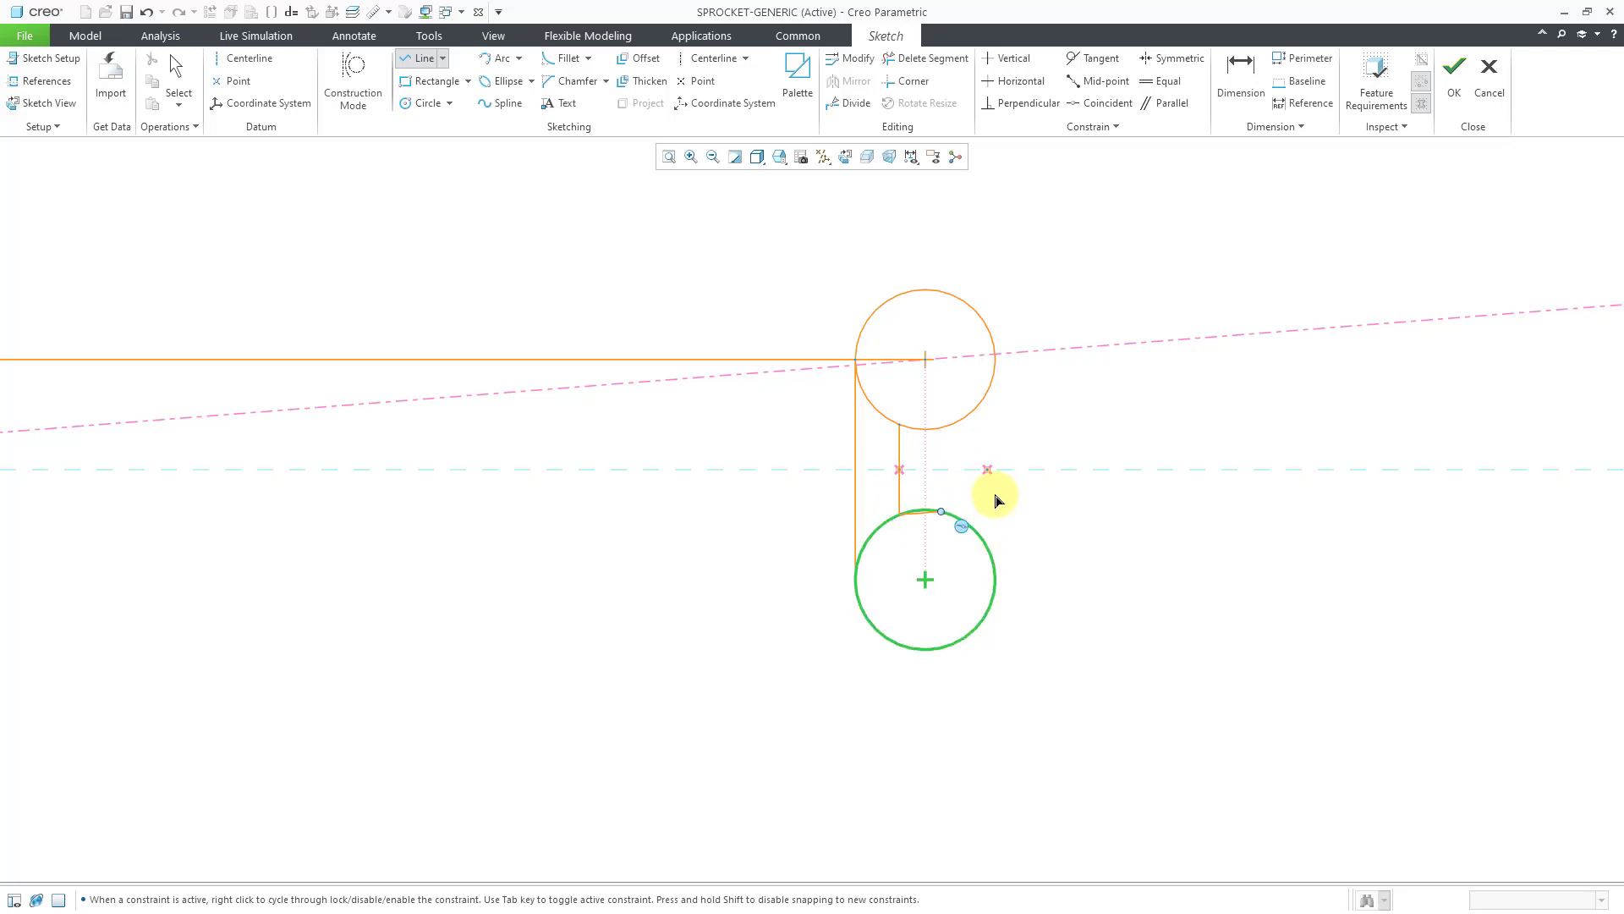
middle_click(1104, 430)
left_click(1098, 430)
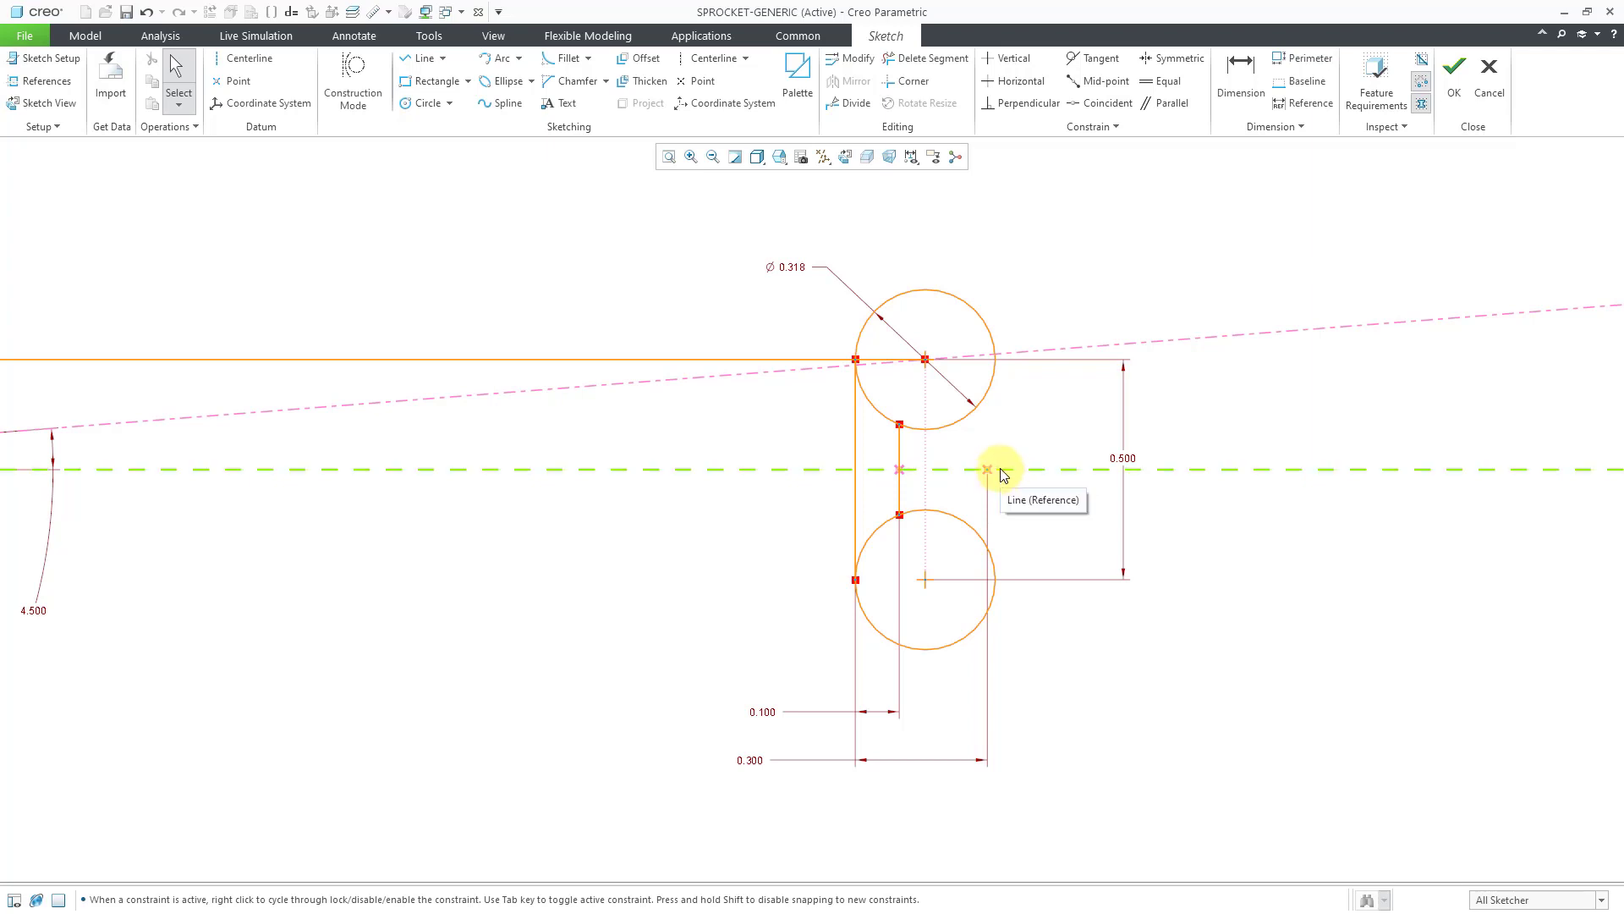
mouse_move(999, 470)
middle_mouse_down("ctrl")
mouse_move(990, 656)
mouse_move(993, 631)
middle_mouse_up("ctrl")
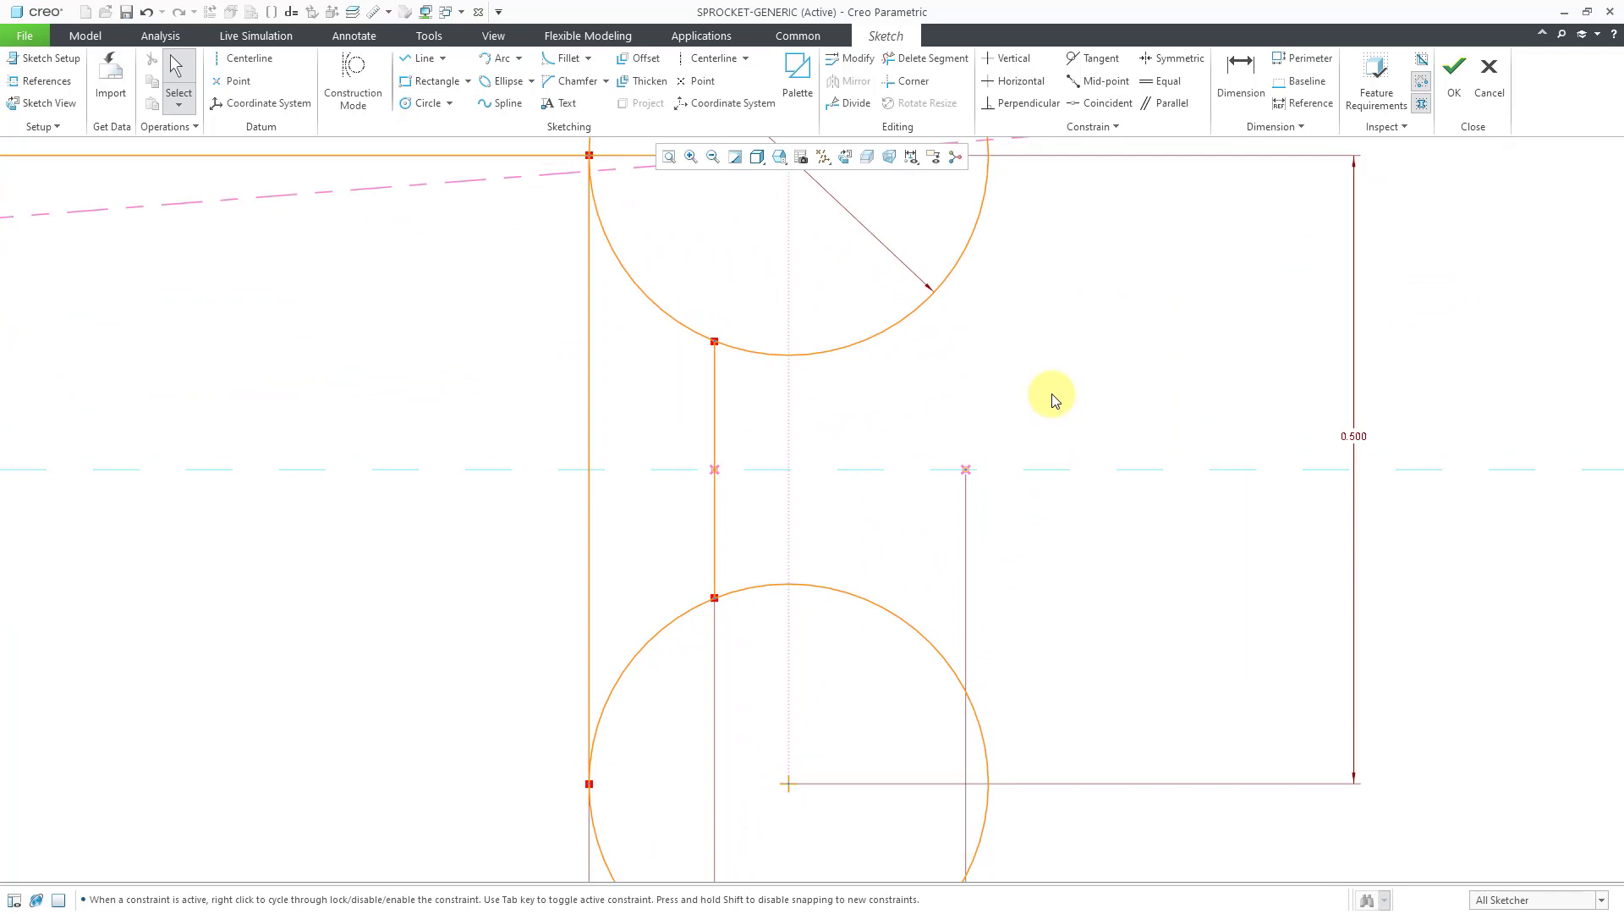
Draw a short vertical line at the 0.300 point and set its length to 0.050.
left_click(422, 57)
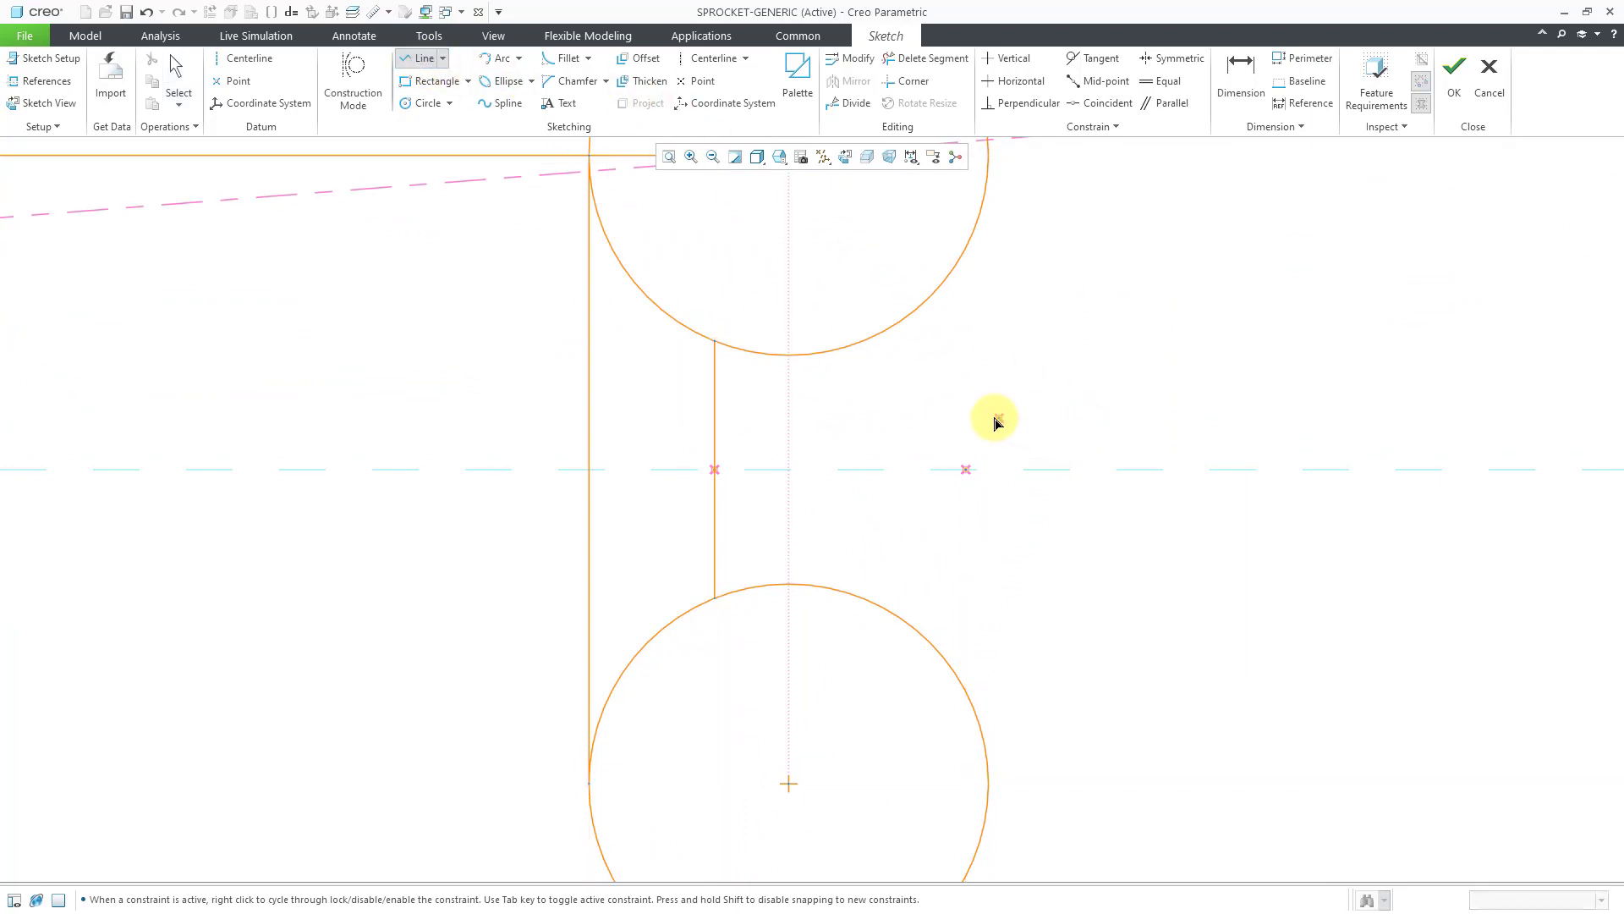
left_click(965, 416)
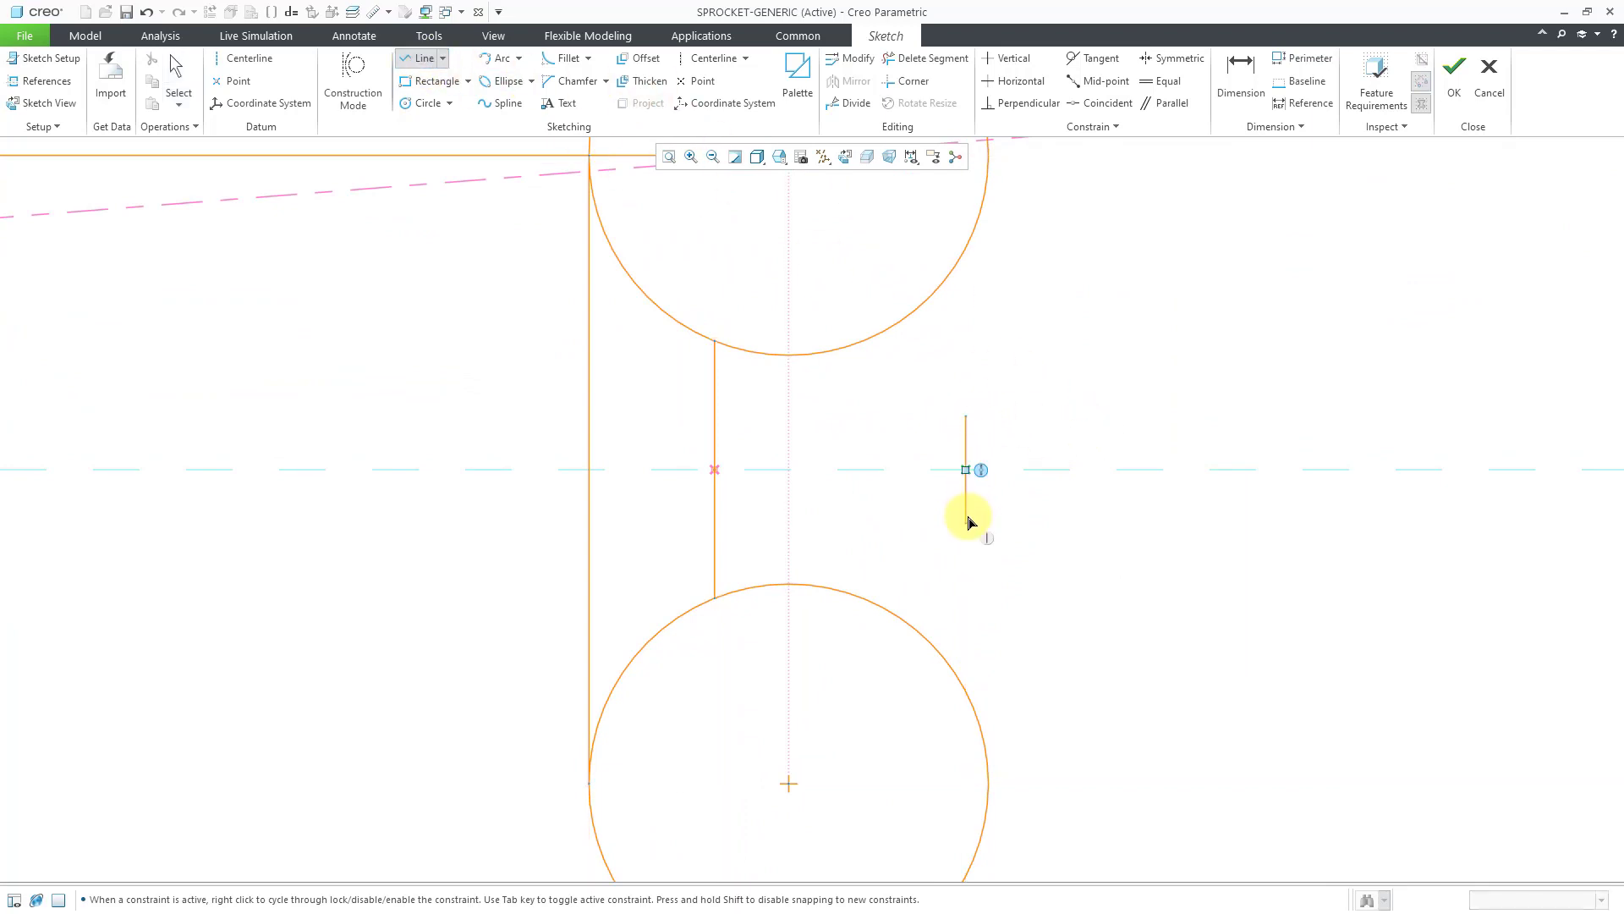
left_click(967, 523)
middle_click(1064, 525)
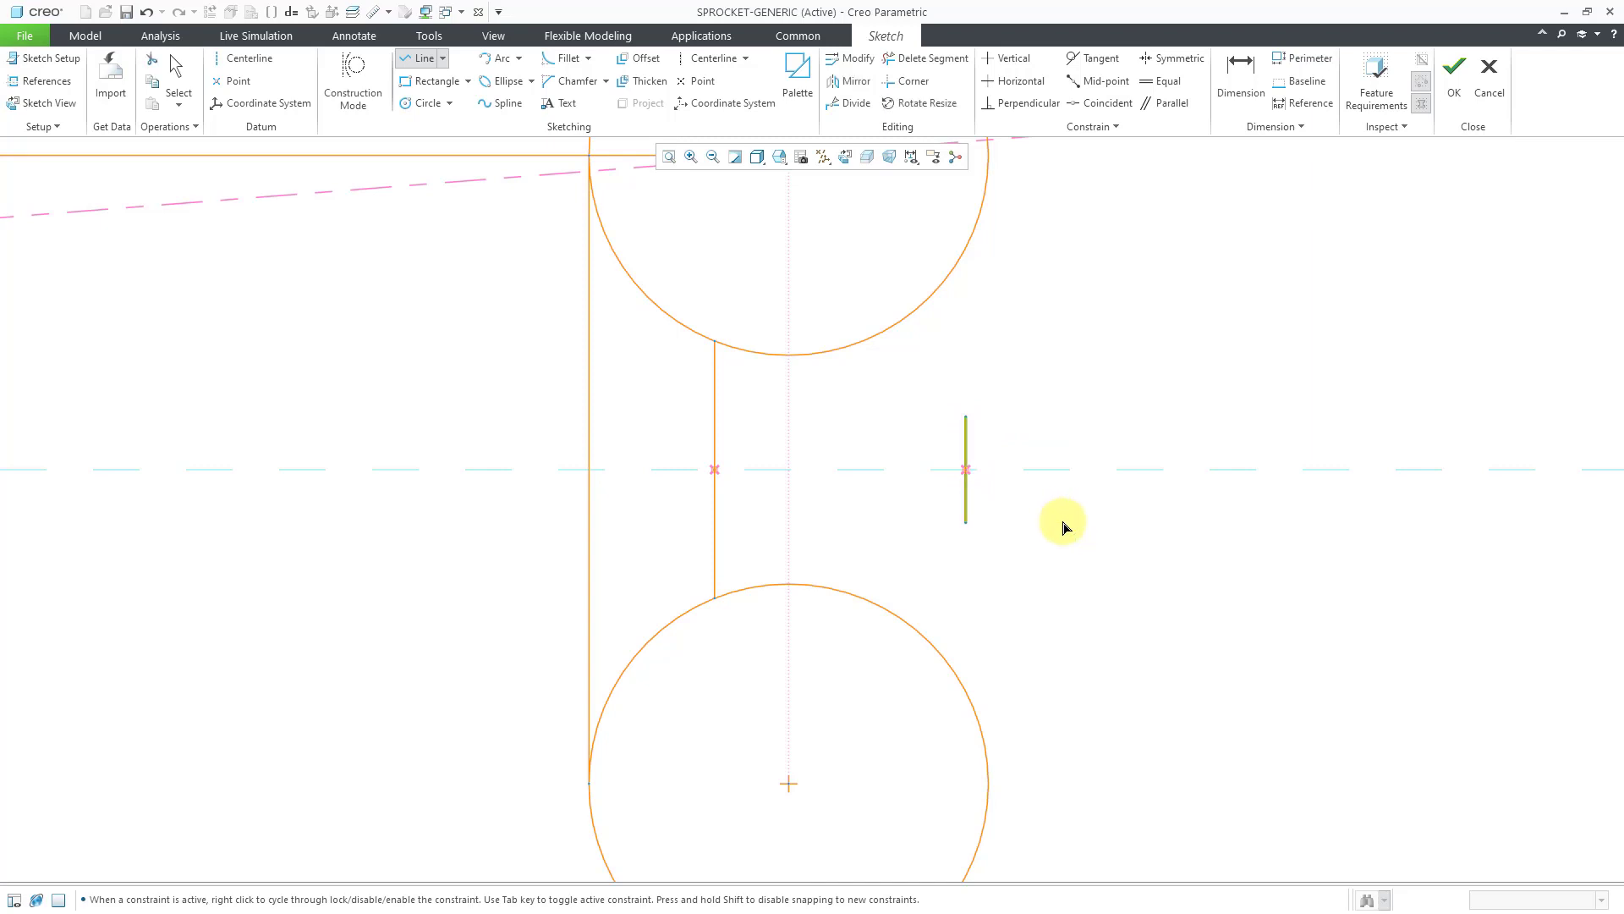
middle_click(1064, 525)
scroll(954, 331, "down", 1)
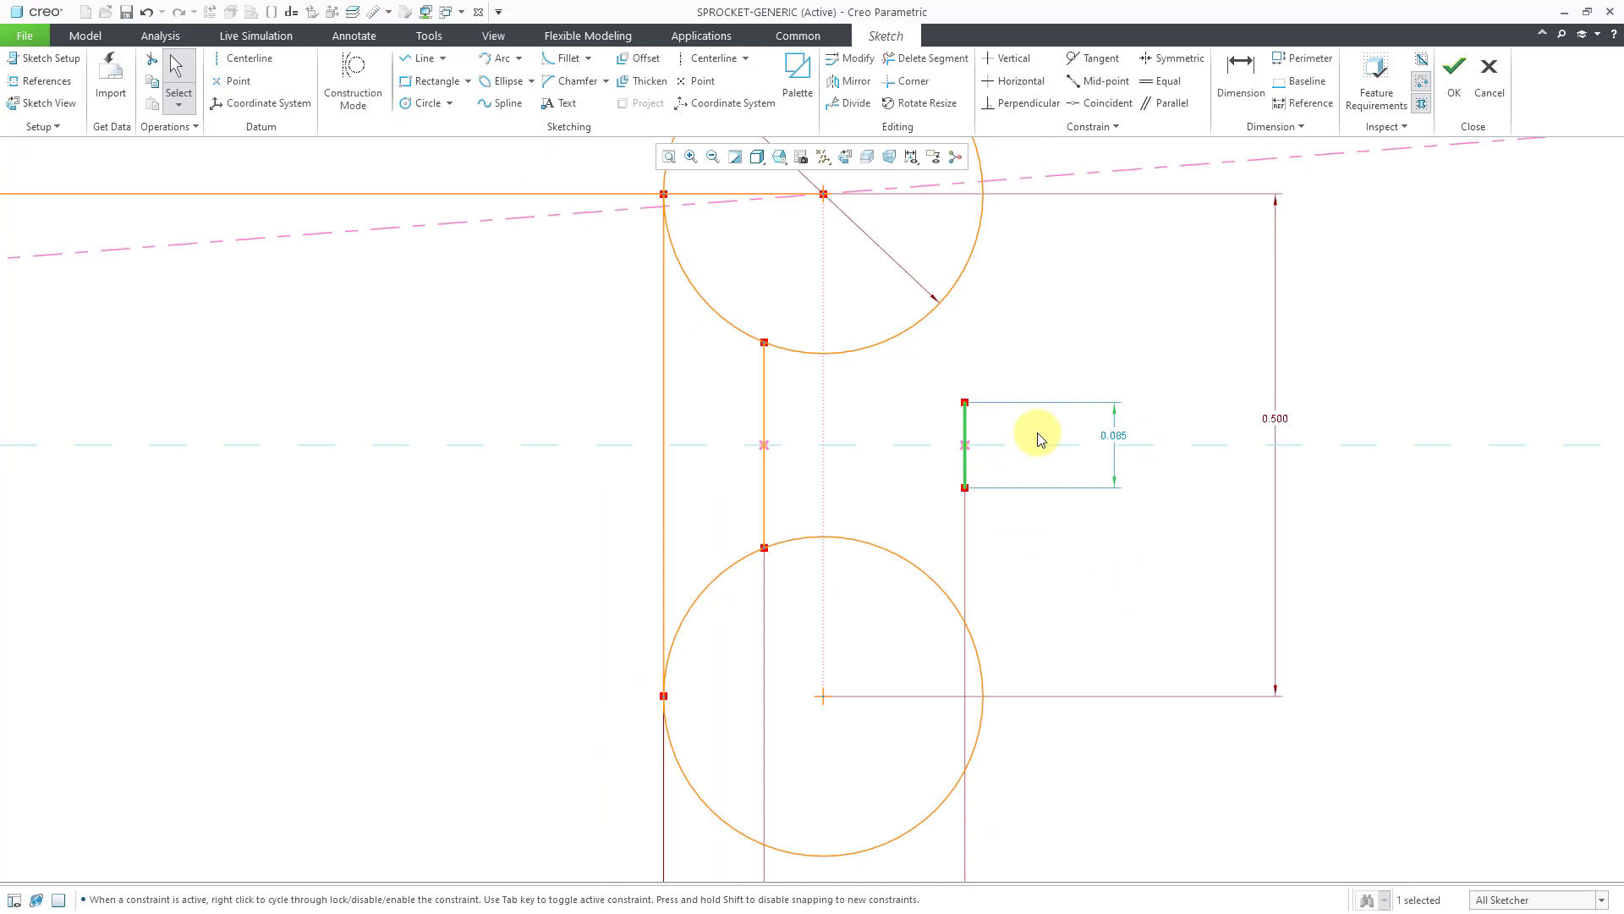
double_click(1113, 434)
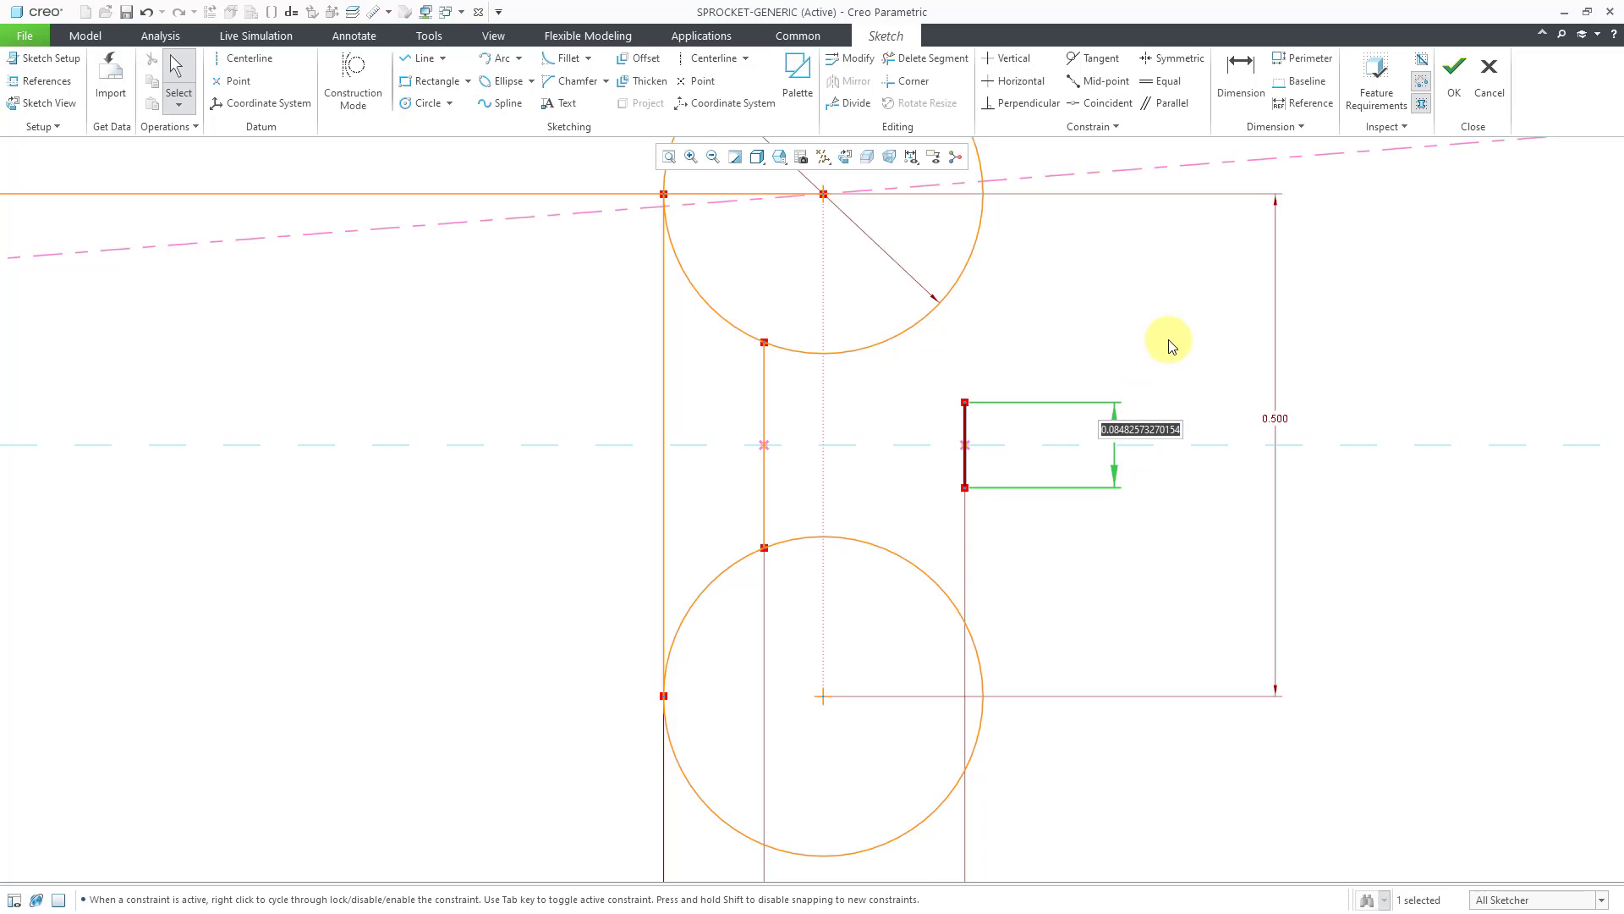
type(".05")
key("Return")
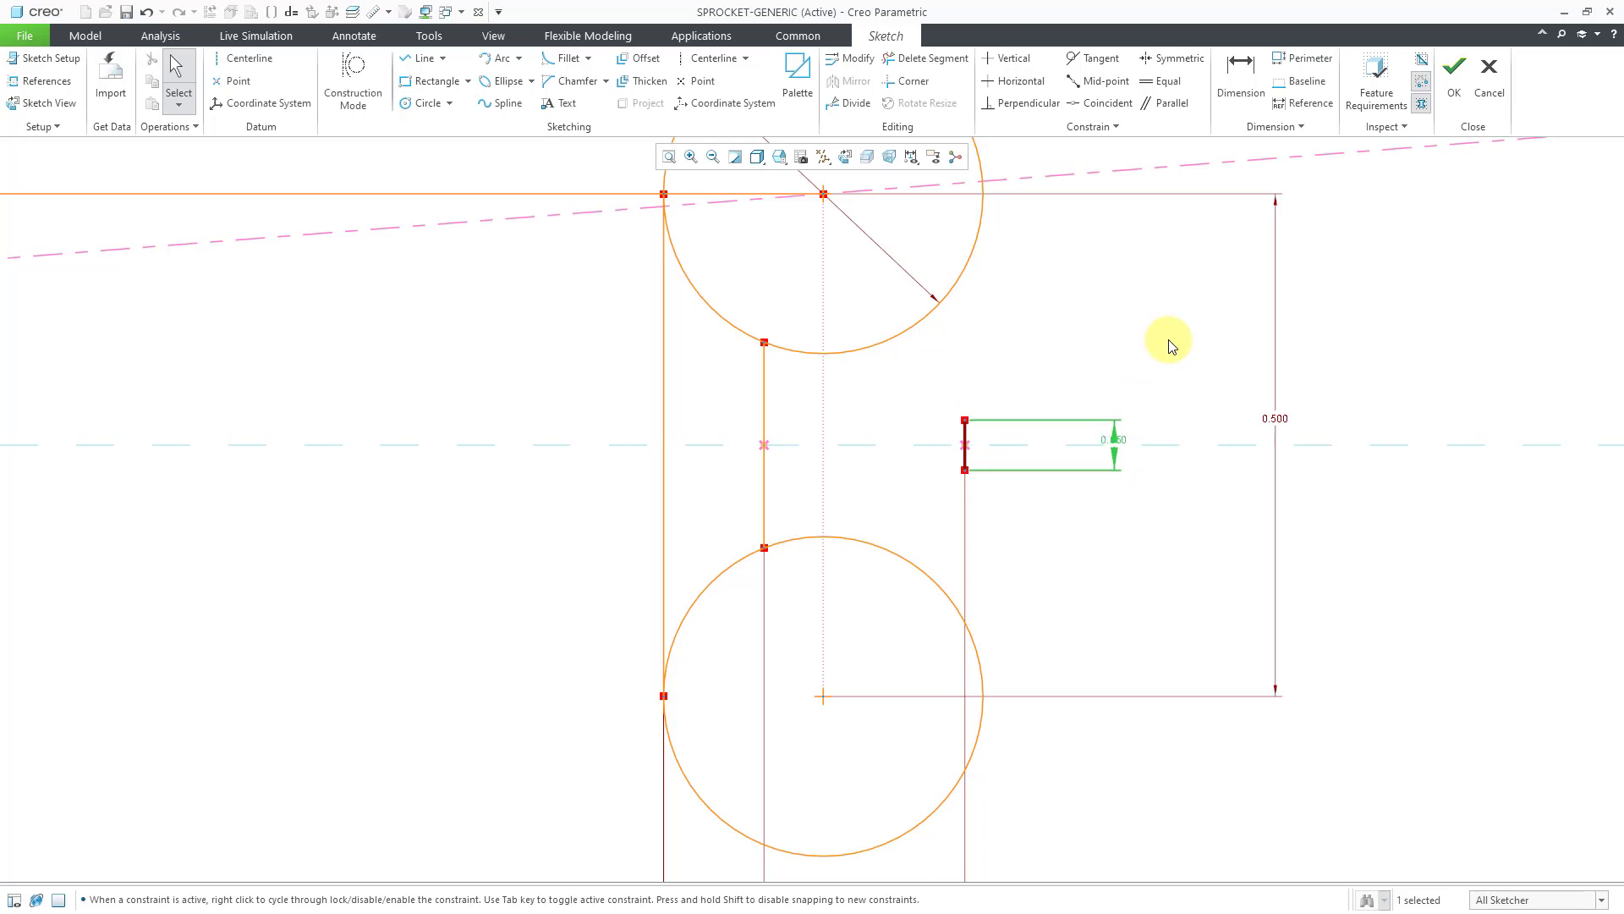
left_click_drag(1117, 441, 1142, 546)
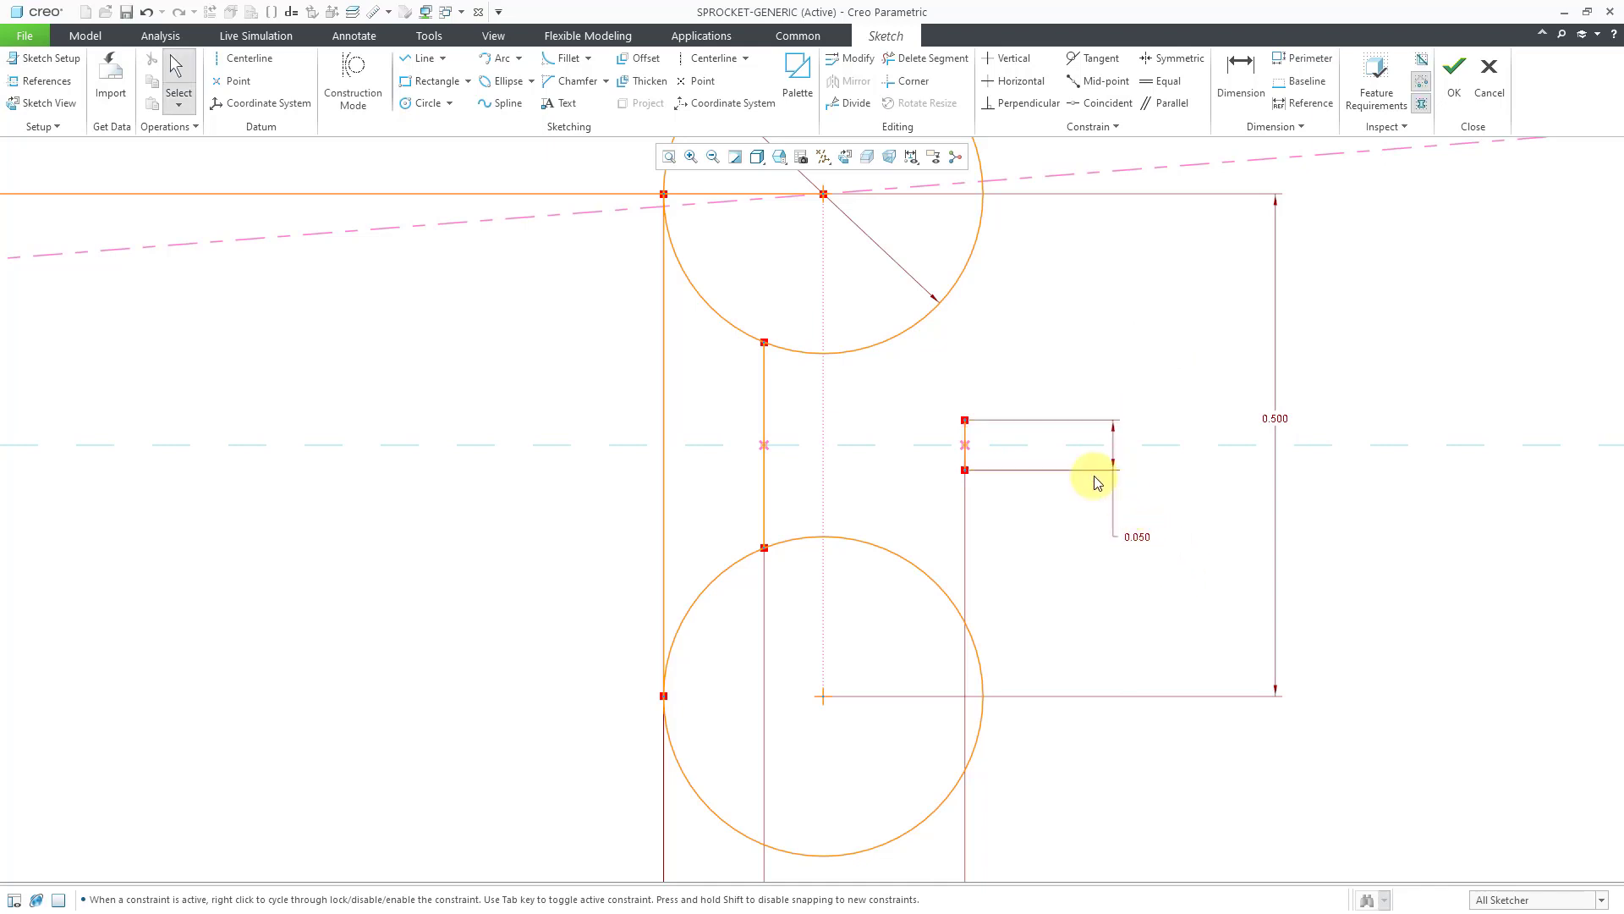
scroll(926, 450, "down", 1)
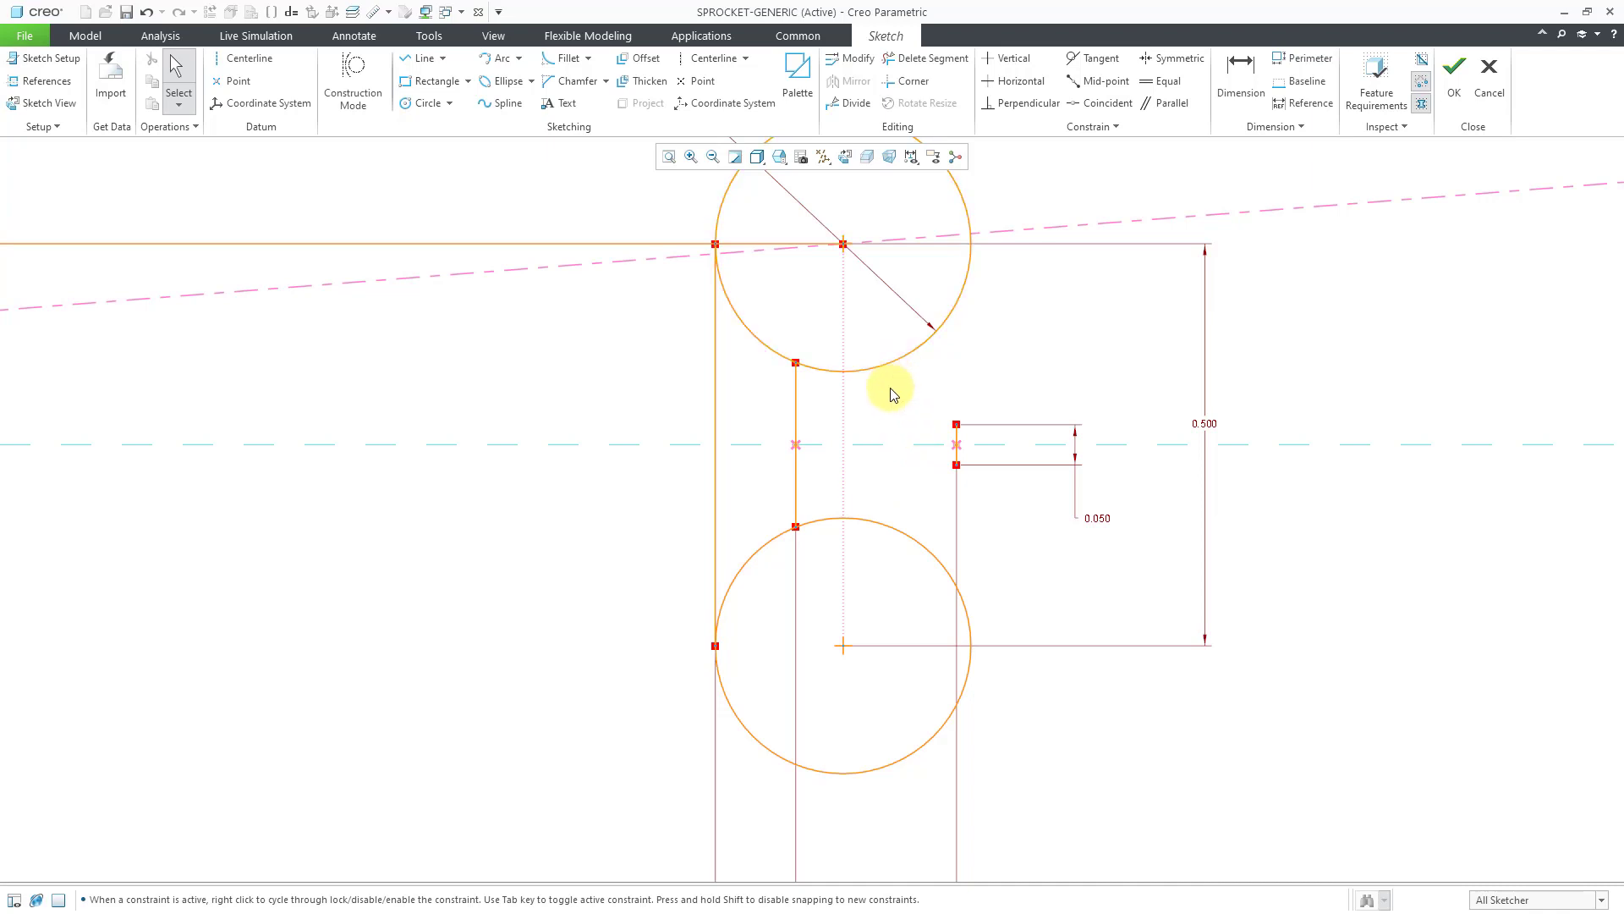
mouse_move(883, 393)
middle_mouse_down("shift")
mouse_move(794, 439)
mouse_move(792, 457)
middle_mouse_up("shift")
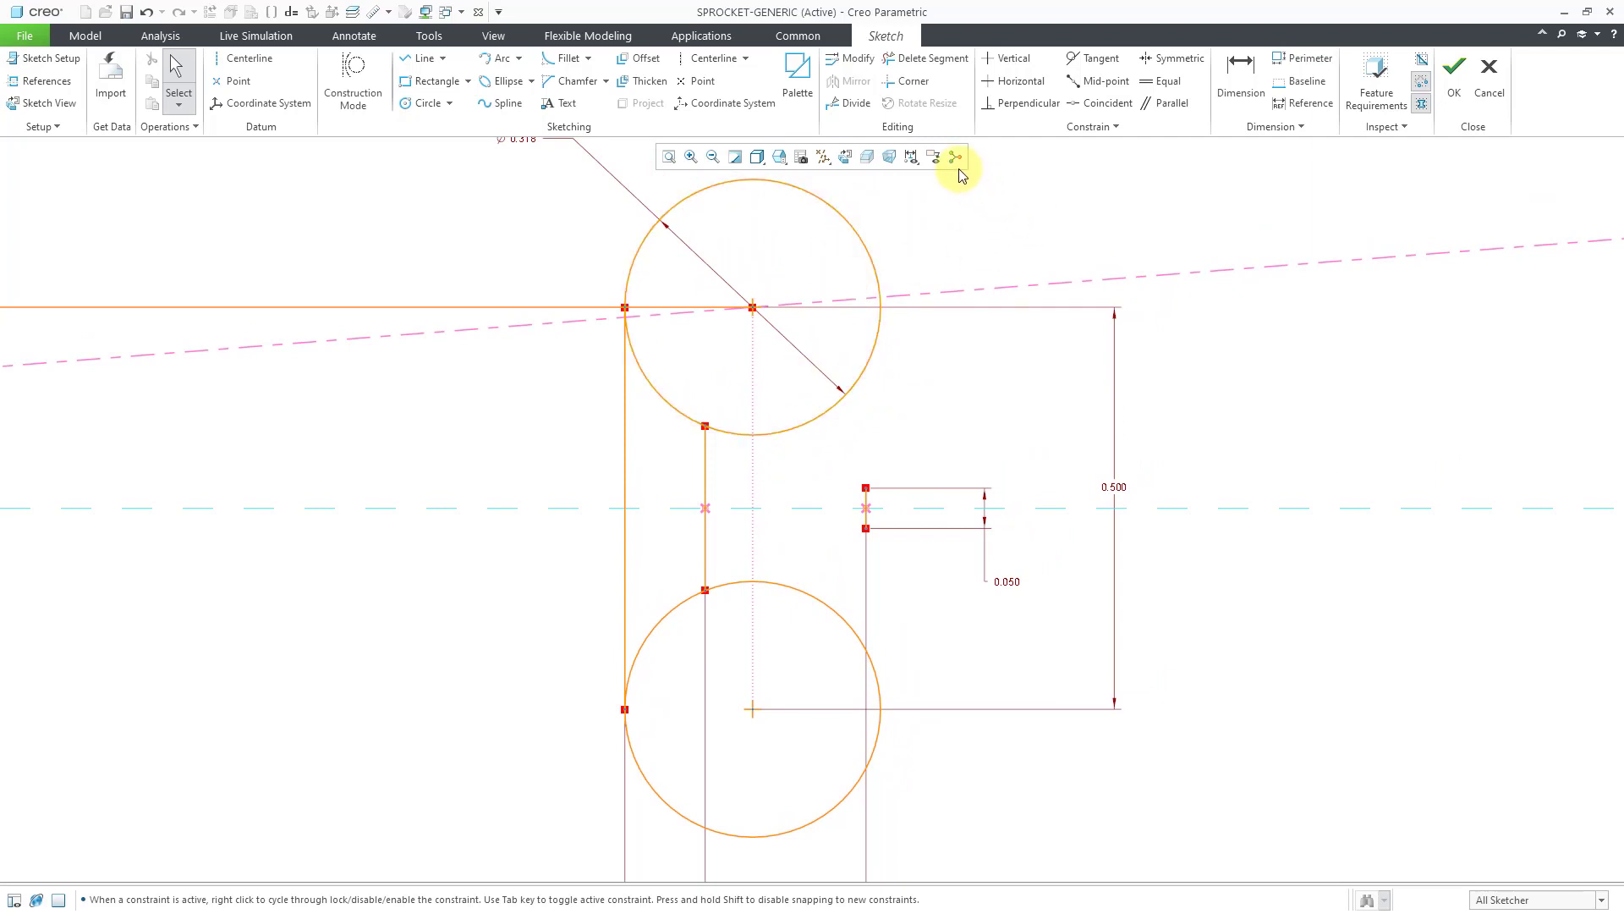
Divide the line where it meets the upper circle and make the left horizontal line construction geometry.
left_click(850, 106)
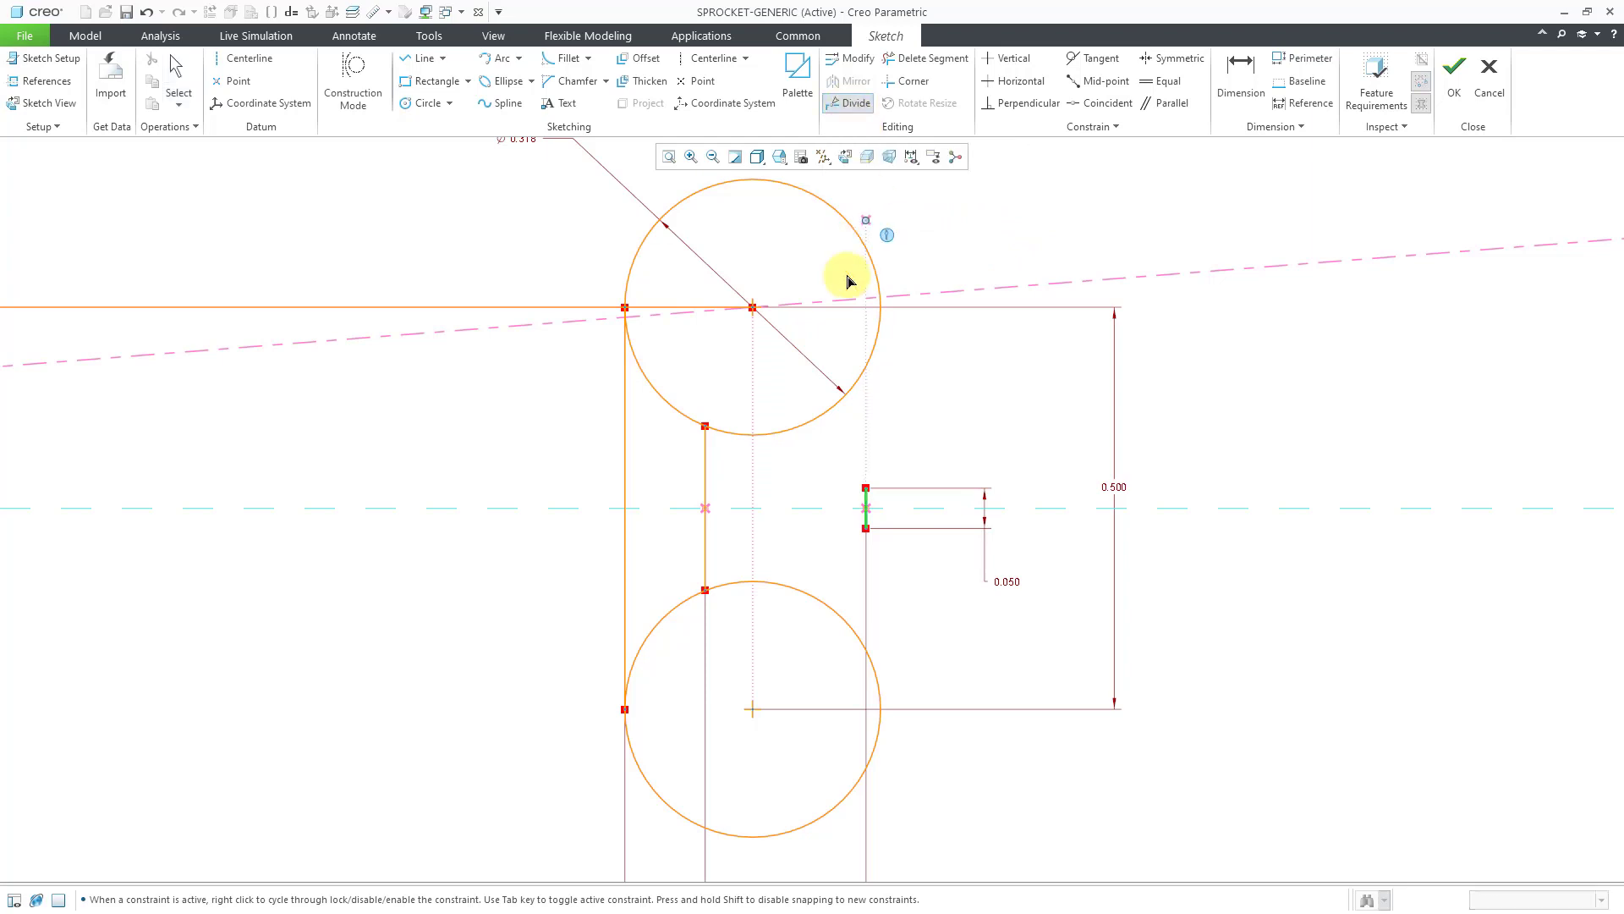
left_click(705, 425)
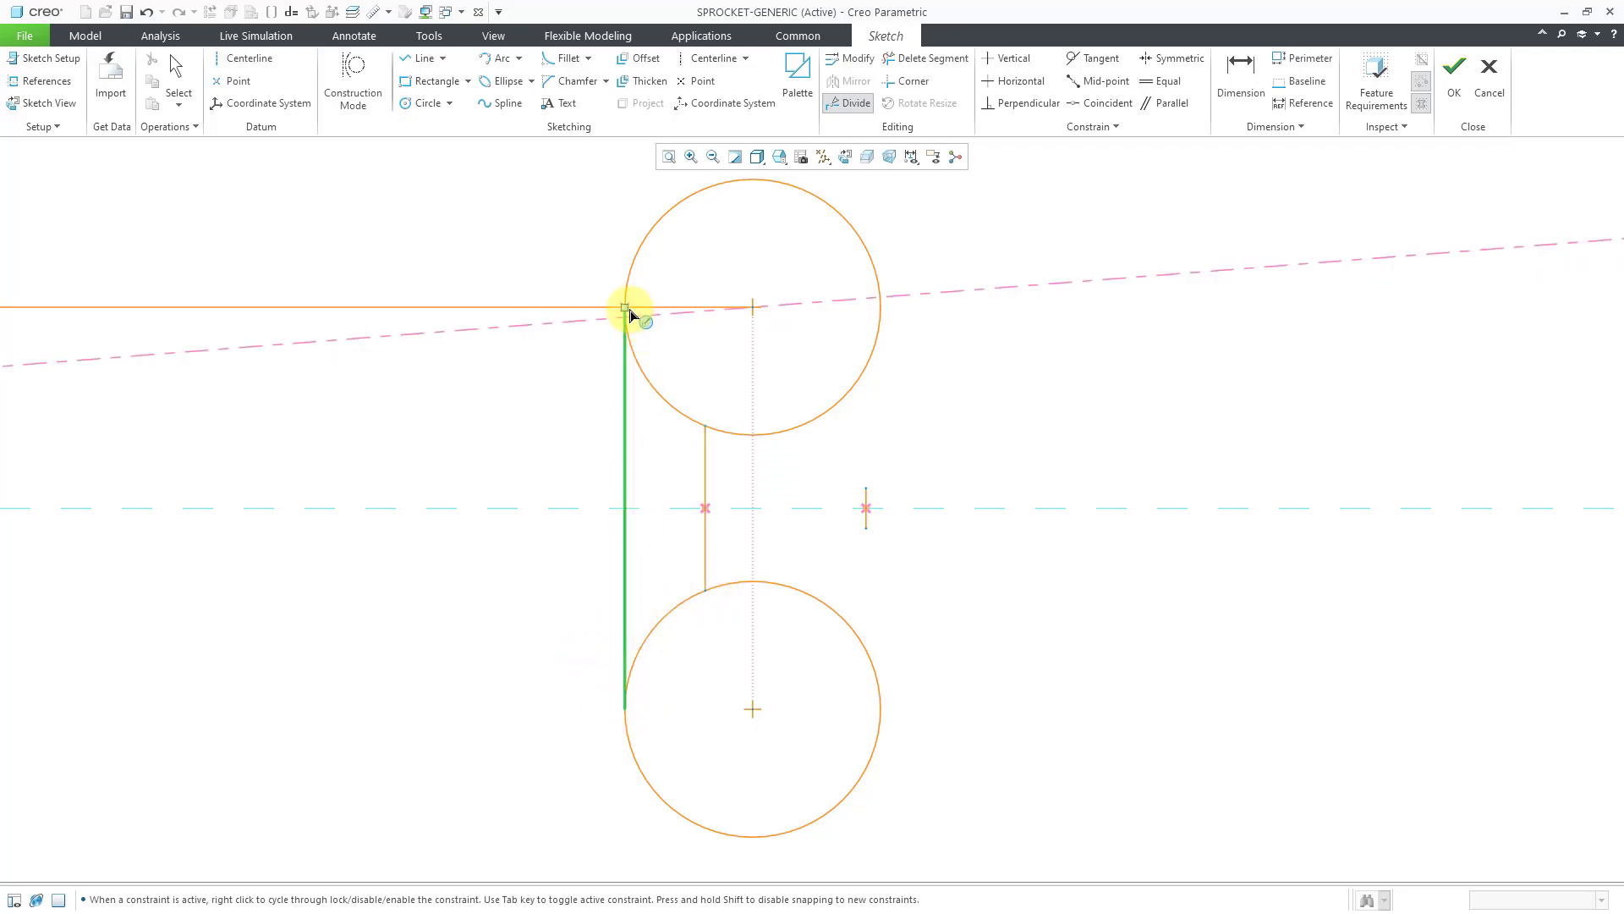
middle_click(930, 210)
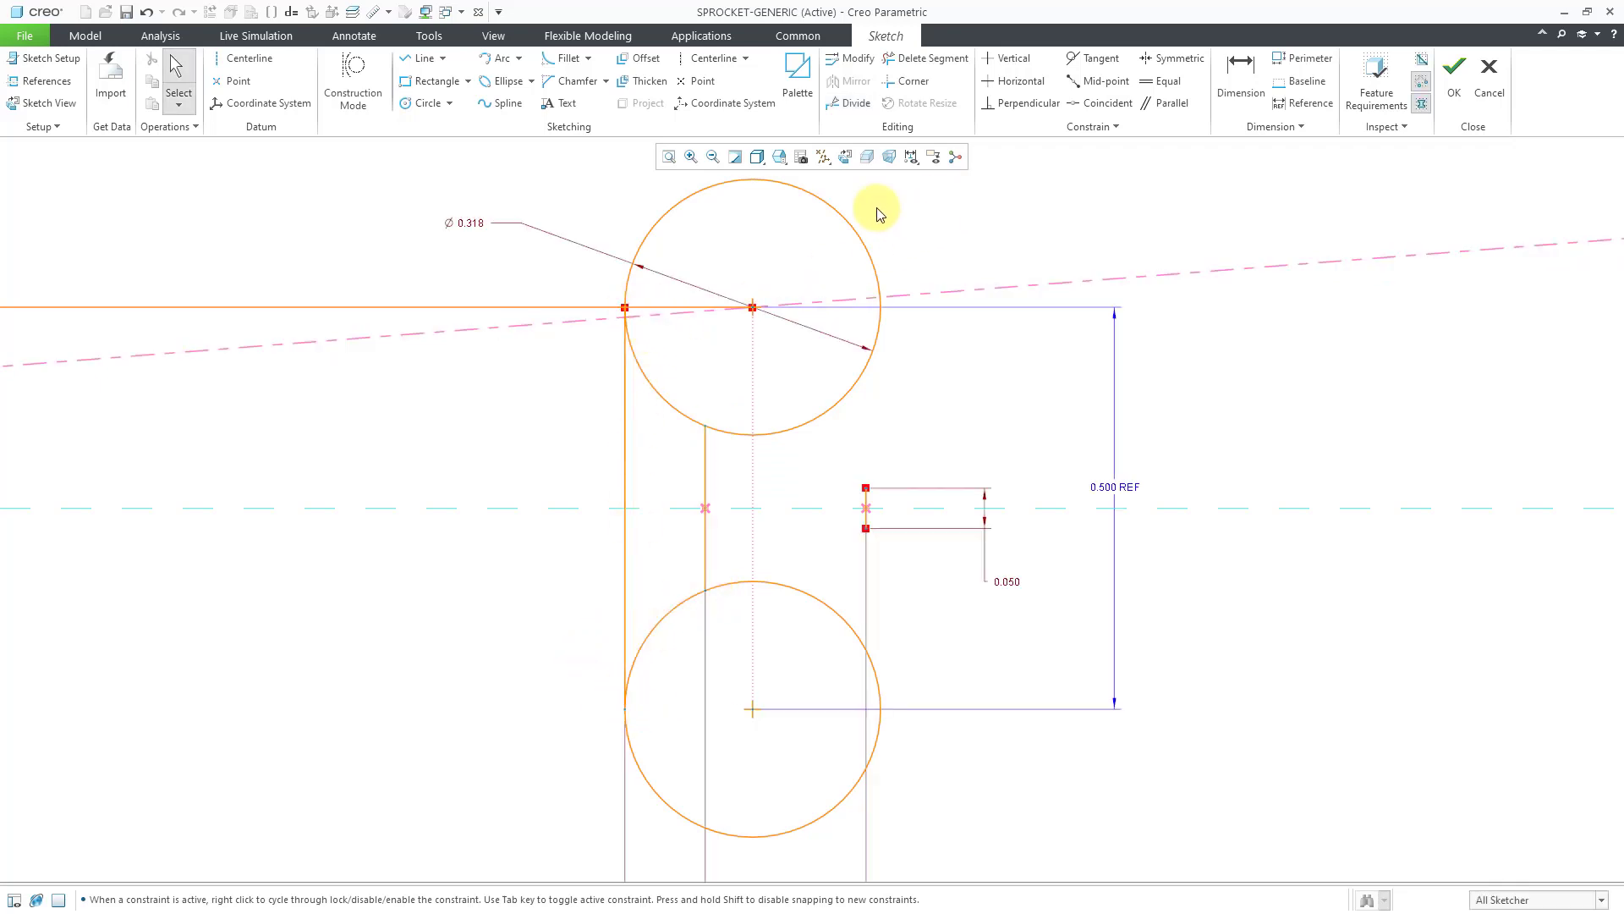
left_click(563, 307)
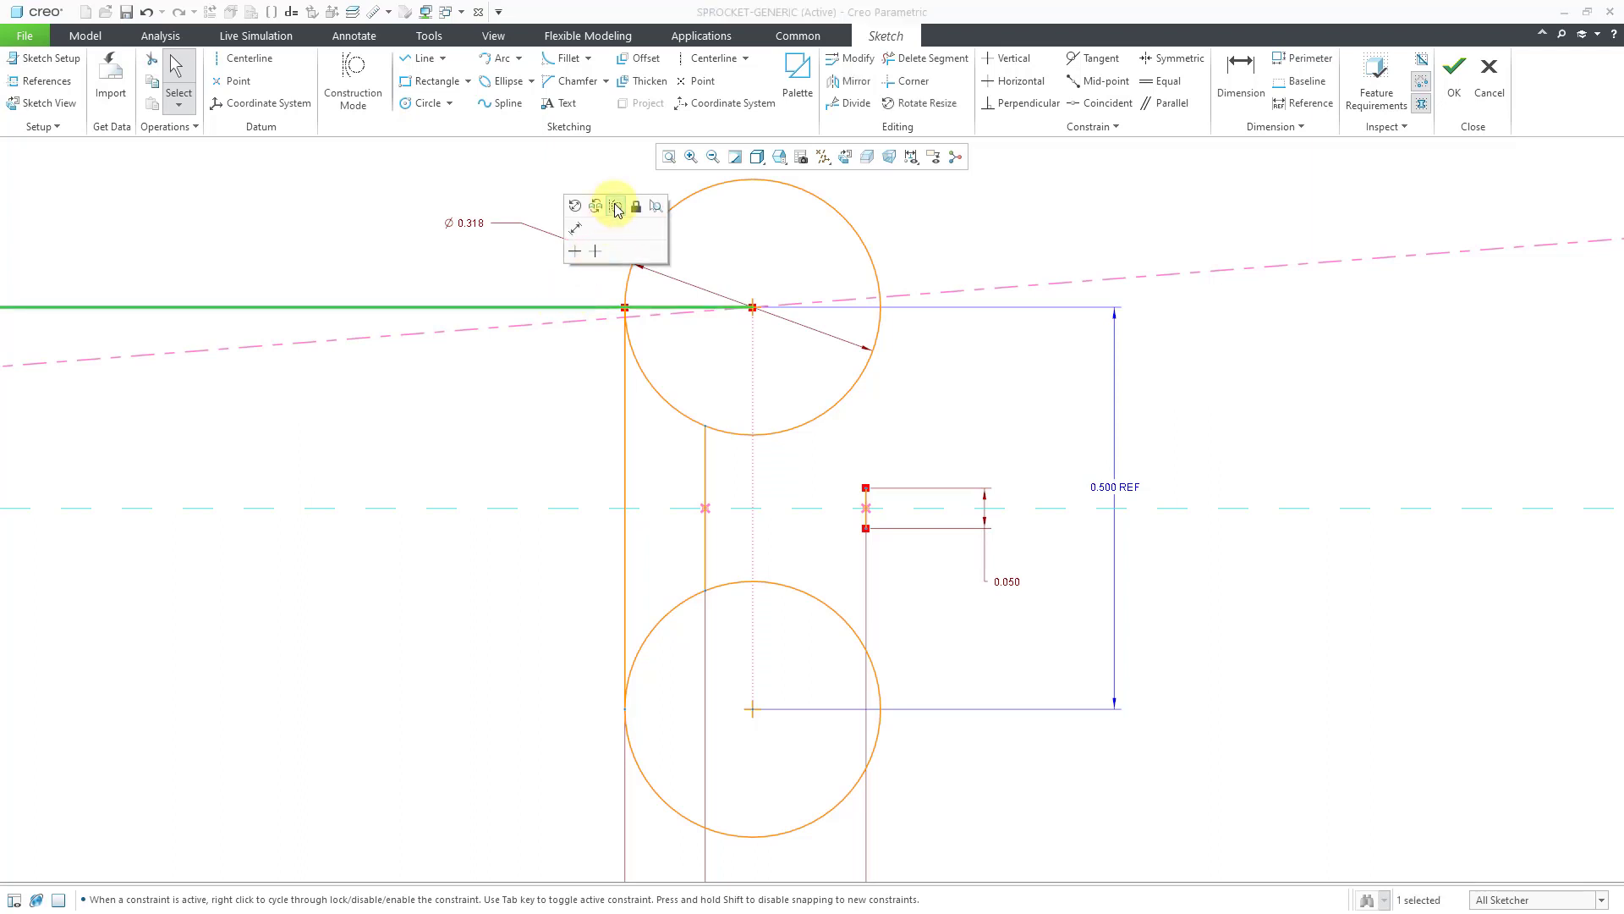
left_click(632, 206)
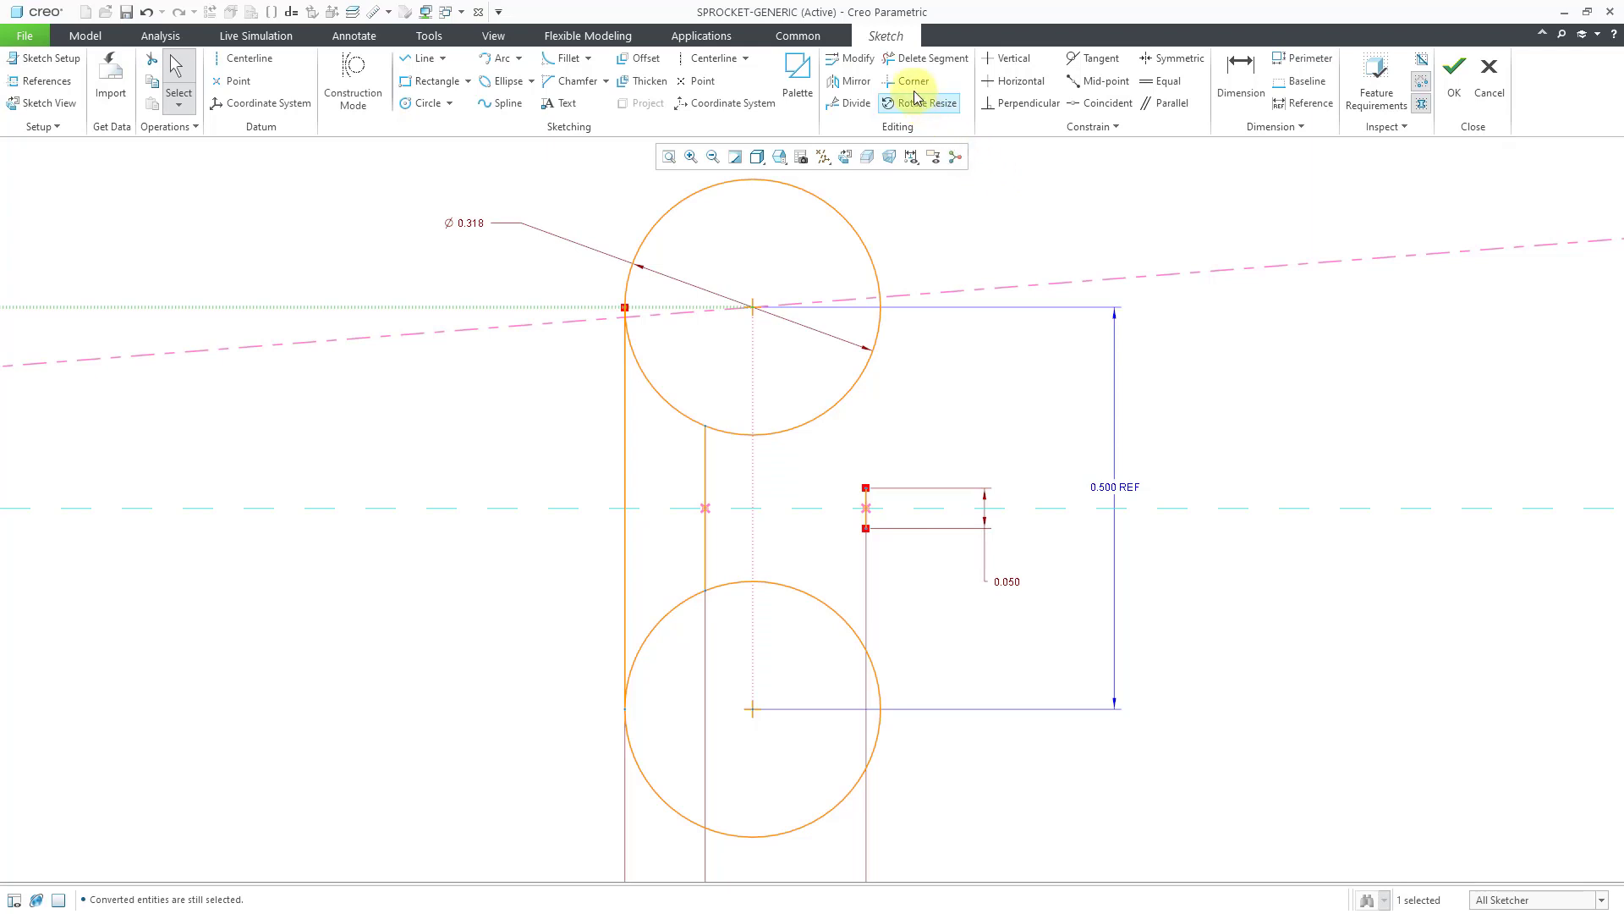
Divide the upper circle at its left tangent point and make both roller circles construction geometry.
left_click(851, 102)
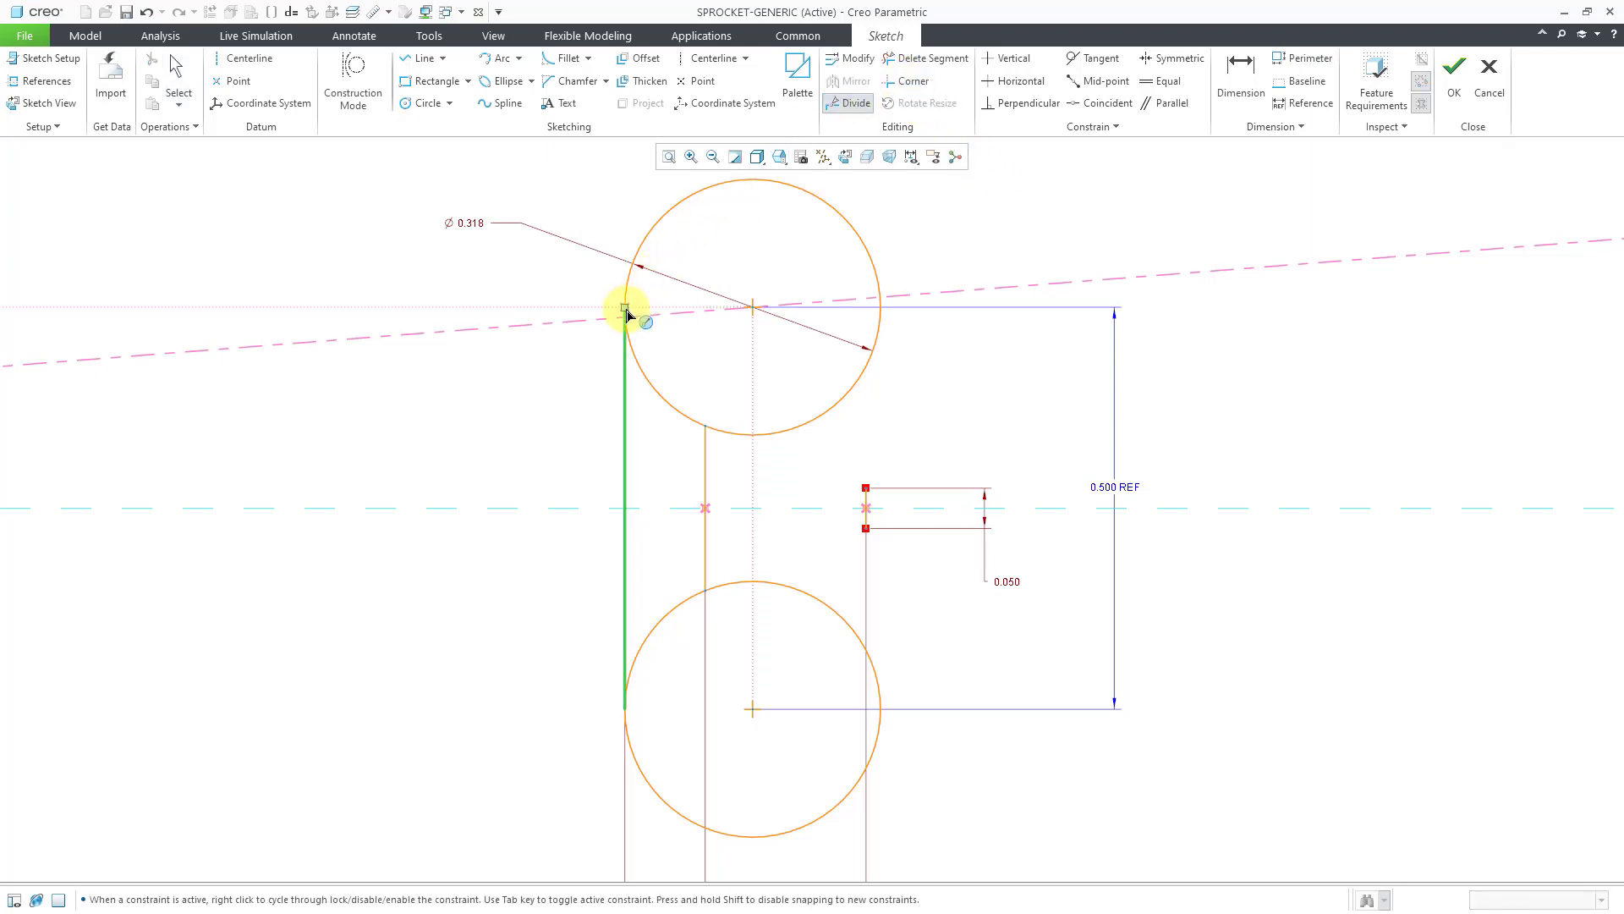
left_click(625, 308)
middle_click(1086, 241)
left_click(870, 267)
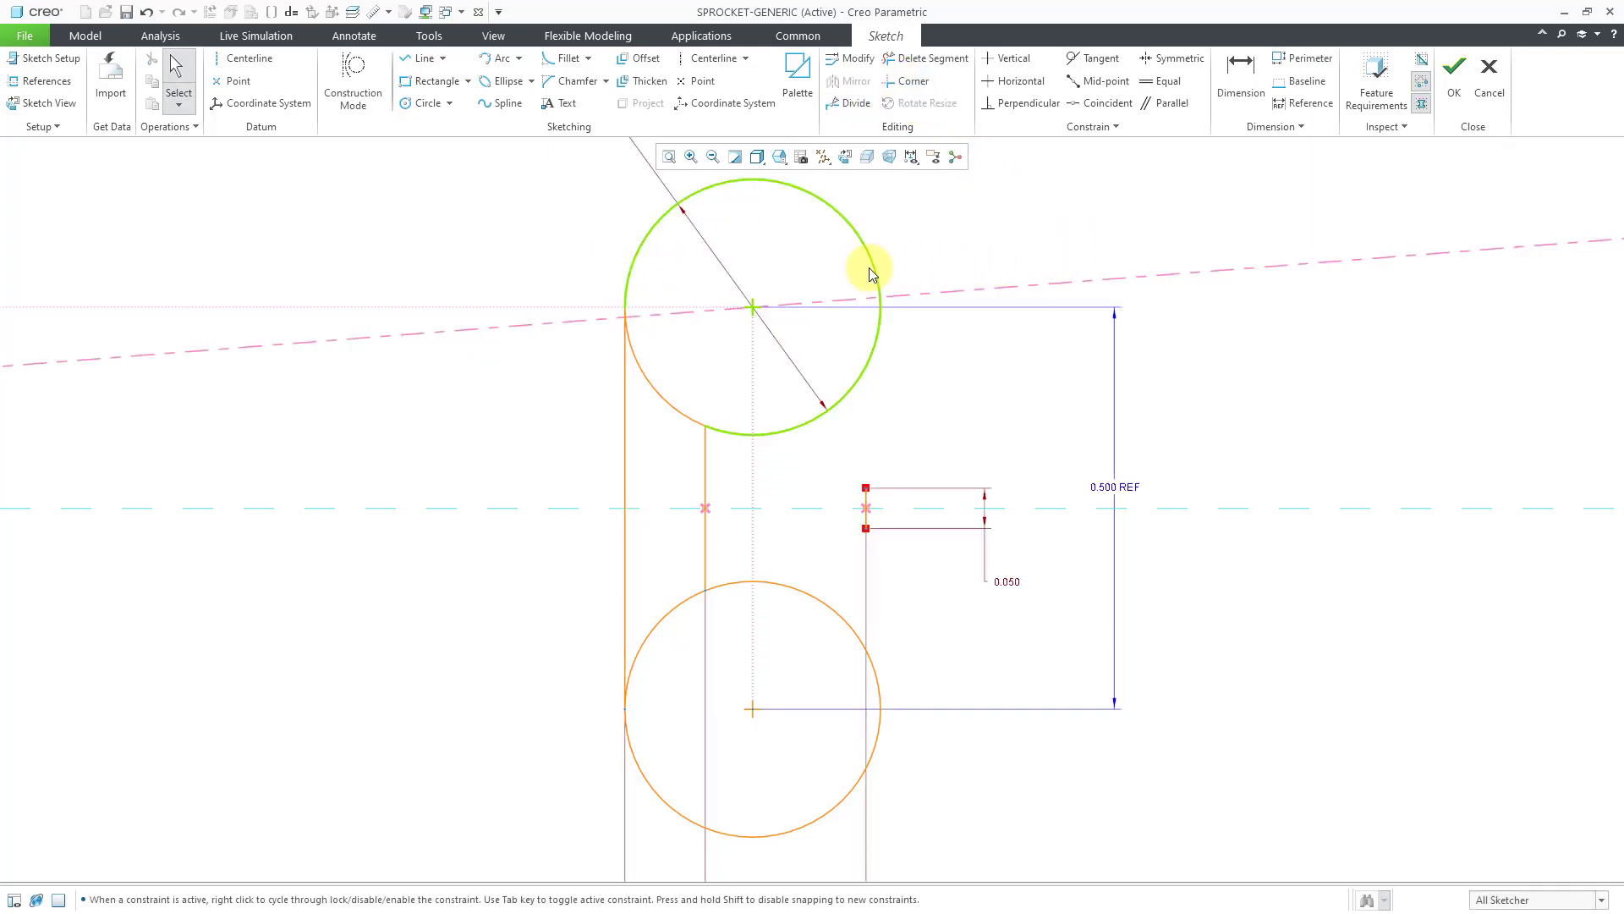
left_click(870, 267)
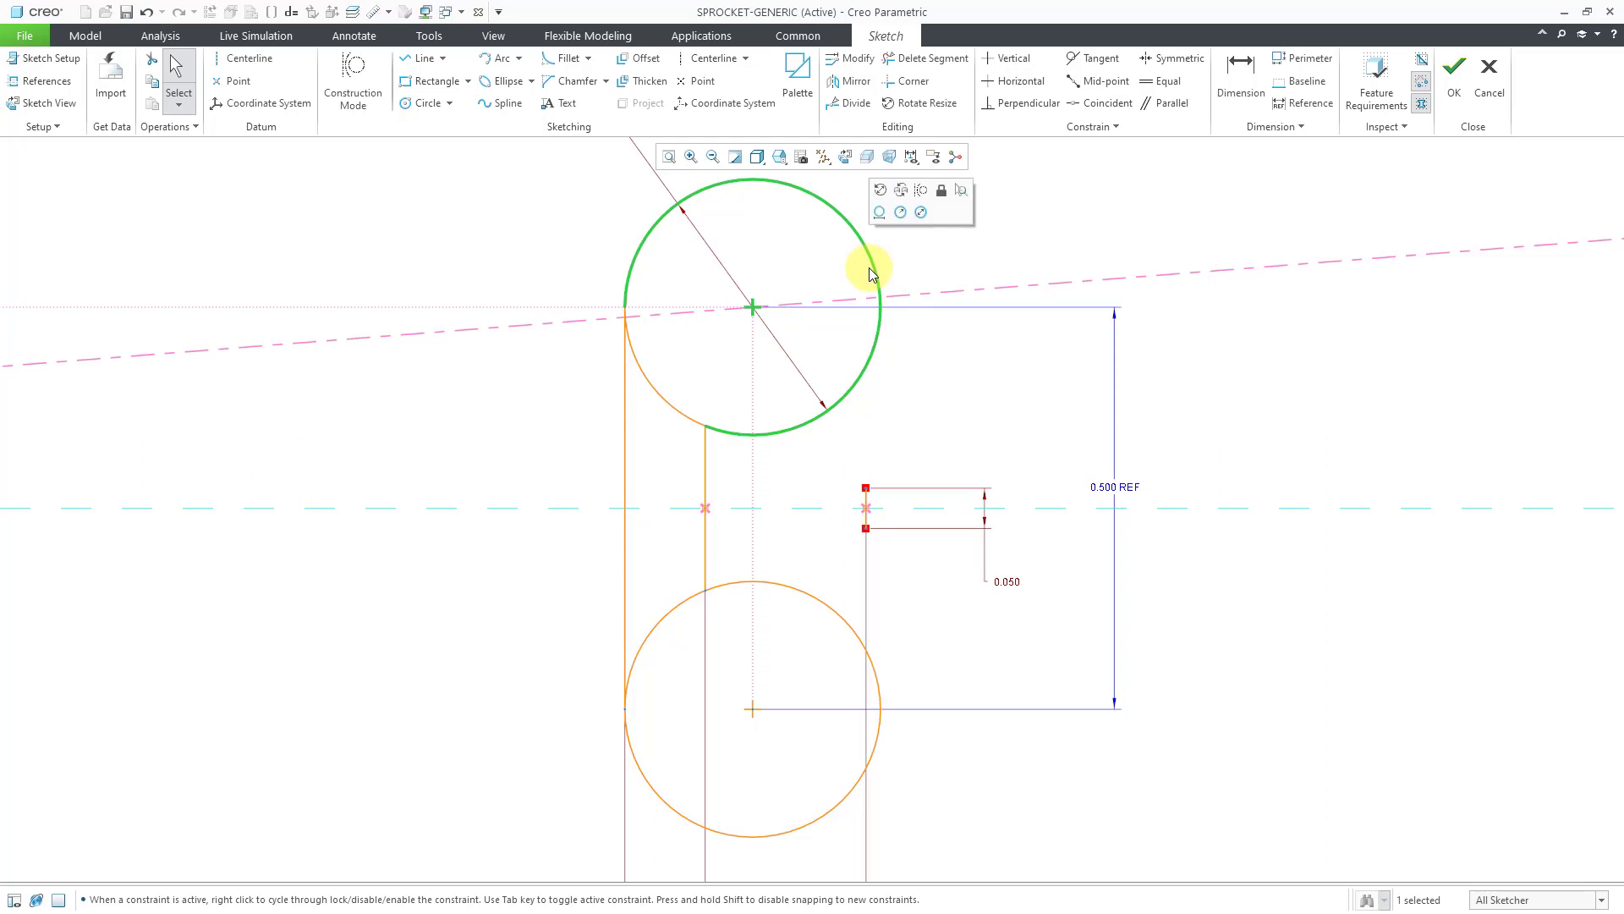
left_click(922, 192)
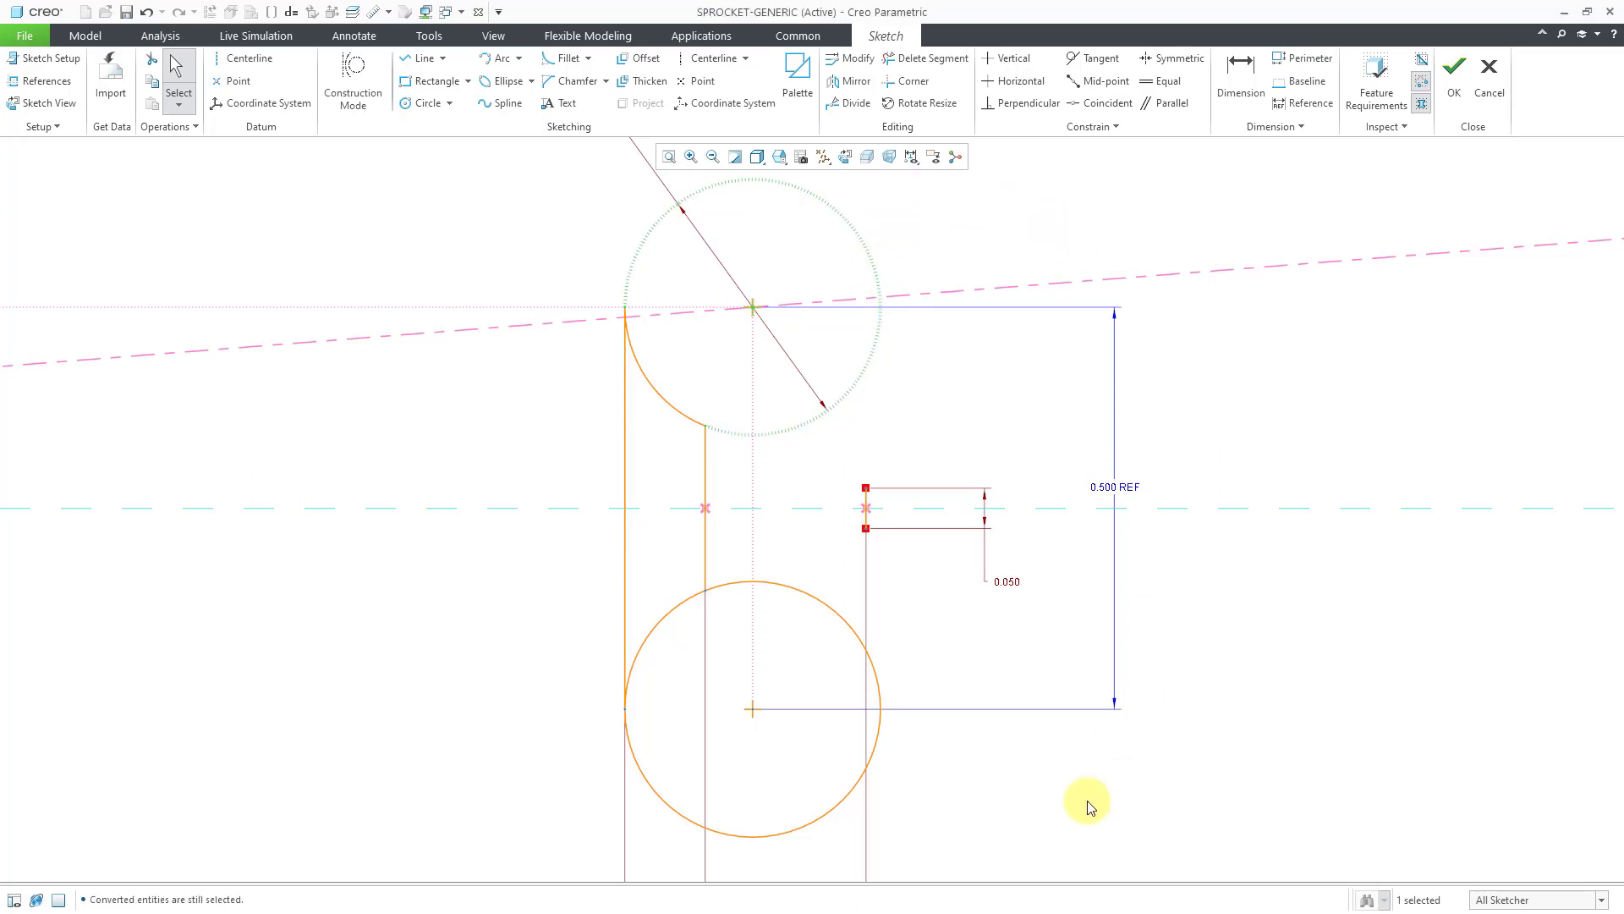
left_click(802, 832)
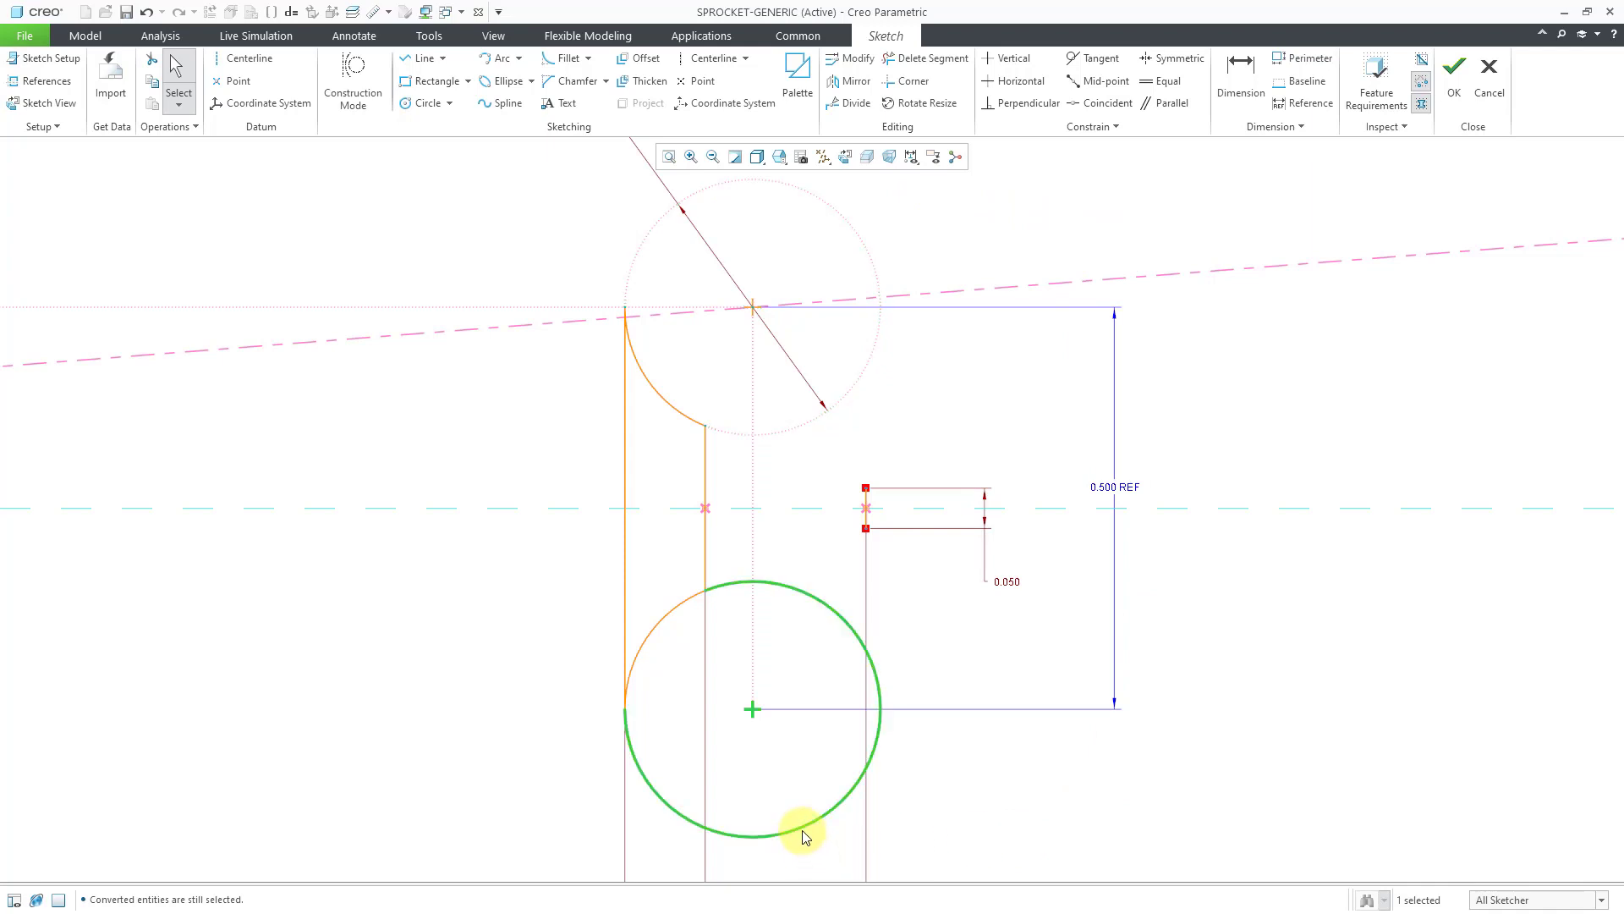
left_click(854, 752)
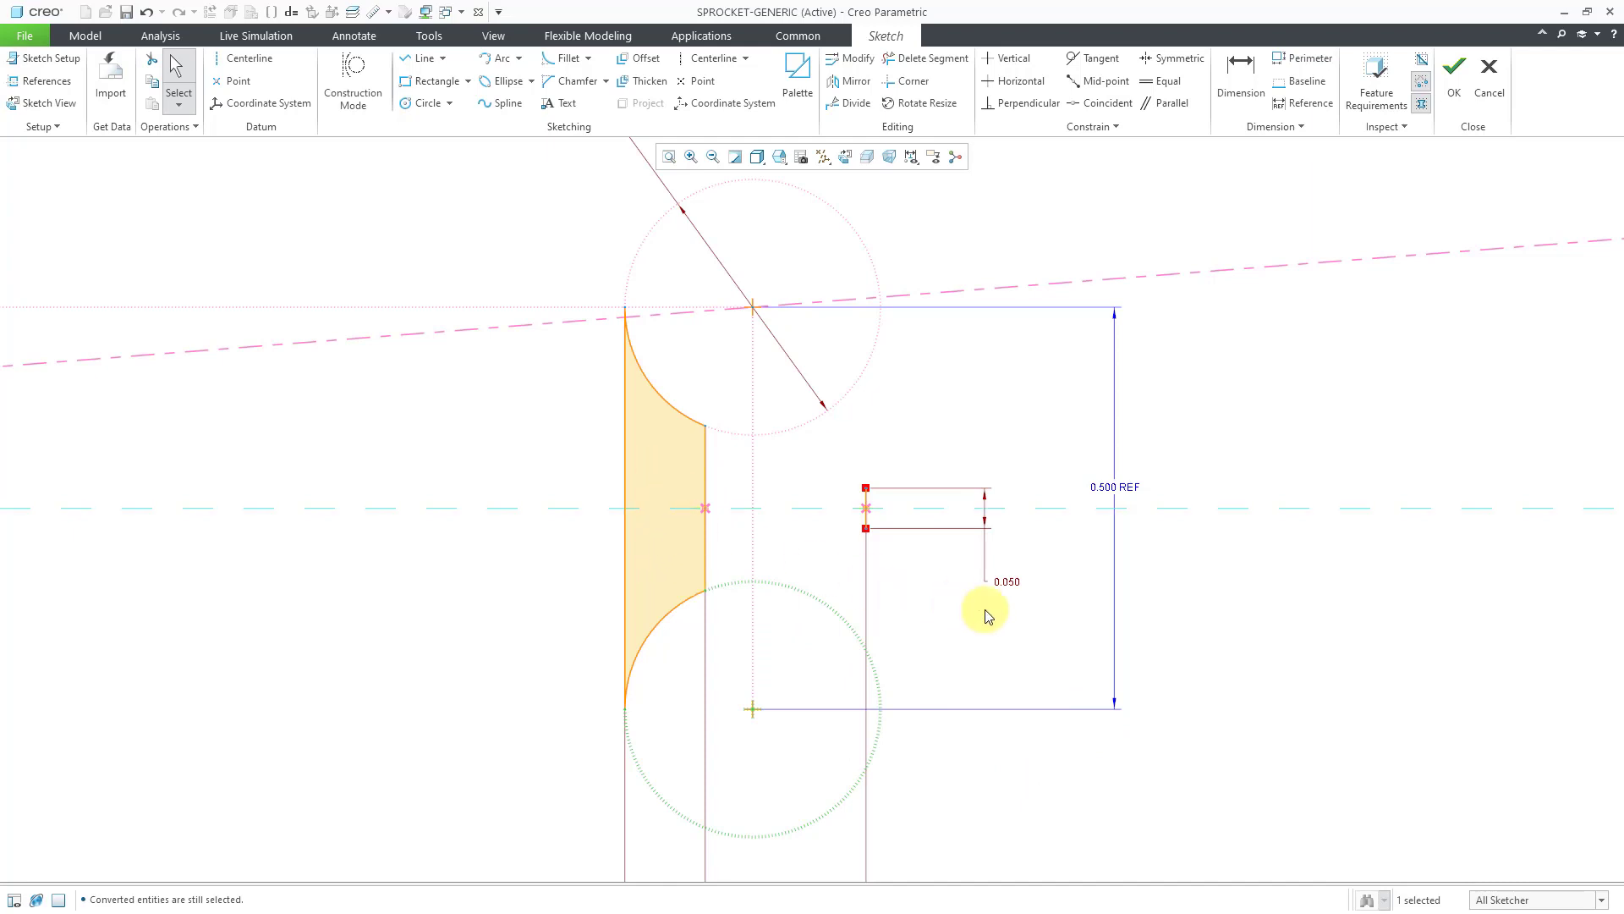
left_click(1260, 648)
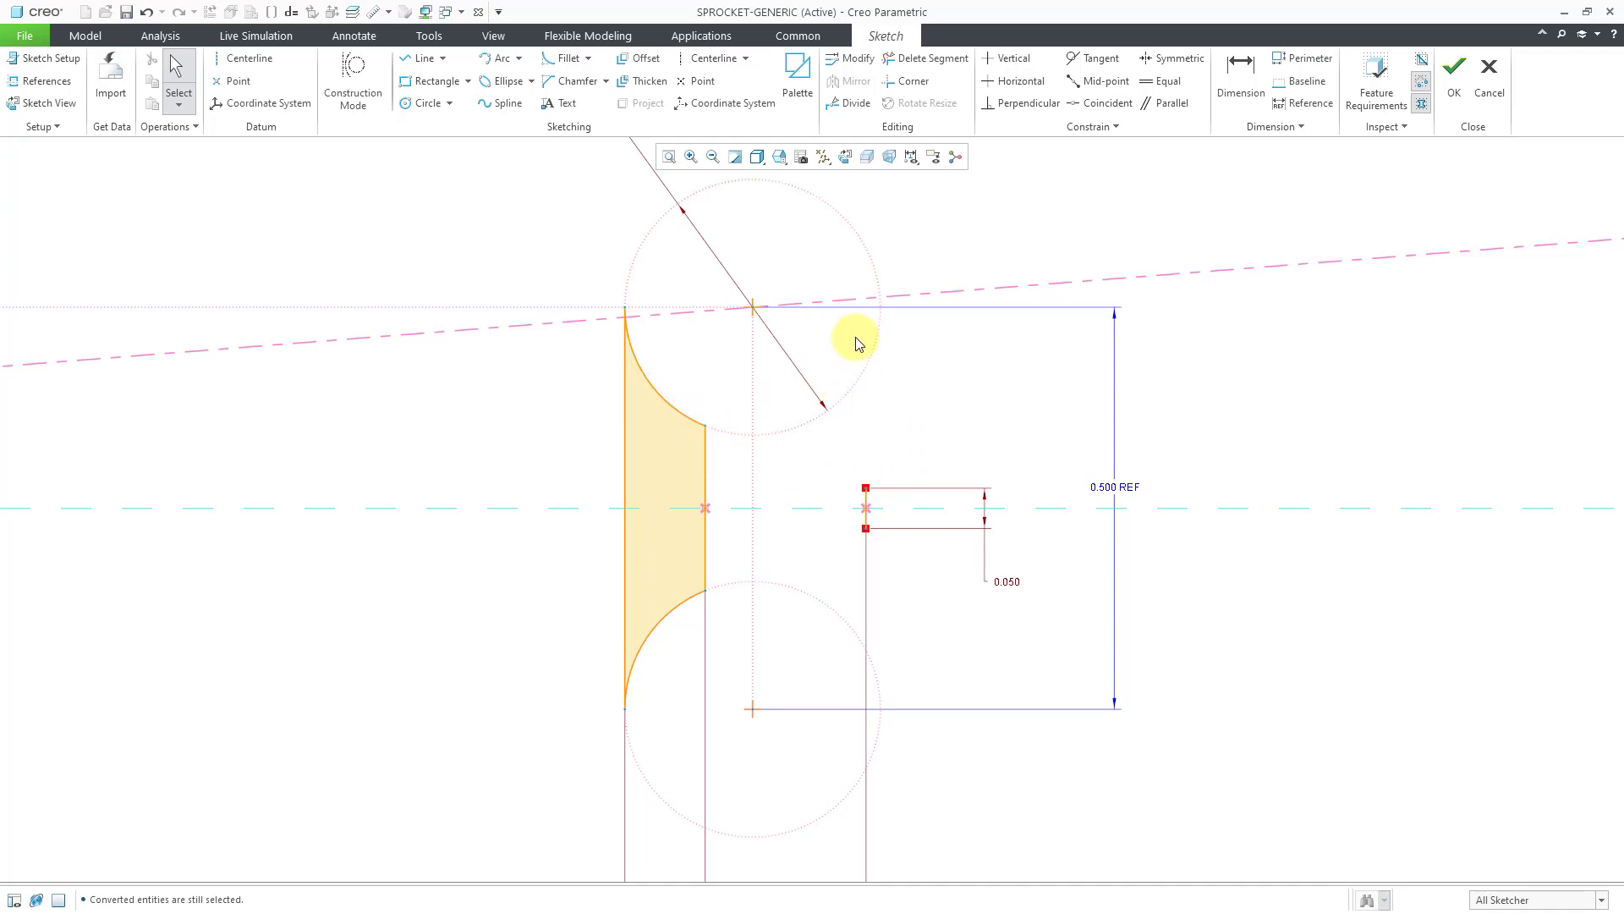
left_click(520, 59)
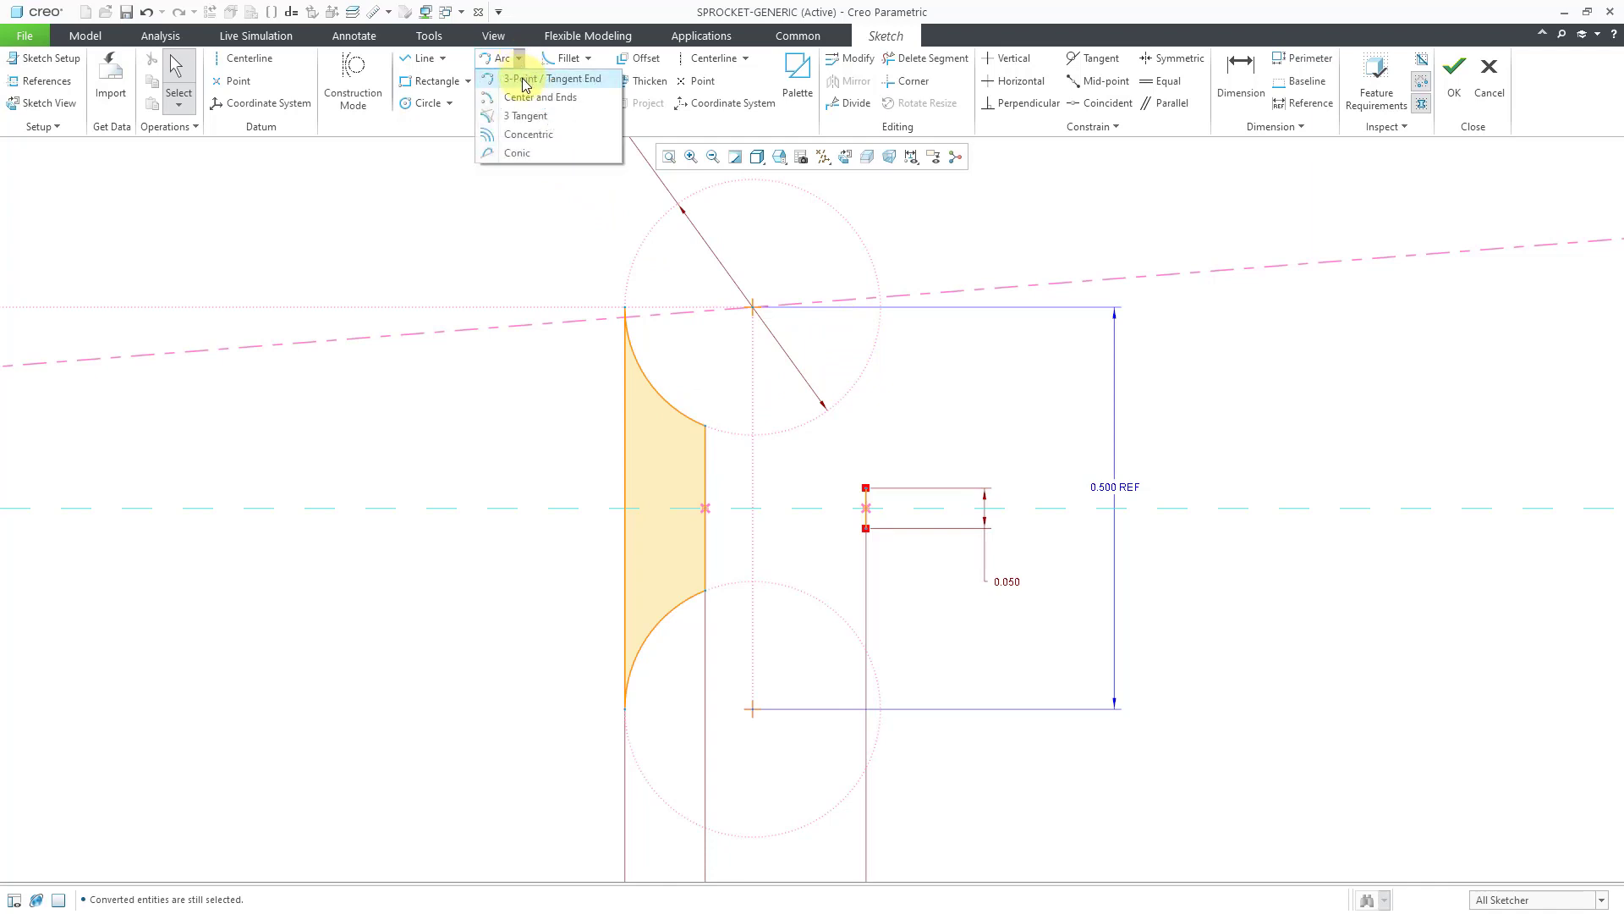
left_click(522, 85)
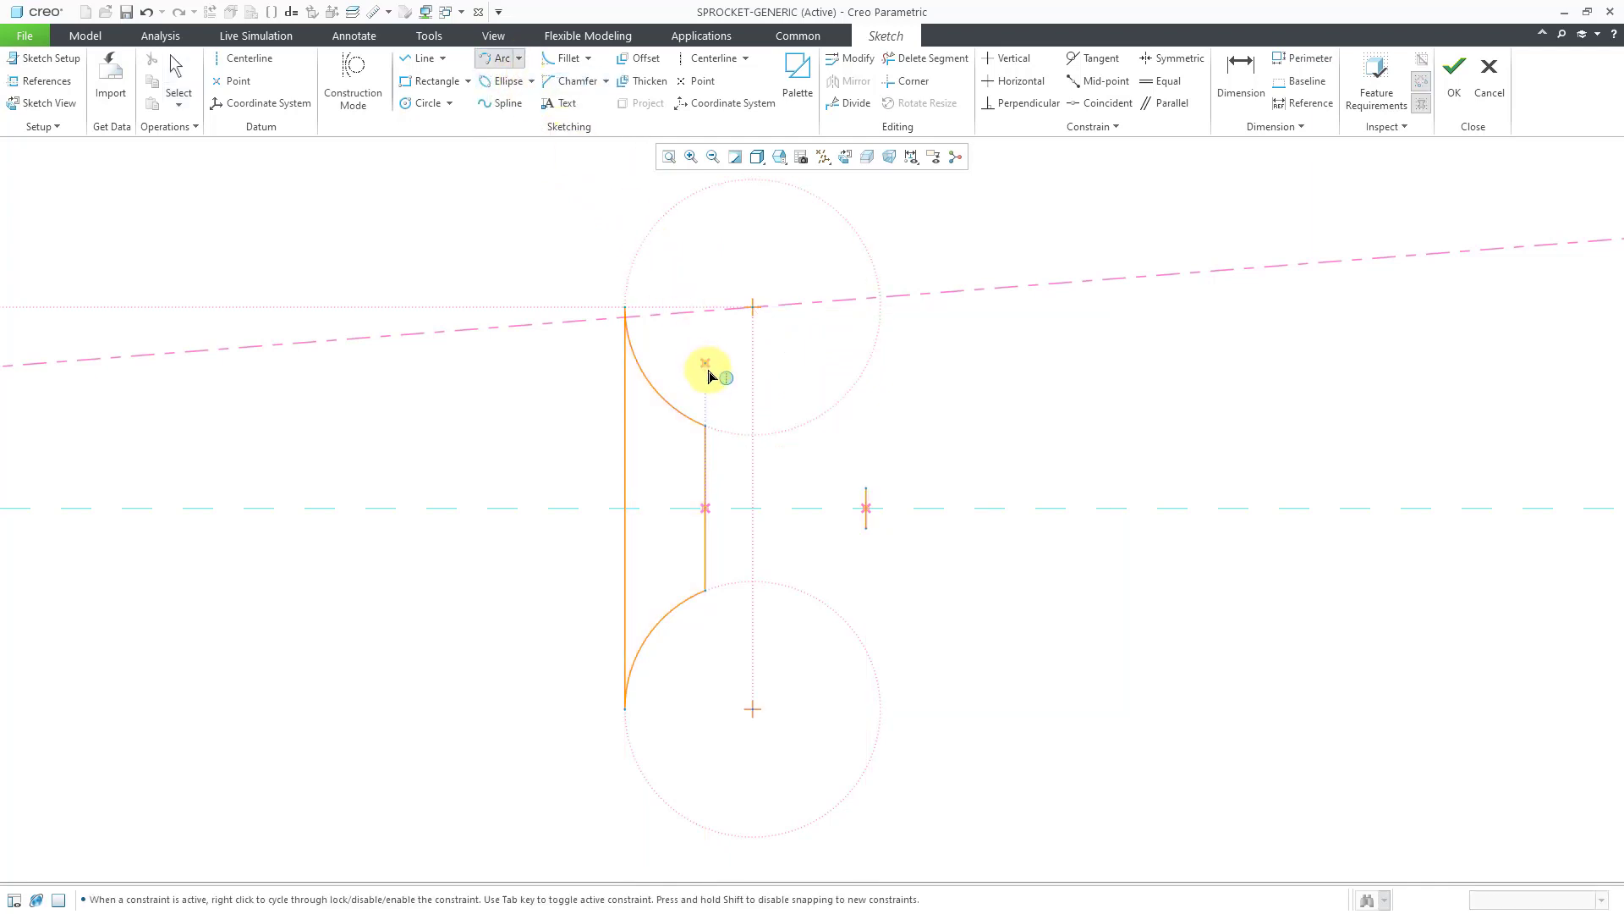
left_click(707, 430)
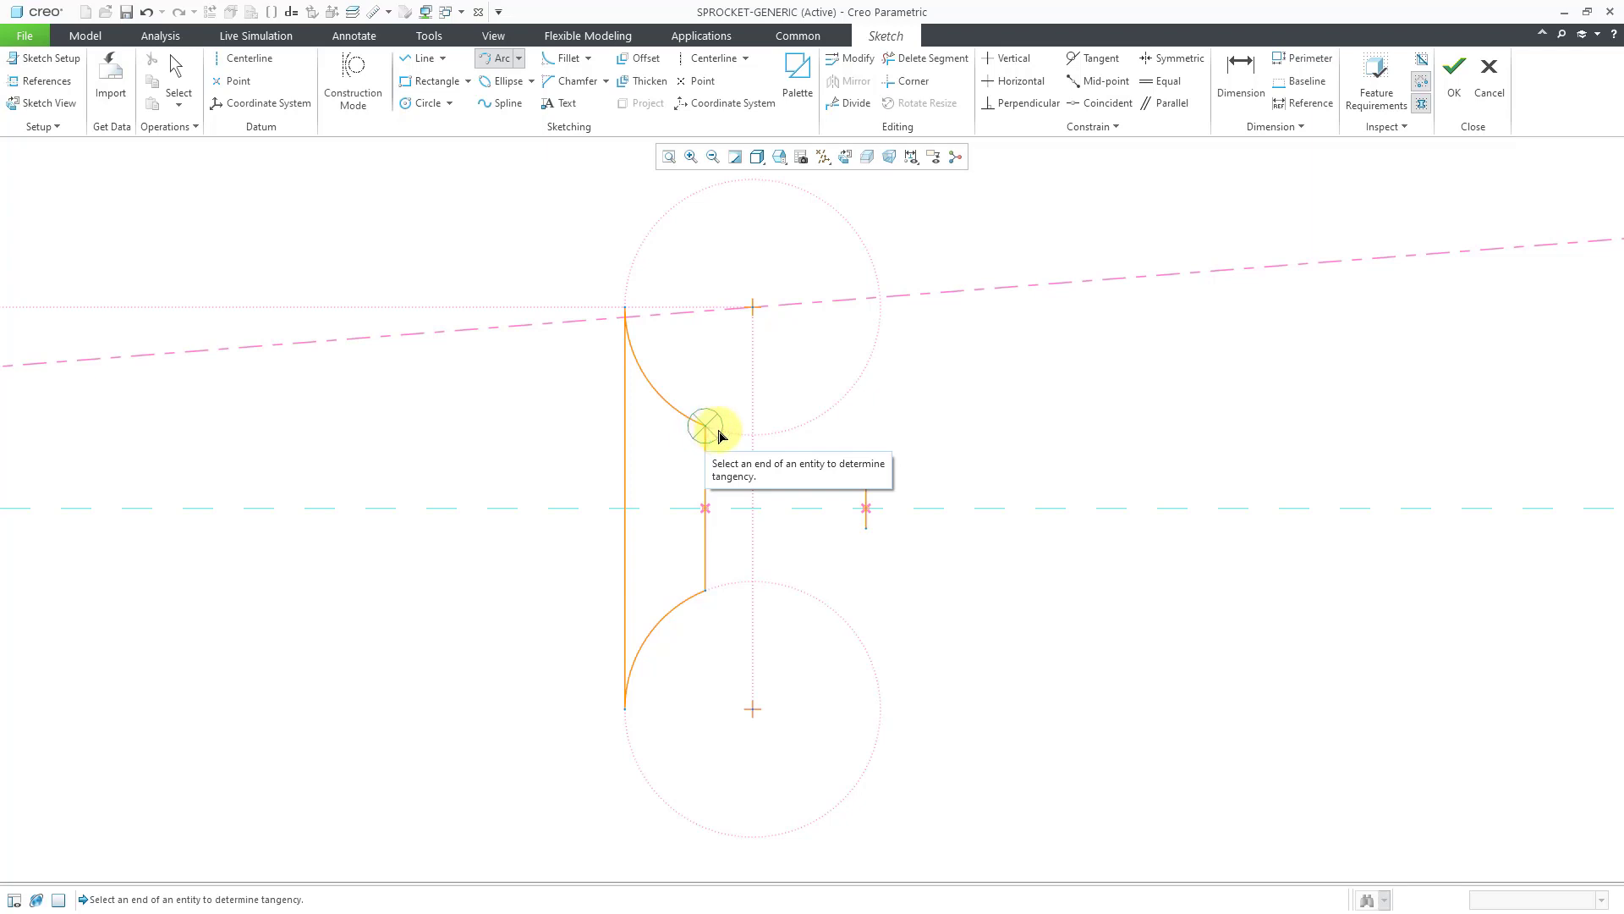
left_click(719, 435)
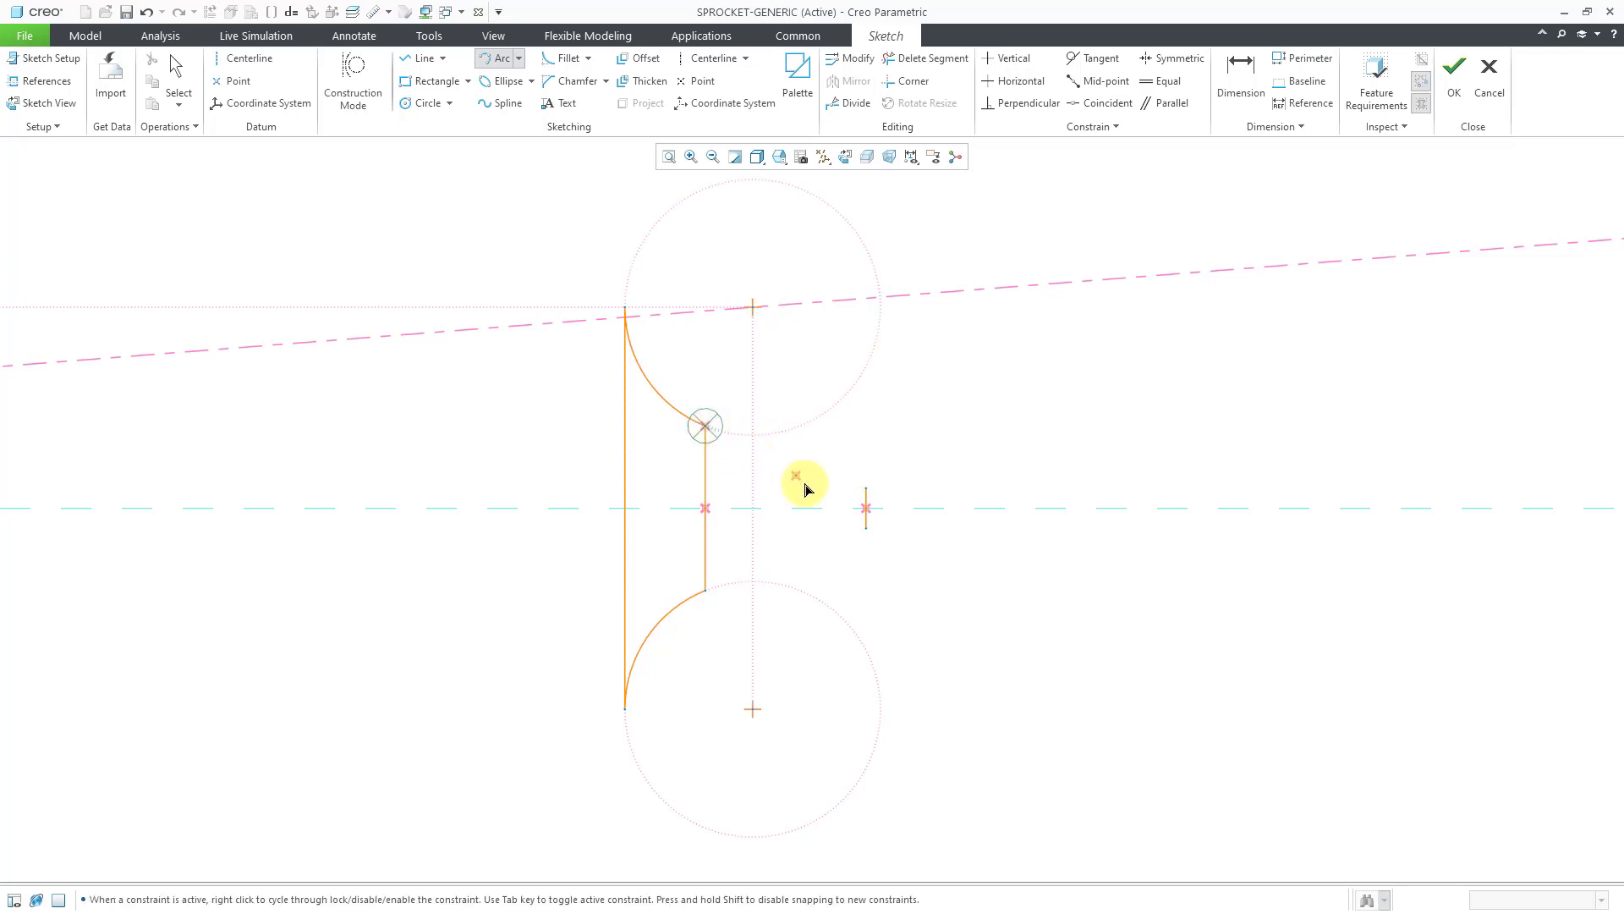
left_click(861, 511)
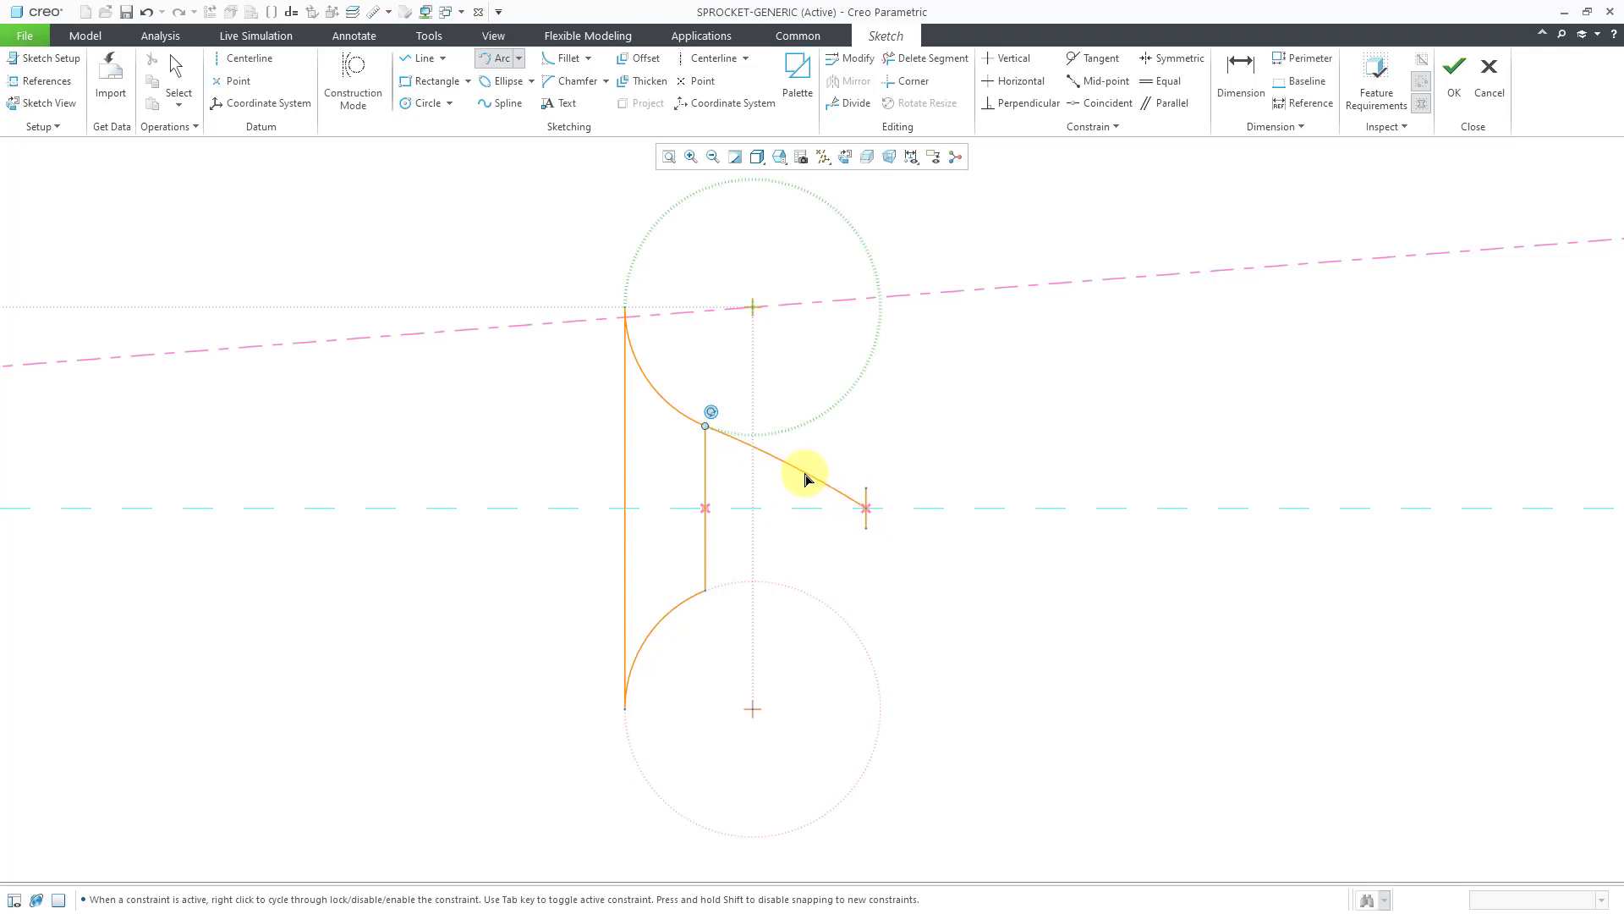
left_click(804, 479)
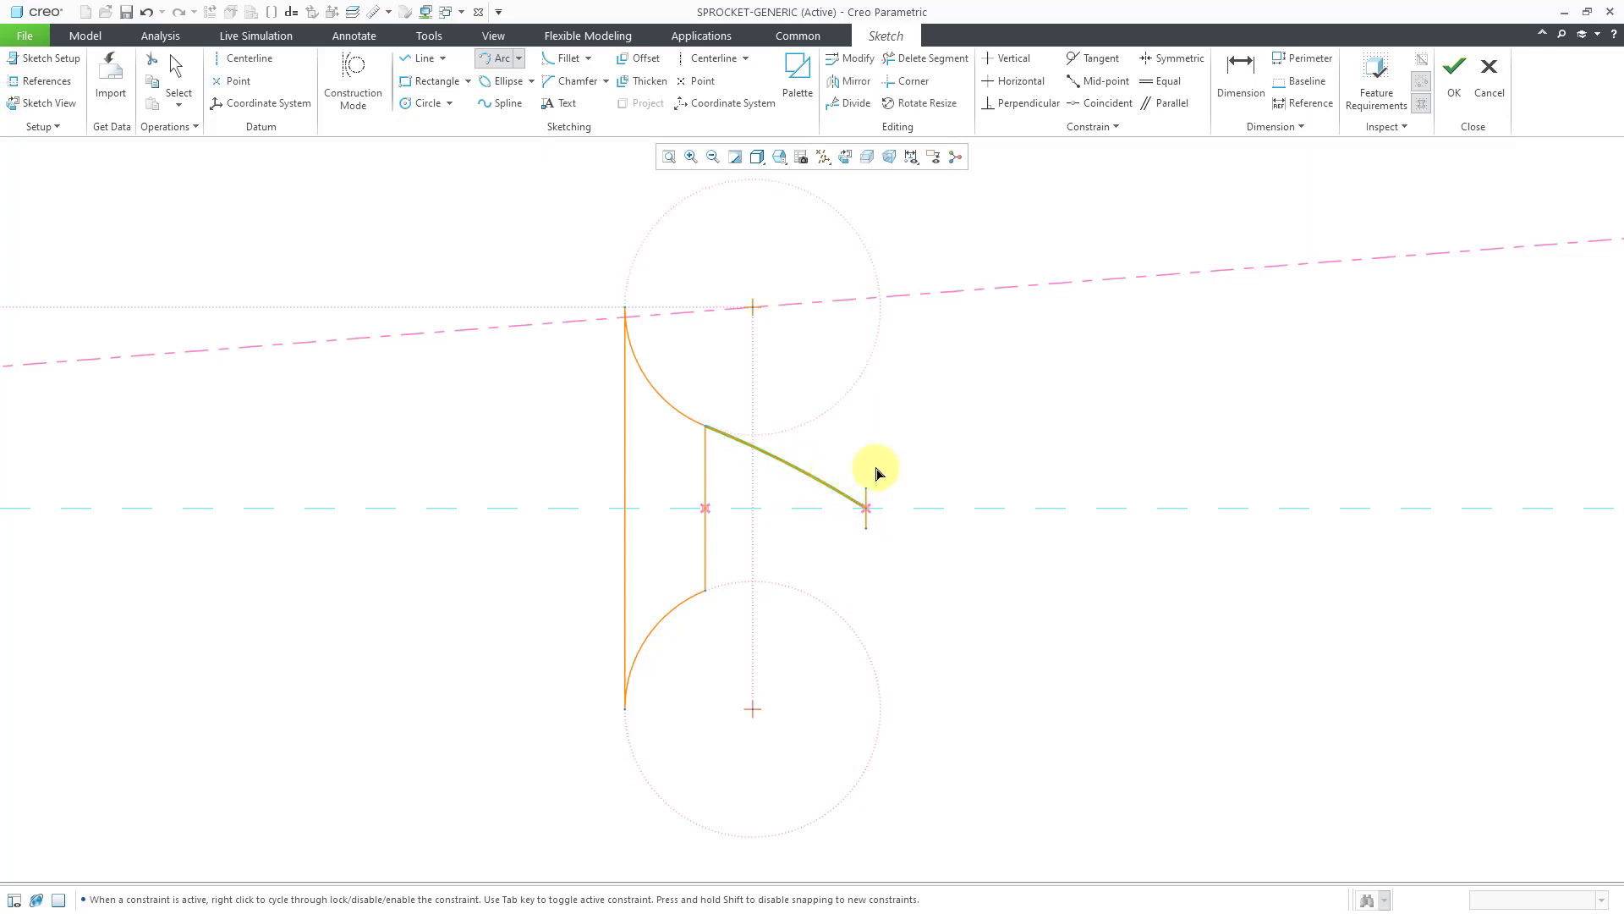
middle_click(916, 446)
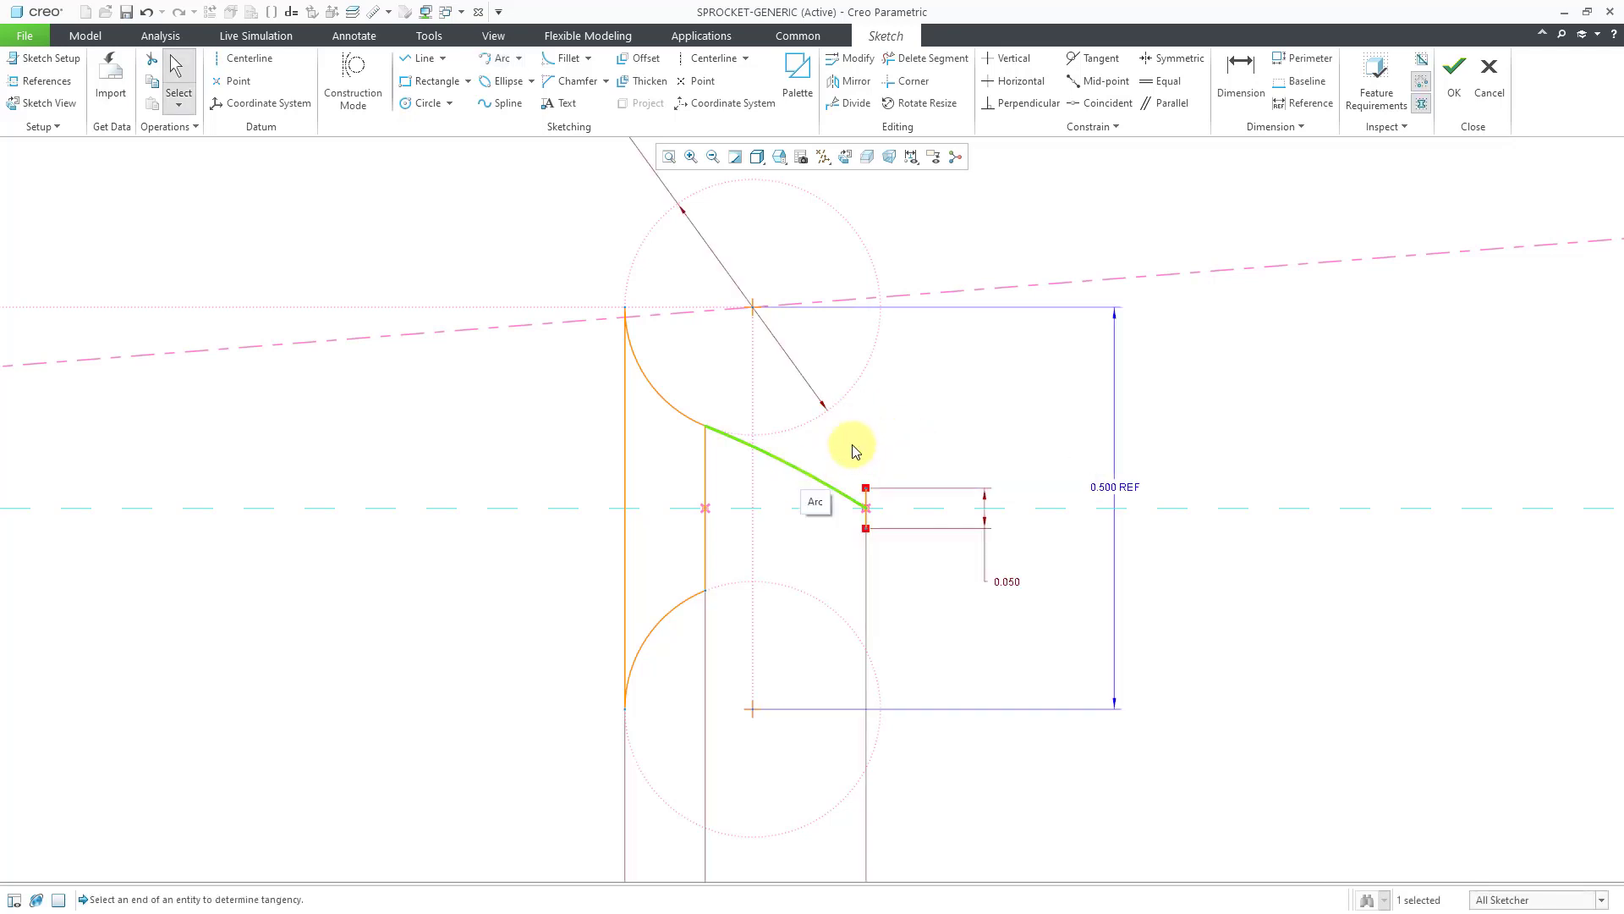
key("Delete")
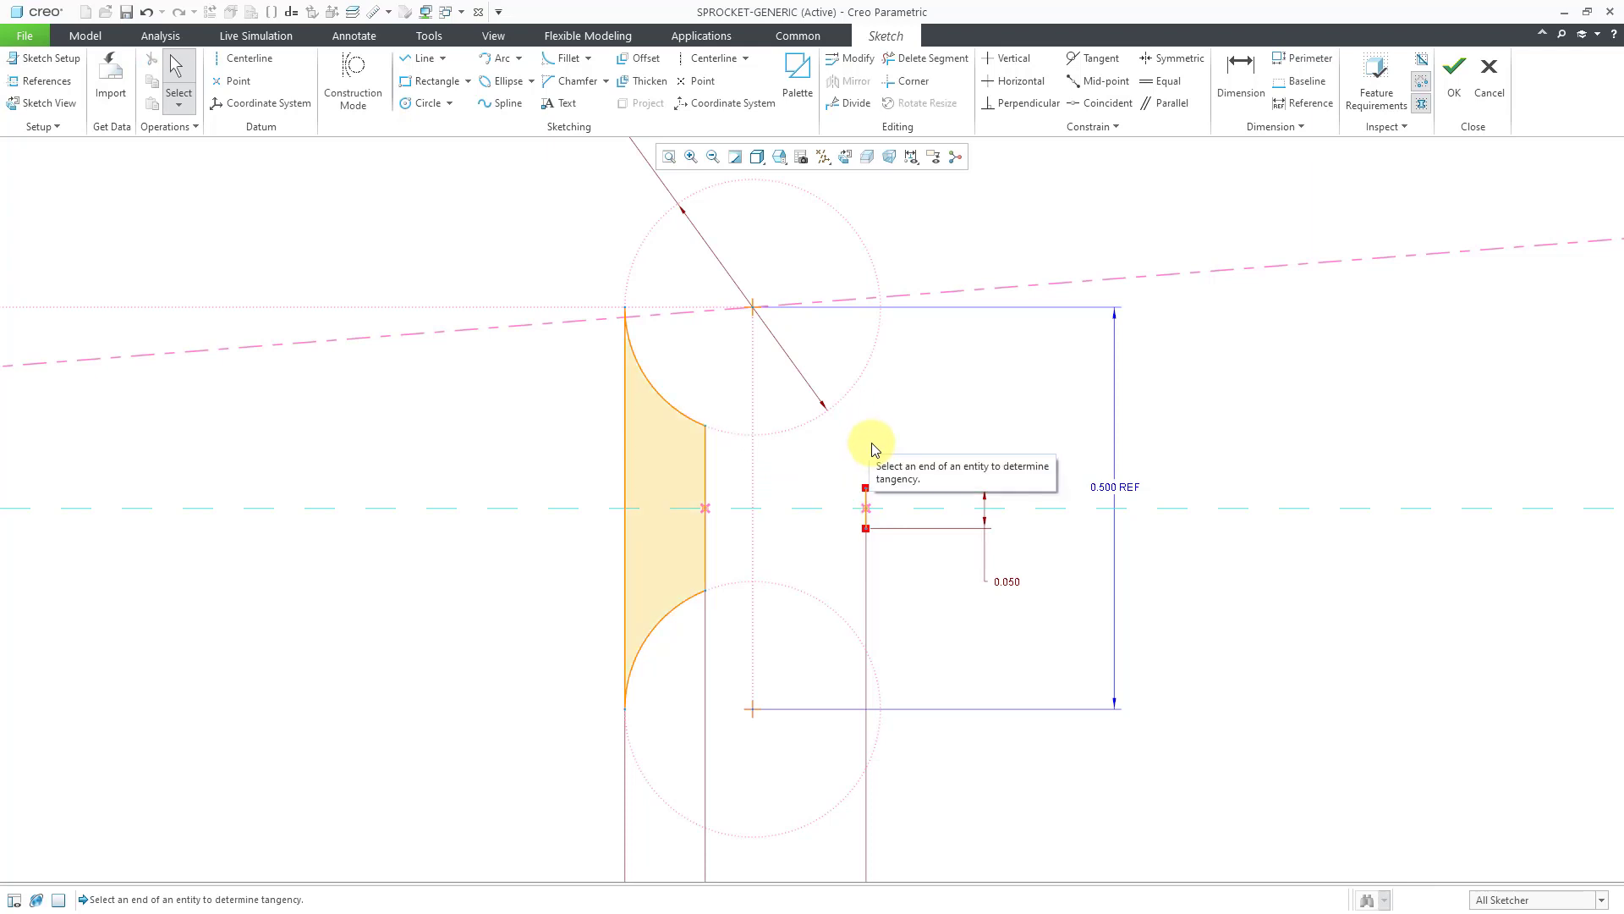
Draw a tangent arc flank from the upper roller arc's end to the 0.050 tip line's top.
left_click(495, 66)
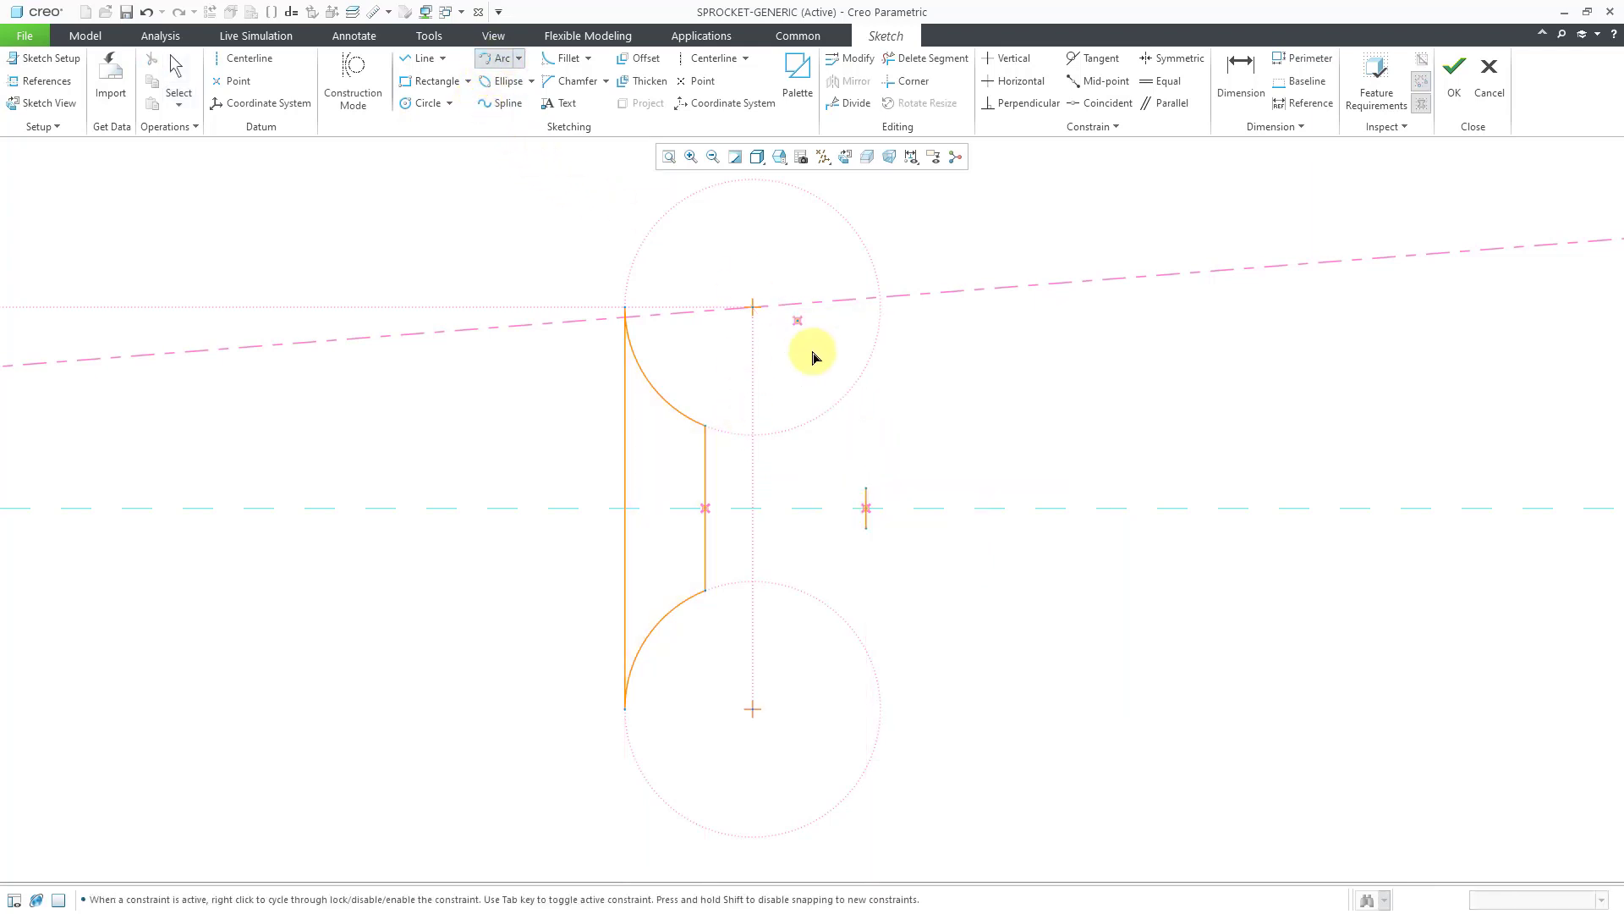
left_click(705, 427)
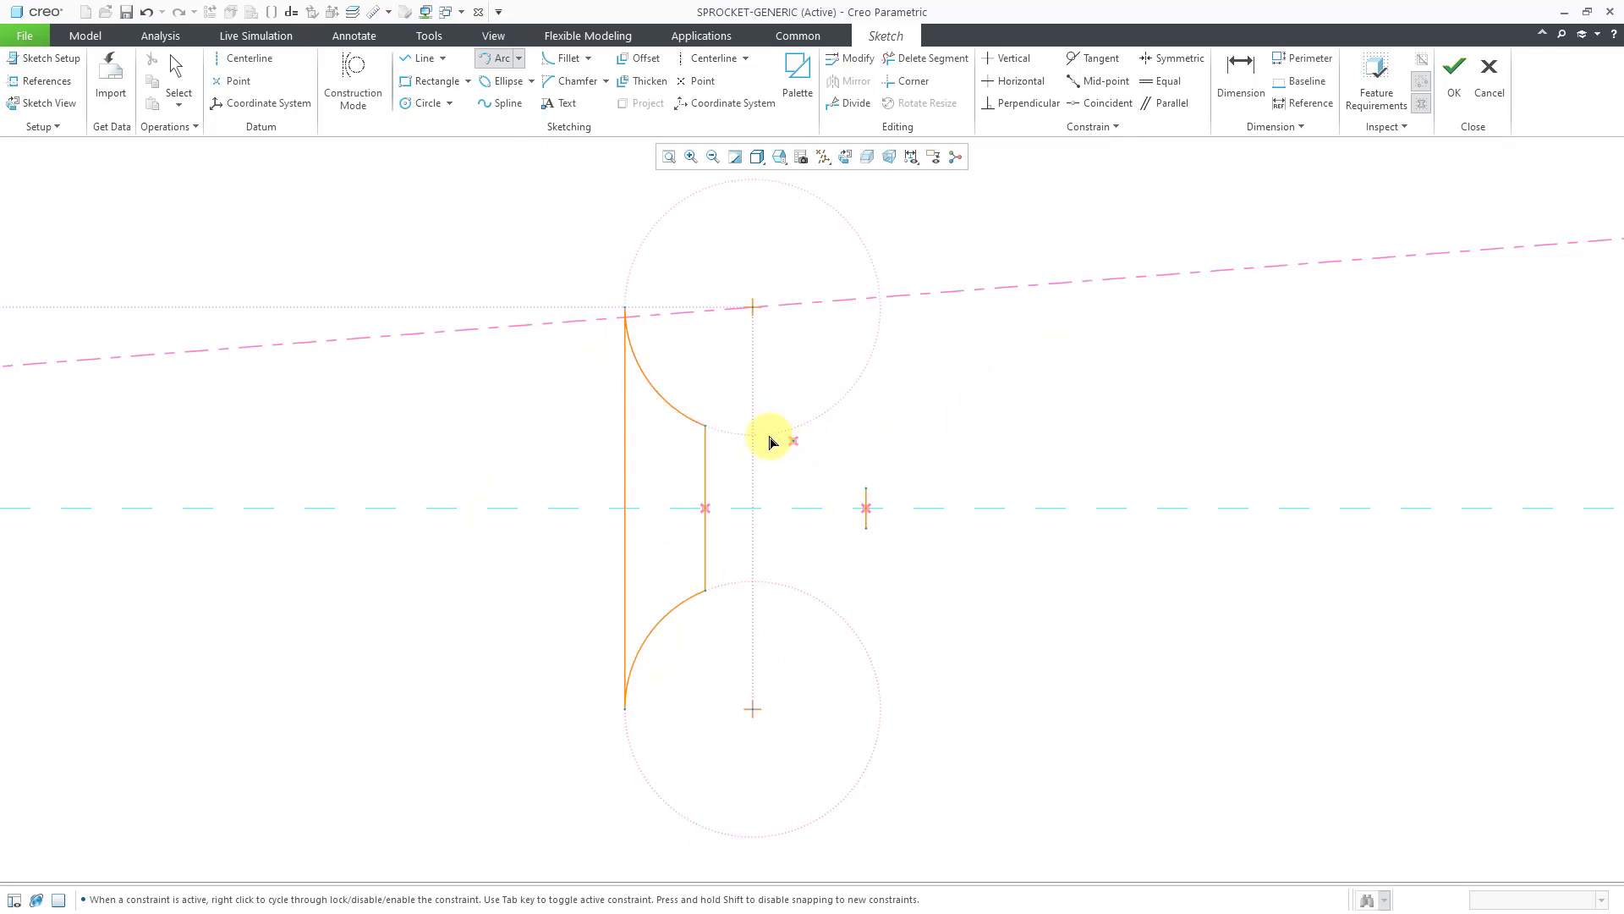
left_click(706, 428)
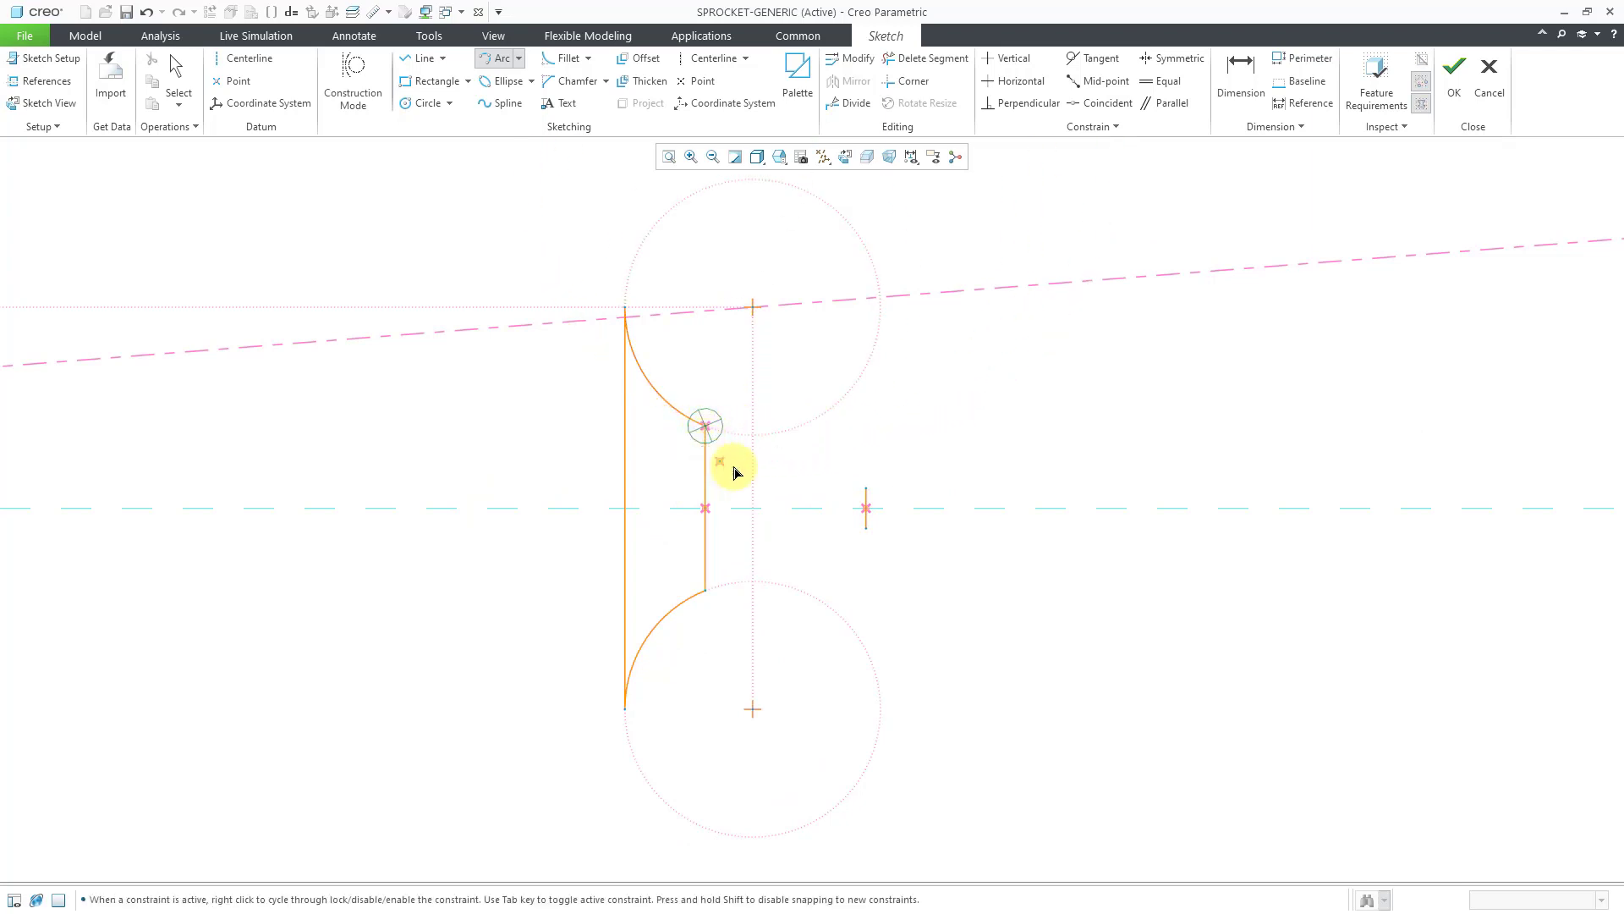
left_click(865, 489)
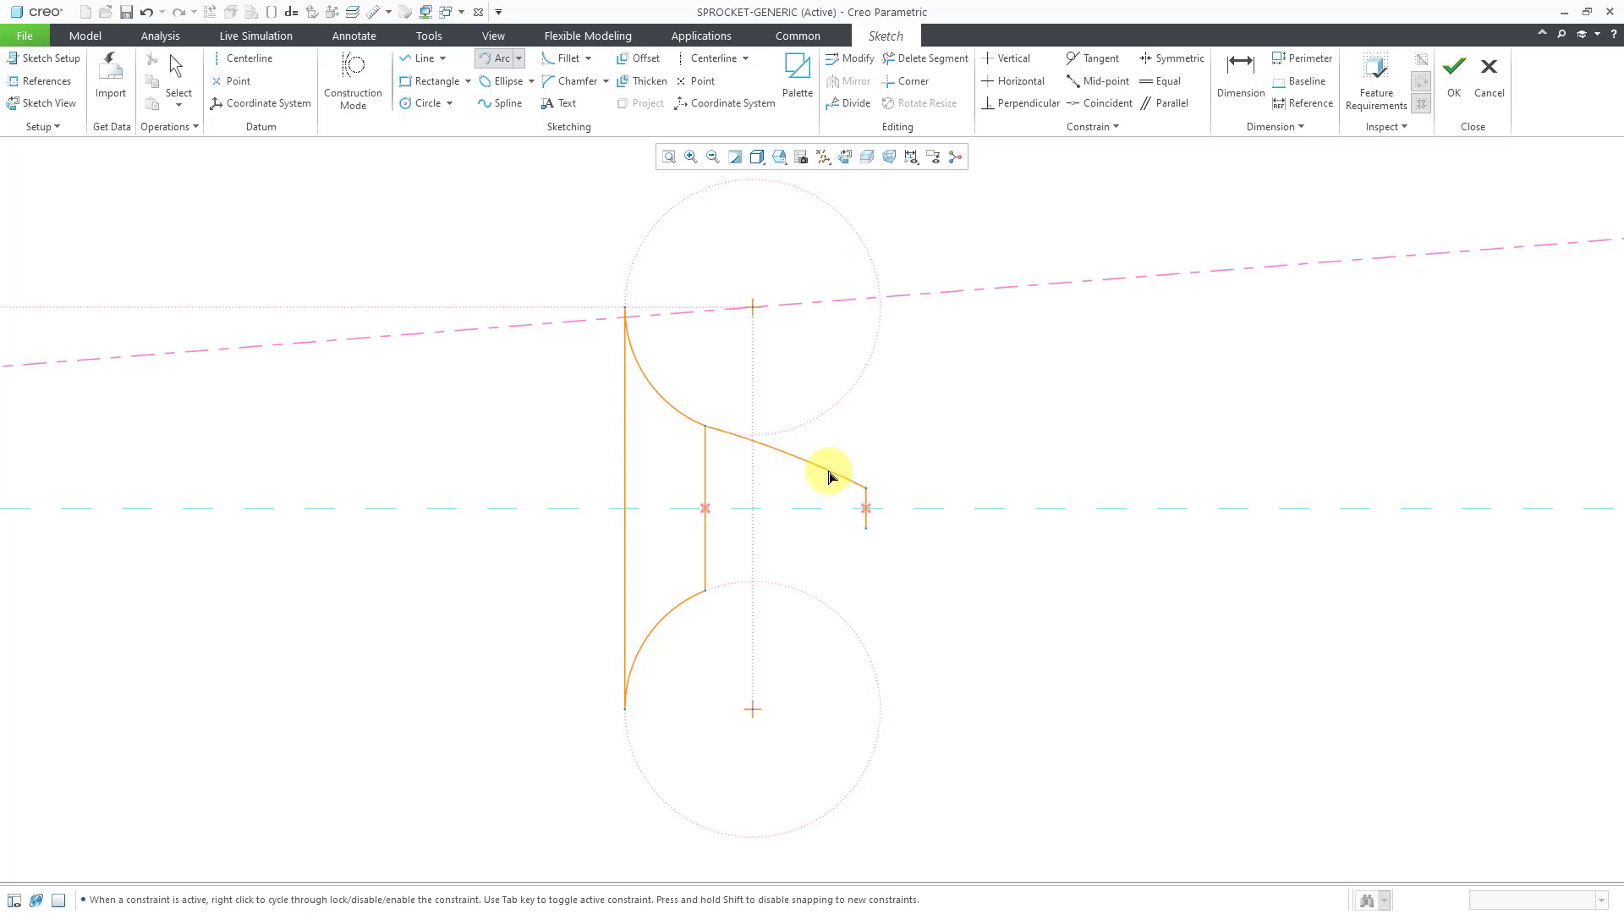
left_click(750, 450)
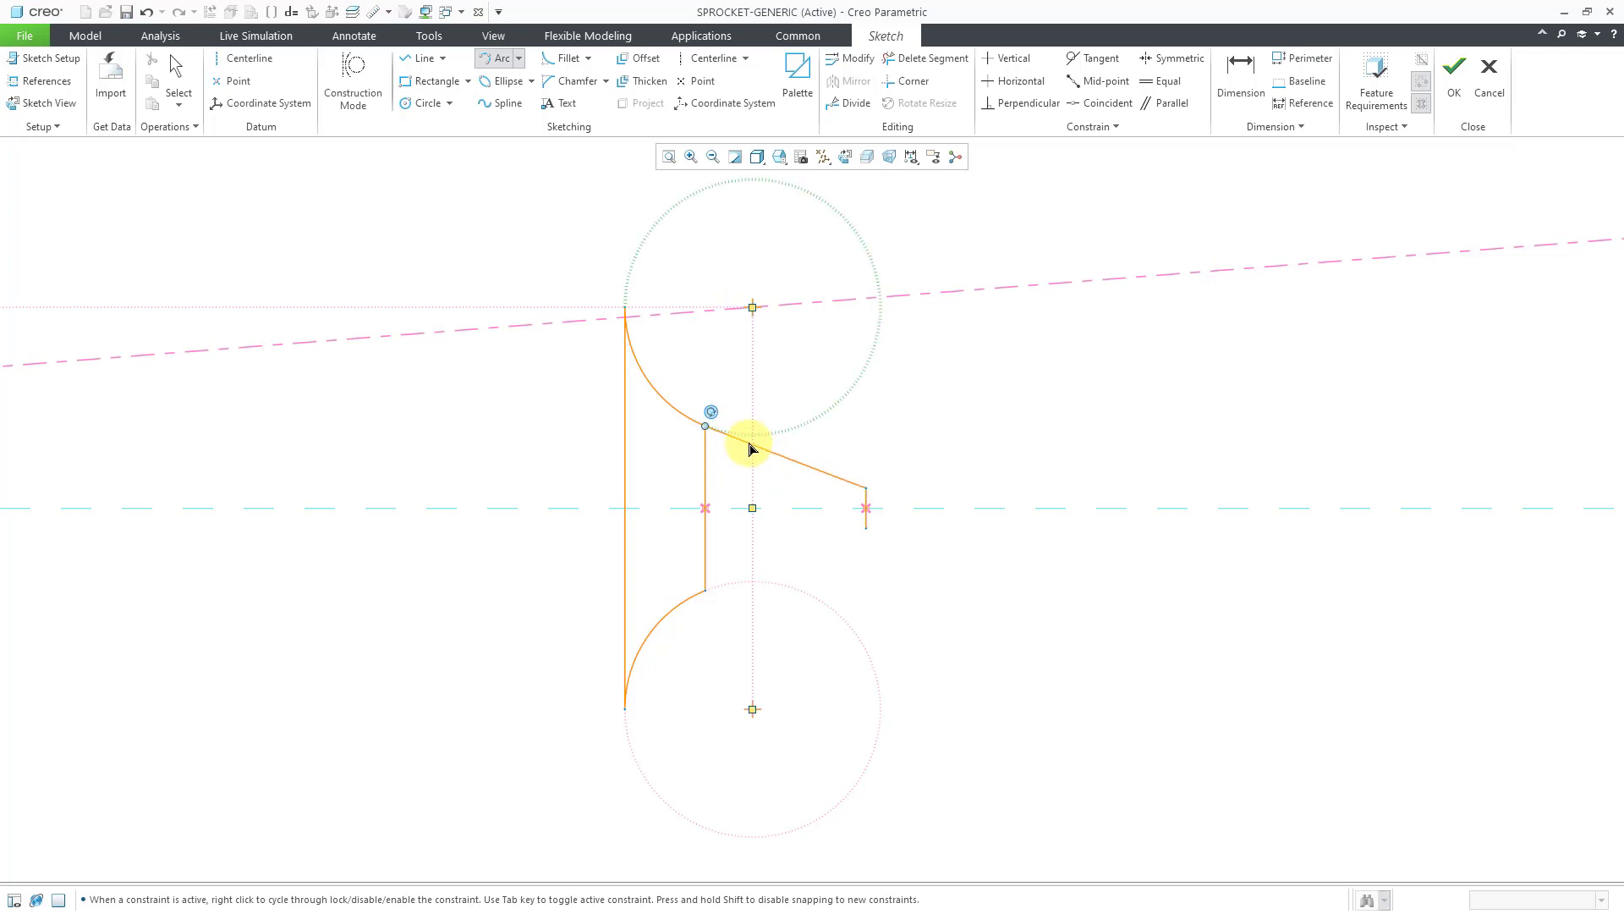
middle_click(750, 450)
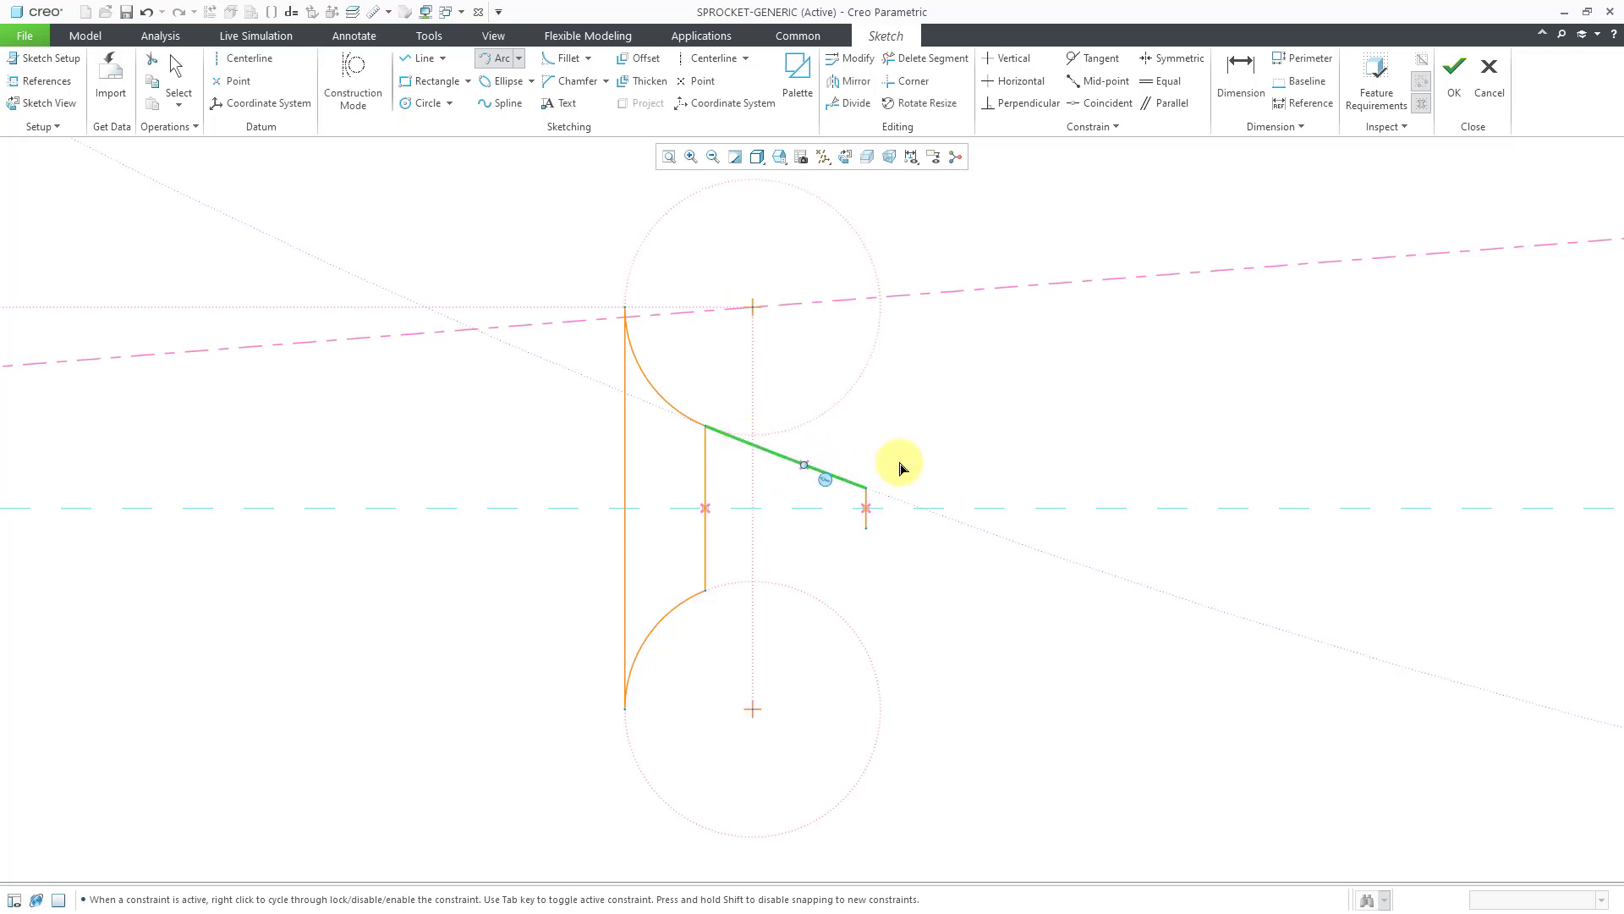
left_click(1012, 439)
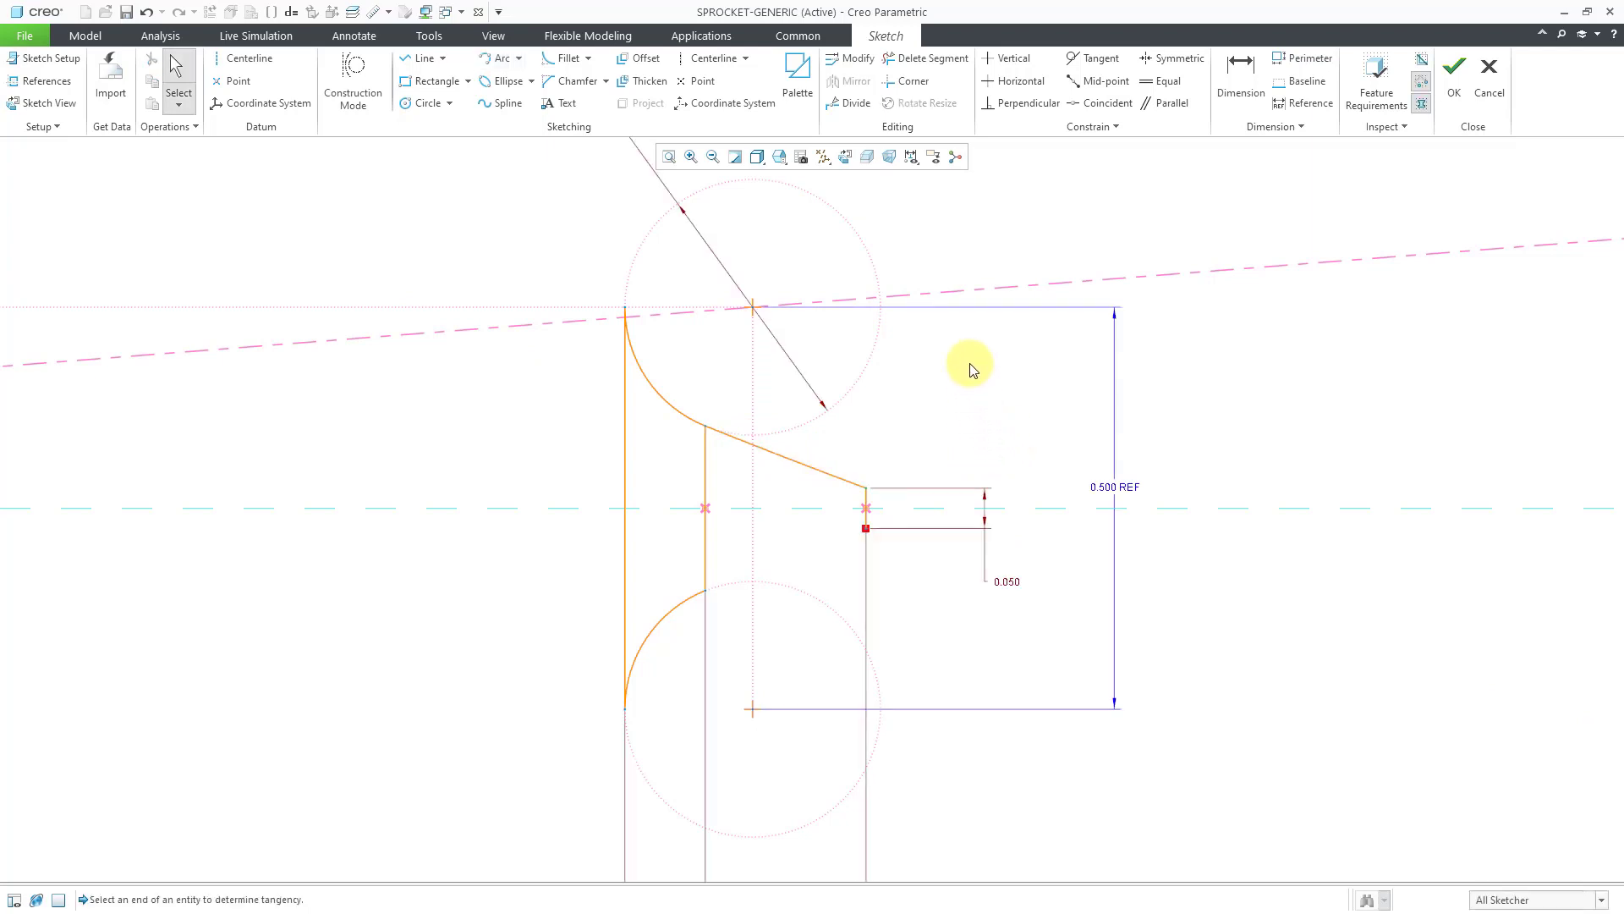
left_click(824, 469)
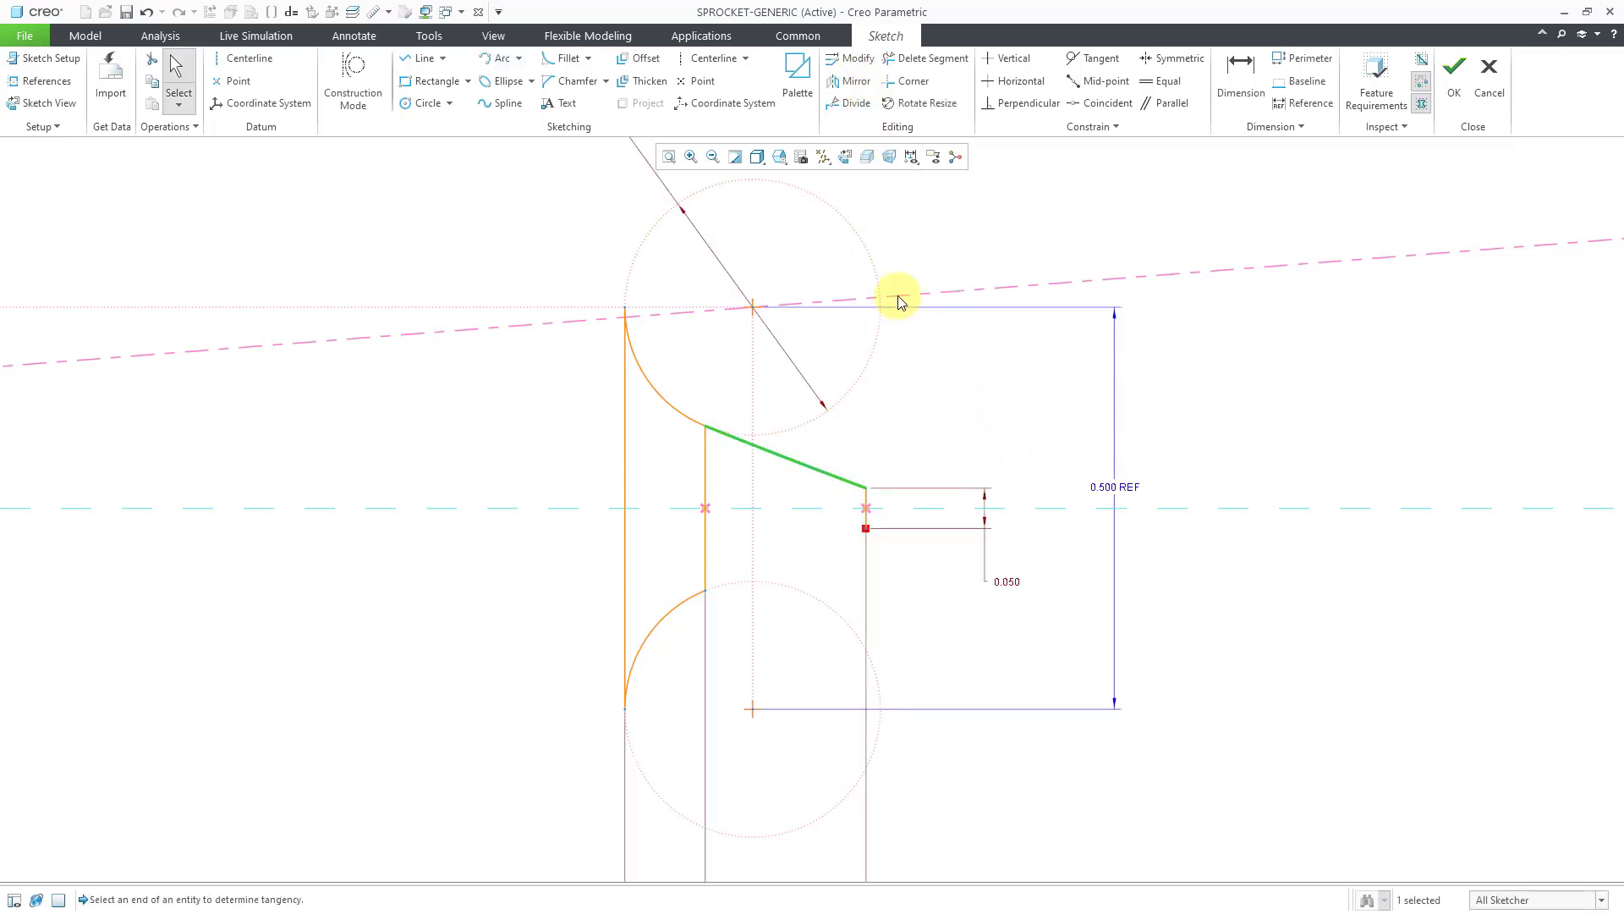
Mirror the tooth flank about the horizontal centerline.
left_click(849, 80)
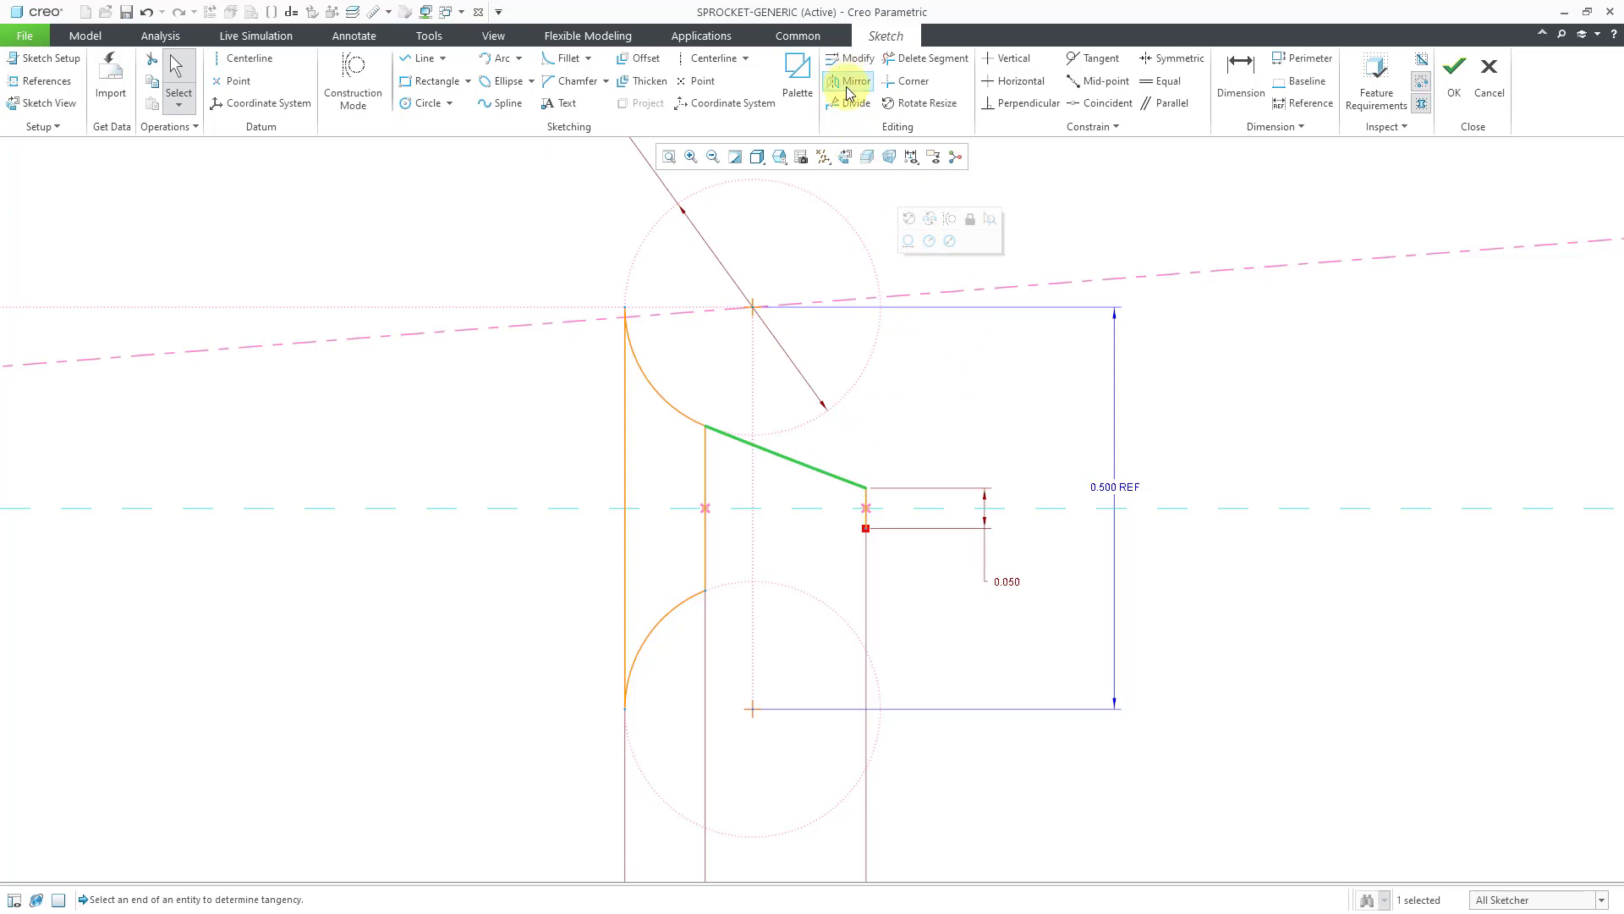
left_click(1026, 508)
left_click(1202, 630)
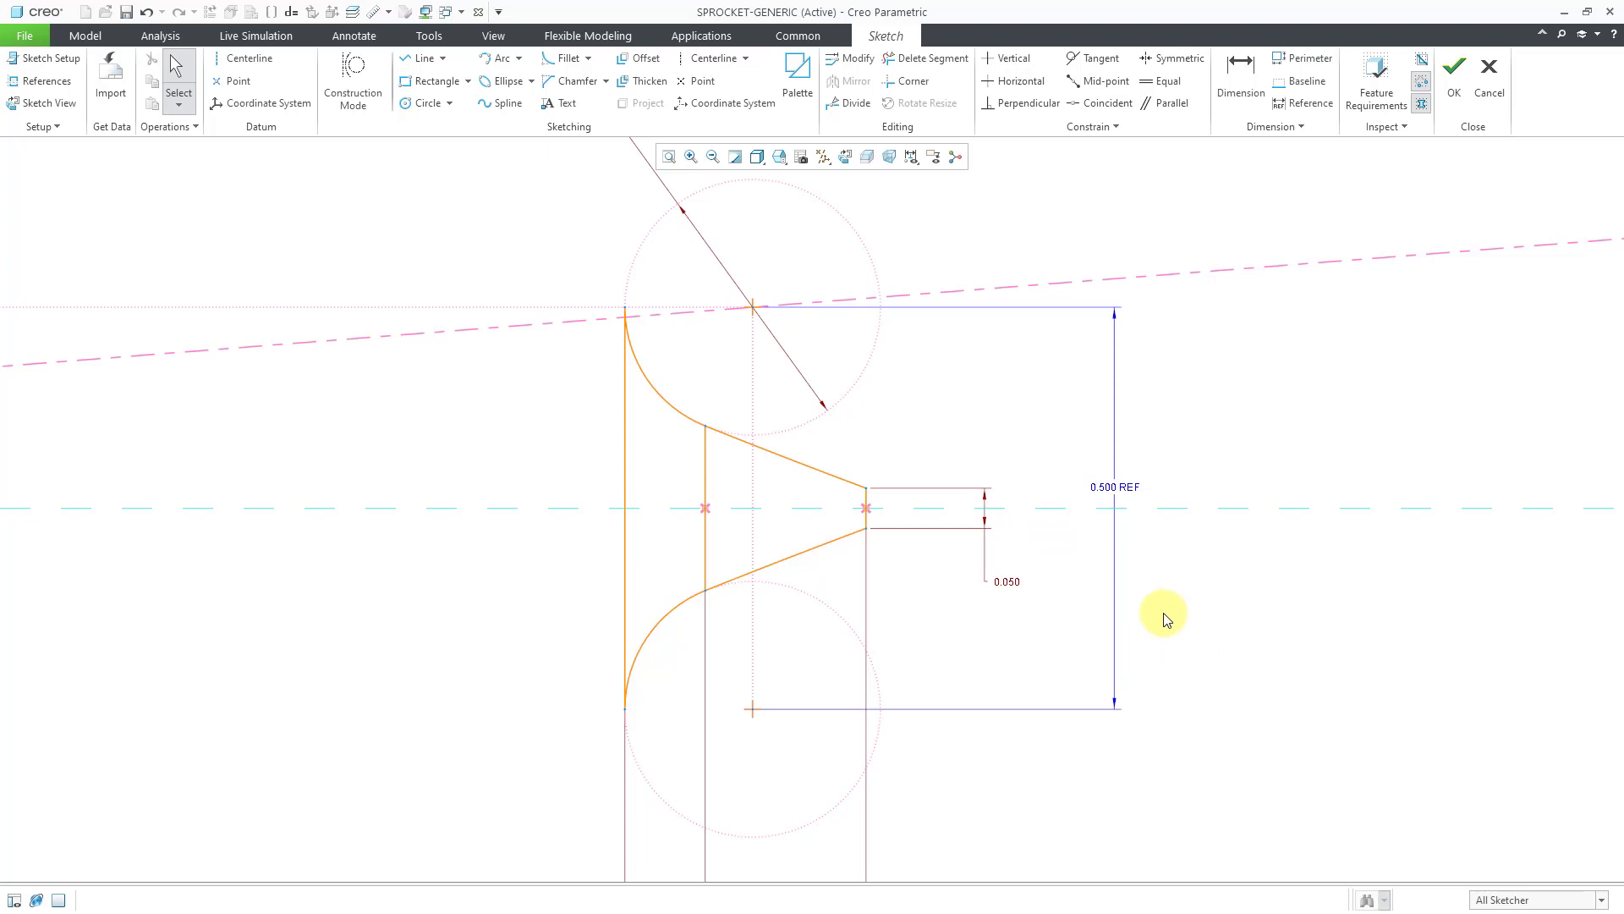
Make the inner vertical line of the tooth profile construction geometry.
left_click(708, 545)
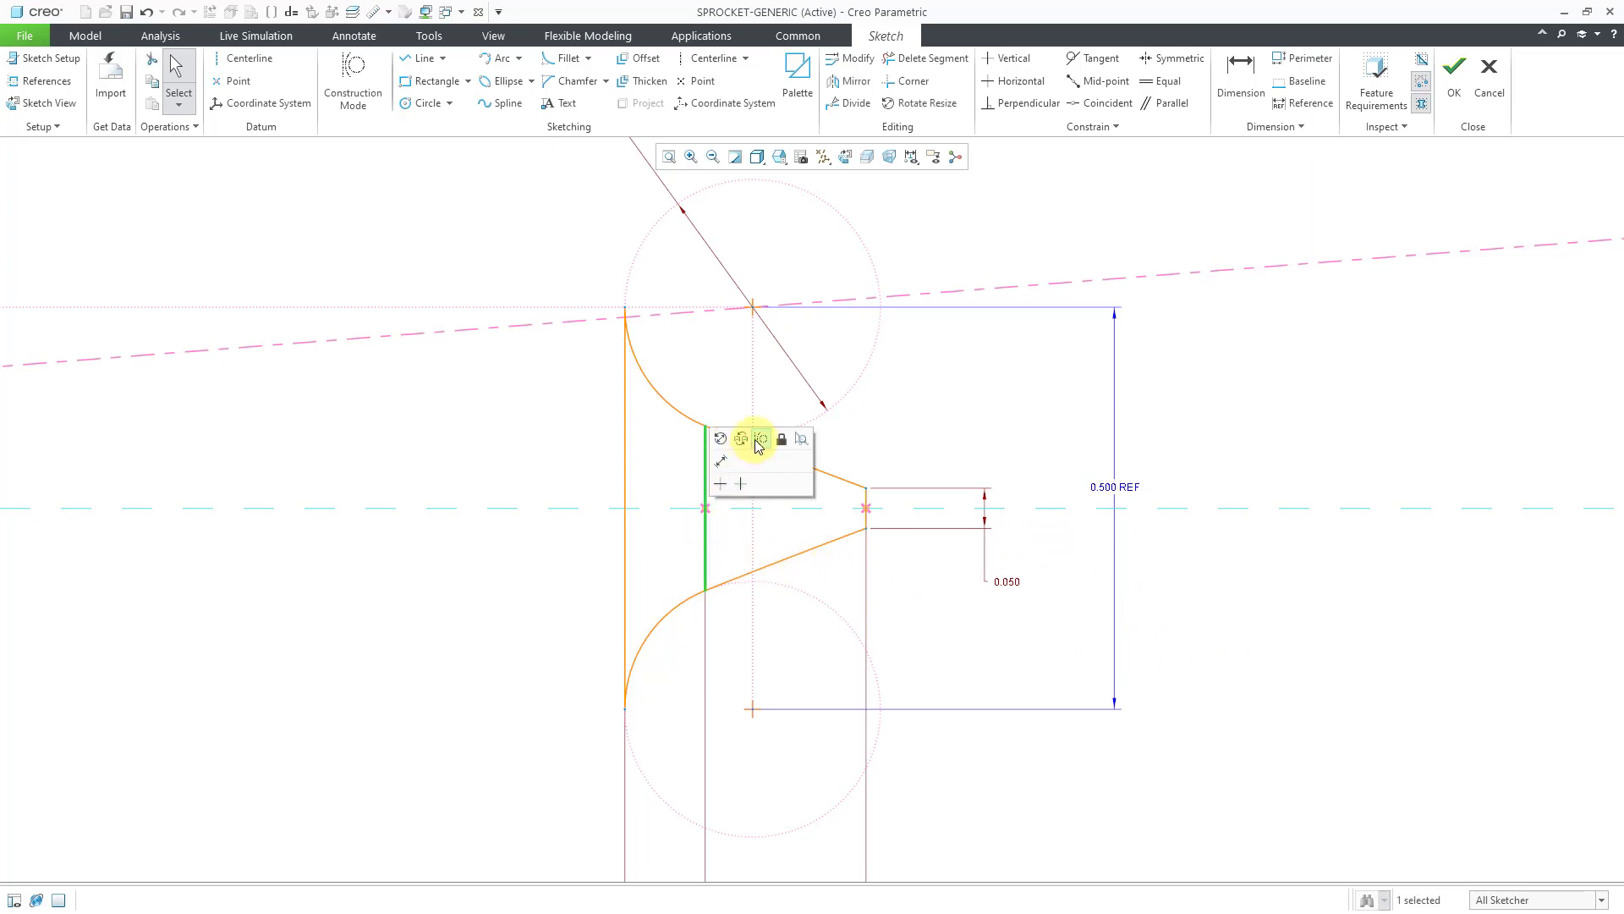
left_click(759, 439)
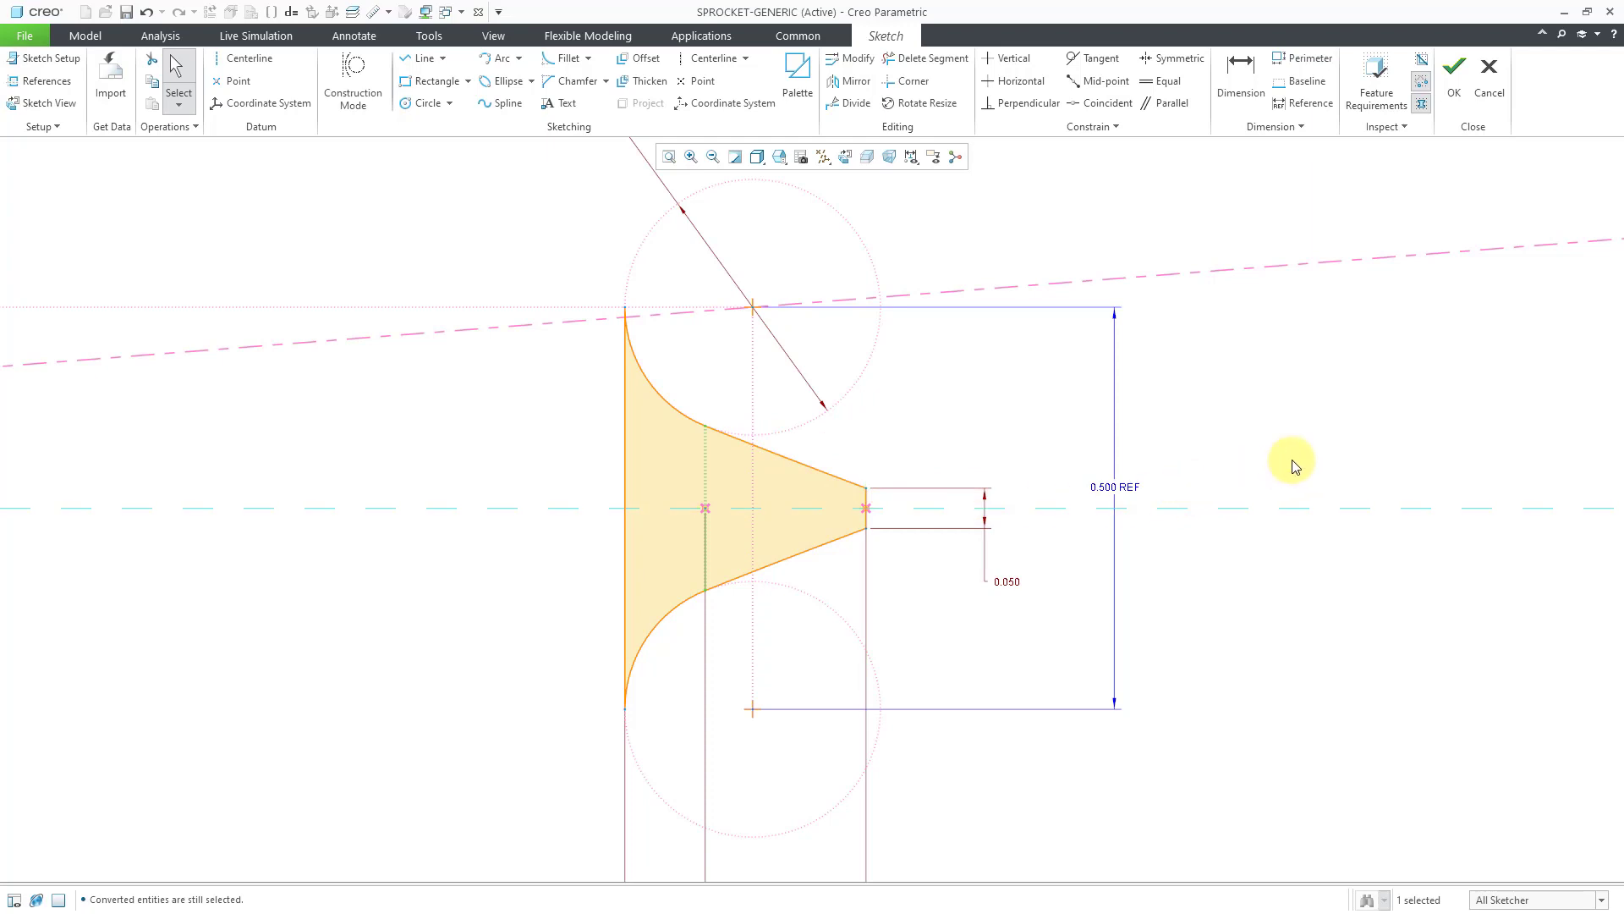
left_click(1266, 442)
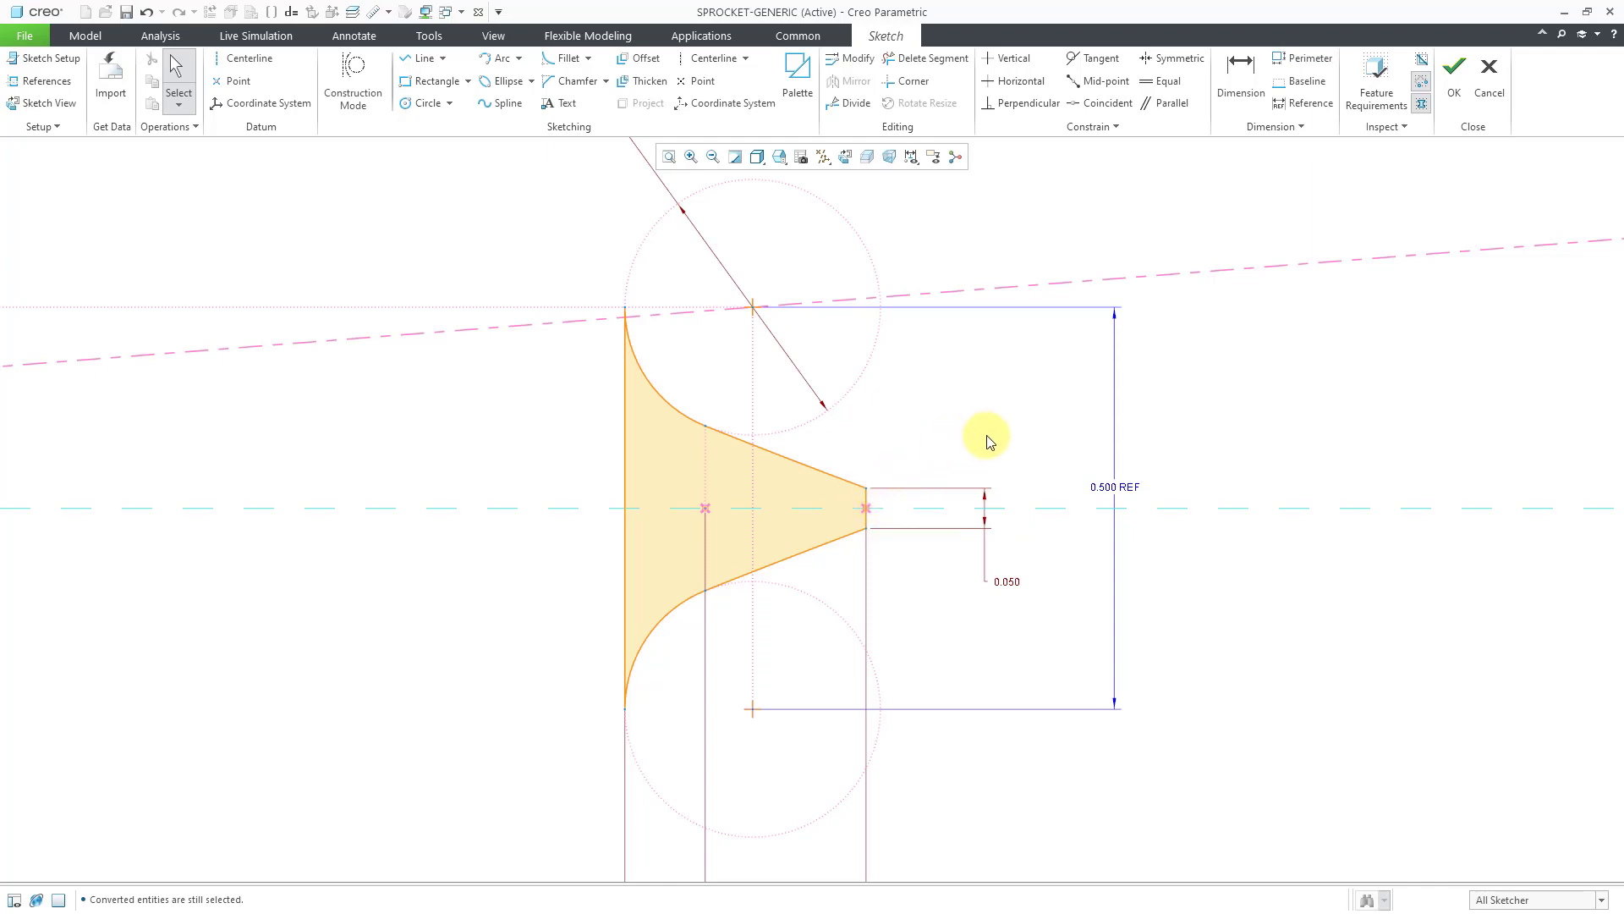
scroll(986, 435, "down", 4)
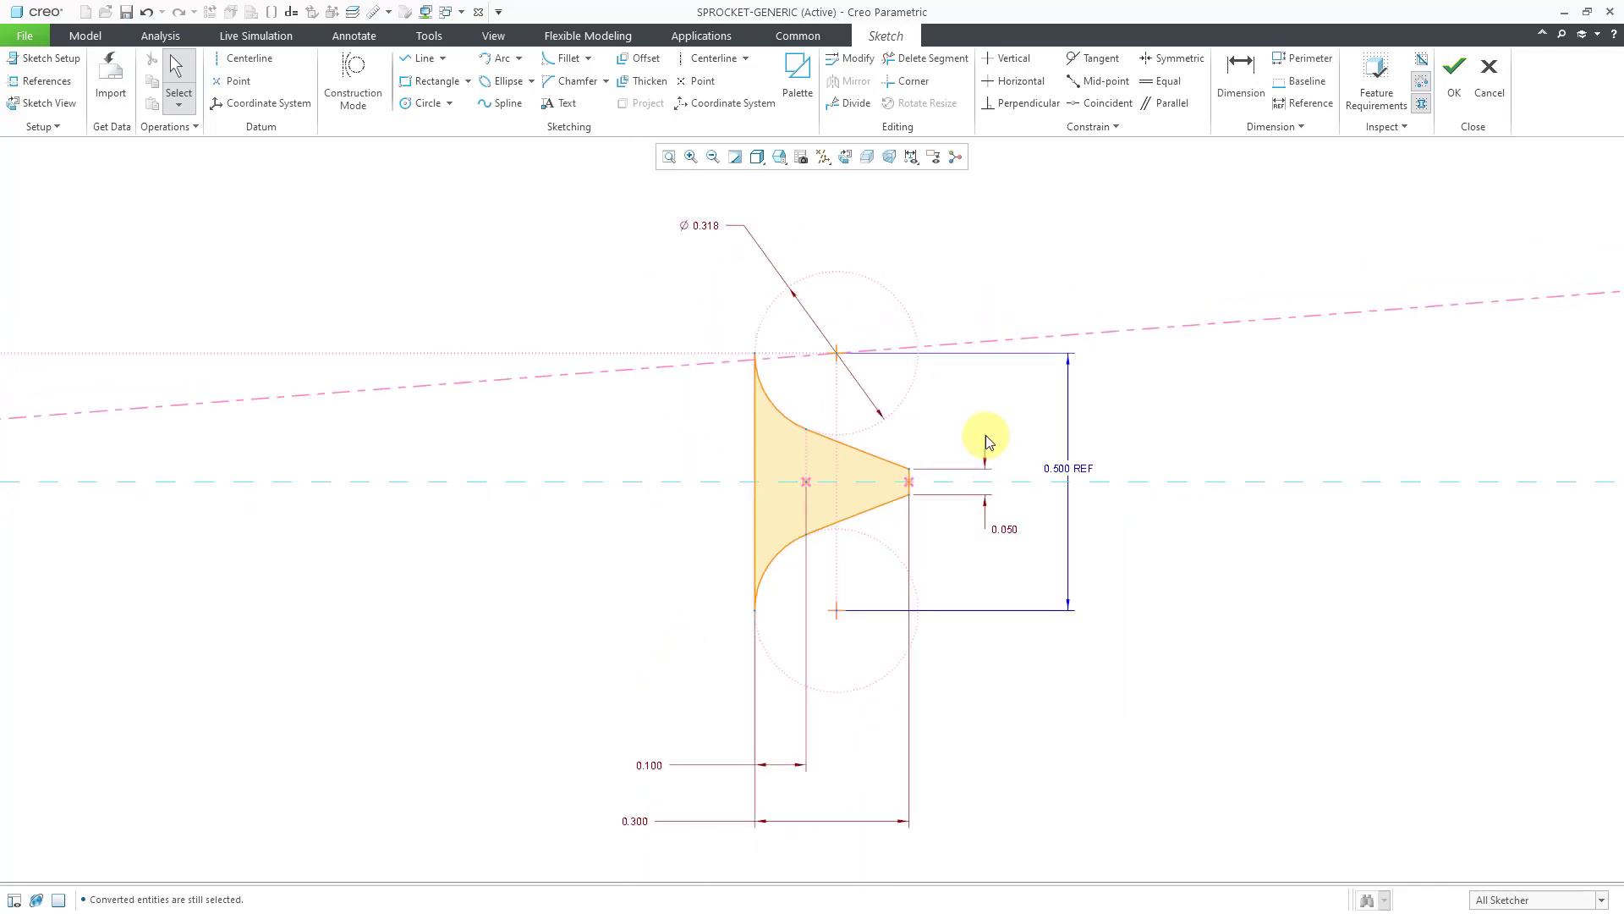
scroll(985, 440, "down", 1)
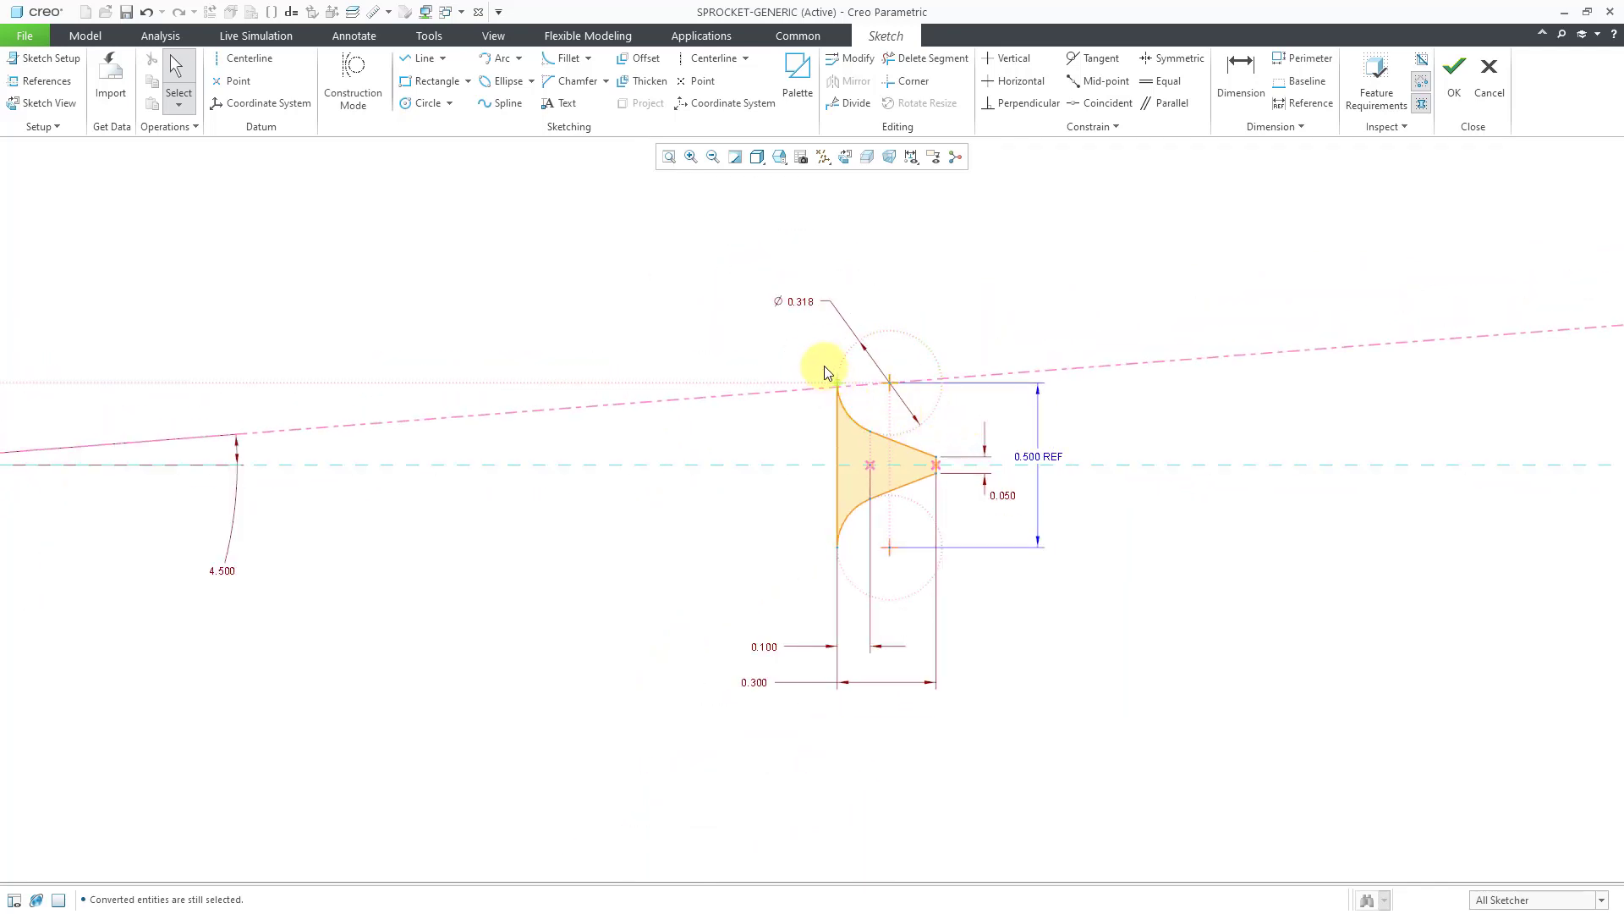
mouse_move(818, 354)
middle_mouse_down("ctrl")
mouse_move(819, 550)
mouse_move(825, 599)
mouse_move(837, 595)
middle_mouse_up("ctrl")
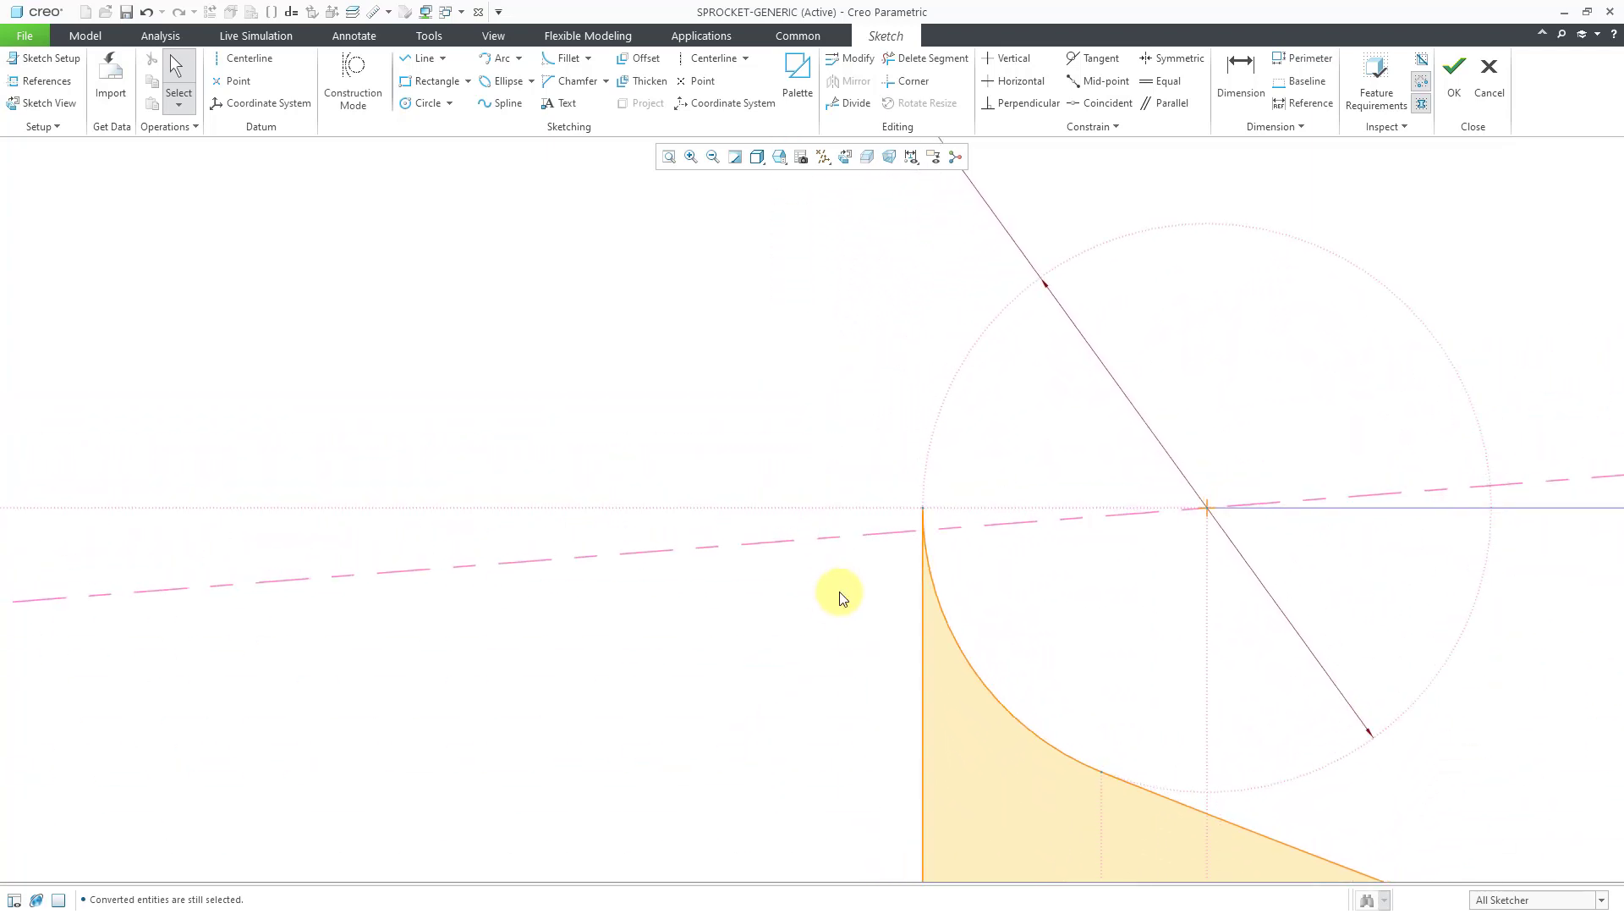
scroll(979, 457, "up", 5)
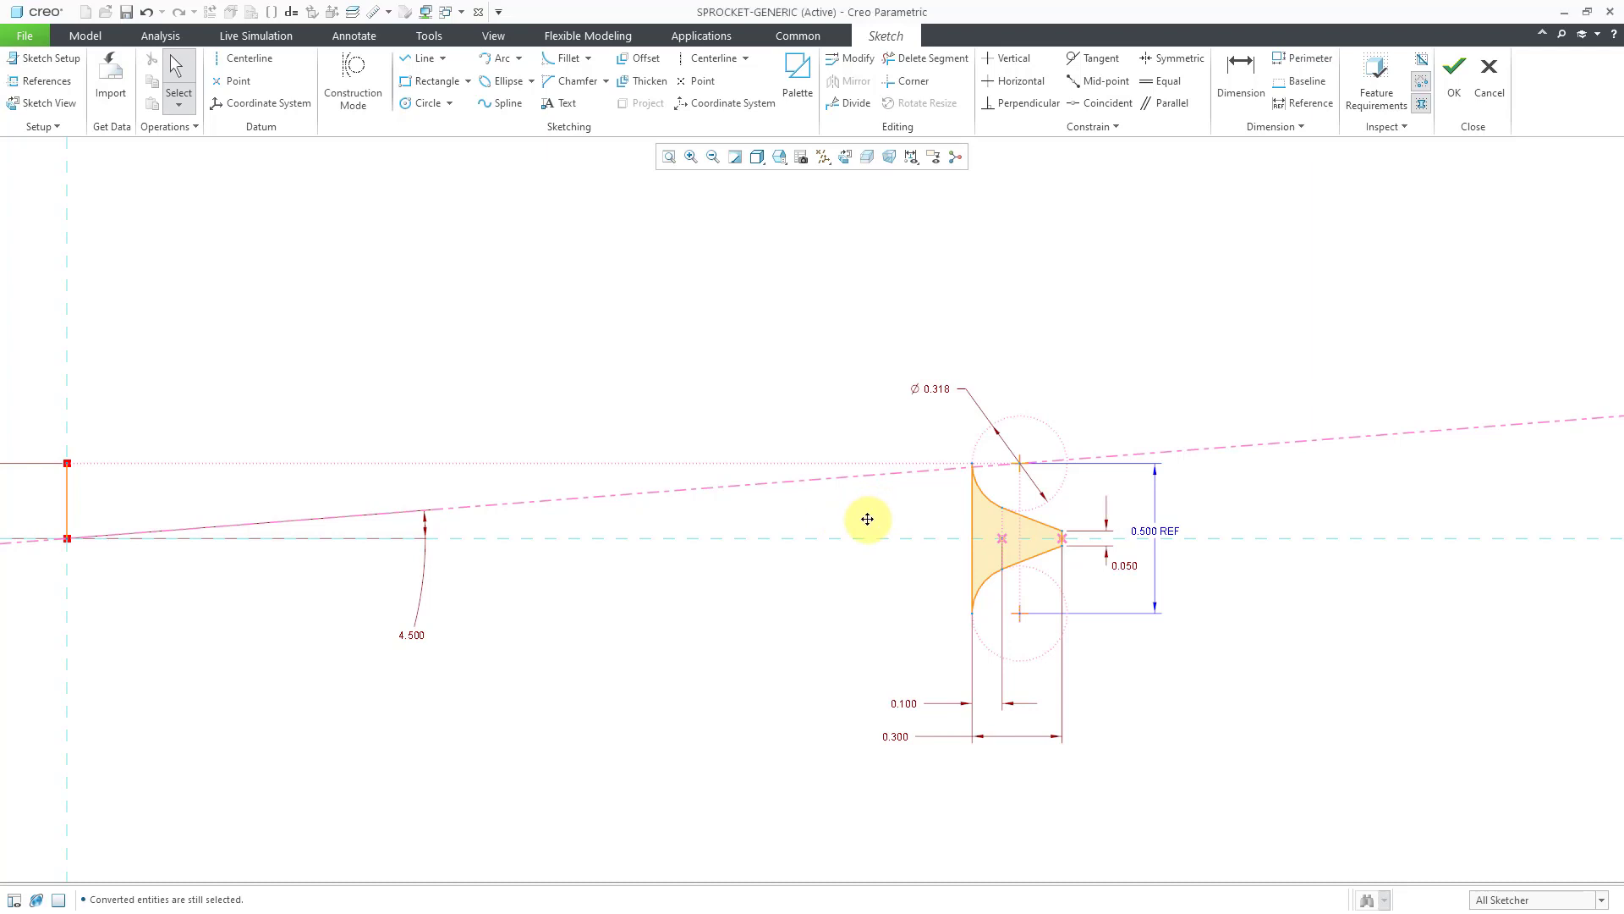
Make the 0.250 vertical line construction geometry.
middle_click_drag(867, 519, 1053, 508)
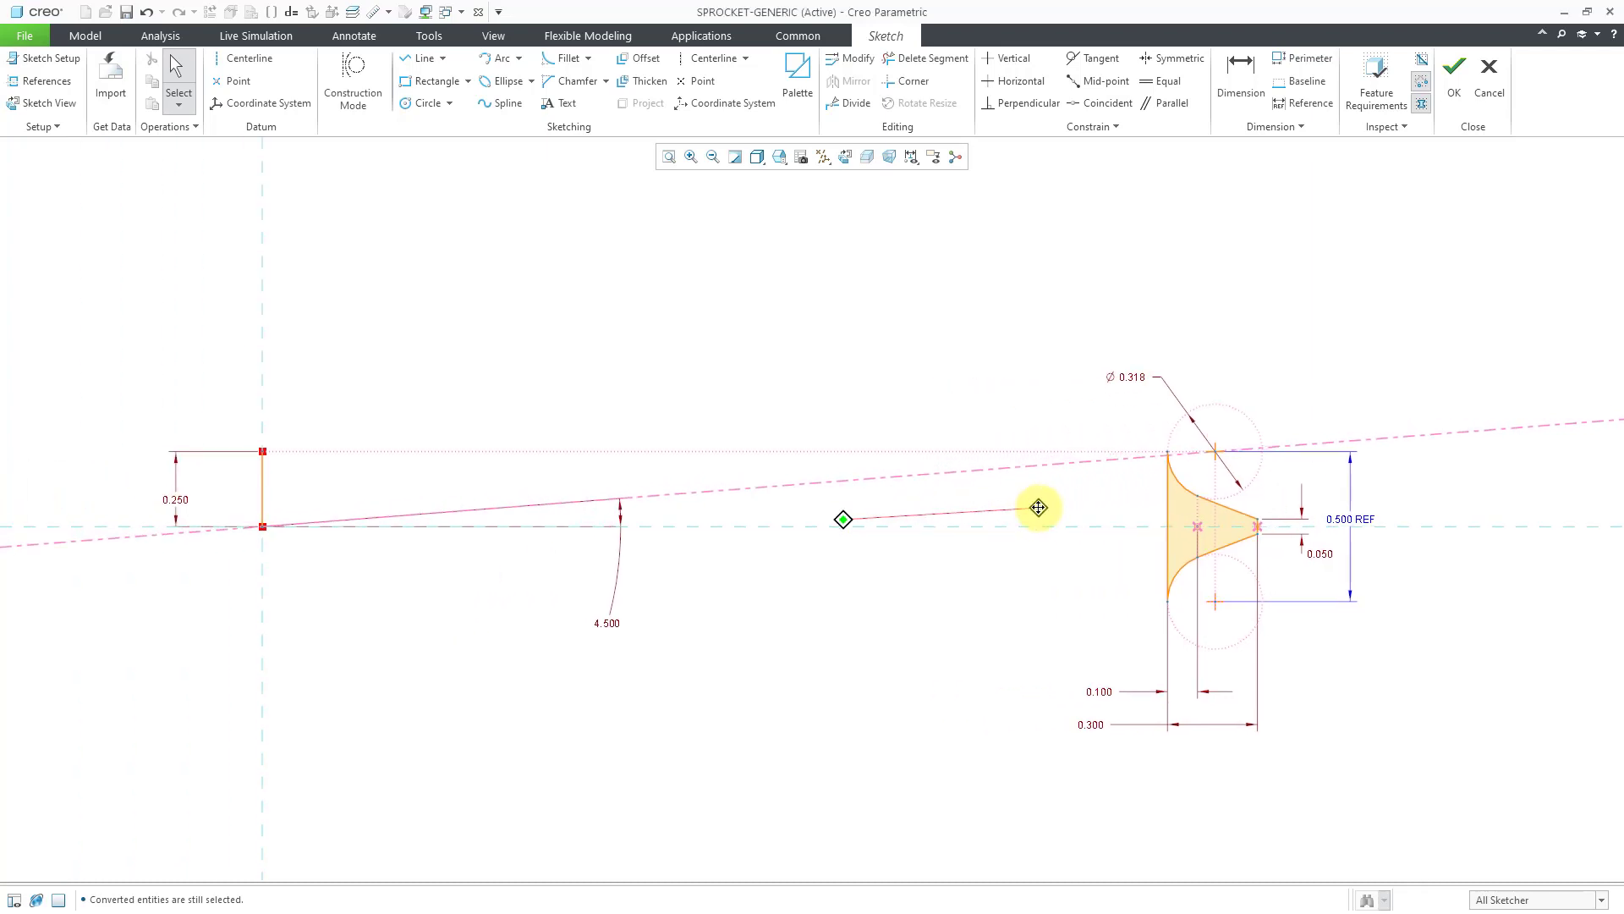
left_click(262, 498)
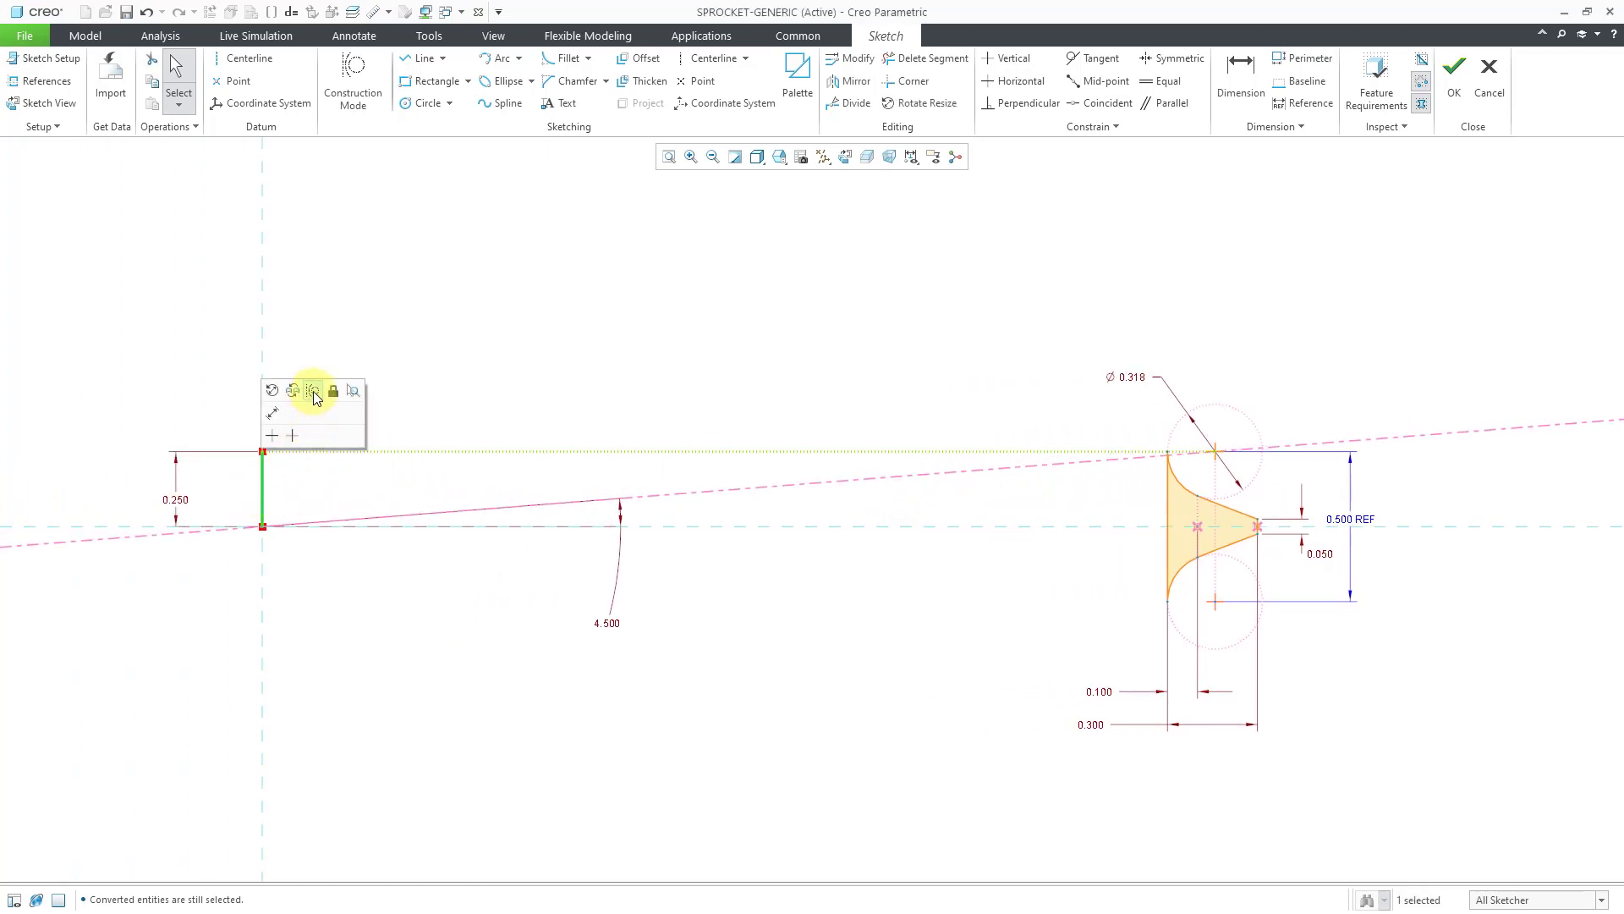
left_click(313, 391)
left_click(552, 305)
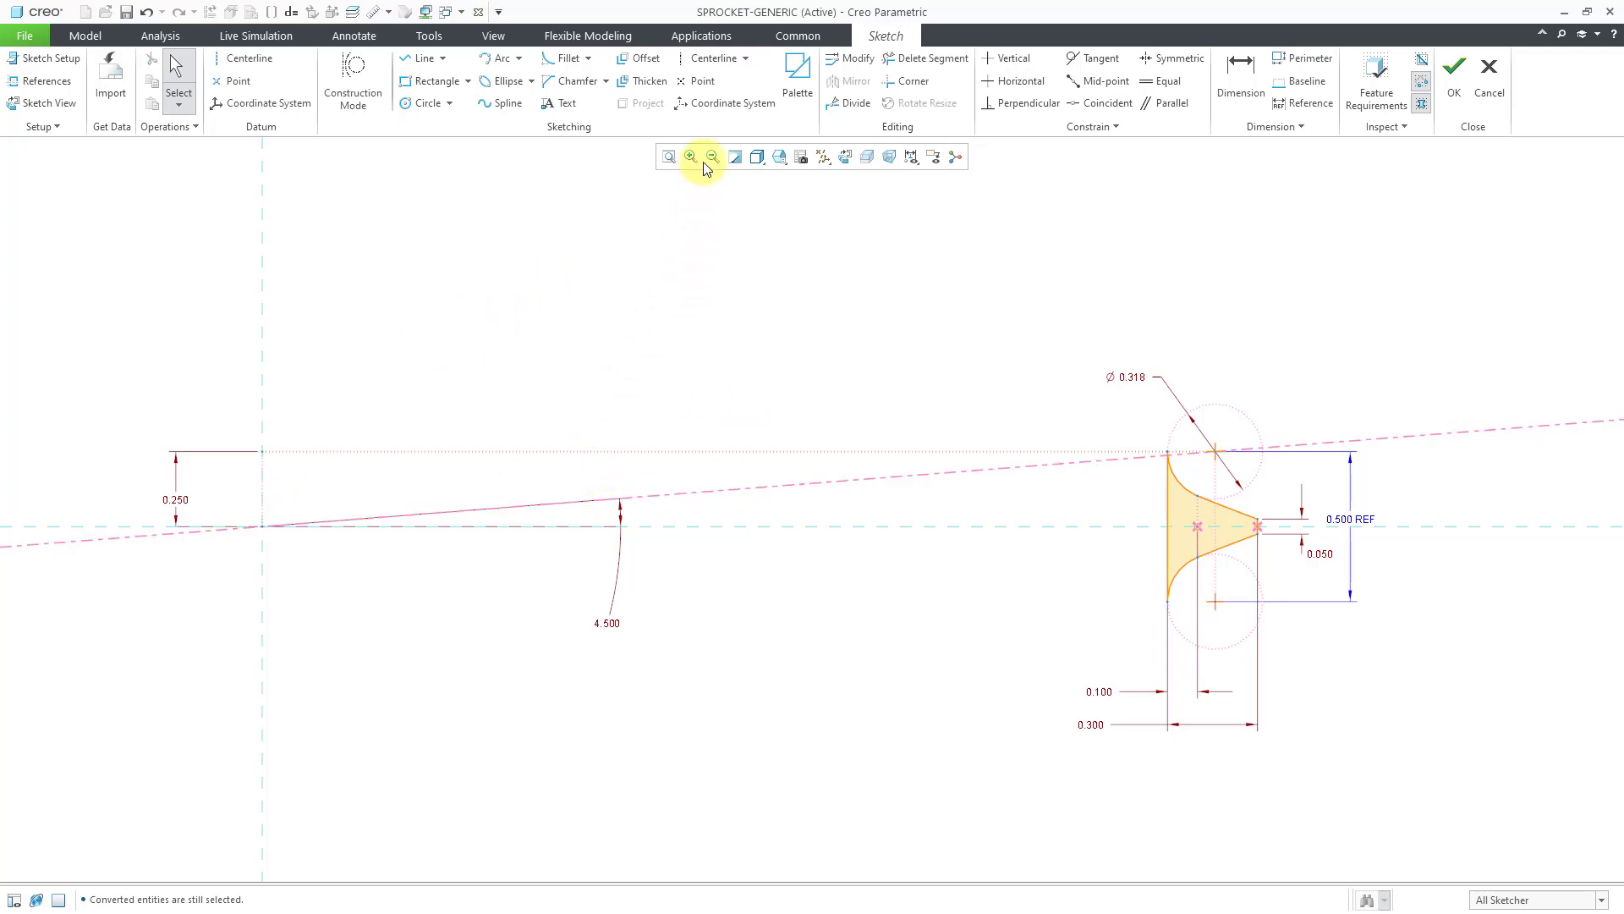
Place a datum point at the midpoint of the tooth's left edge and finish the sketch.
left_click(231, 81)
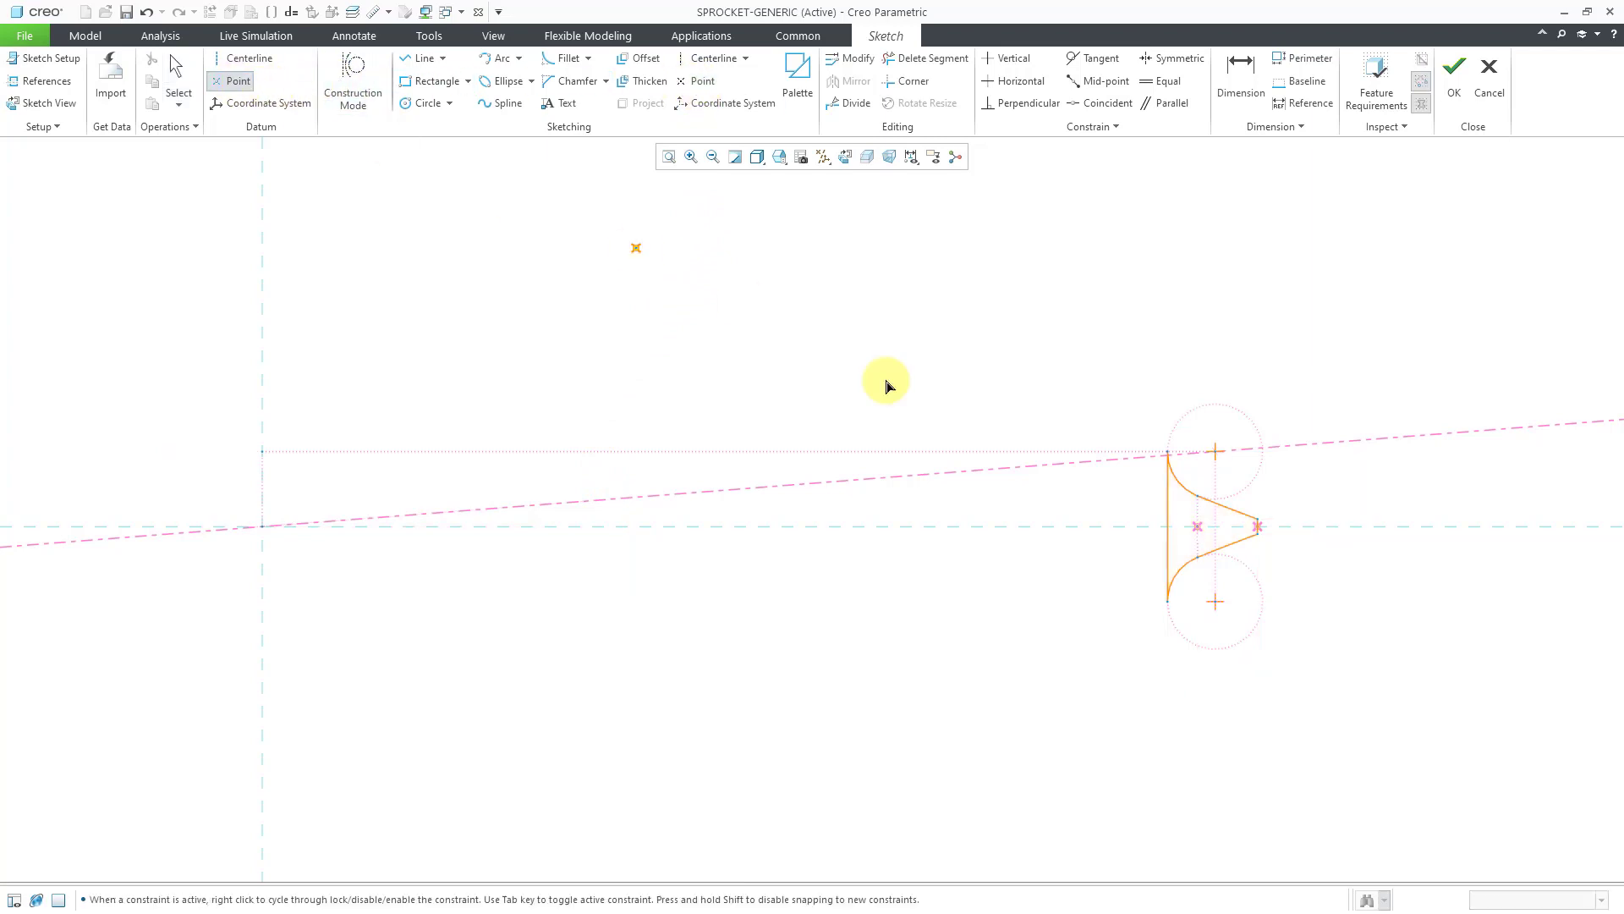
left_click(1169, 527)
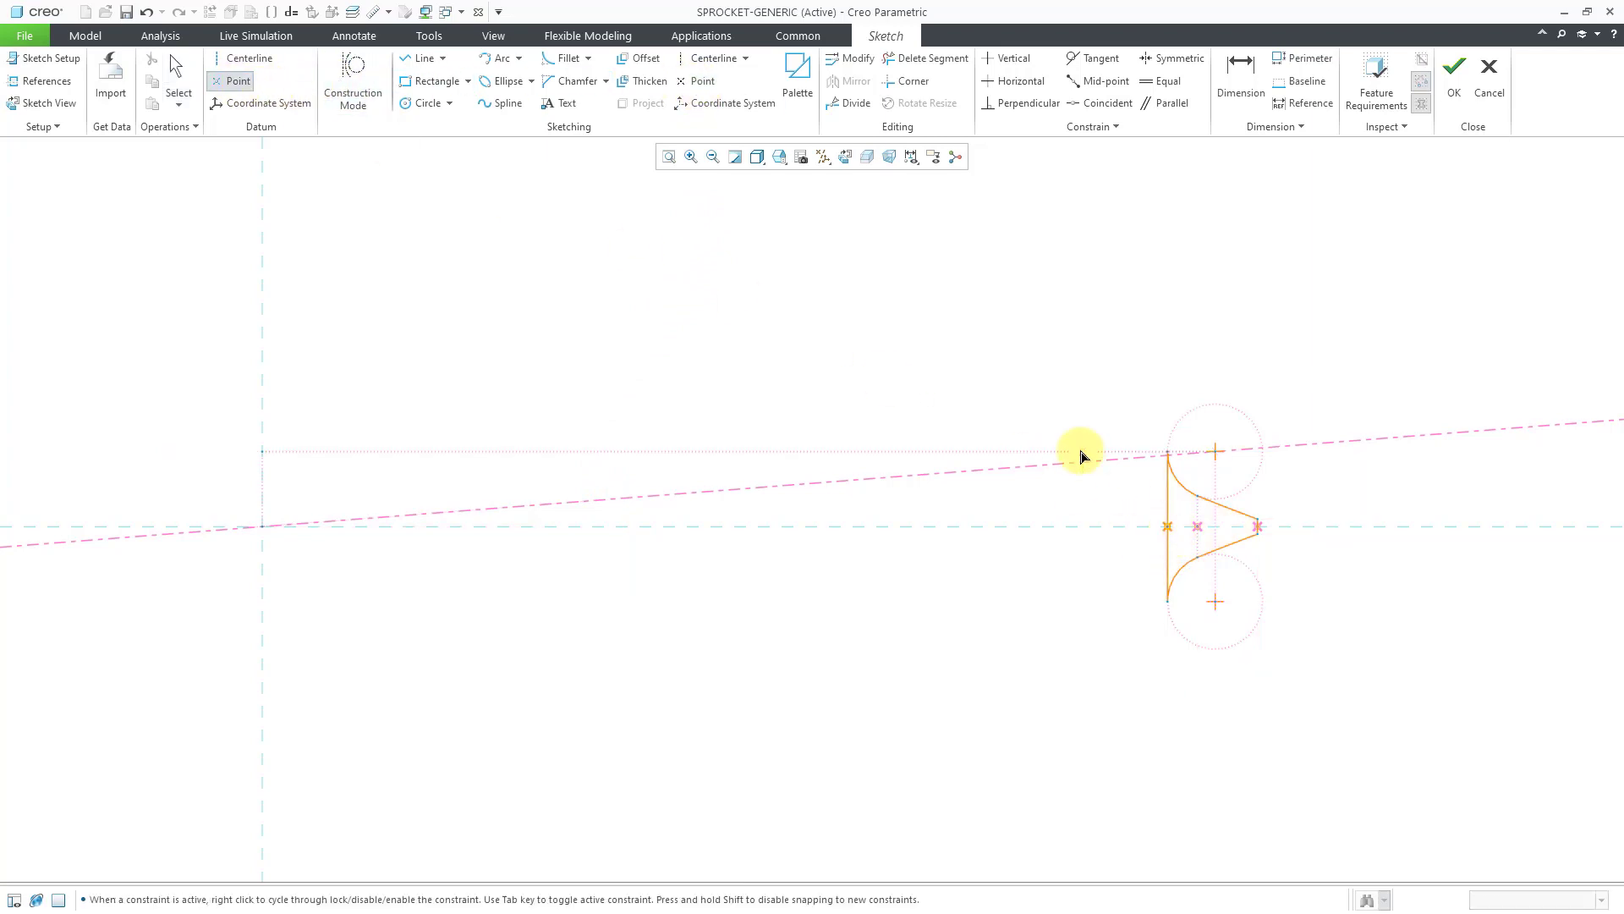
middle_click(1039, 380)
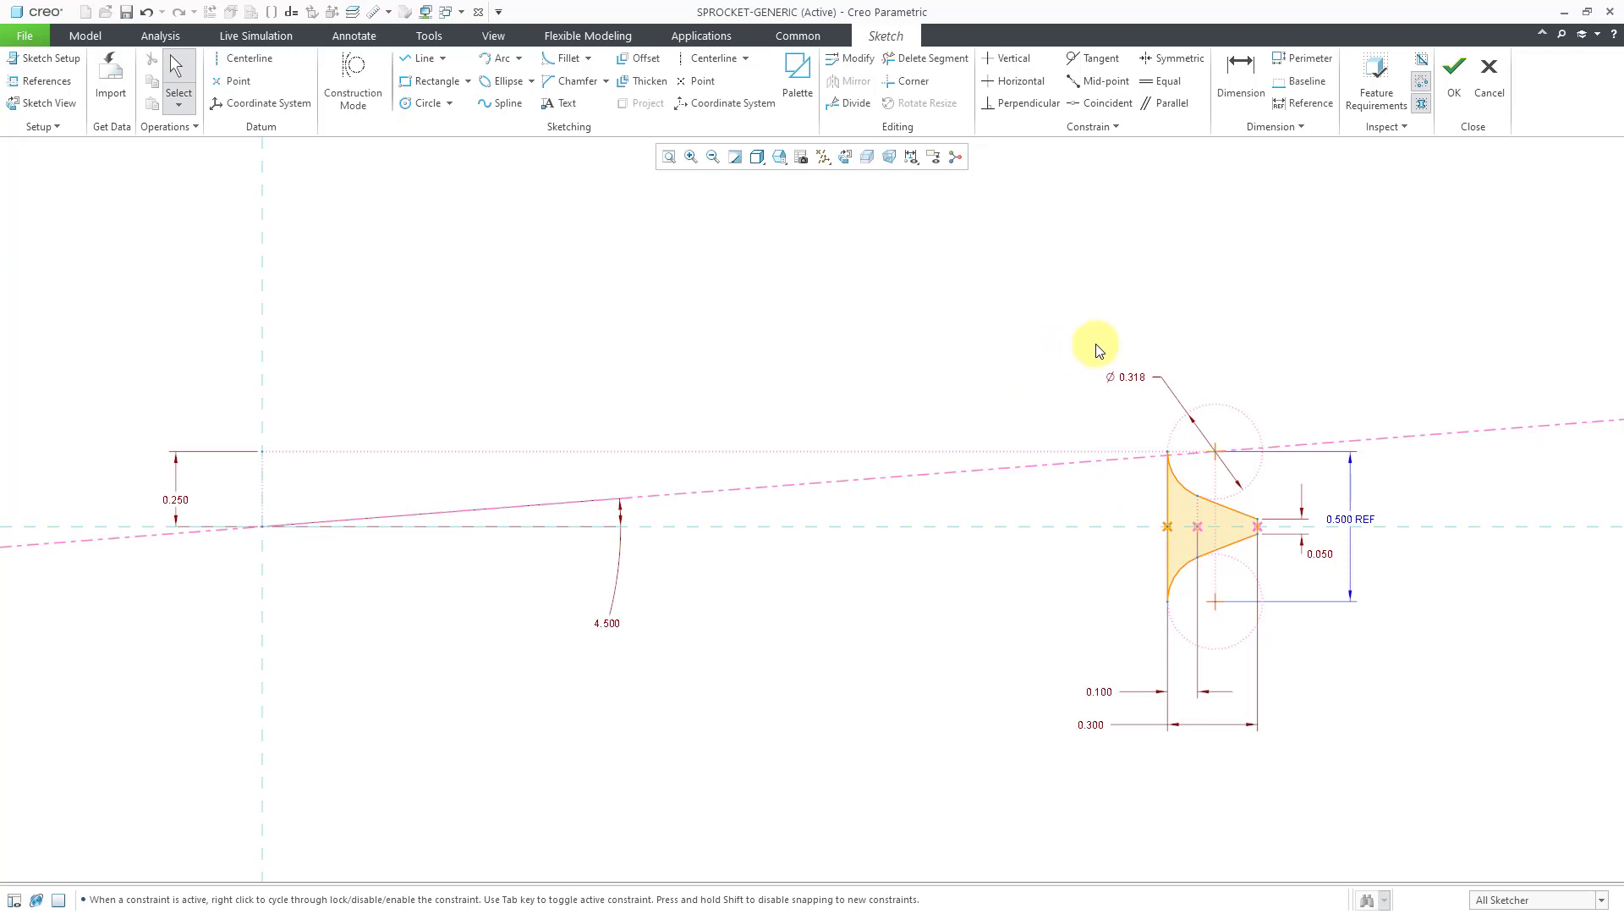
left_click(1454, 95)
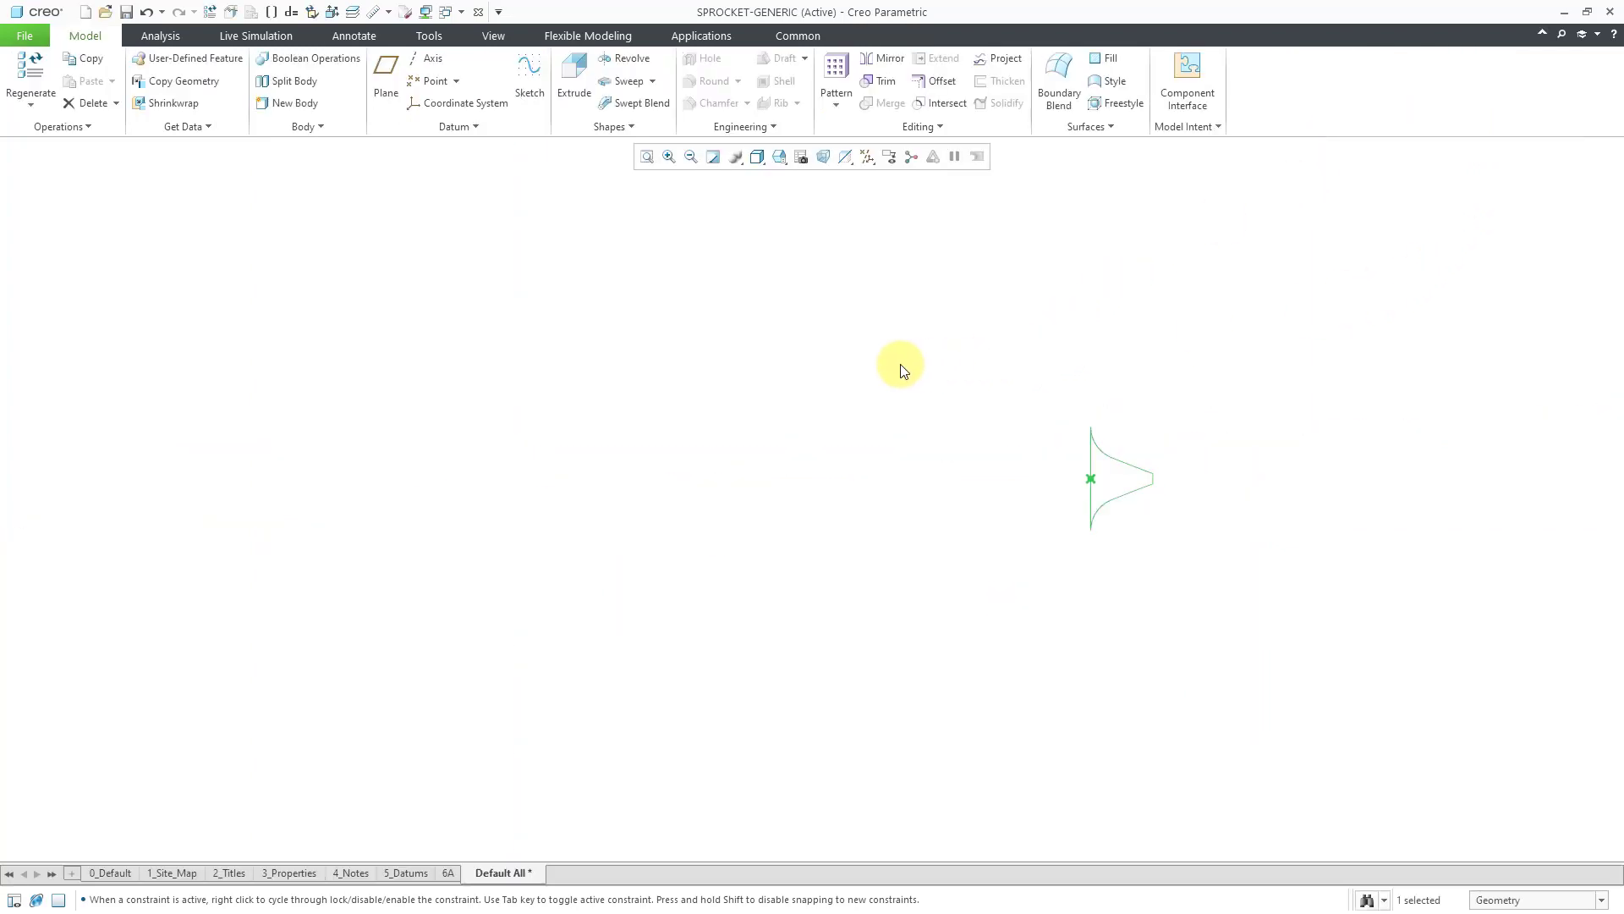
Rename the Sketch 1 feature to TOOTH_SKETCH in the model tree.
left_click(877, 370)
left_click(15, 901)
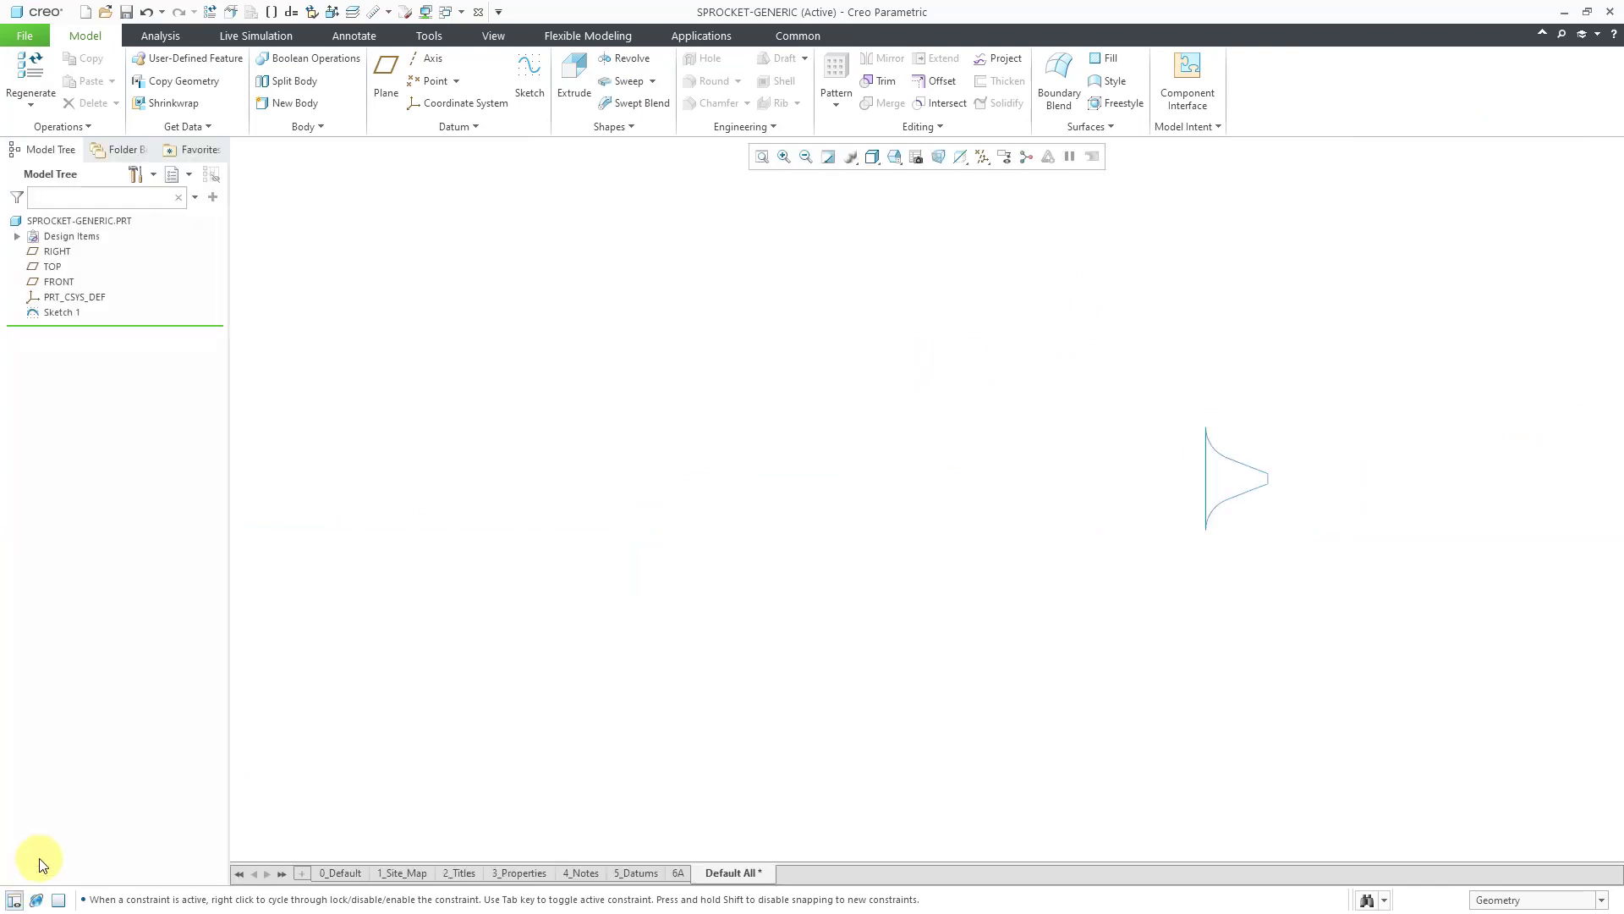
left_click(70, 313)
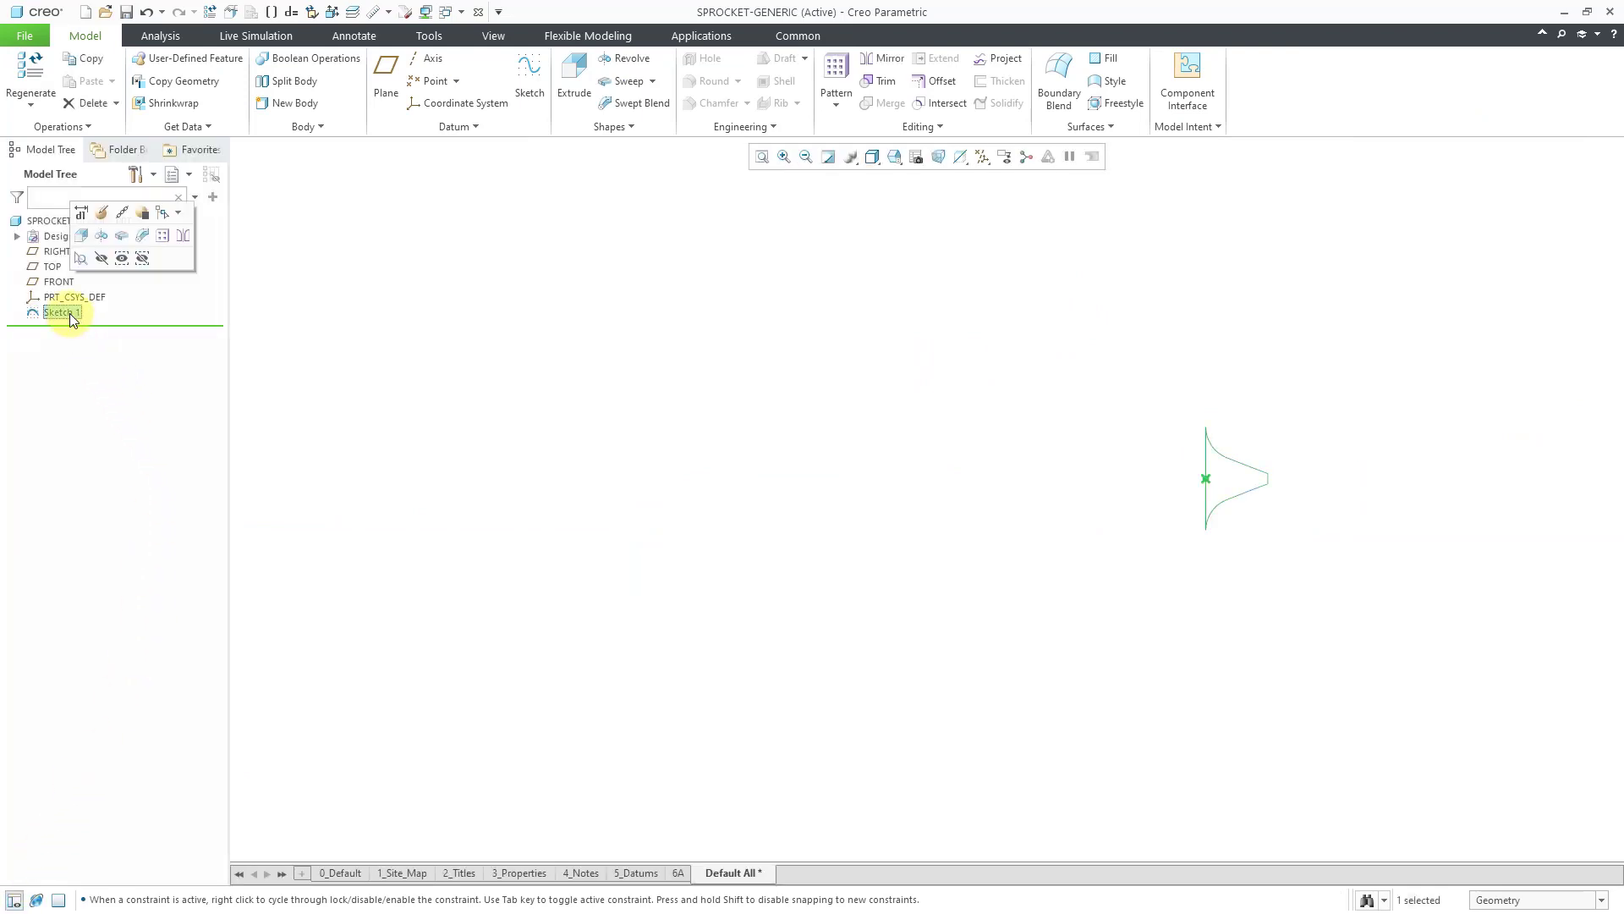
left_click(62, 312)
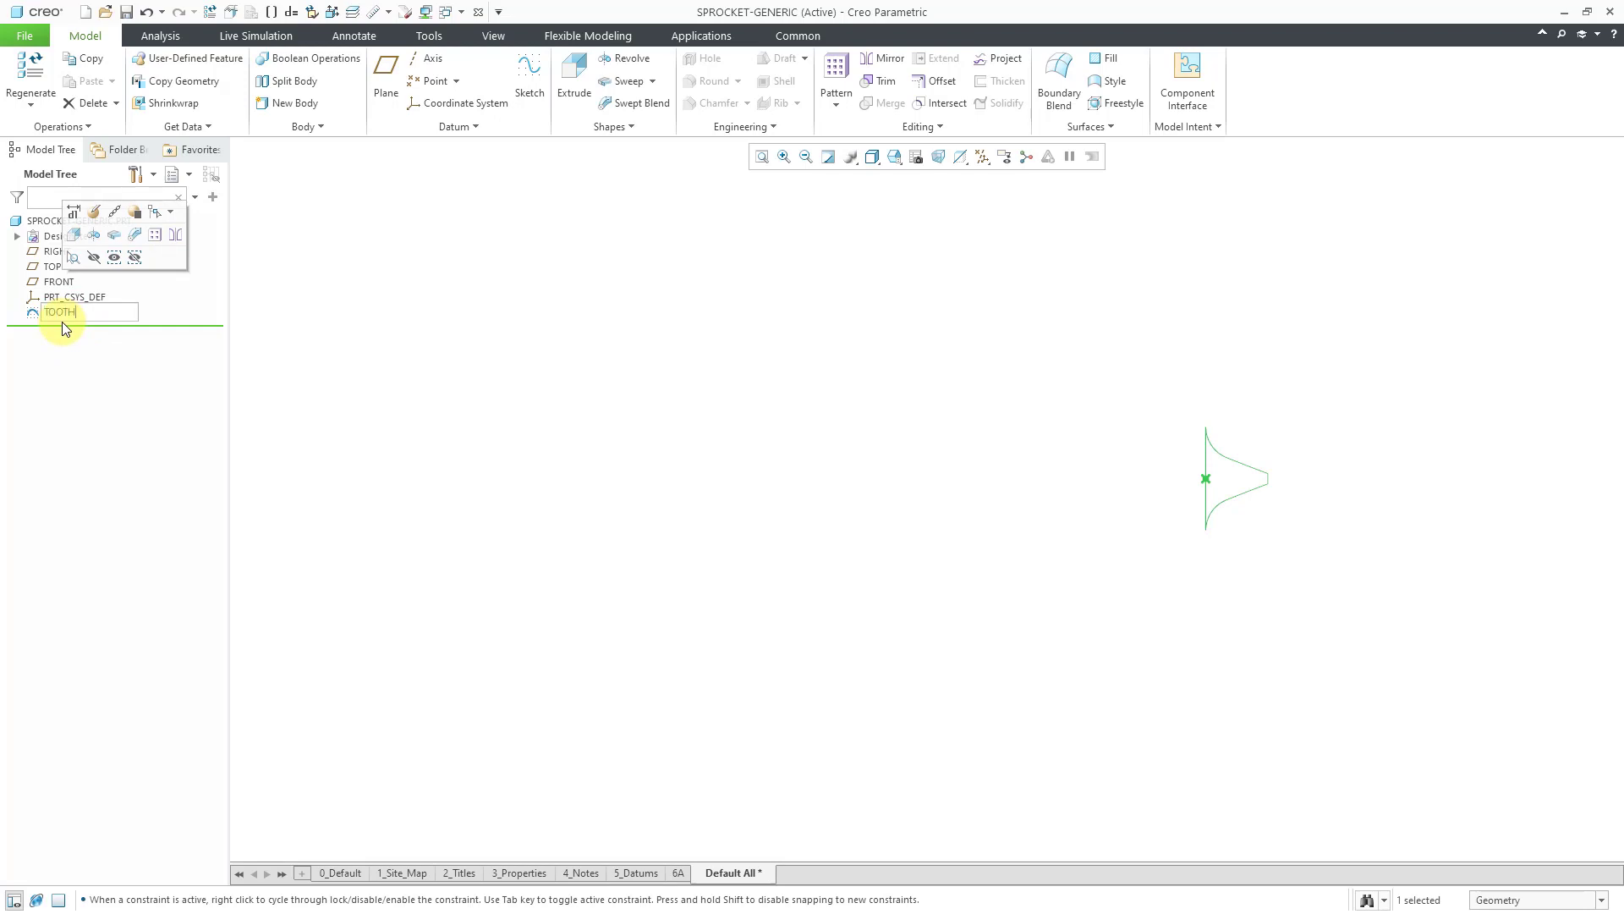
type("TOOTH_SKETCH")
key("Return")
left_click(670, 314)
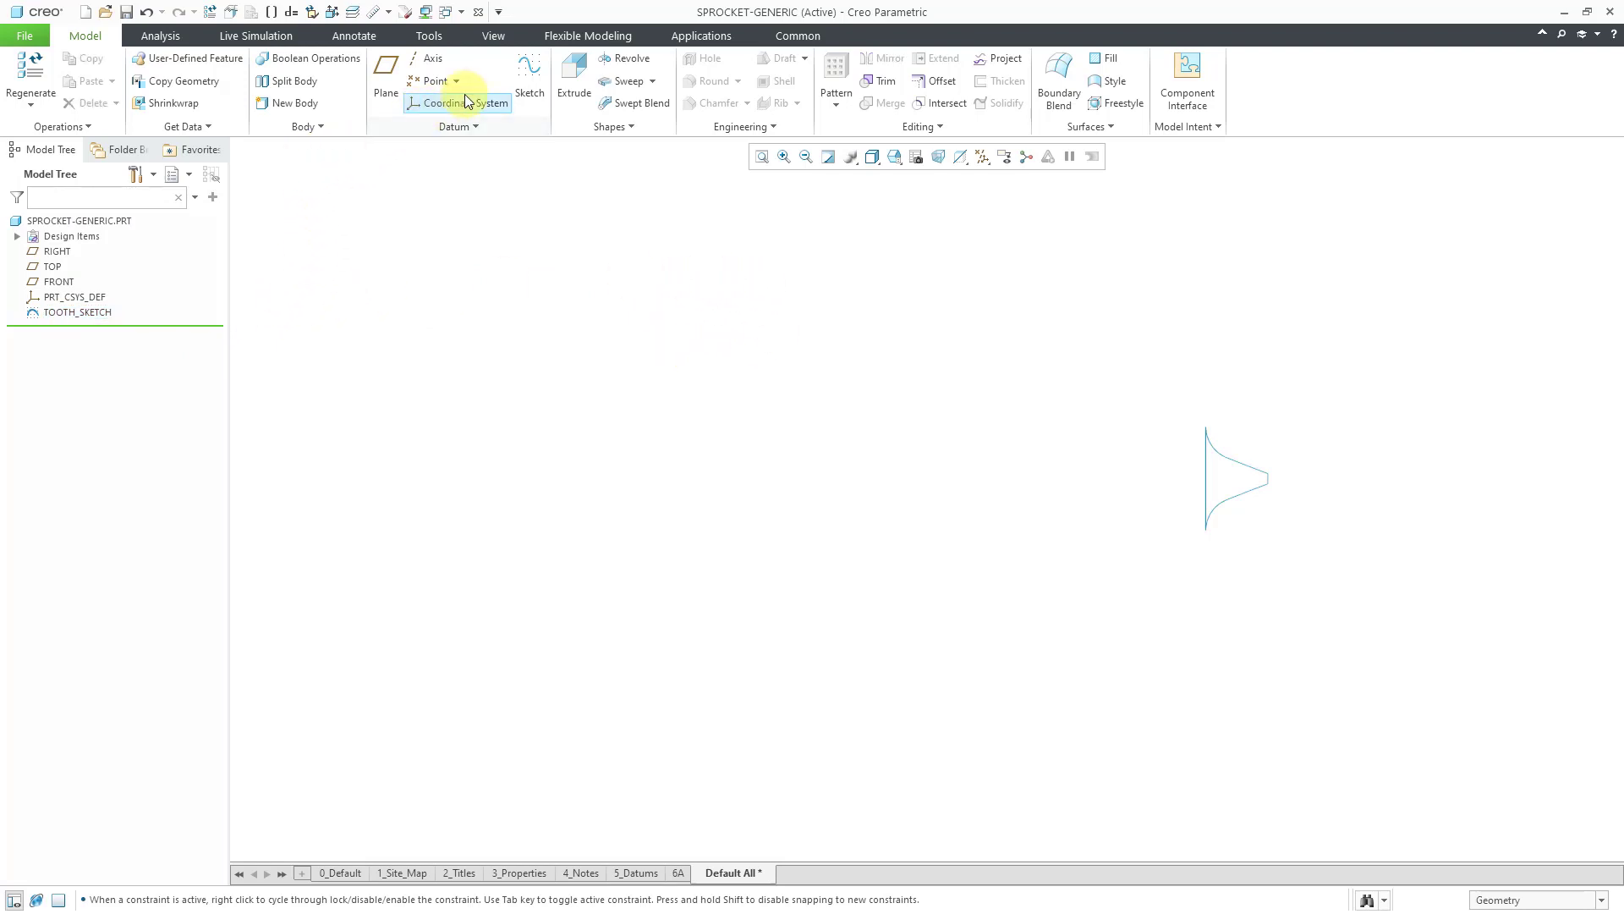
On the previous sketch plane, draw a circle centred at the origin passing through PNT0.
left_click(529, 80)
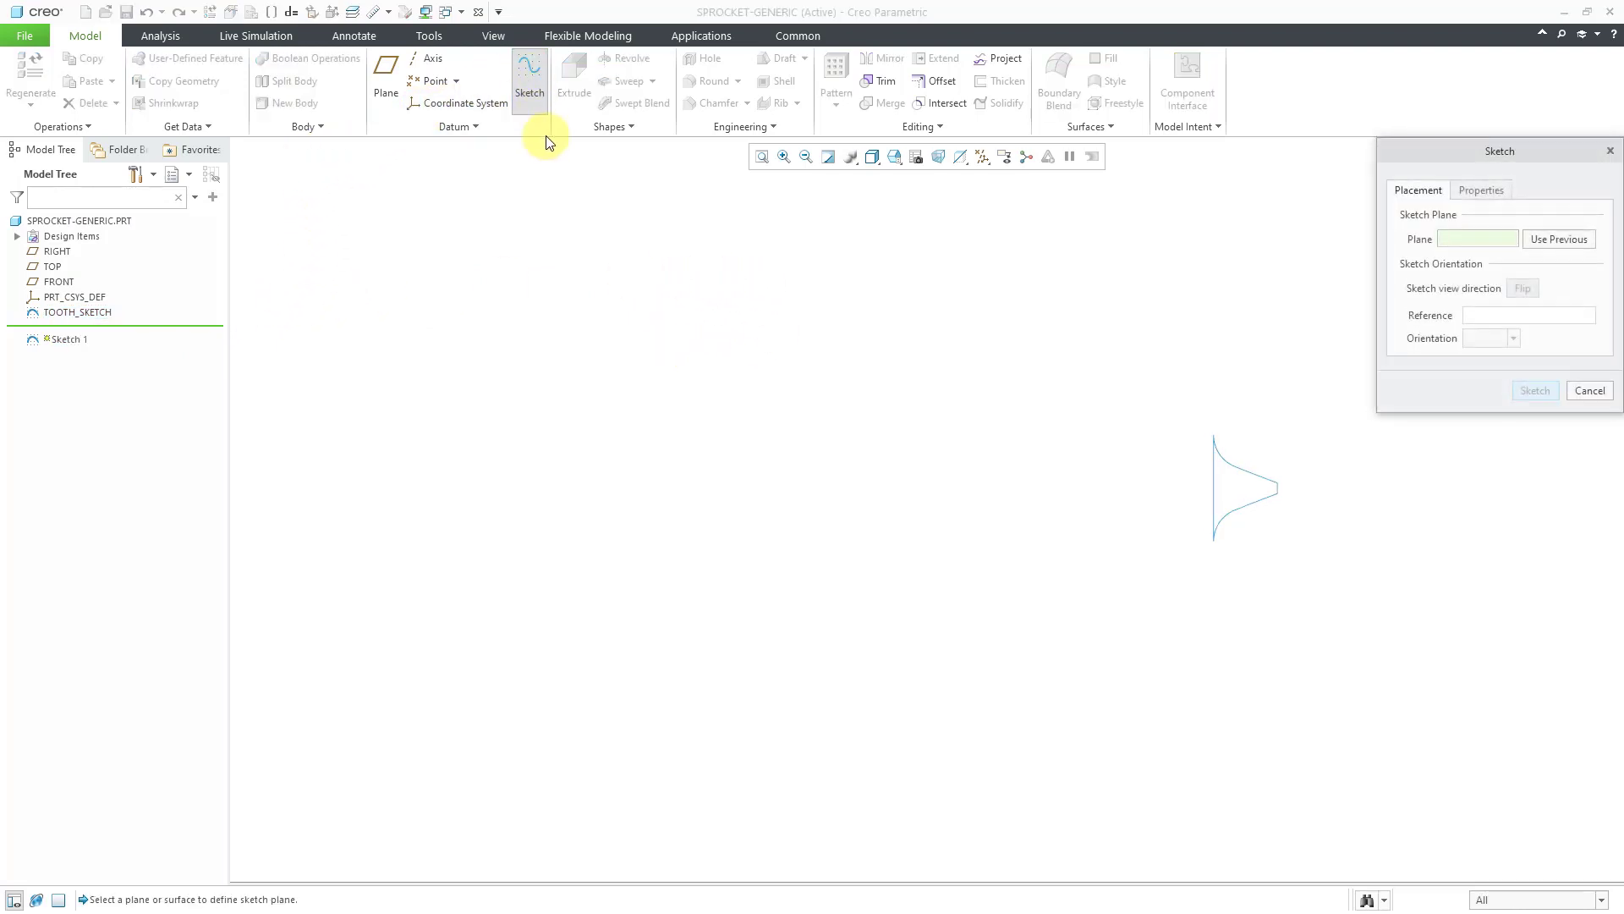
left_click(1565, 241)
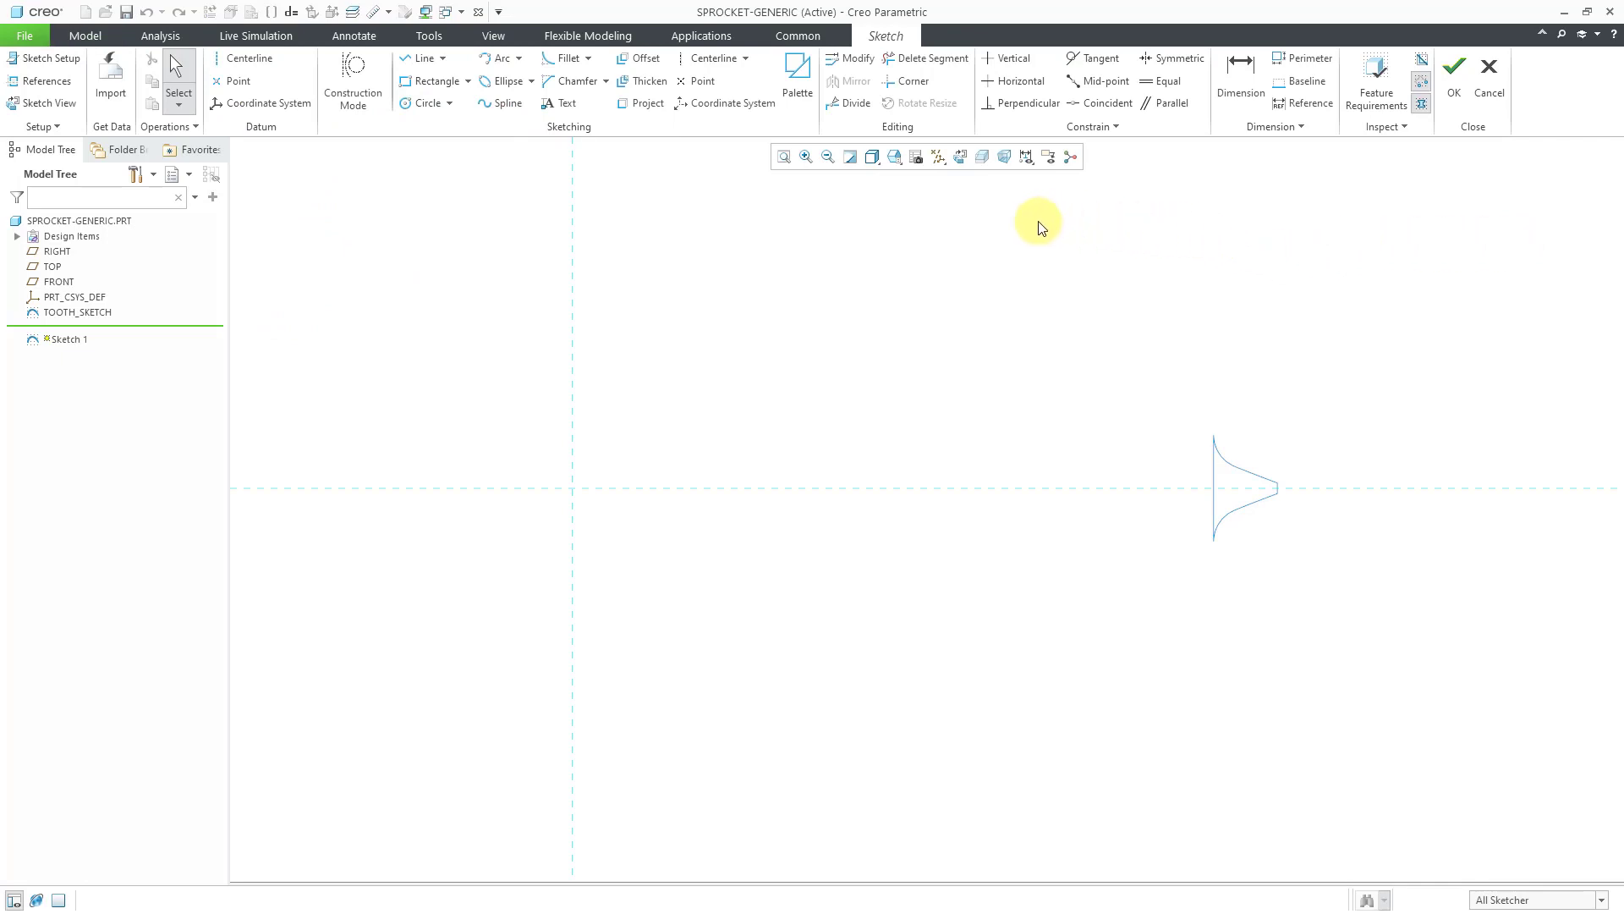
left_click(421, 105)
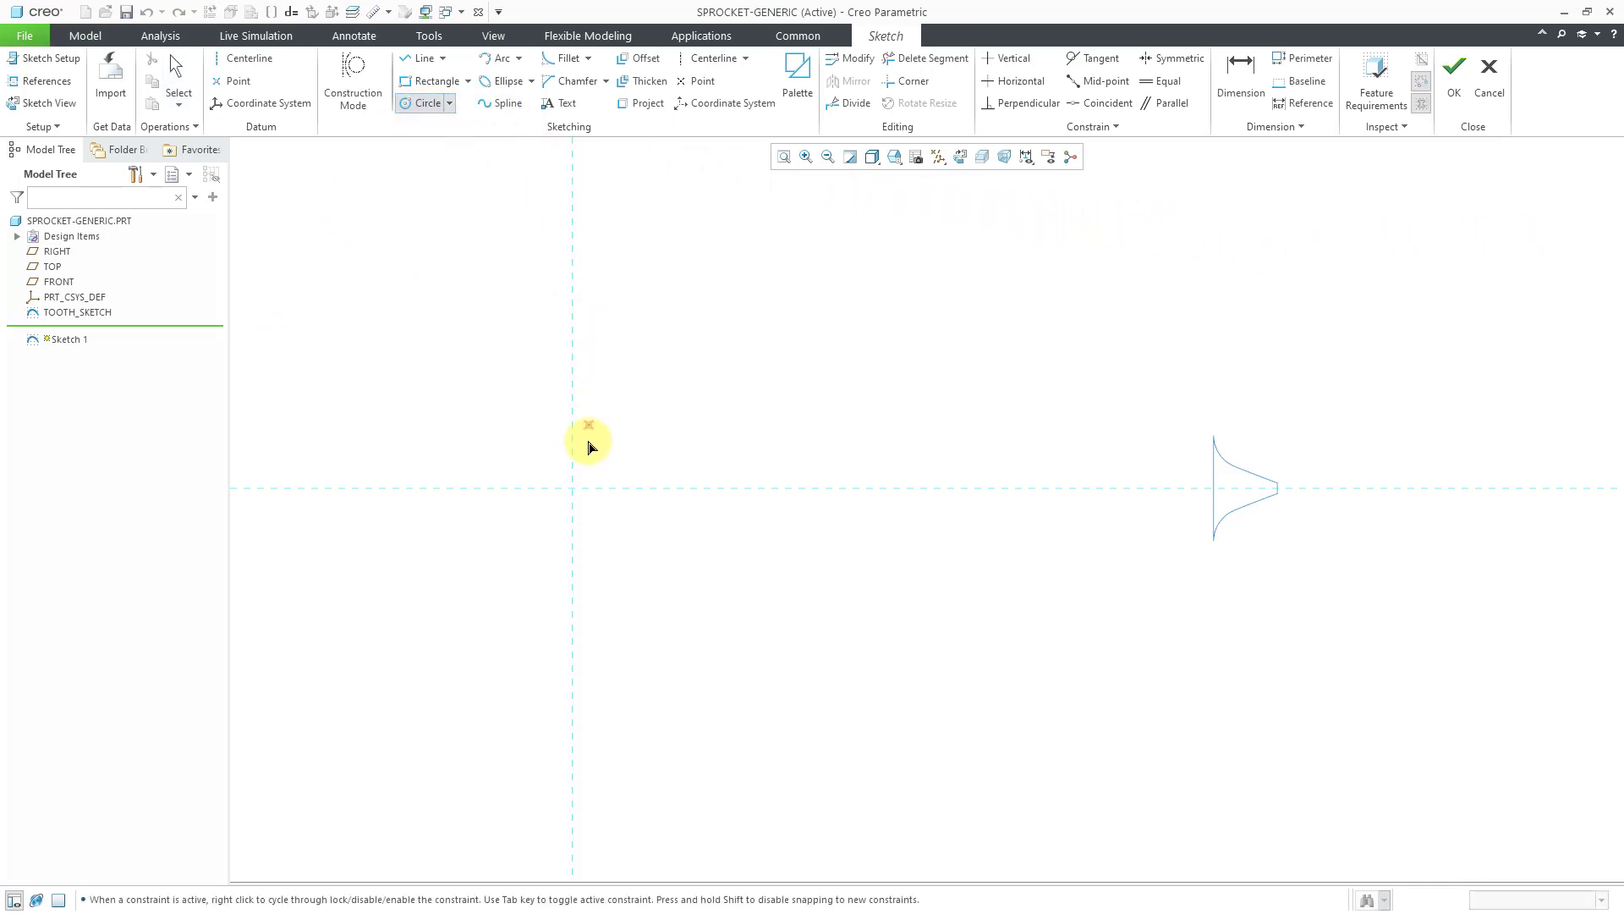
left_click(939, 158)
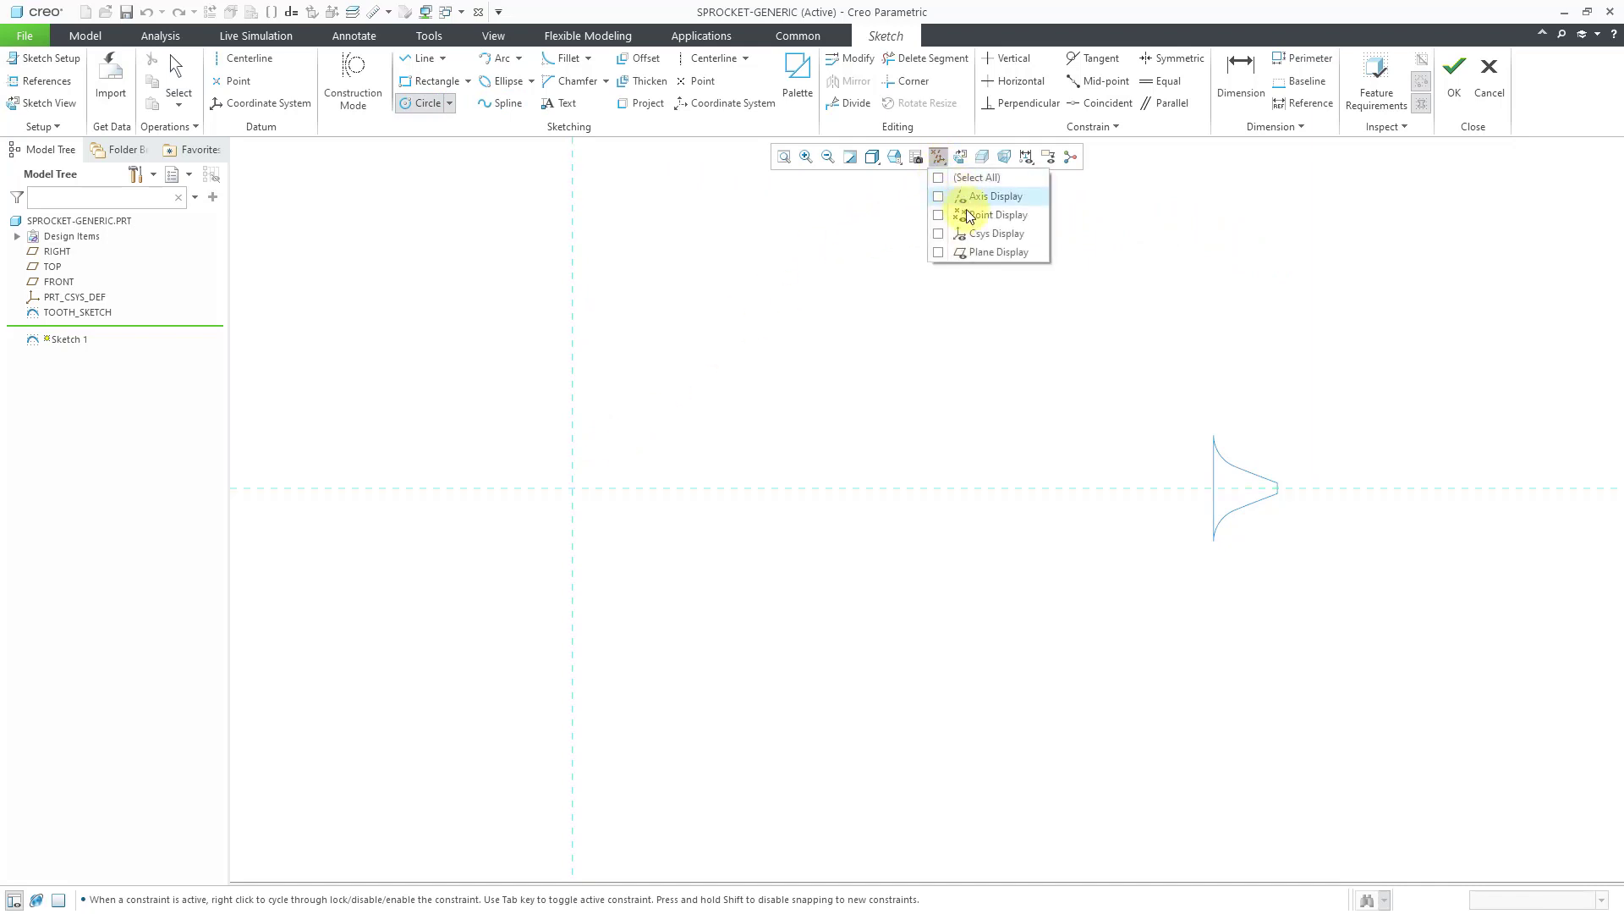
left_click(970, 215)
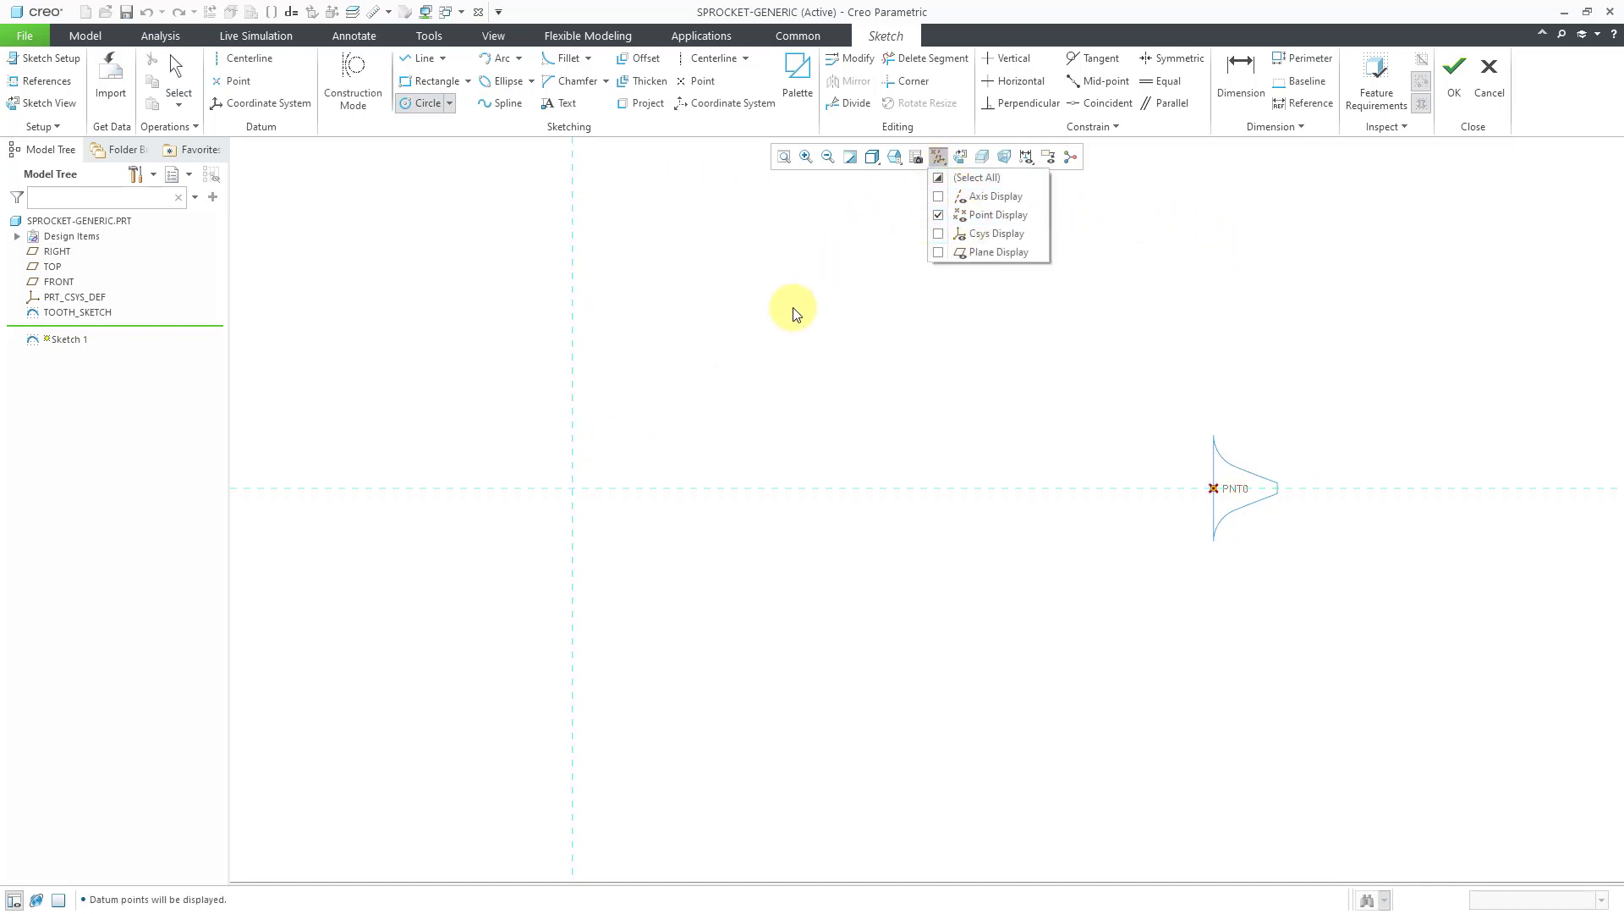
left_click(568, 484)
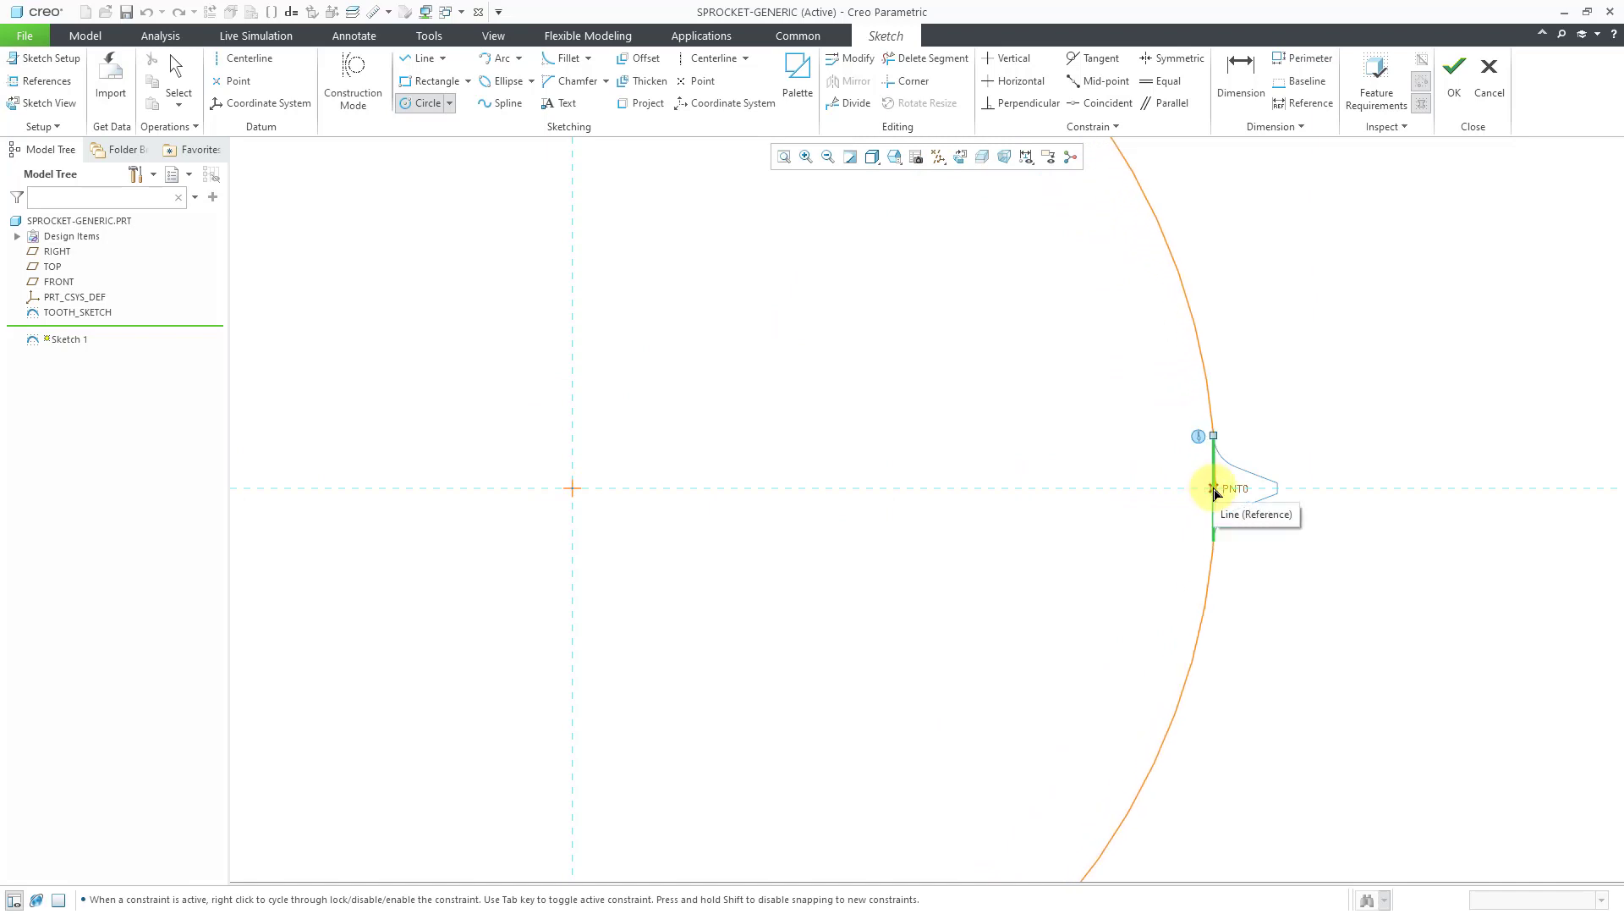
left_click(1214, 493)
middle_click(1316, 352)
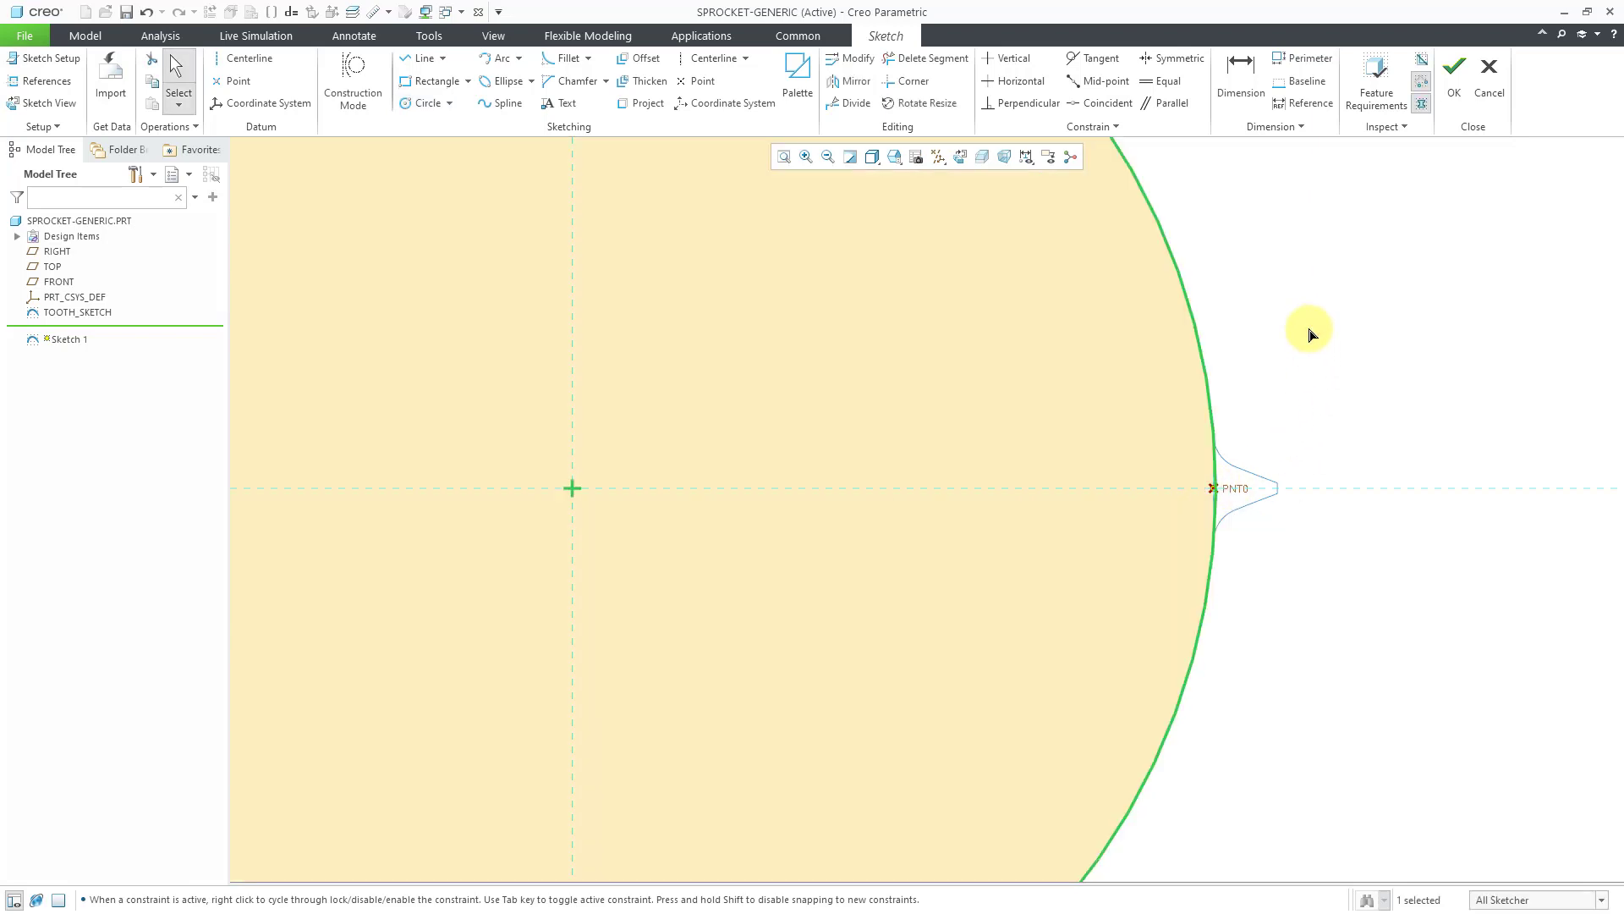
left_click(1452, 81)
mouse_move(1150, 491)
middle_mouse_down()
mouse_move(1086, 480)
mouse_move(1068, 395)
mouse_move(1088, 377)
mouse_move(1074, 384)
middle_mouse_up()
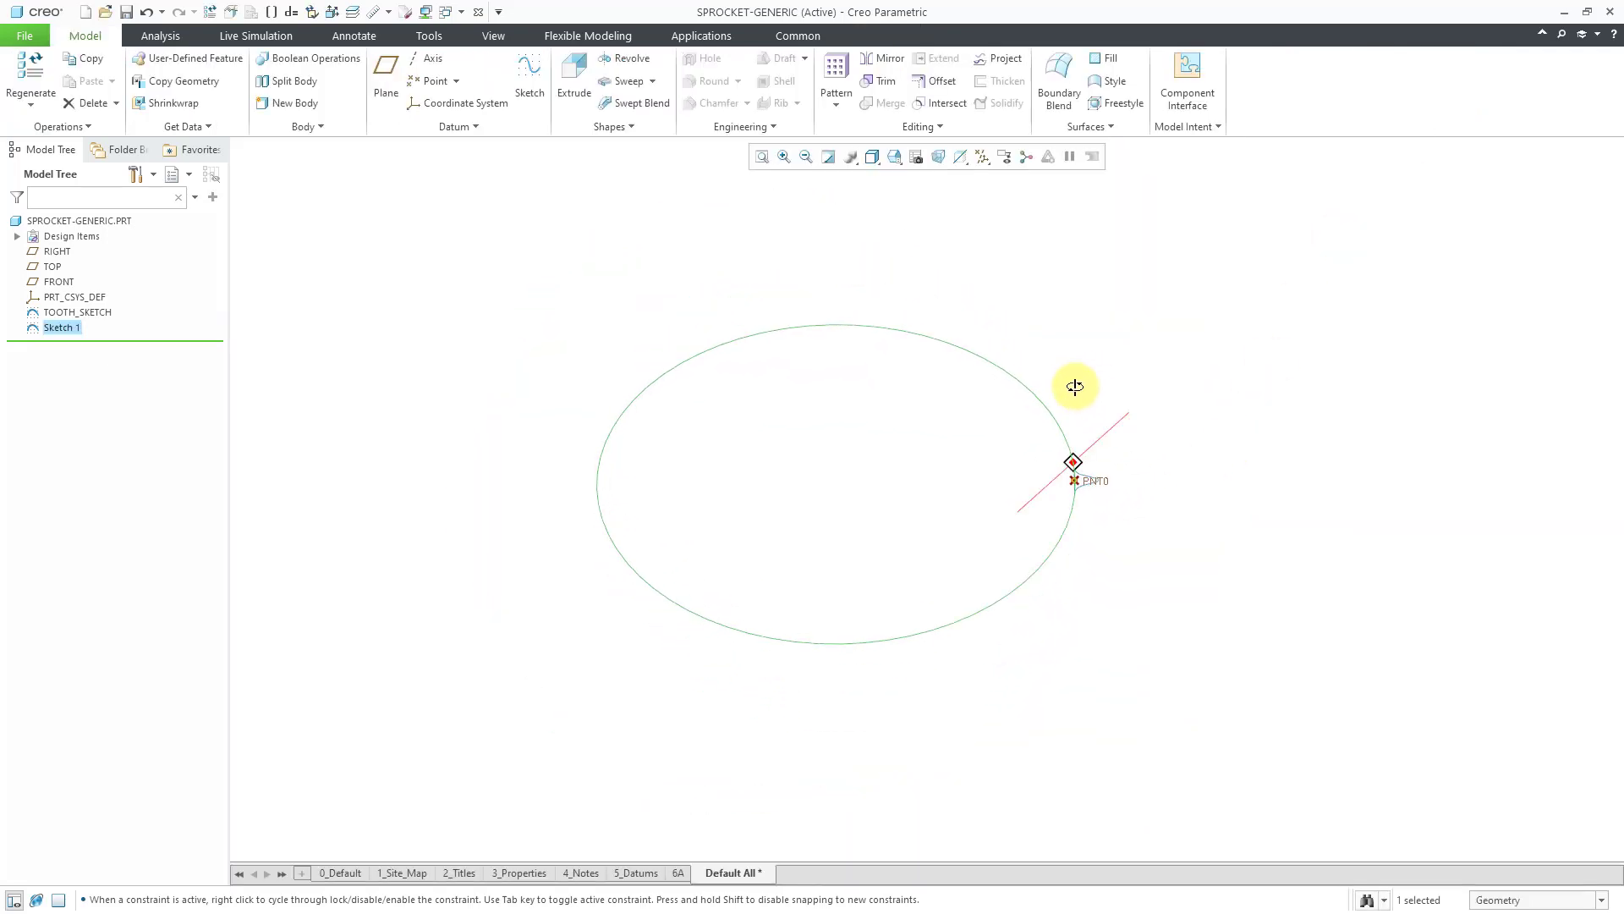
middle_click_drag(928, 431, 938, 560)
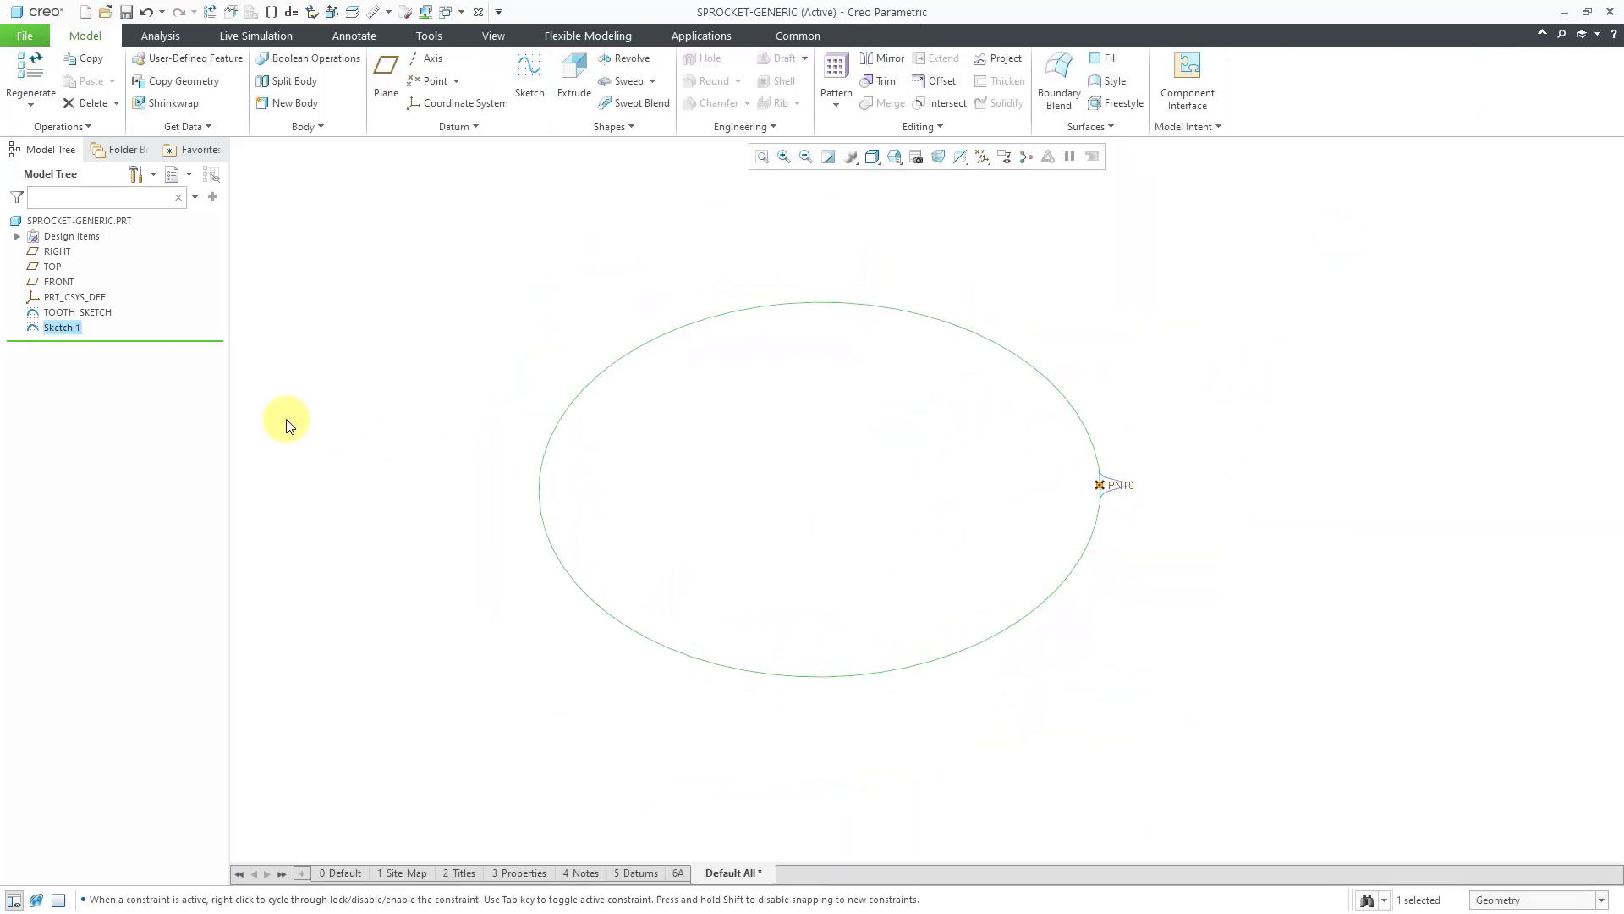
Rename Sketch 1 to MAIN_CIRCLE_SKETCH in the model tree.
right_click(67, 332)
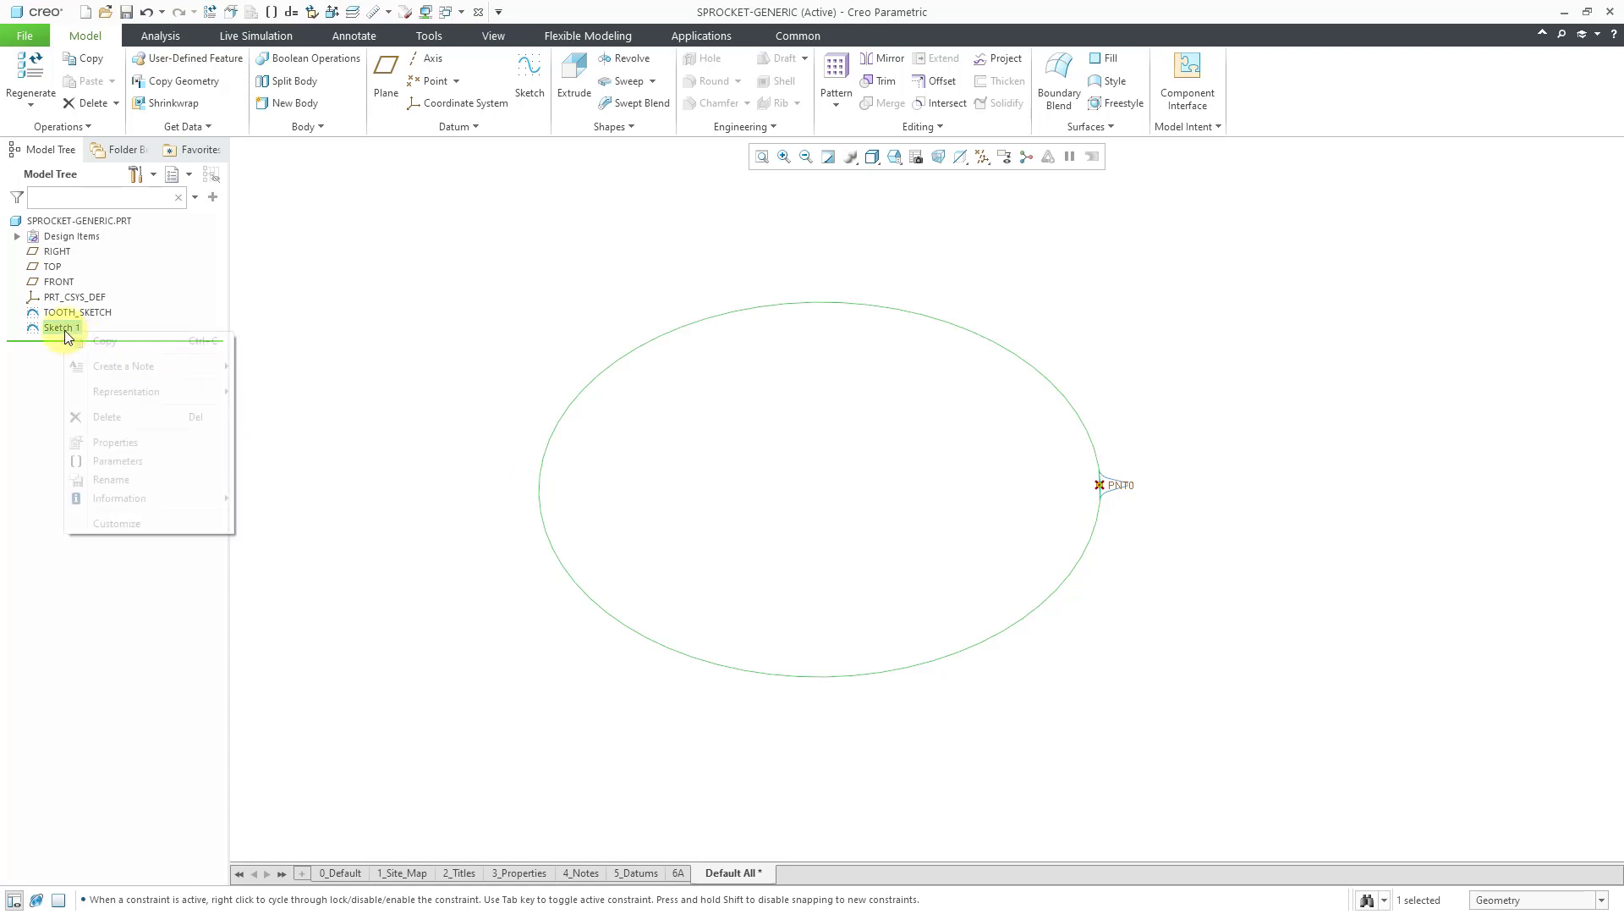
left_click(531, 346)
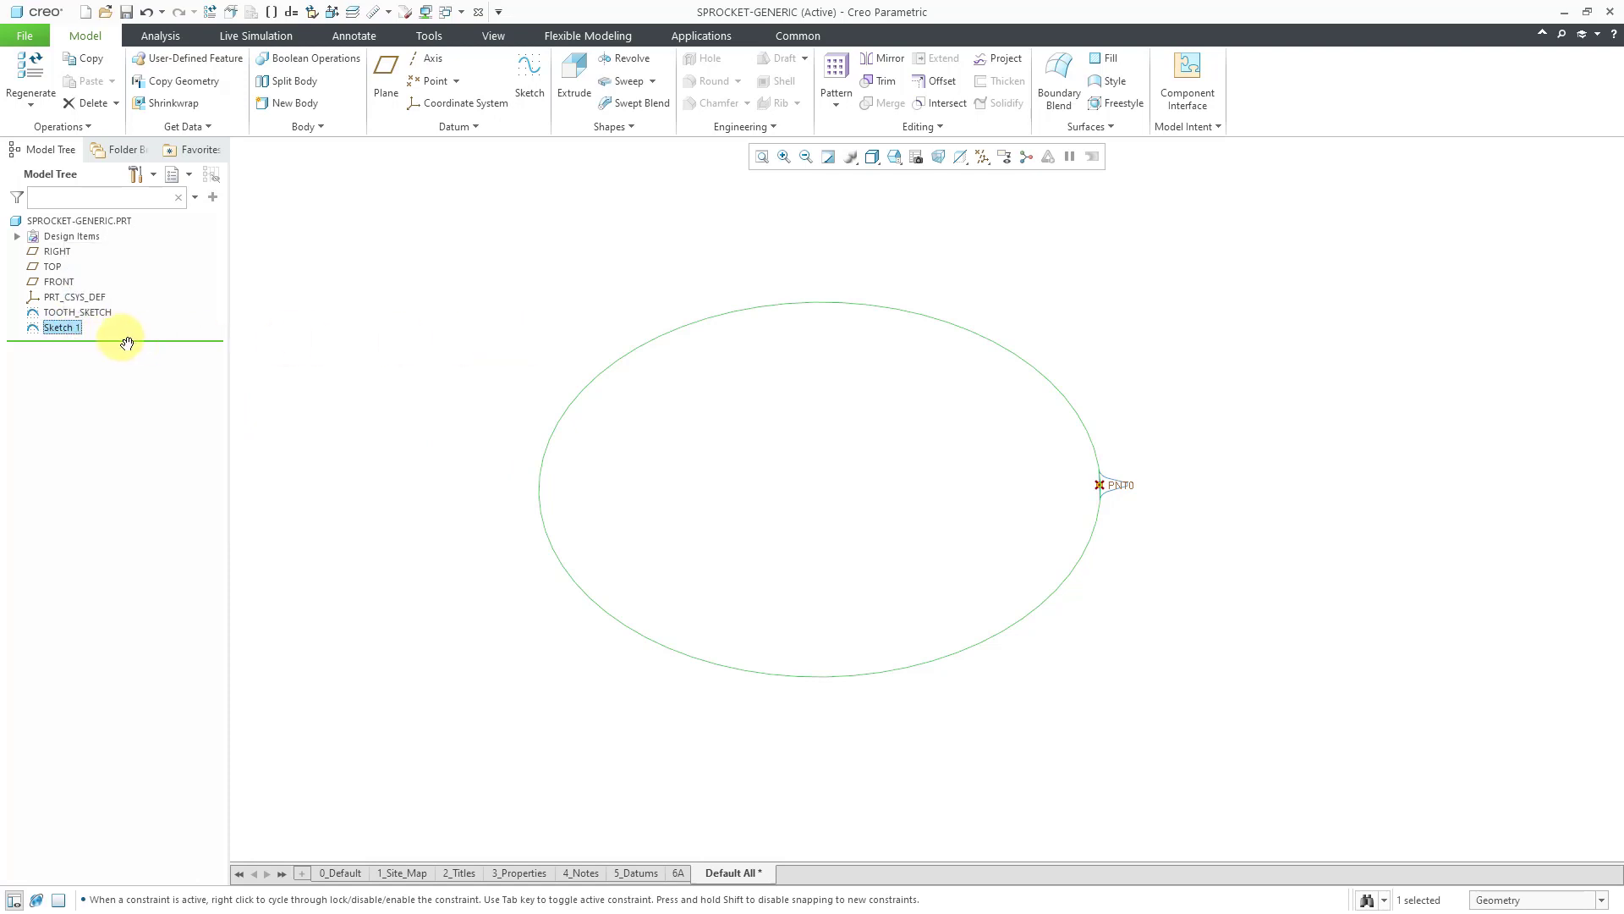
left_click(73, 328)
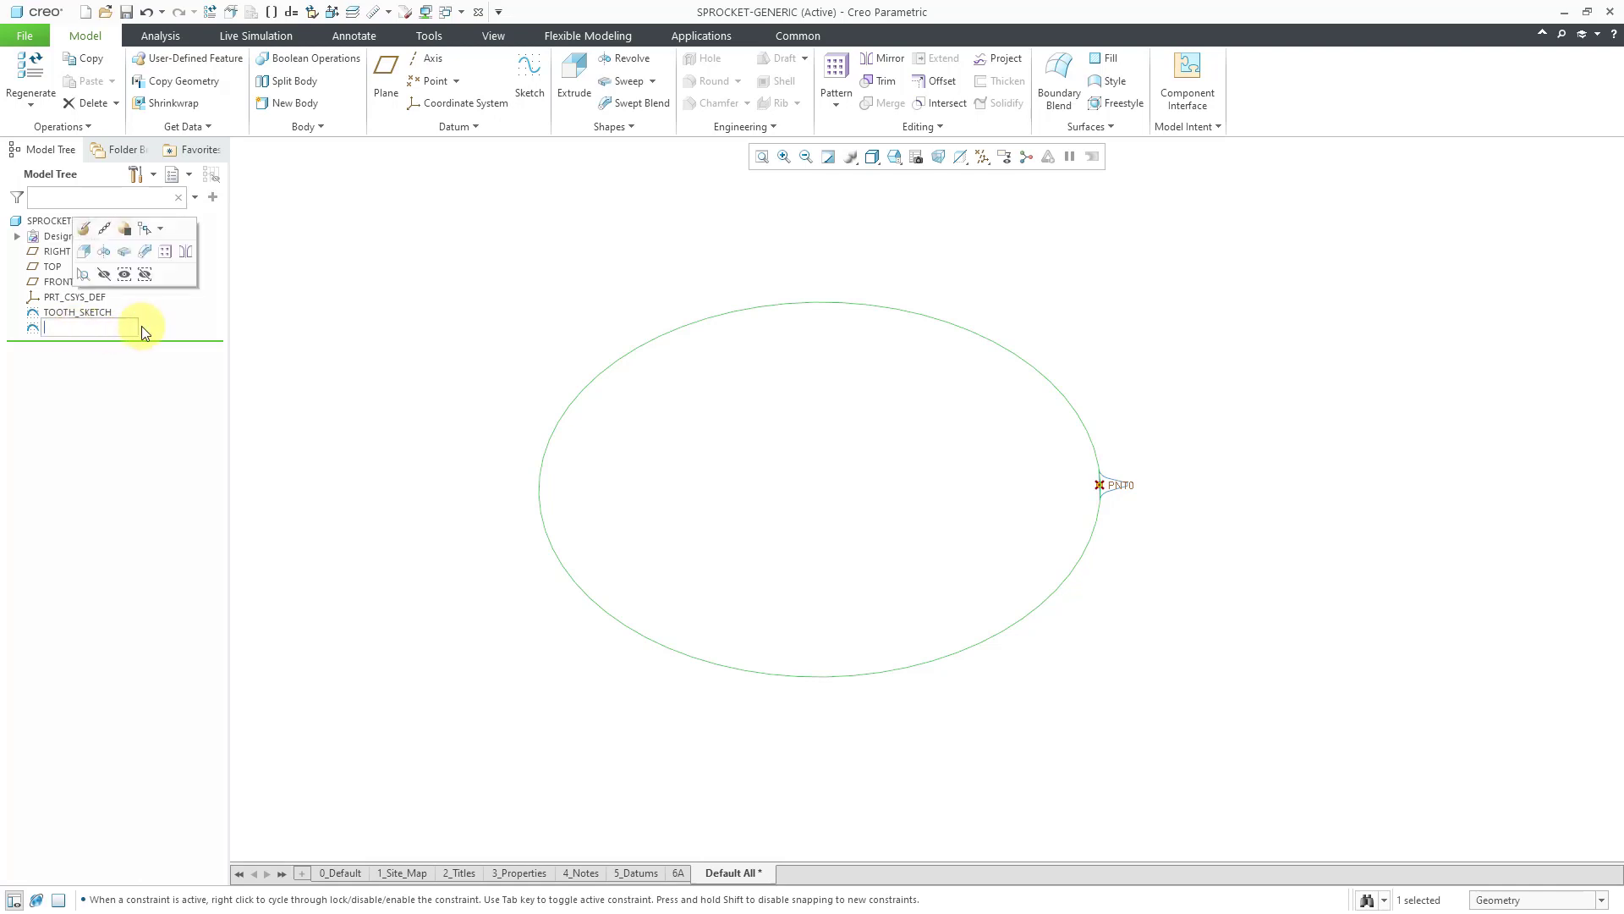
type("MAIN_CIRCLE_SKETCH")
key("Return")
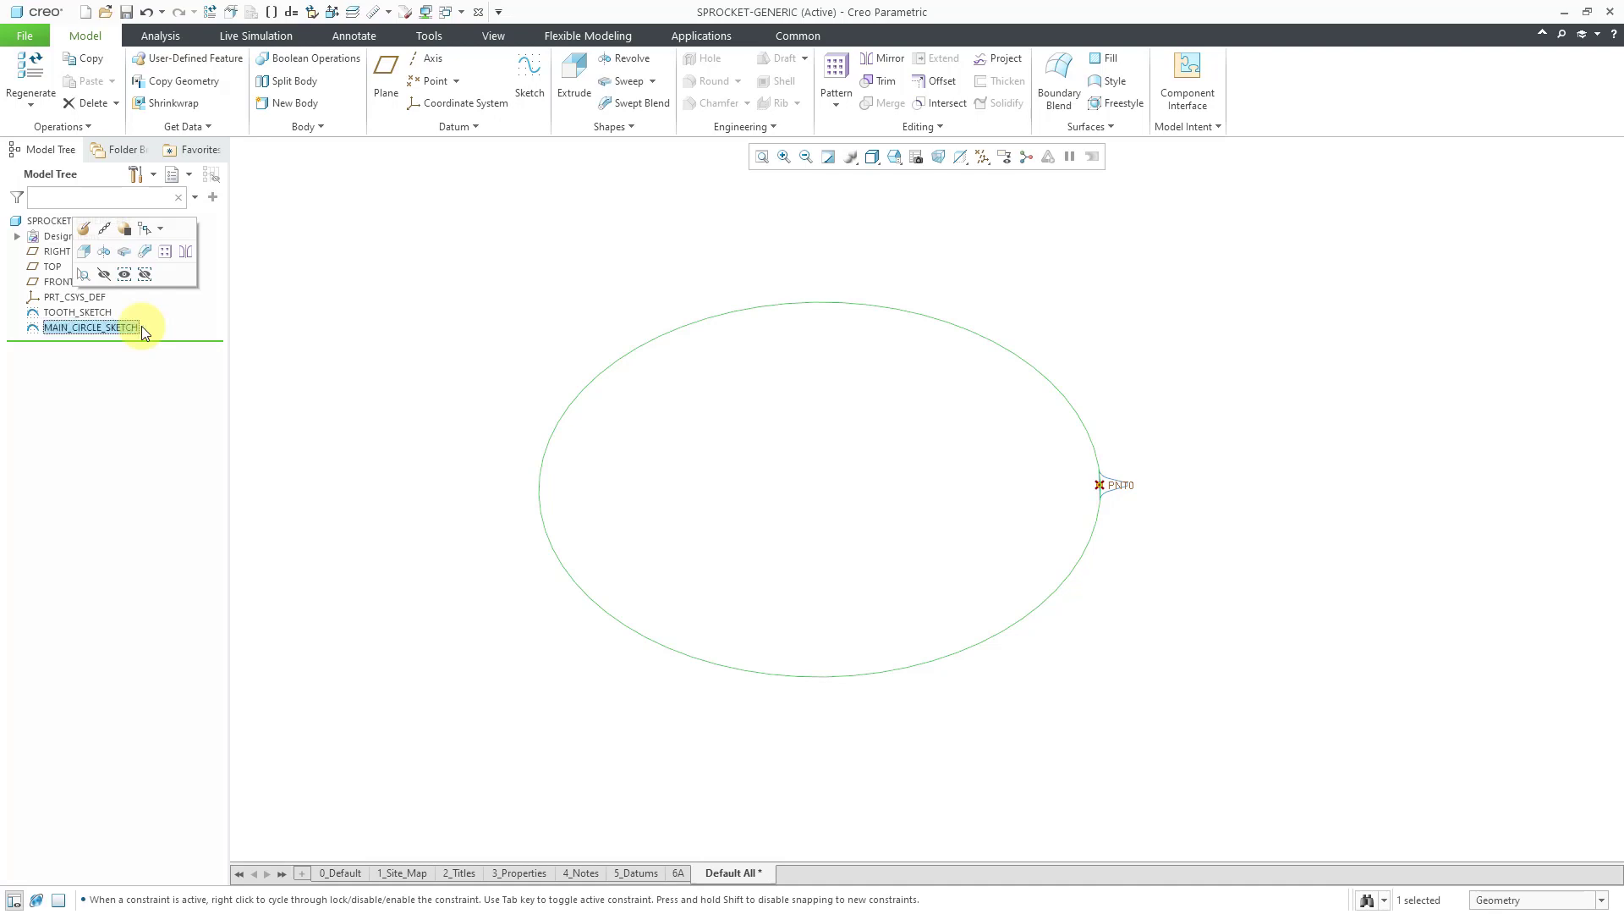
left_click(354, 351)
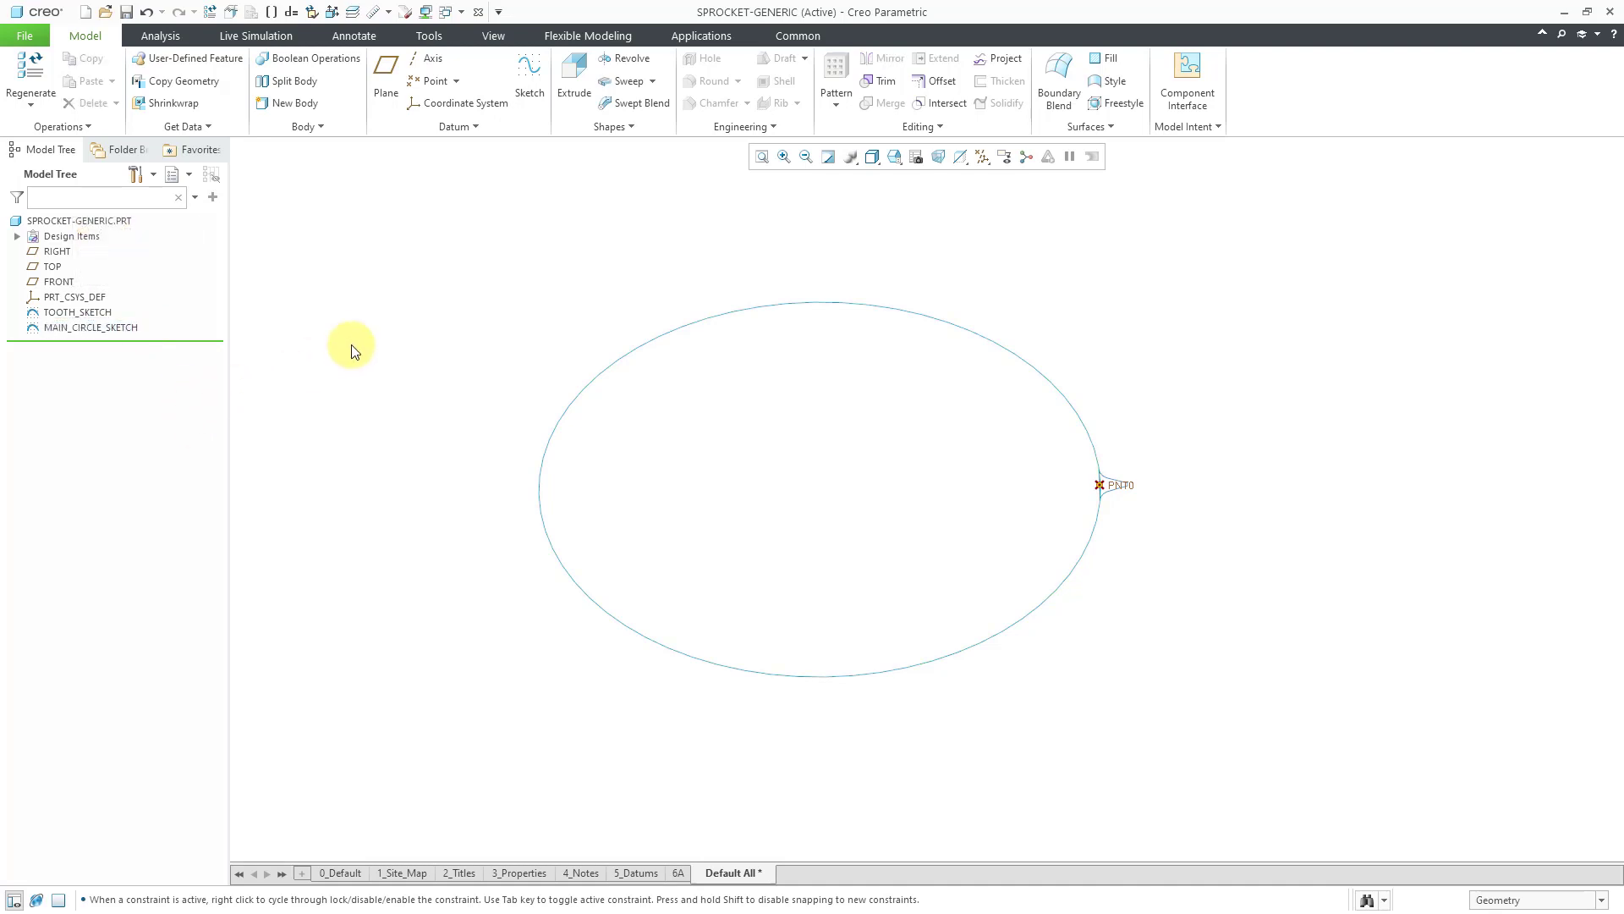
Start extruding MAIN_CIRCLE_SKETCH with a plain numeric (blind) depth type.
left_click(124, 327)
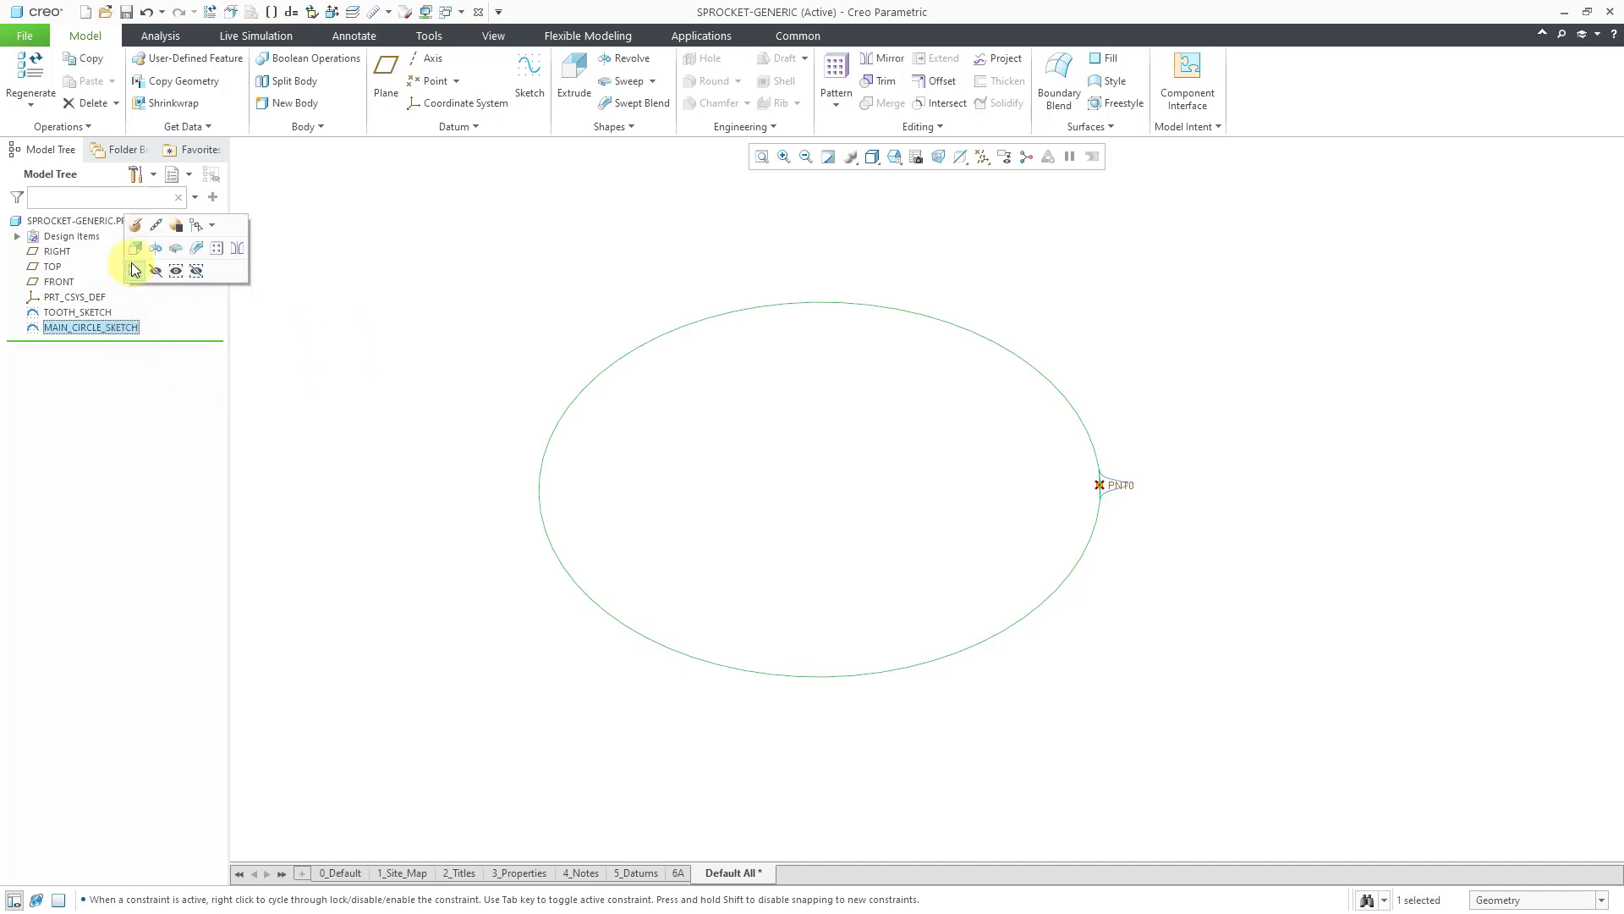
left_click(134, 247)
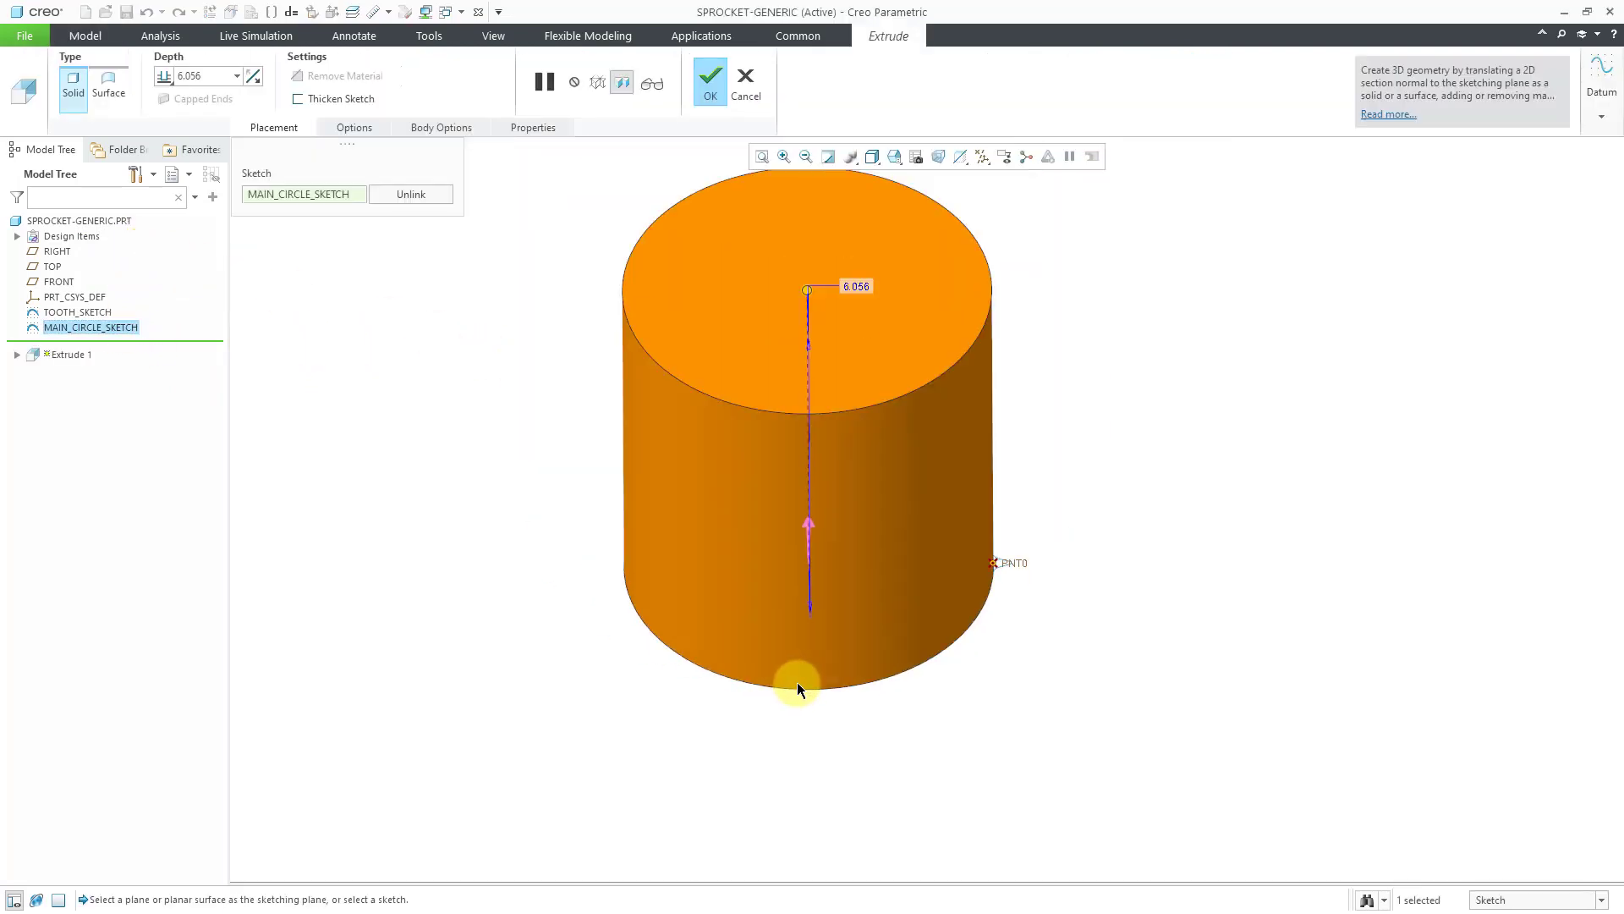
middle_click_drag(899, 439, 858, 361)
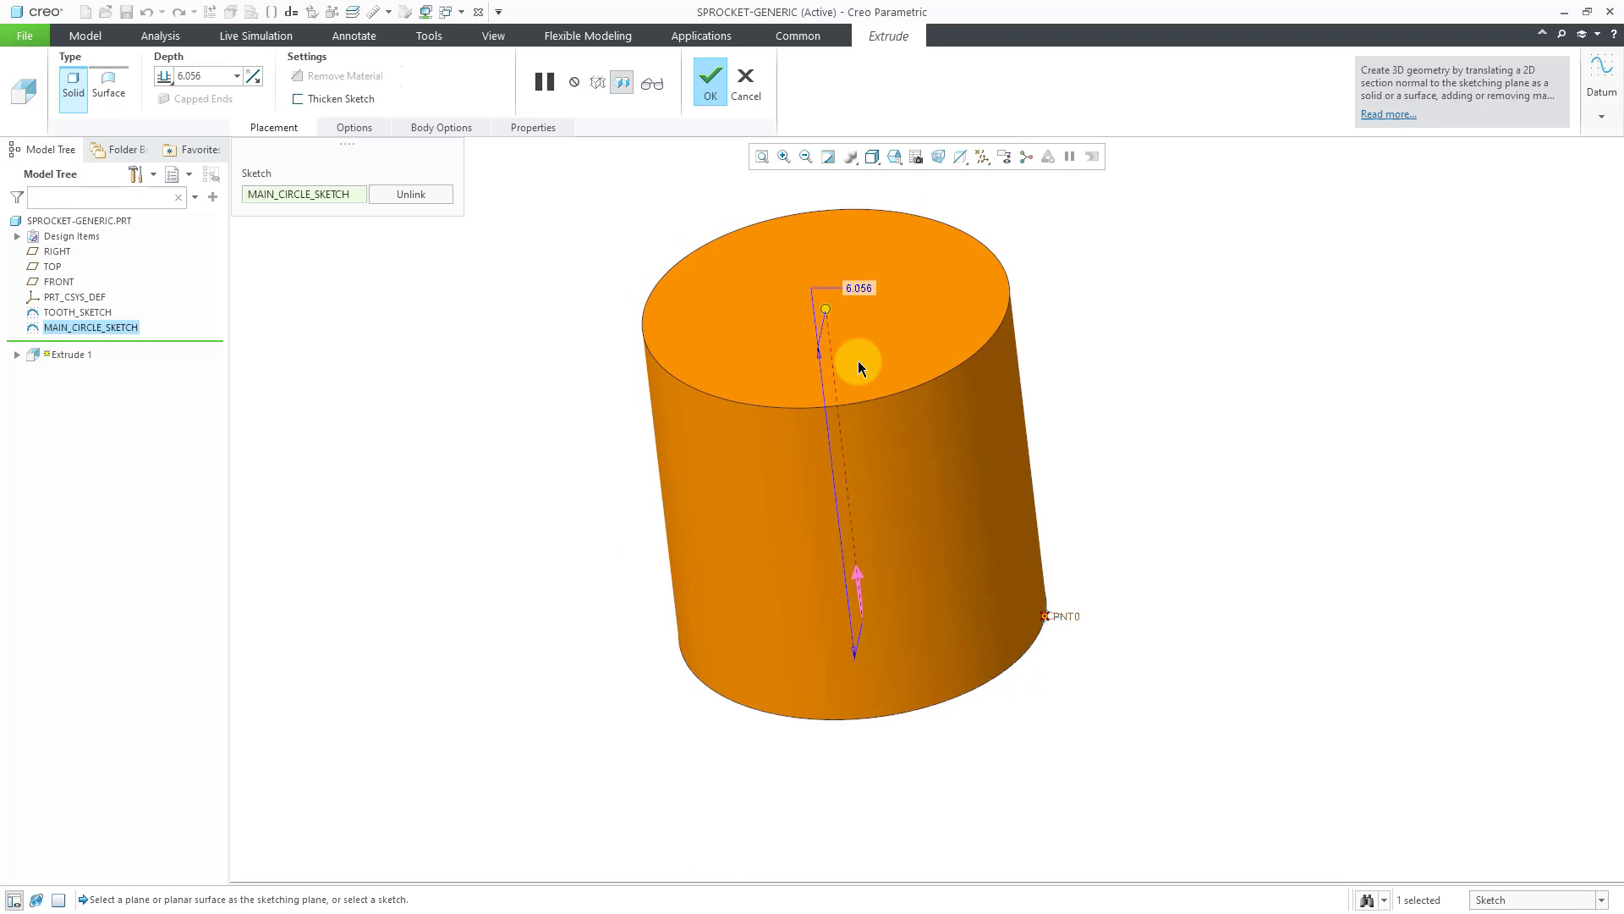
right_click(829, 317)
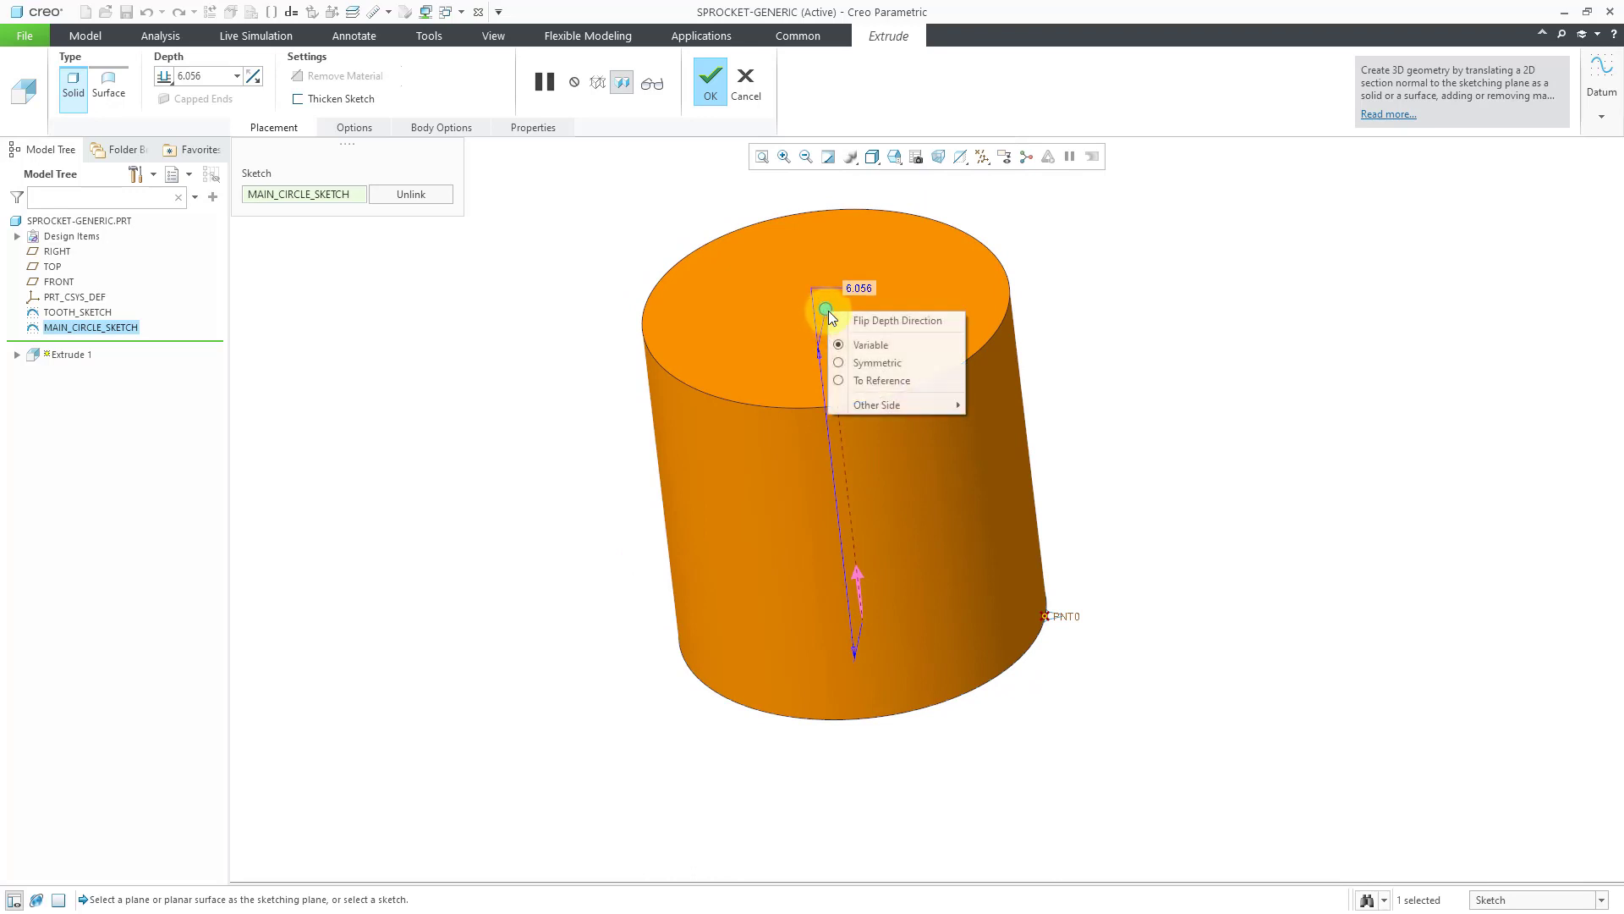
left_click(882, 376)
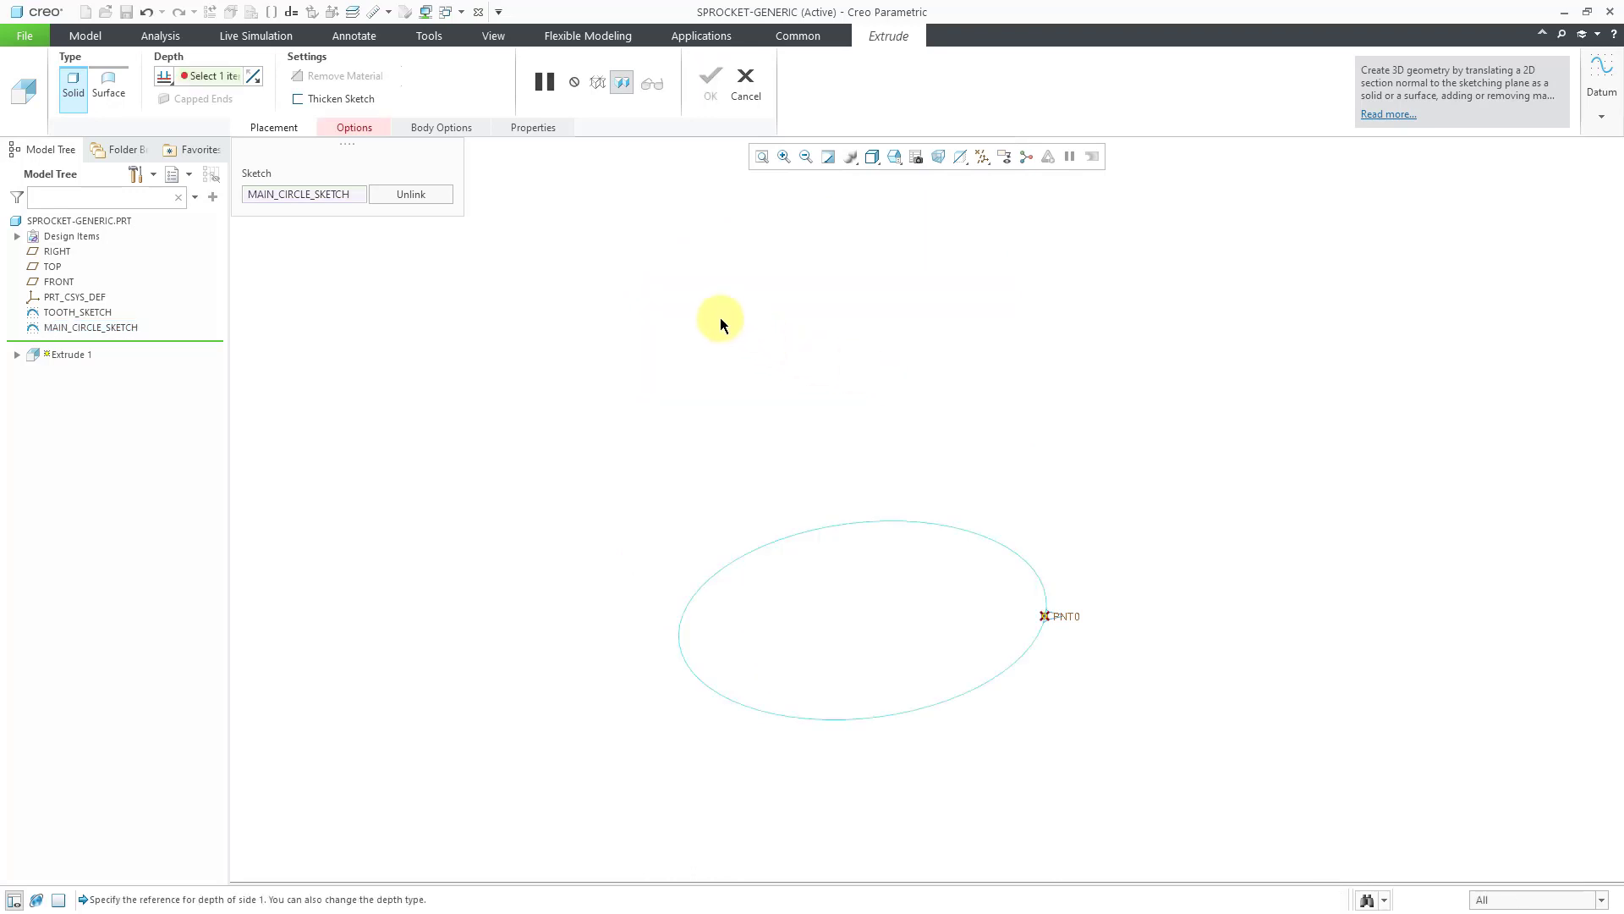
scroll(702, 321, "down", 3)
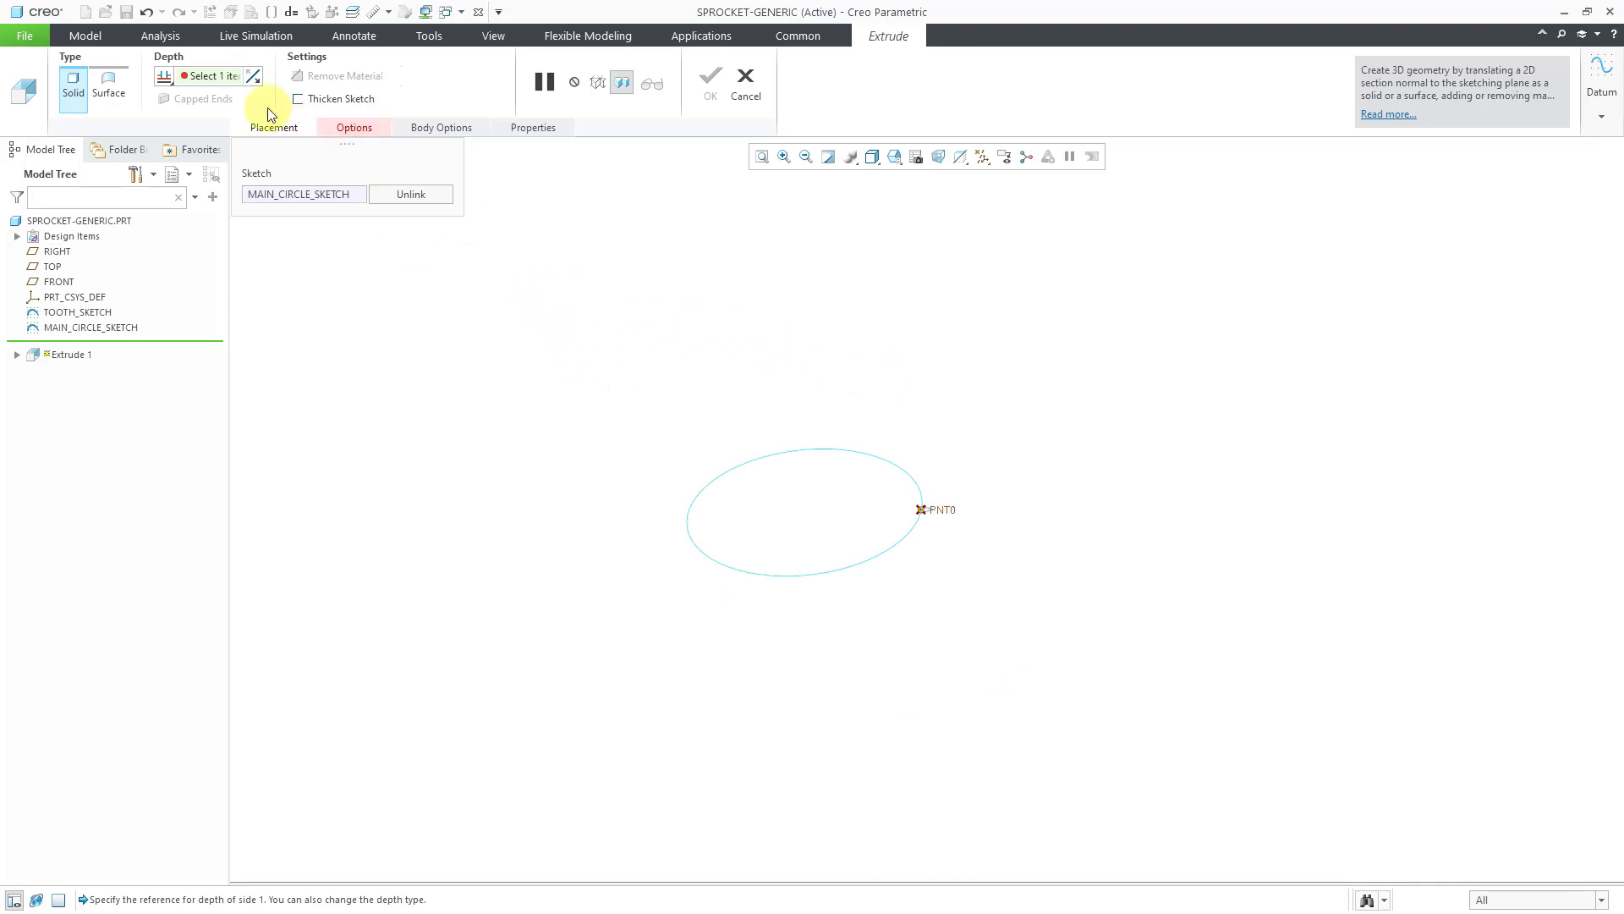
left_click(174, 78)
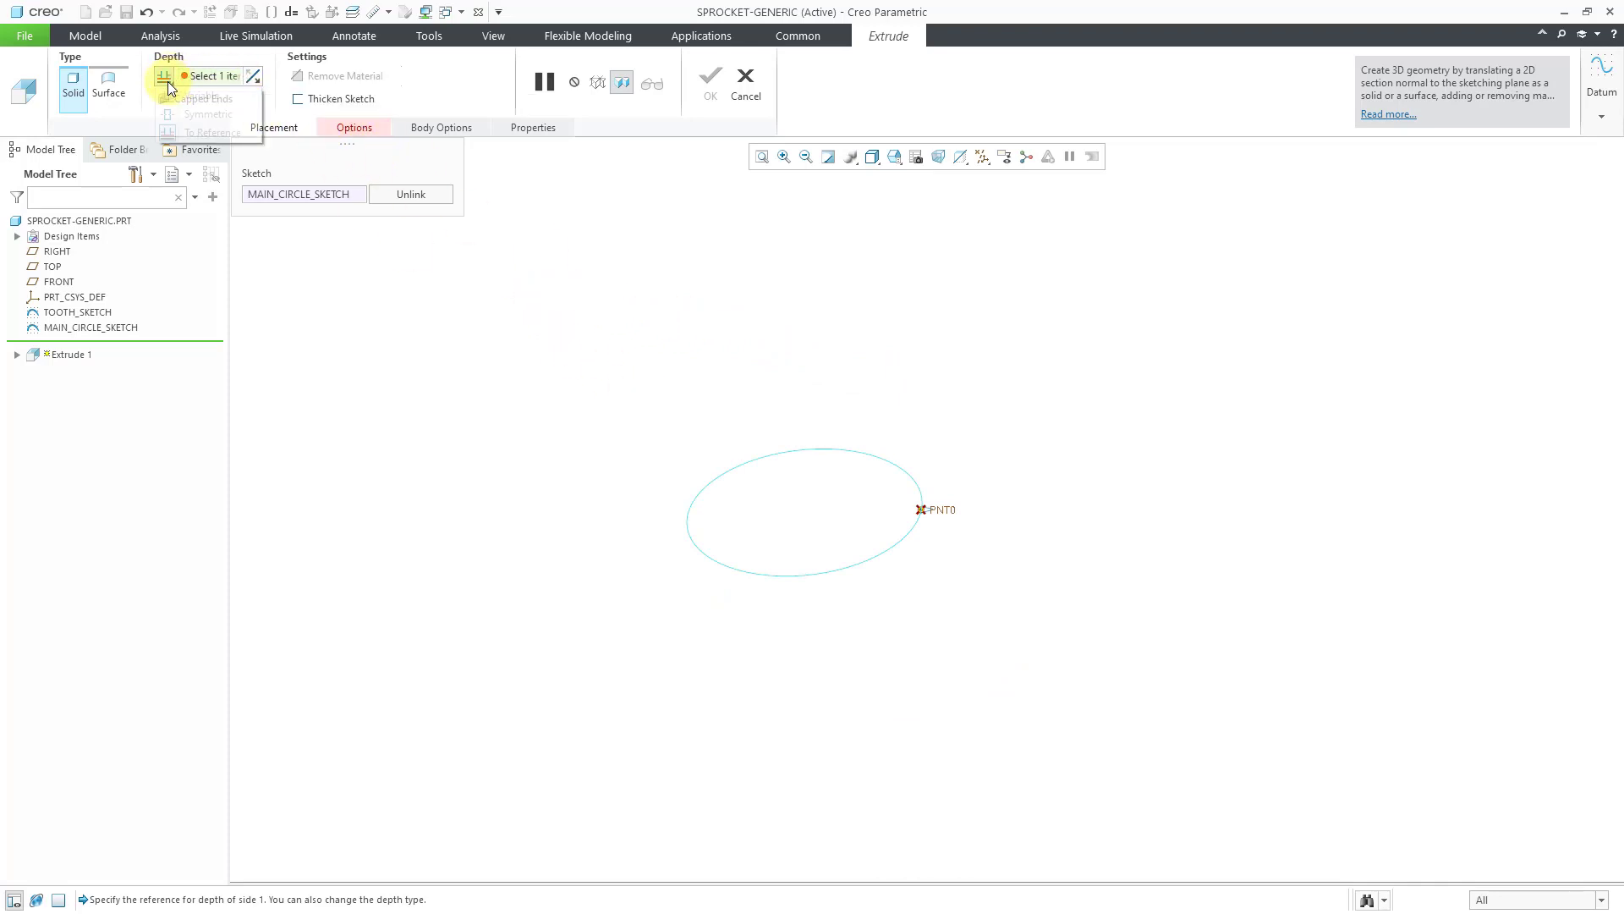
left_click(195, 111)
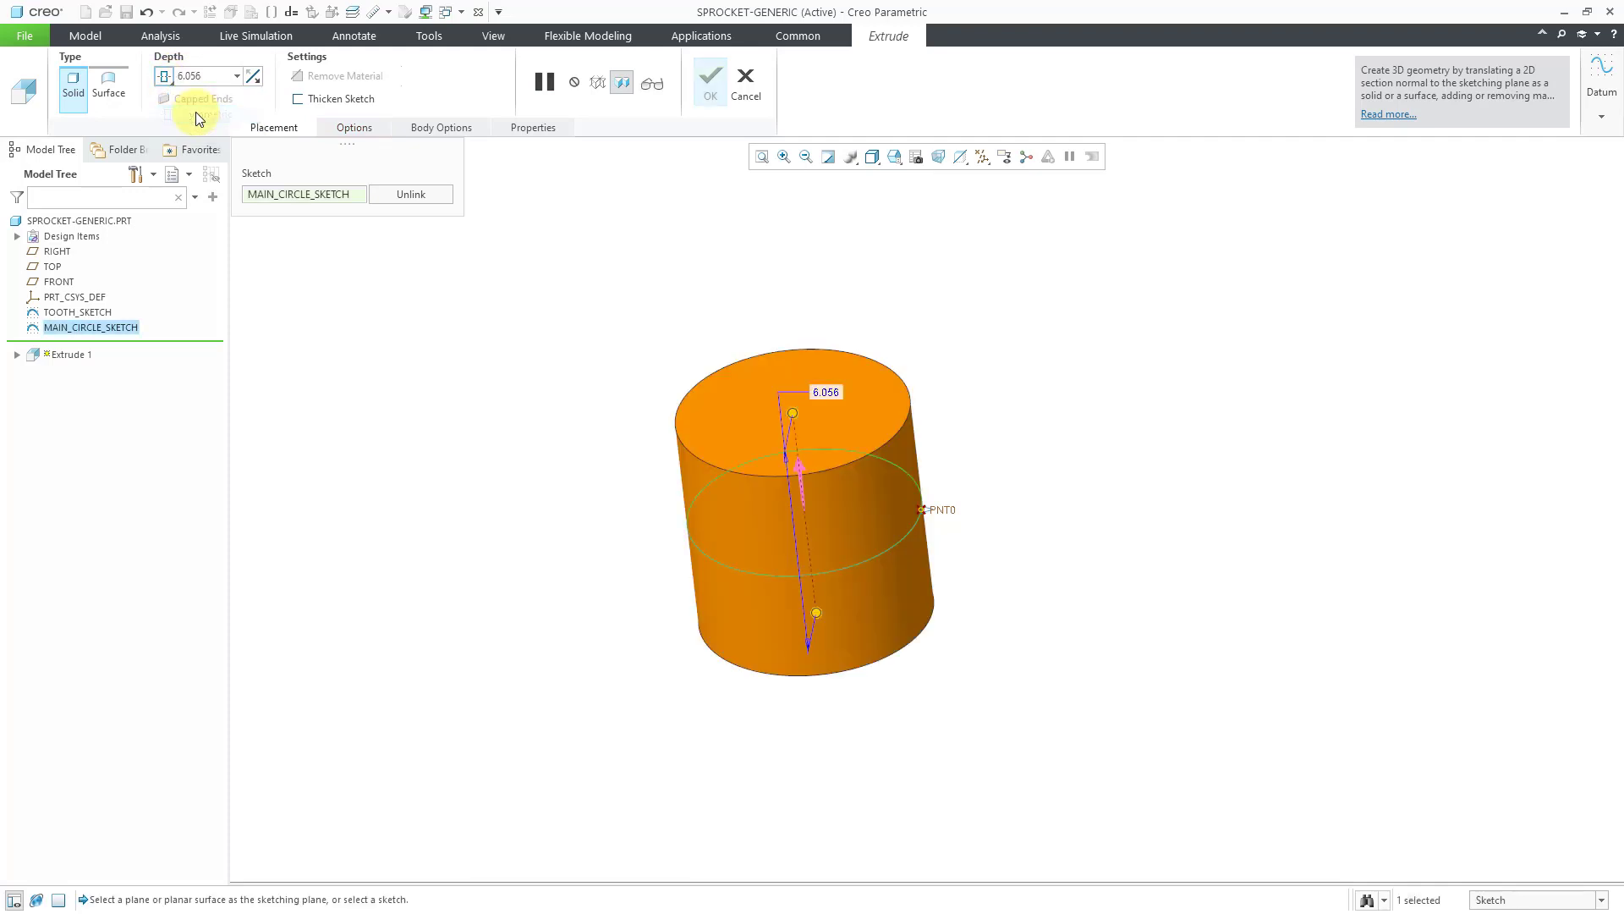
Set the extrusion depth to 0.284 and complete the disc.
double_click(835, 395)
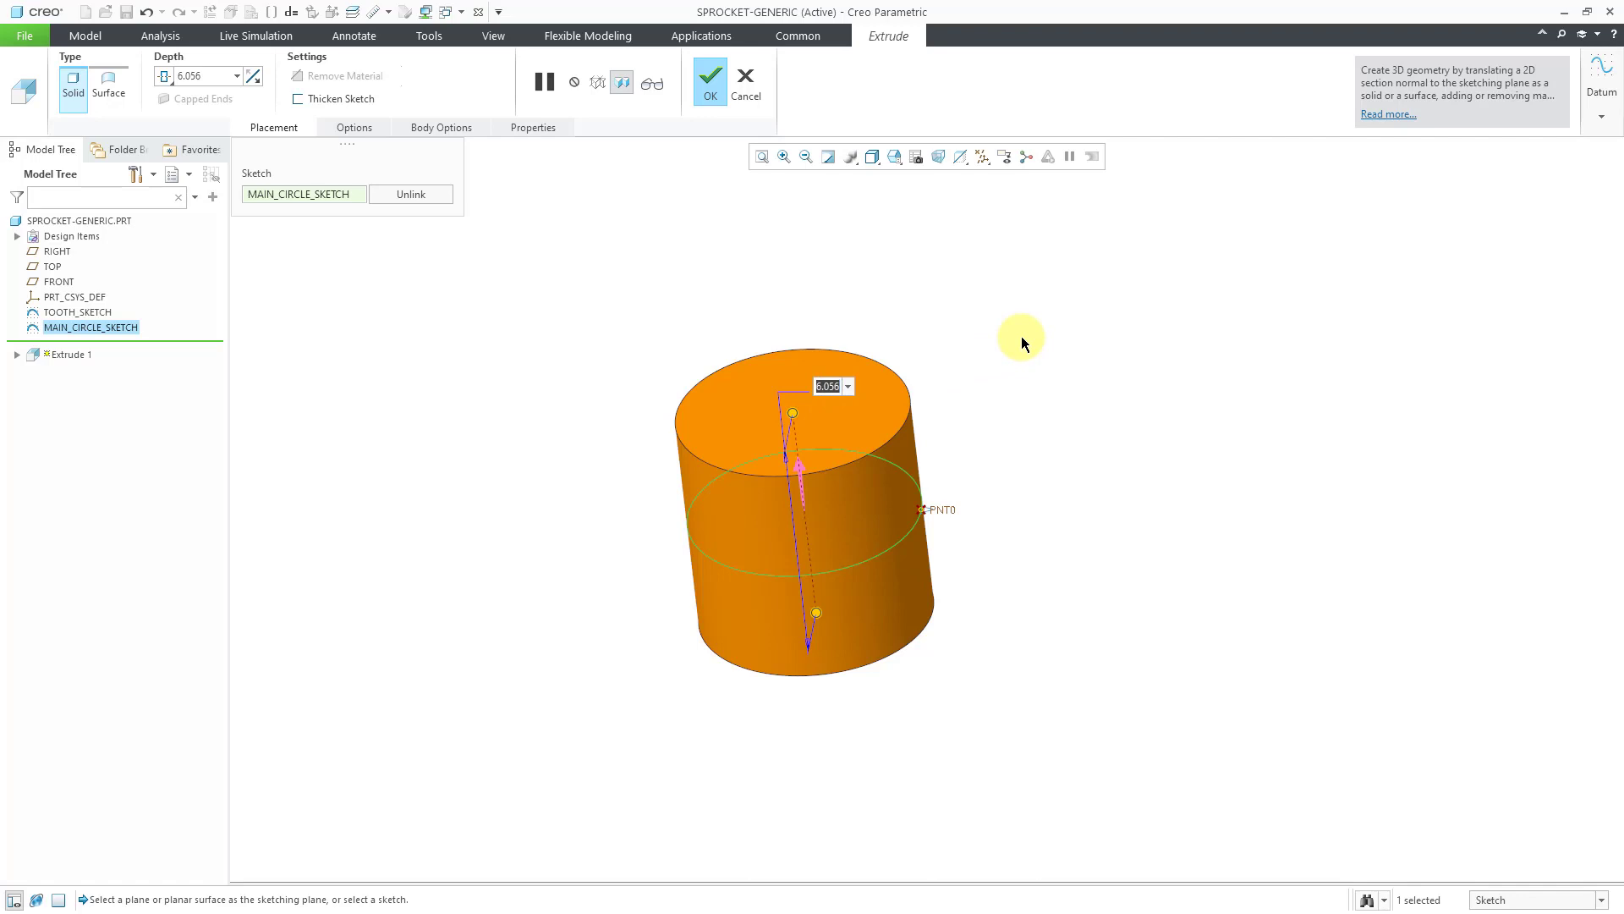
type(".284")
key("Return")
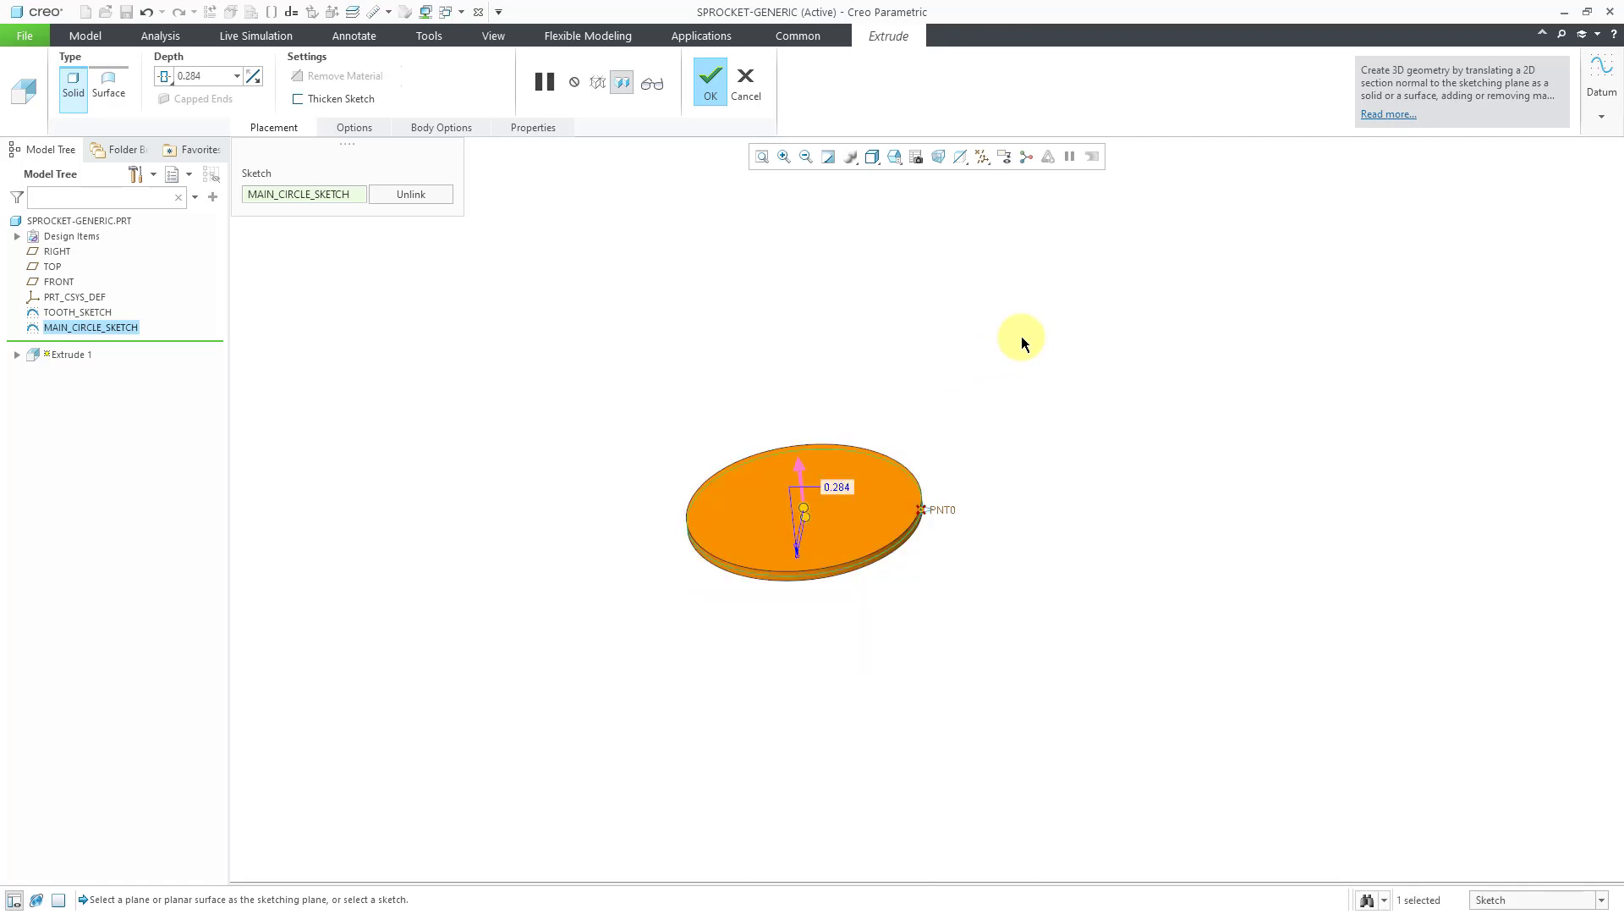
middle_click_drag(754, 533, 784, 670, "ctrl")
left_click(718, 94)
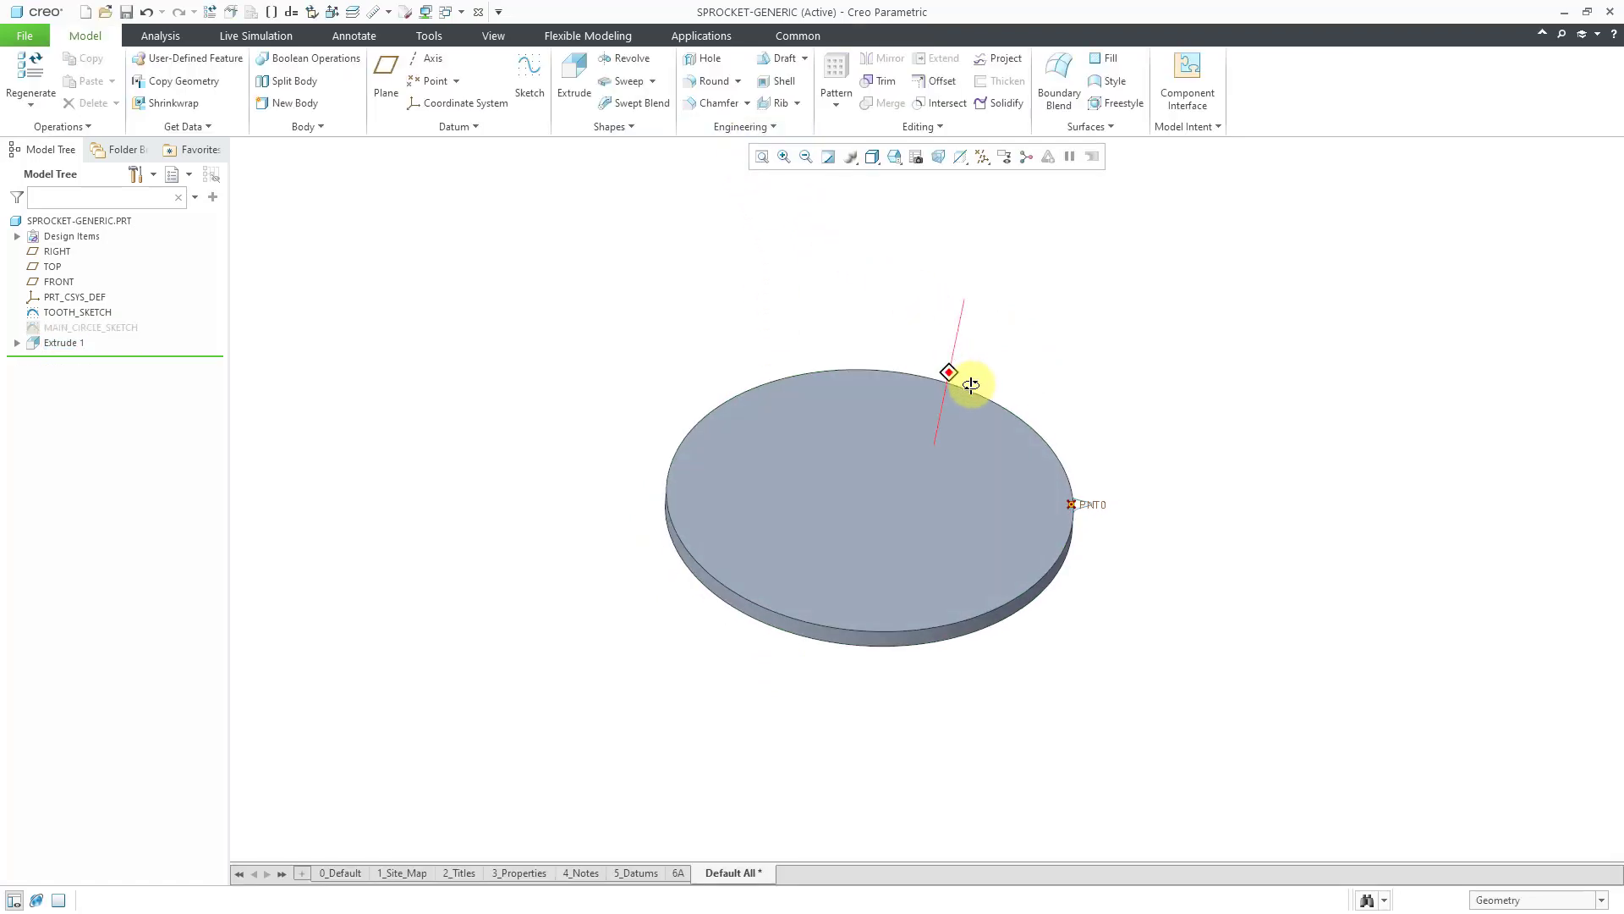
Start a symmetric extrusion of TOOTH_SKETCH at the disc's edge.
middle_click_drag(1069, 504, 1070, 675, "ctrl")
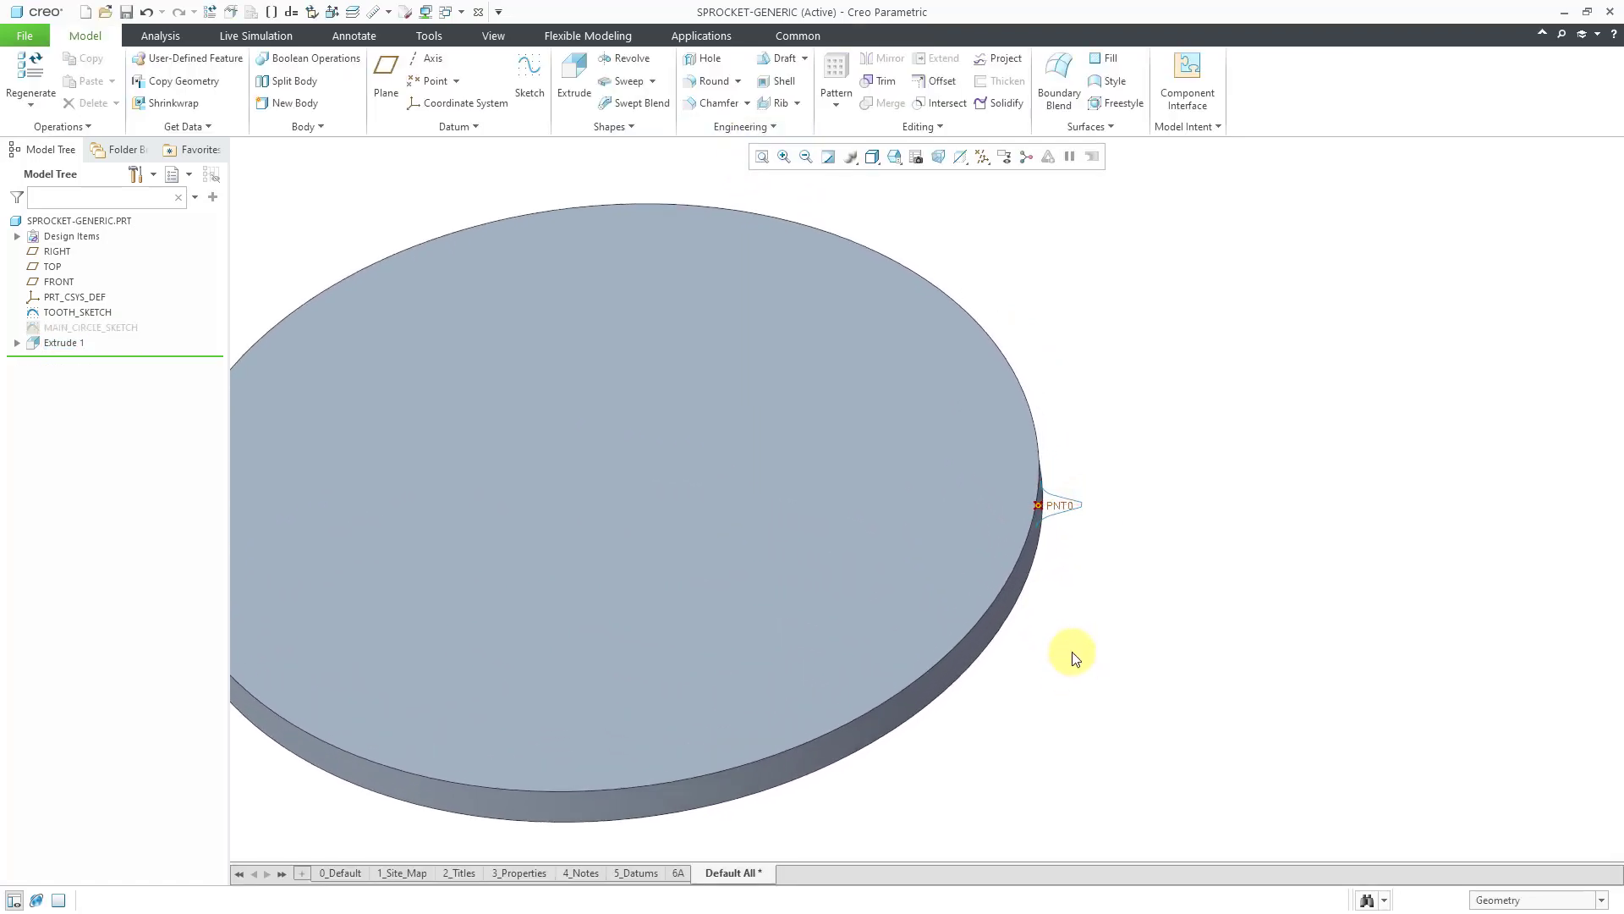
left_click(72, 313)
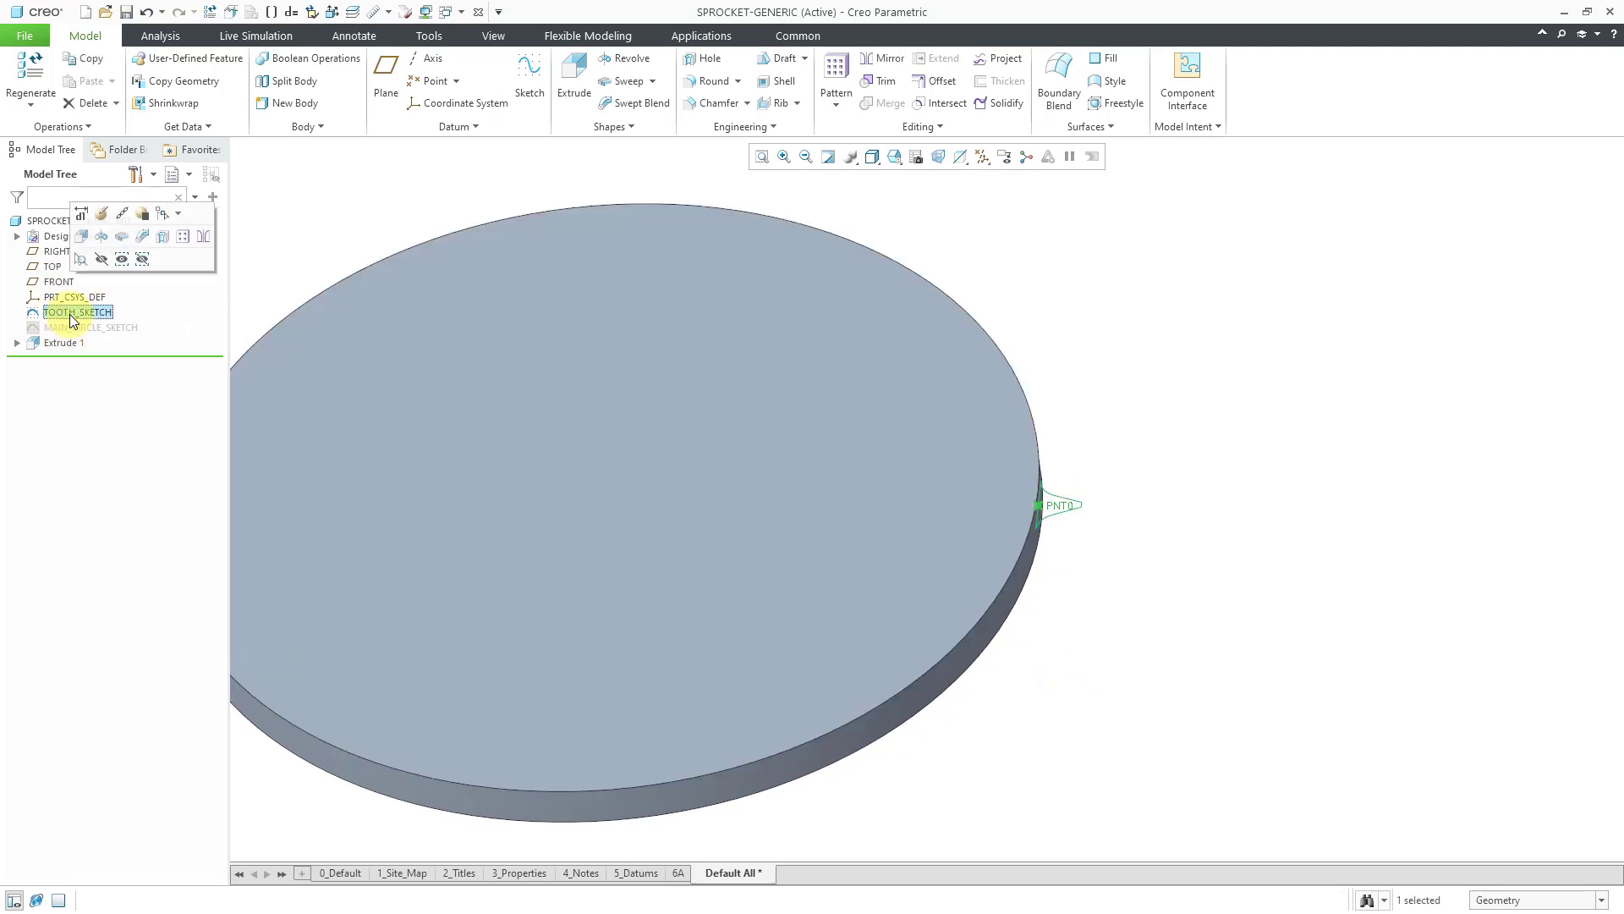
left_click(81, 236)
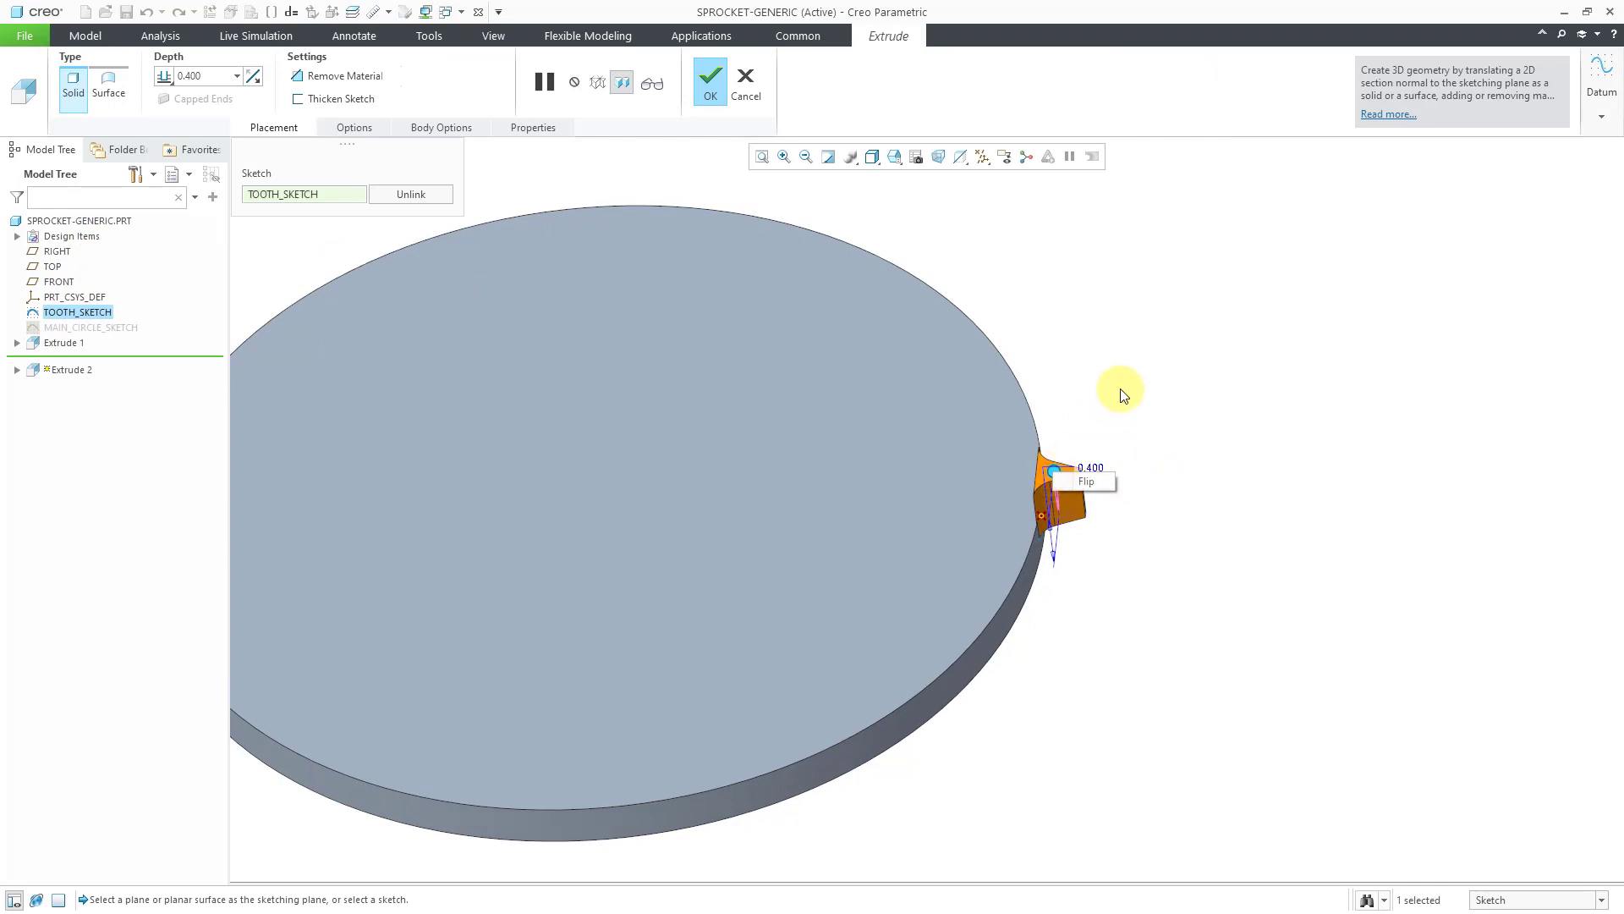
scroll(1054, 453, "up", 5)
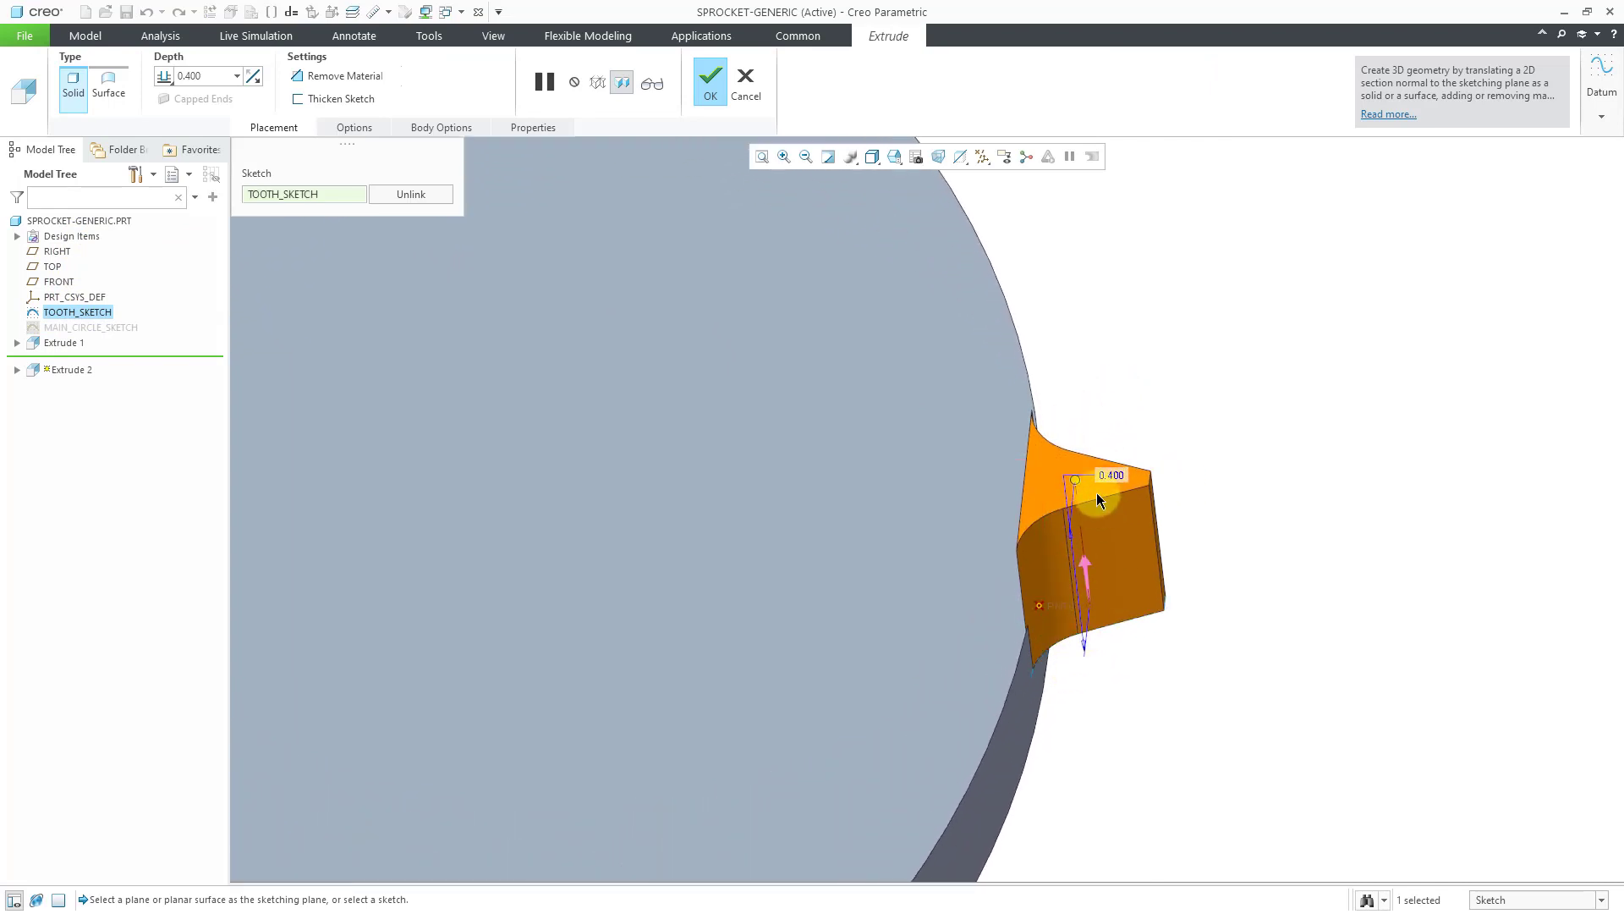
right_click(1075, 481)
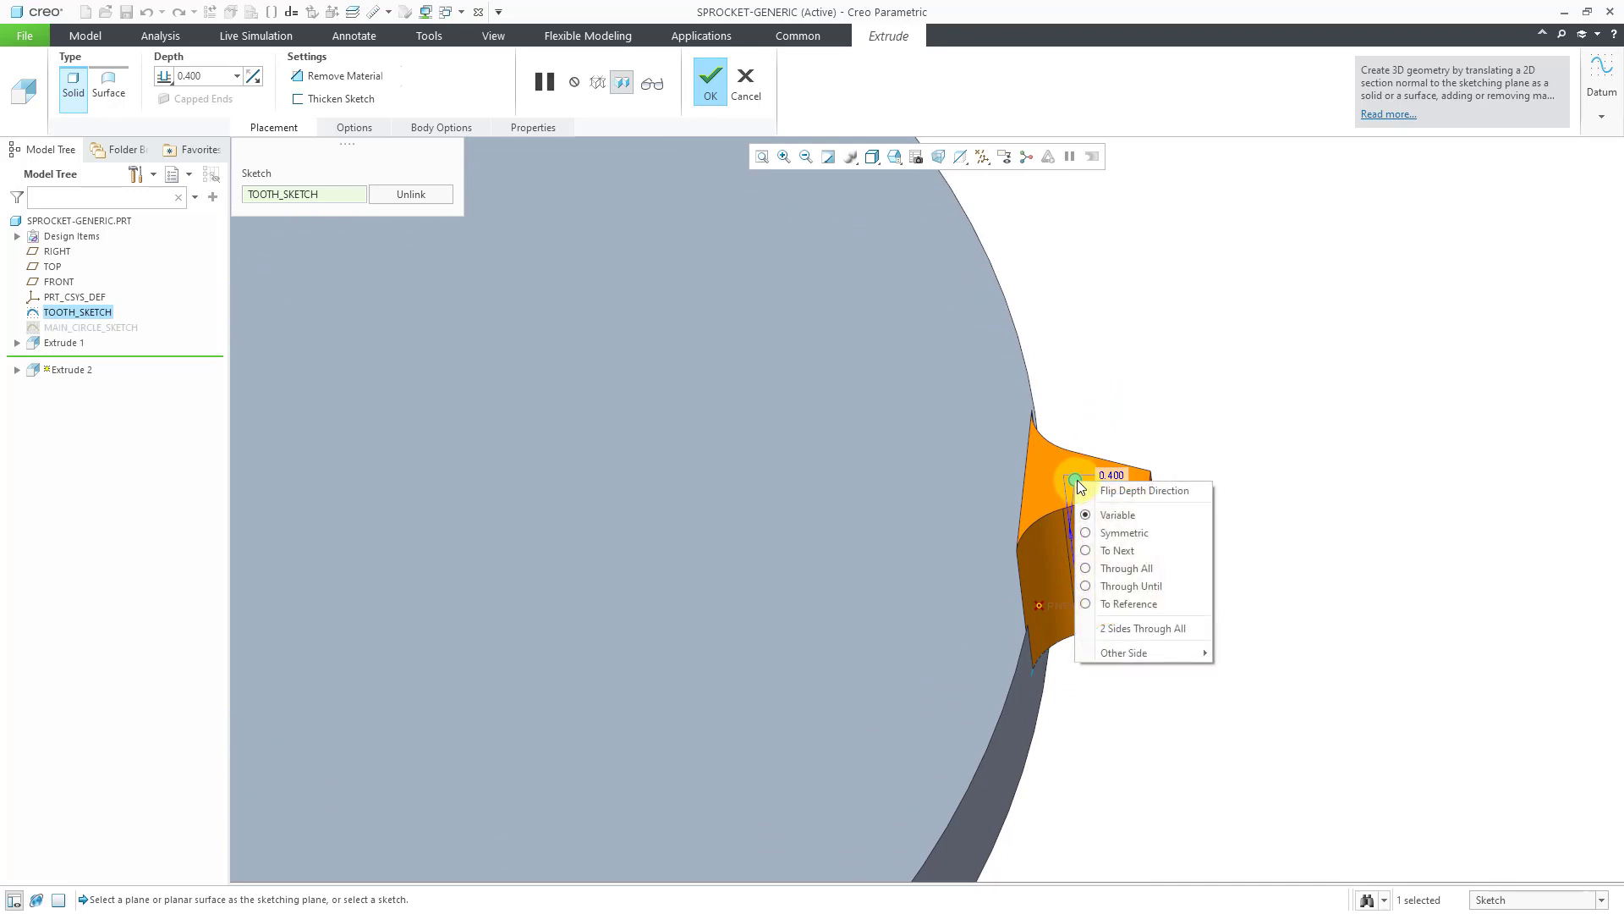
left_click(1122, 532)
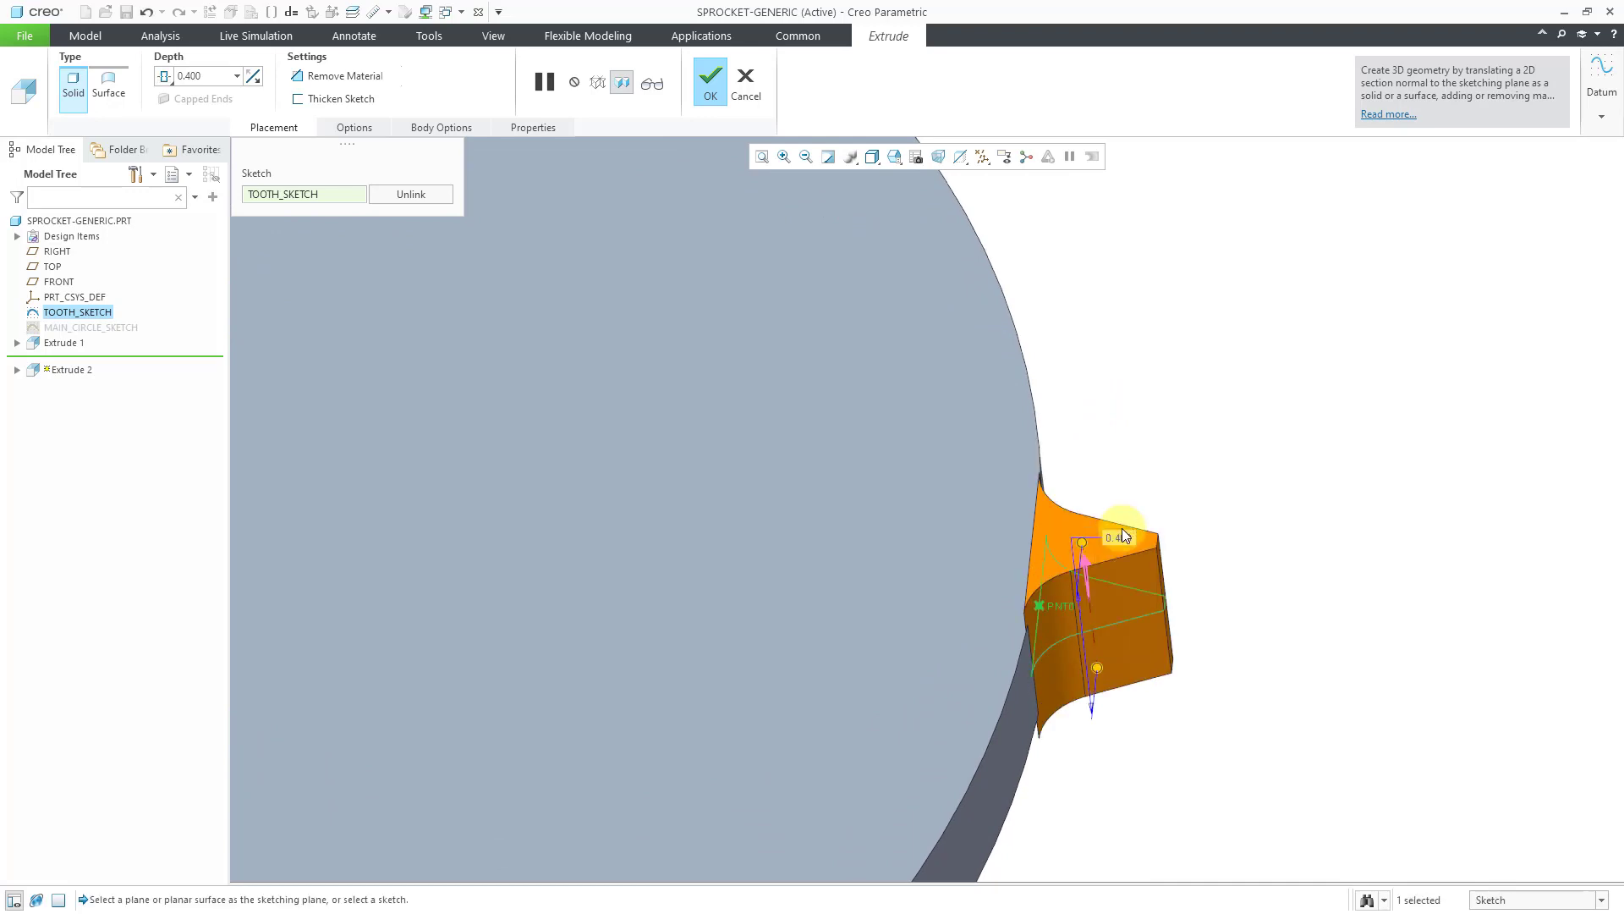
middle_click_drag(1174, 444, 1181, 395)
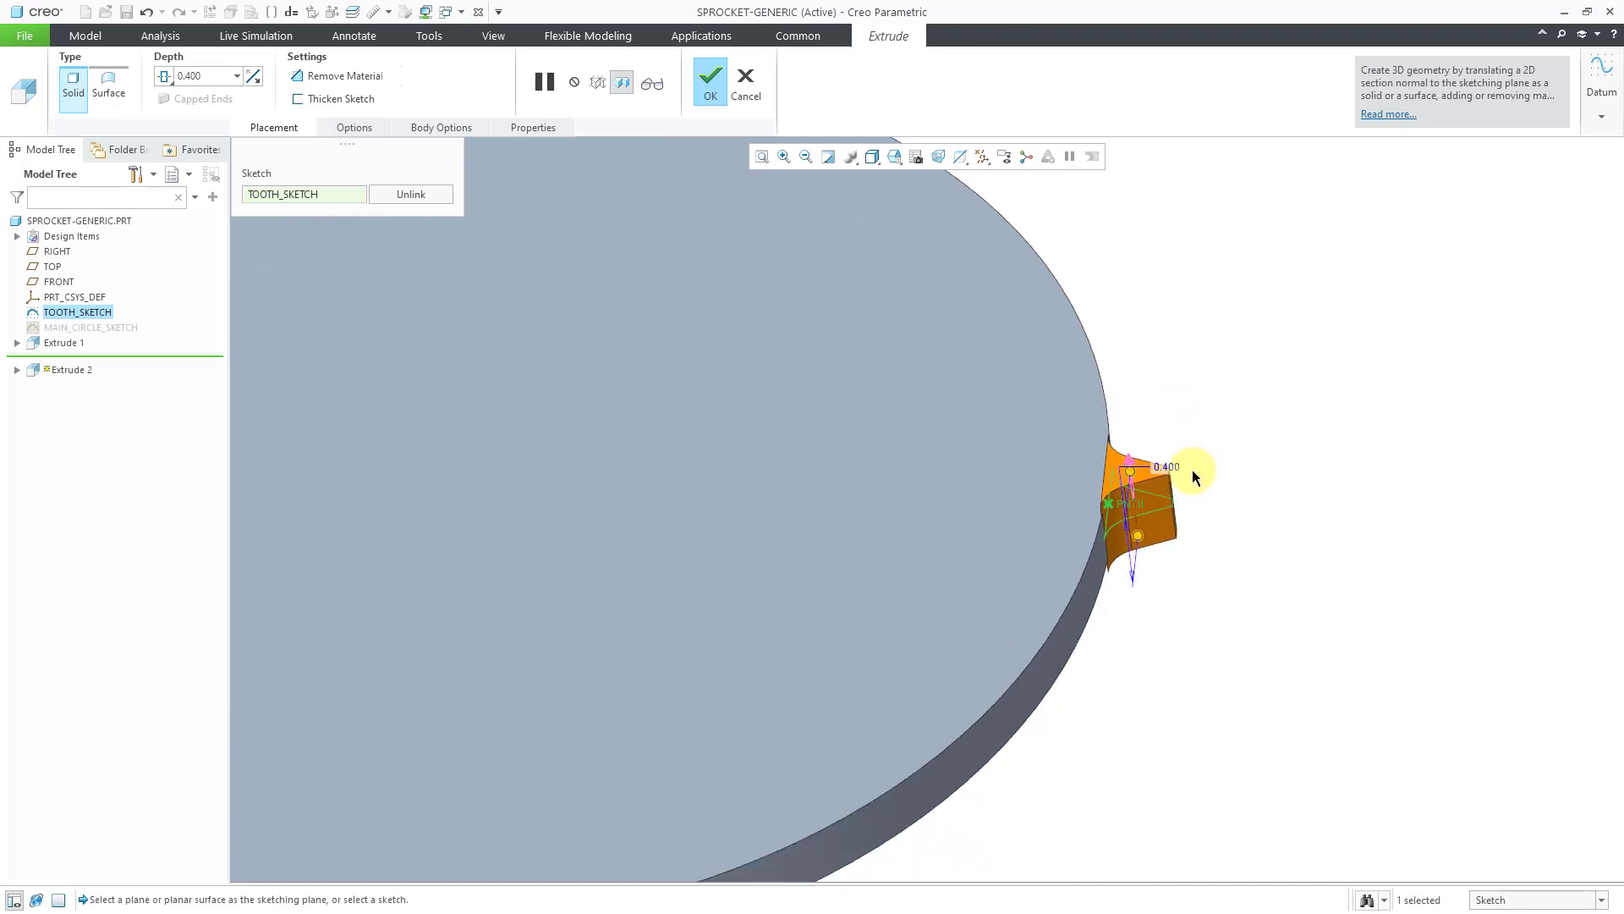
Set the tooth extrusion depth to 0.284 and complete the tooth.
double_click(1171, 469)
type(".84")
key("Return")
mouse_move(1194, 475)
middle_mouse_down()
mouse_move(1221, 458)
mouse_move(1191, 458)
middle_mouse_up()
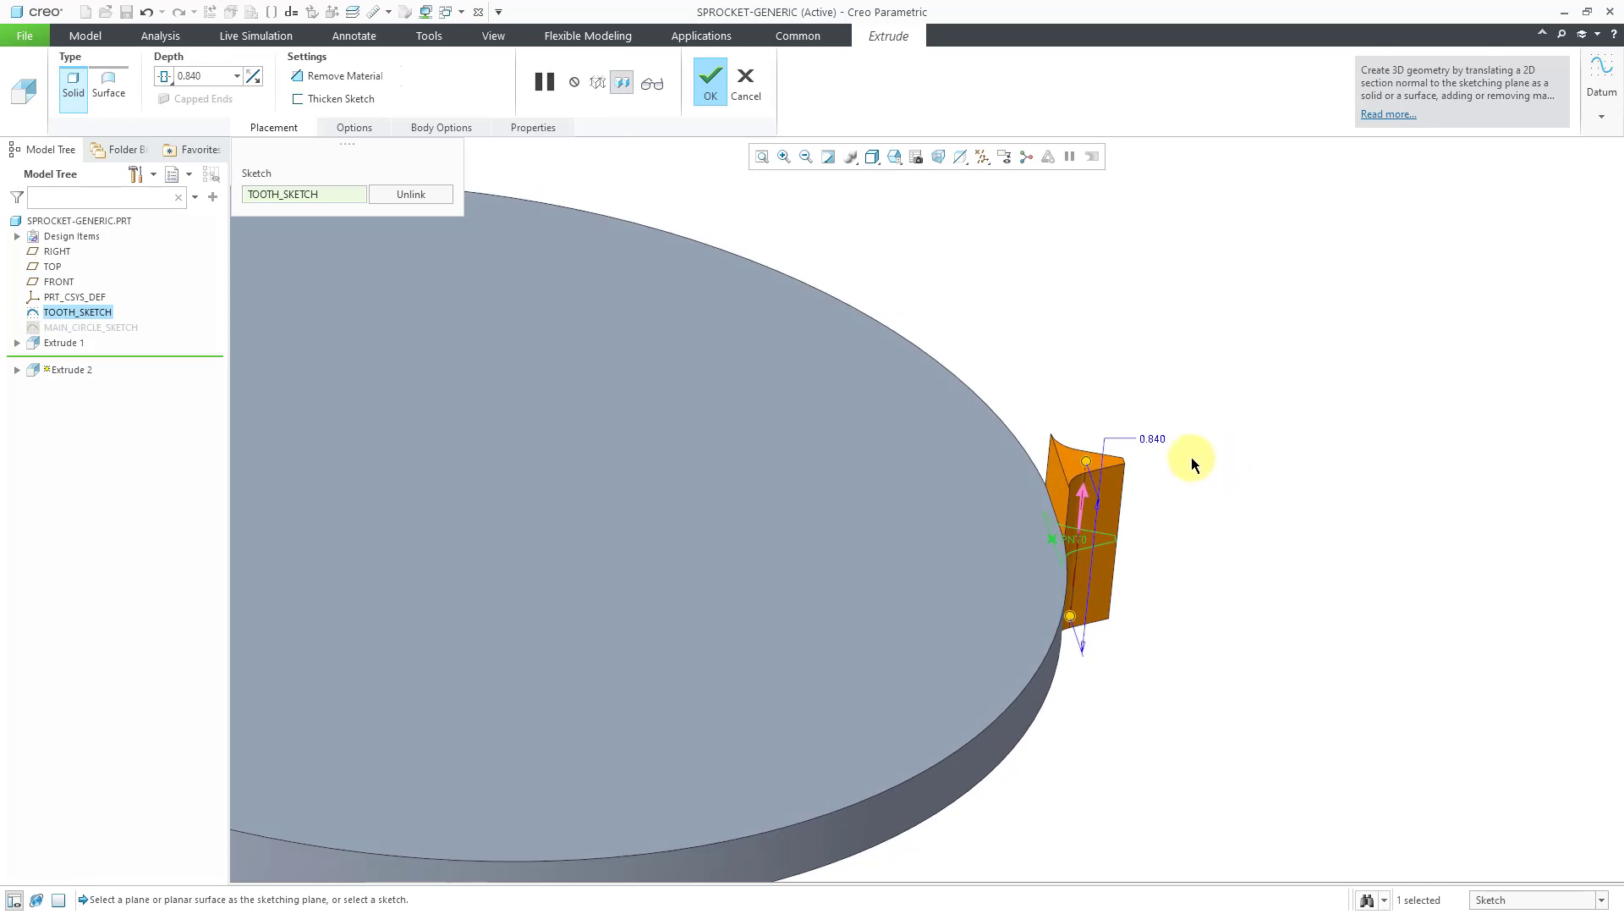
double_click(1154, 438)
key("Return")
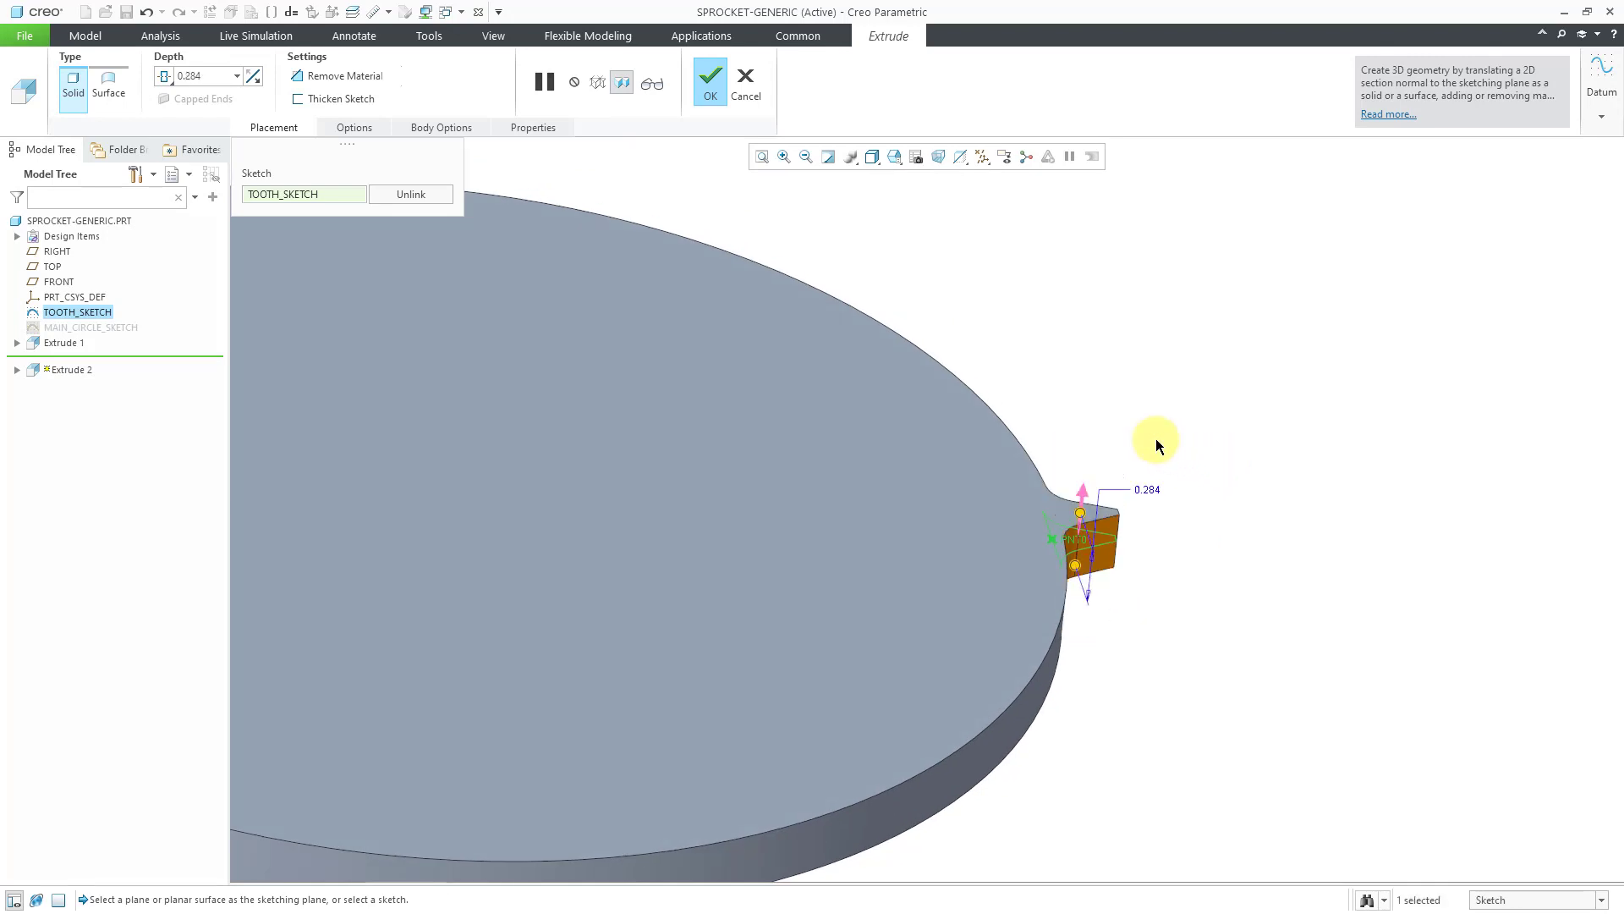
left_click(711, 82)
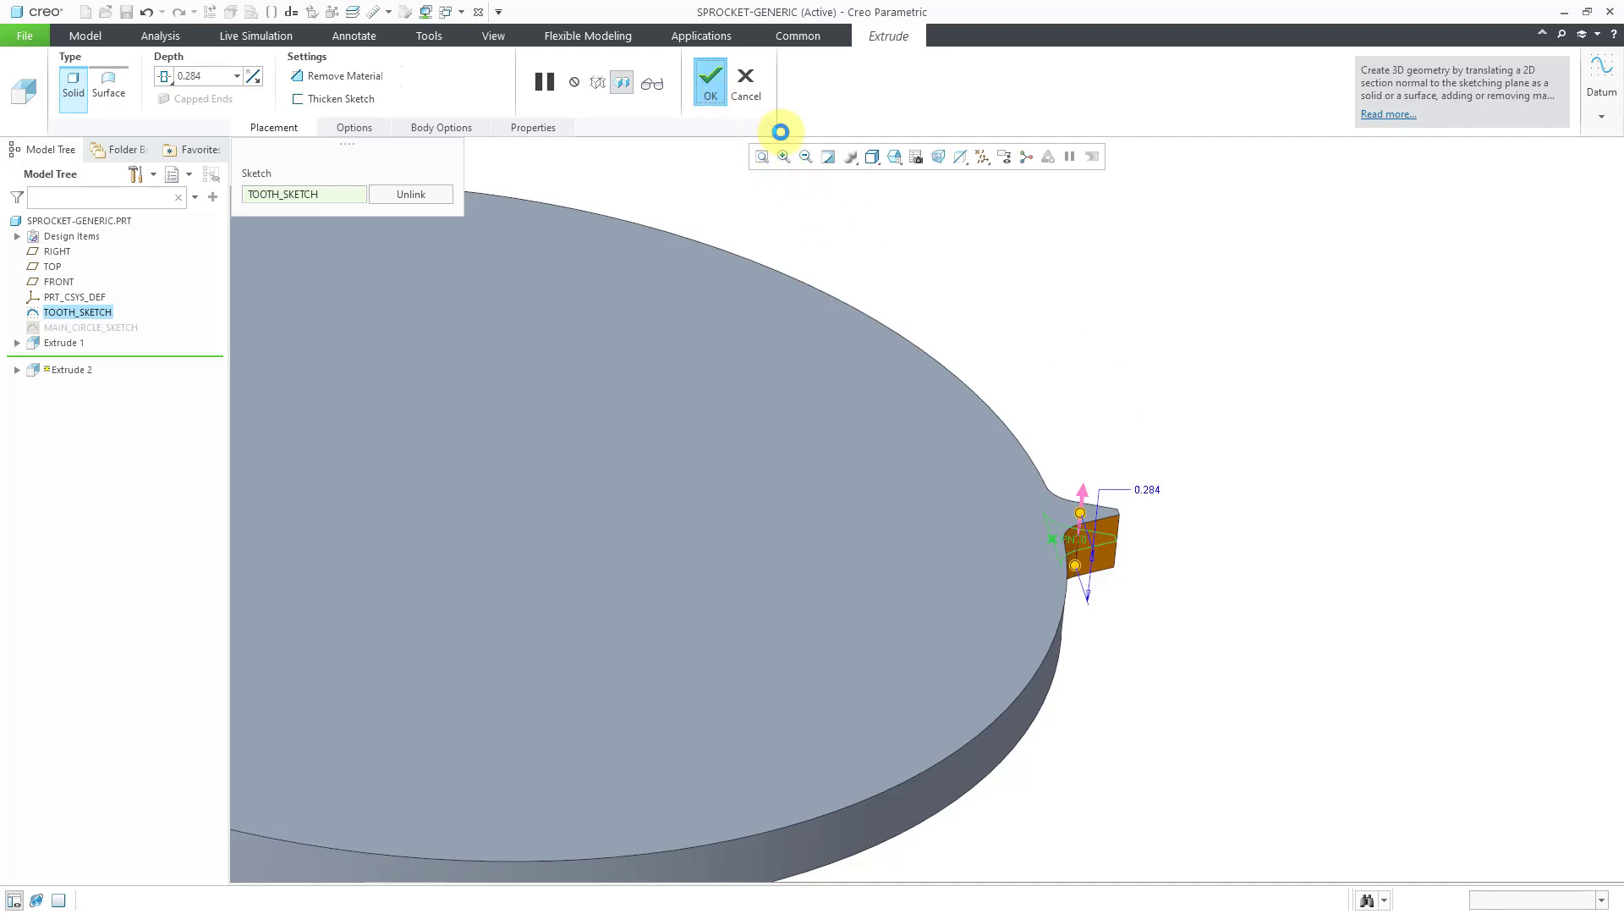
scroll(998, 403, "down", 3)
mouse_move(998, 402)
middle_mouse_down()
mouse_move(924, 434)
mouse_move(923, 459)
middle_mouse_up()
Turn on datum axis display and rename Extrude 2 to TOOTH_EXTRUDE.
left_click(982, 158)
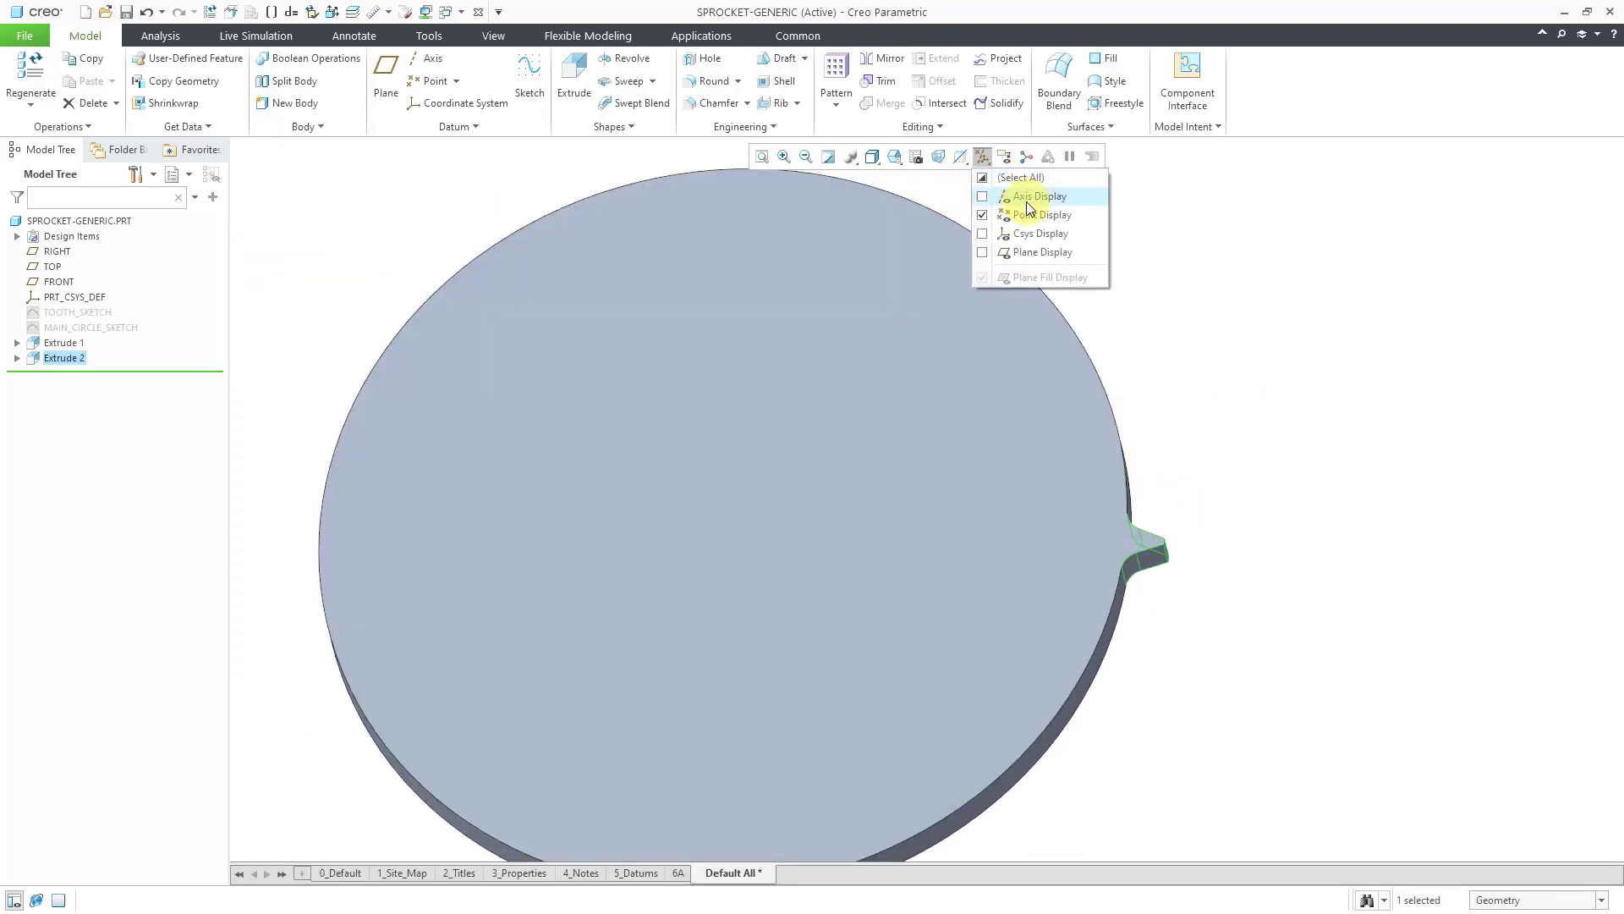
left_click(1027, 202)
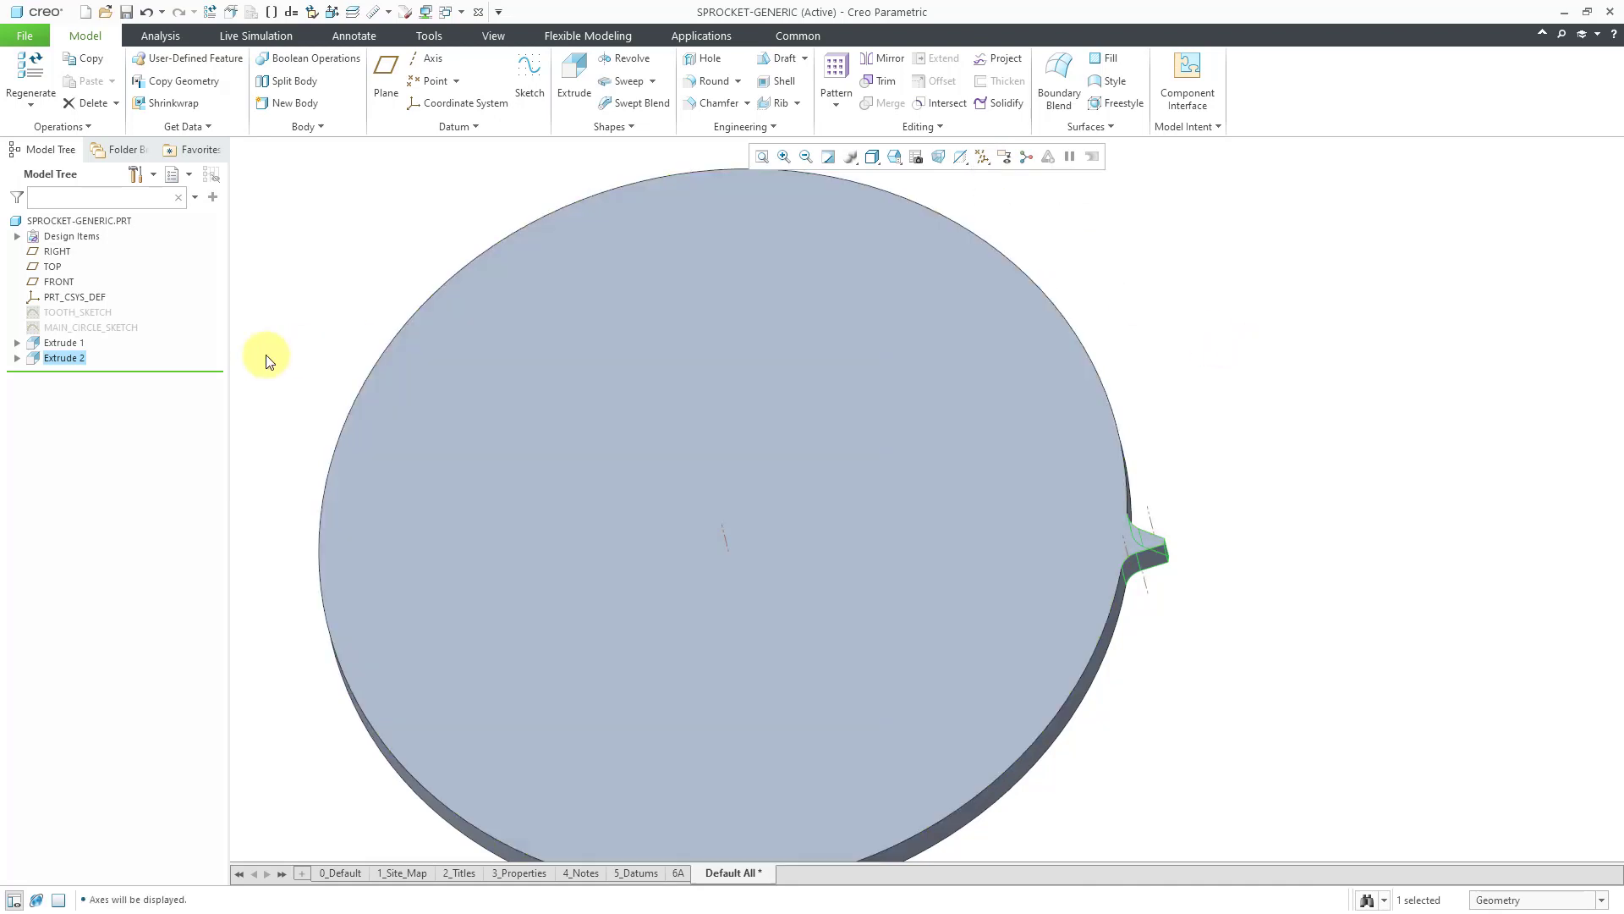
right_click(69, 357)
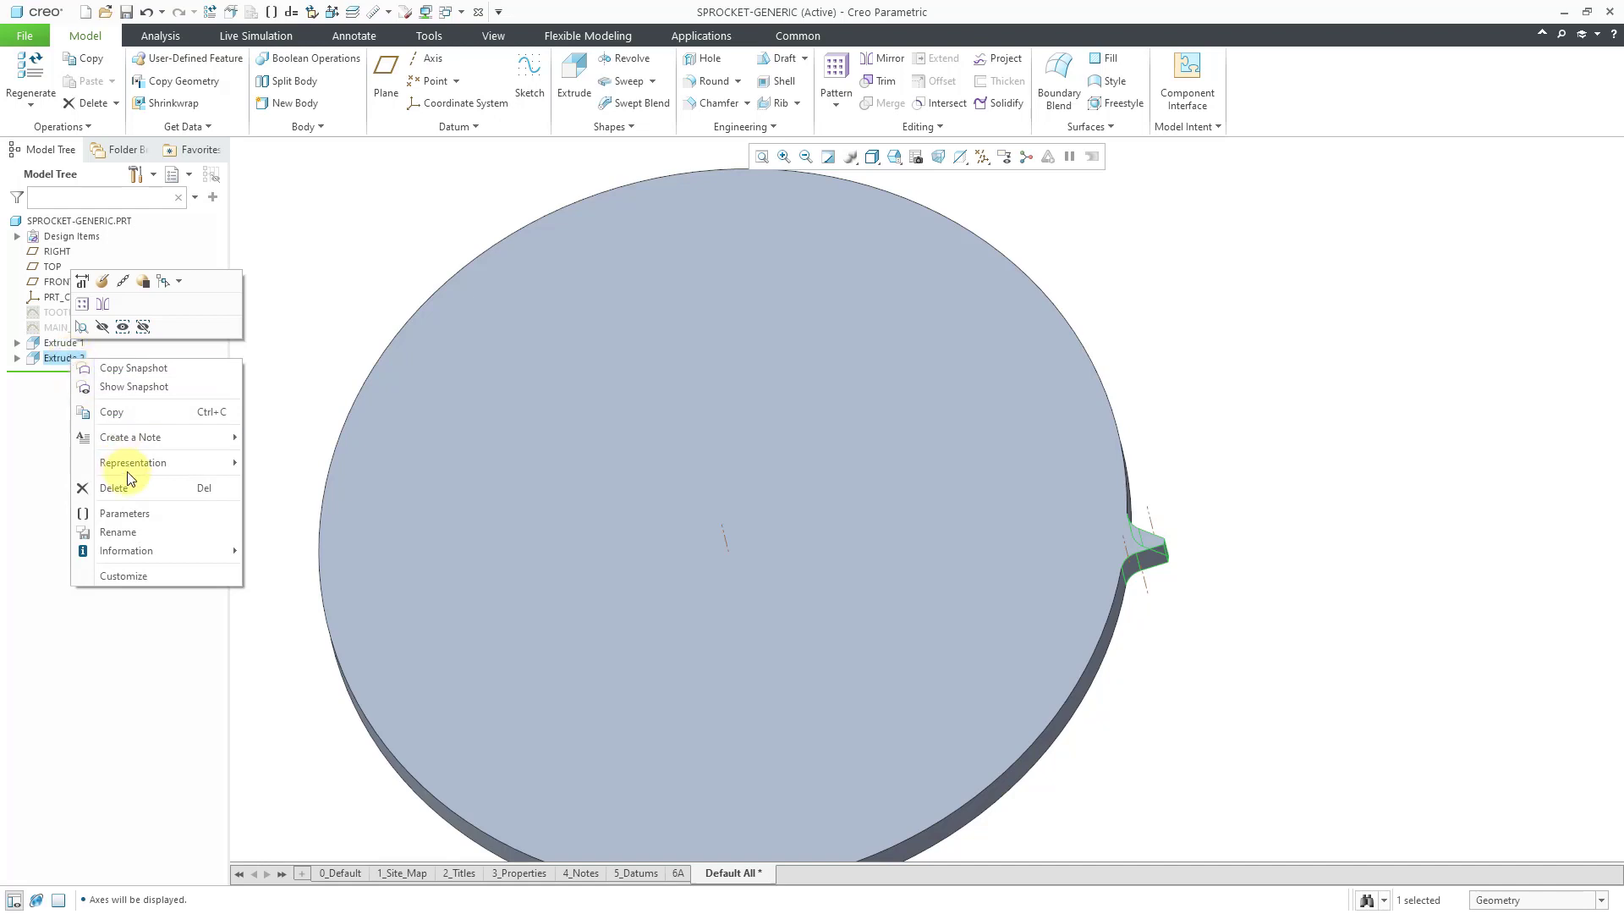
left_click(118, 531)
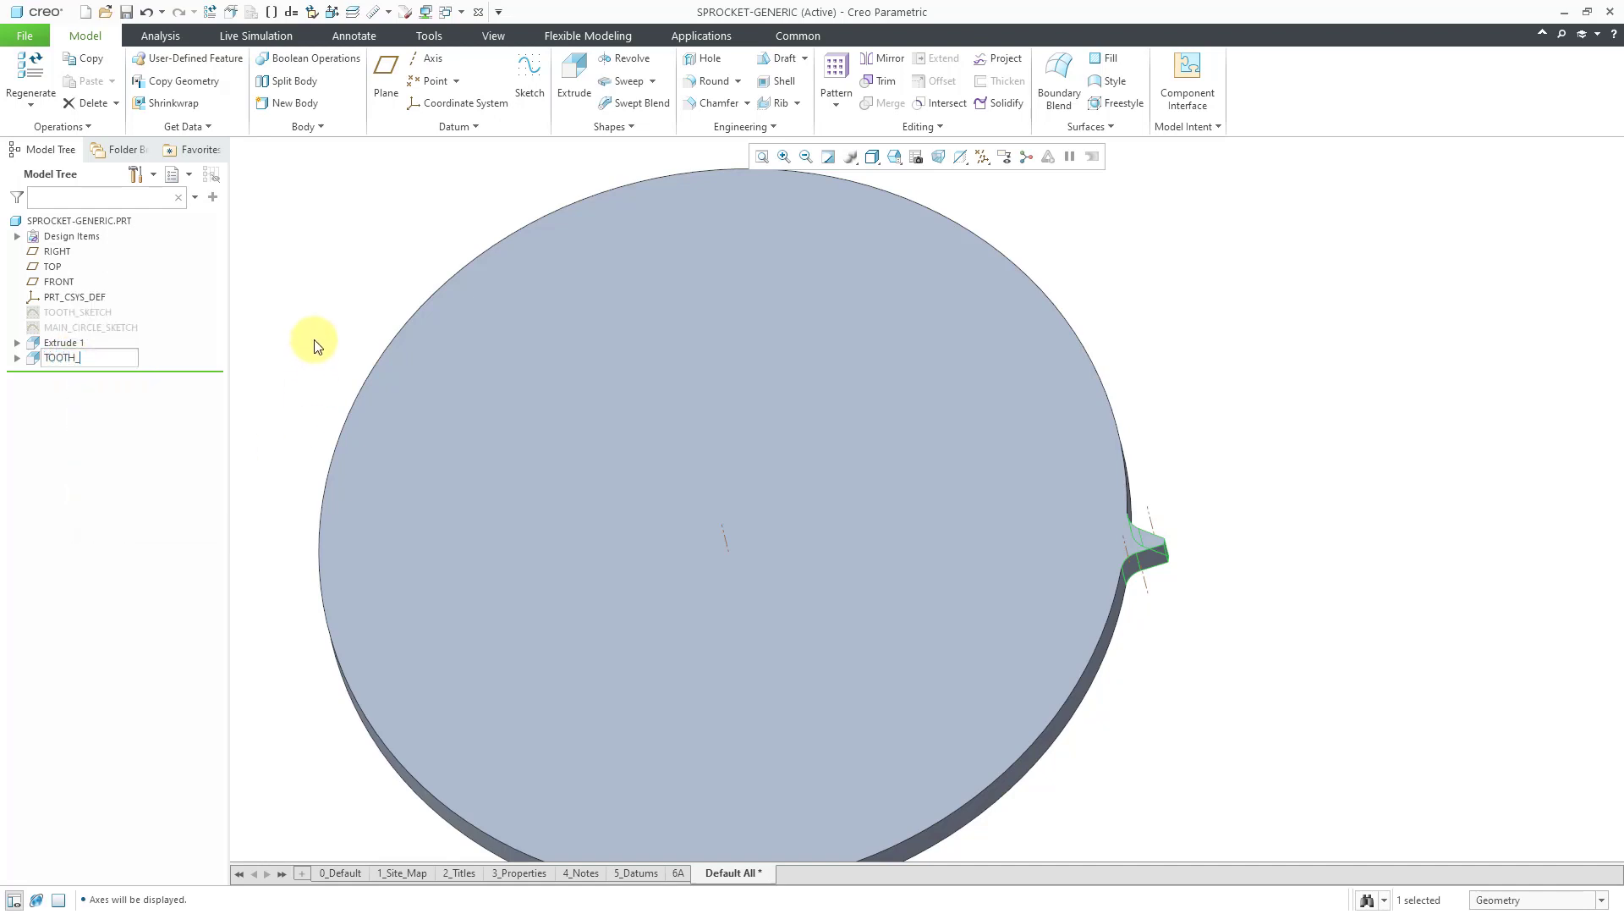
type("TOOTH_EXTRUDE")
key("Return")
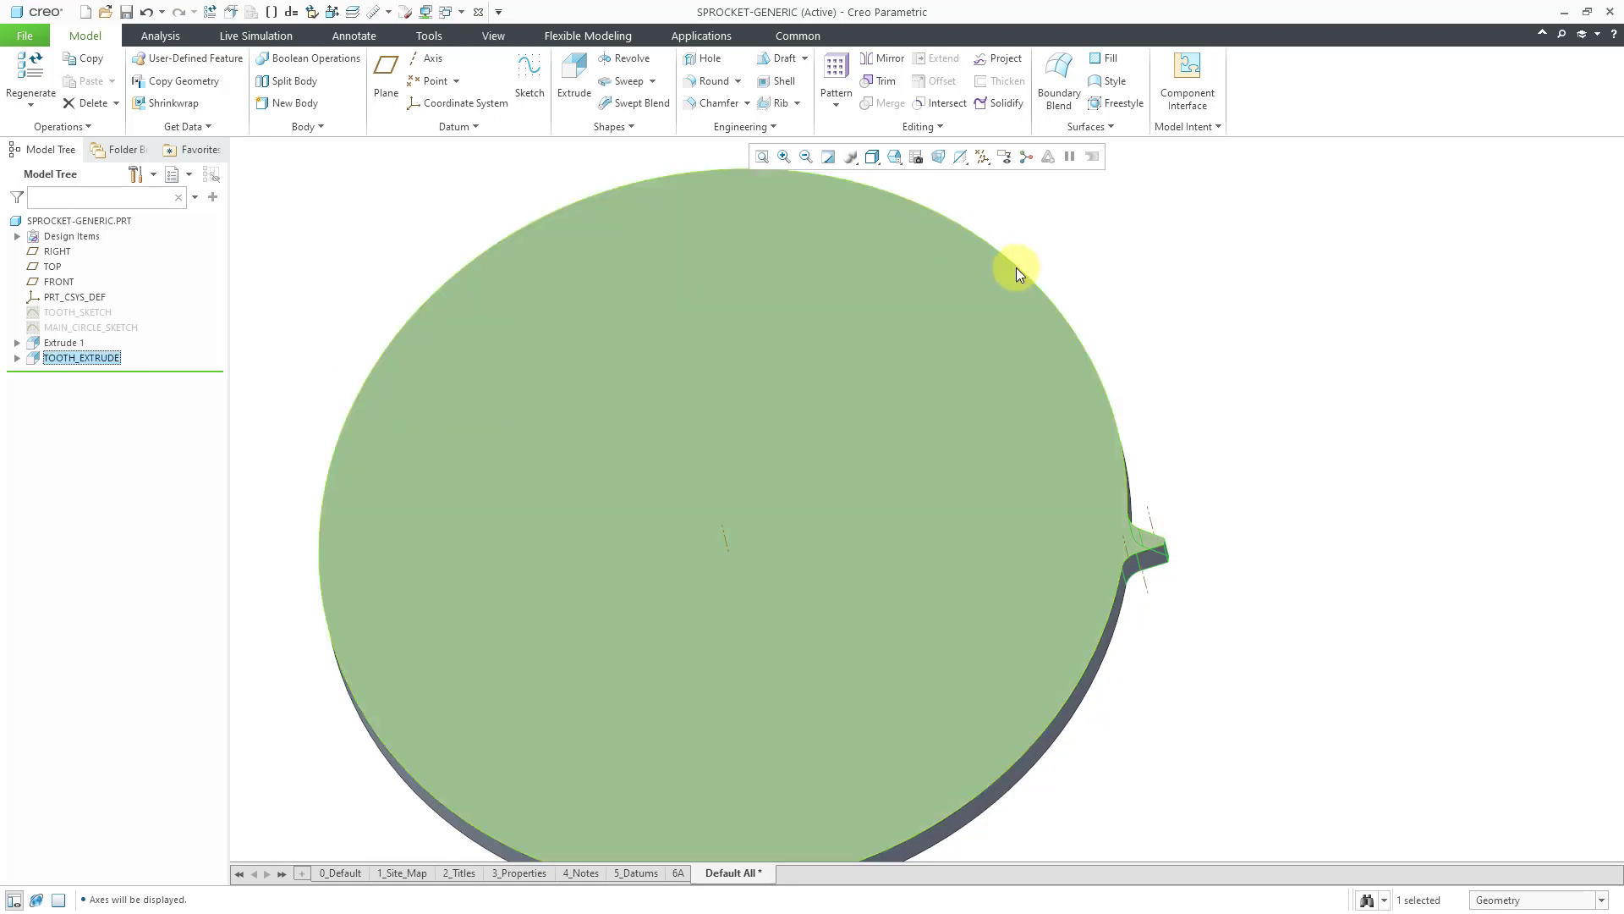
left_click(1189, 332)
Add a full round spanning the two tip edges of the tooth.
middle_click_drag(1176, 437, 1149, 421)
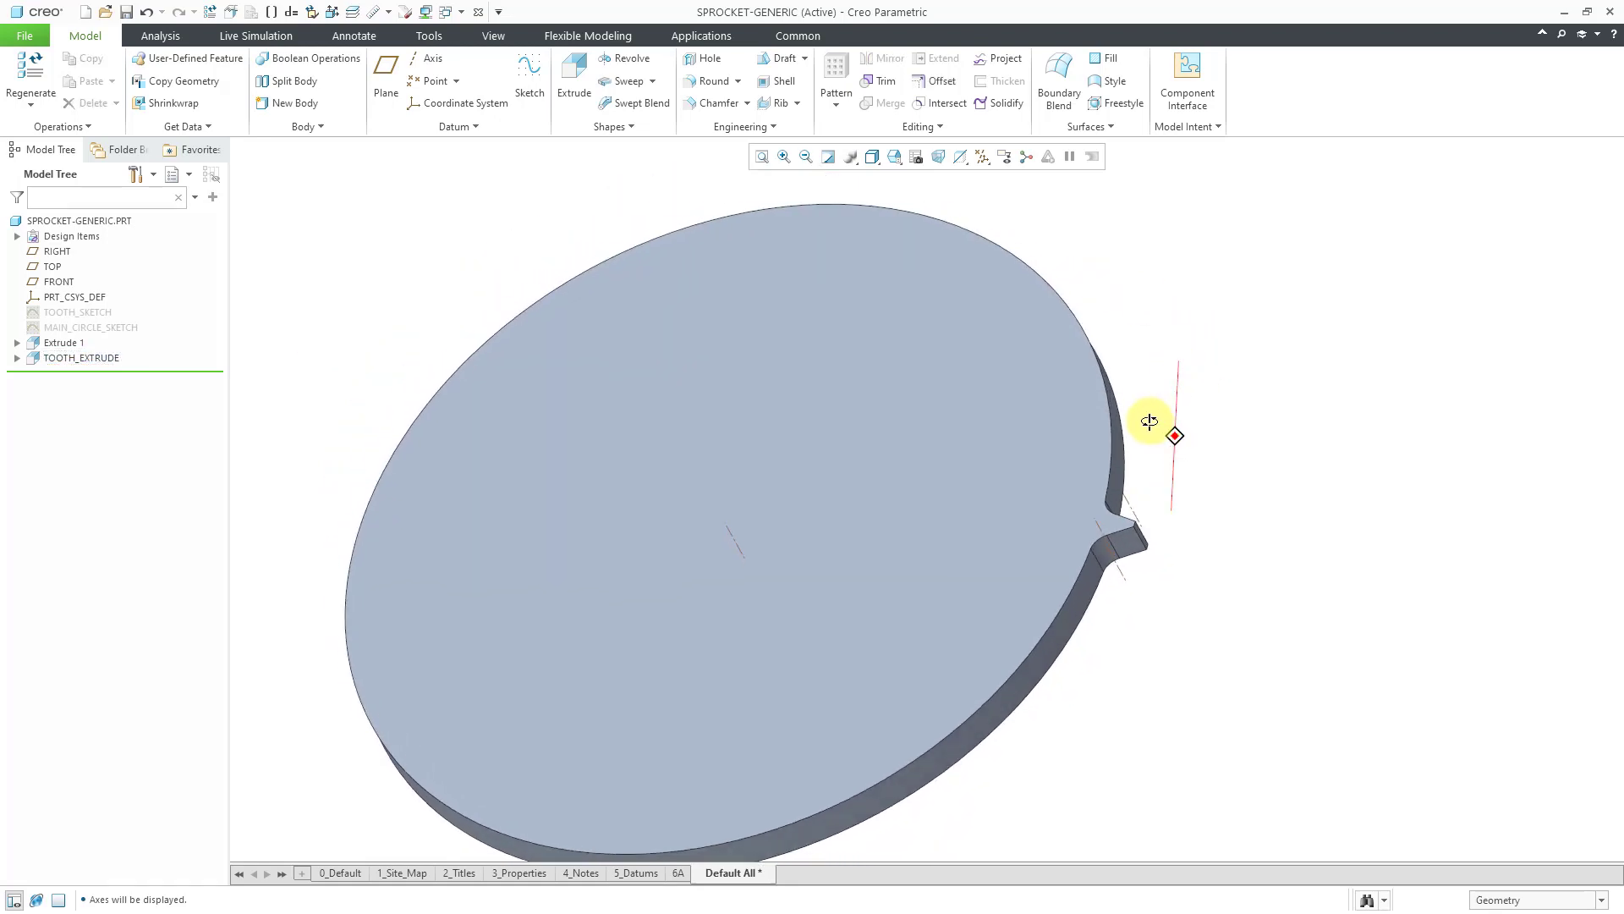
middle_click_drag(1145, 543, 1145, 804, "ctrl")
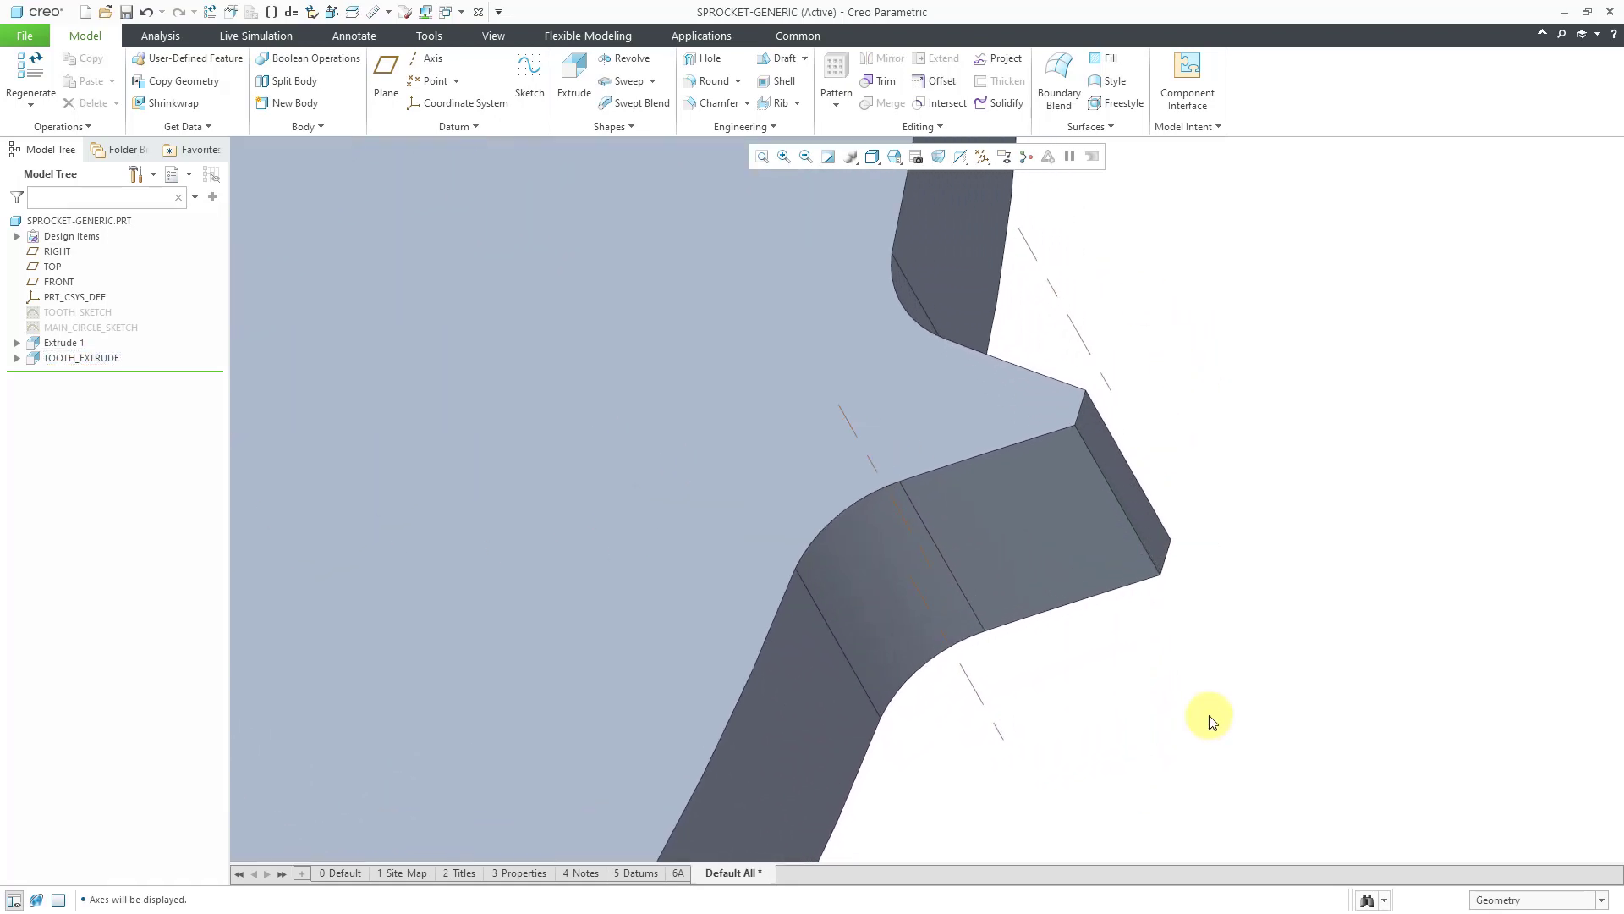
left_click(880, 186)
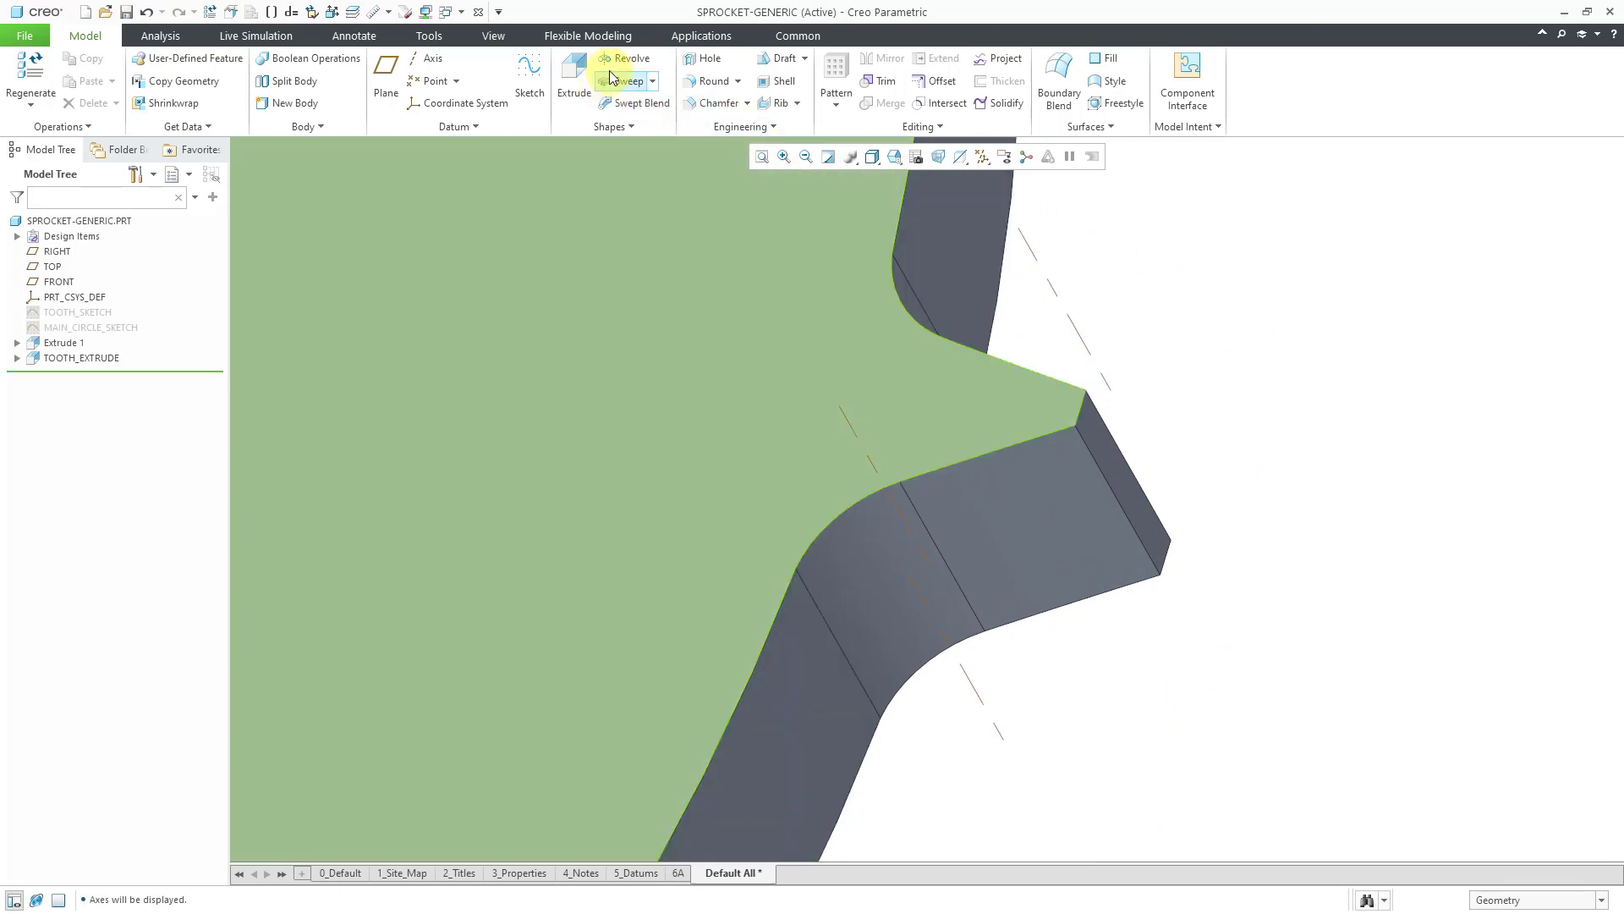
left_click(713, 81)
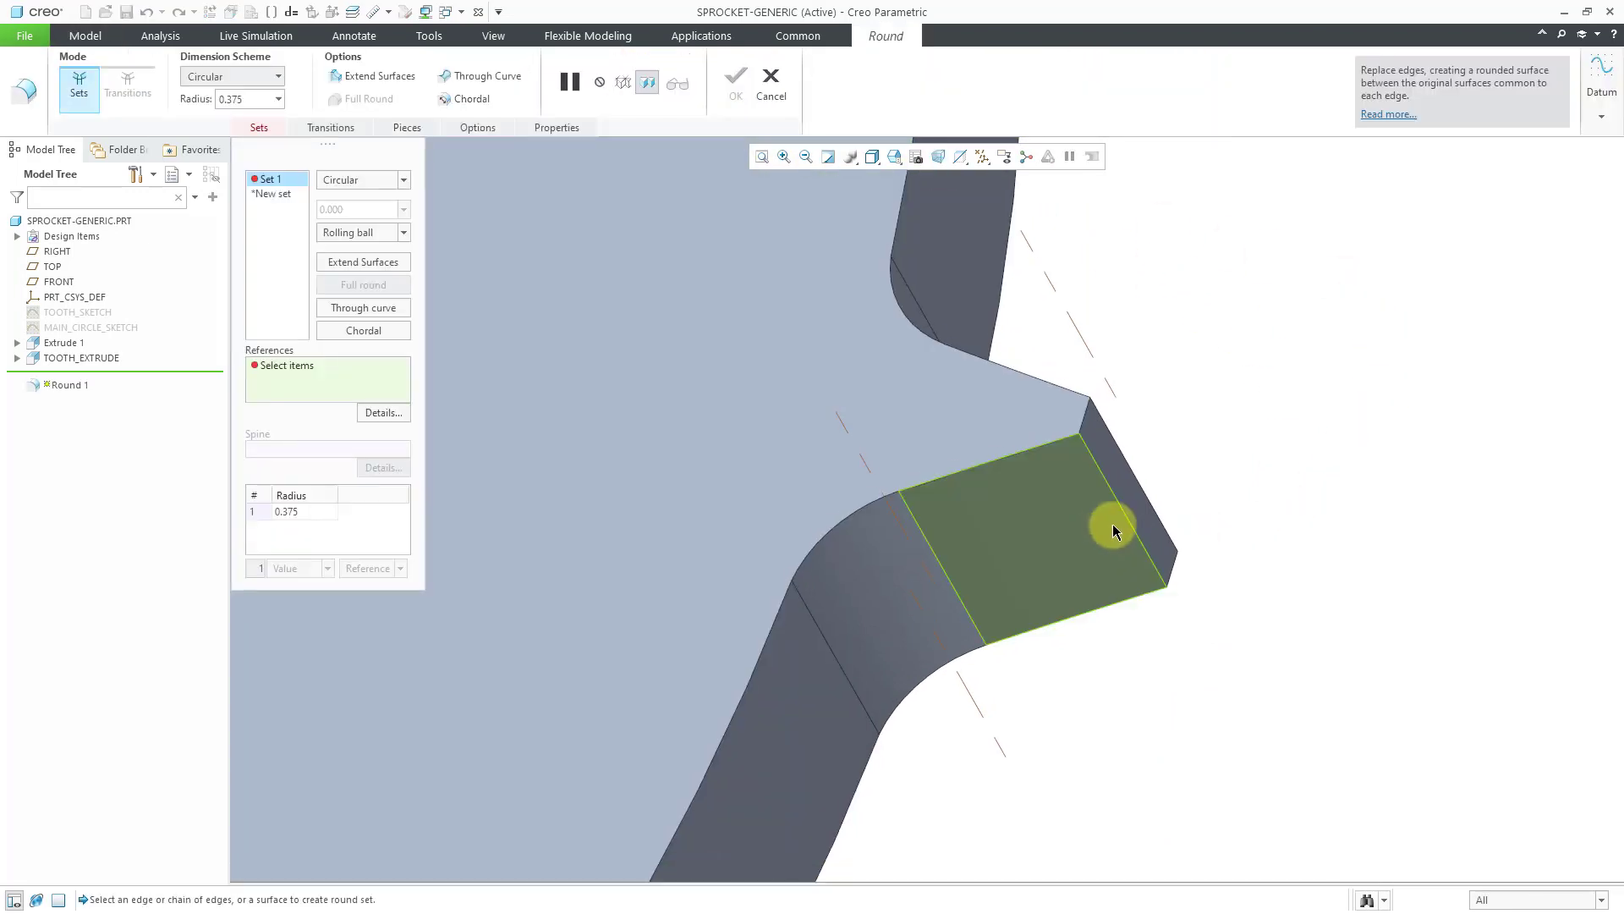
left_click(1128, 519)
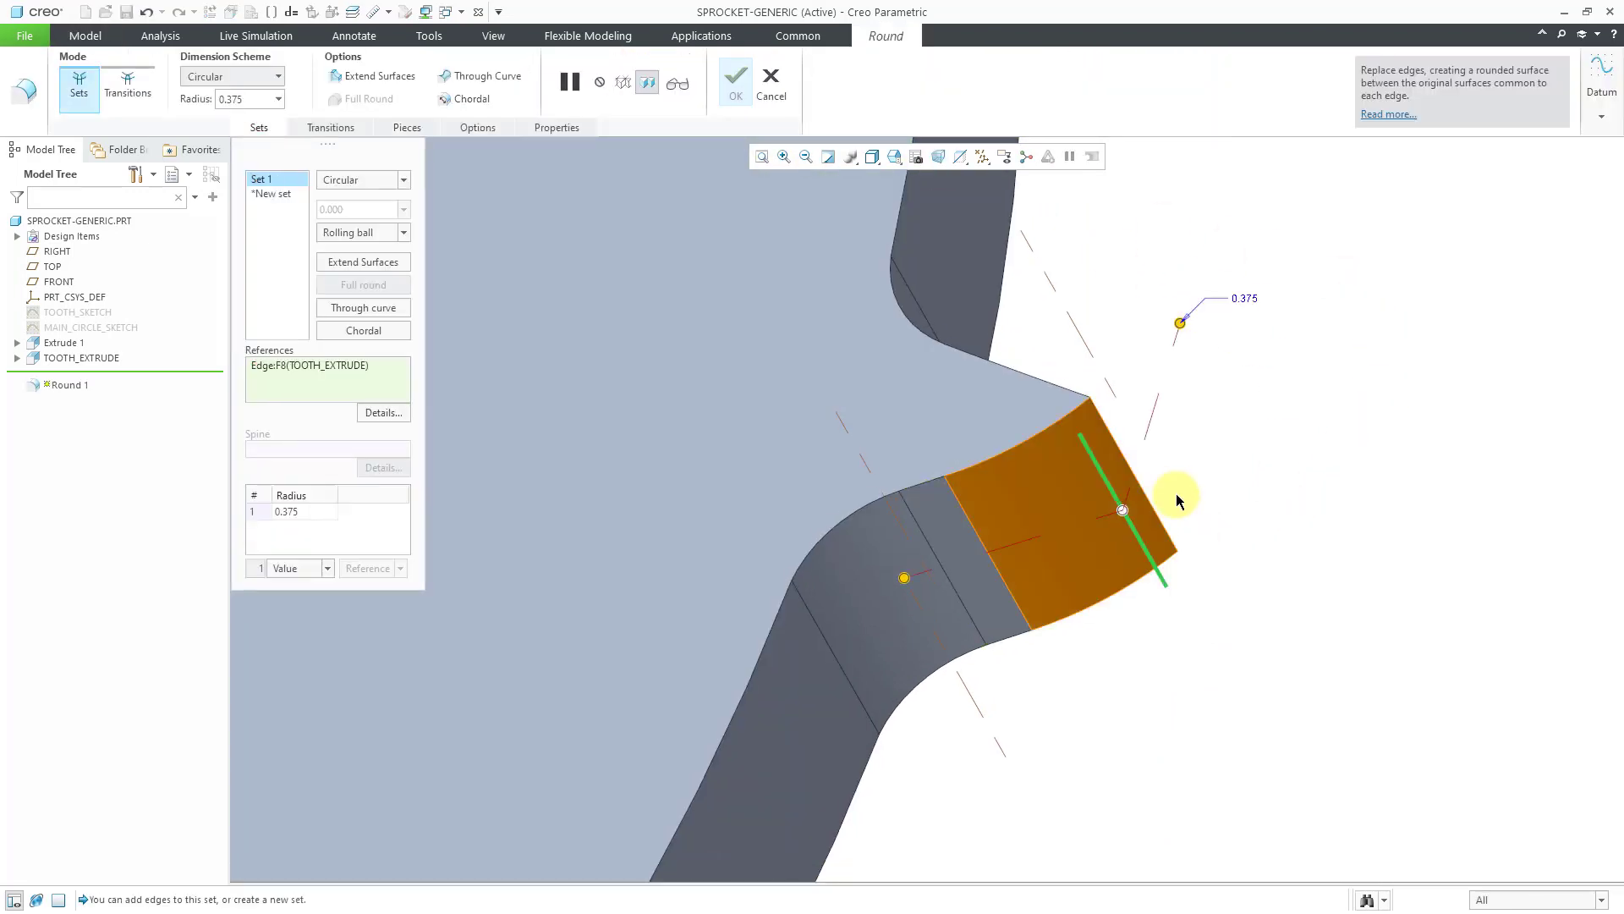
left_click(1130, 457, "ctrl")
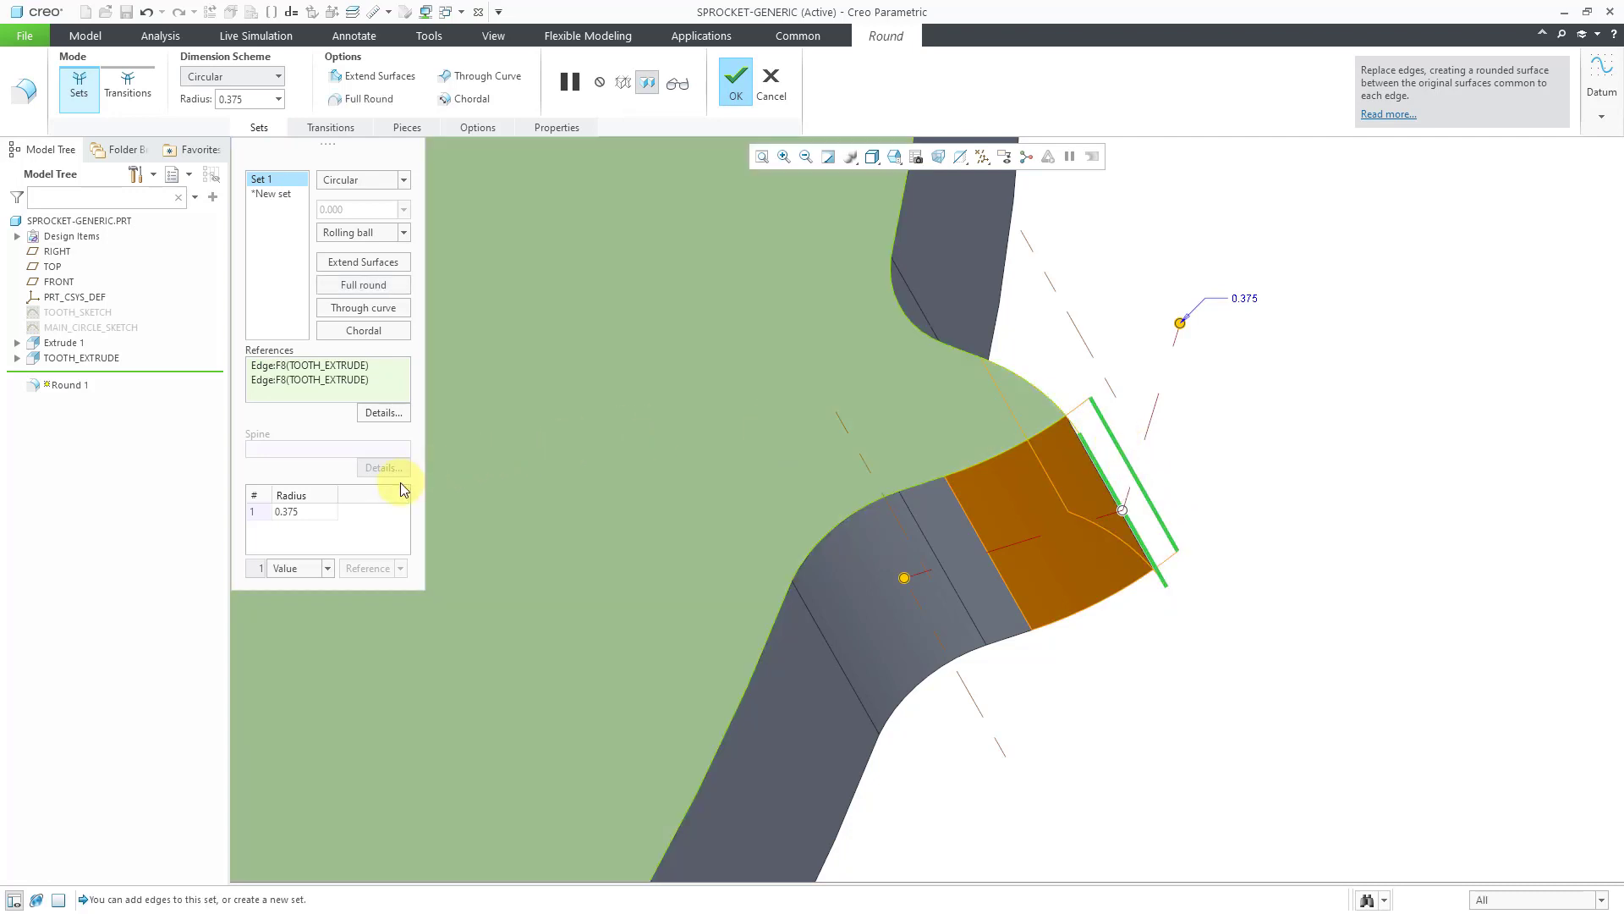
left_click(367, 285)
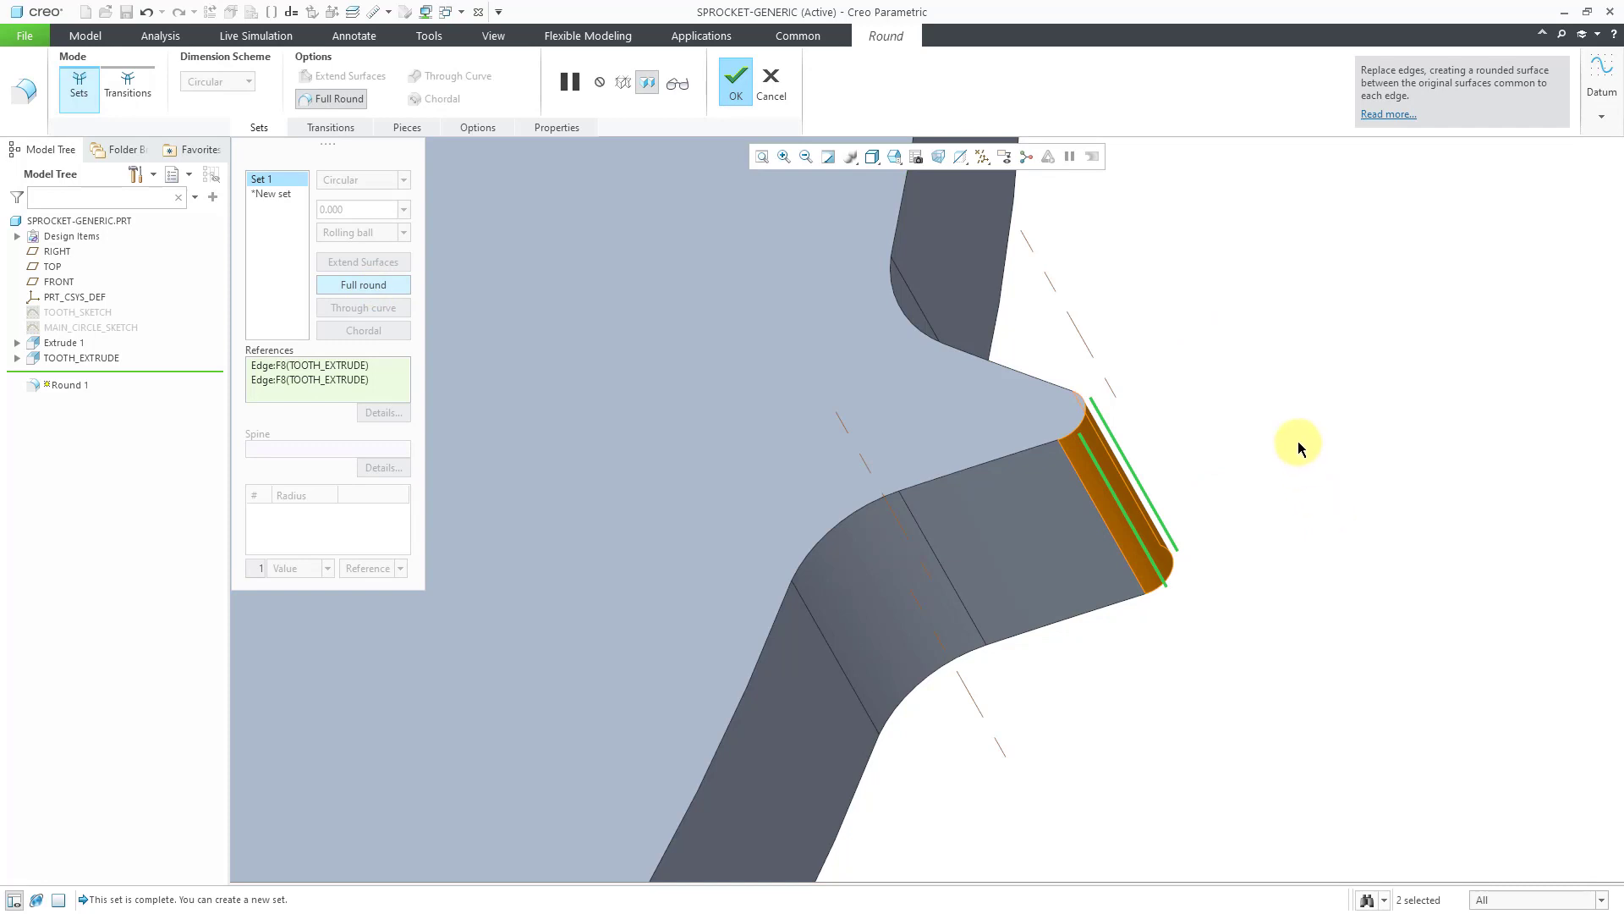
left_click(736, 87)
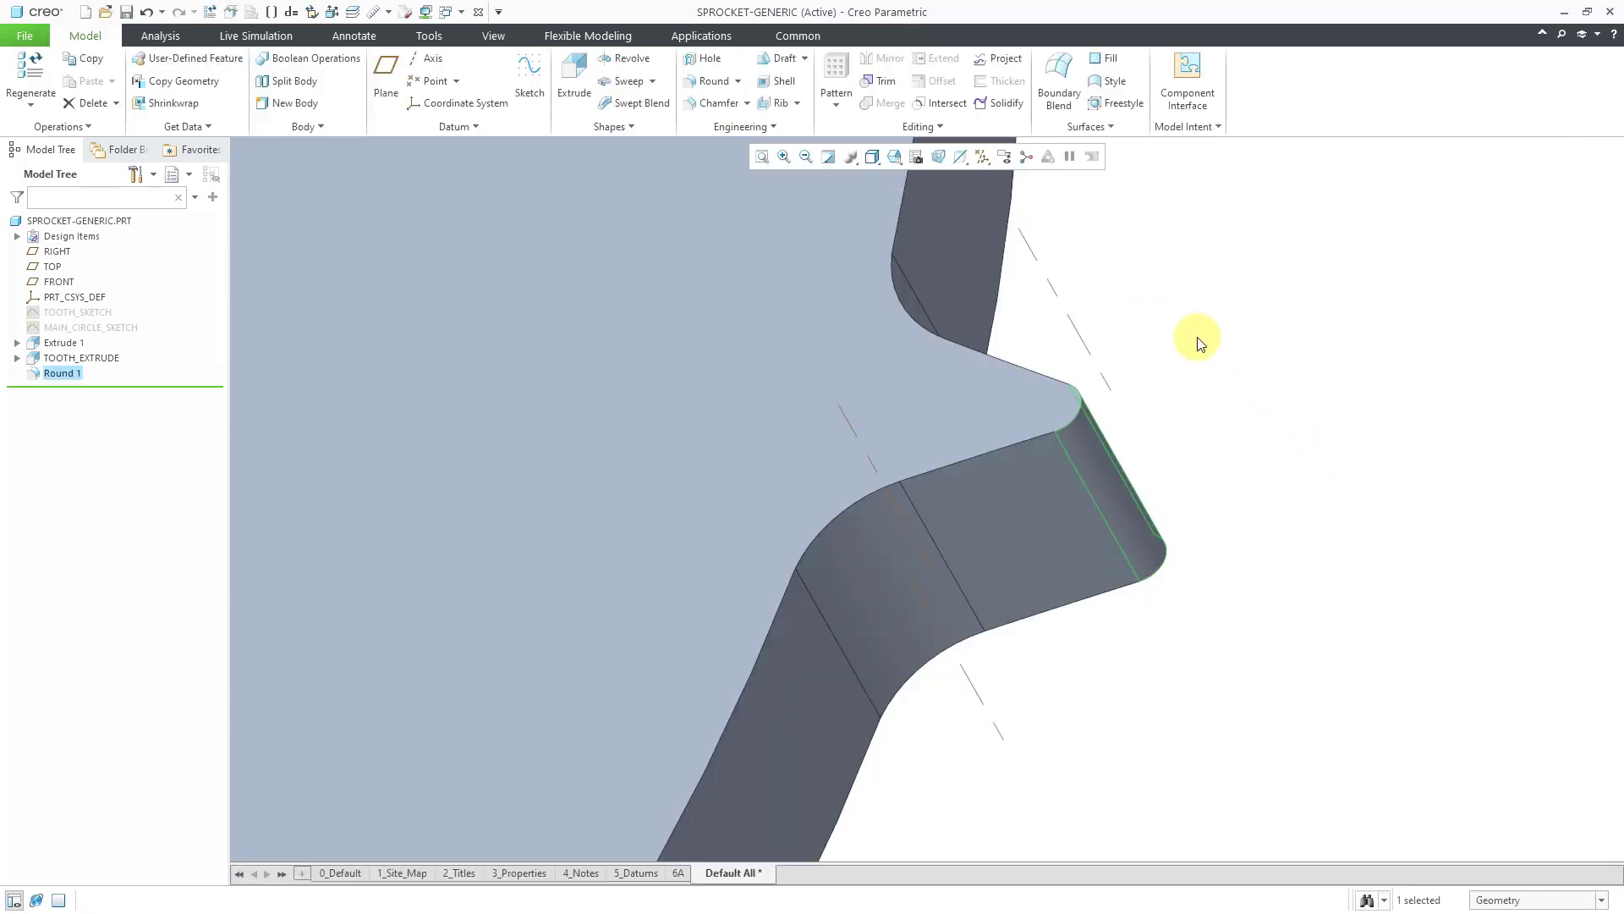
scroll(1167, 486, "up", 3)
Group TOOTH_EXTRUDE and Round 1 into LOCAL_GROUP.
middle_click_drag(1096, 463, 1102, 510)
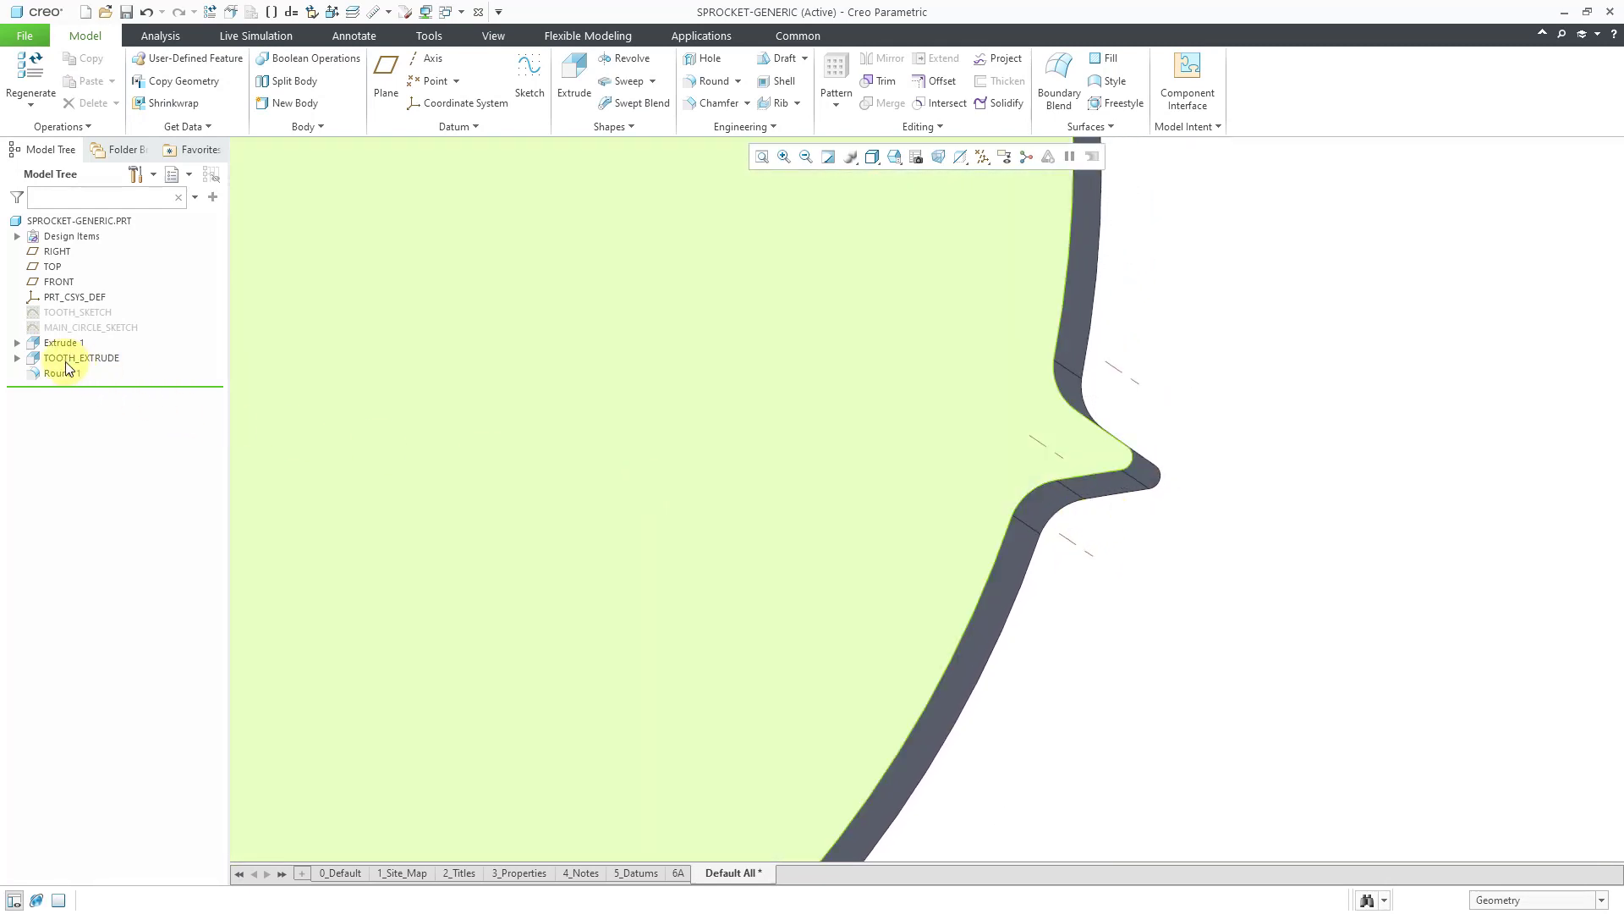
left_click(64, 358)
left_click(63, 374, "ctrl")
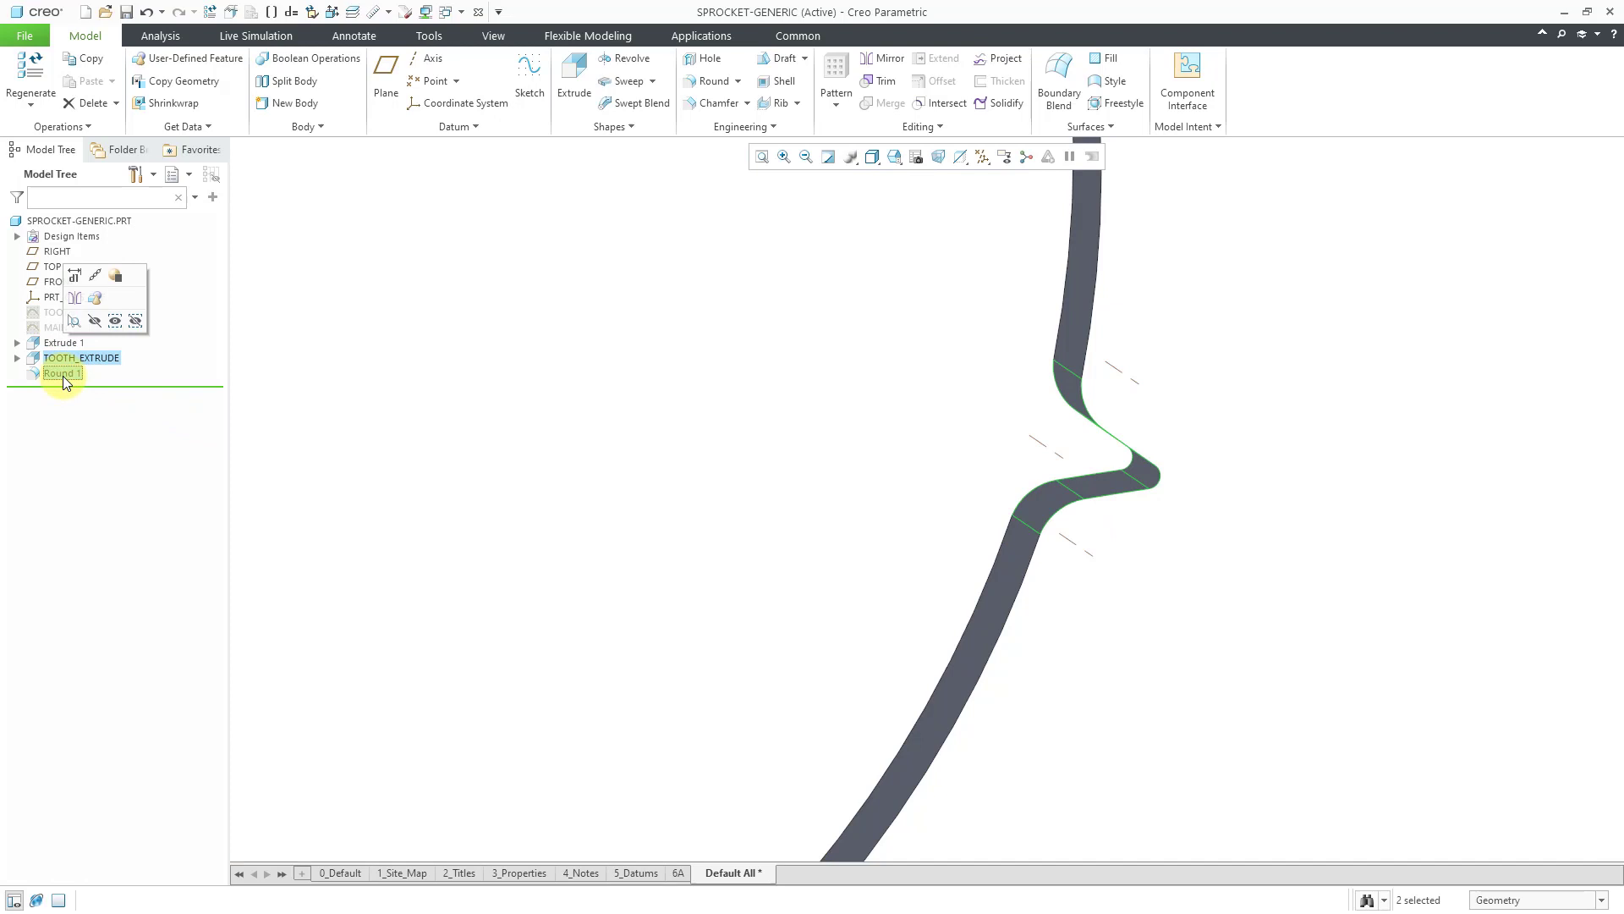
left_click(99, 305)
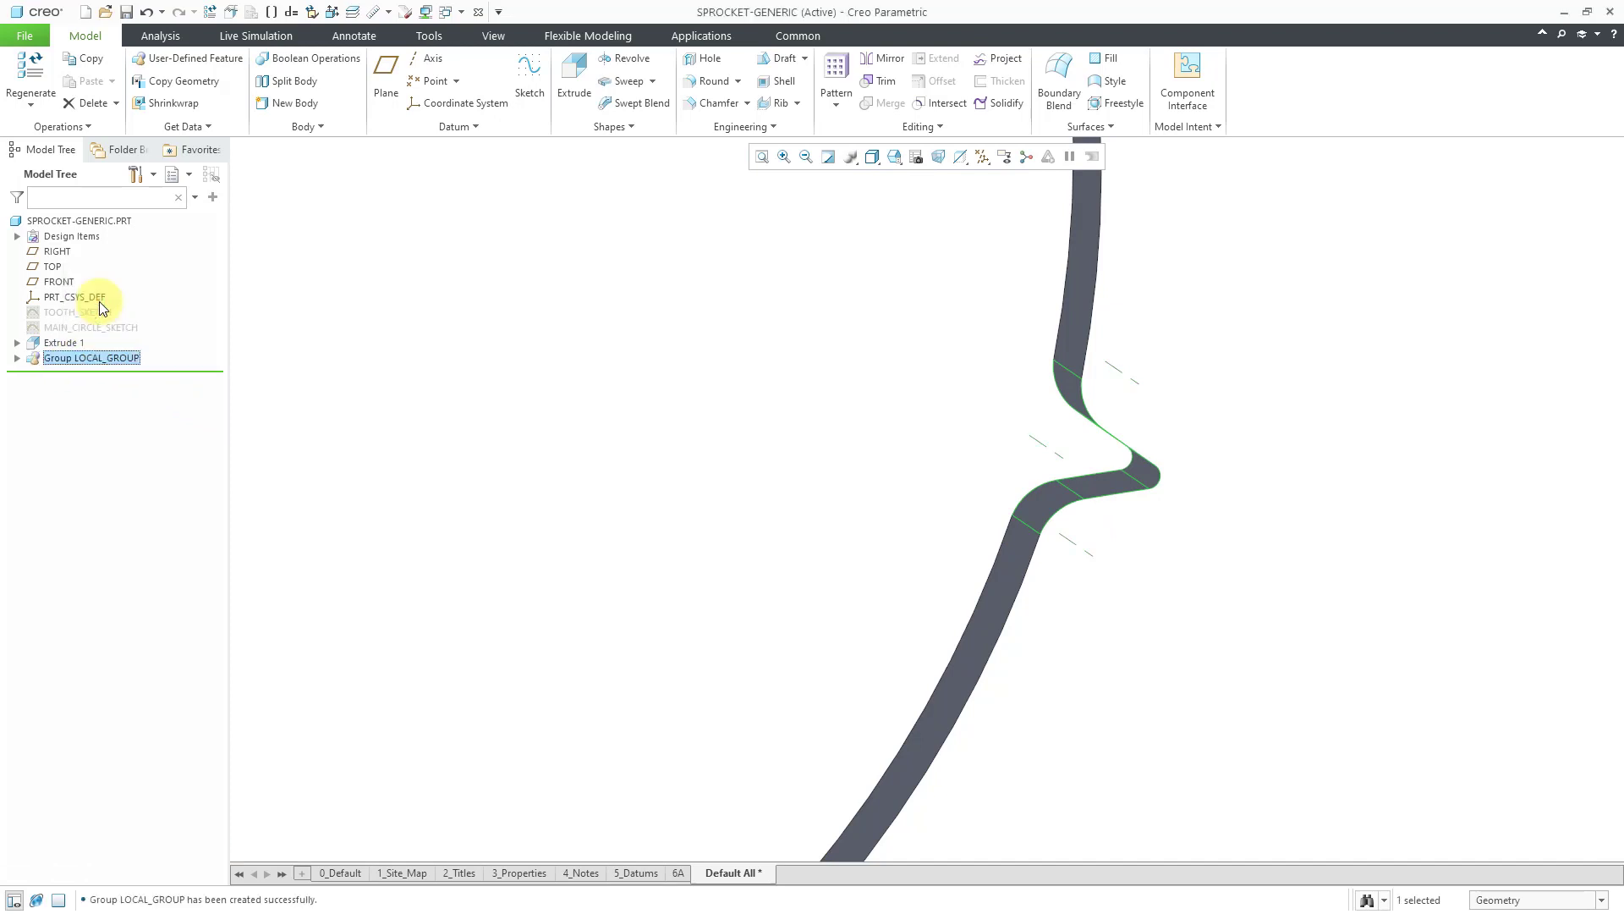
Select LOCAL_GROUP and start a pattern of it.
left_click(99, 359)
left_click(99, 358)
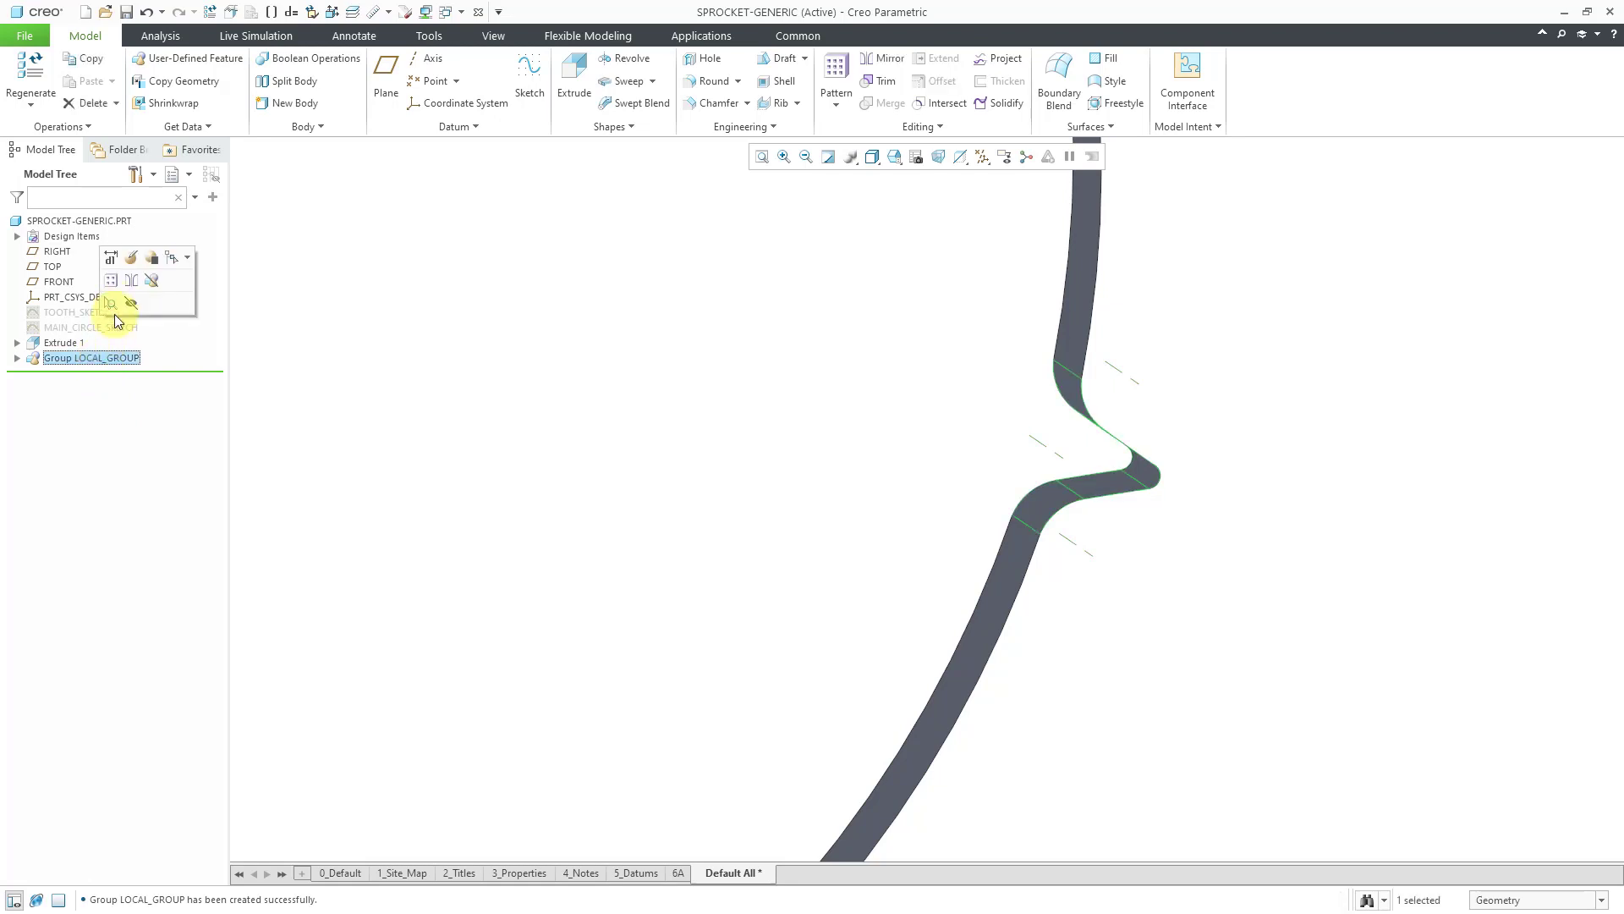
left_click(112, 284)
scroll(1343, 579, "up", 5)
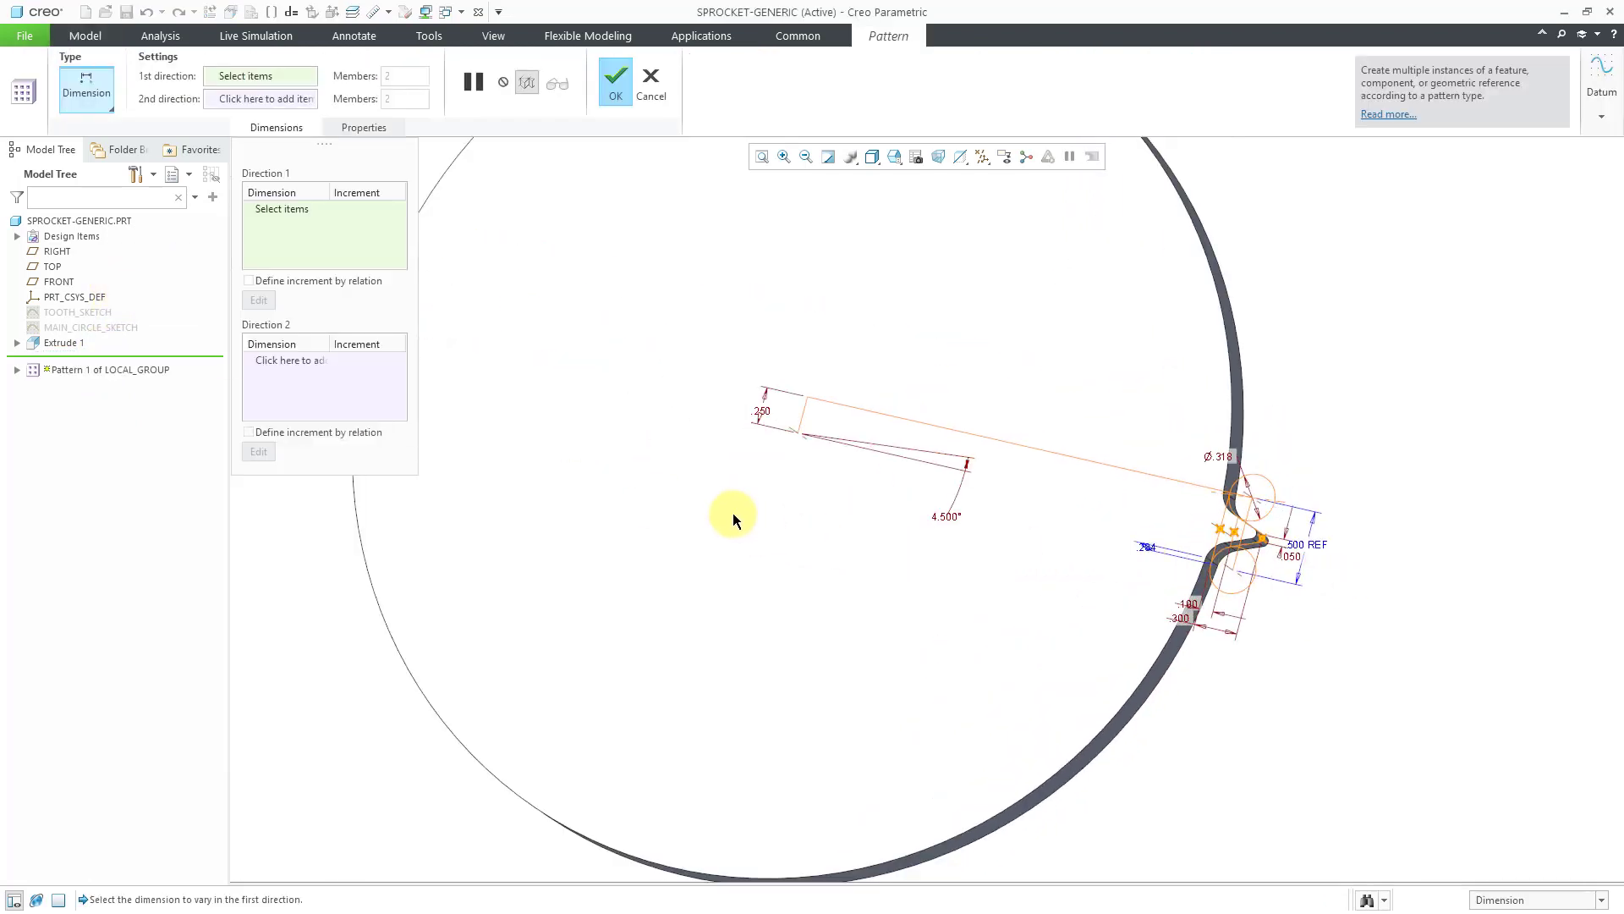
Pattern the tooth group about the central axis with 40 members over 360°.
right_click(689, 468)
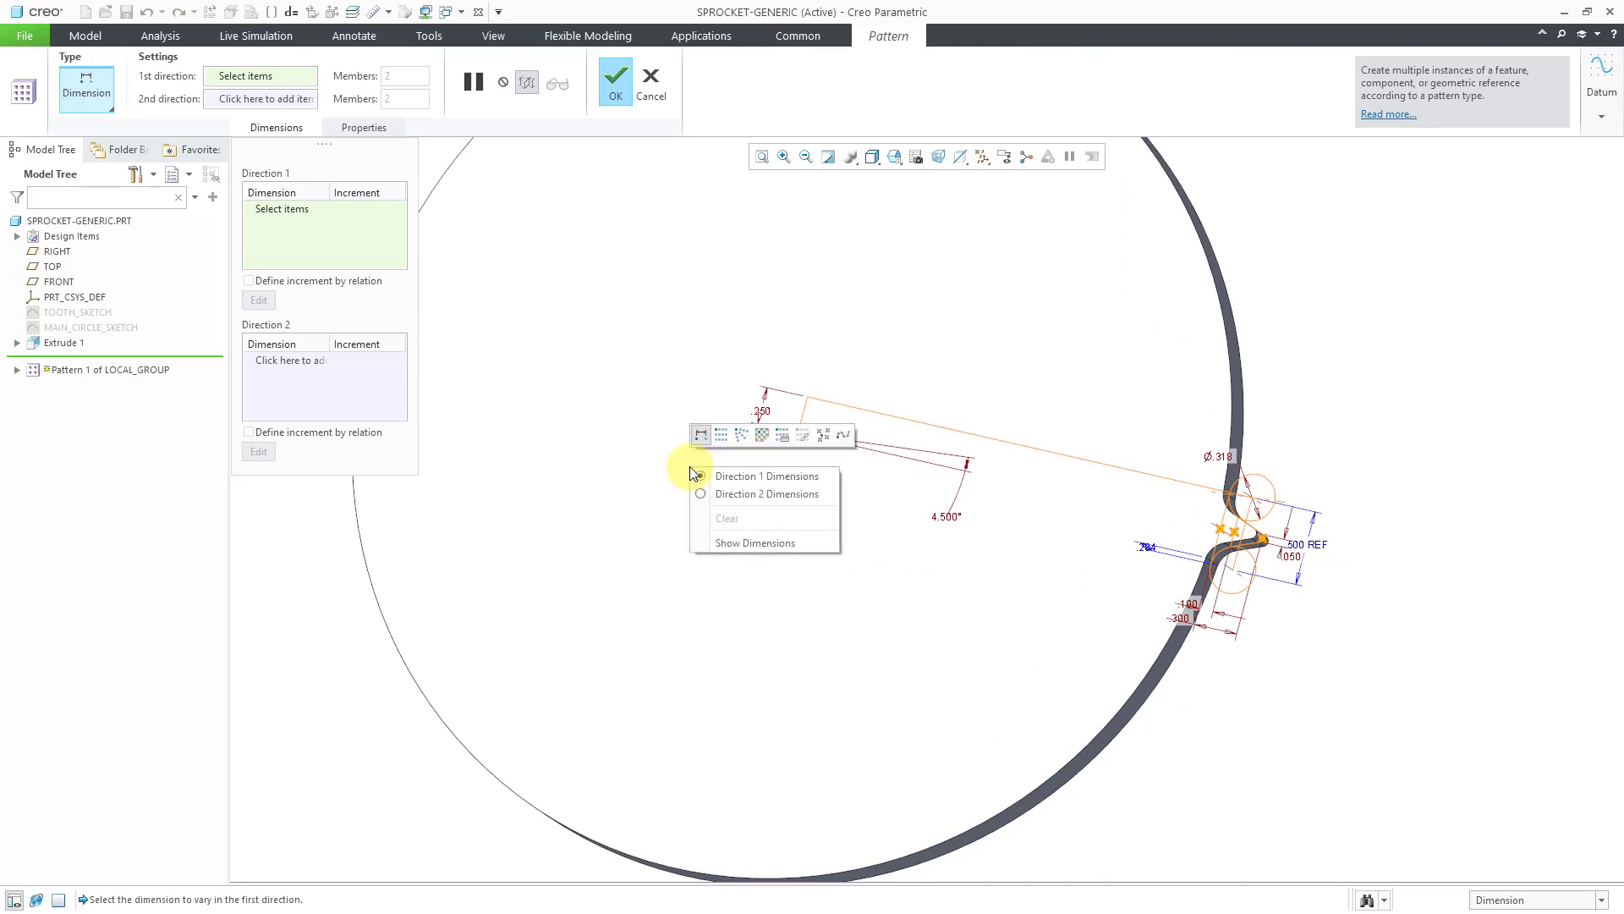
left_click(741, 434)
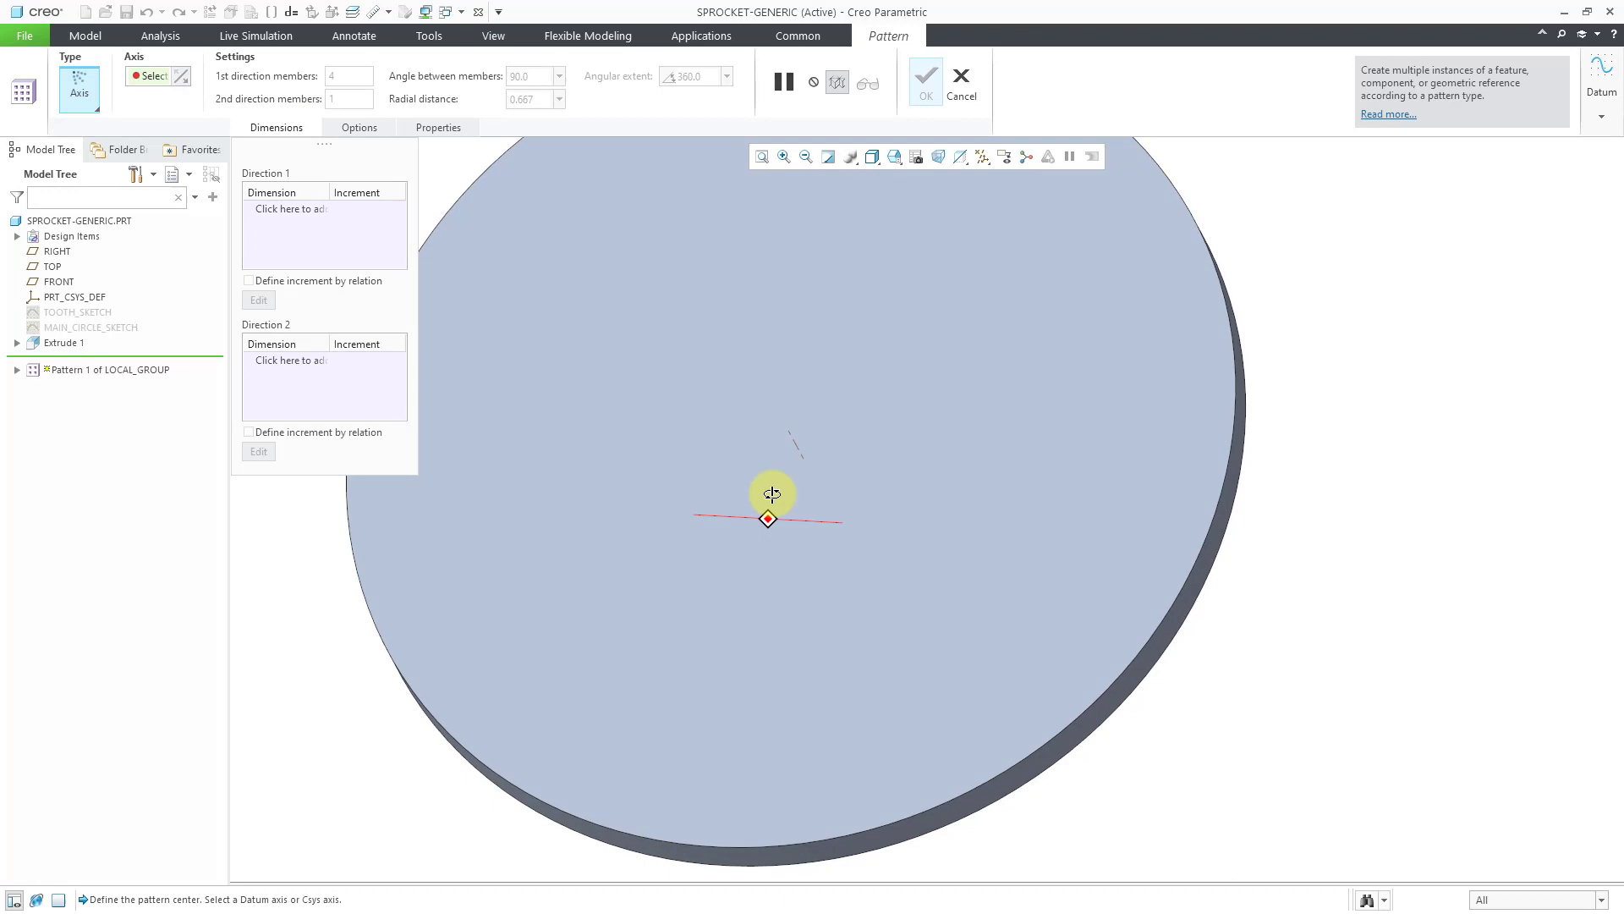
left_click(800, 450)
mouse_move(902, 506)
middle_mouse_down()
mouse_move(1010, 530)
mouse_move(977, 516)
middle_mouse_up()
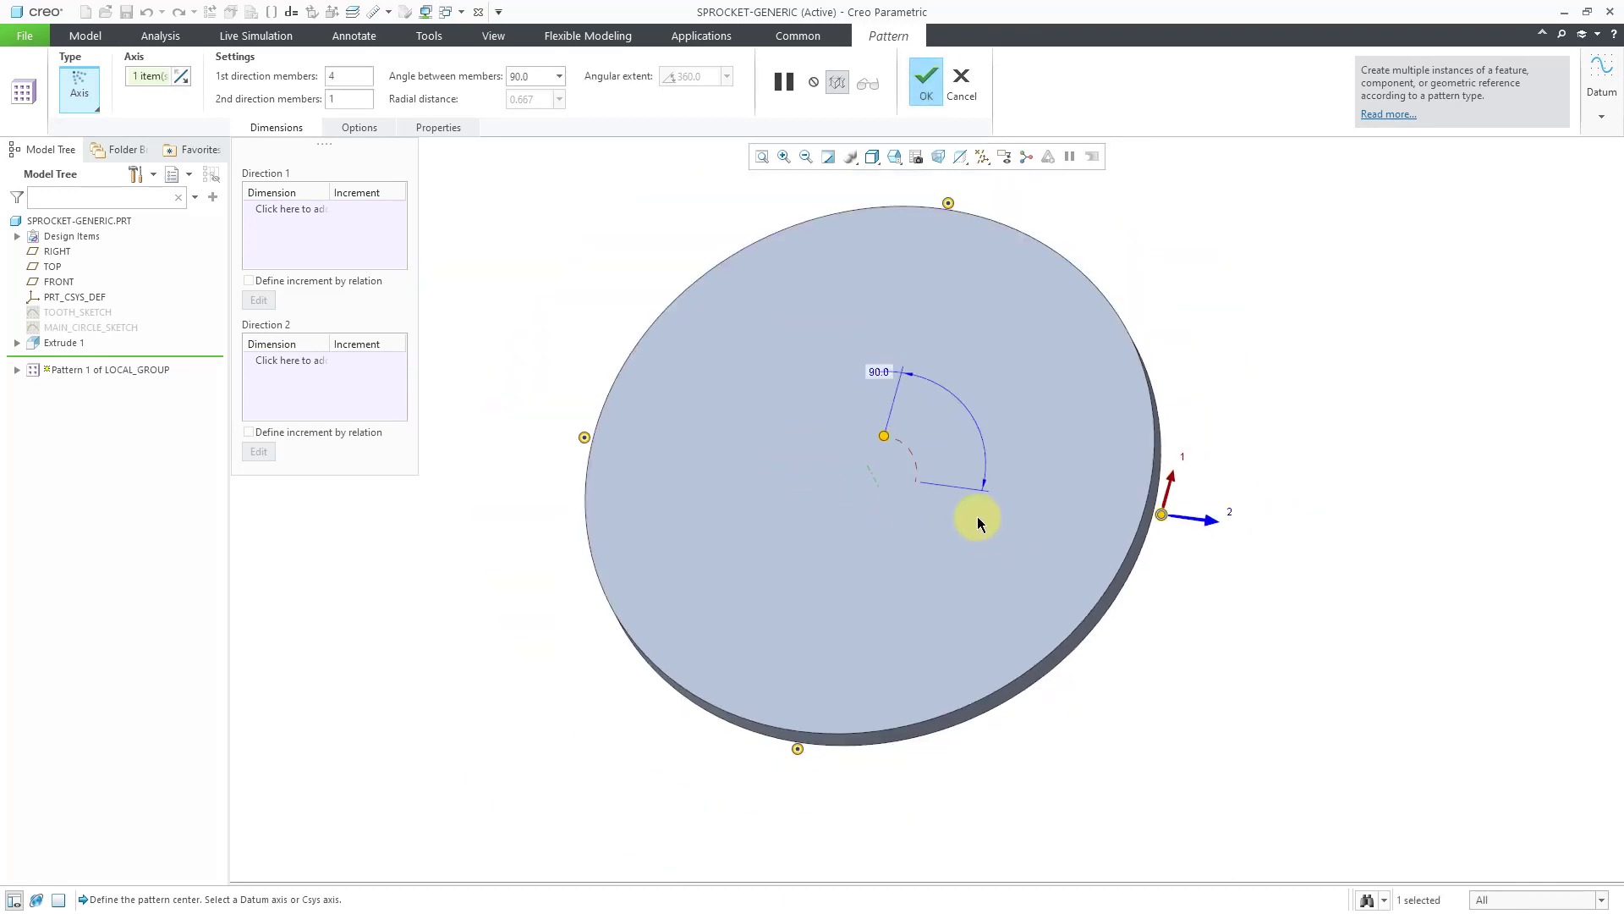
left_click(633, 78)
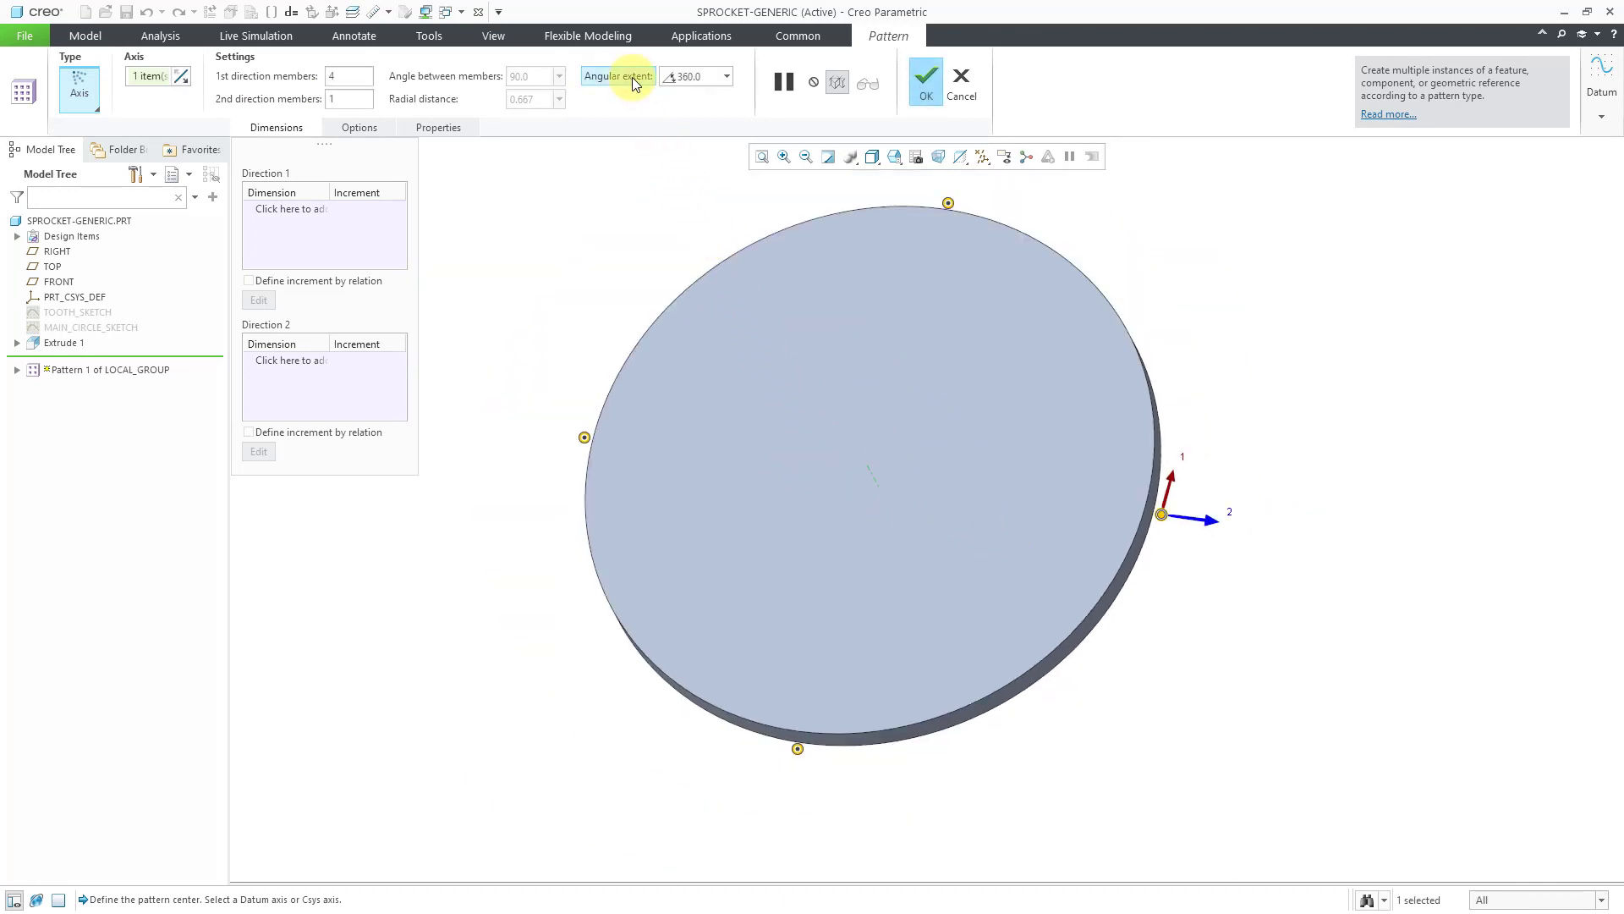
left_click(356, 79)
key("Return")
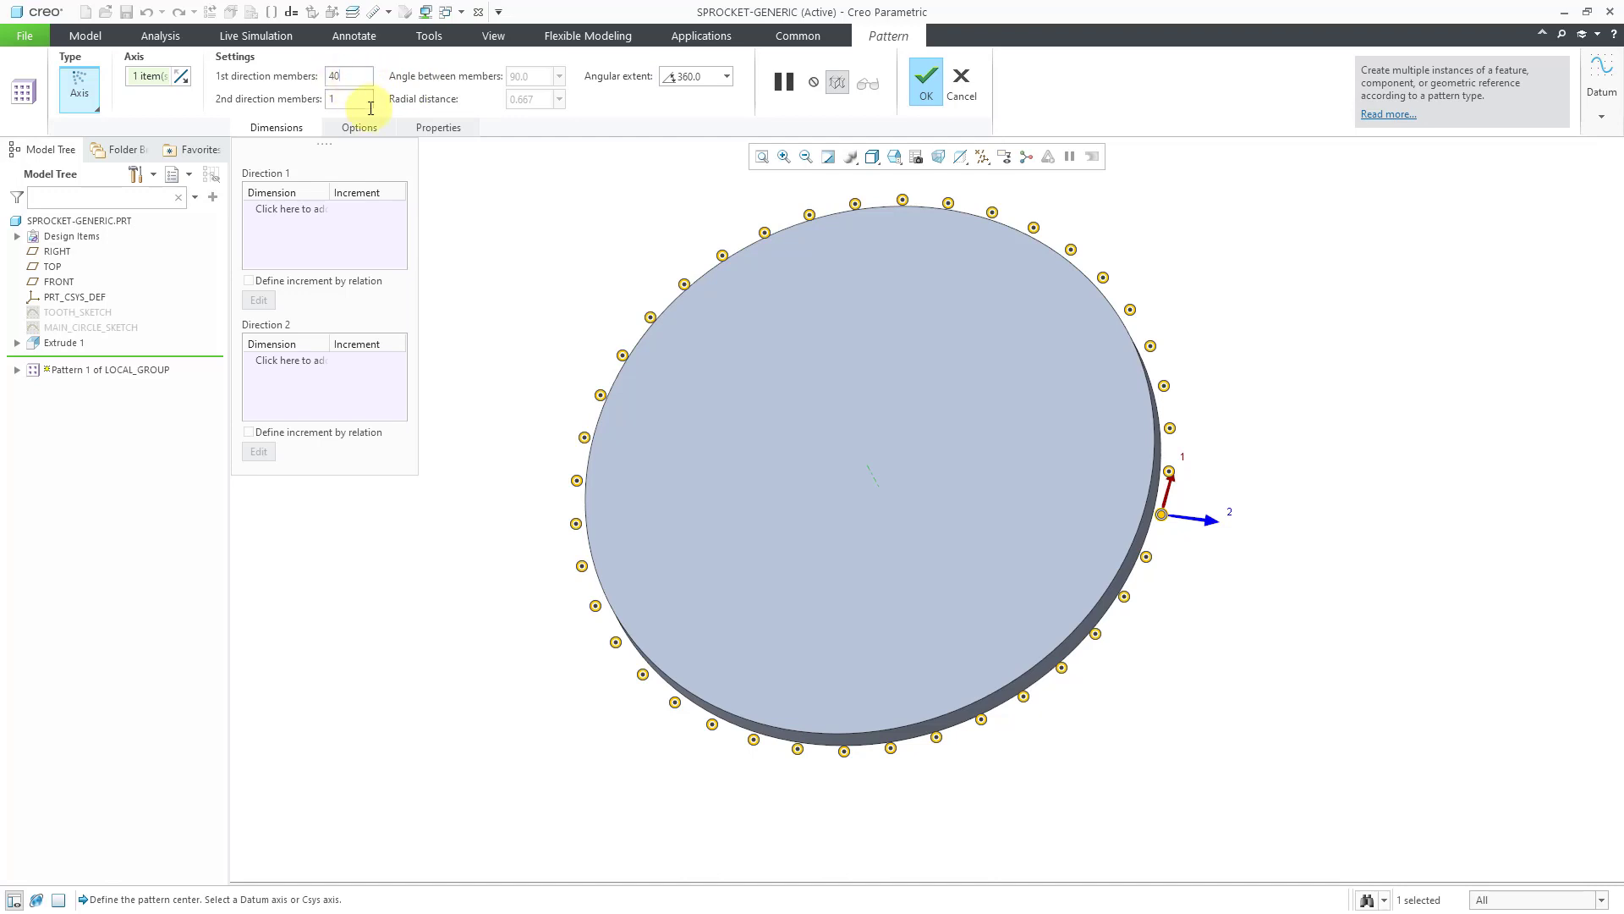
left_click(920, 85)
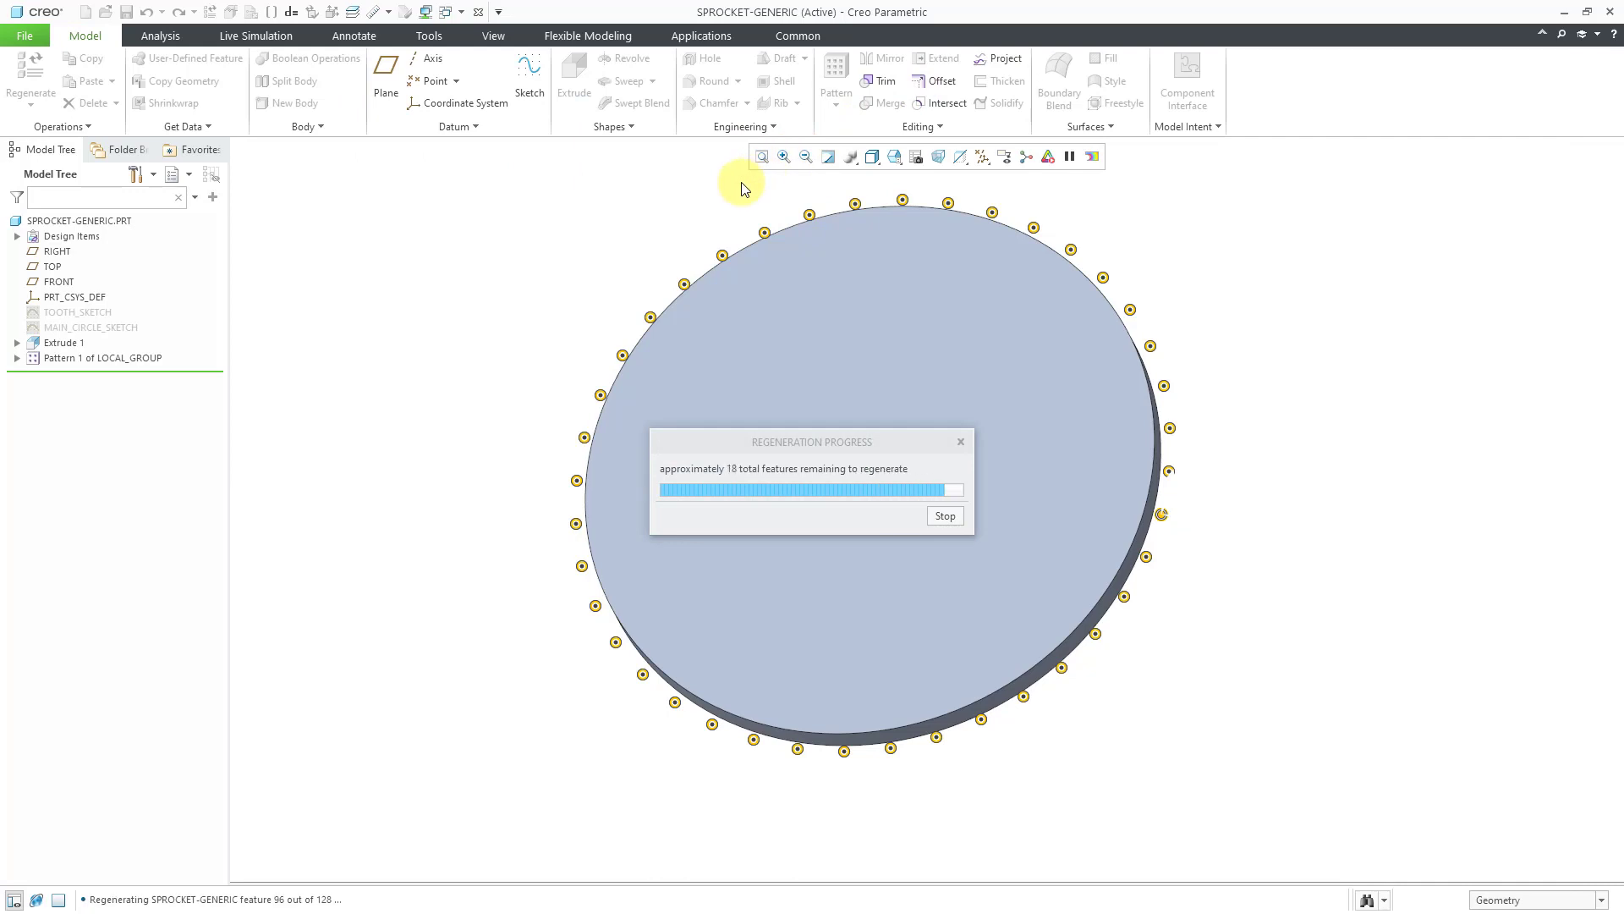
left_click(701, 232)
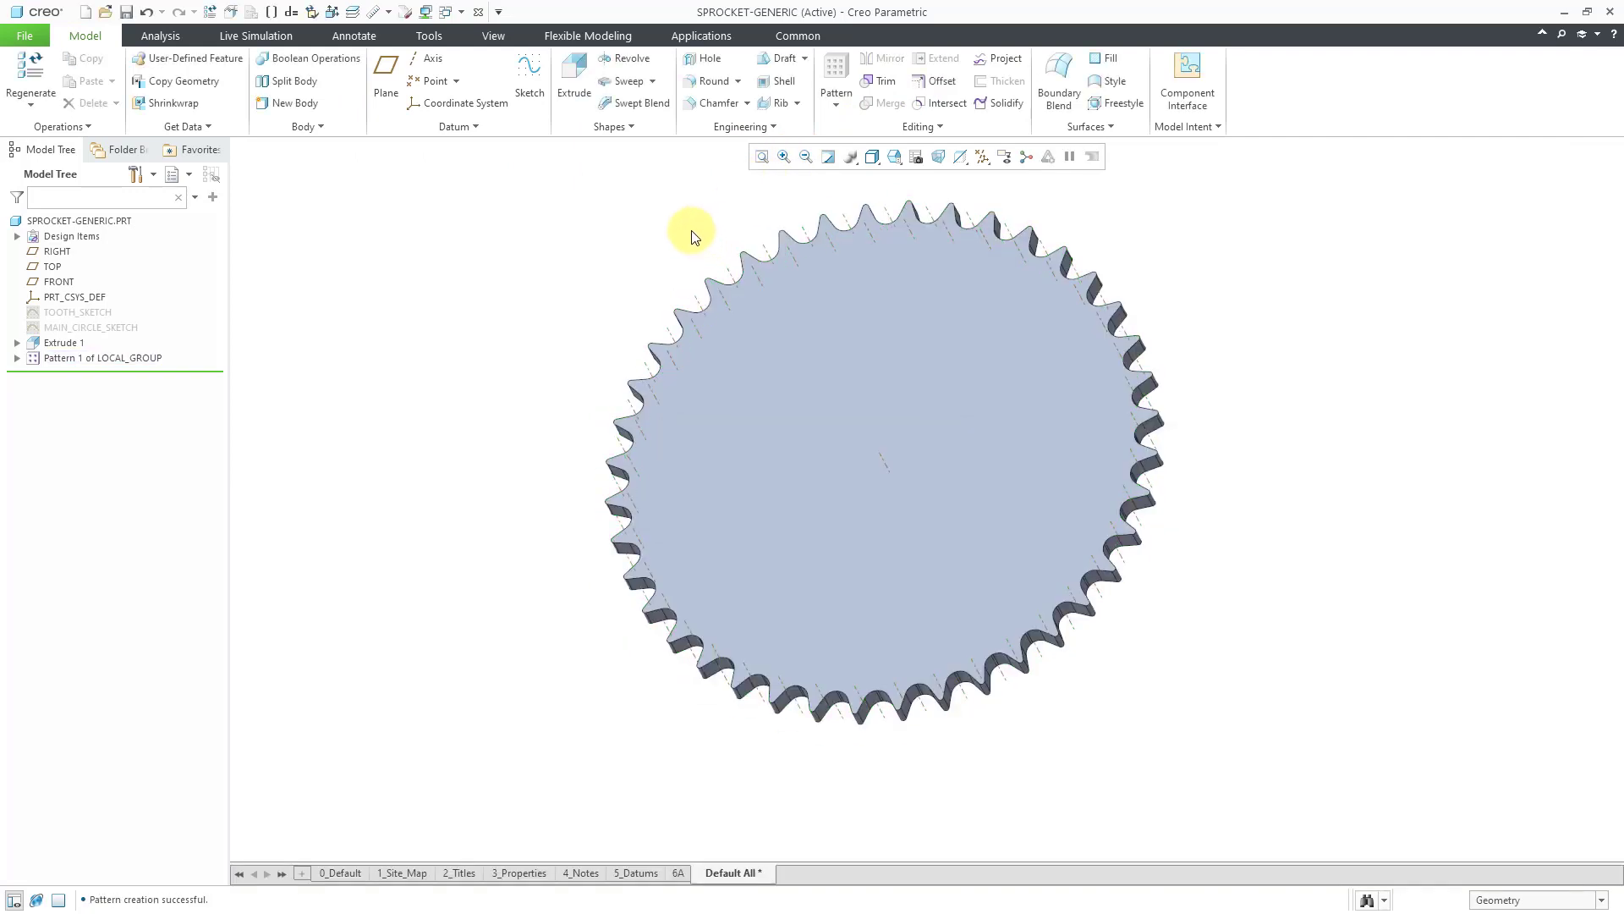
middle_click_drag(692, 229, 711, 297)
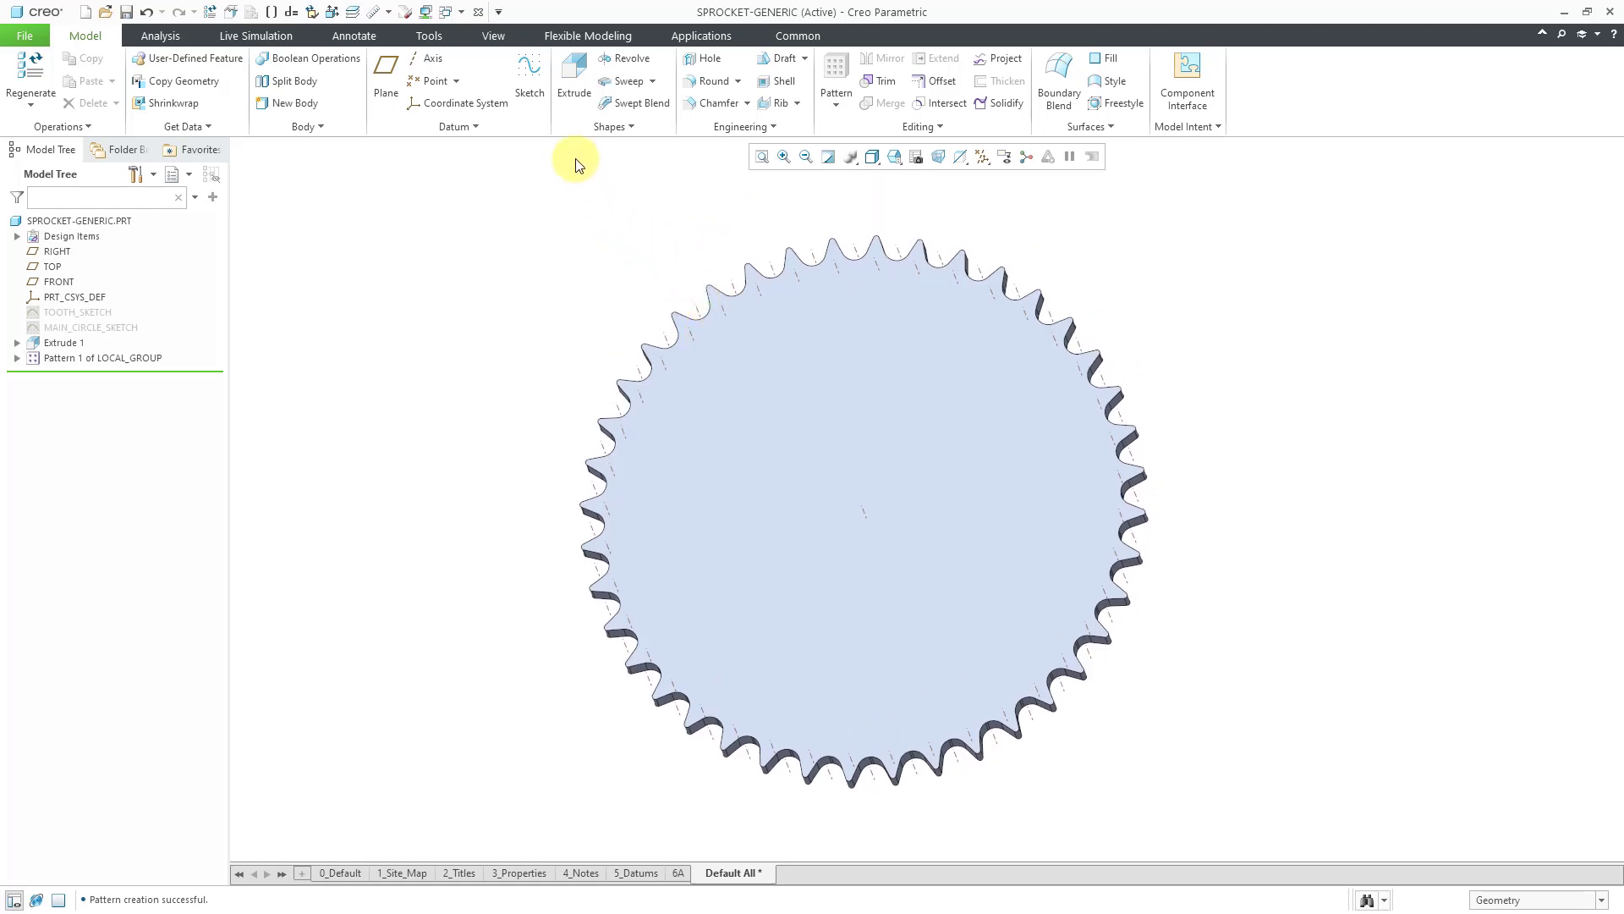
Place a hole on central axis A_1 starting from the sprocket's top face.
left_click(711, 59)
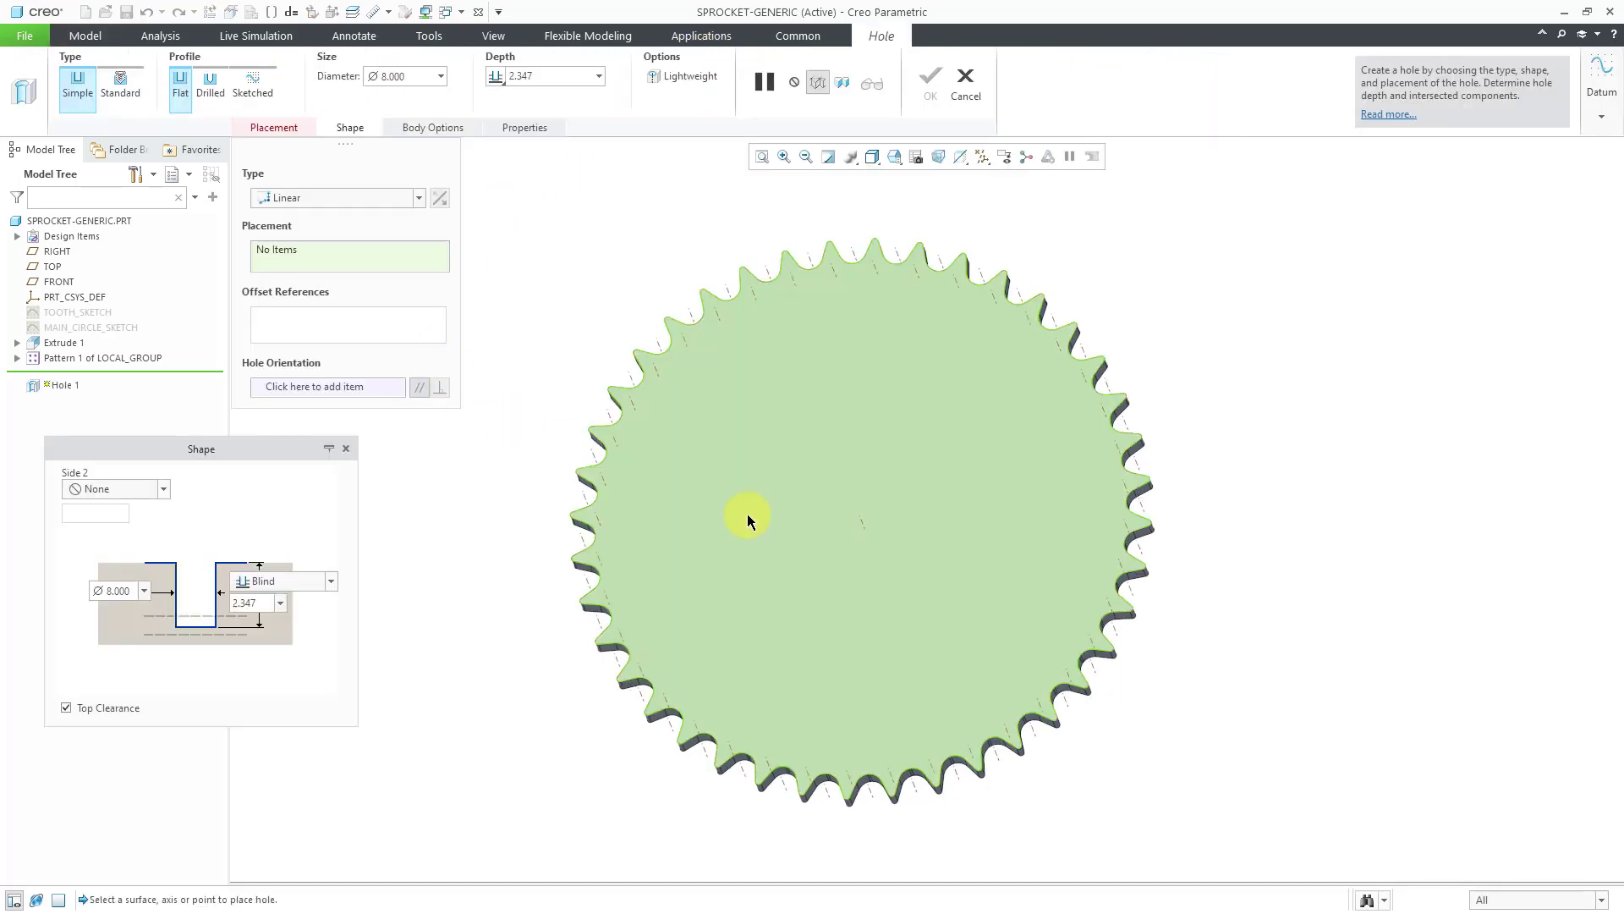
left_click(861, 520)
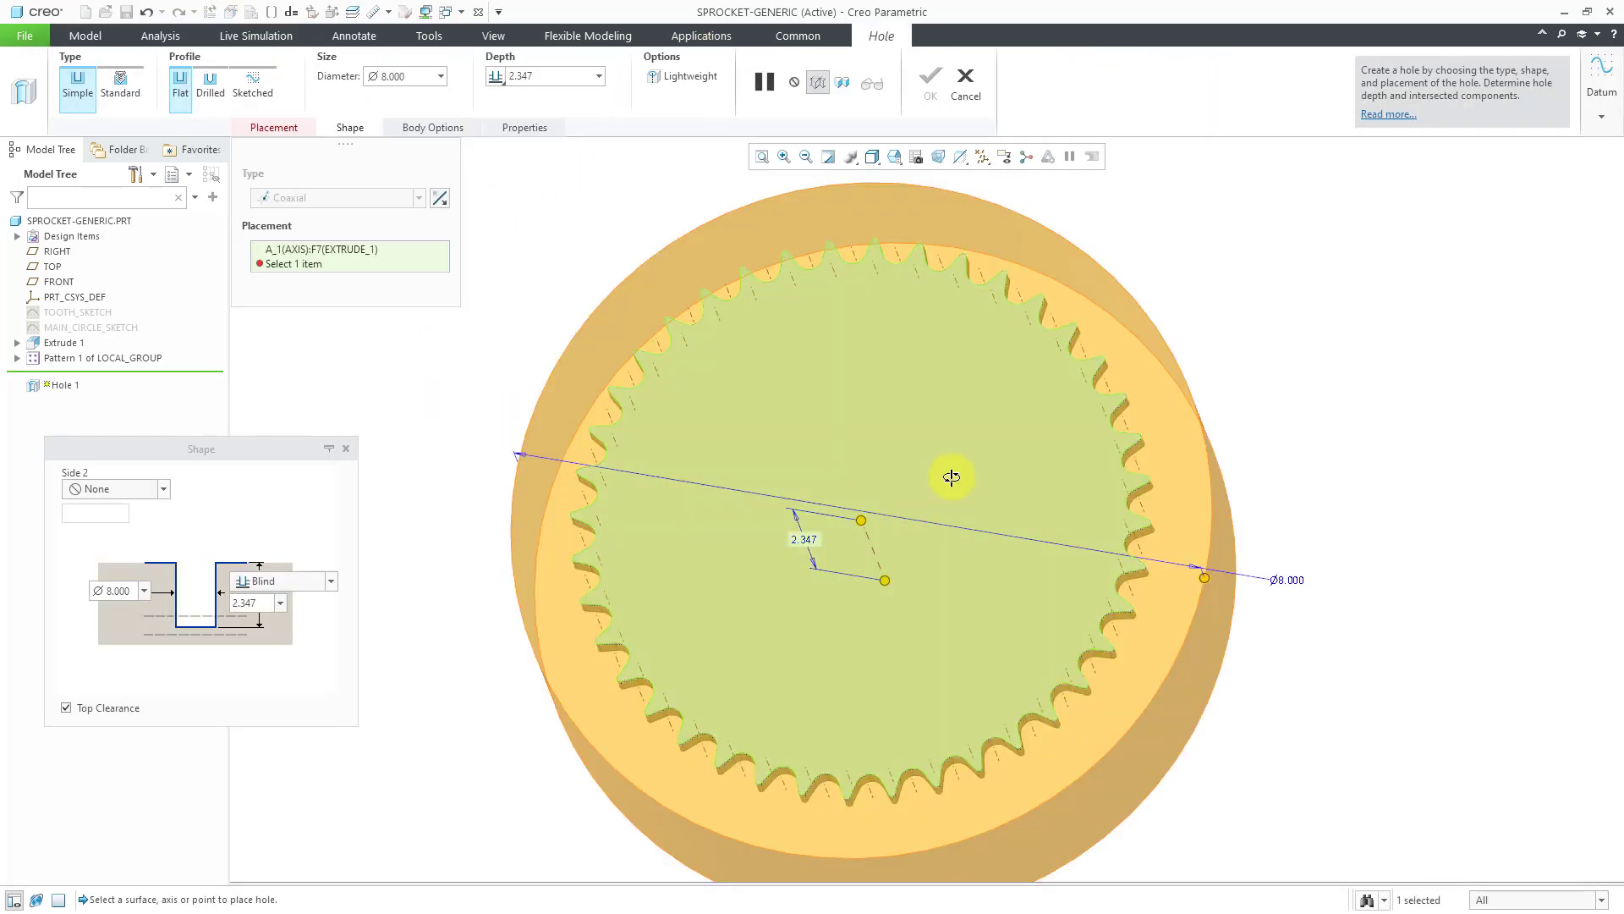
middle_click_drag(950, 474, 945, 451)
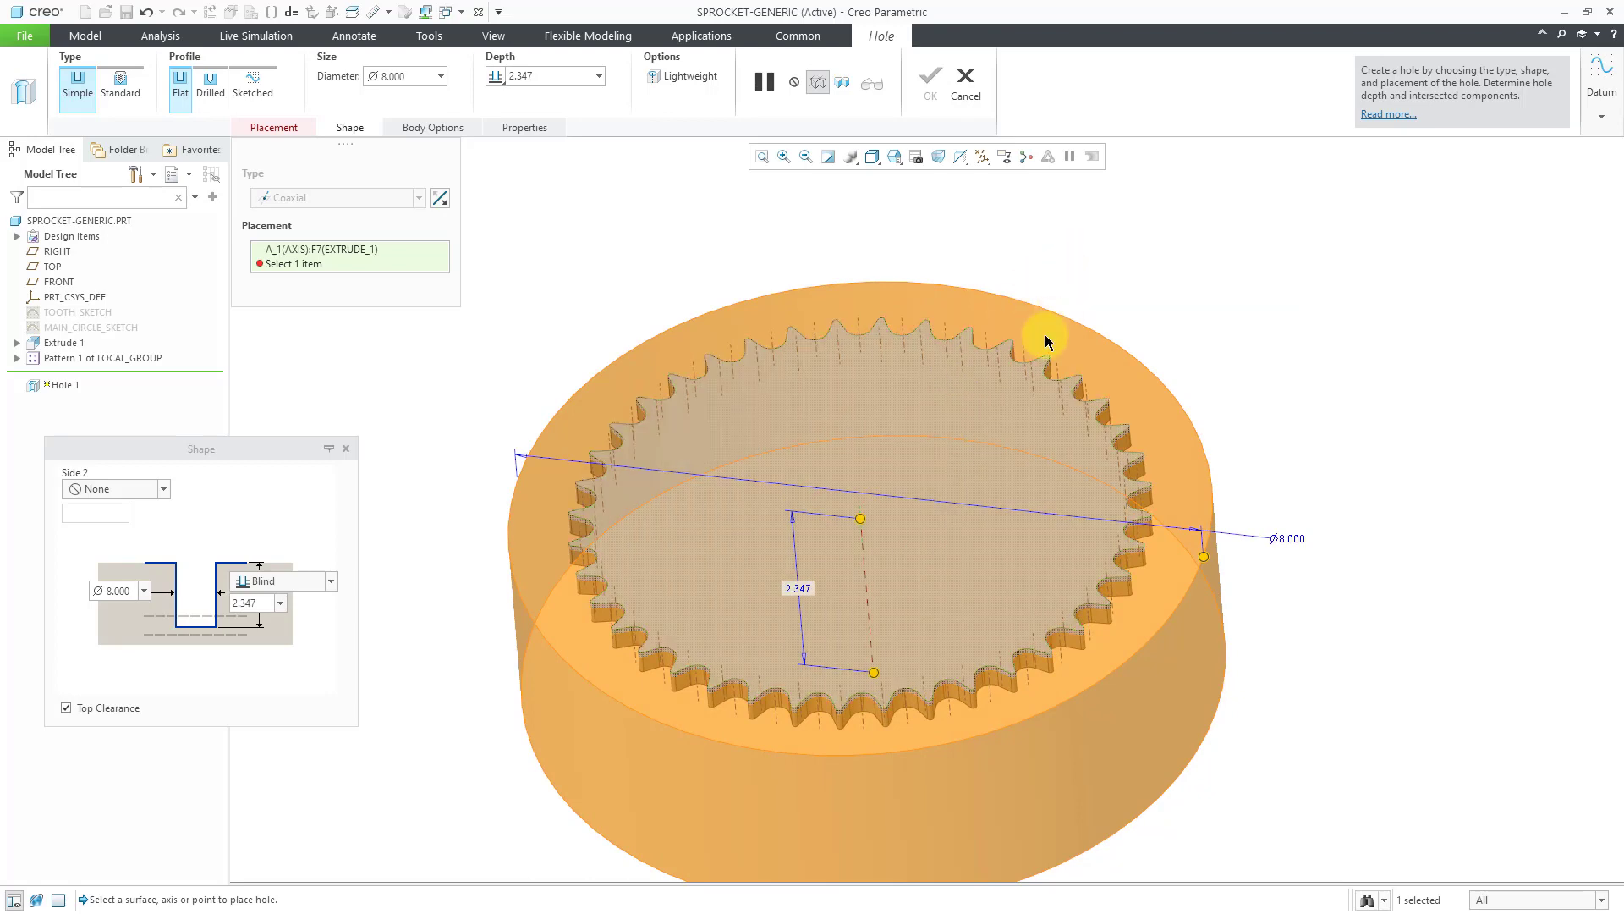
left_click(968, 413, "ctrl")
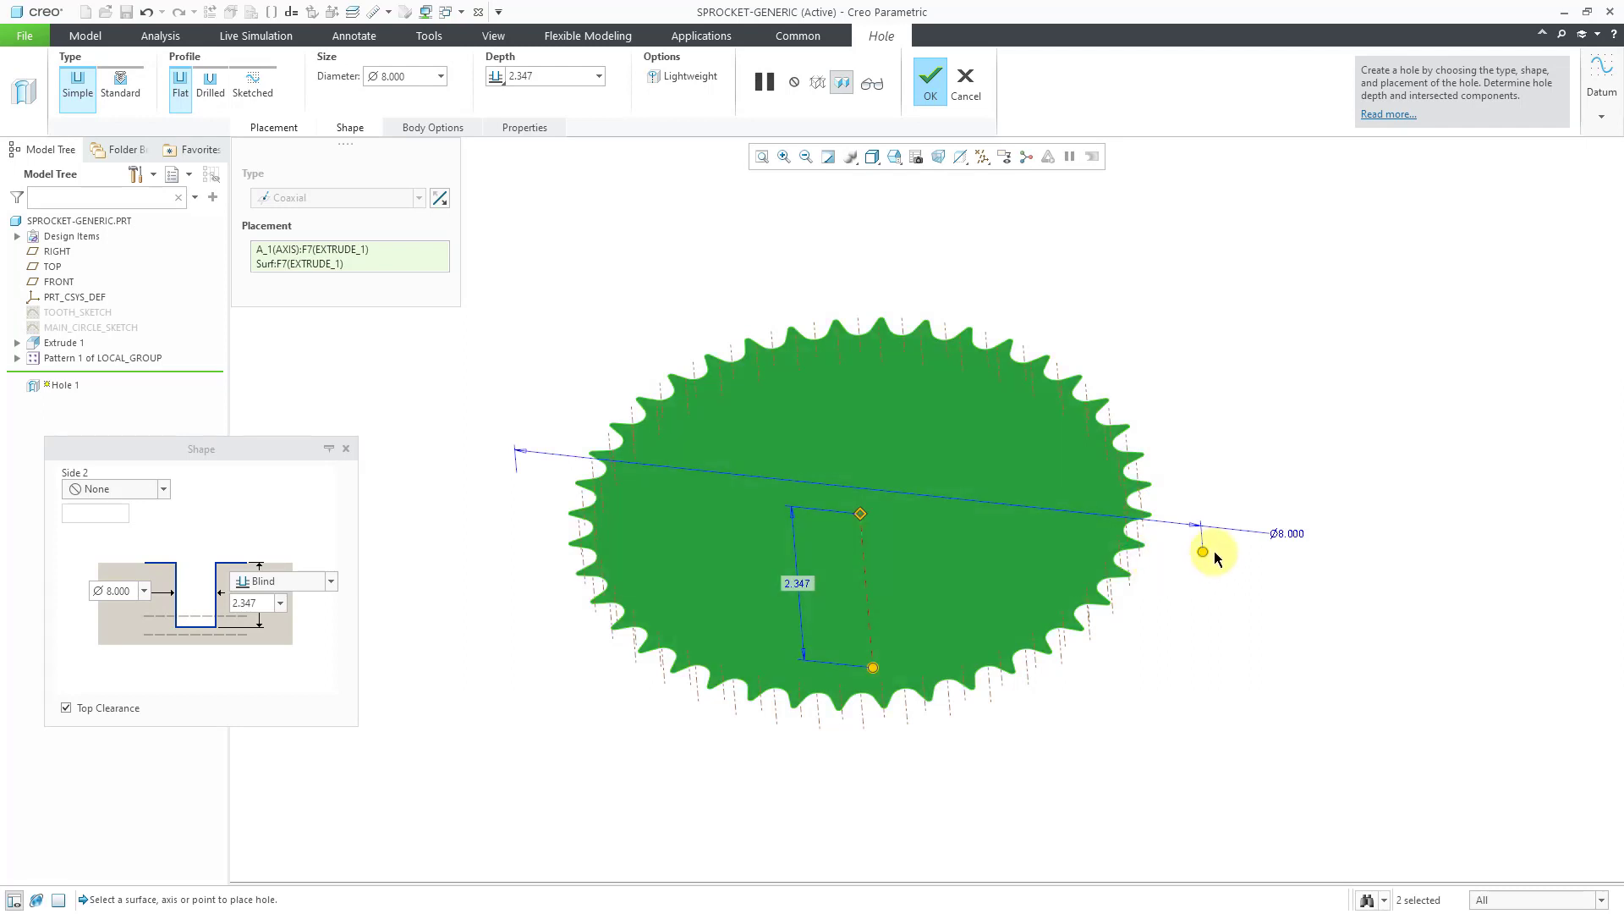
left_click_drag(1203, 551, 948, 521)
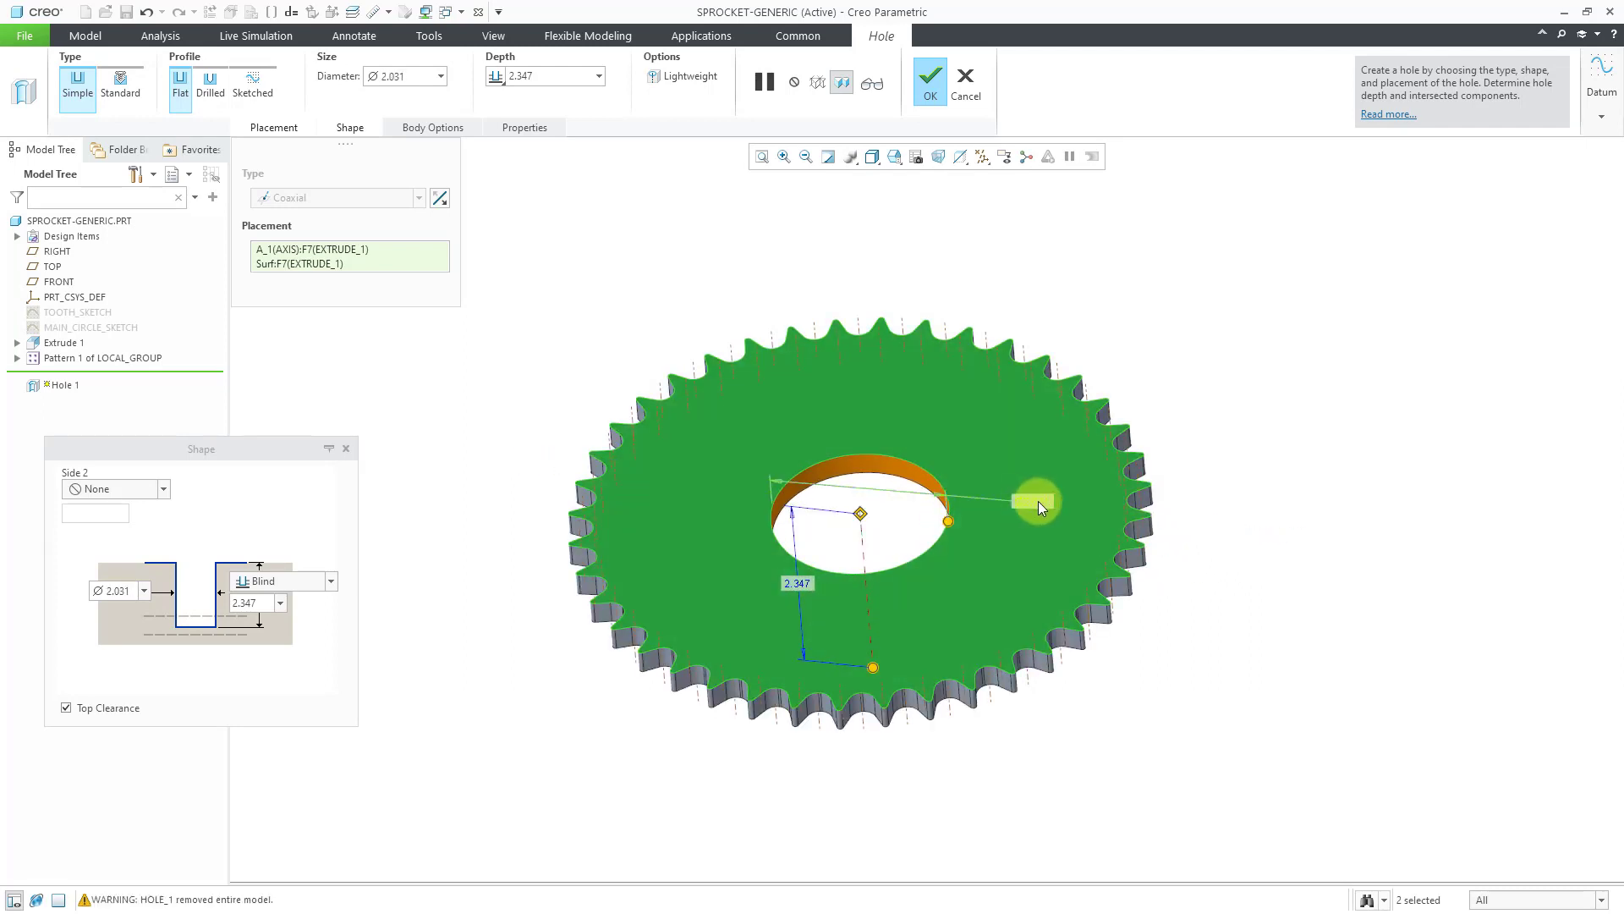
Set the hole diameter to 1.000 with depth To Next and finish it.
double_click(1040, 506)
type("1")
key("Return")
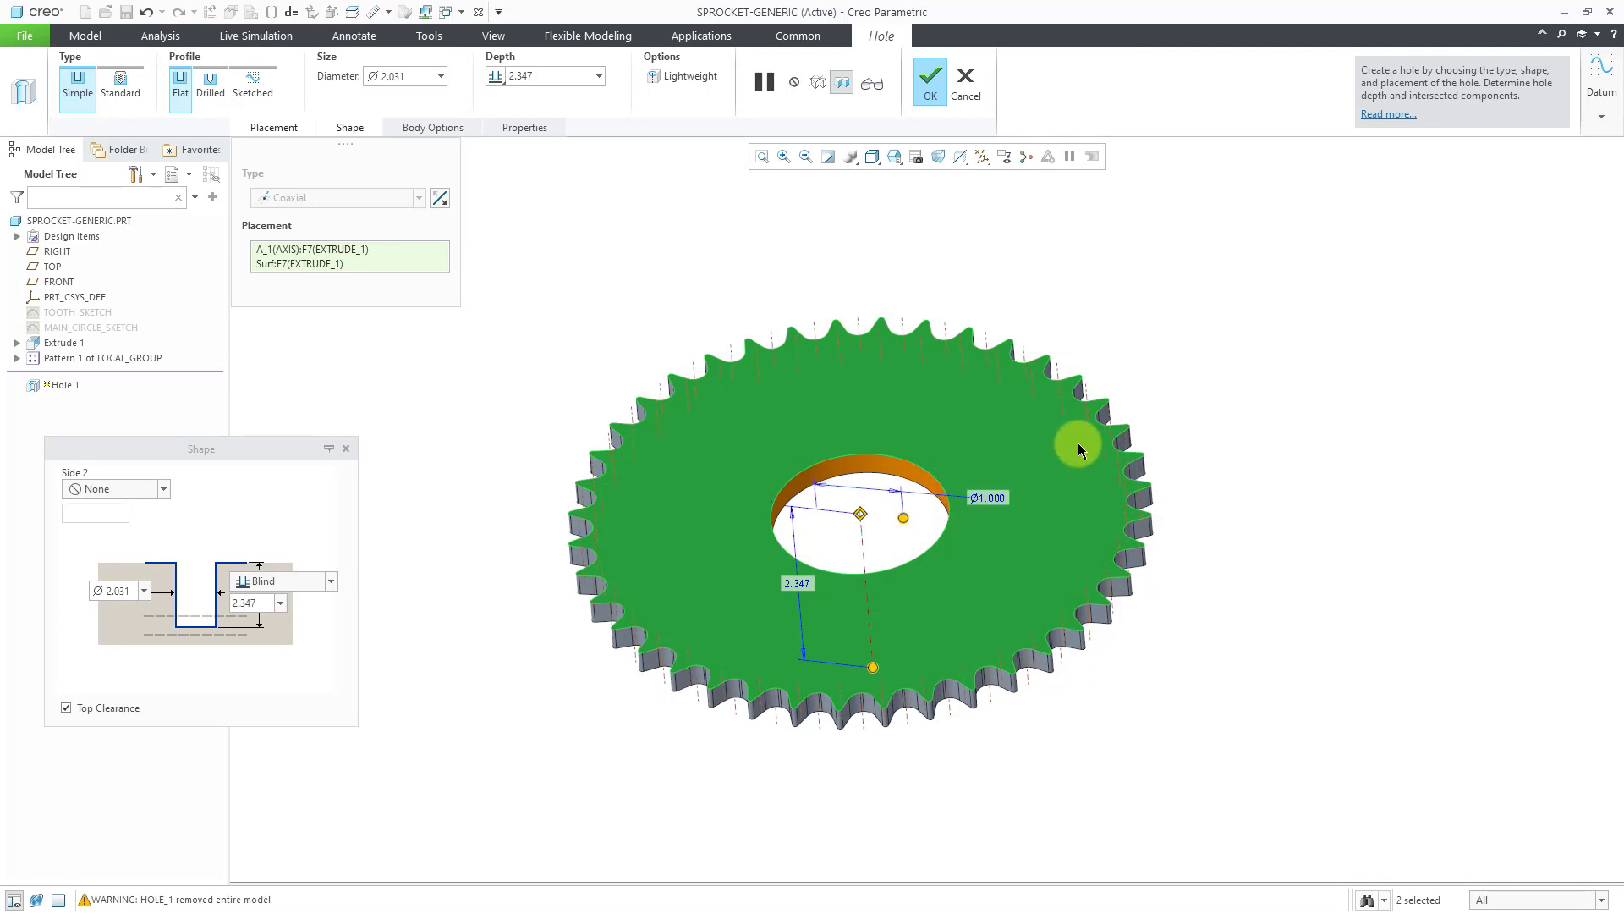
right_click(872, 668)
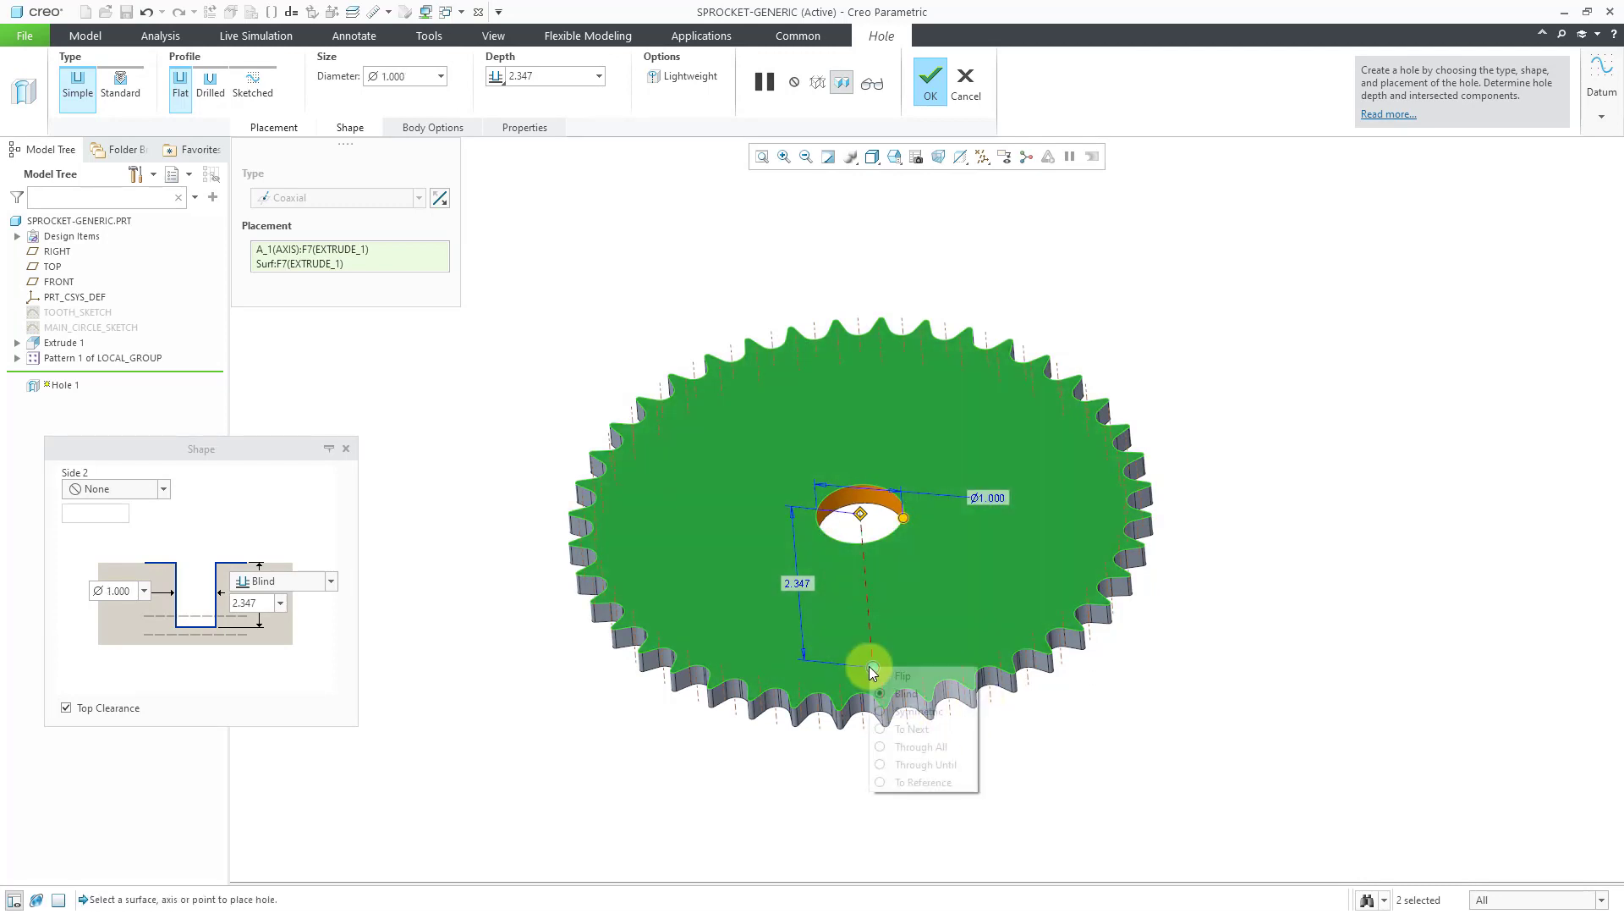
left_click(928, 729)
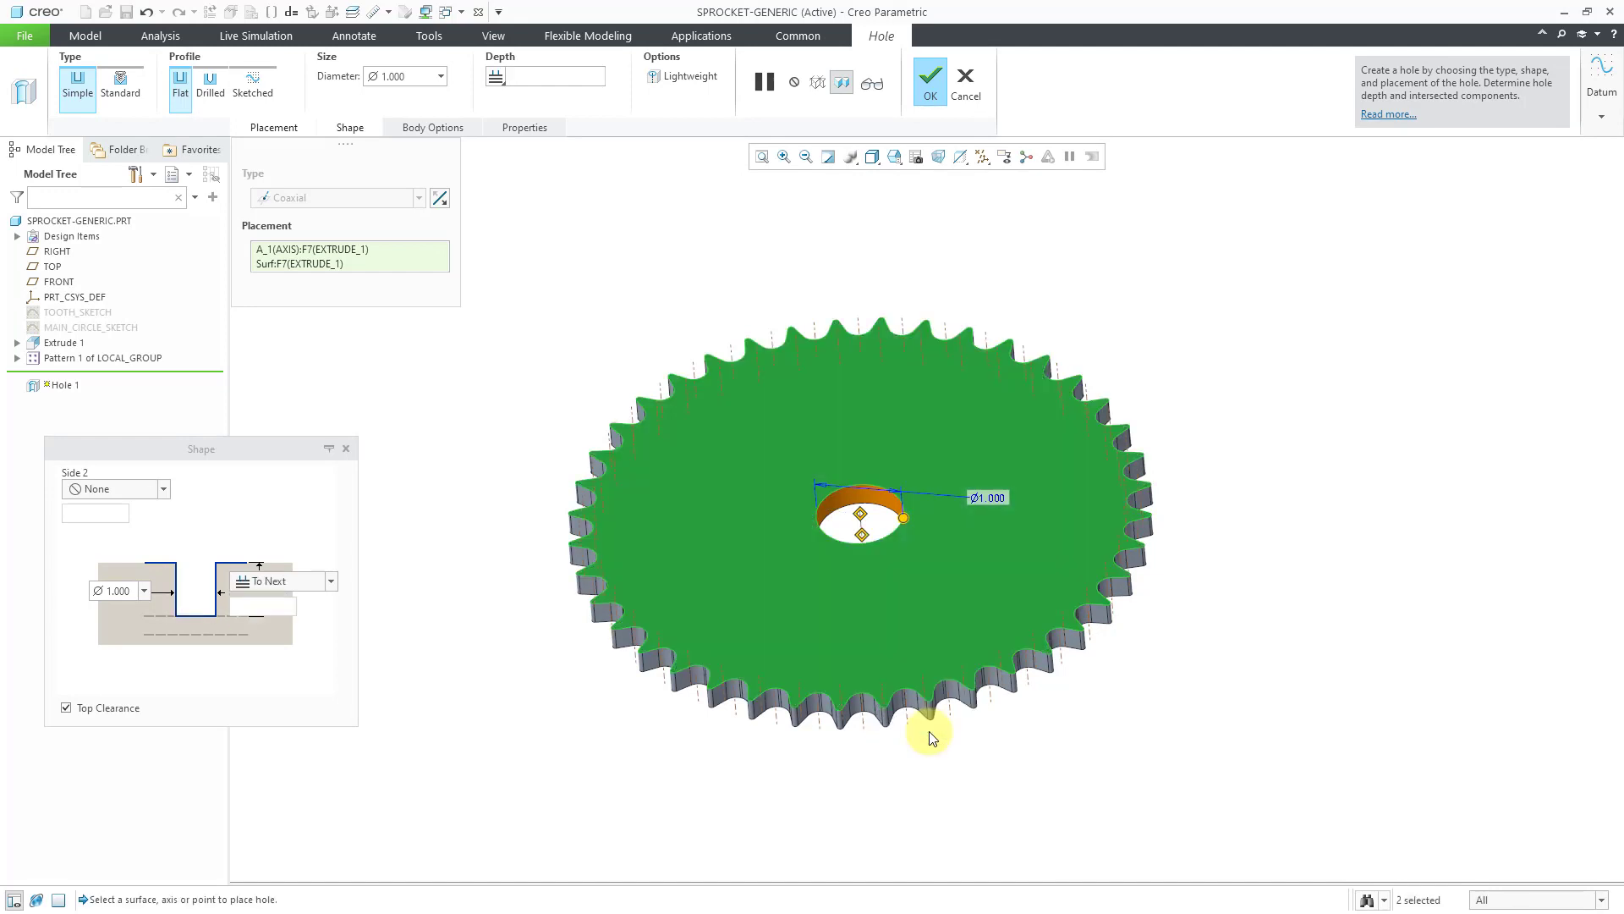
left_click(936, 91)
left_click(982, 157)
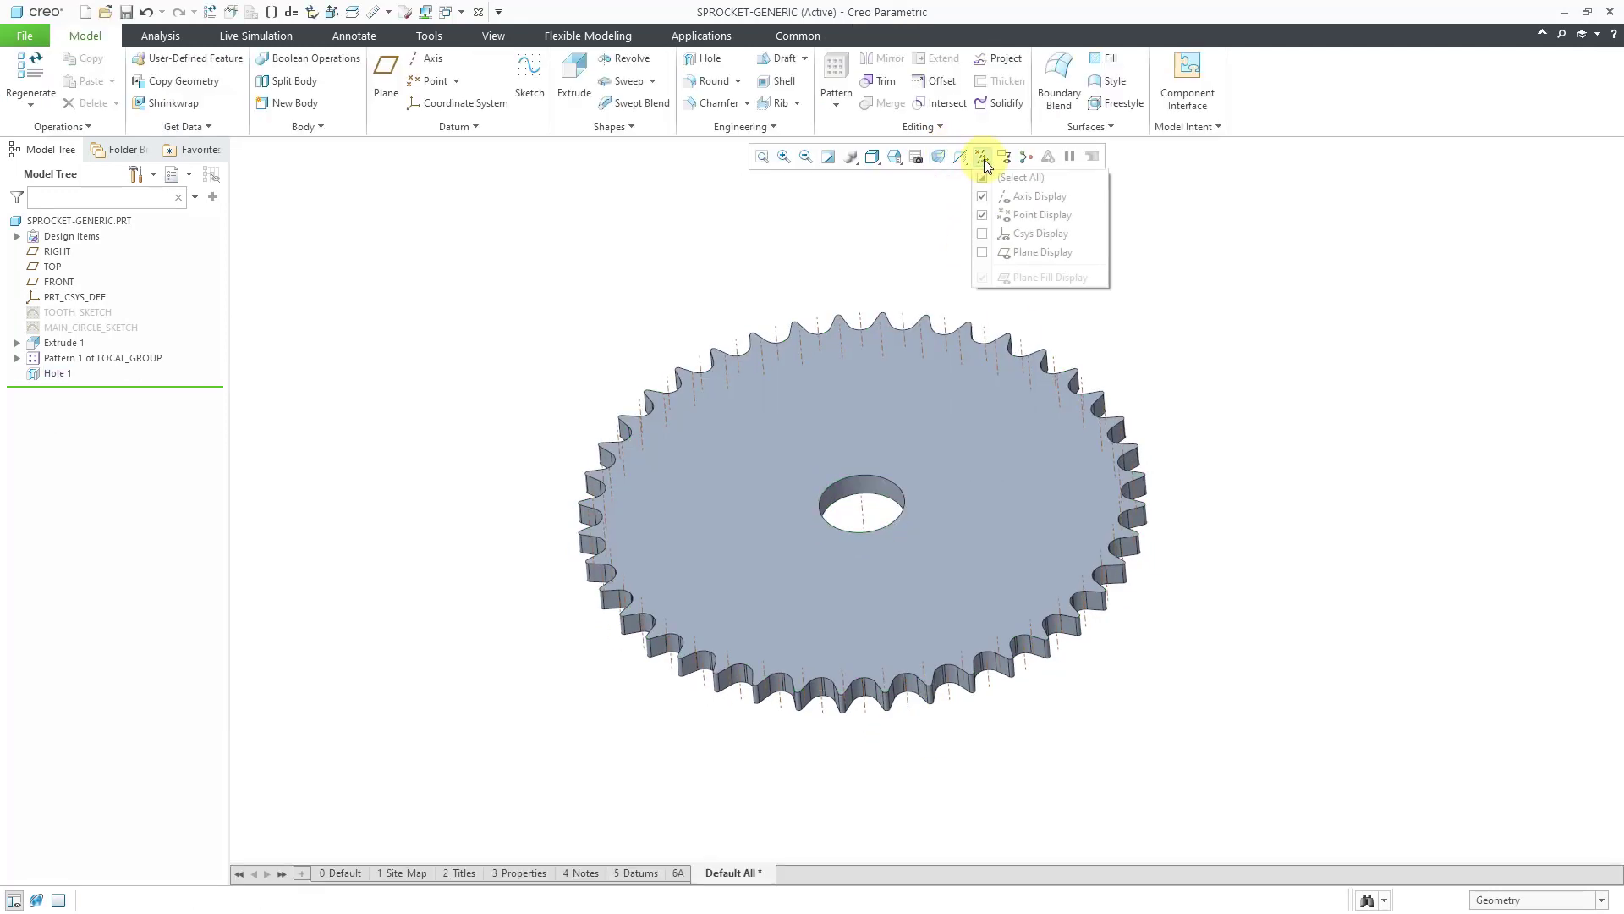
Hide datum axes and points and view the sprocket face-on.
left_click(1032, 199)
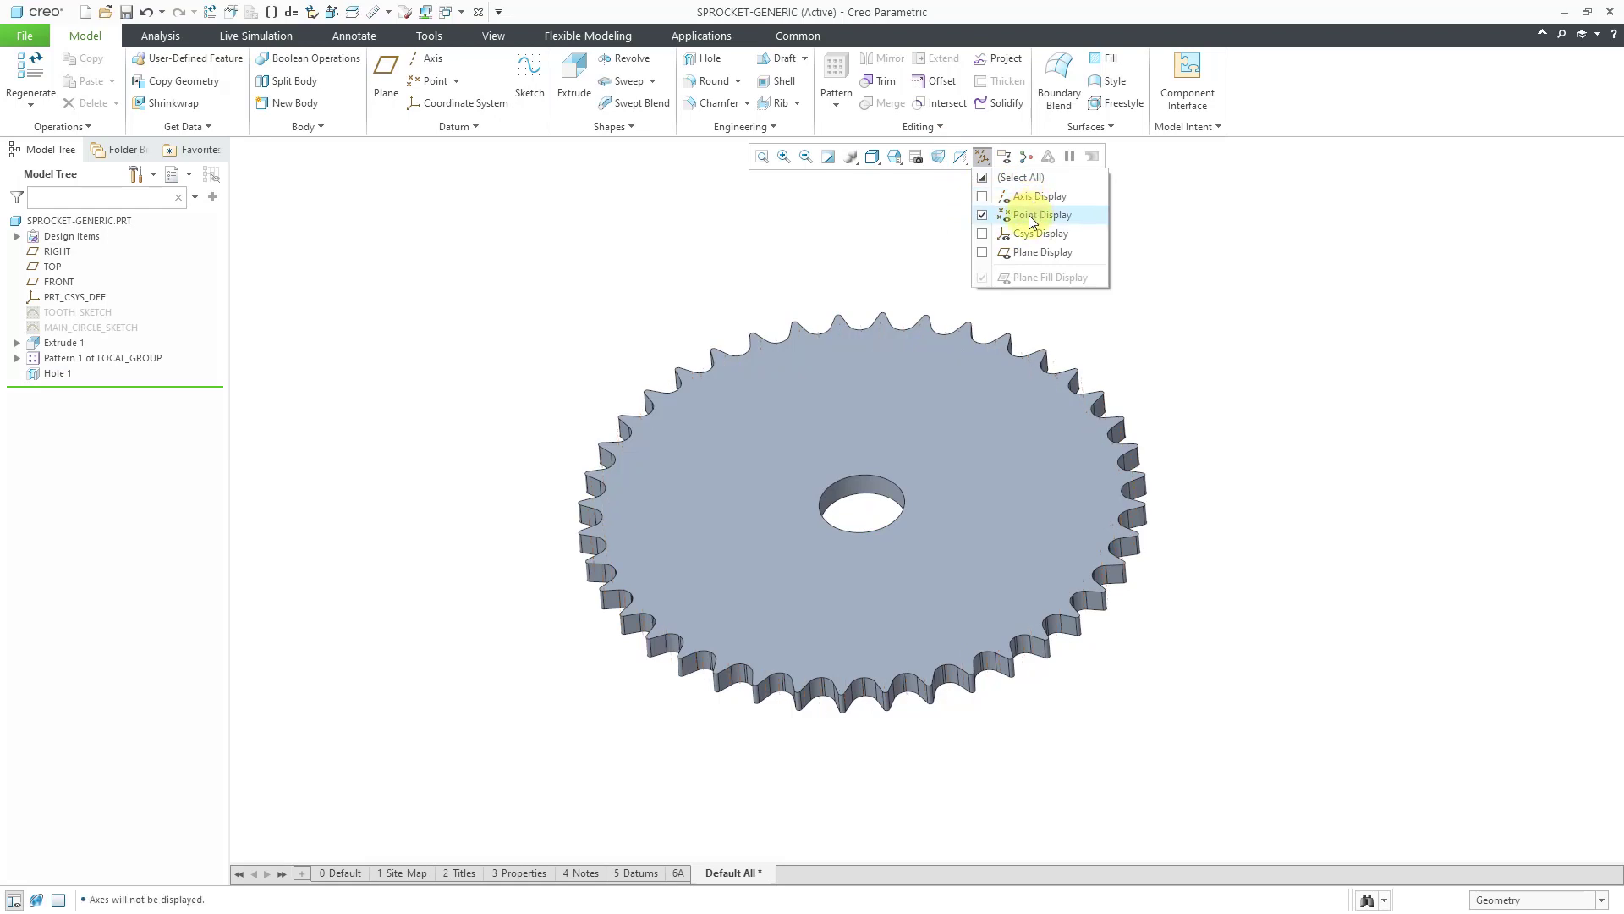
left_click(1029, 215)
middle_click_drag(971, 337, 914, 380)
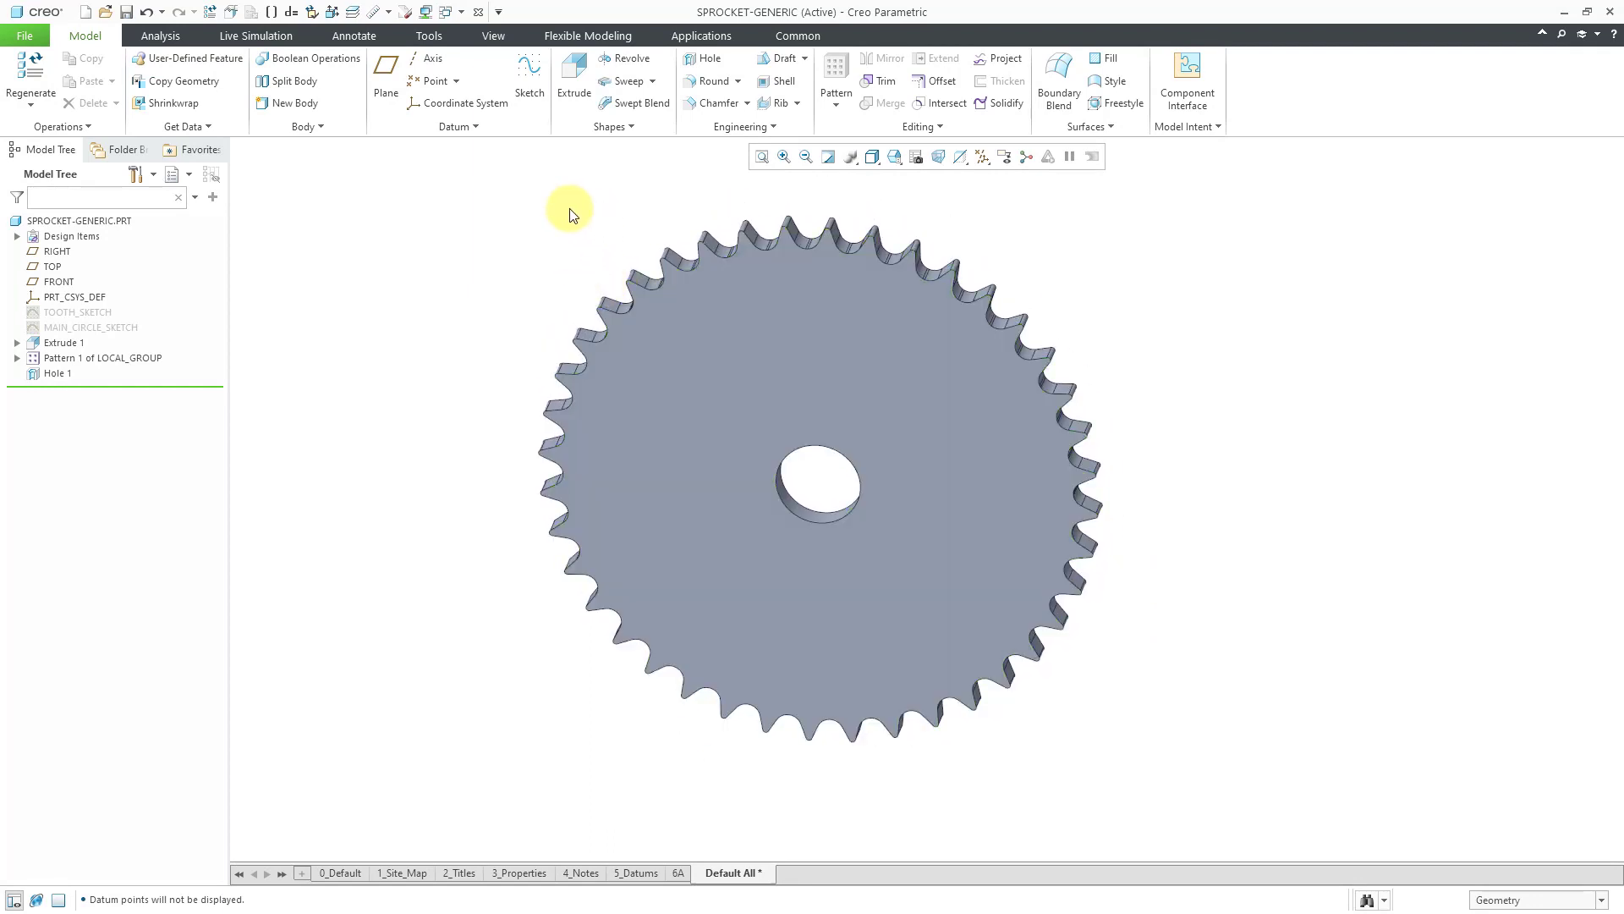
middle_click_drag(855, 432, 637, 449, "shift")
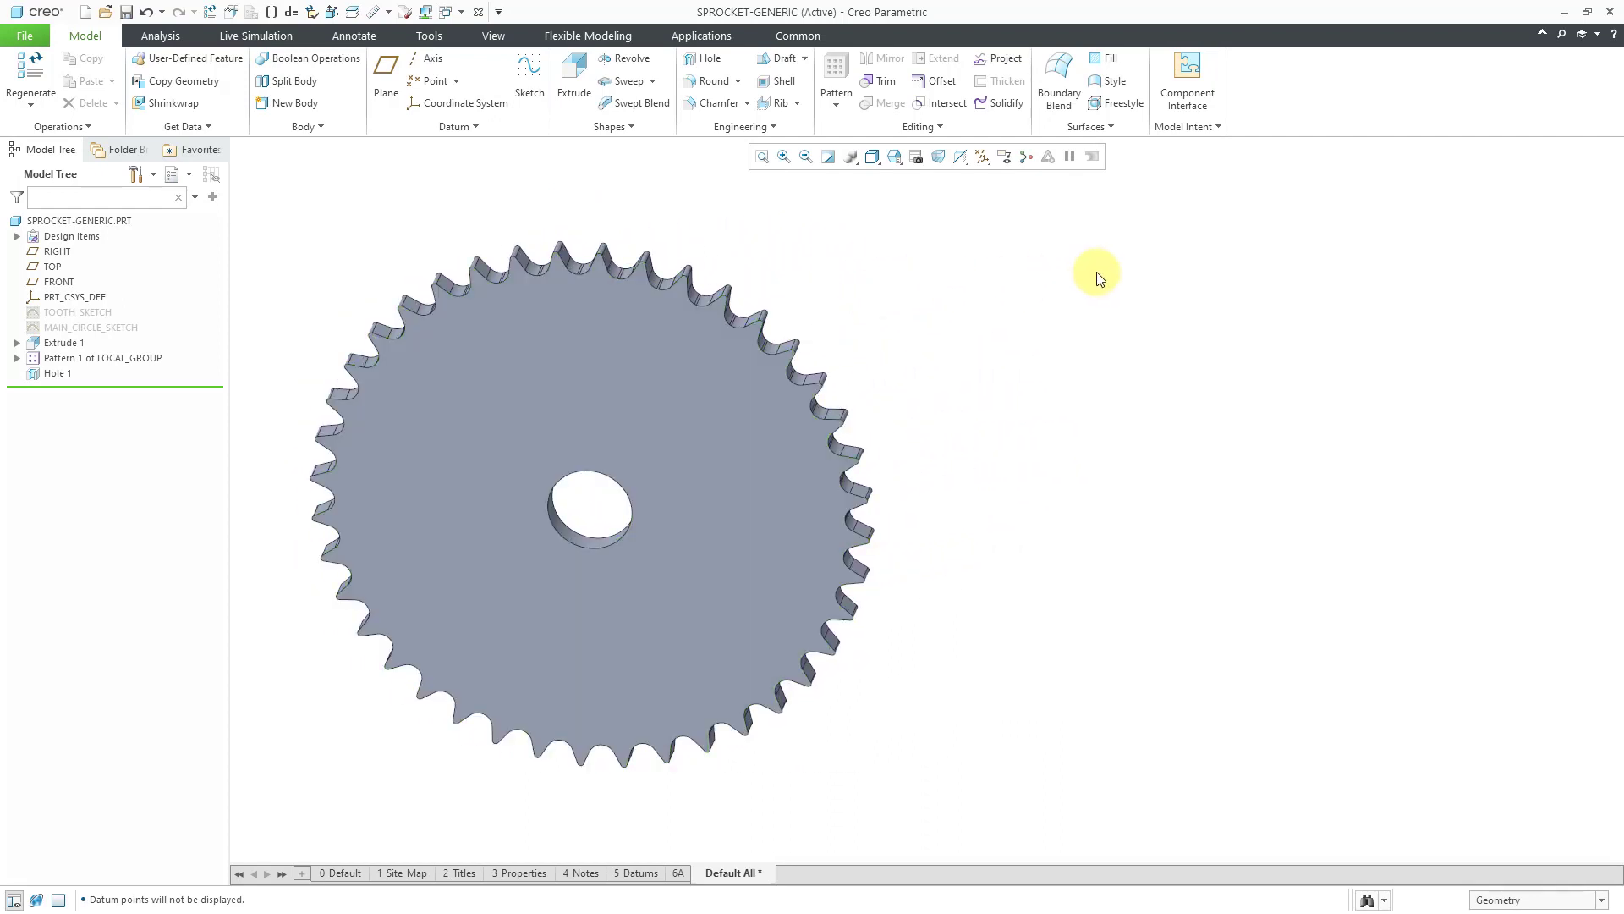
left_click(1209, 126)
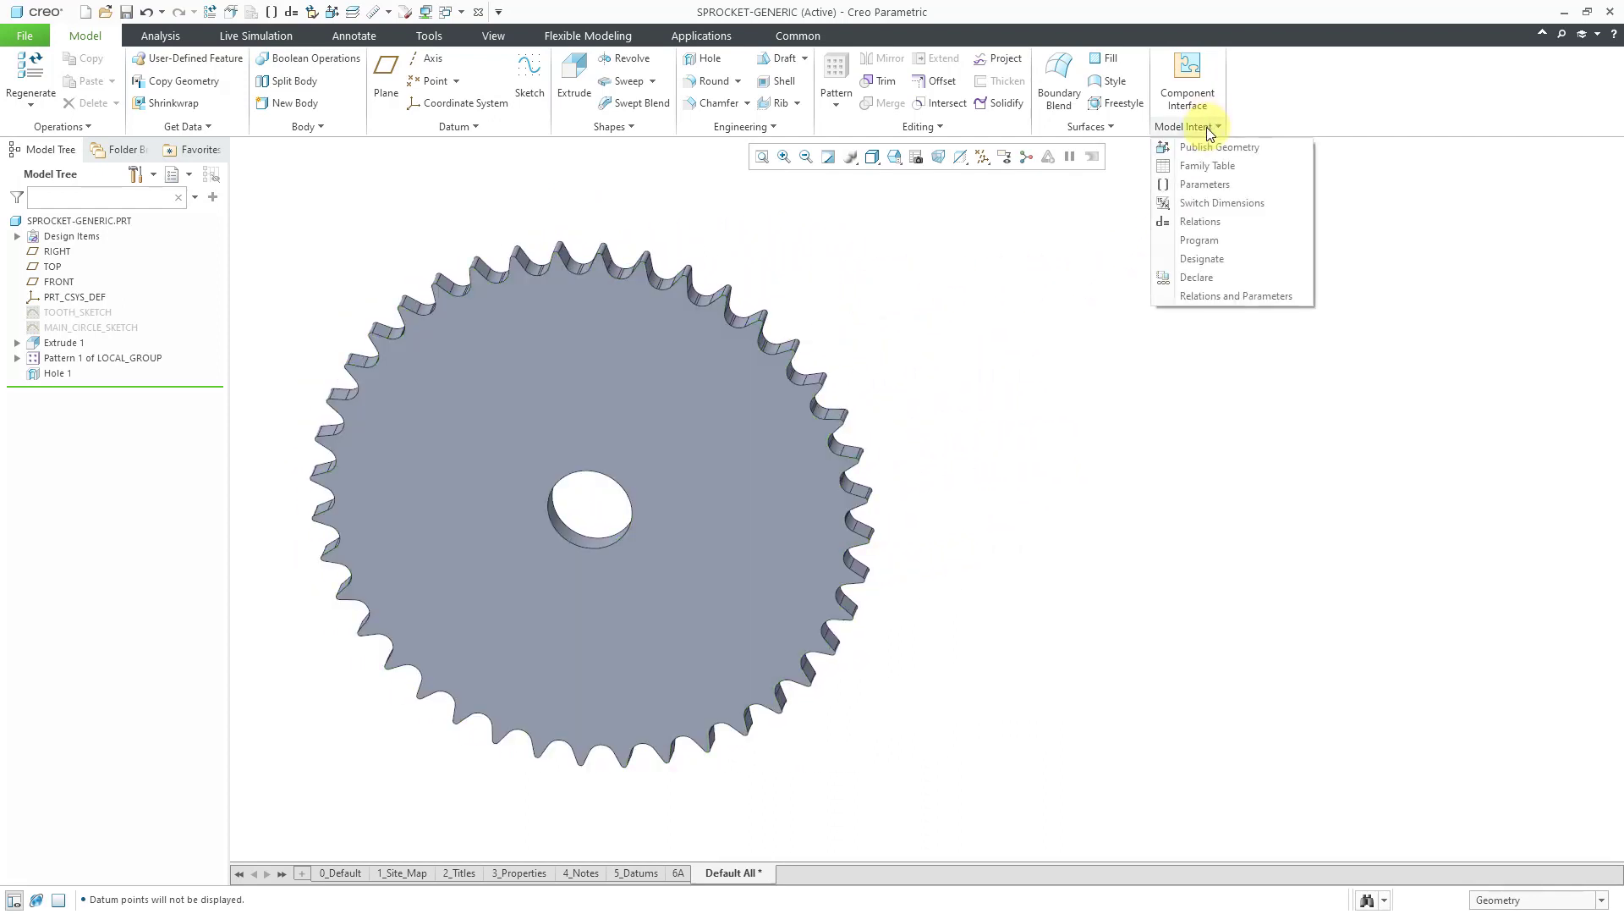
Open Relations, show the TOOTH_SKETCH dimensions, and begin the relation 'd0 ='.
left_click(1224, 221)
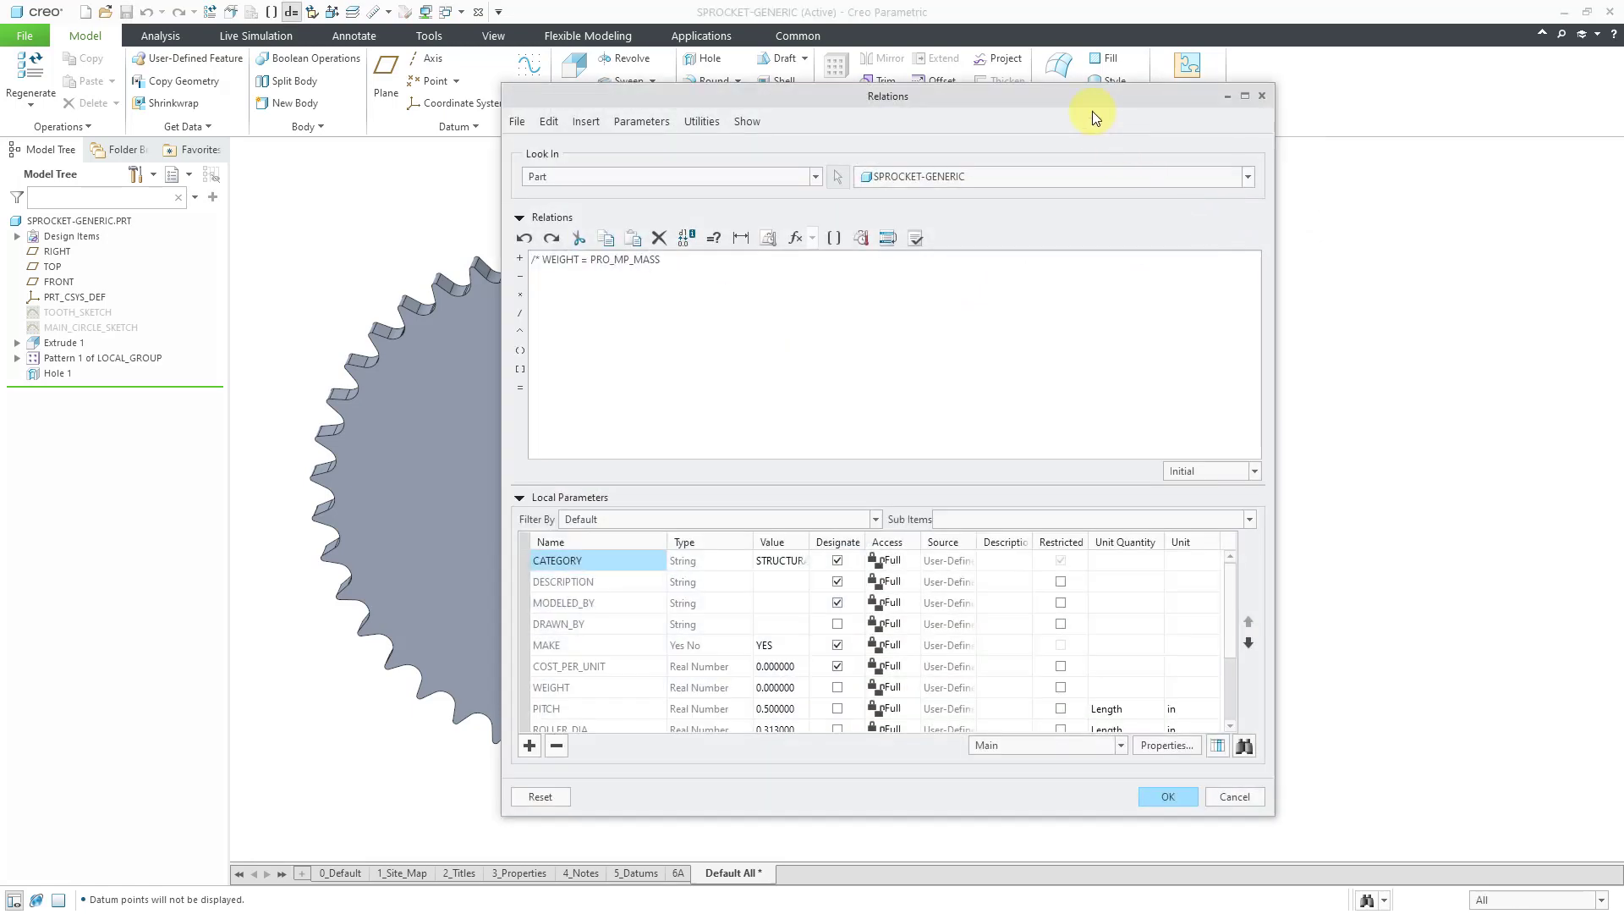
left_click_drag(1093, 110, 1396, 124)
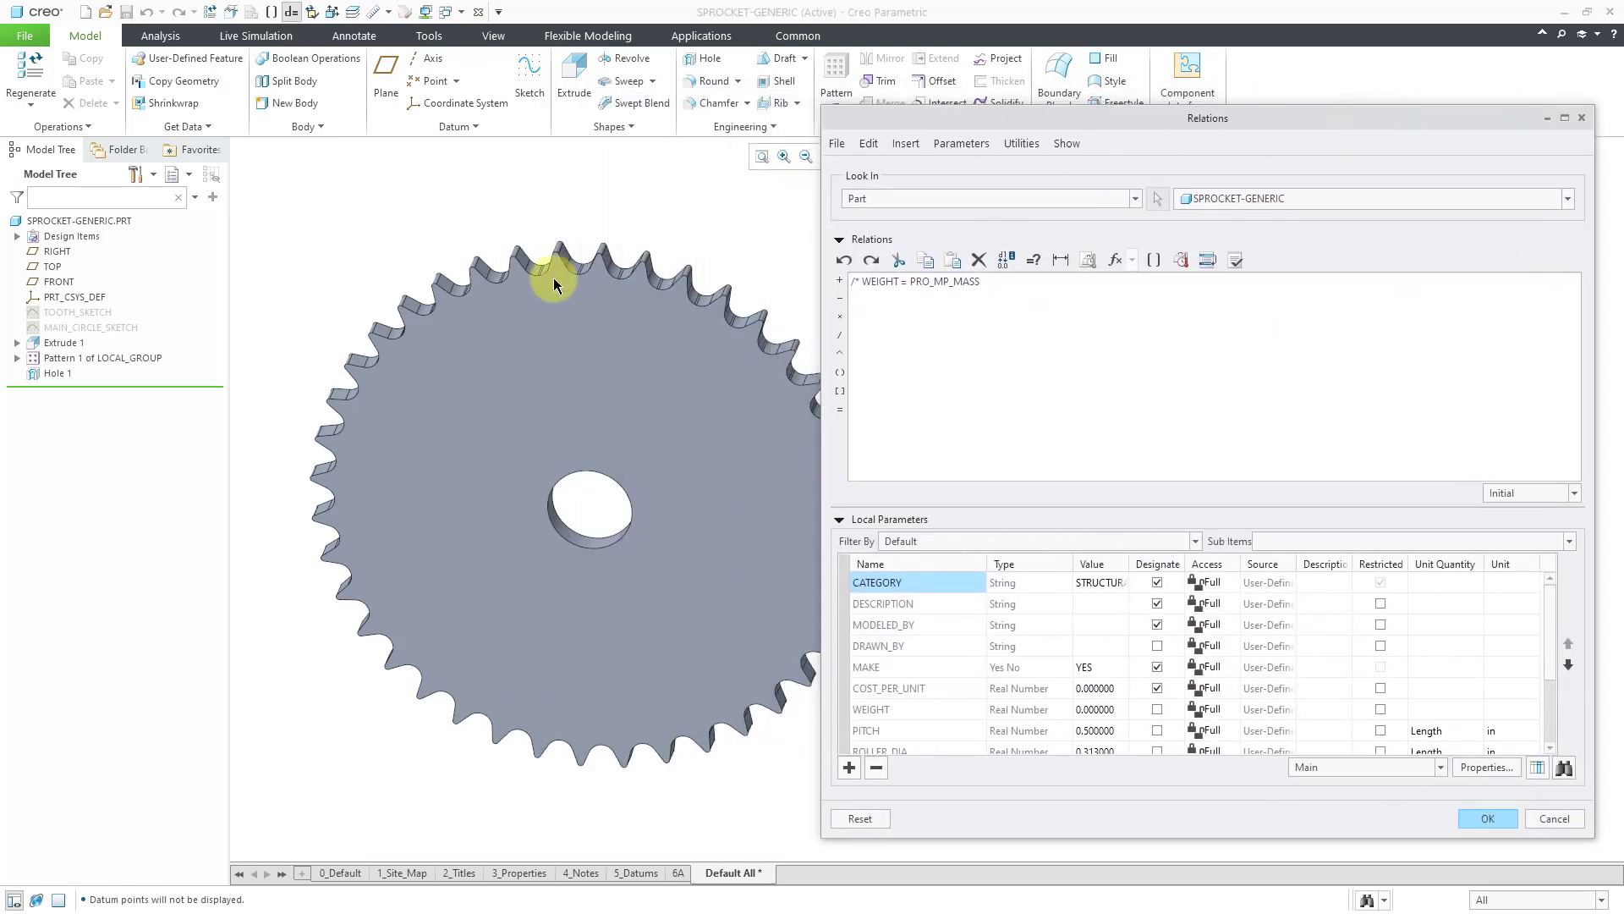
scroll(480, 297, "up", 3)
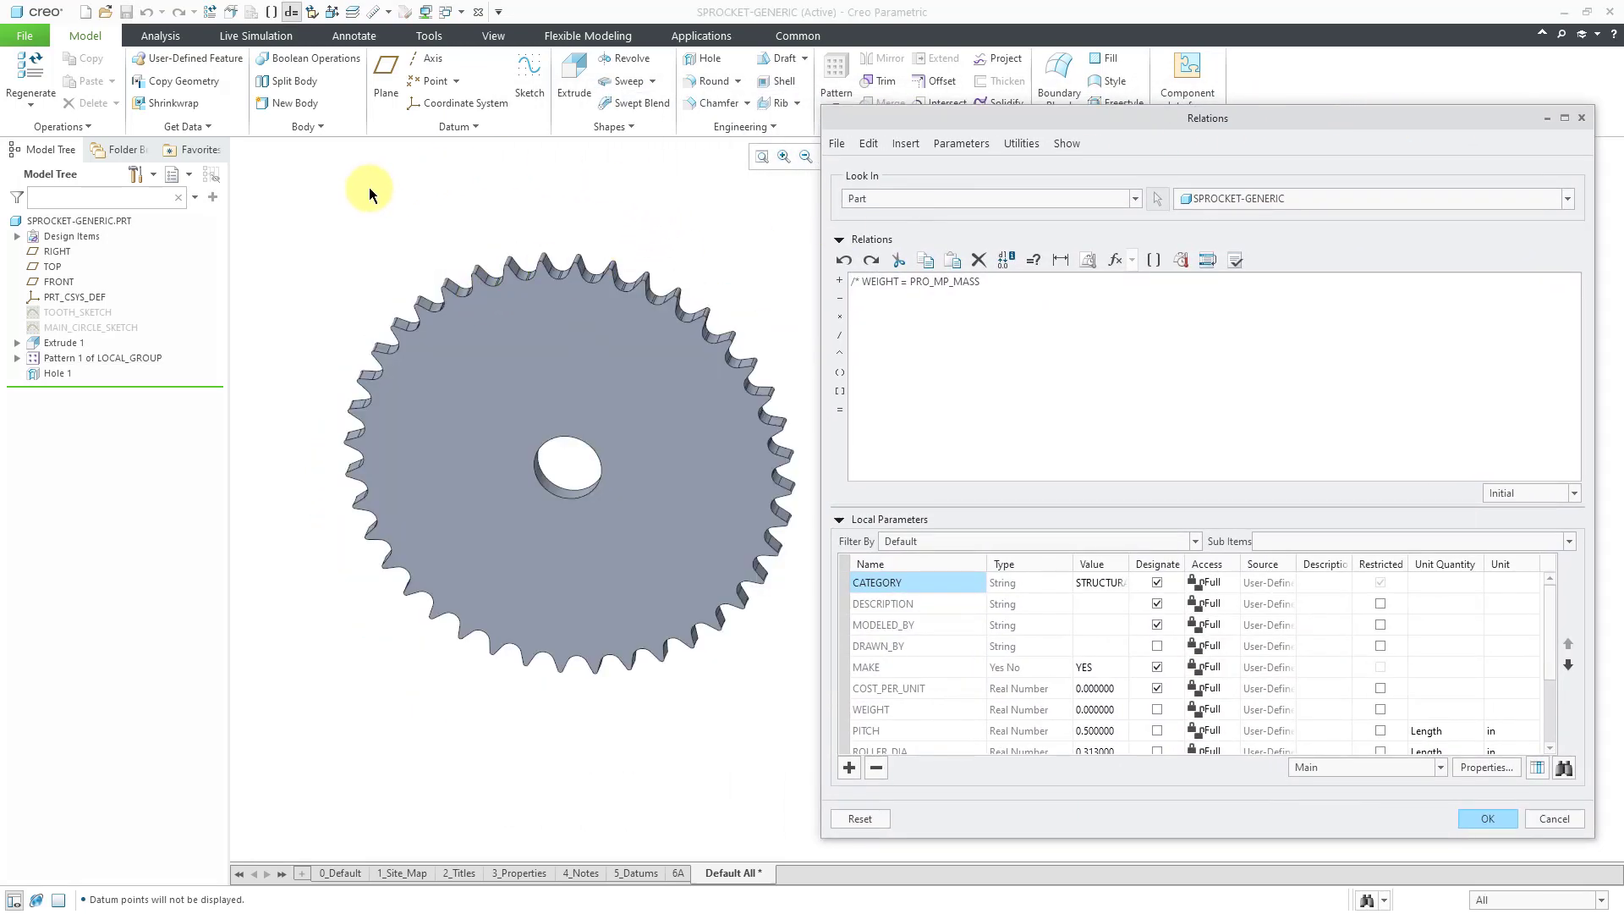
left_click(94, 313)
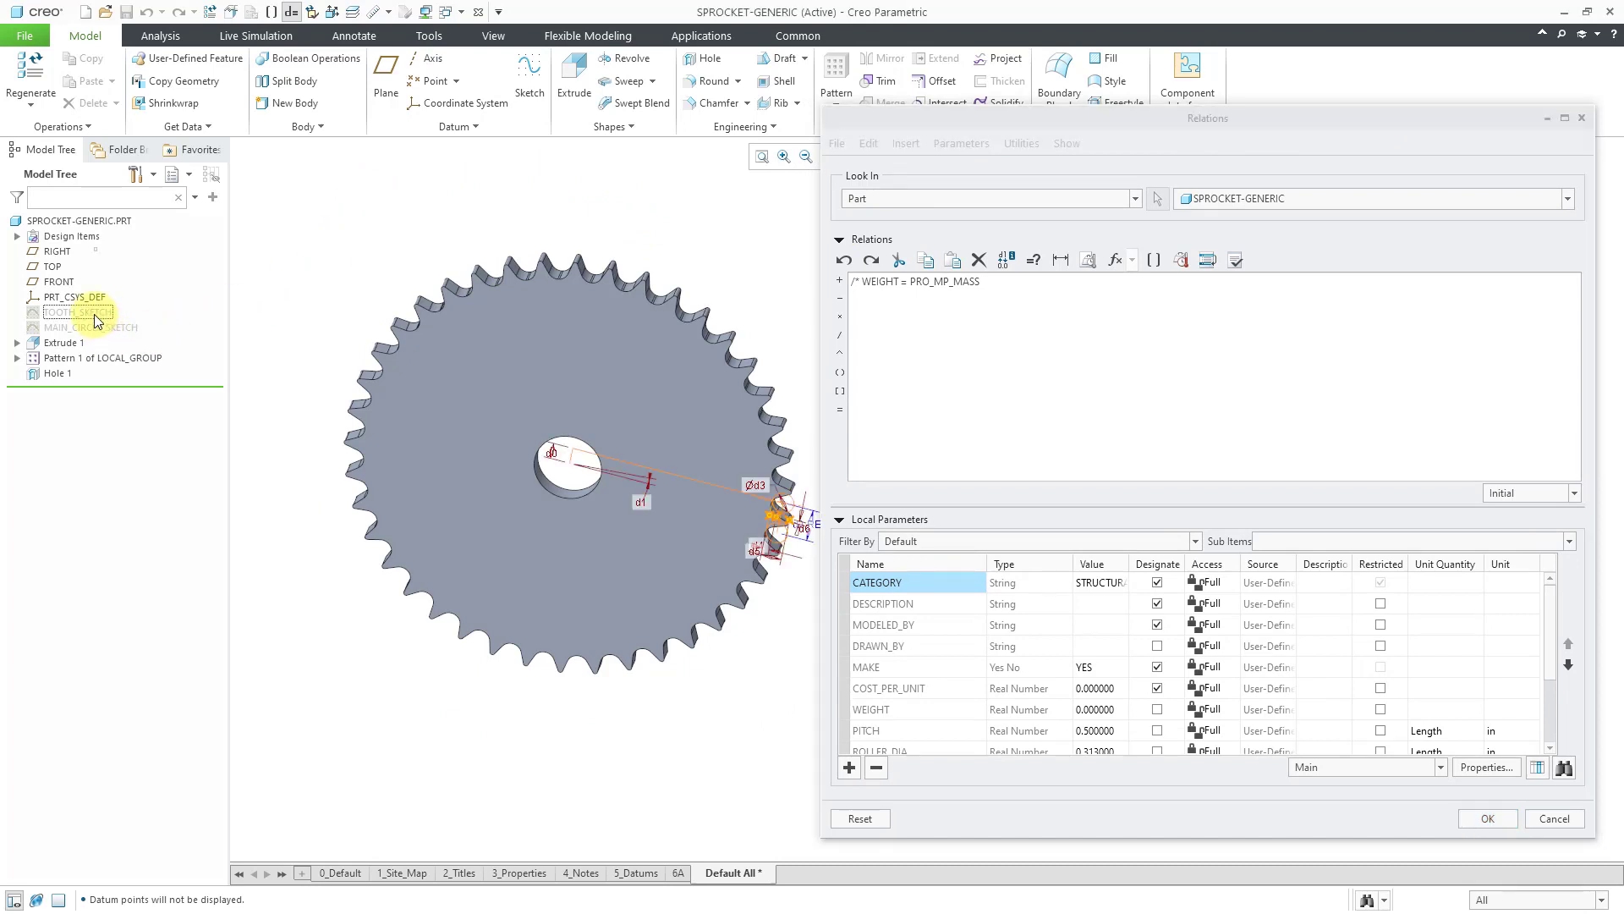
mouse_move(551, 404)
middle_mouse_down()
mouse_move(512, 360)
mouse_move(602, 372)
mouse_move(461, 373)
middle_mouse_up()
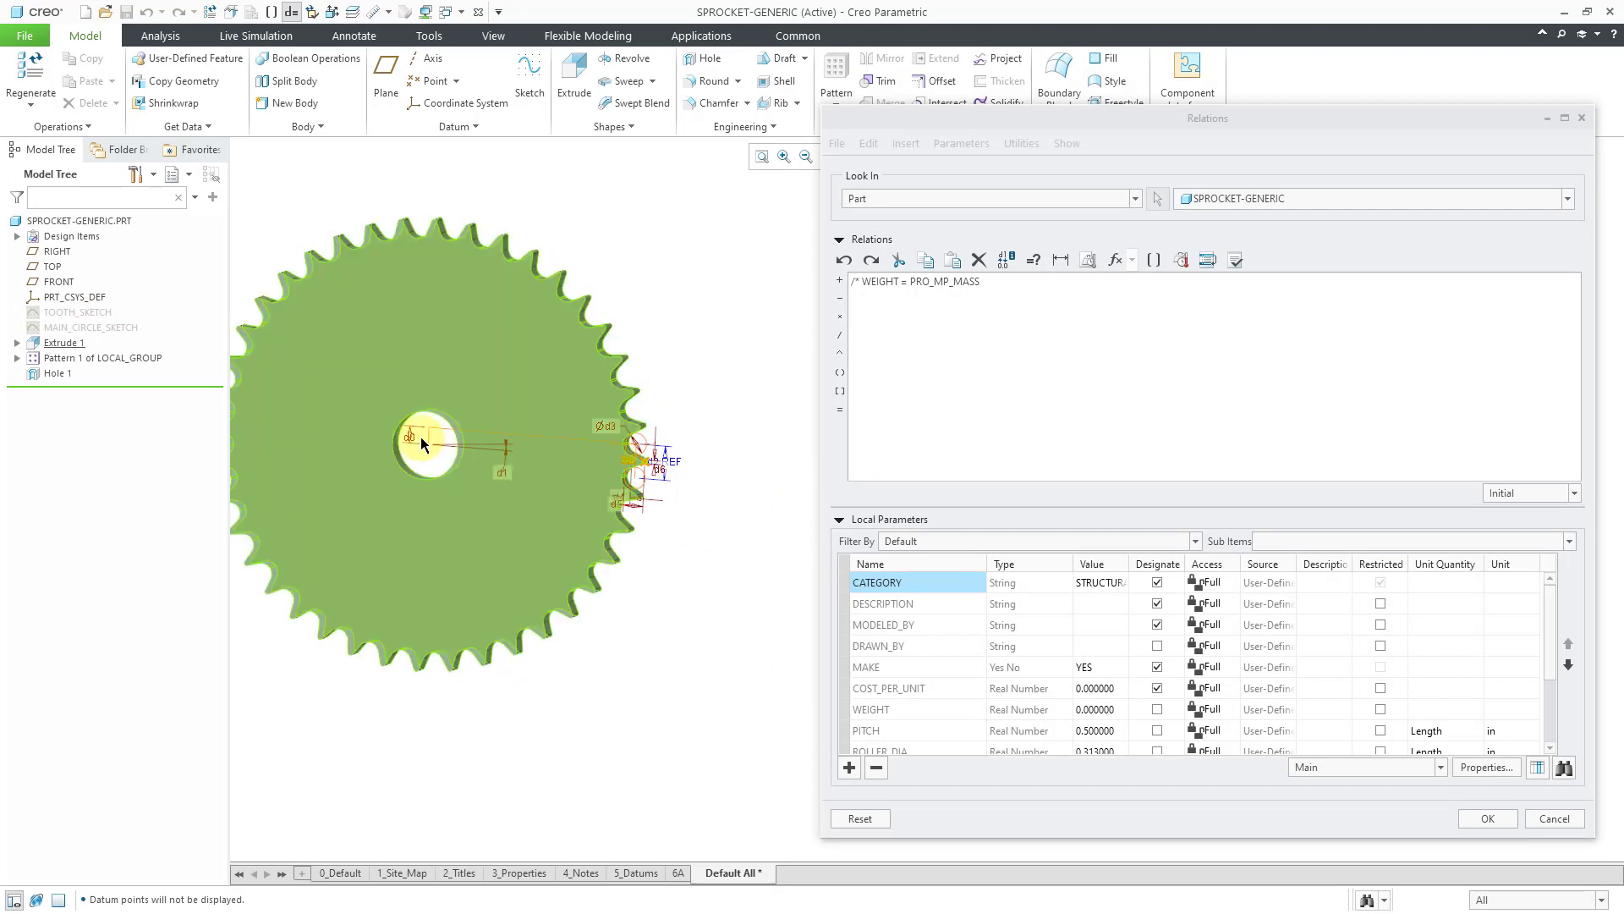
middle_click_drag(428, 439, 425, 605, "ctrl")
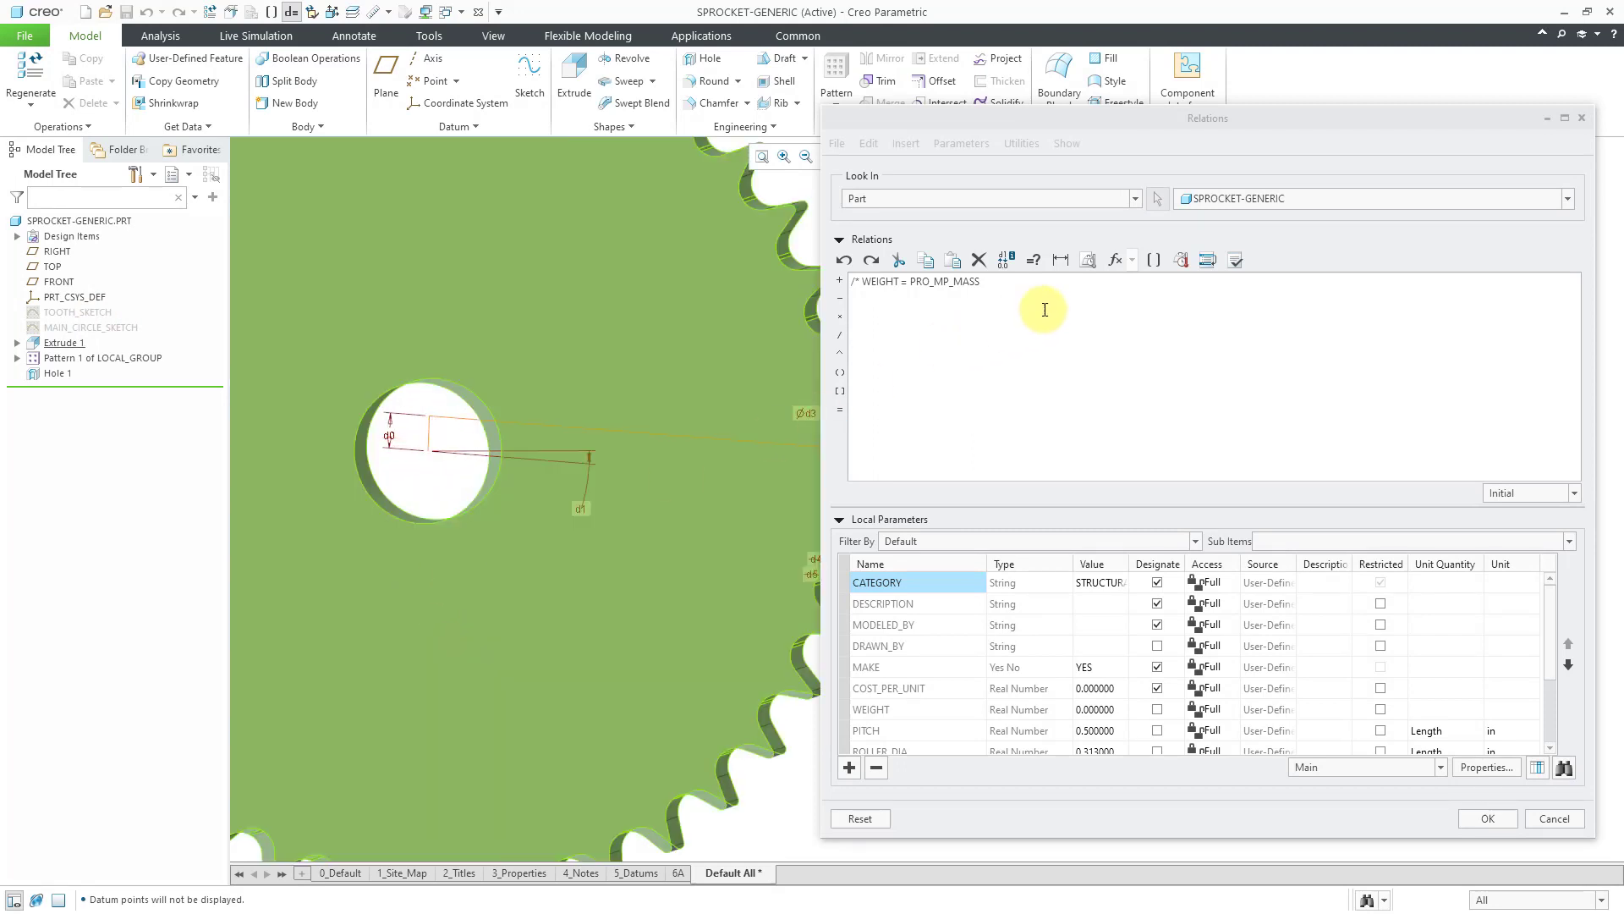
left_click(1040, 296)
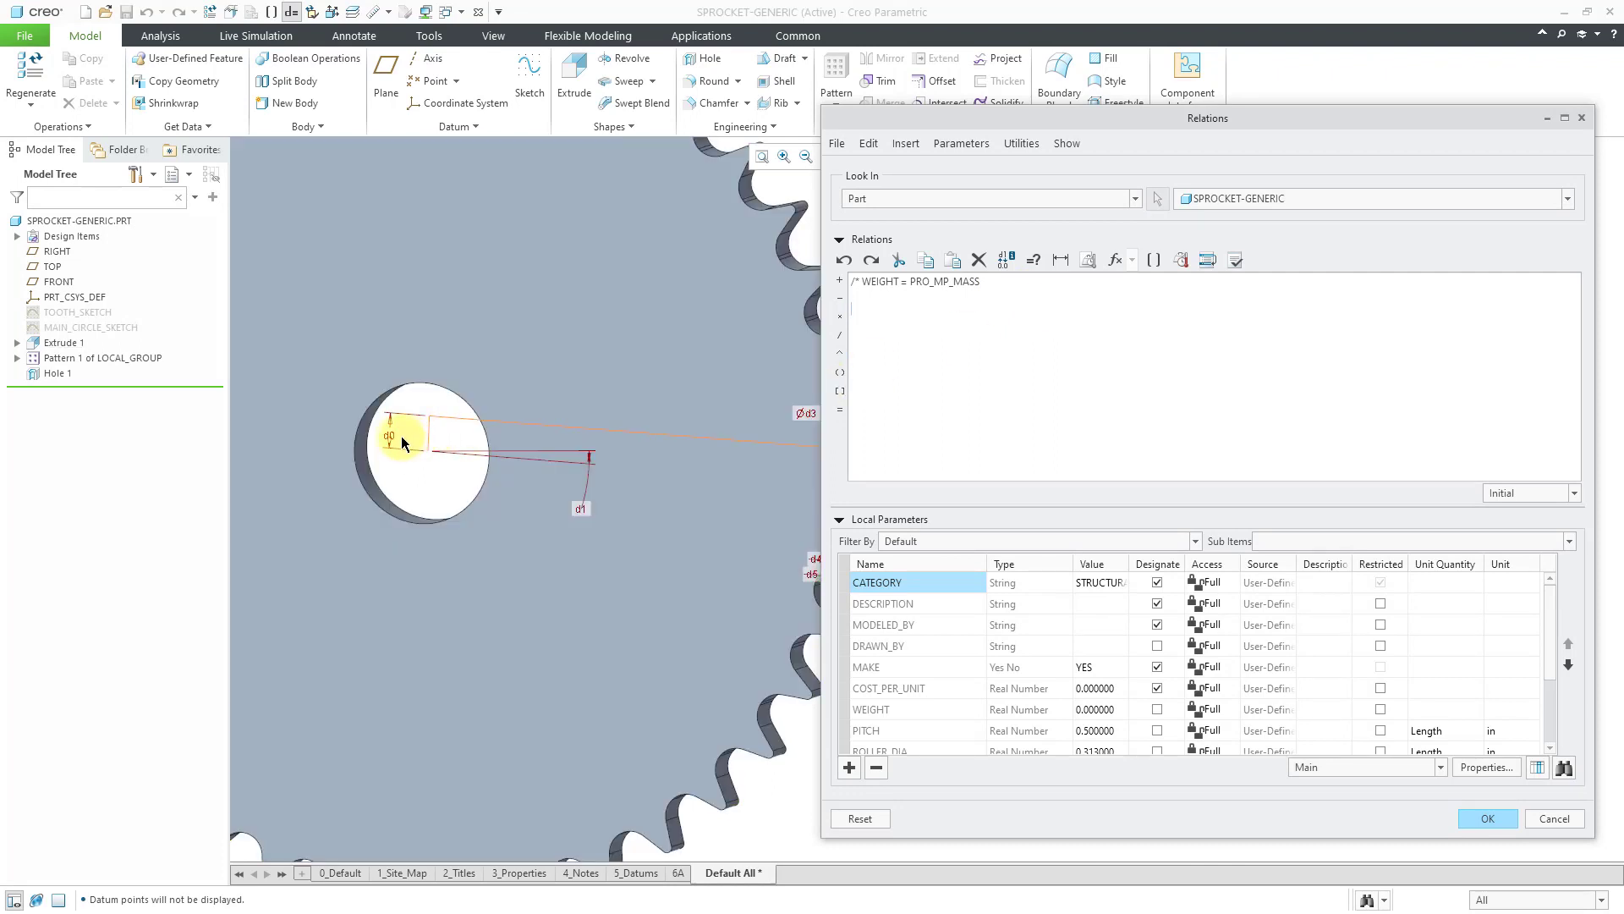
left_click(394, 439)
type("=")
left_click_drag(1552, 631, 1549, 699)
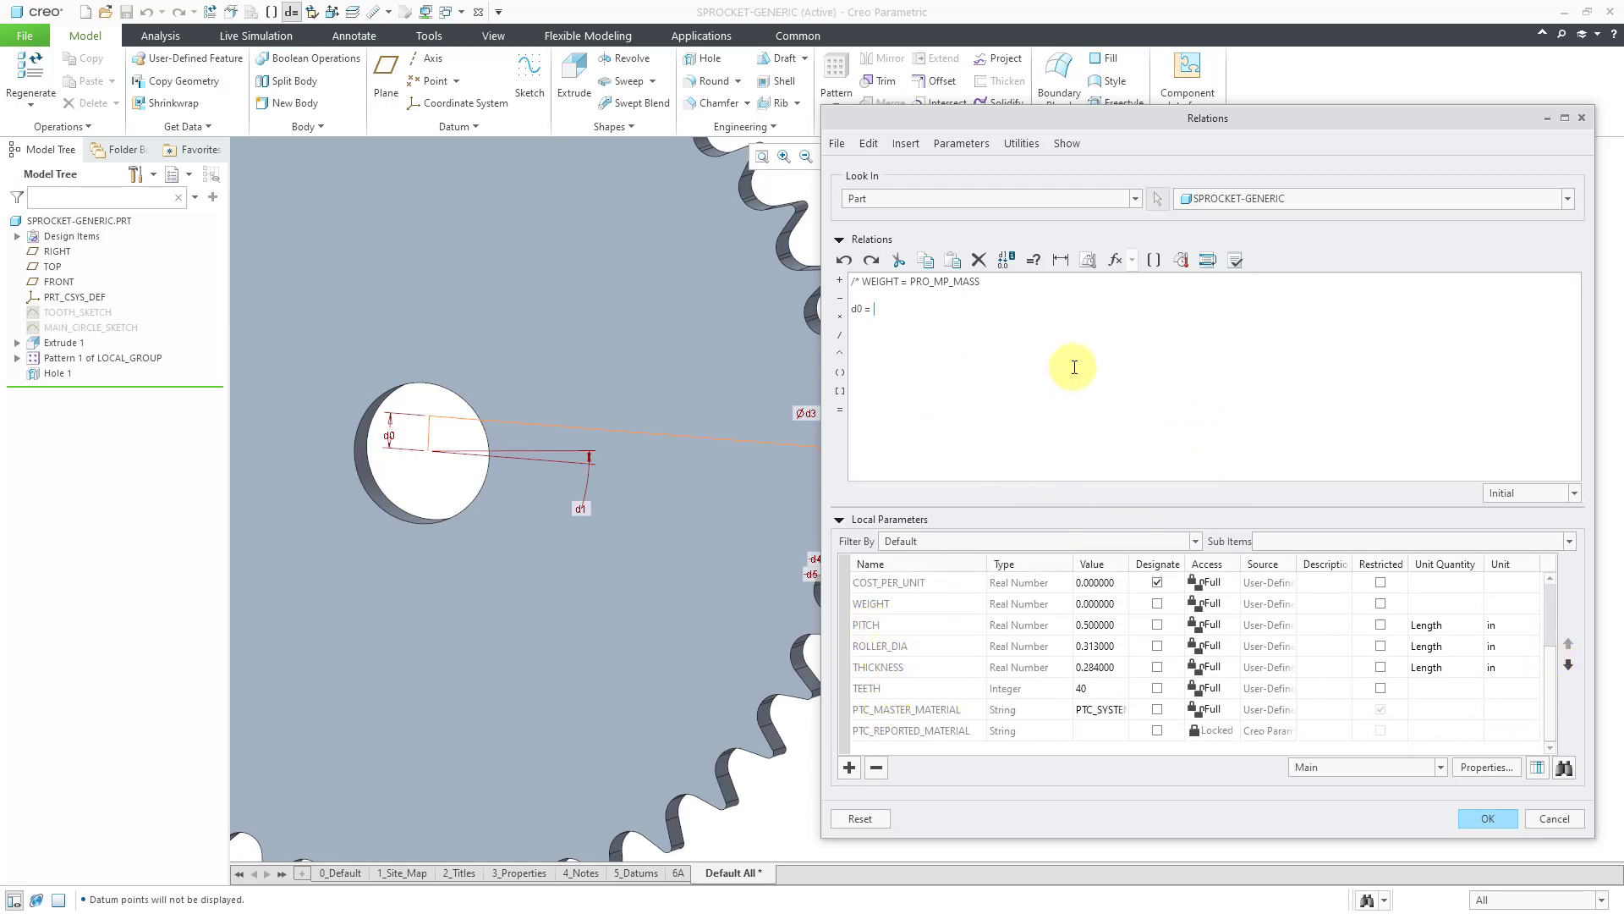
Complete the first relation as d0 = PITCH / 2 by inserting the PITCH parameter.
left_click(1154, 261)
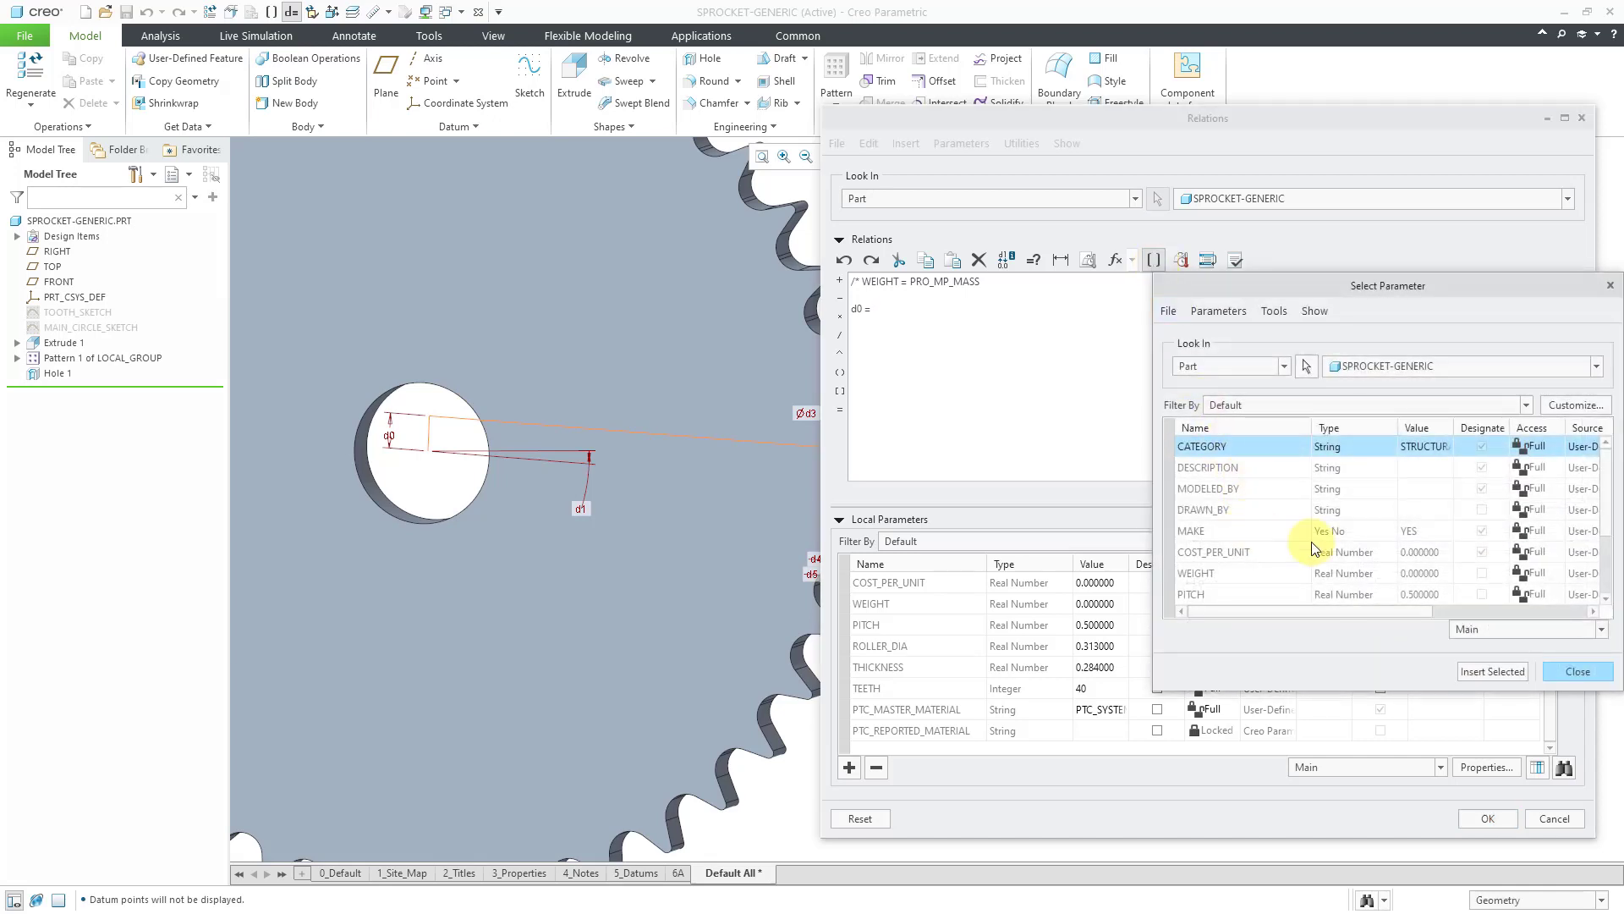
left_click(1212, 595)
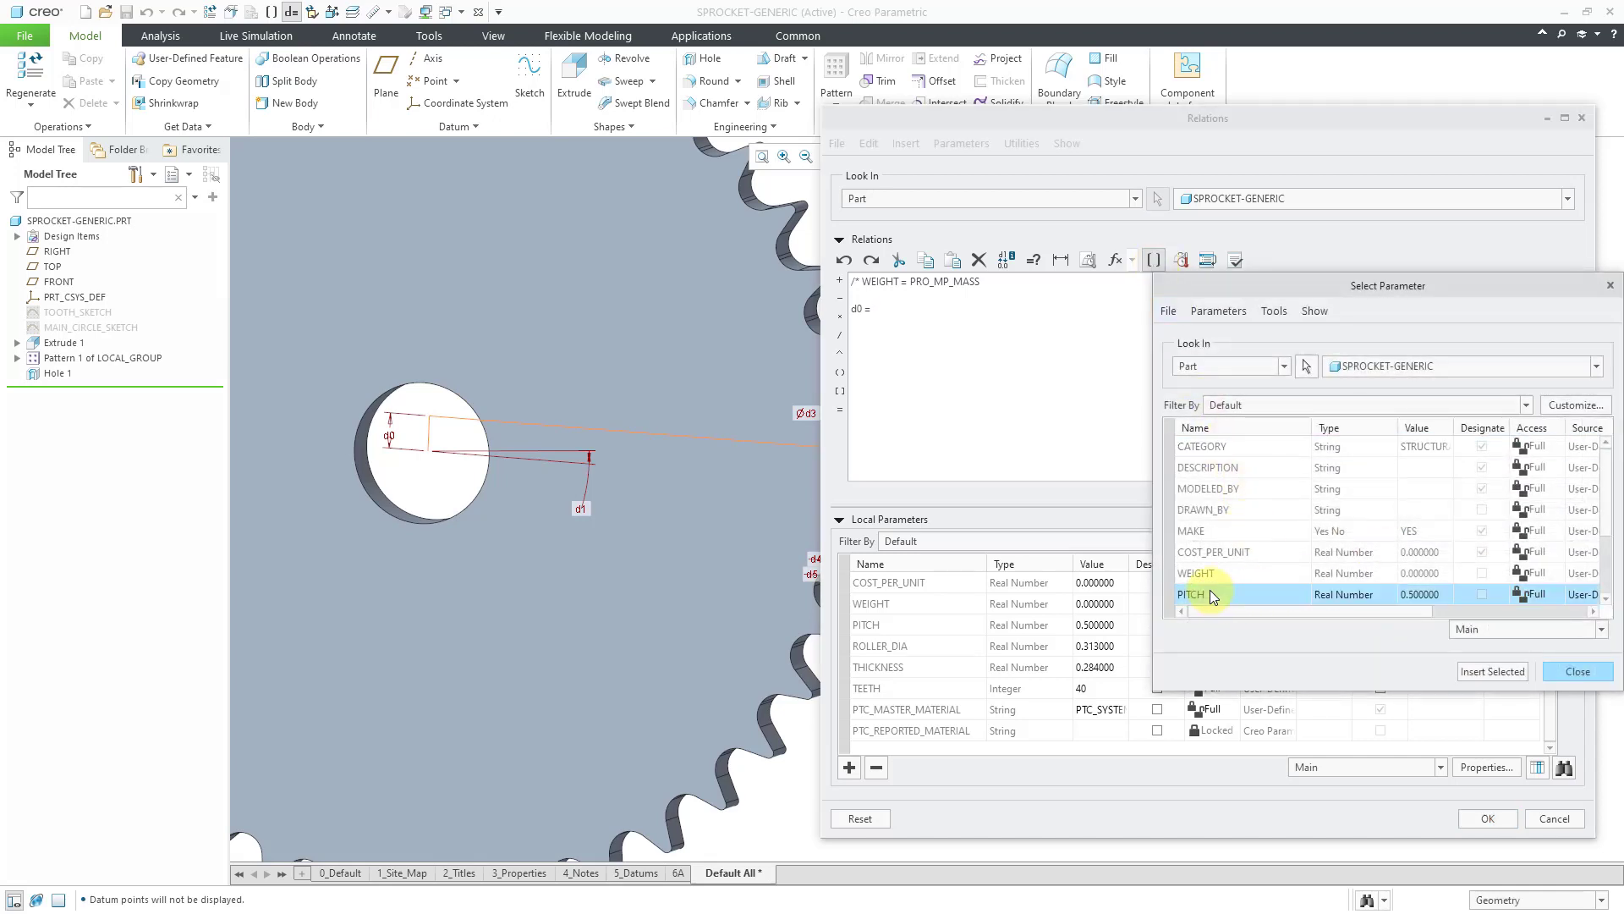
left_click(1504, 674)
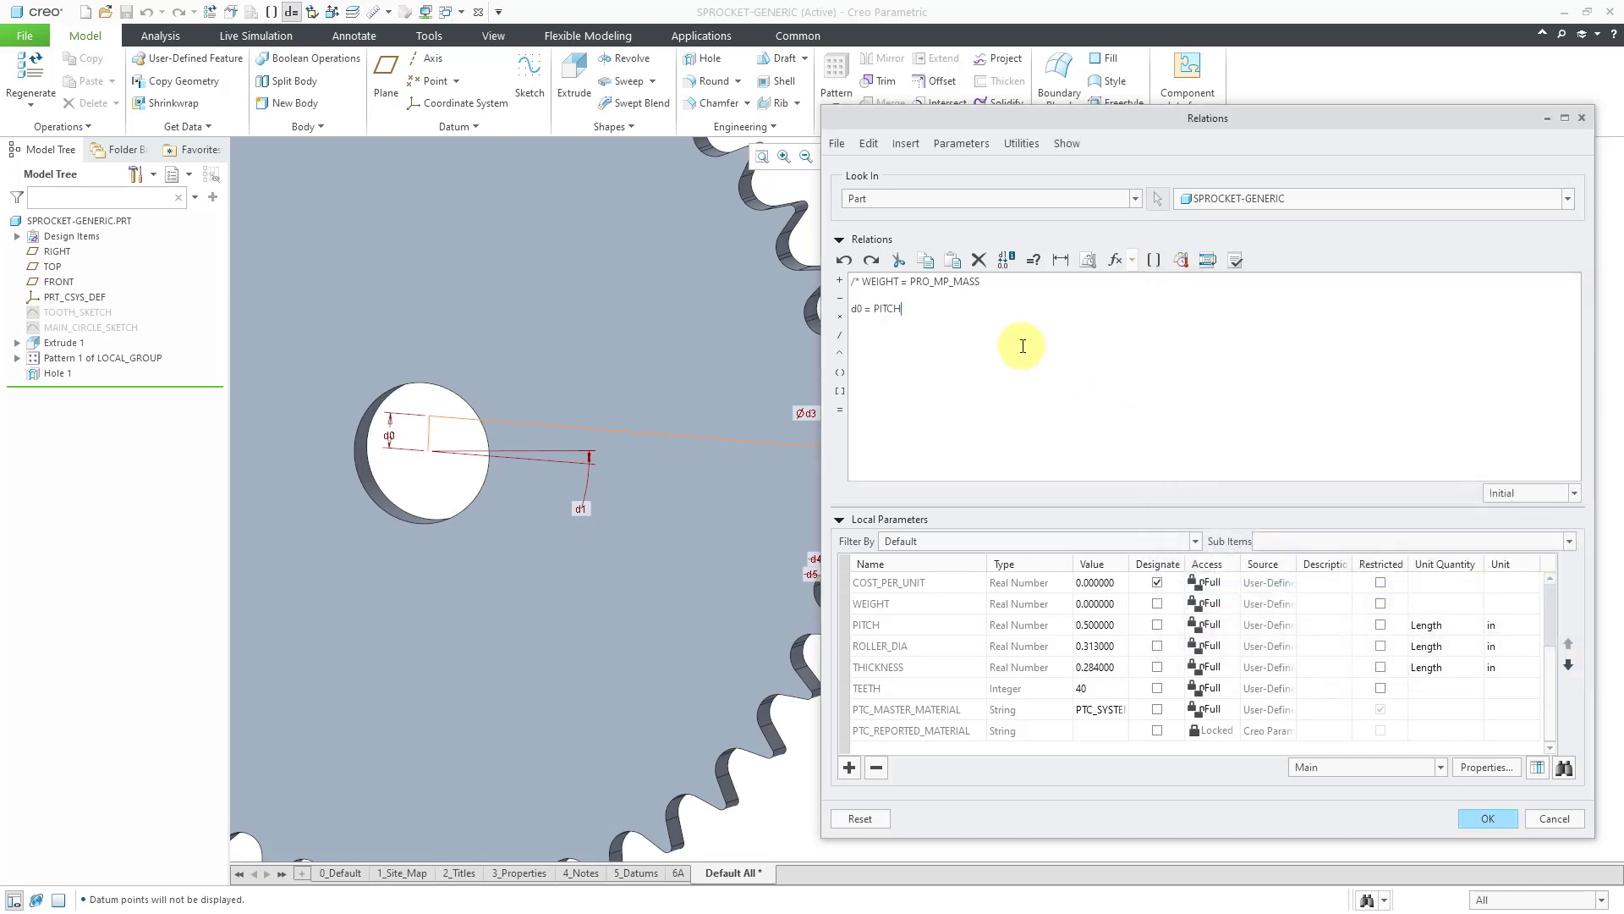
type("/ 2")
Add the relation d1 = 360 / (TEETH * 2) and show the remaining tooth dimensions.
left_click(580, 509)
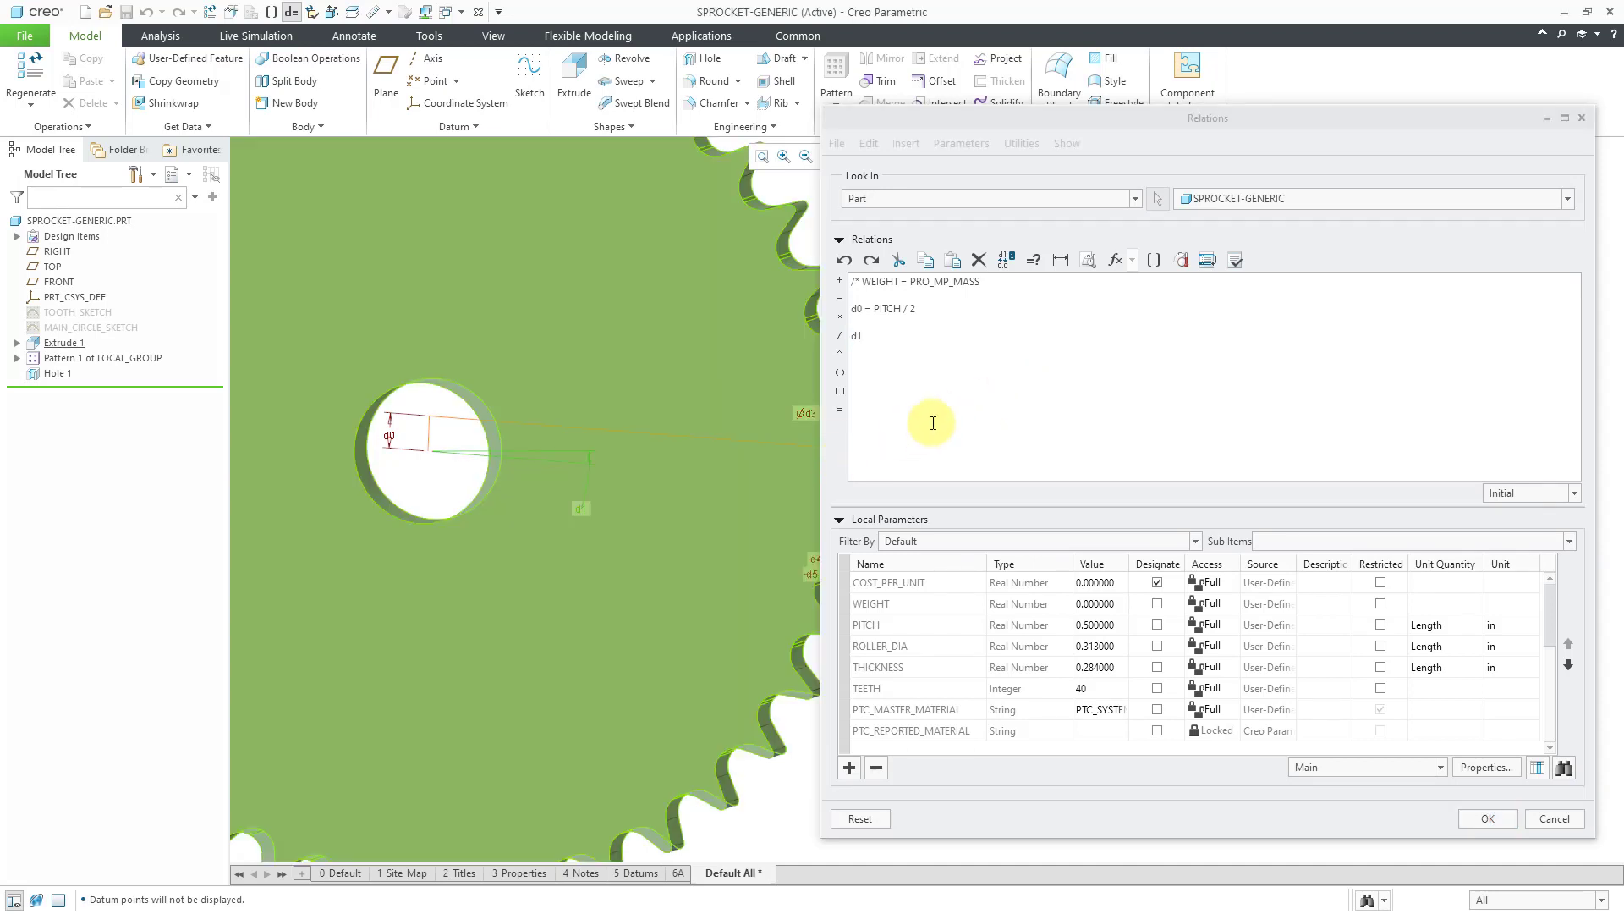
left_click(937, 337)
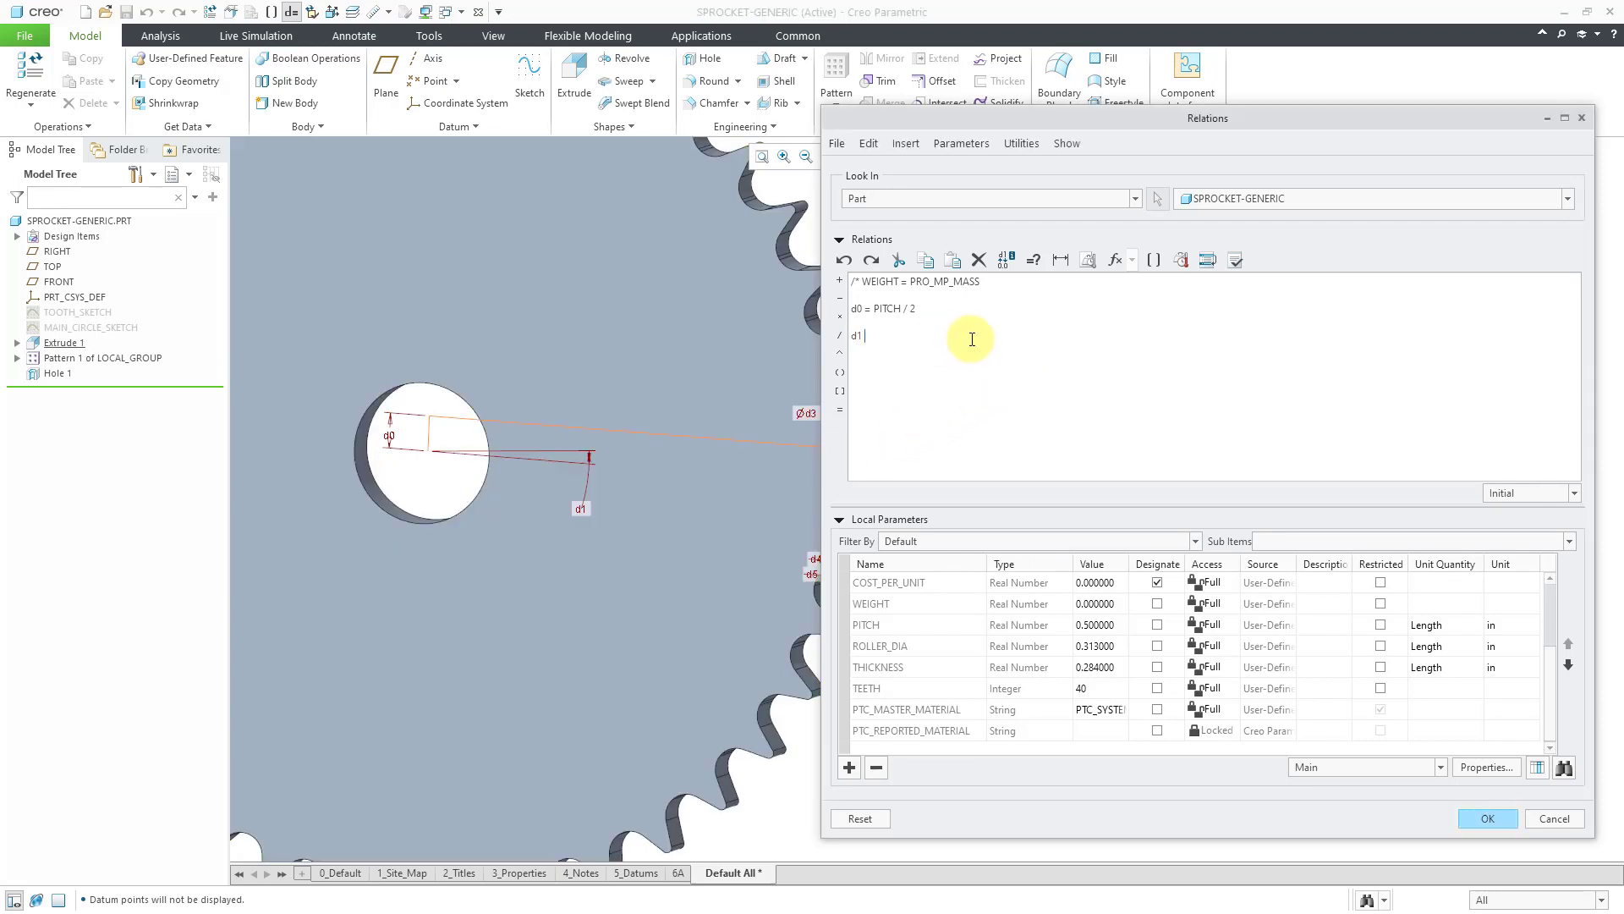
type("= 360 / (TEETH * 2")
left_click(672, 429)
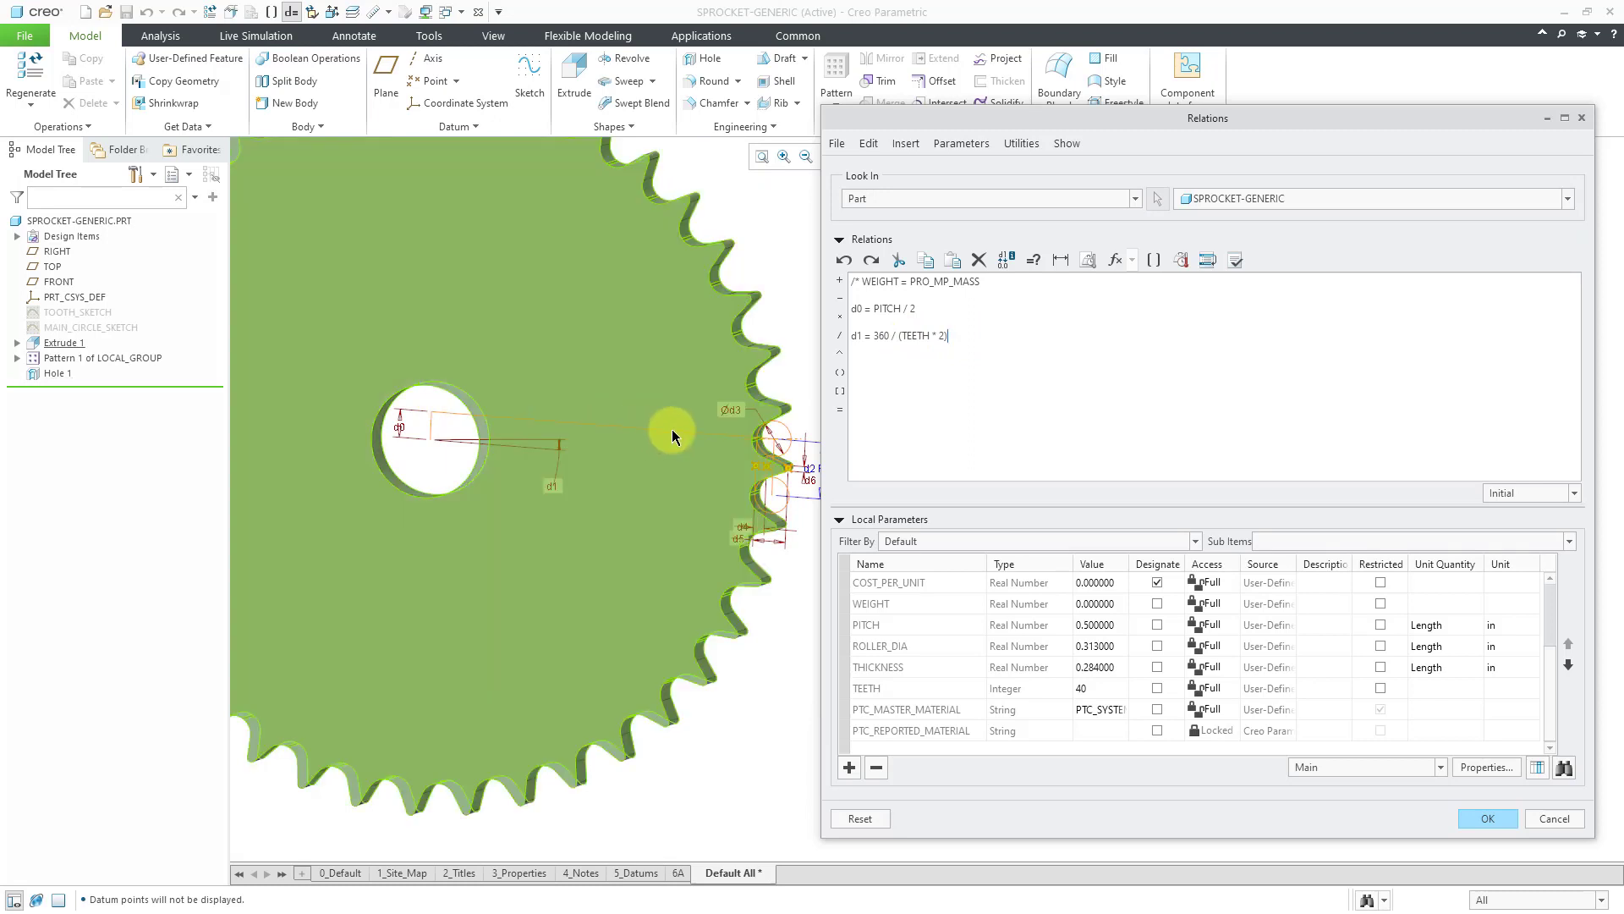
Zoom to one tooth and begin the relation d3 = ROLLER_DIA + .005 using its Ød3 dimension.
mouse_move(786, 449)
middle_mouse_down("shift")
mouse_move(661, 440)
mouse_move(652, 602)
mouse_move(689, 430)
mouse_move(714, 536)
mouse_move(704, 524)
middle_mouse_up("shift")
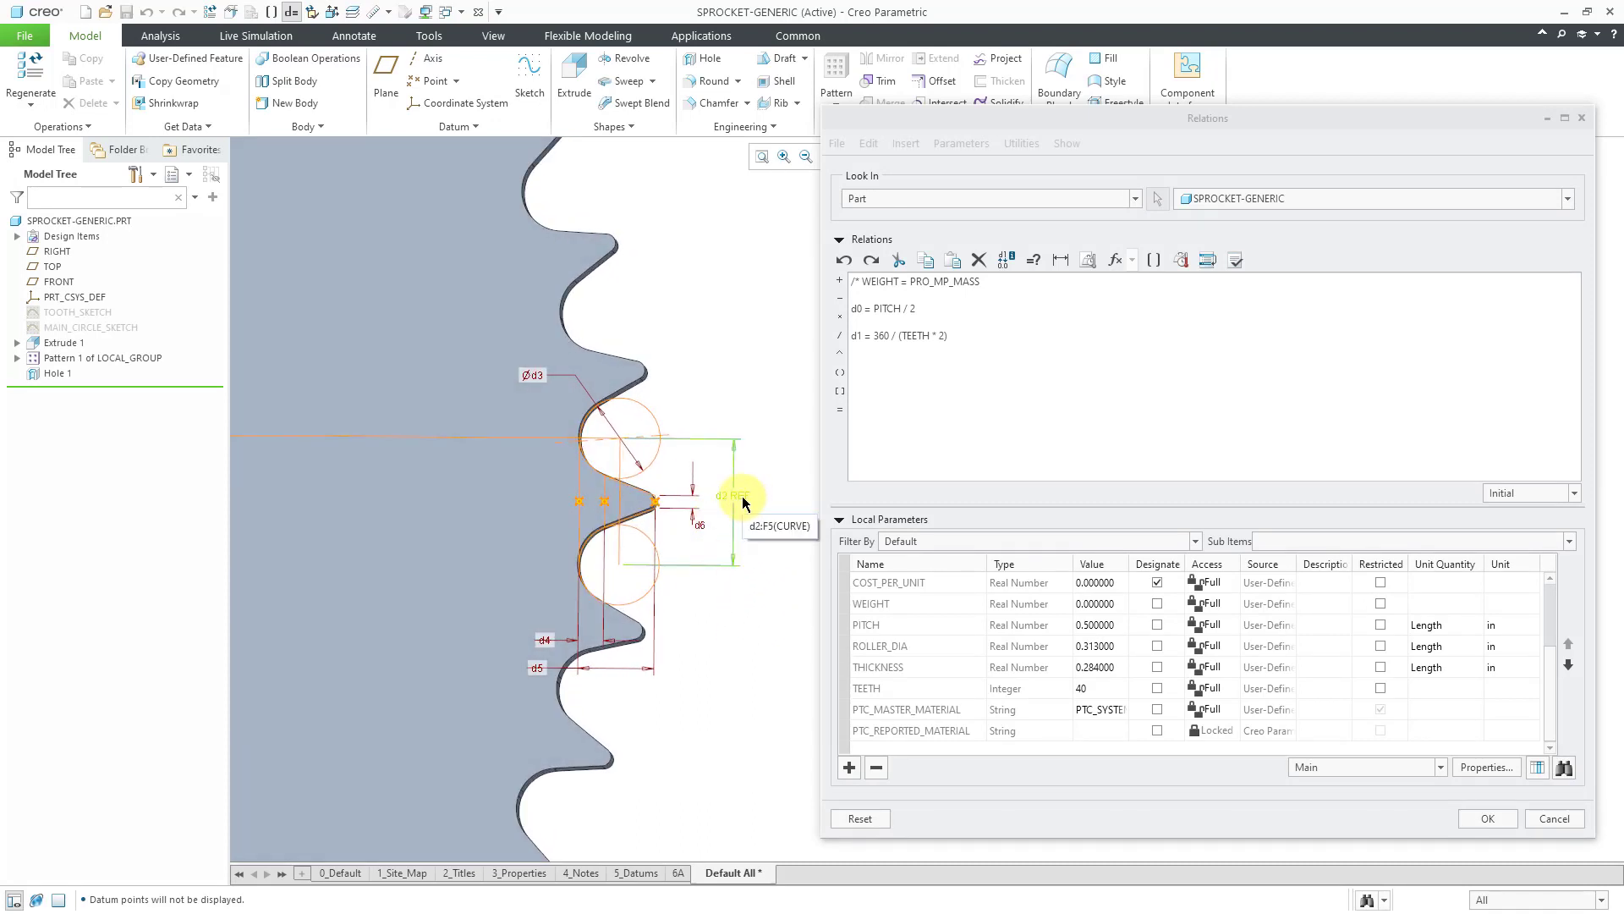
mouse_move(751, 505)
middle_mouse_down()
mouse_move(741, 495)
mouse_move(738, 519)
middle_mouse_up()
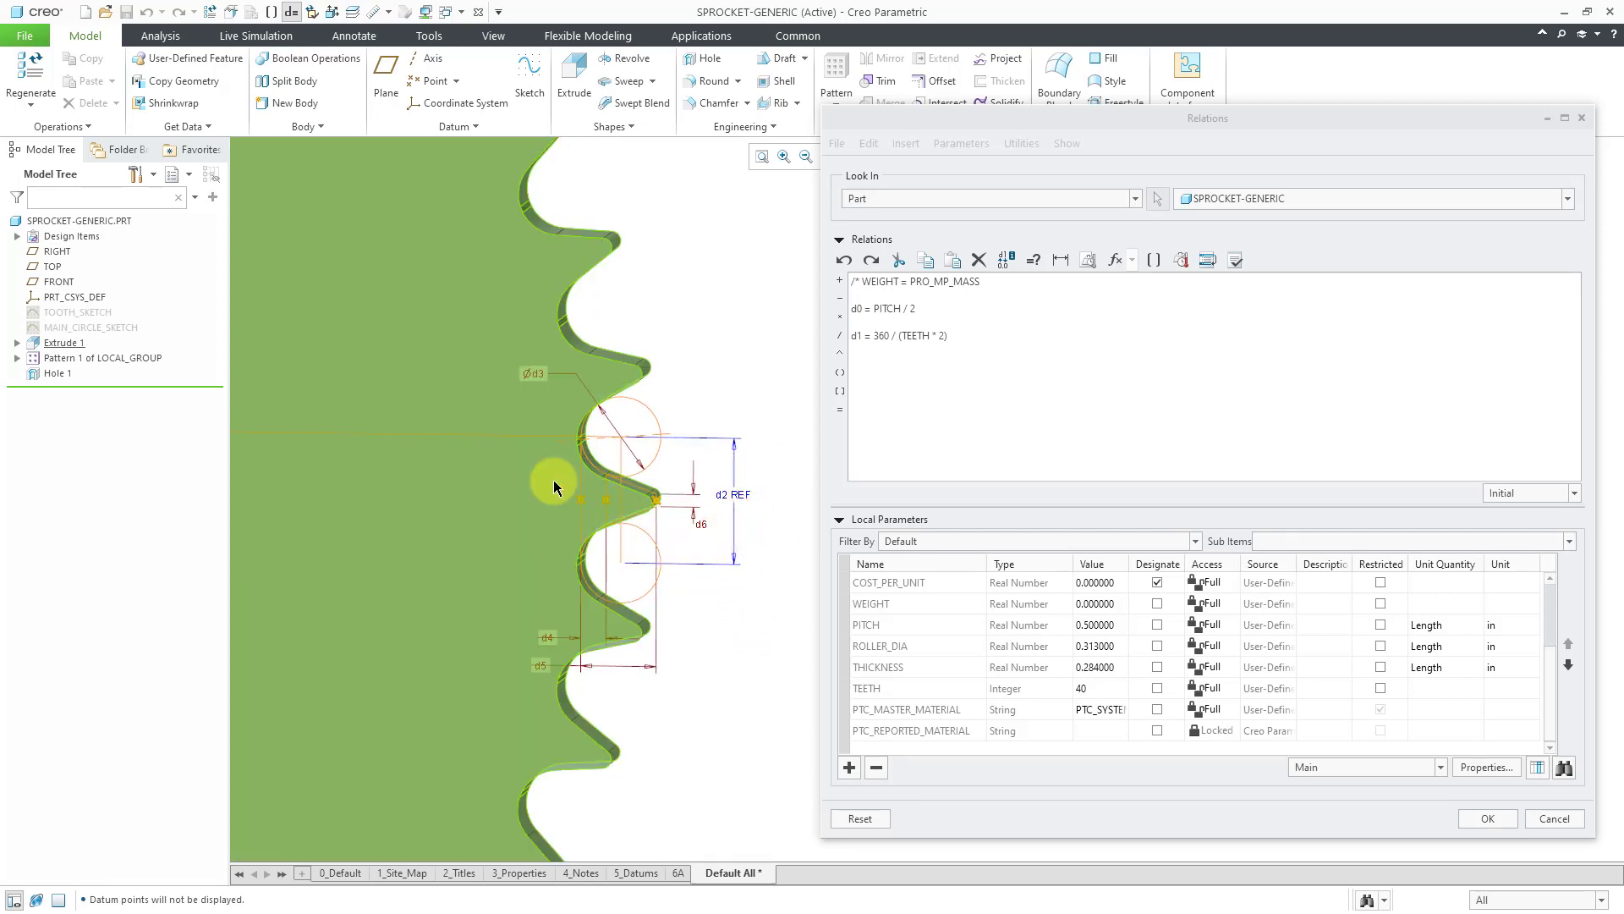
scroll(554, 488, "up", 5)
middle_click_drag(573, 499, 561, 668, "ctrl")
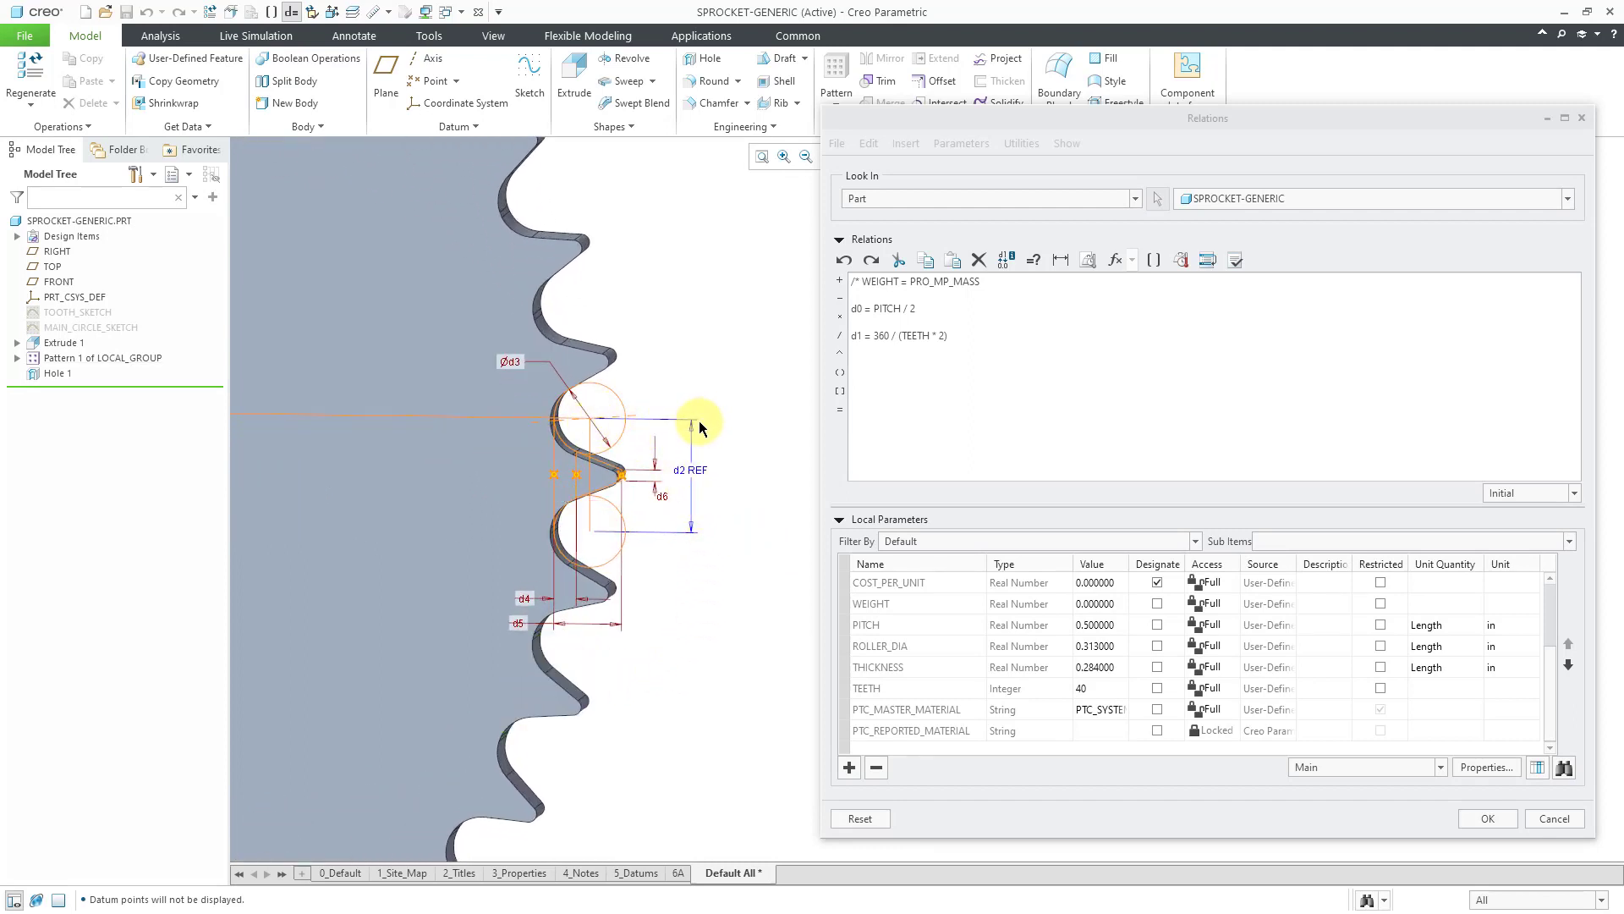
left_click(928, 374)
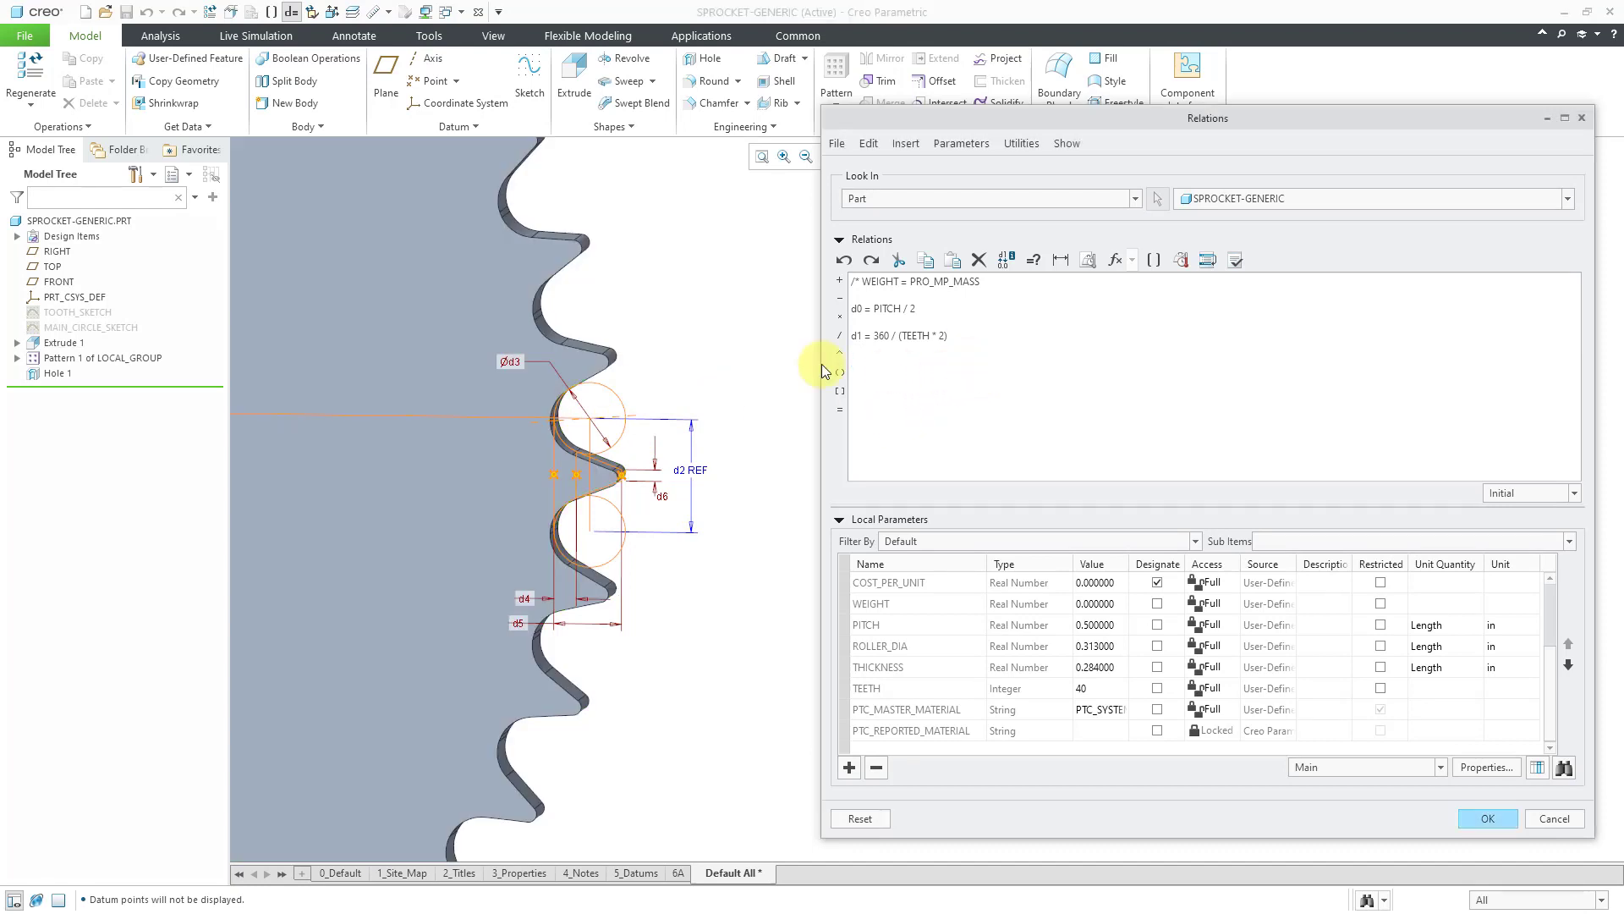
left_click(511, 362)
type("ROLLER_DIA")
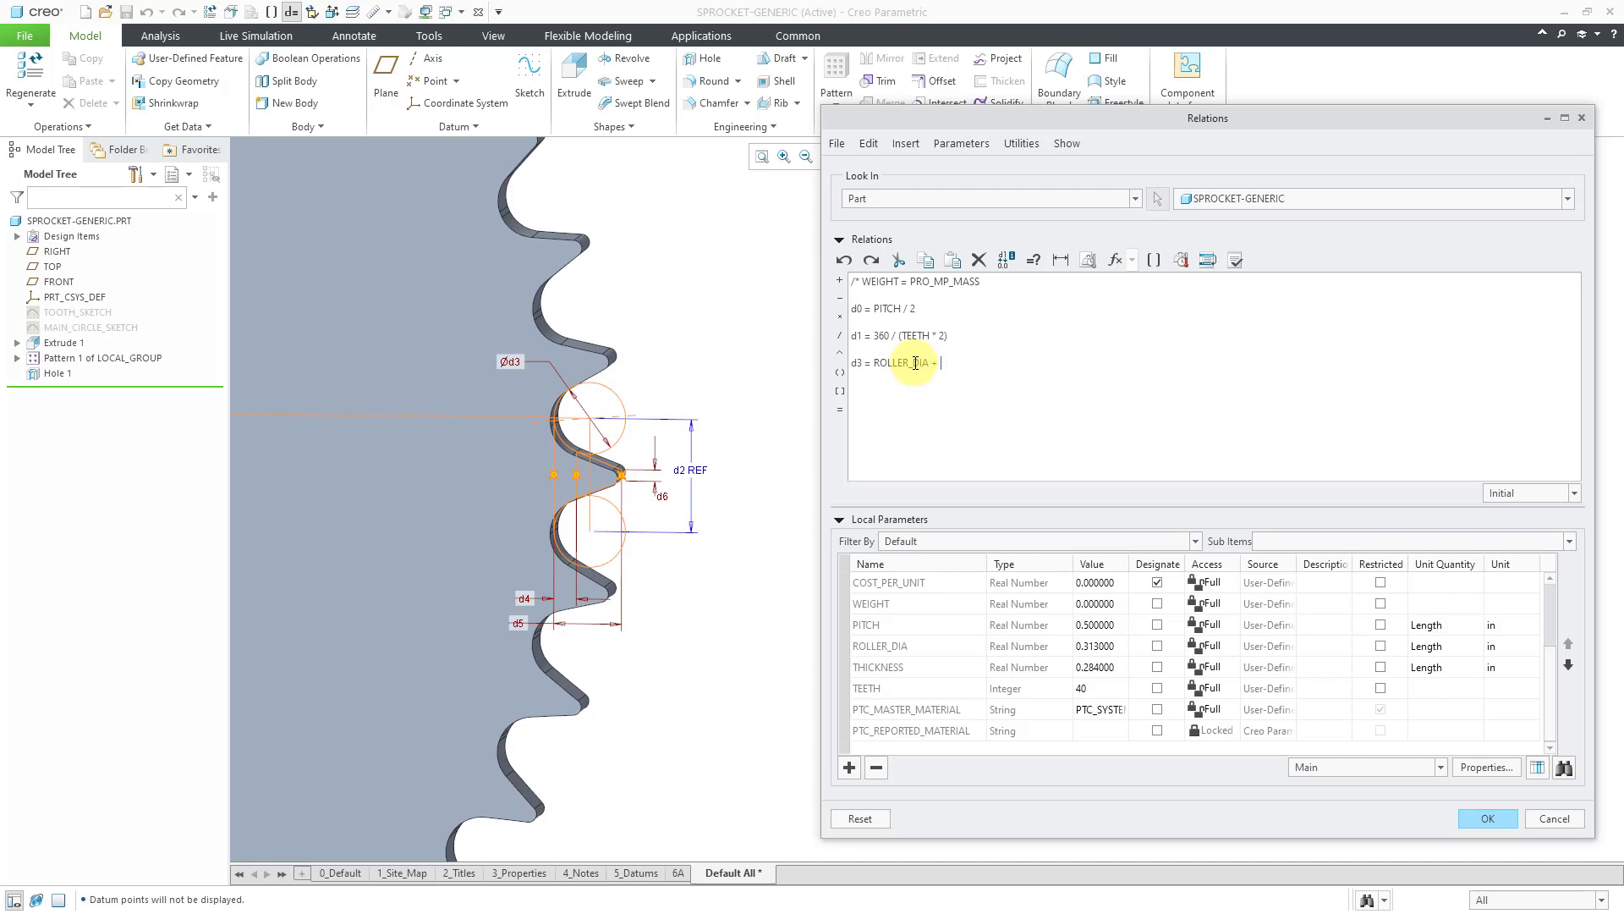
type(" + .005")
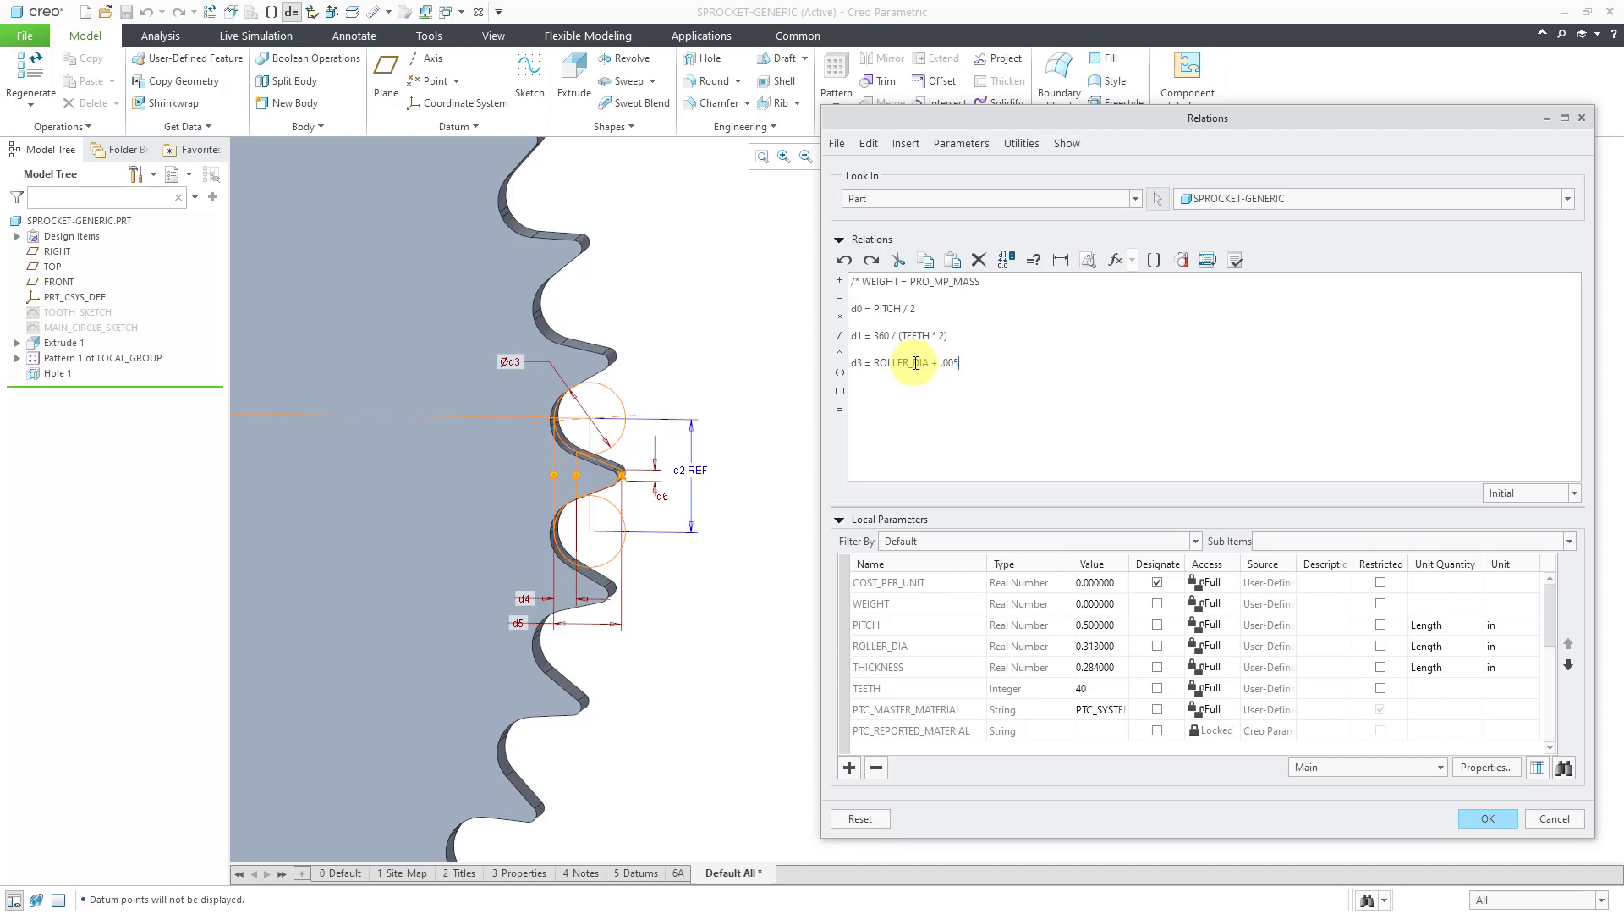
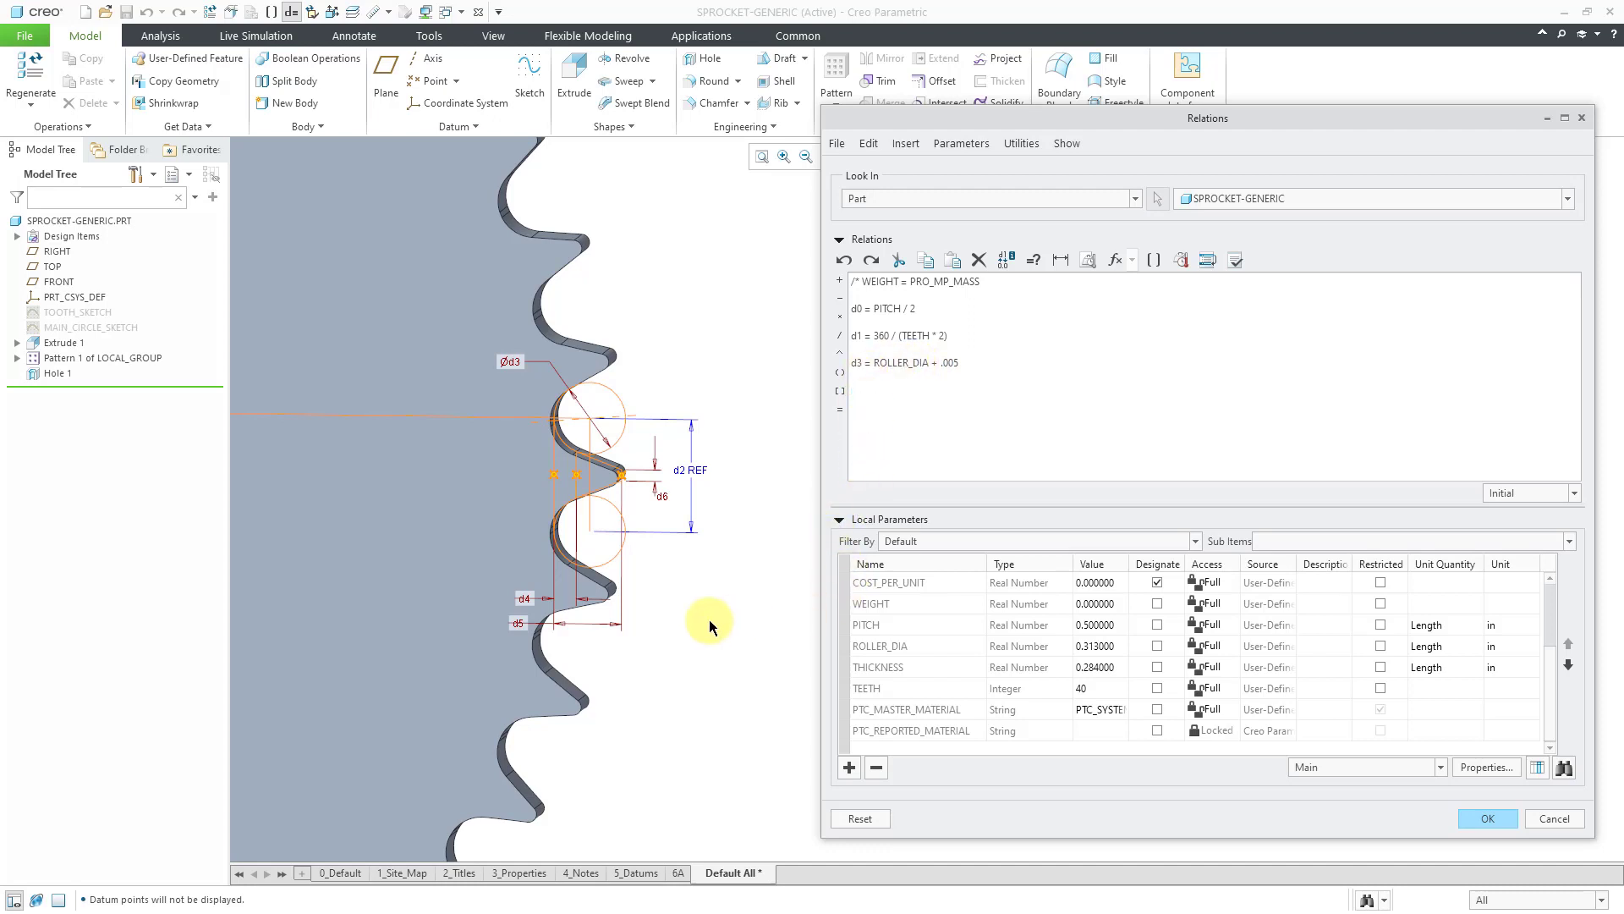
Add the relations d4 = PITCH * 0.2 and d5 = PITCH * 0.6.
left_click(524, 604)
type("= PITCH")
type(" * 0.2  d")
type("5")
key("BackSpace")
type("= PITCH * 0.6")
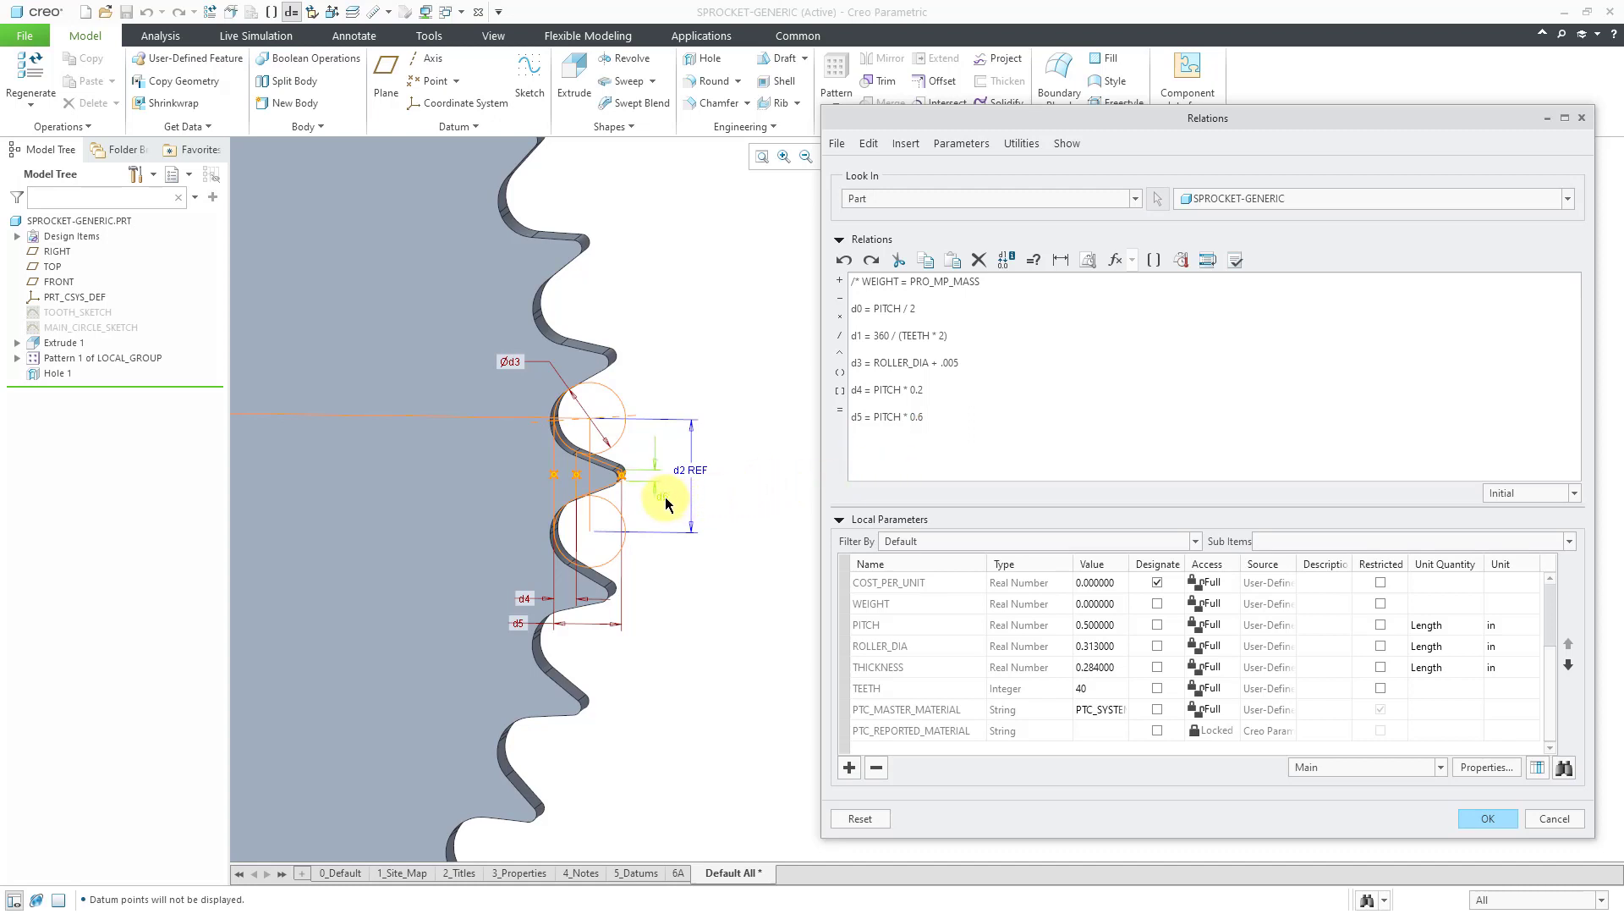
Add d6 = PITCH * 0.1 and apply the relations.
left_click(717, 495)
left_click(996, 449)
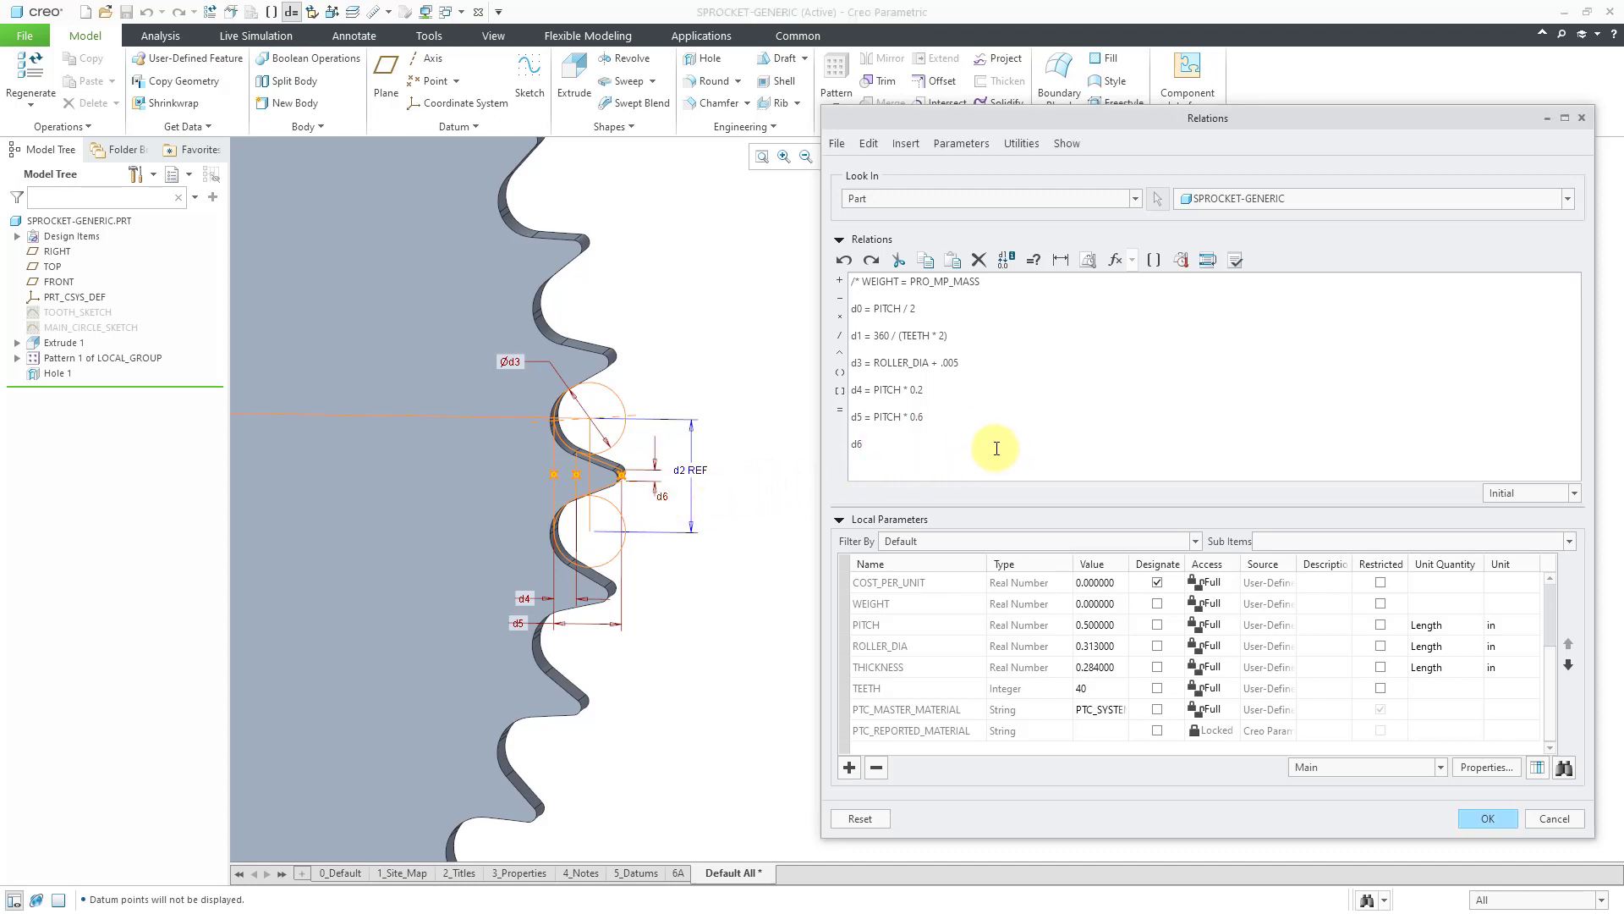
type("= PITCH * 0.1")
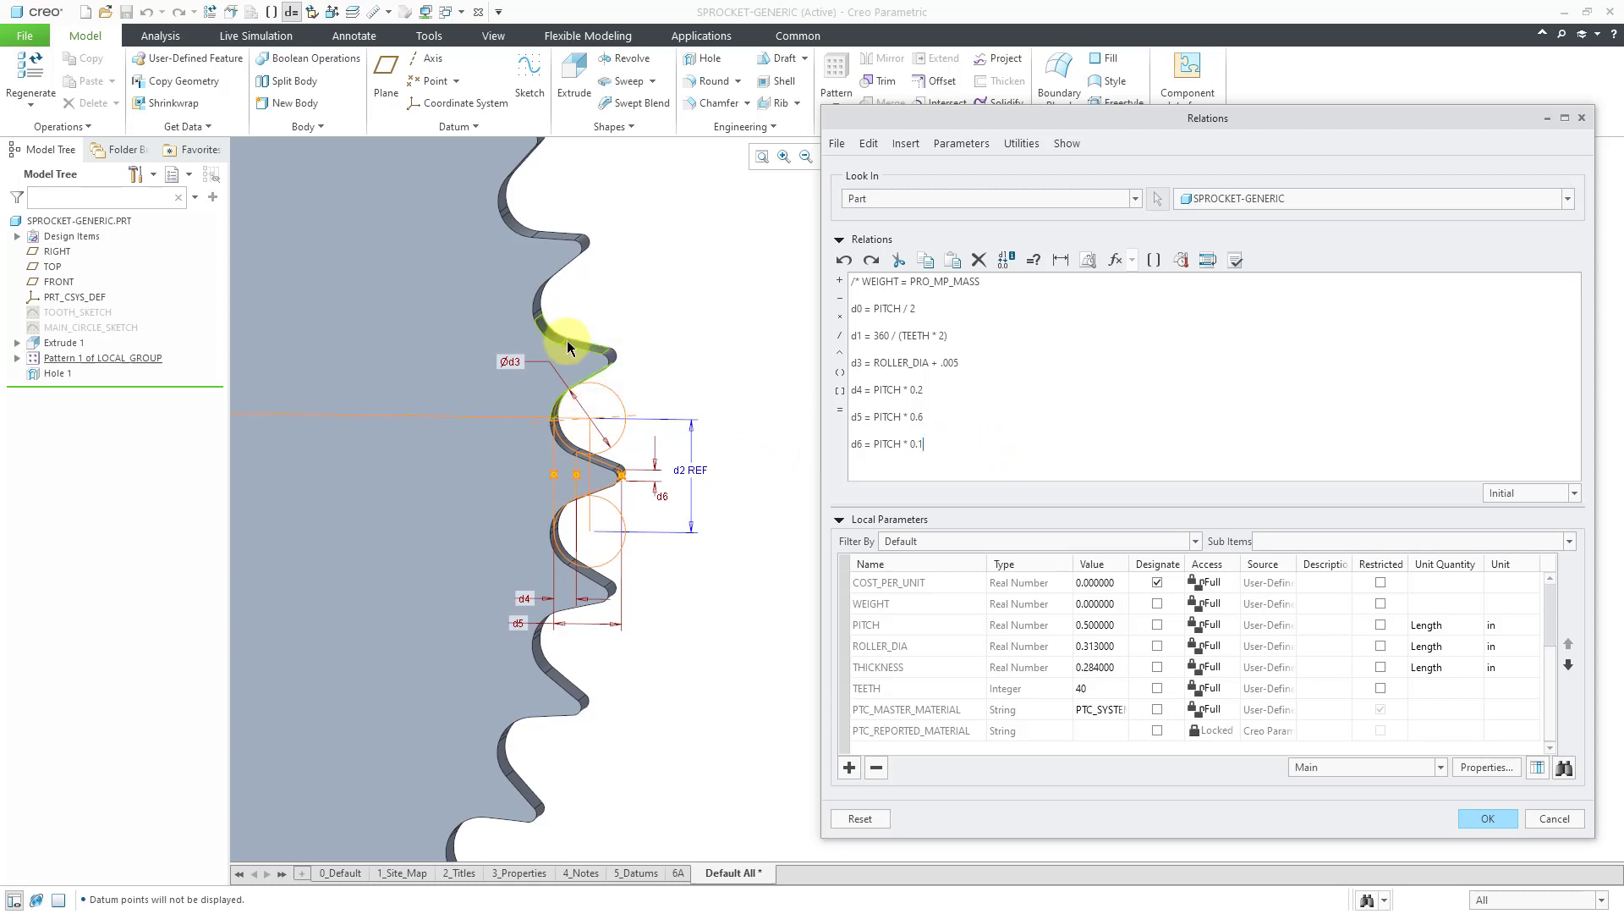
scroll(729, 493, "down", 5)
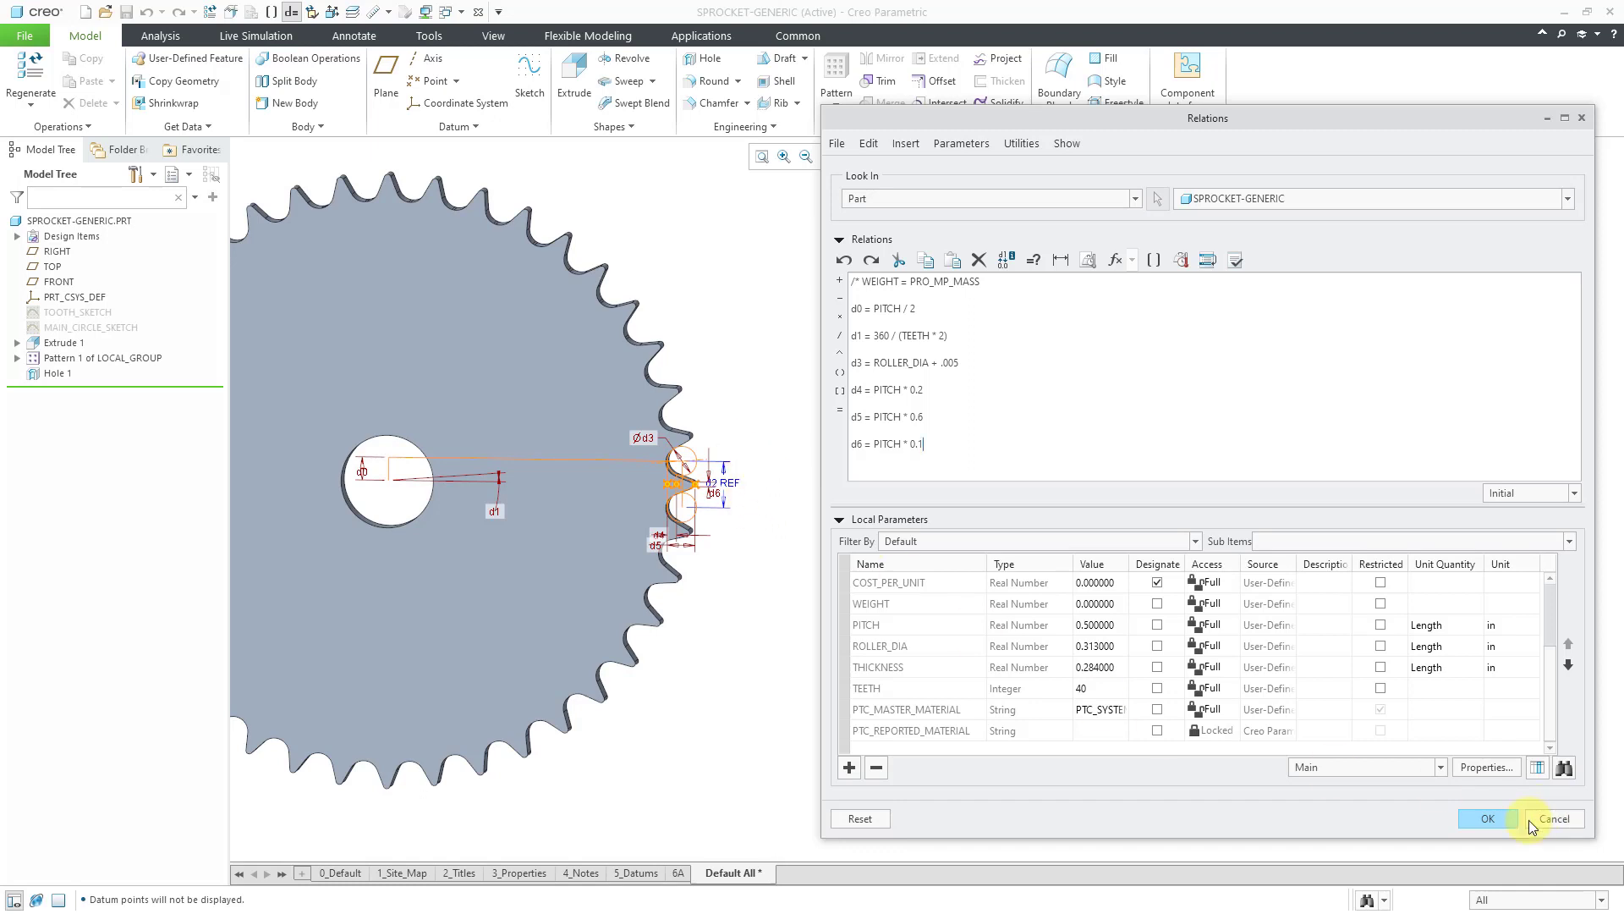
left_click(1489, 818)
Reopen the Relations editor and display Extrude 1's dimensions on the sprocket.
scroll(1015, 499, "down", 2)
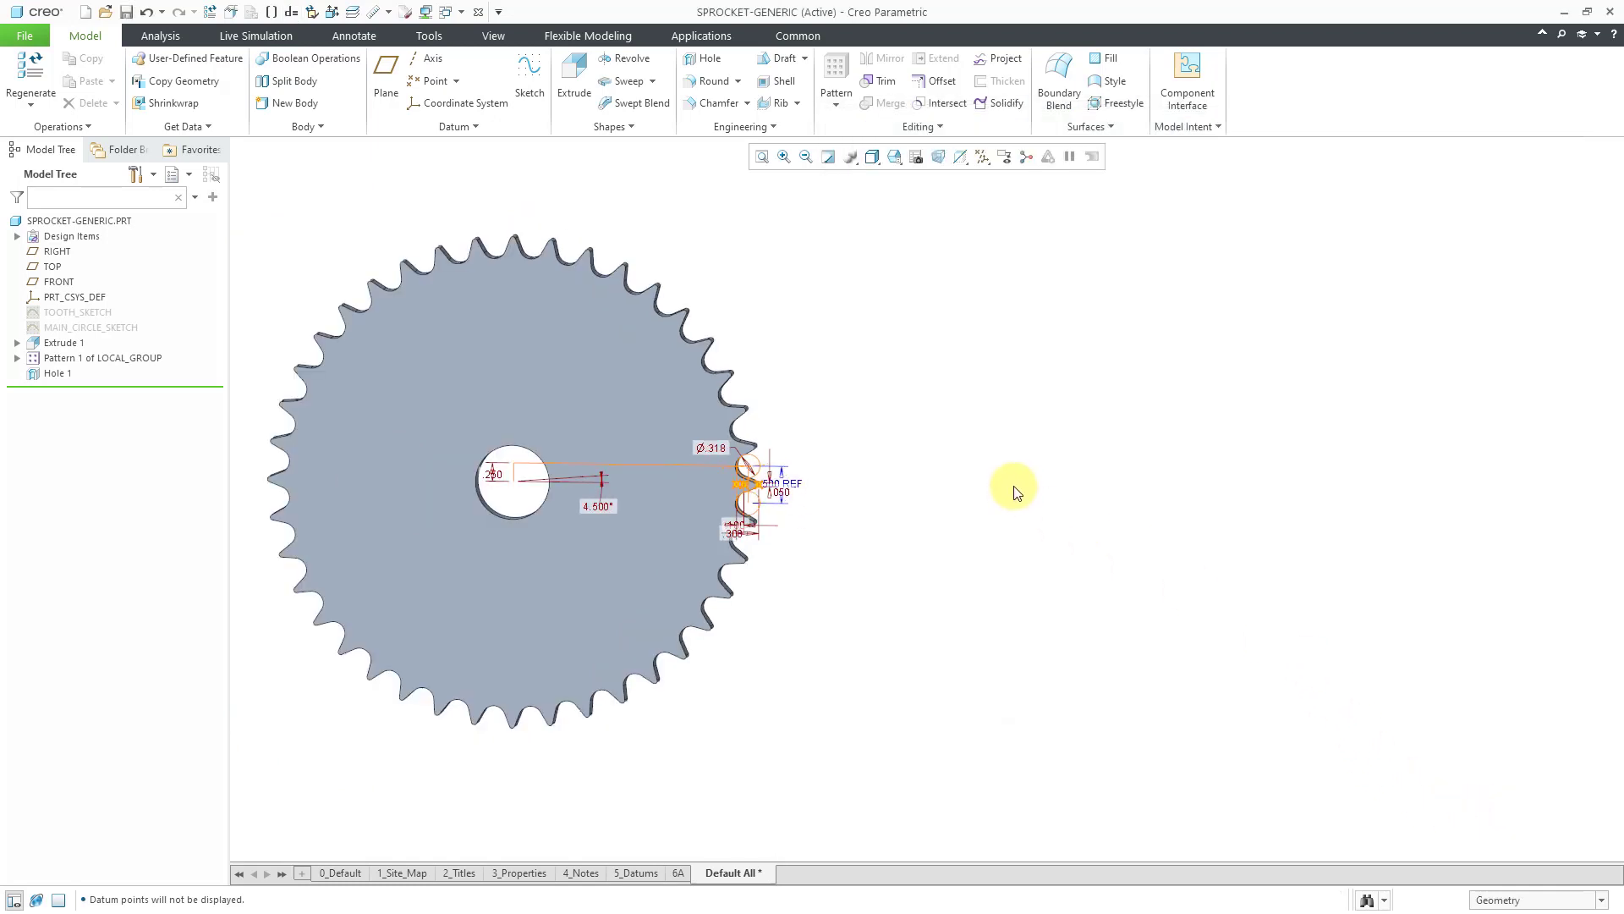
middle_click_drag(1012, 490, 984, 410)
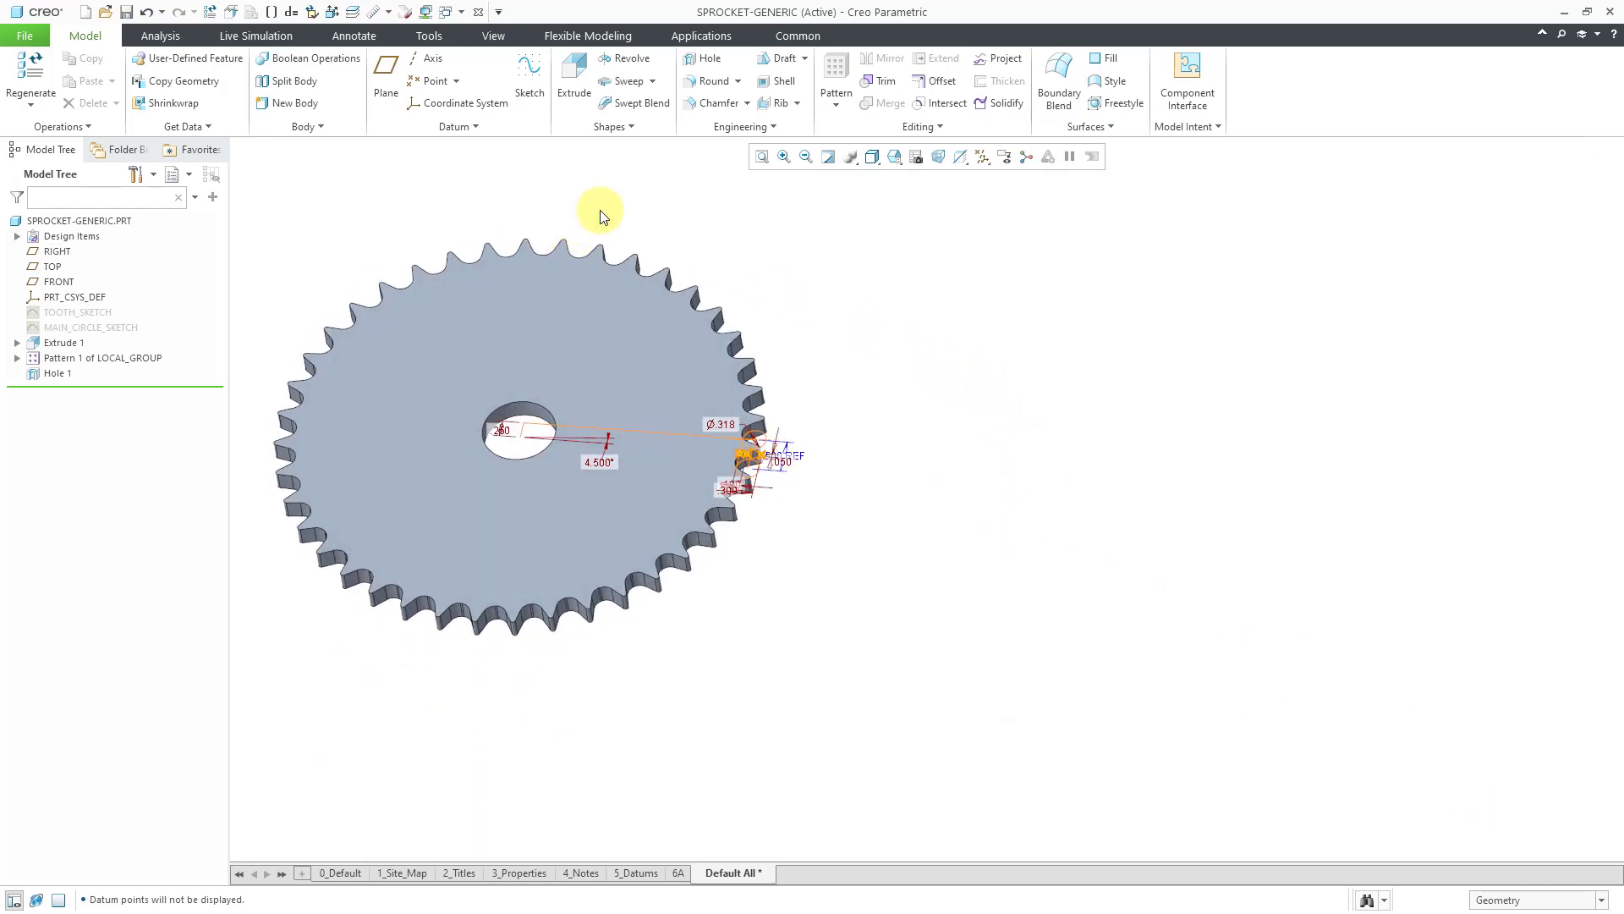
left_click(1186, 126)
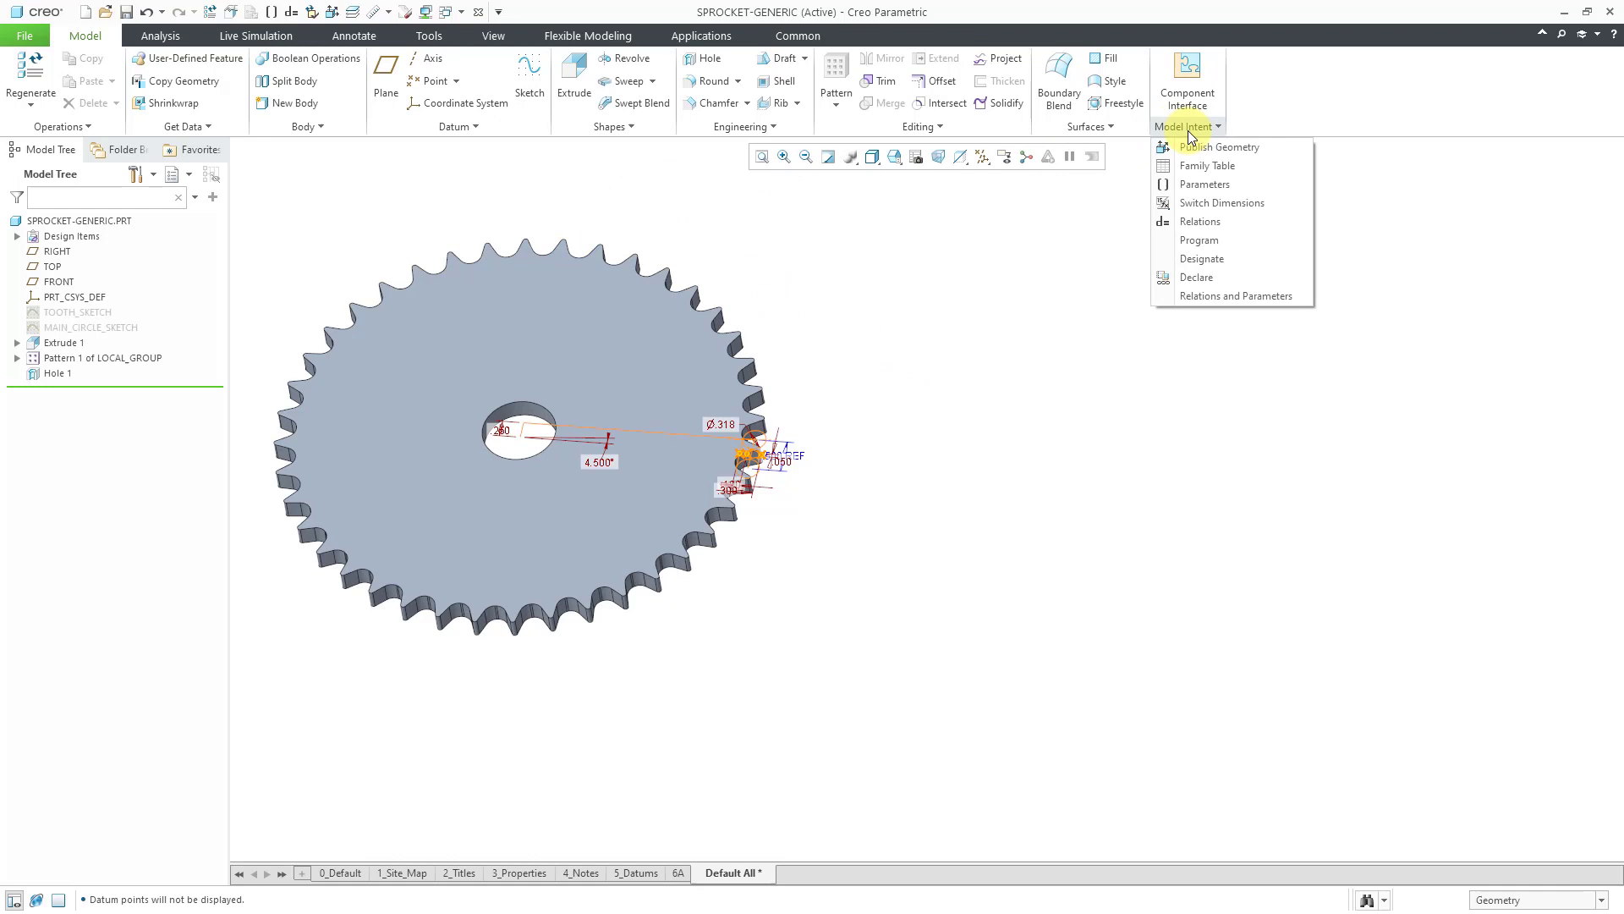
left_click(1206, 224)
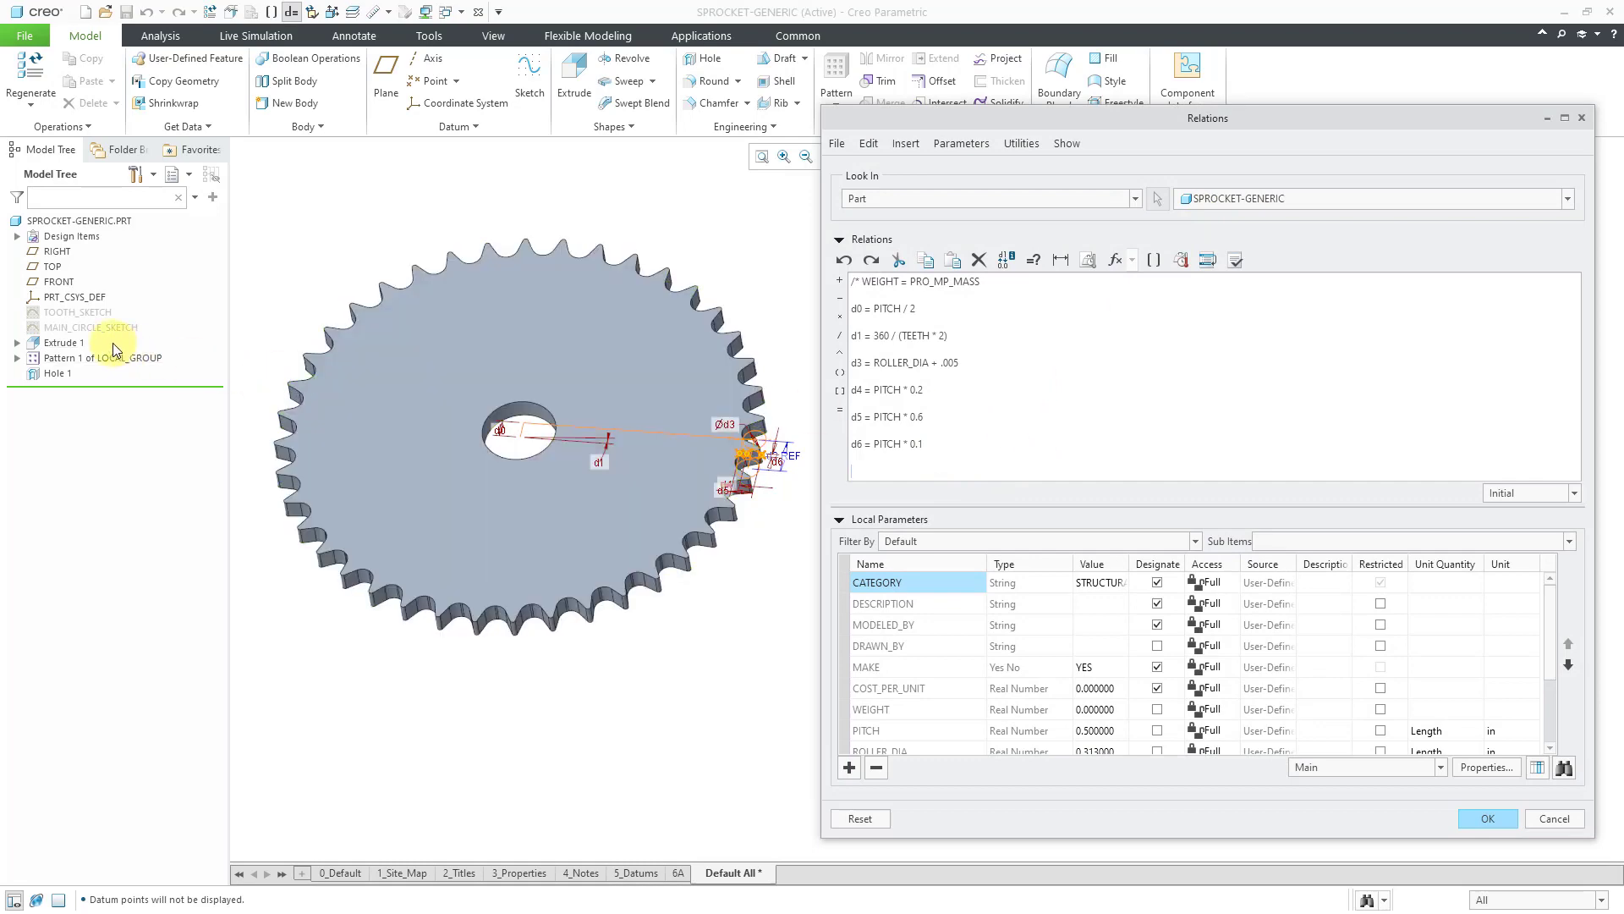
left_click(68, 344)
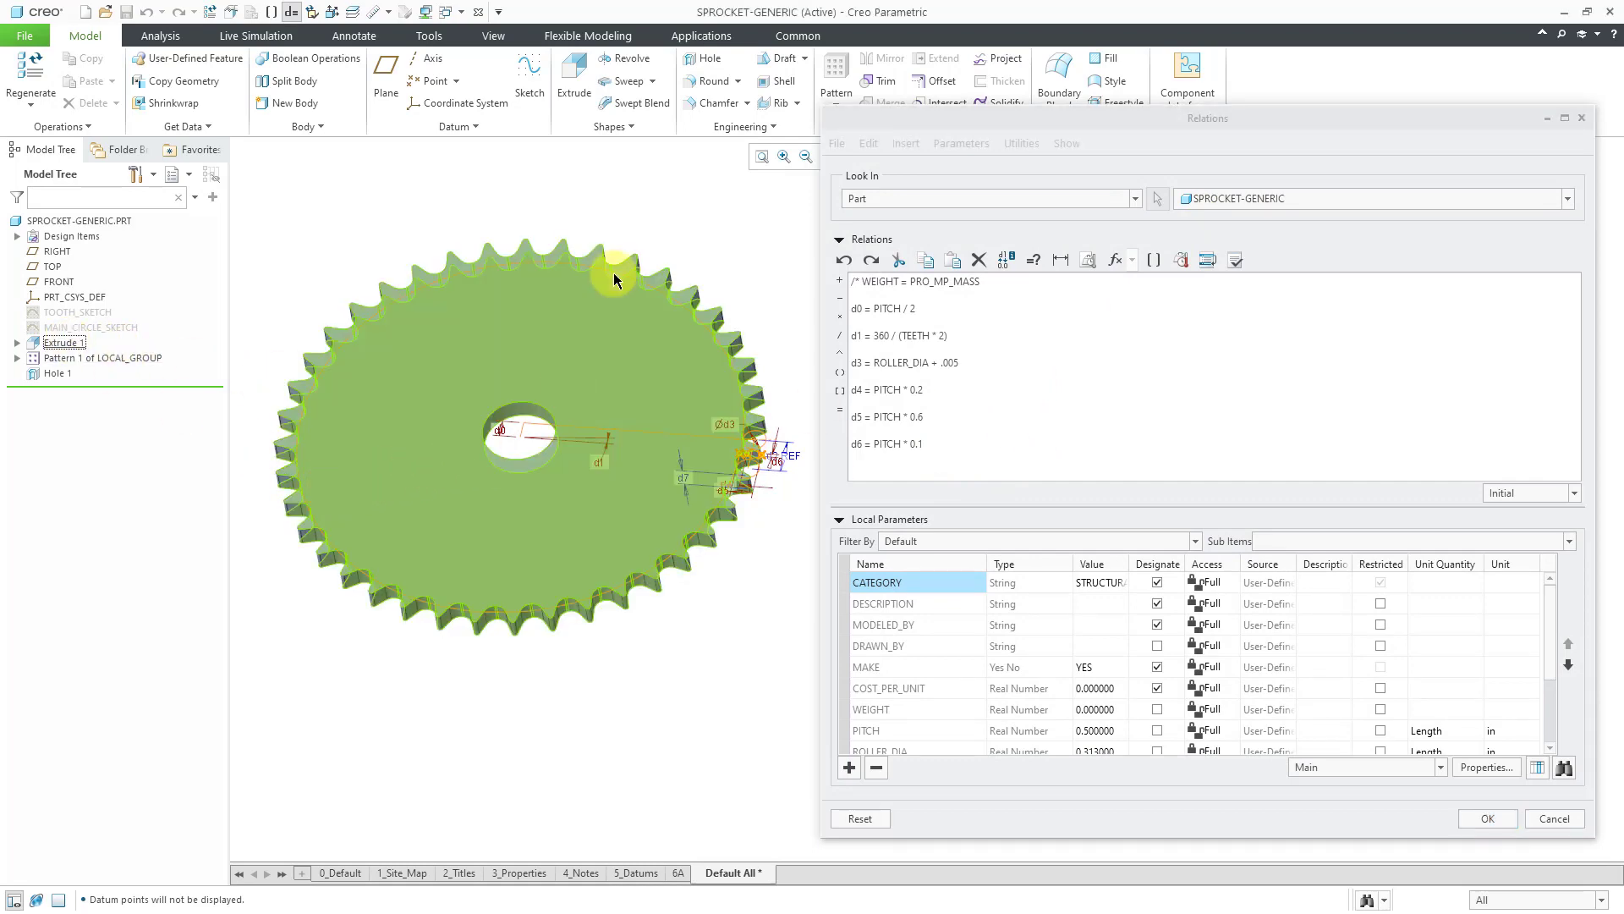
middle_click_drag(505, 339, 518, 290)
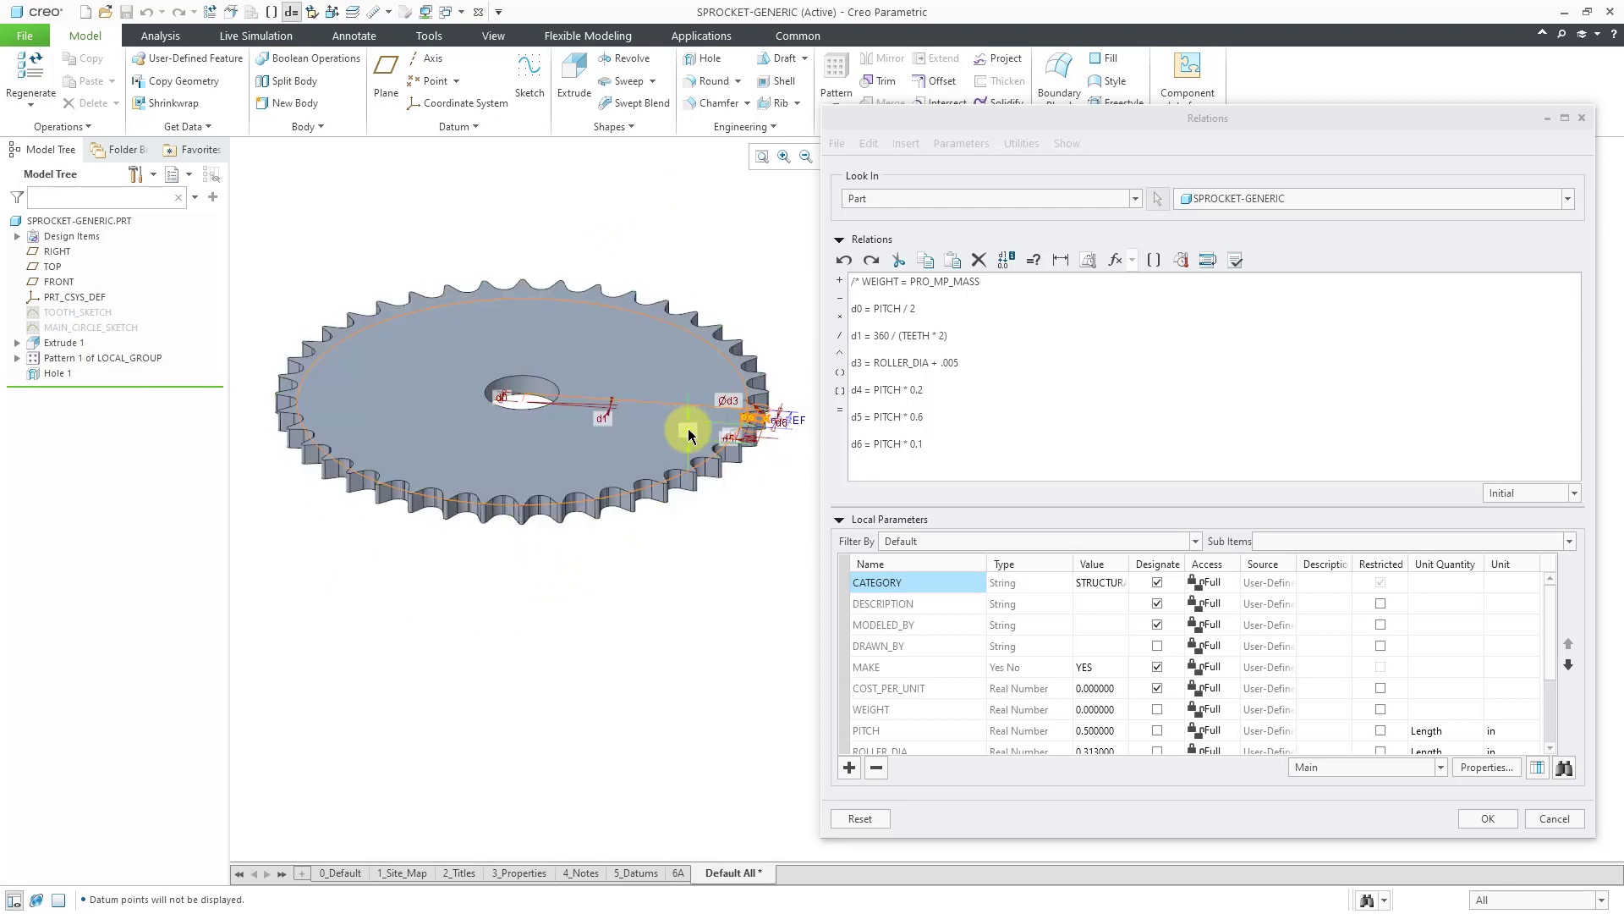
Add the relation d7 = THICKNESS for the extrude depth.
left_click(689, 435)
left_click(929, 471)
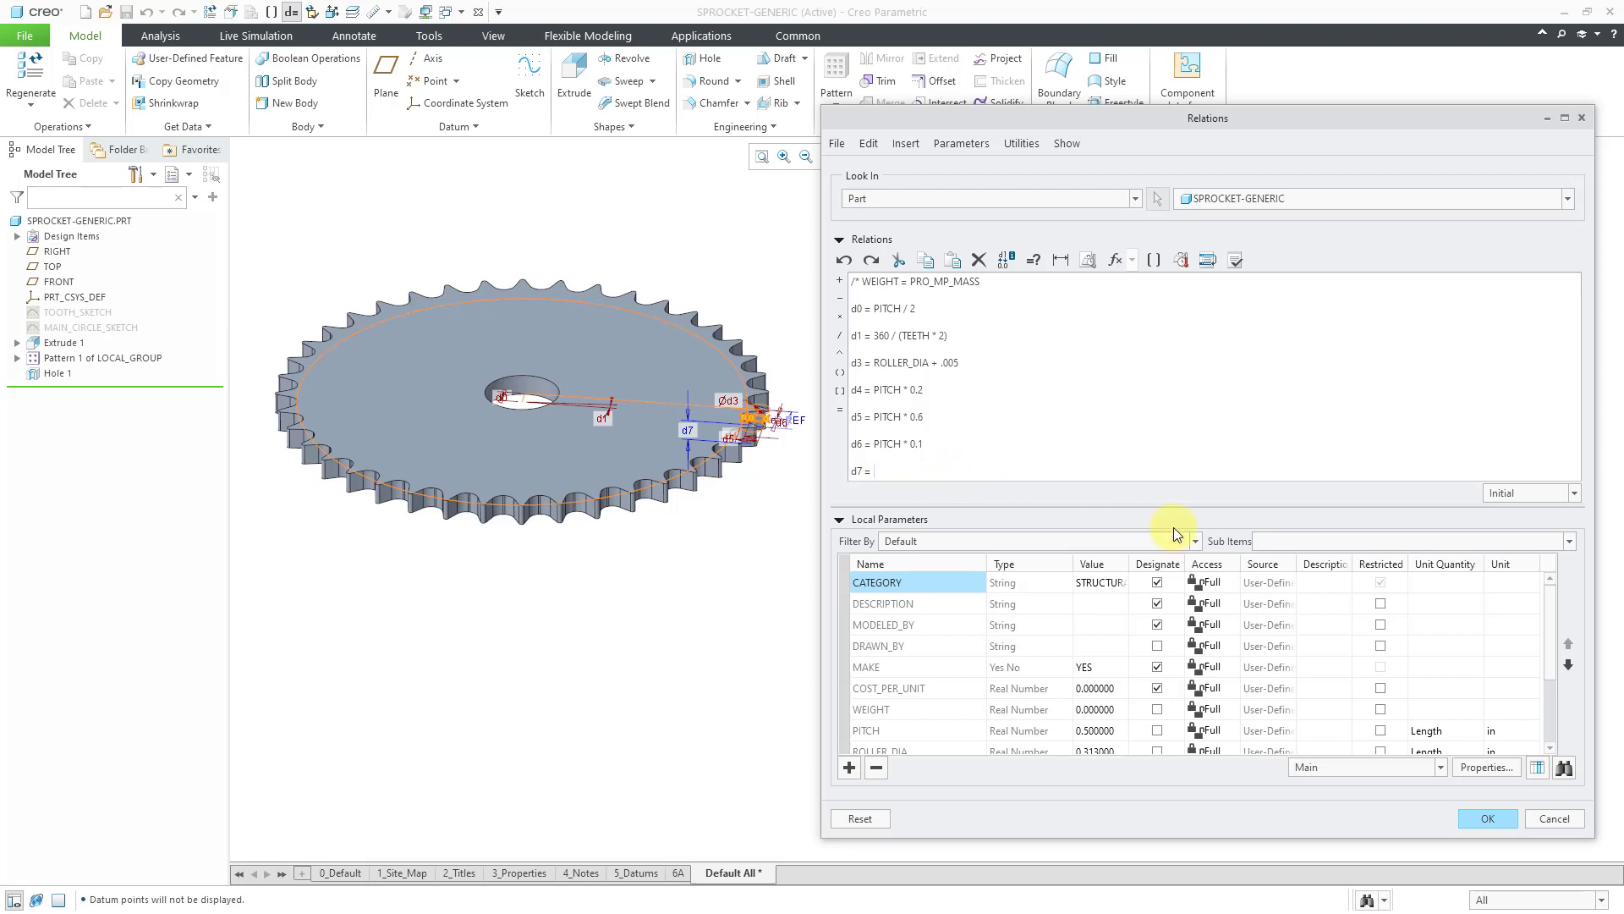
left_click_drag(1550, 607, 1559, 663)
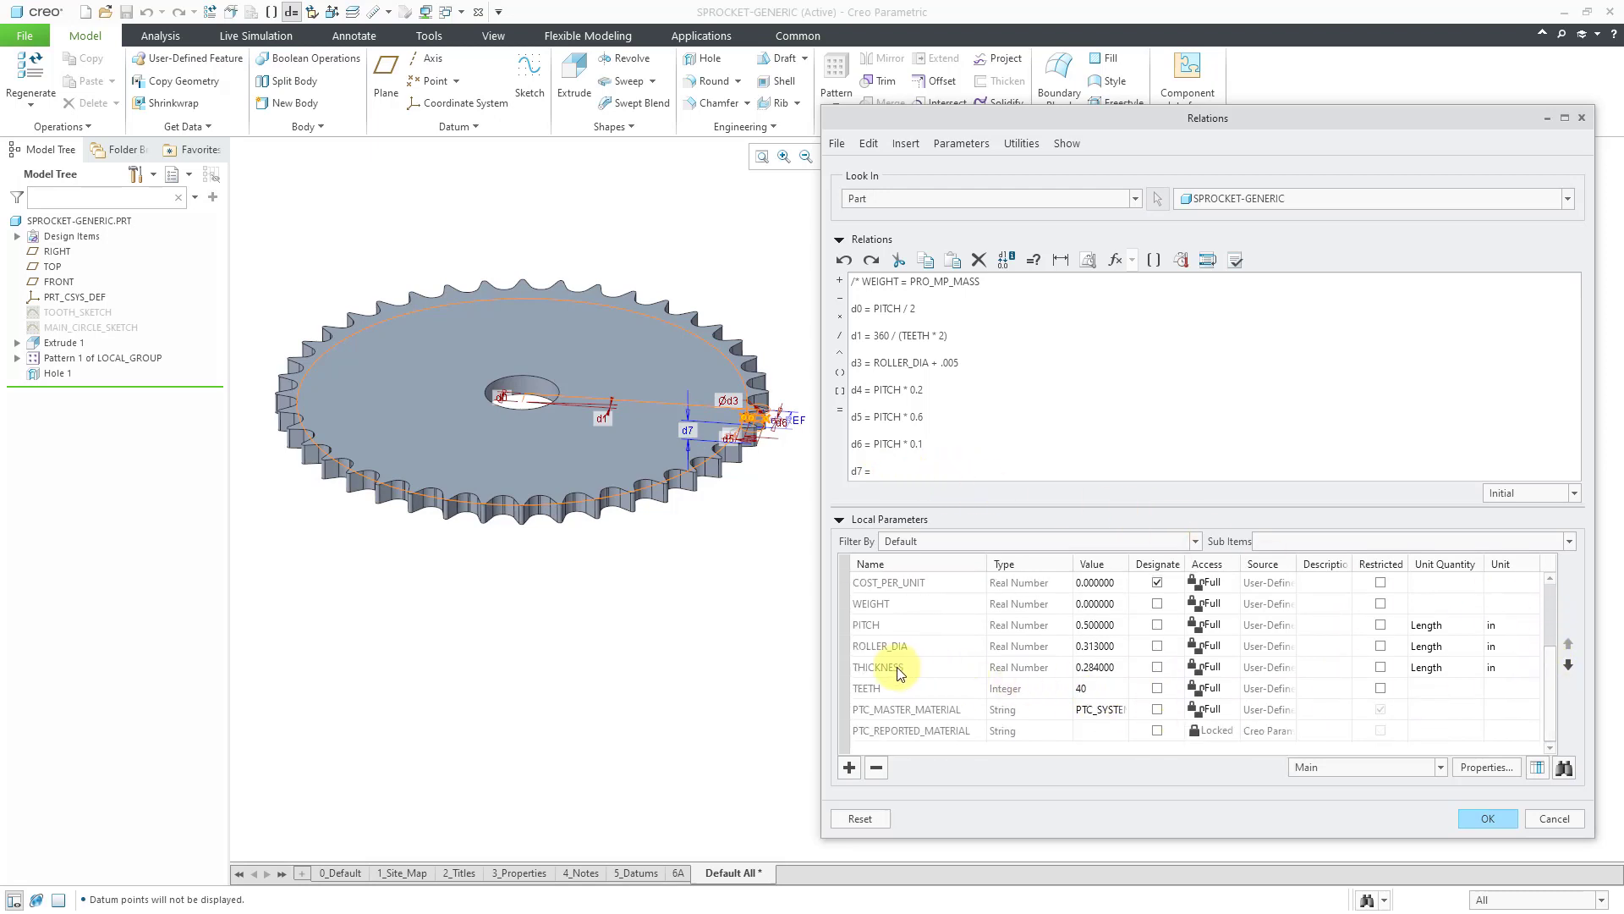
type("= THICKENESS")
key("Return")
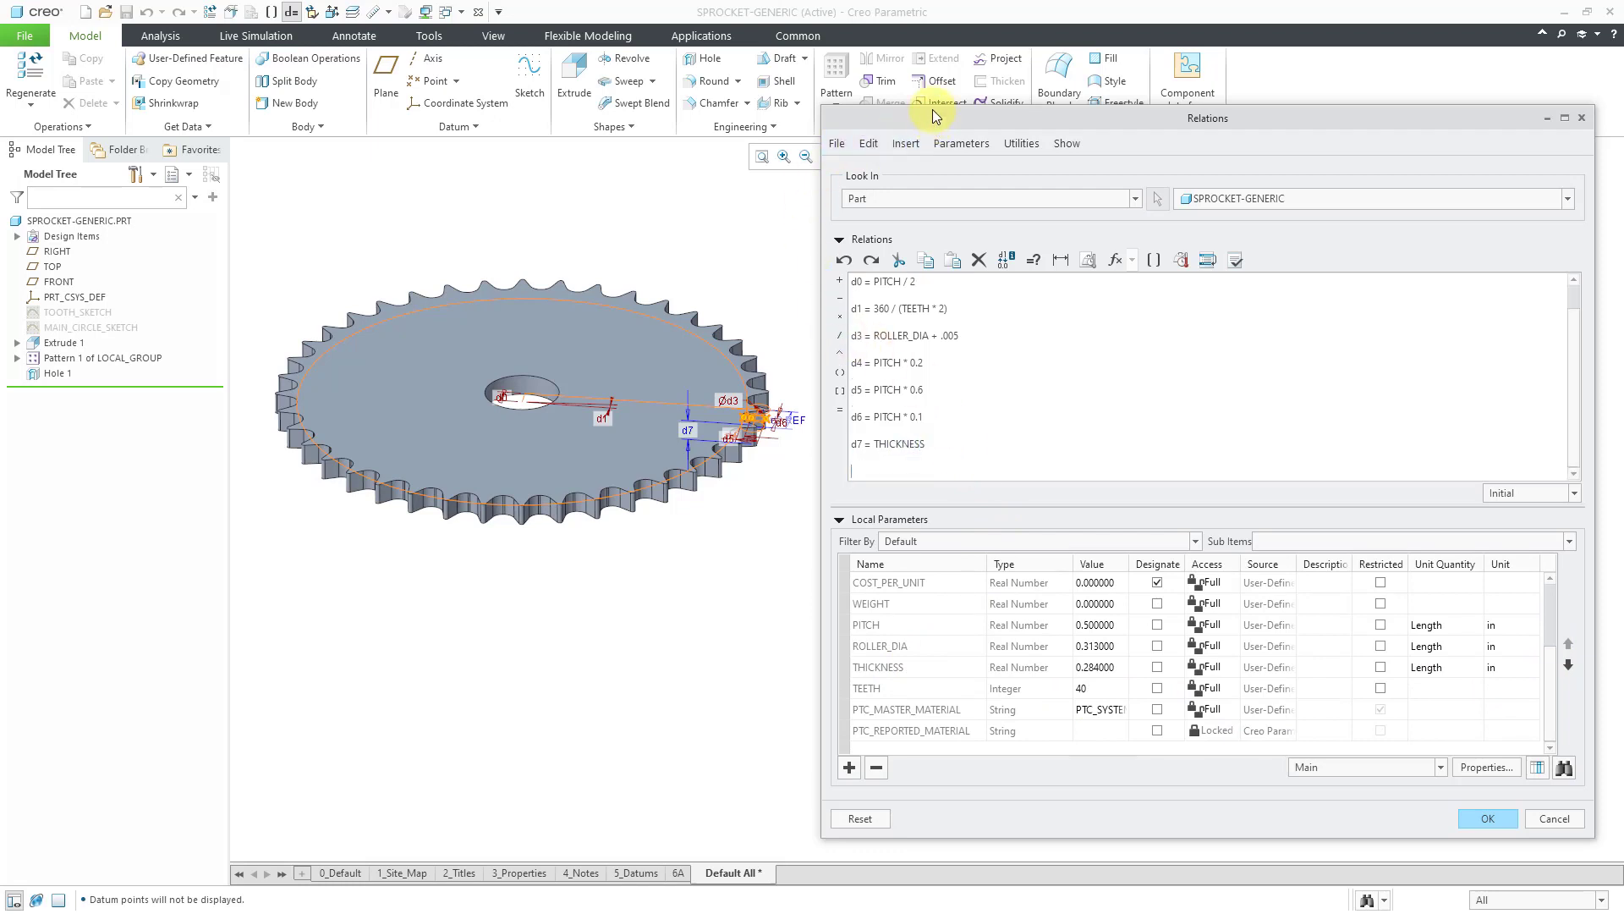
left_click_drag(932, 104, 888, 189)
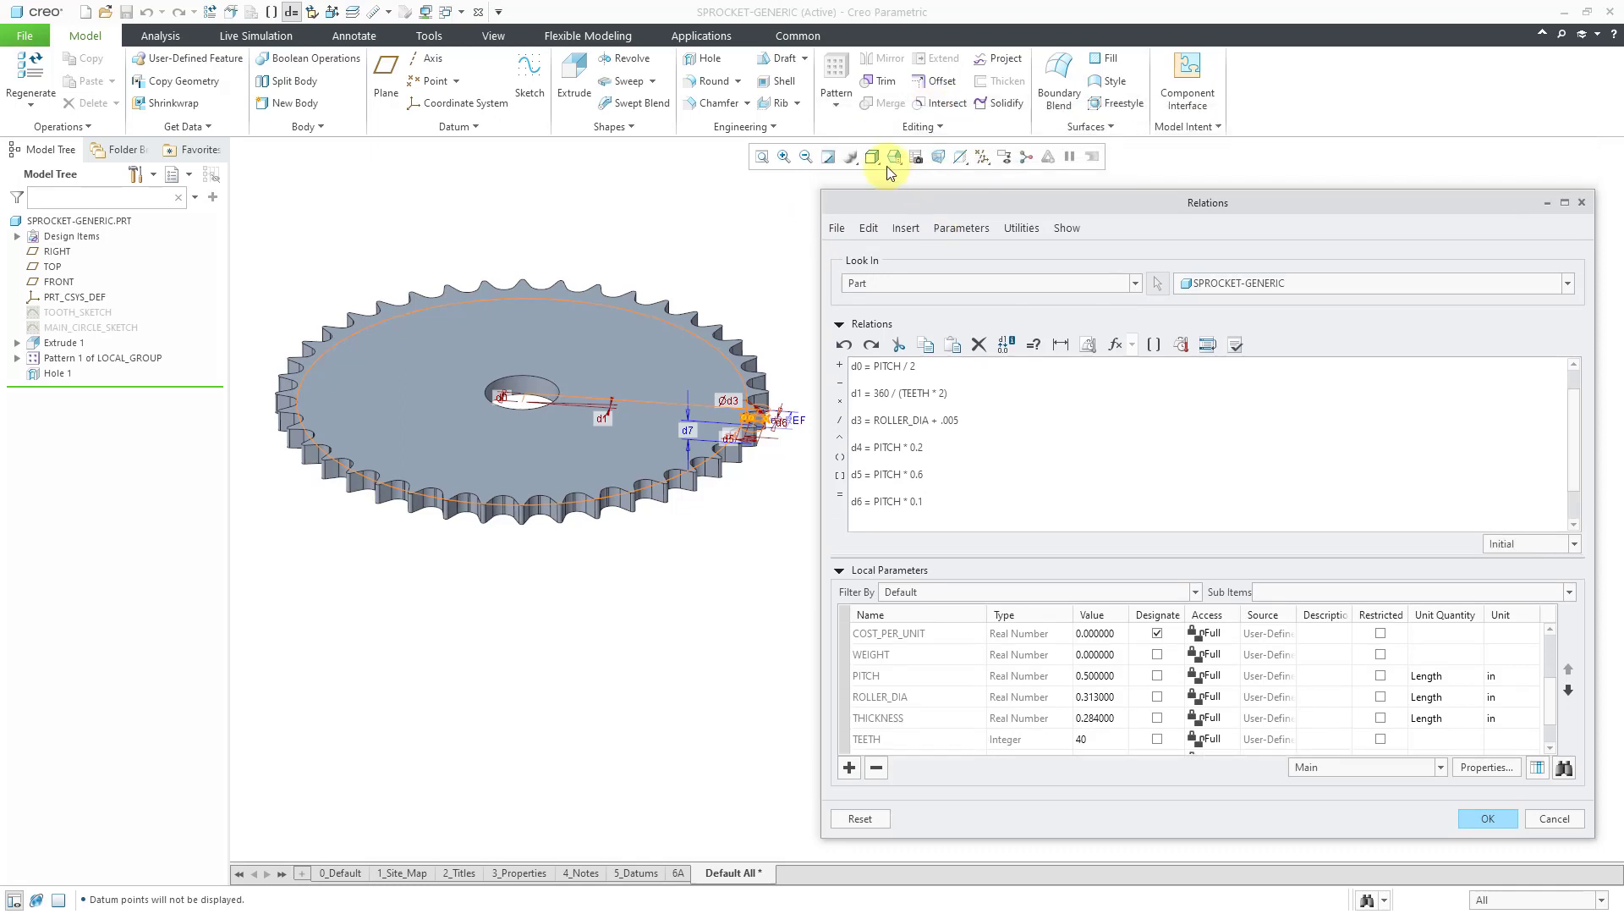
Show TOOTH_EXTRUDE's dimensions and add the relation d9 = THICKNESS.
left_click(829, 157)
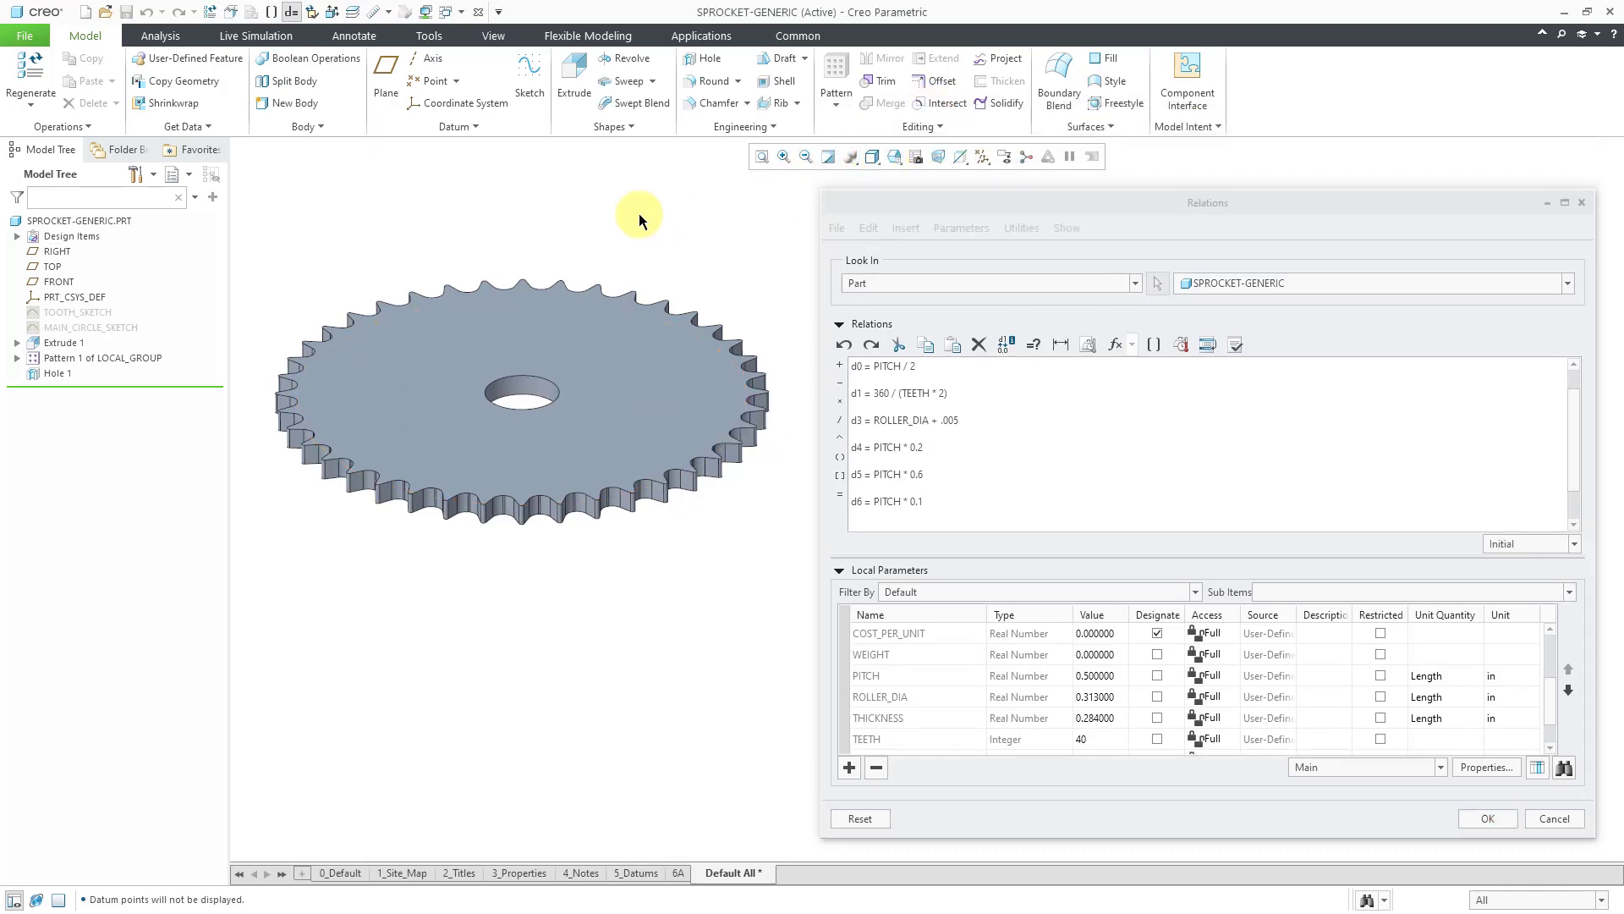
left_click(17, 358)
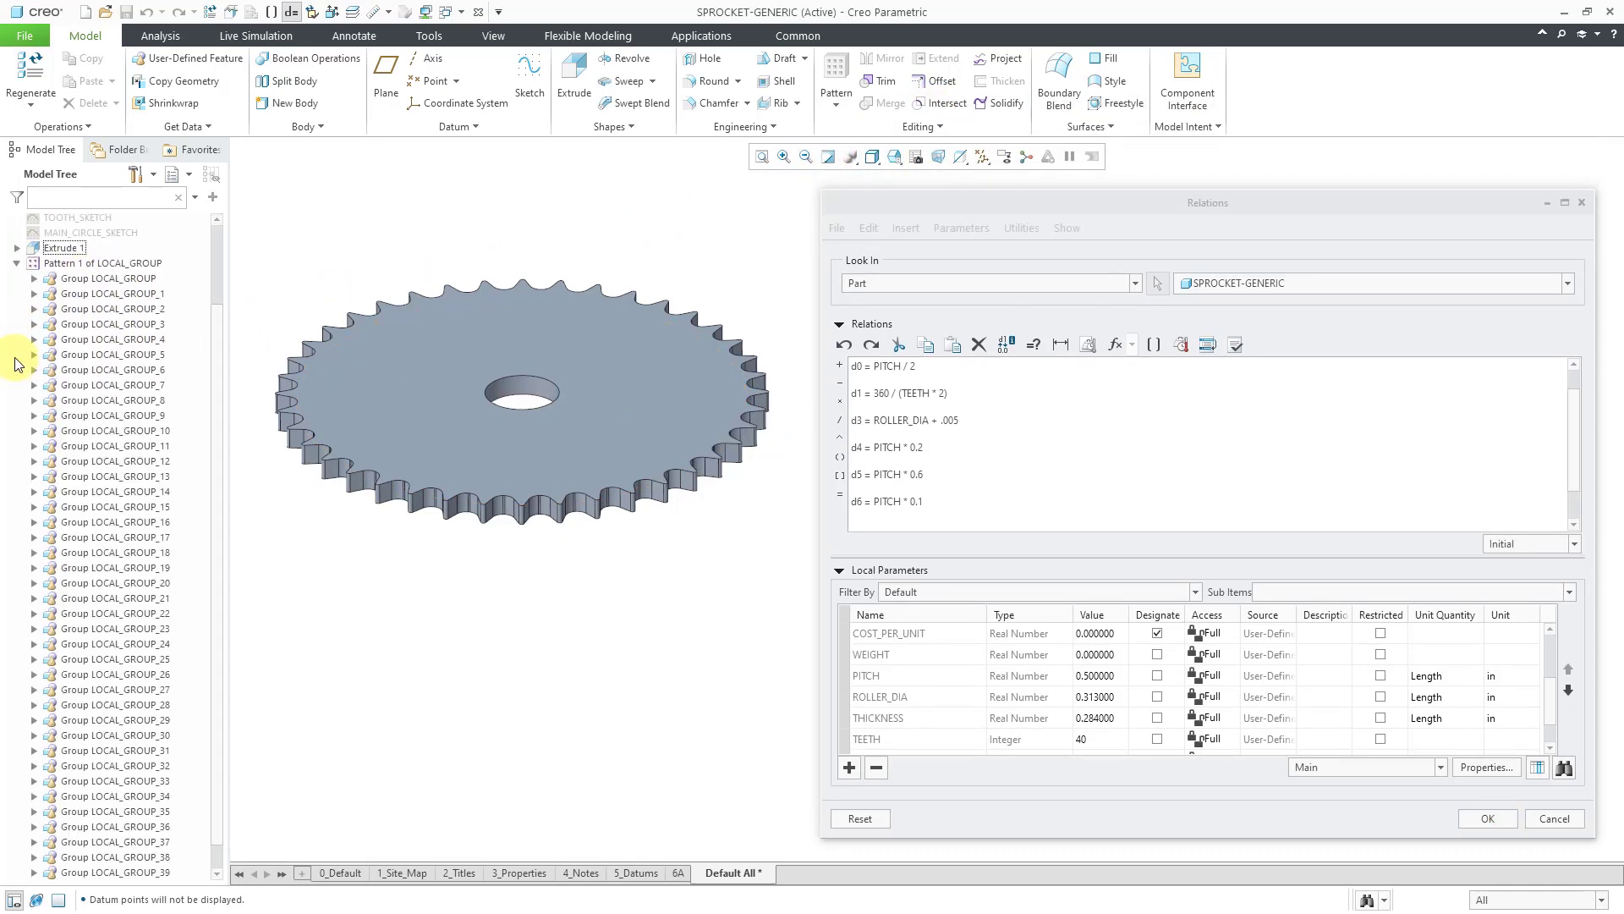
left_click(35, 279)
left_click(115, 294)
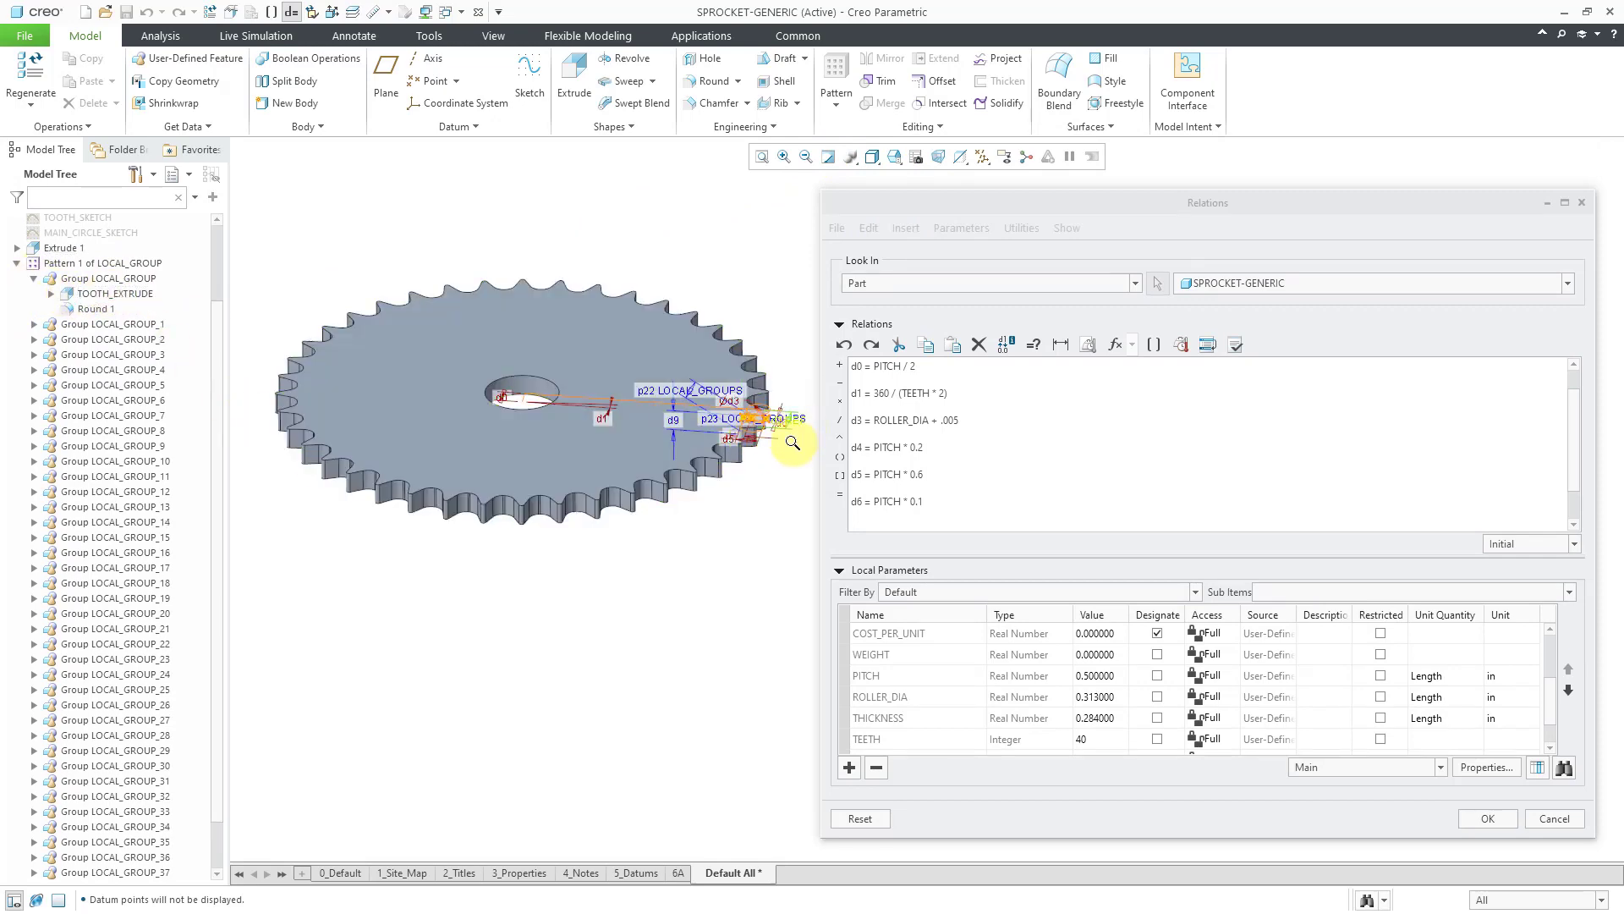
middle_click_drag(770, 438, 725, 647, "ctrl")
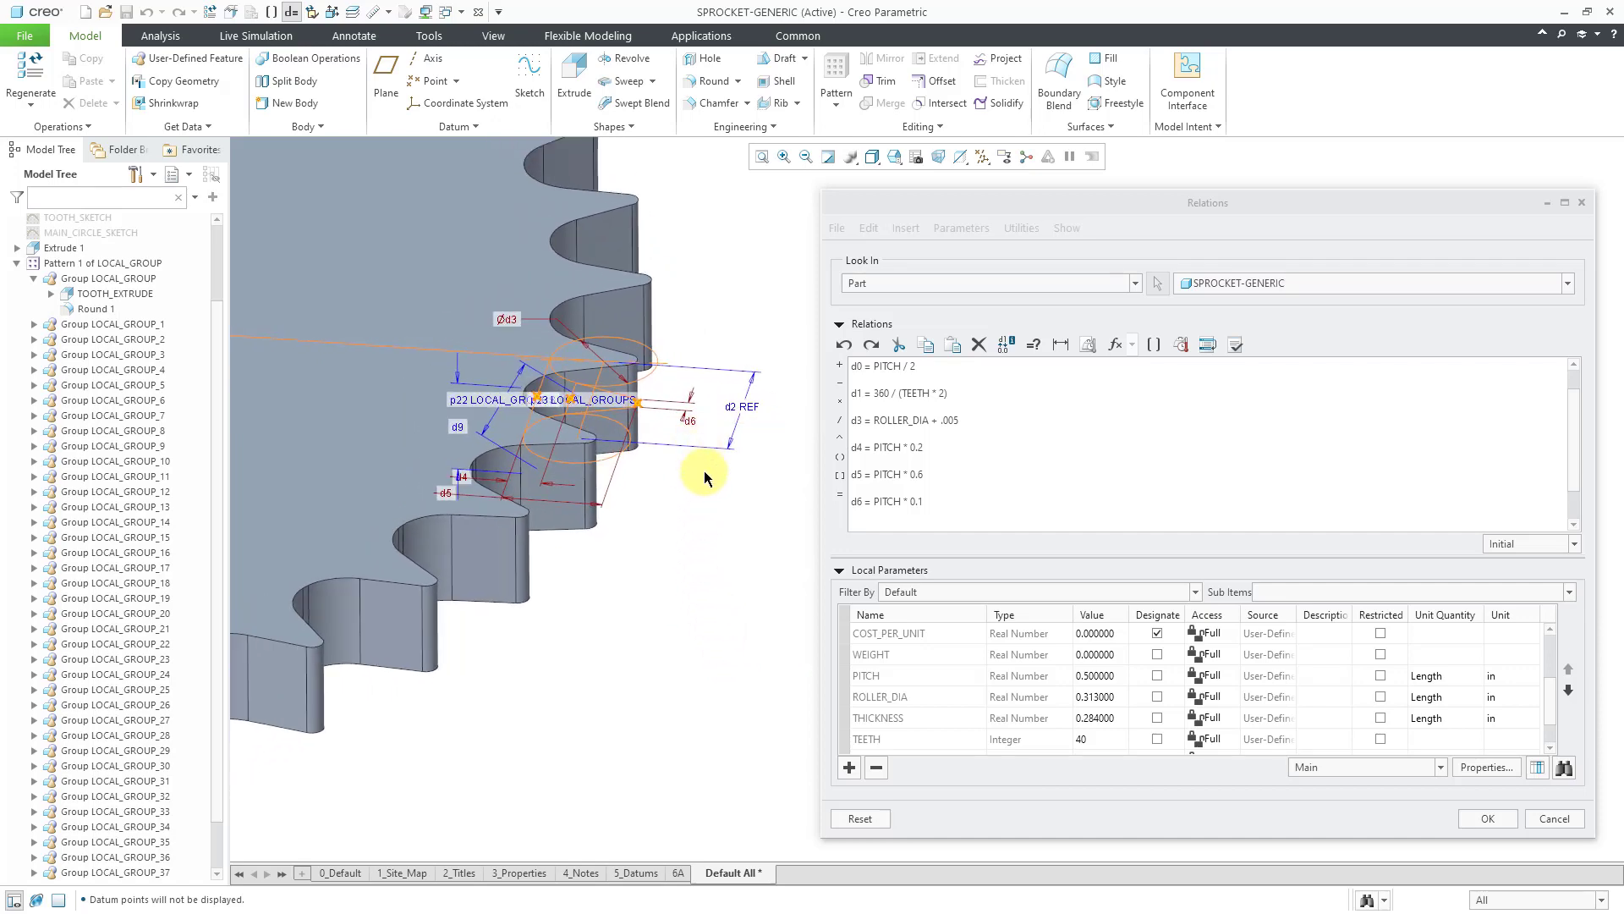
scroll(704, 472, "up", 1)
mouse_move(635, 461)
middle_mouse_down()
mouse_move(621, 451)
mouse_move(634, 460)
middle_mouse_up()
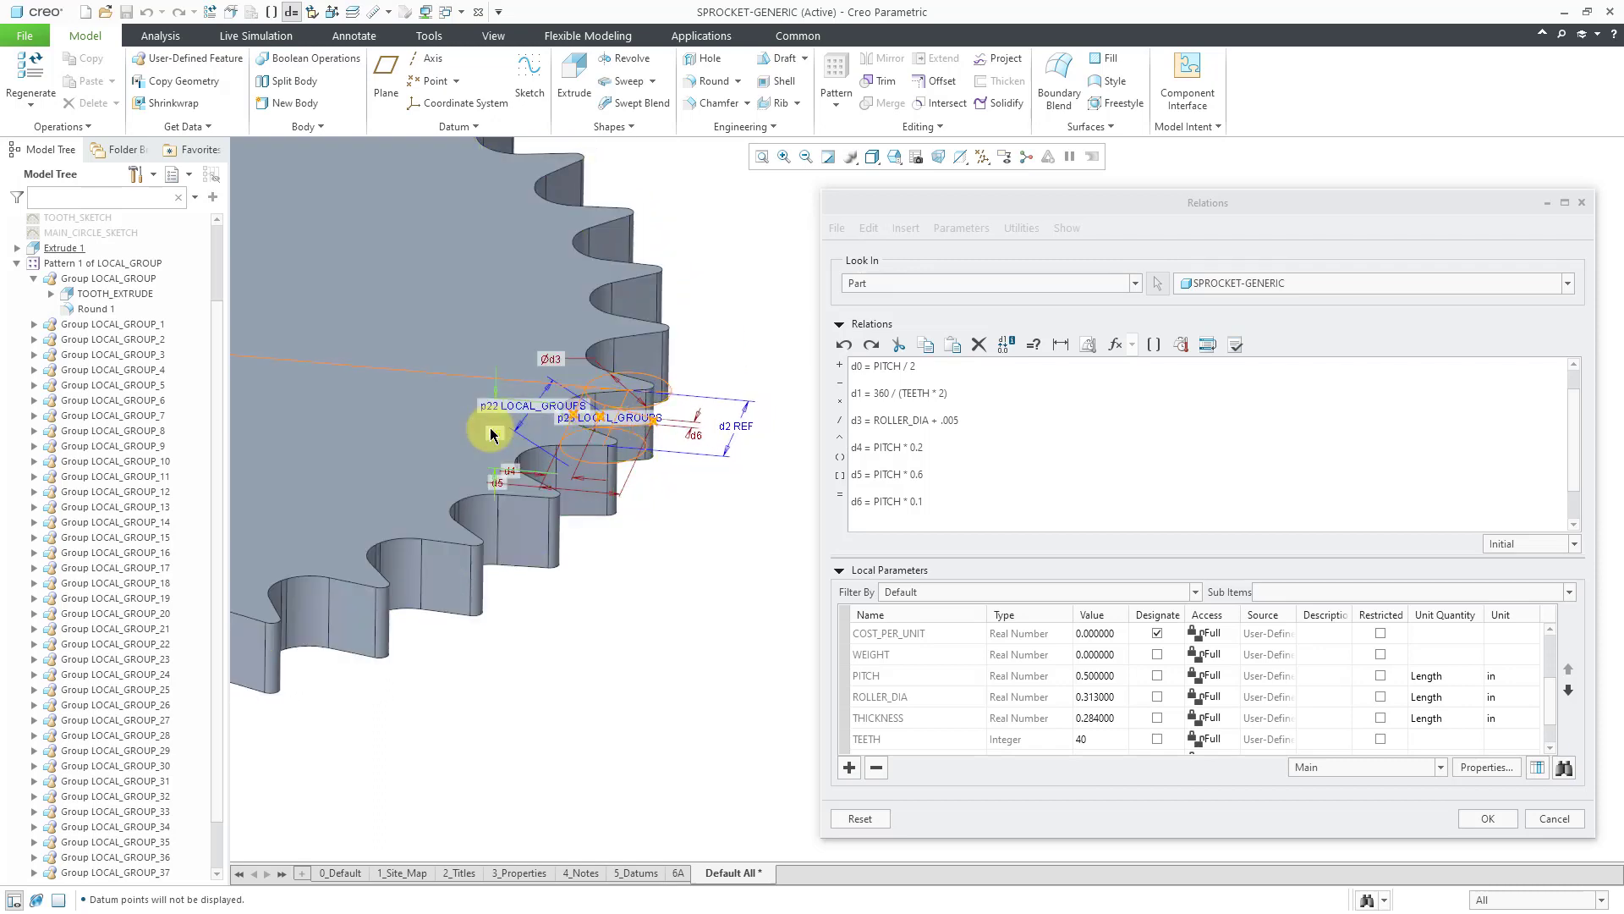
left_click(495, 437)
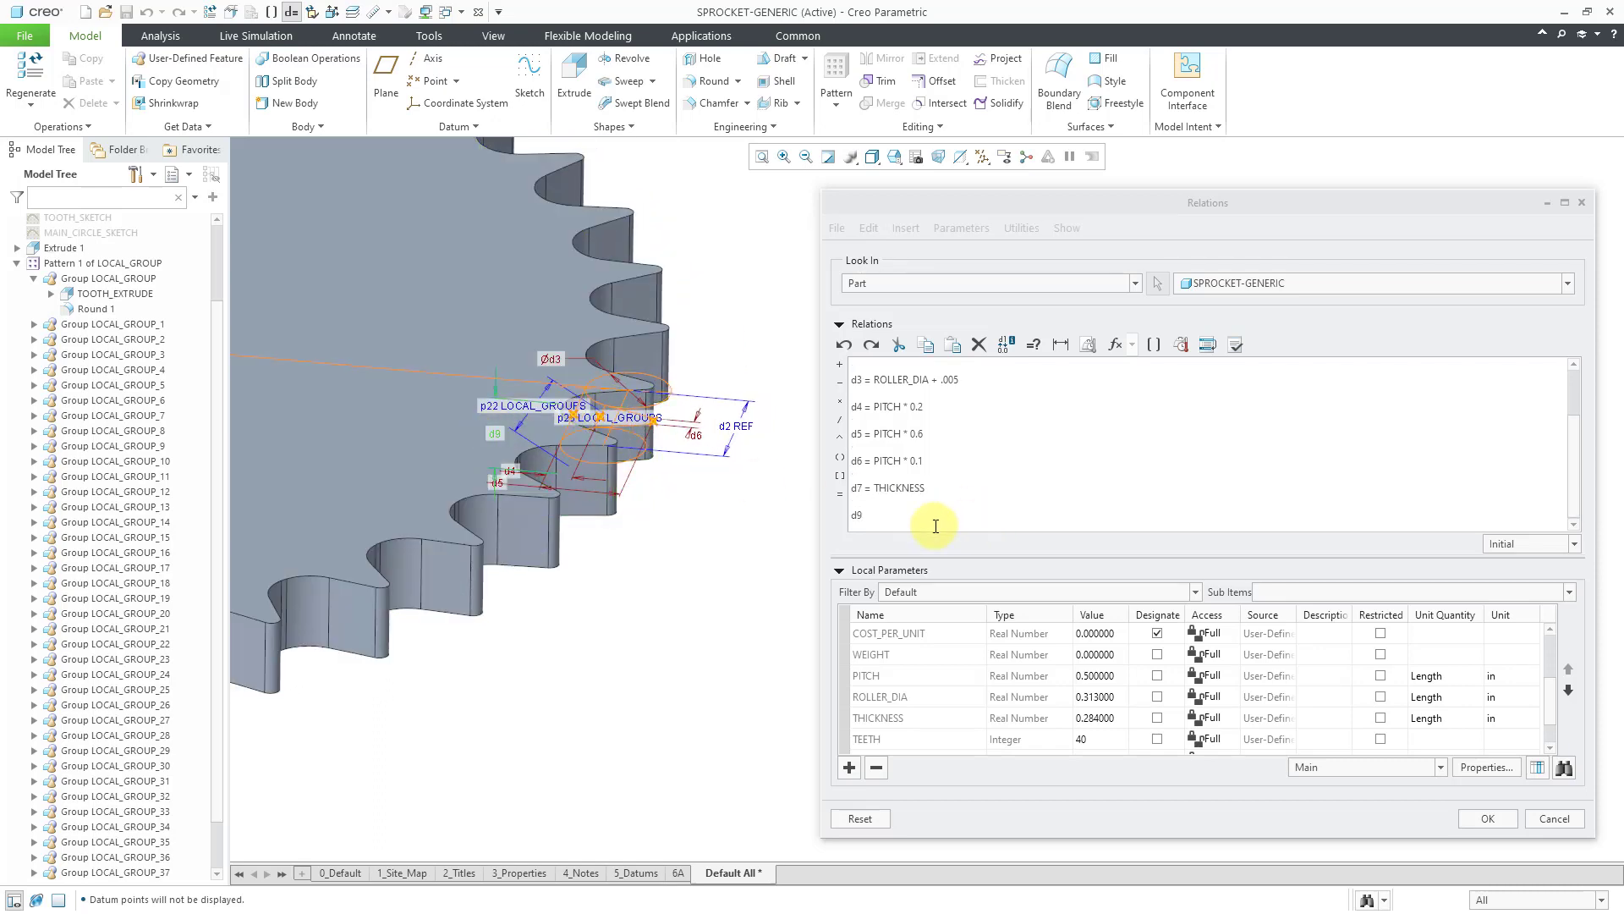
left_click(882, 526)
left_click(873, 517)
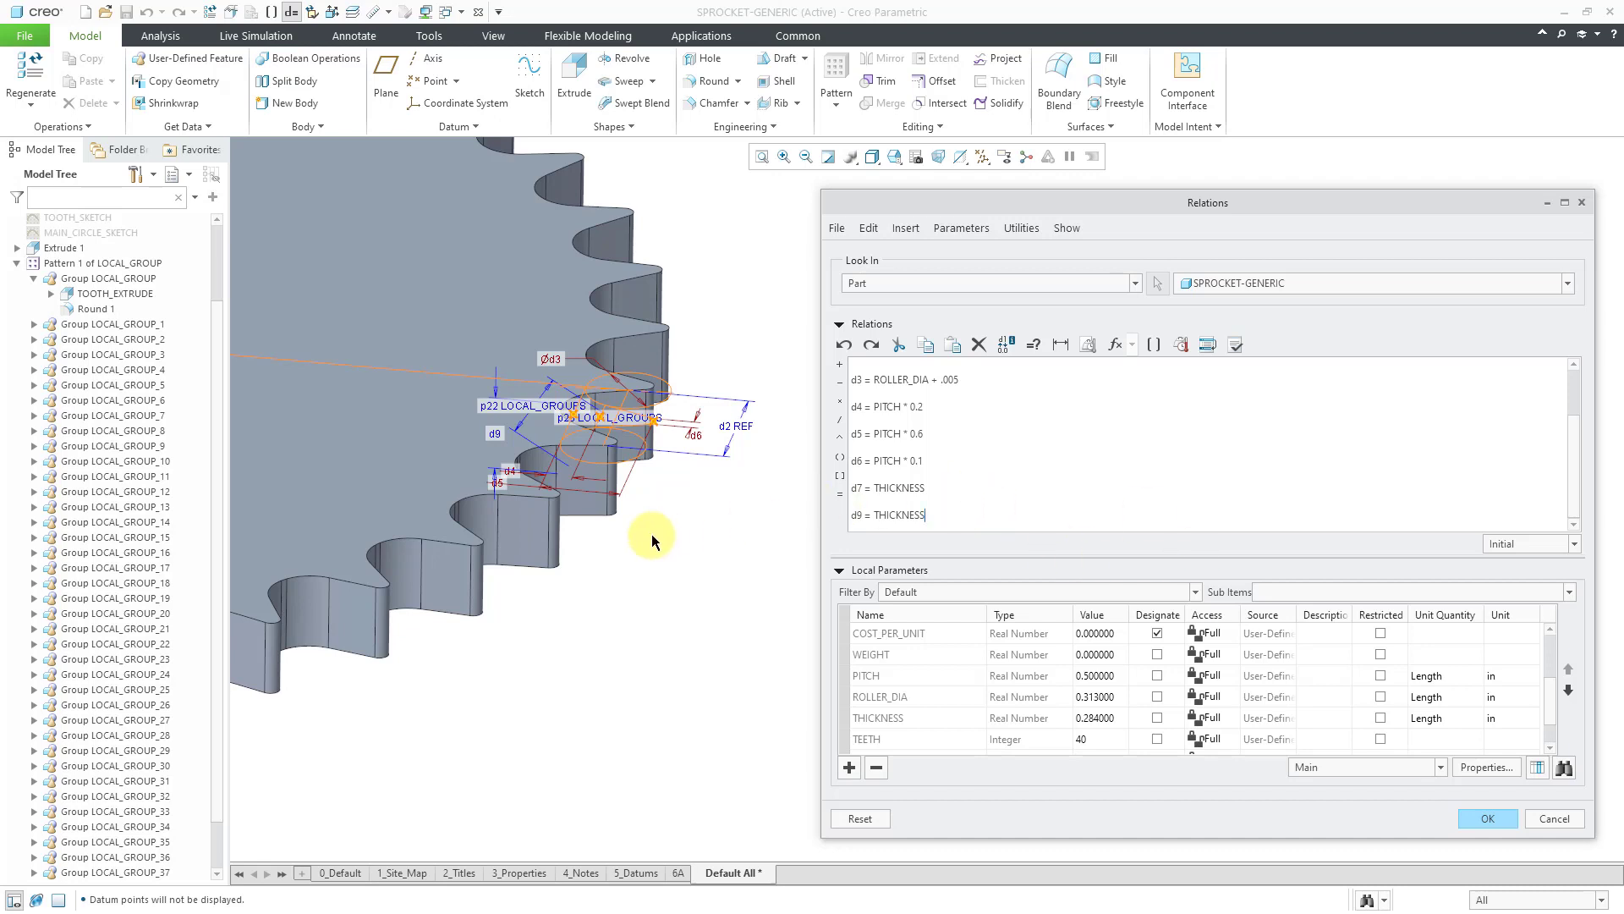
scroll(652, 535, "up", 2)
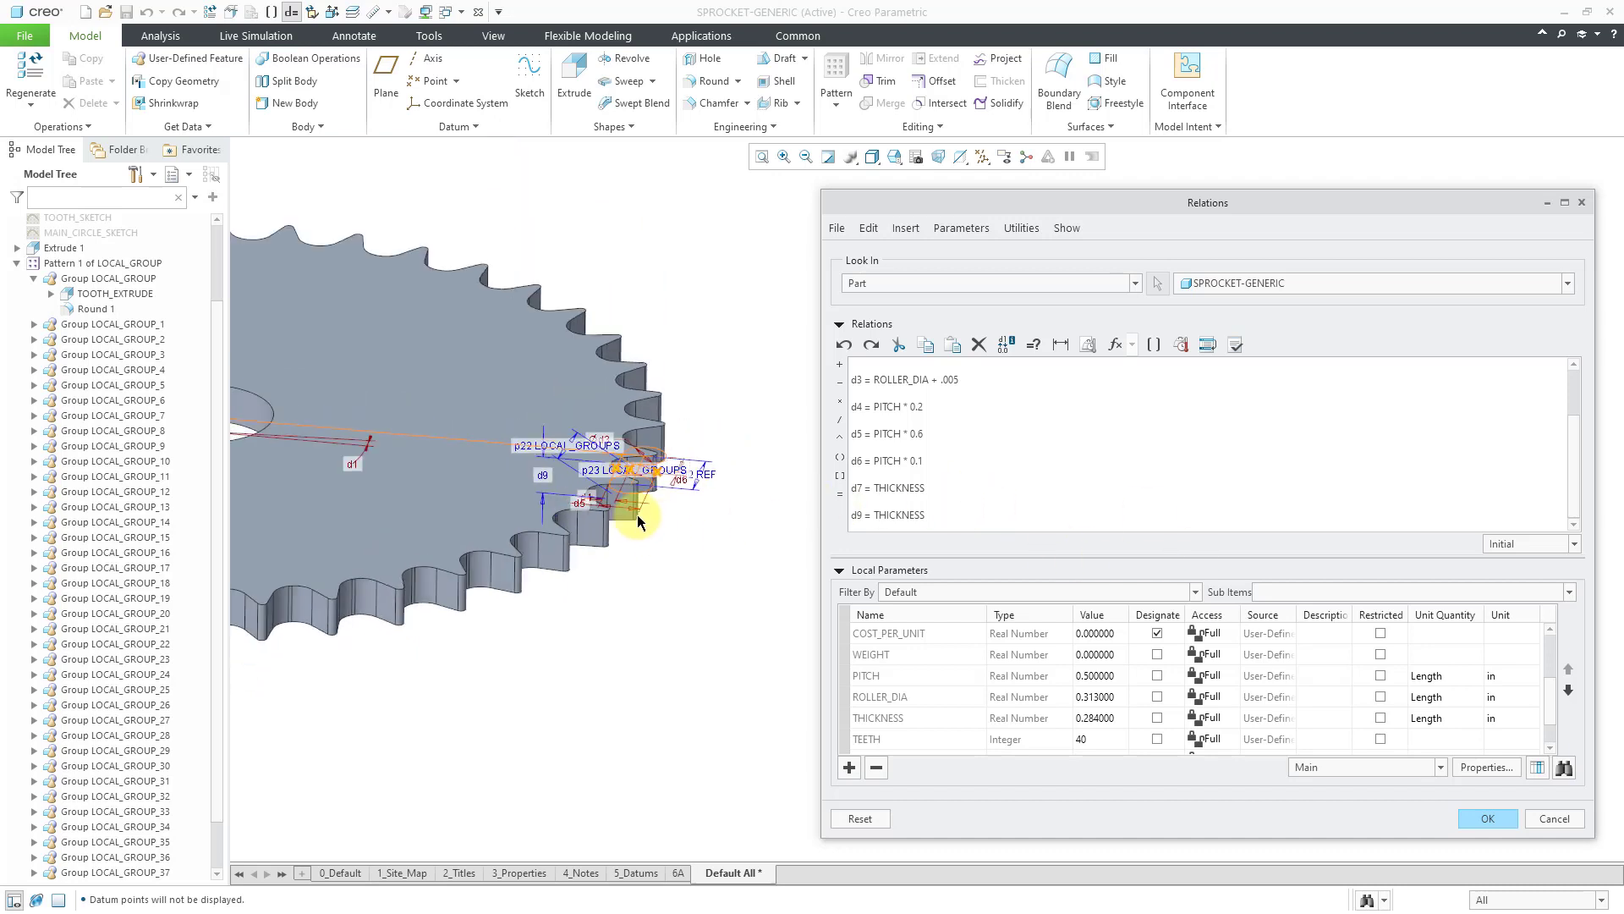
Display the tooth pattern's dimensions and add the relation p22 = TEETH.
left_click(826, 162)
scroll(704, 370, "up", 3)
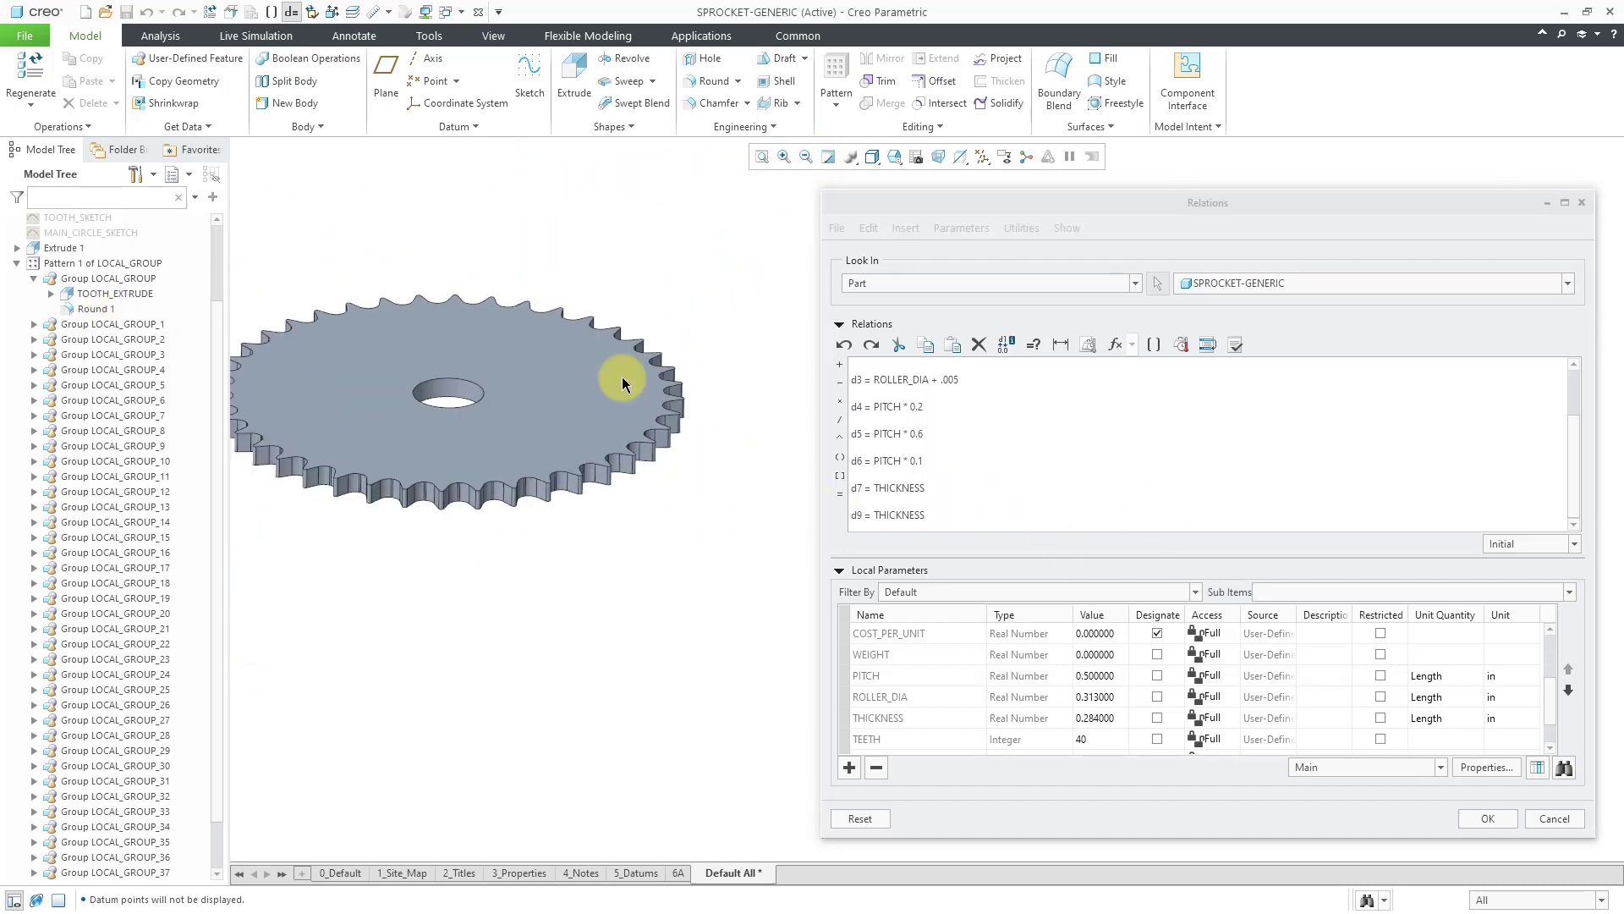
left_click(83, 264)
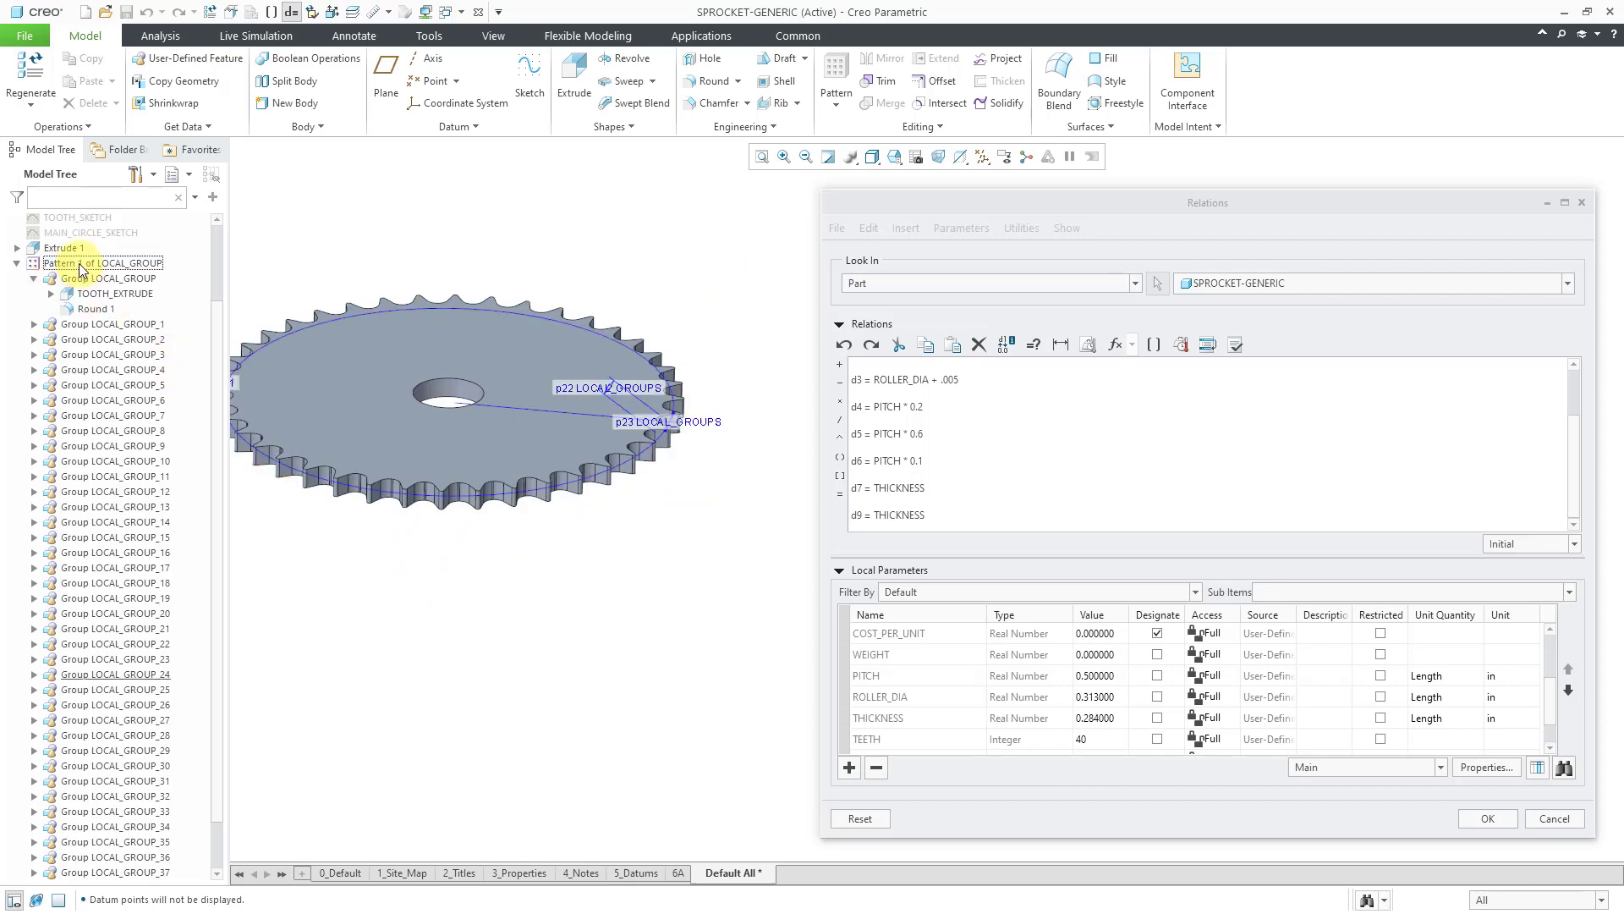
middle_click_drag(488, 440, 541, 463)
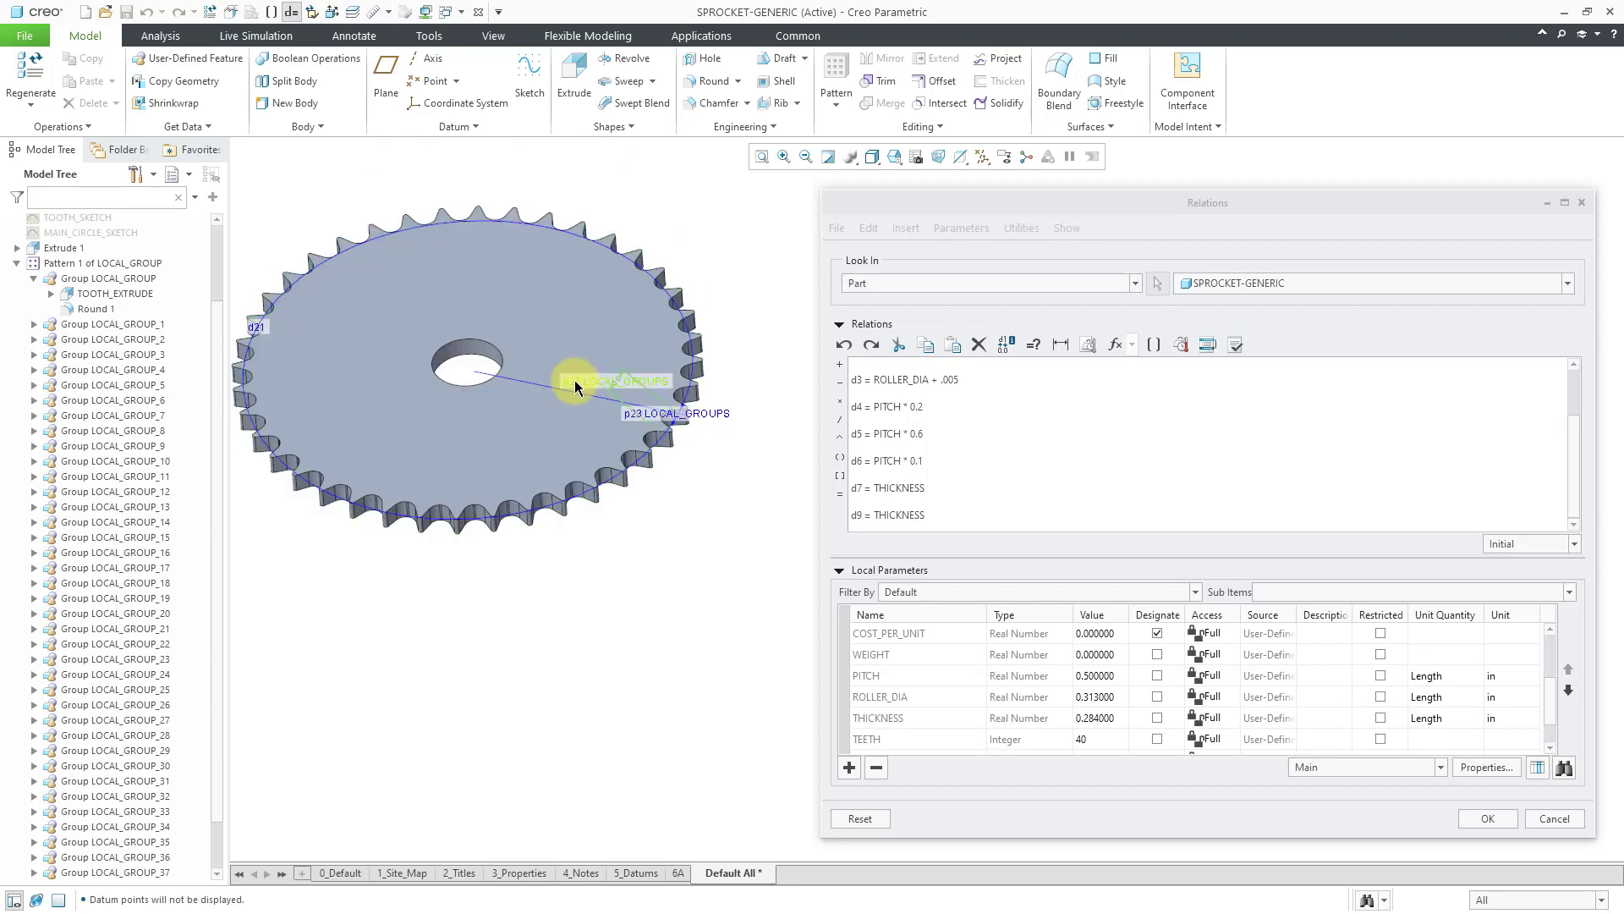
left_click(990, 511)
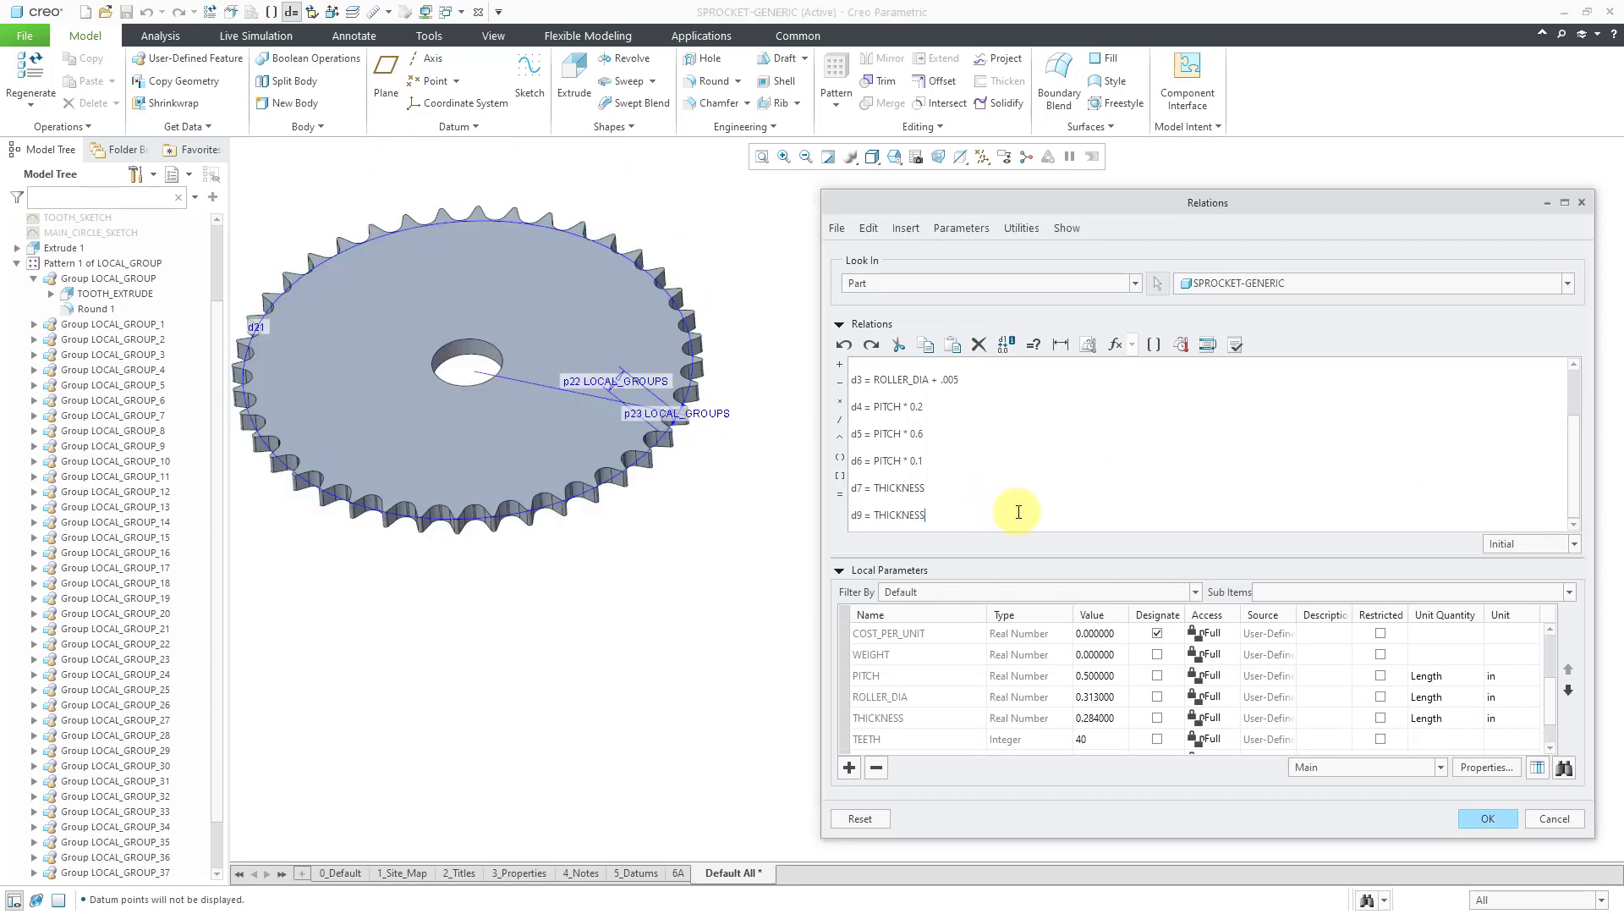
key("Return")
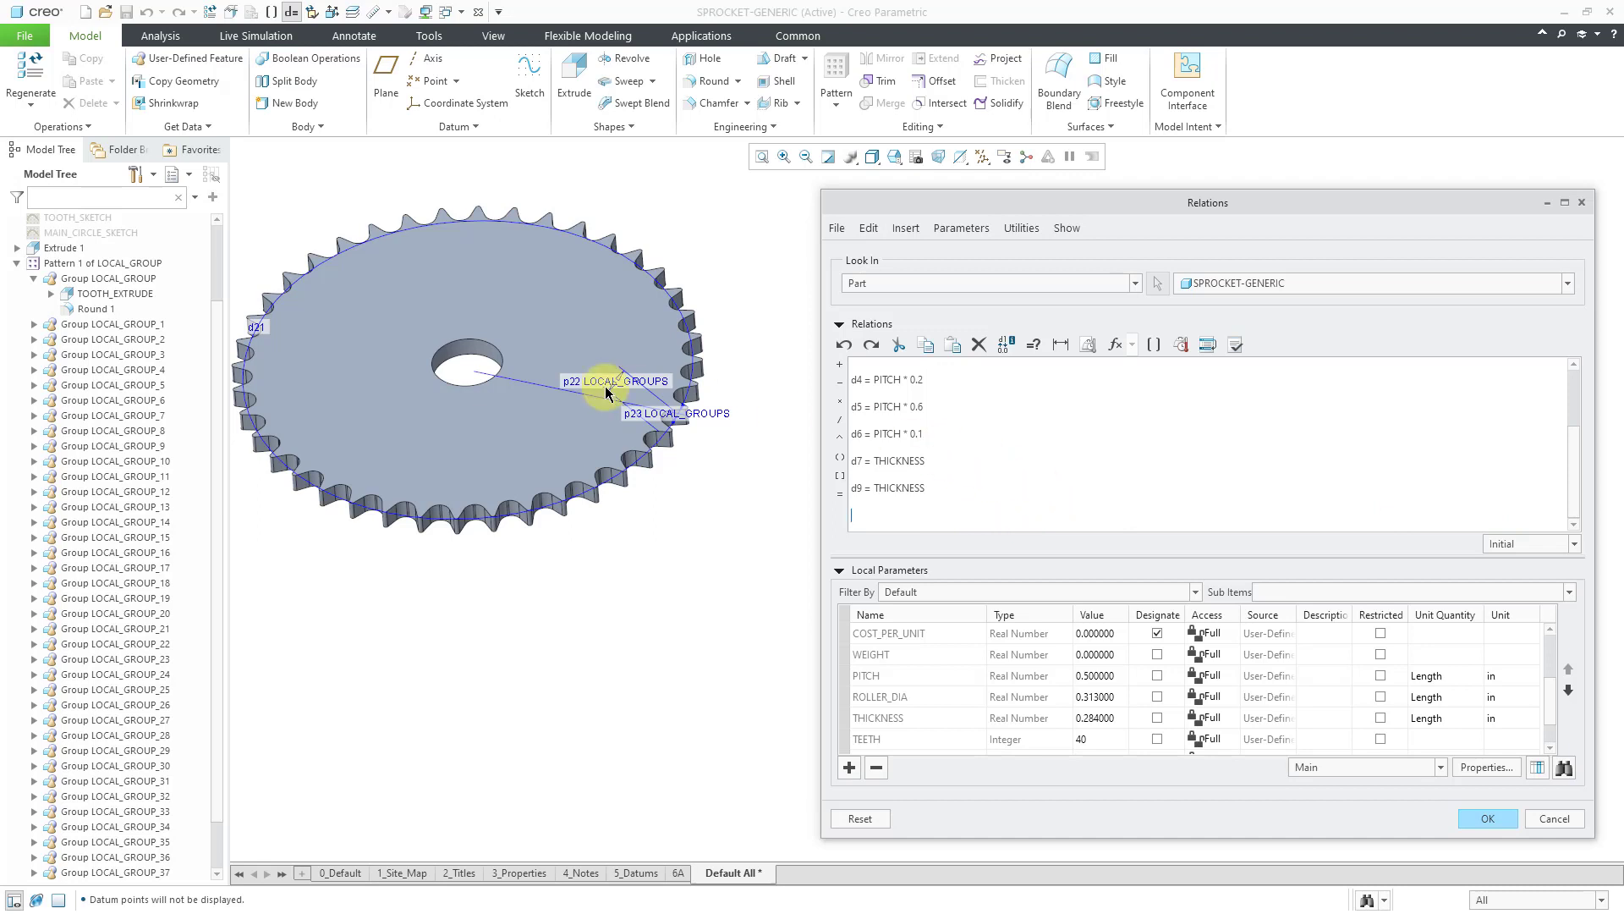
left_click(571, 384)
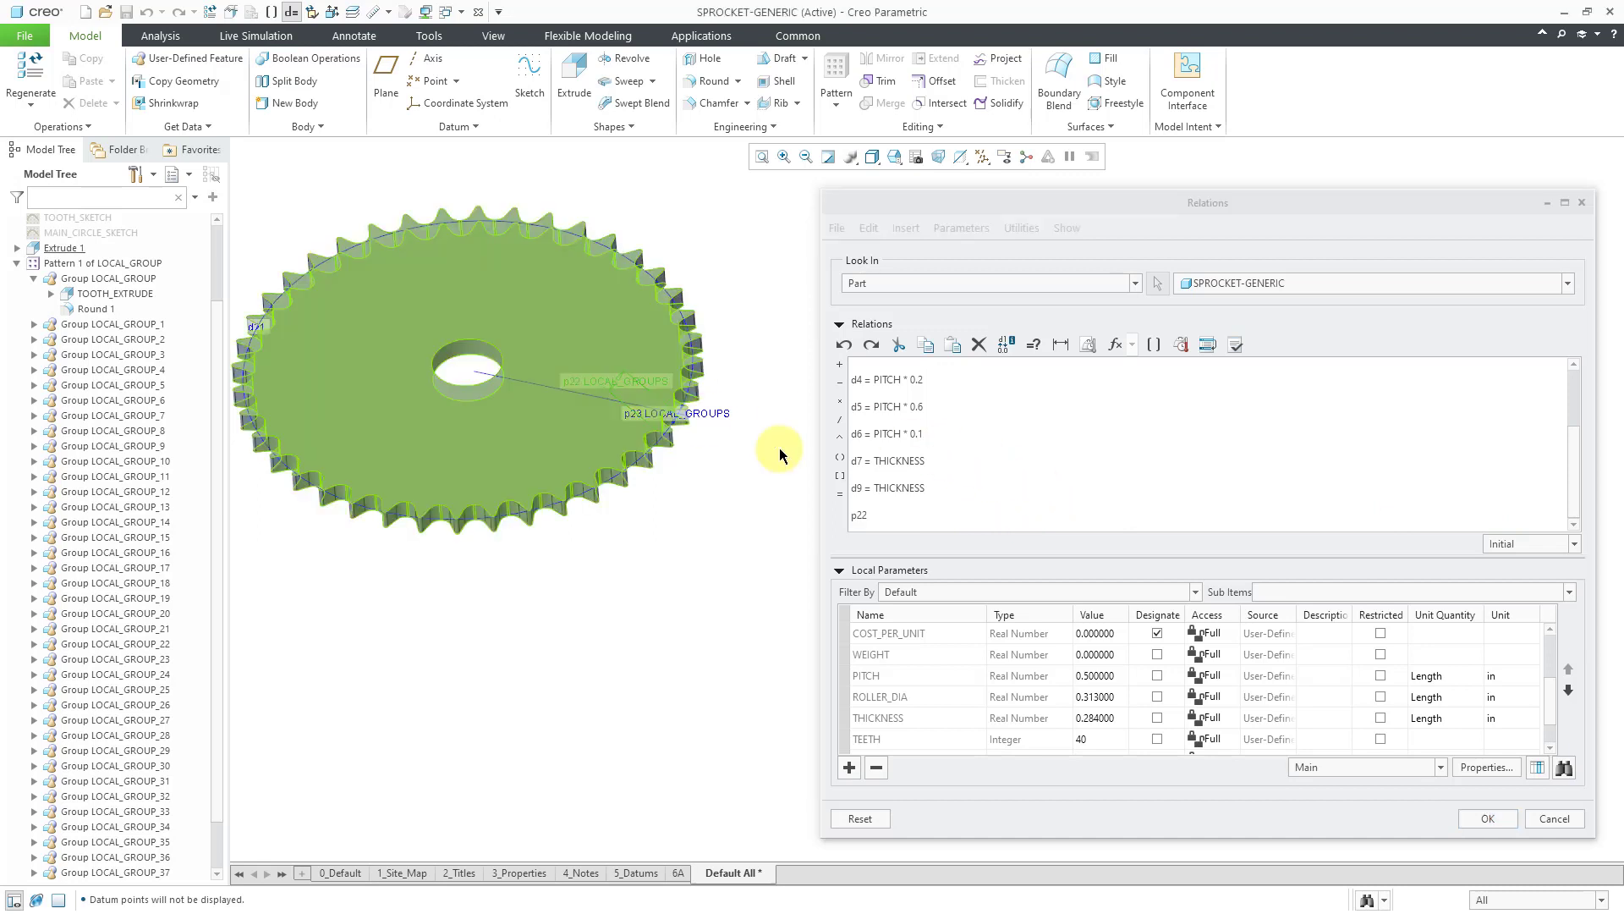
left_click(906, 516)
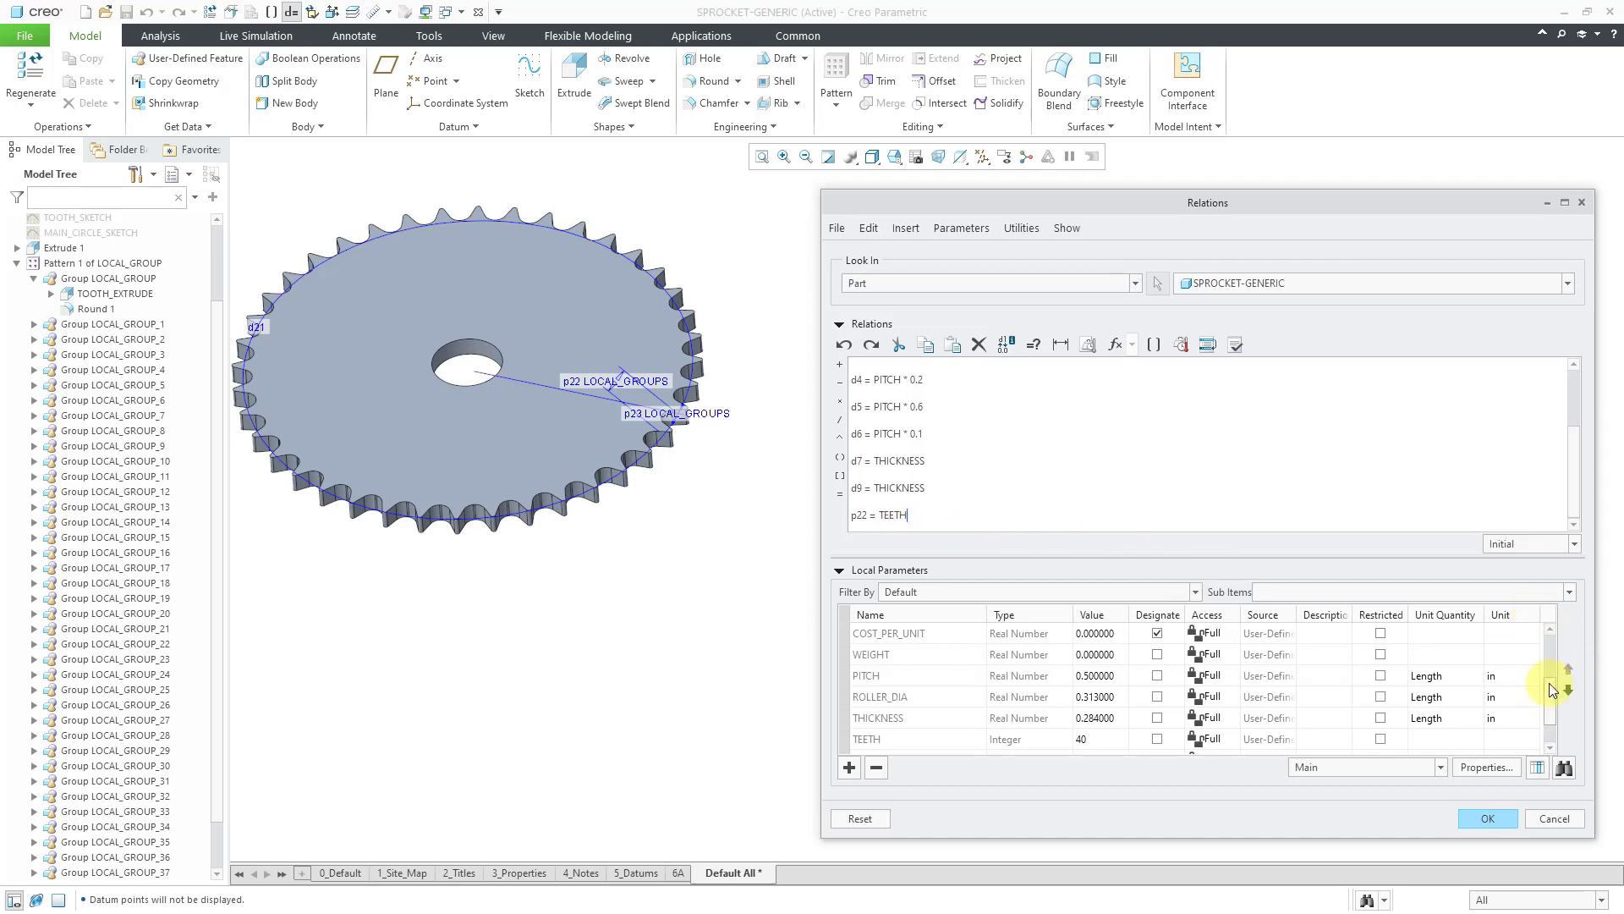
scroll(1552, 702, "down", 2)
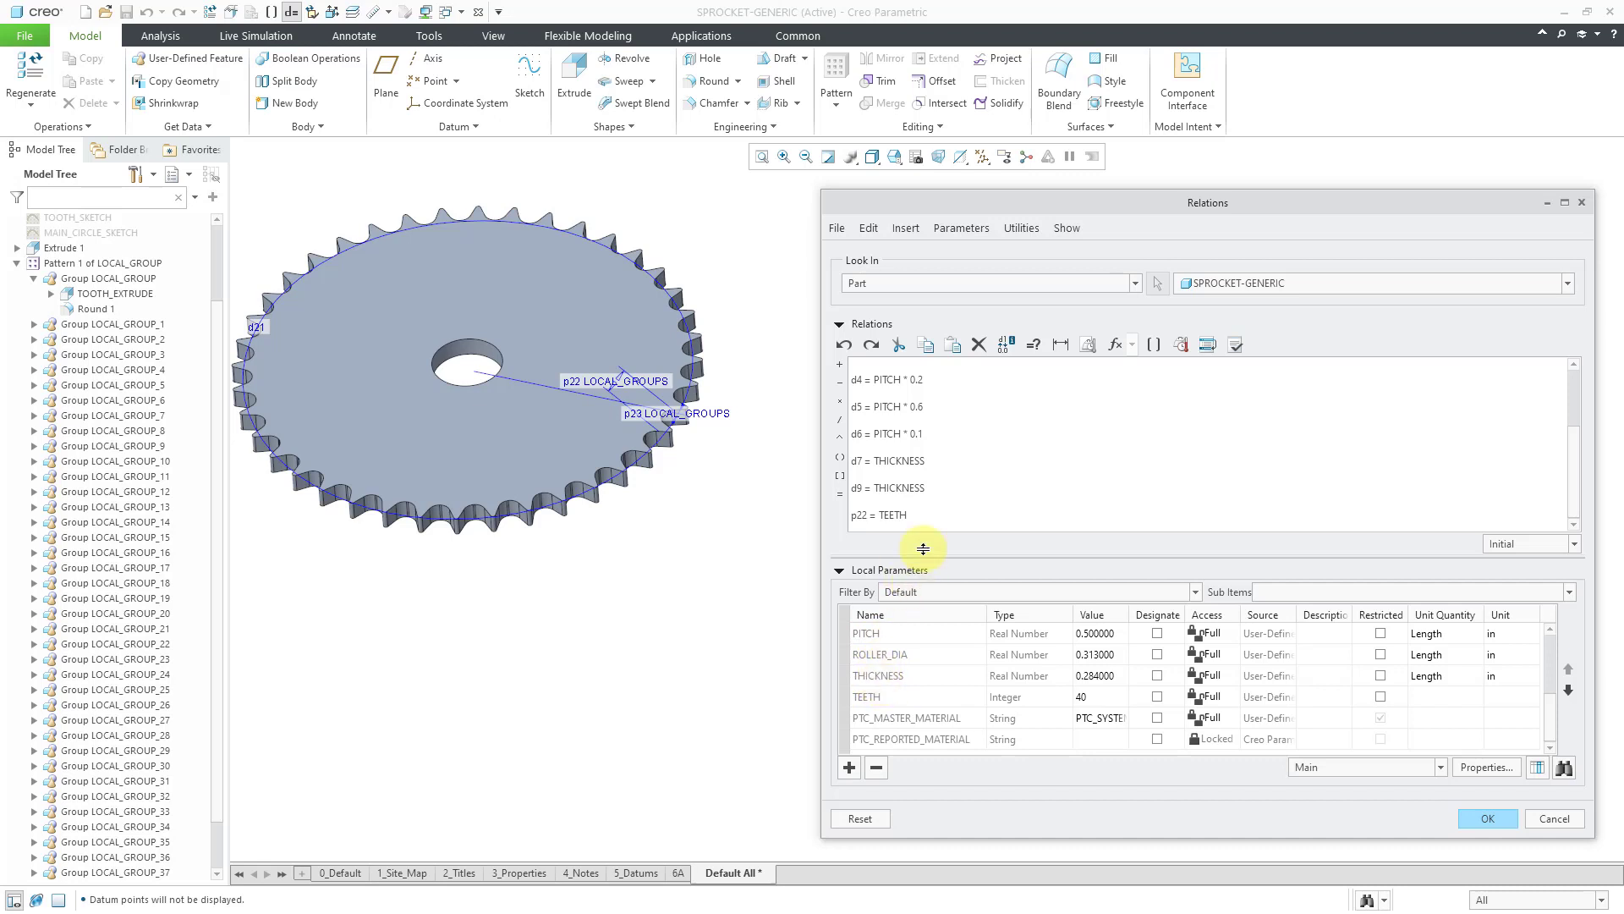
Apply the relations and repaint so the sprocket shows 40 teeth around 360°.
left_click(1487, 819)
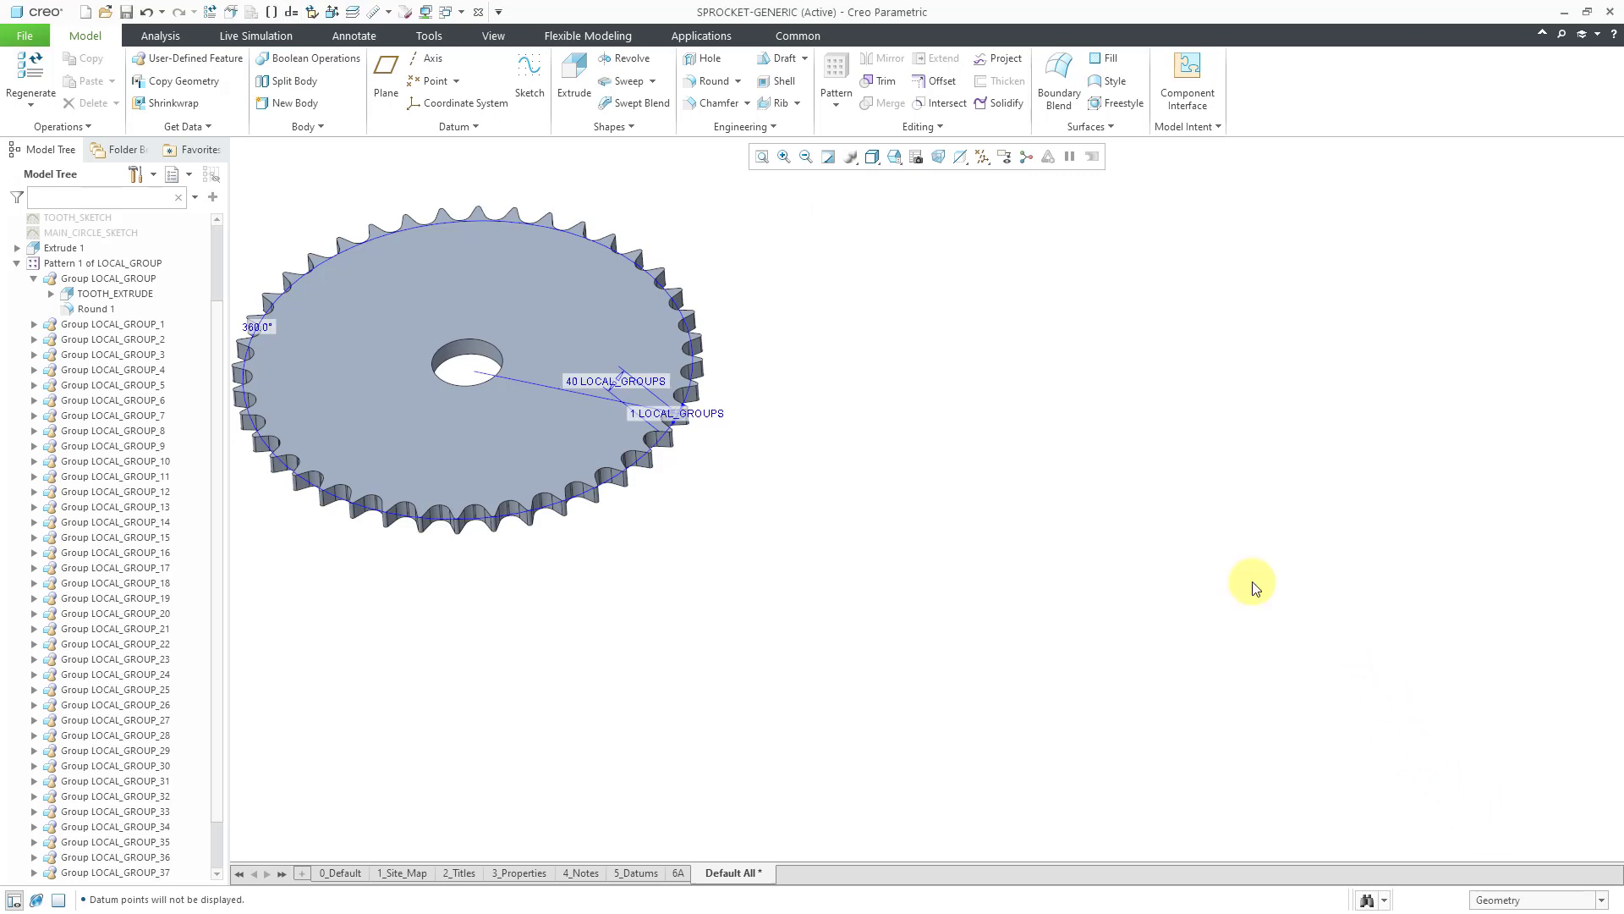
left_click(829, 156)
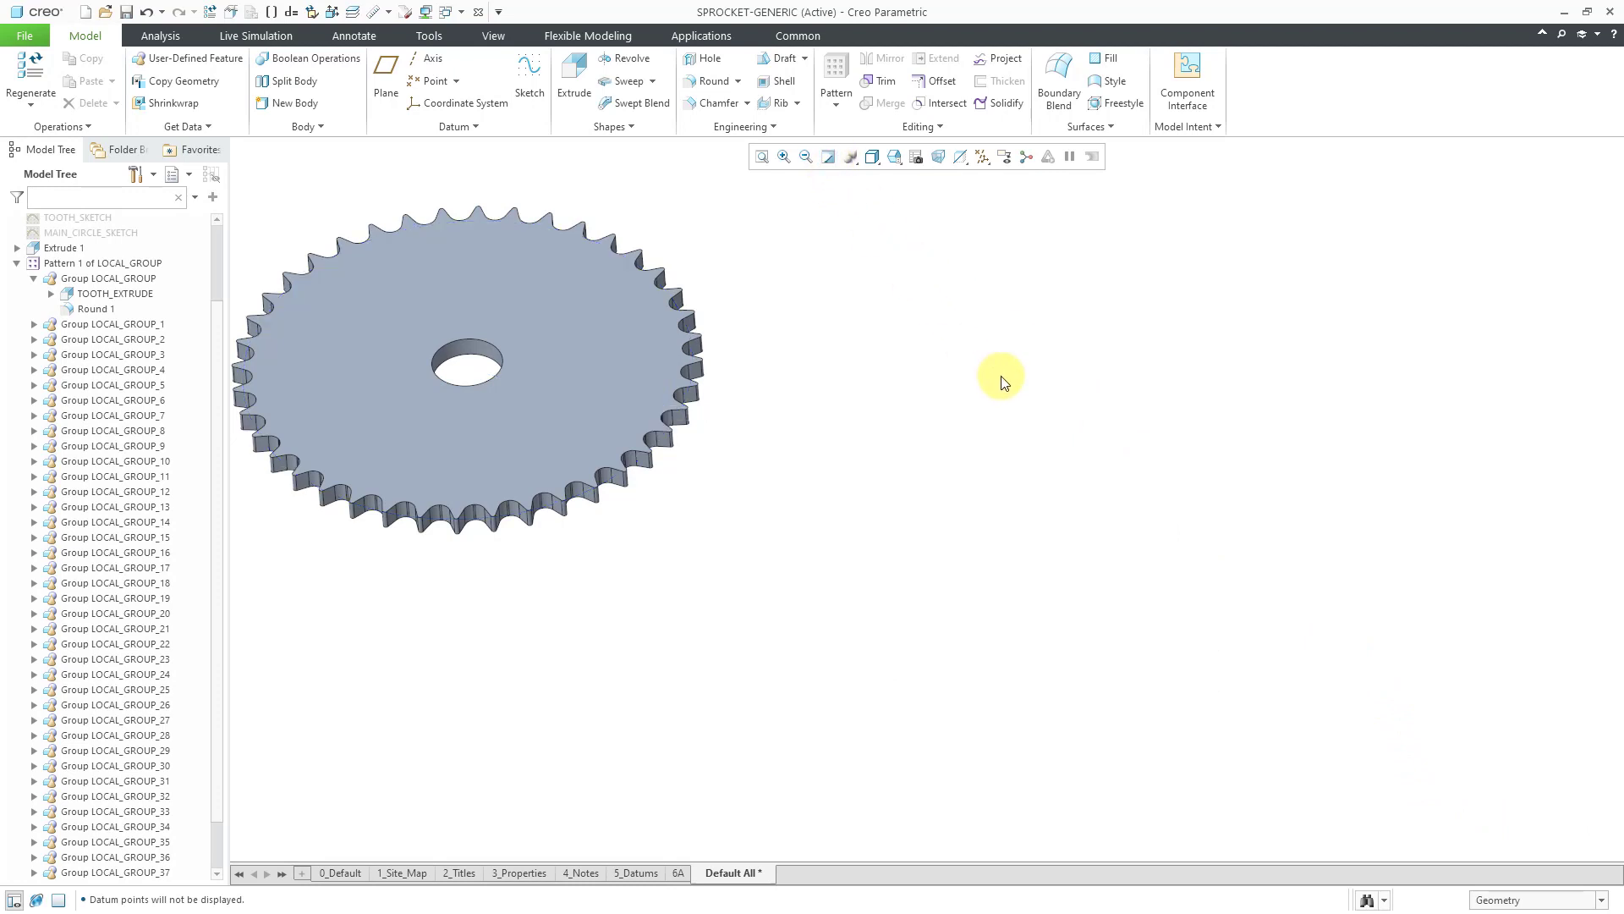
mouse_move(736, 385)
middle_mouse_down()
mouse_move(899, 439)
mouse_move(1088, 457)
mouse_move(924, 423)
mouse_move(925, 497)
middle_mouse_up()
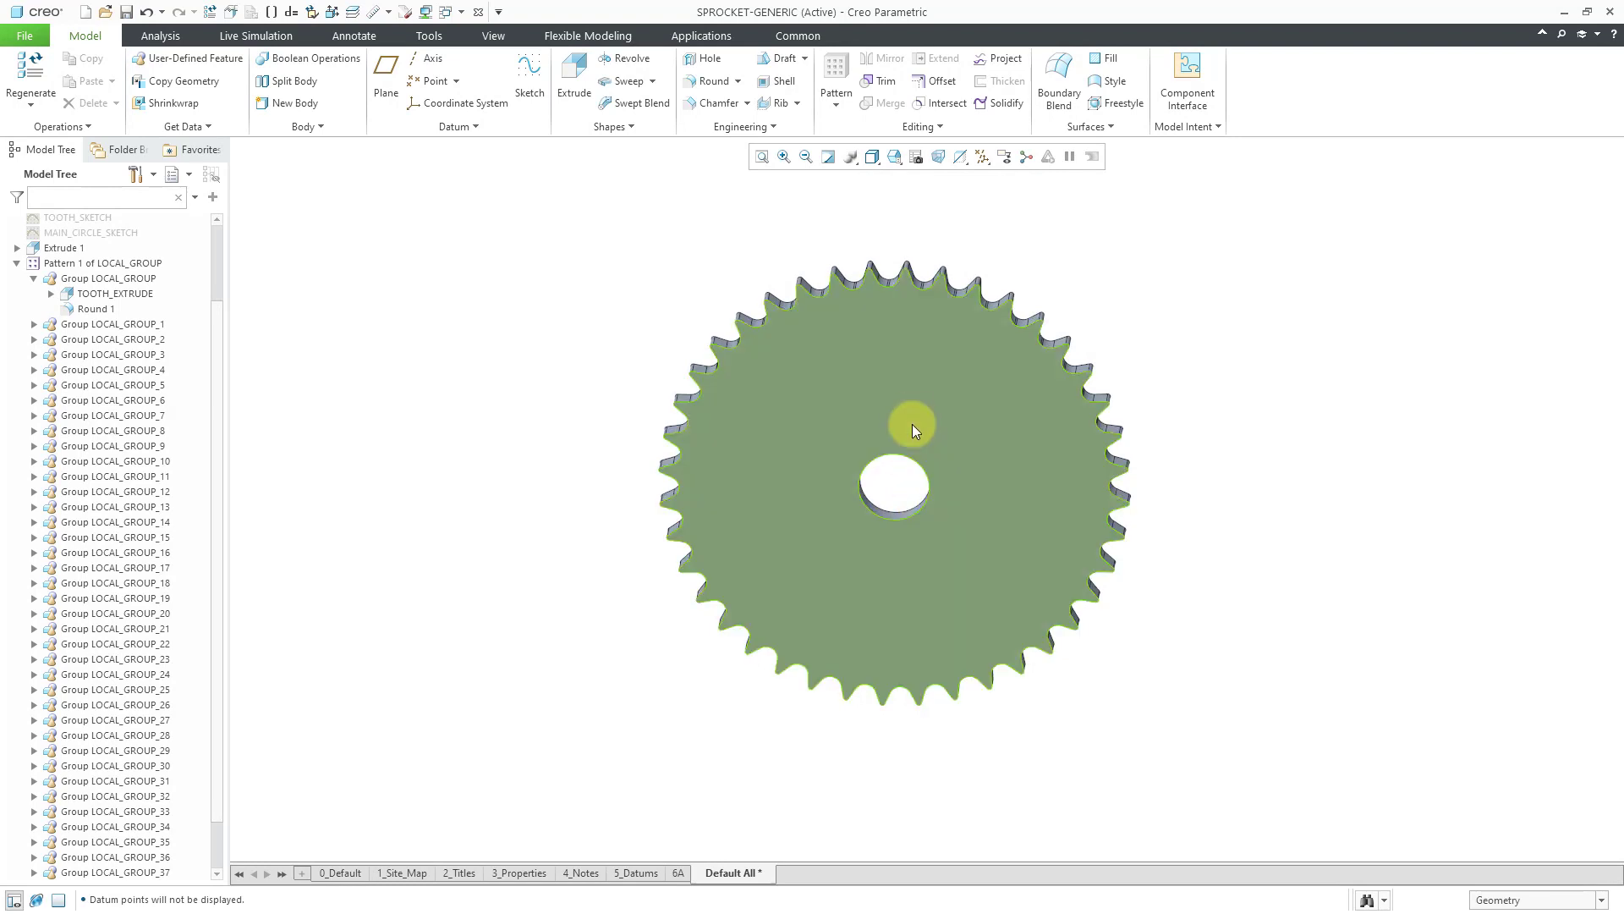
middle_click_drag(912, 387, 918, 516, "ctrl")
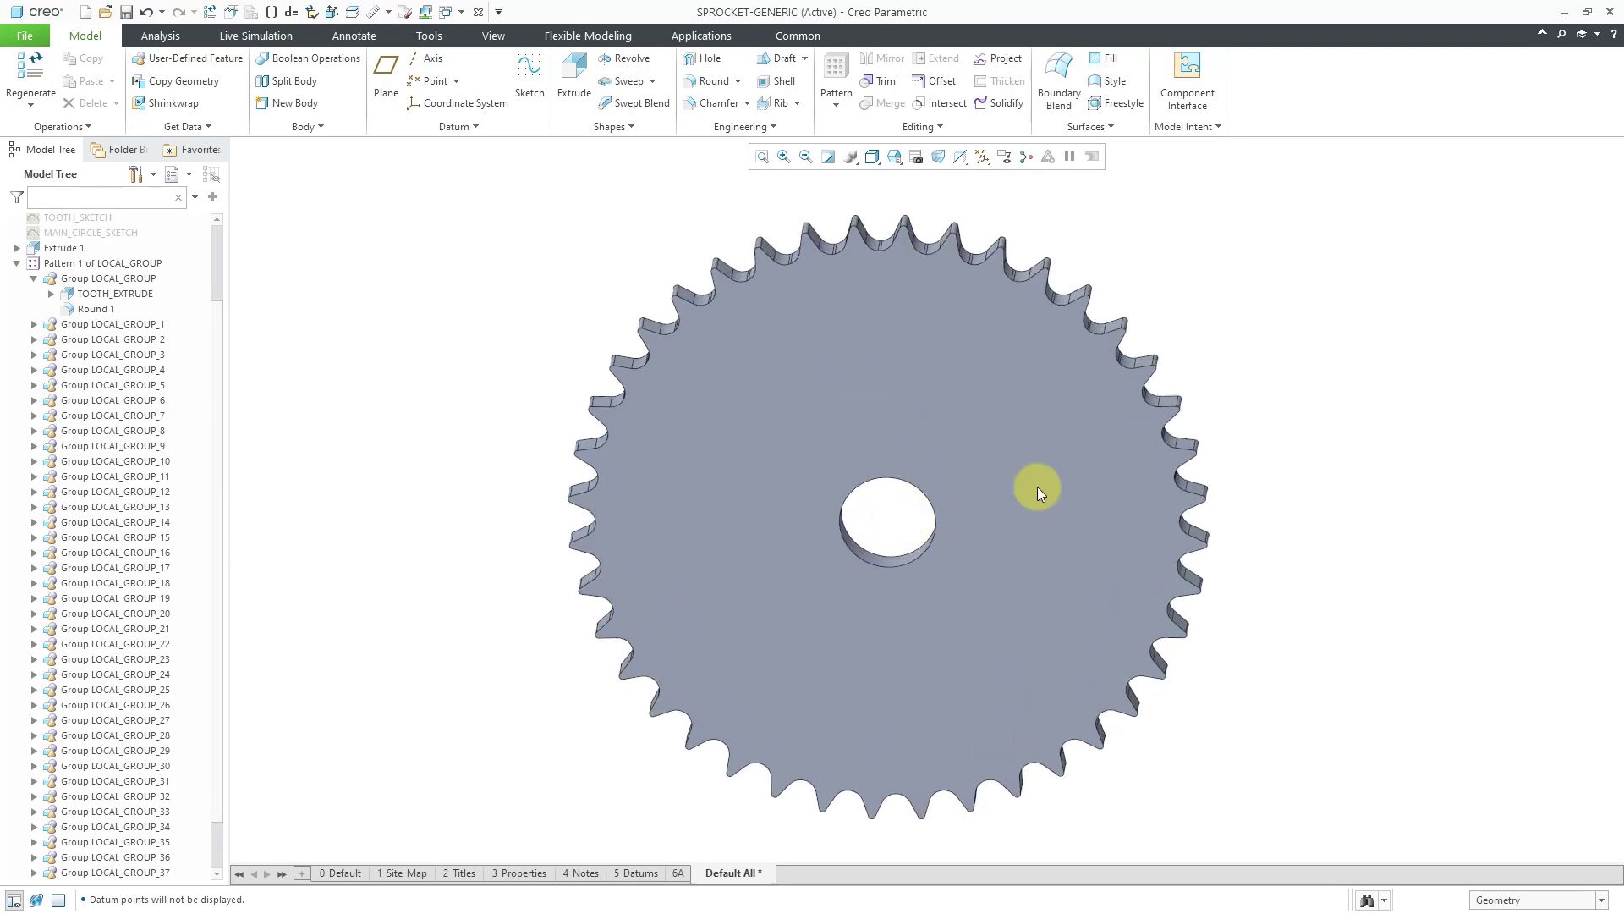
left_click(17, 263)
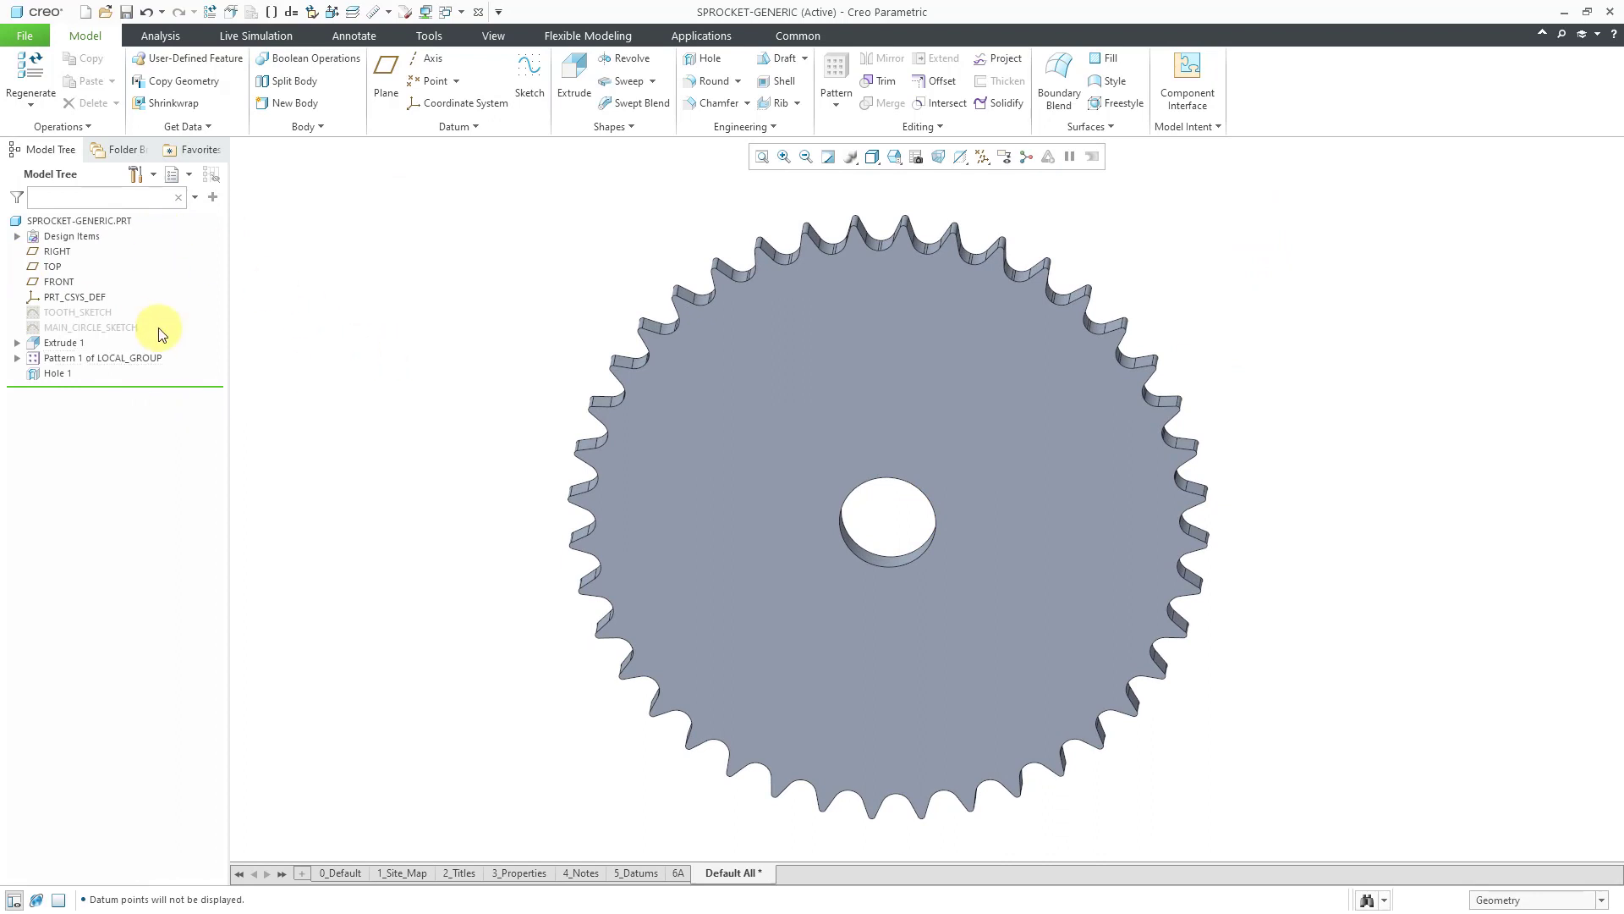